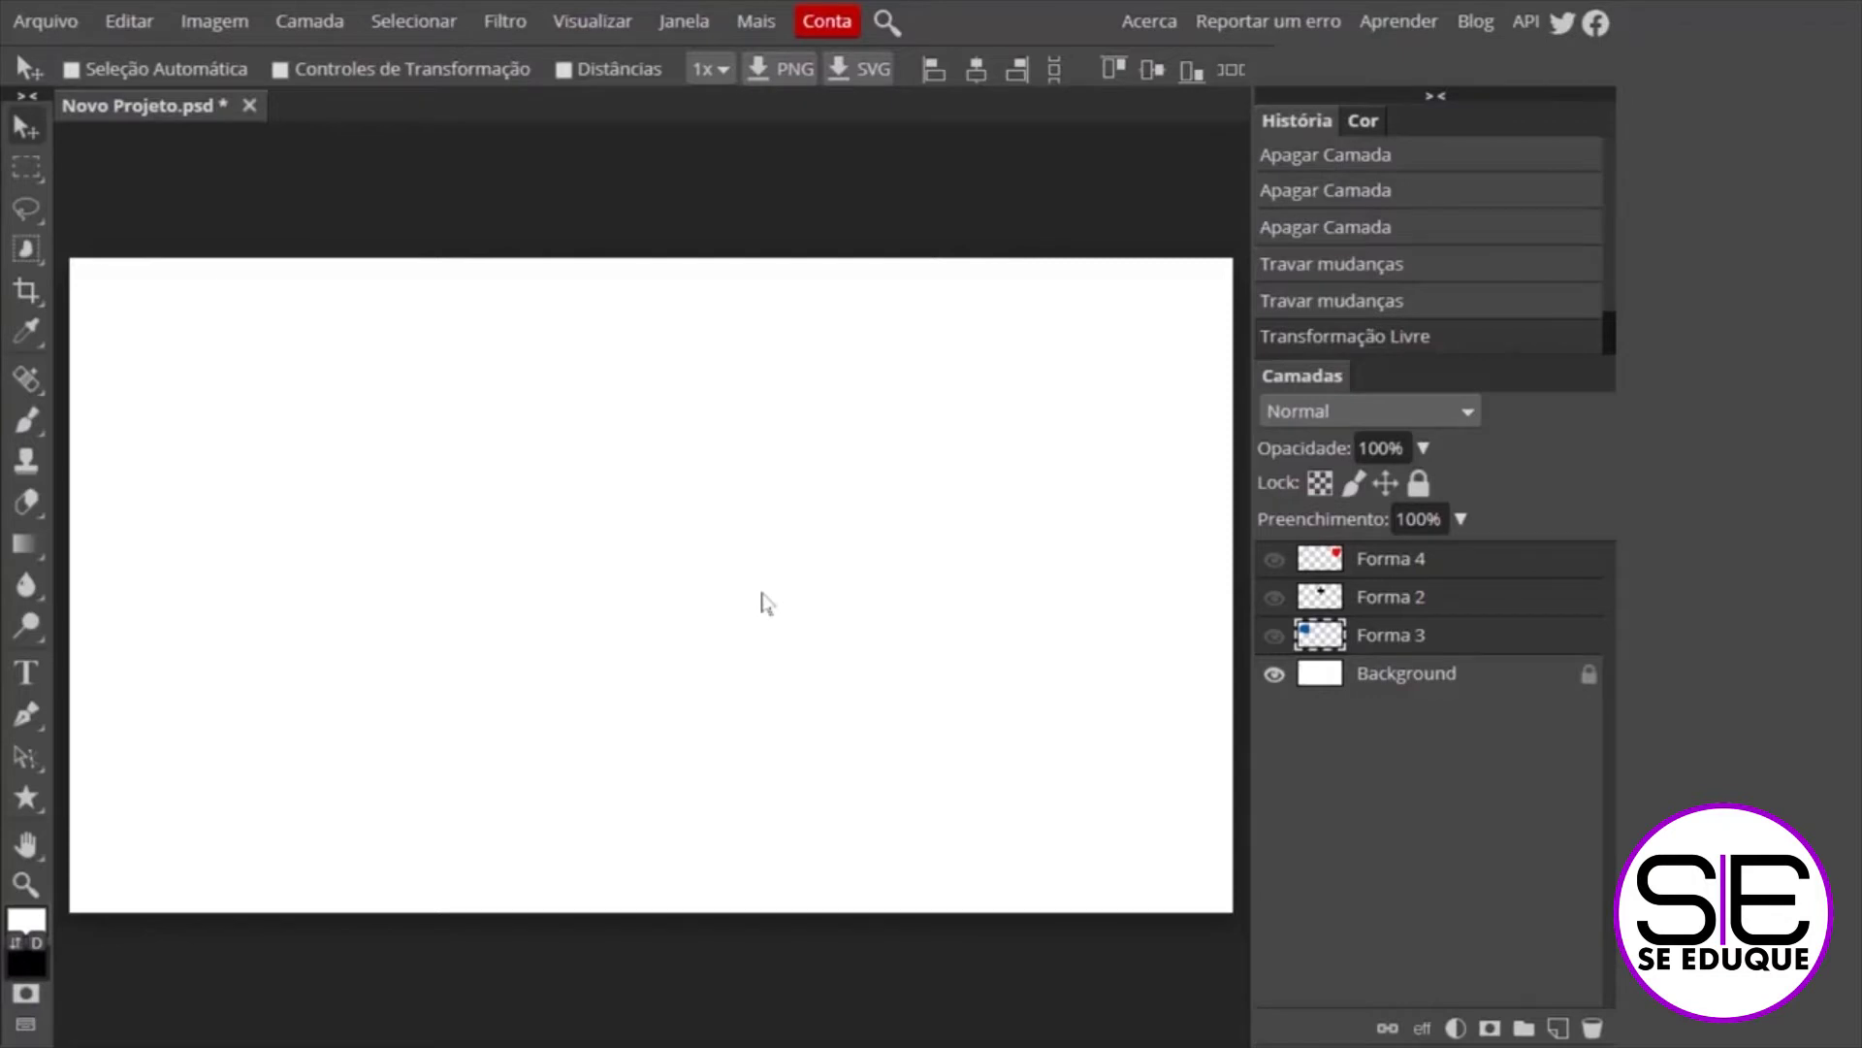
# Switch the path tool slot to the standard Caneta pen and bring up the shape tool variants
pyautogui.rightClick(60, 747)
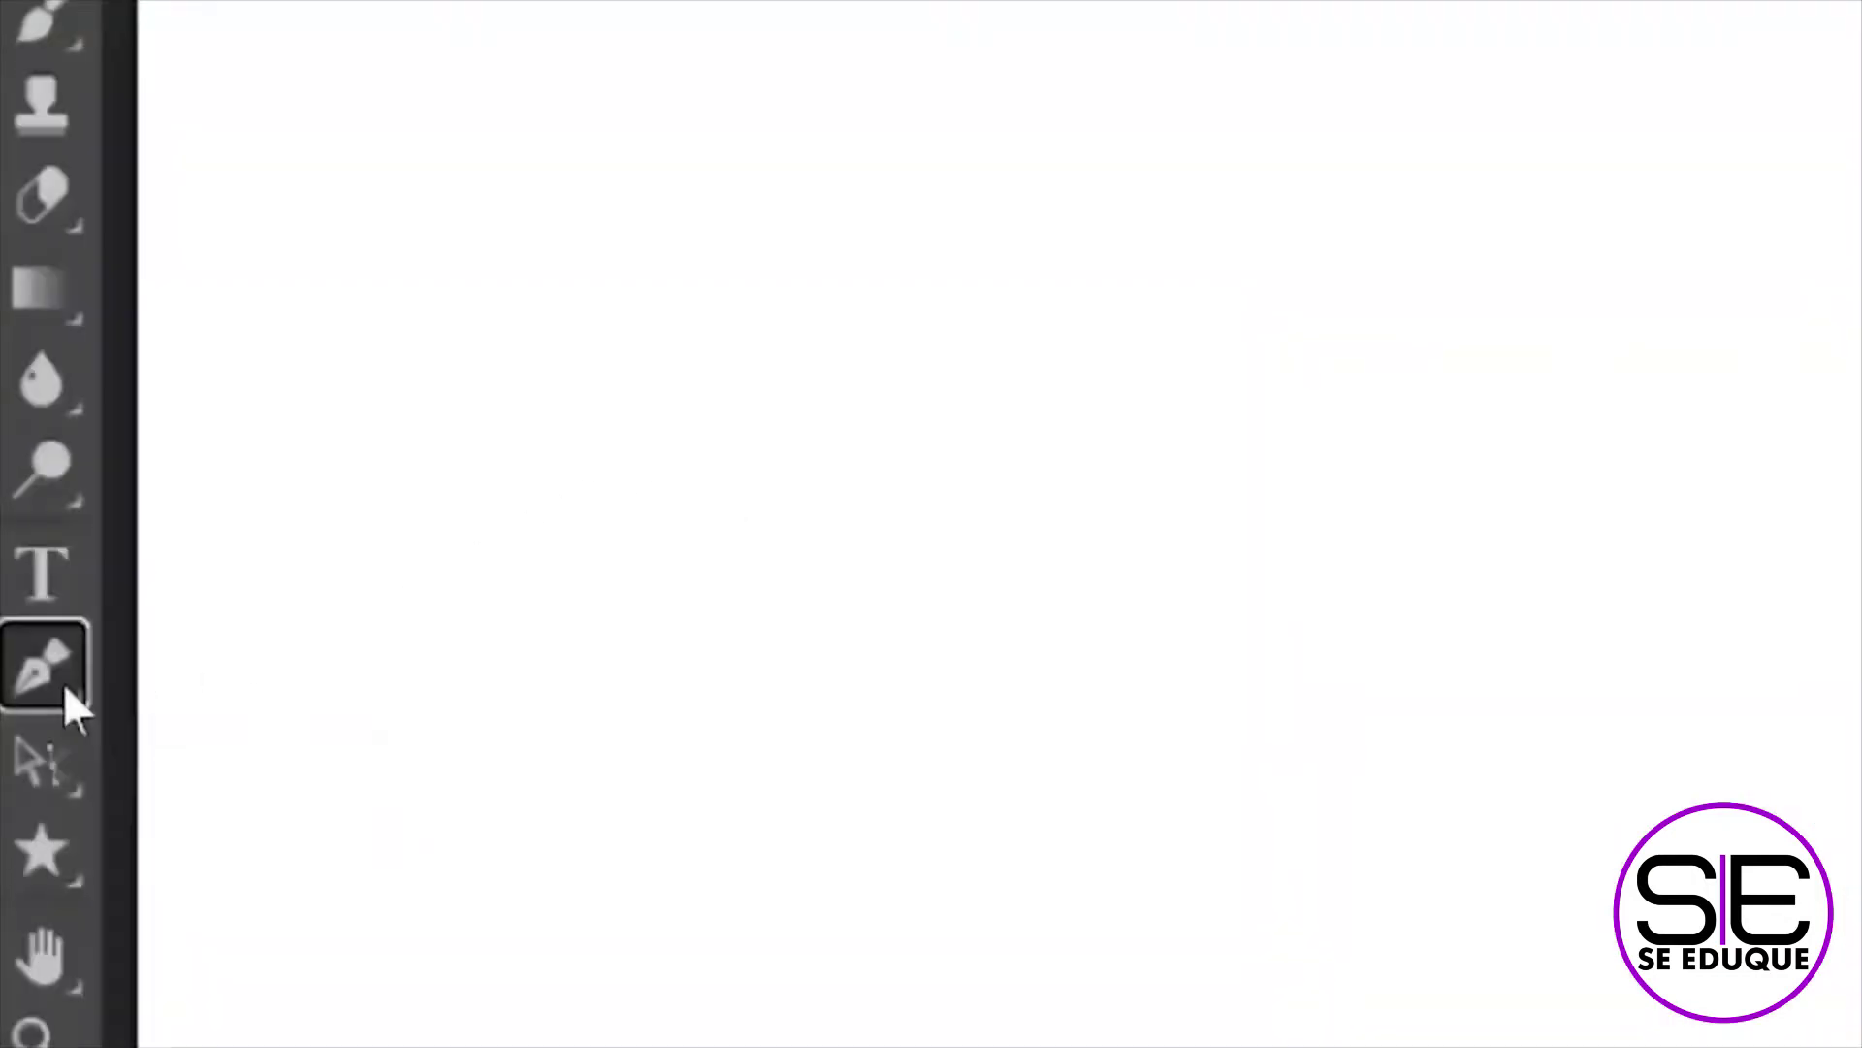
pyautogui.rightClick(65, 688)
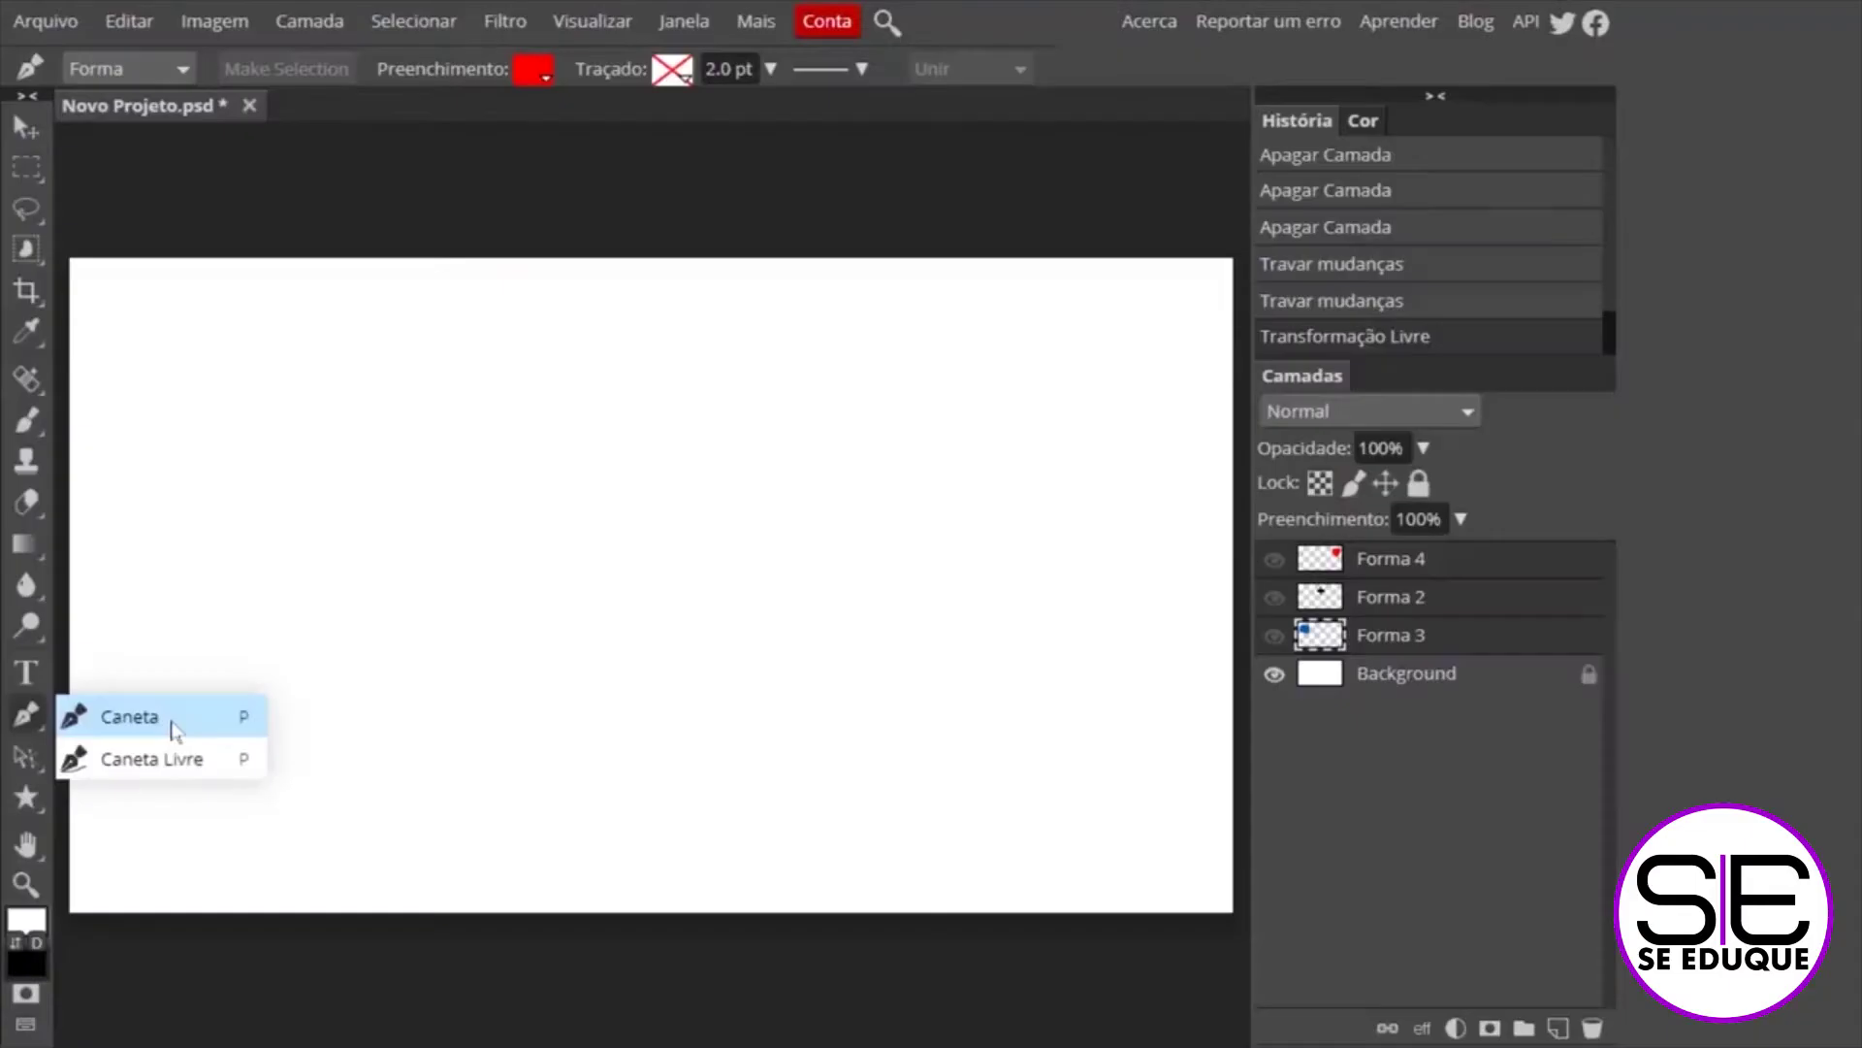
pyautogui.click(173, 730)
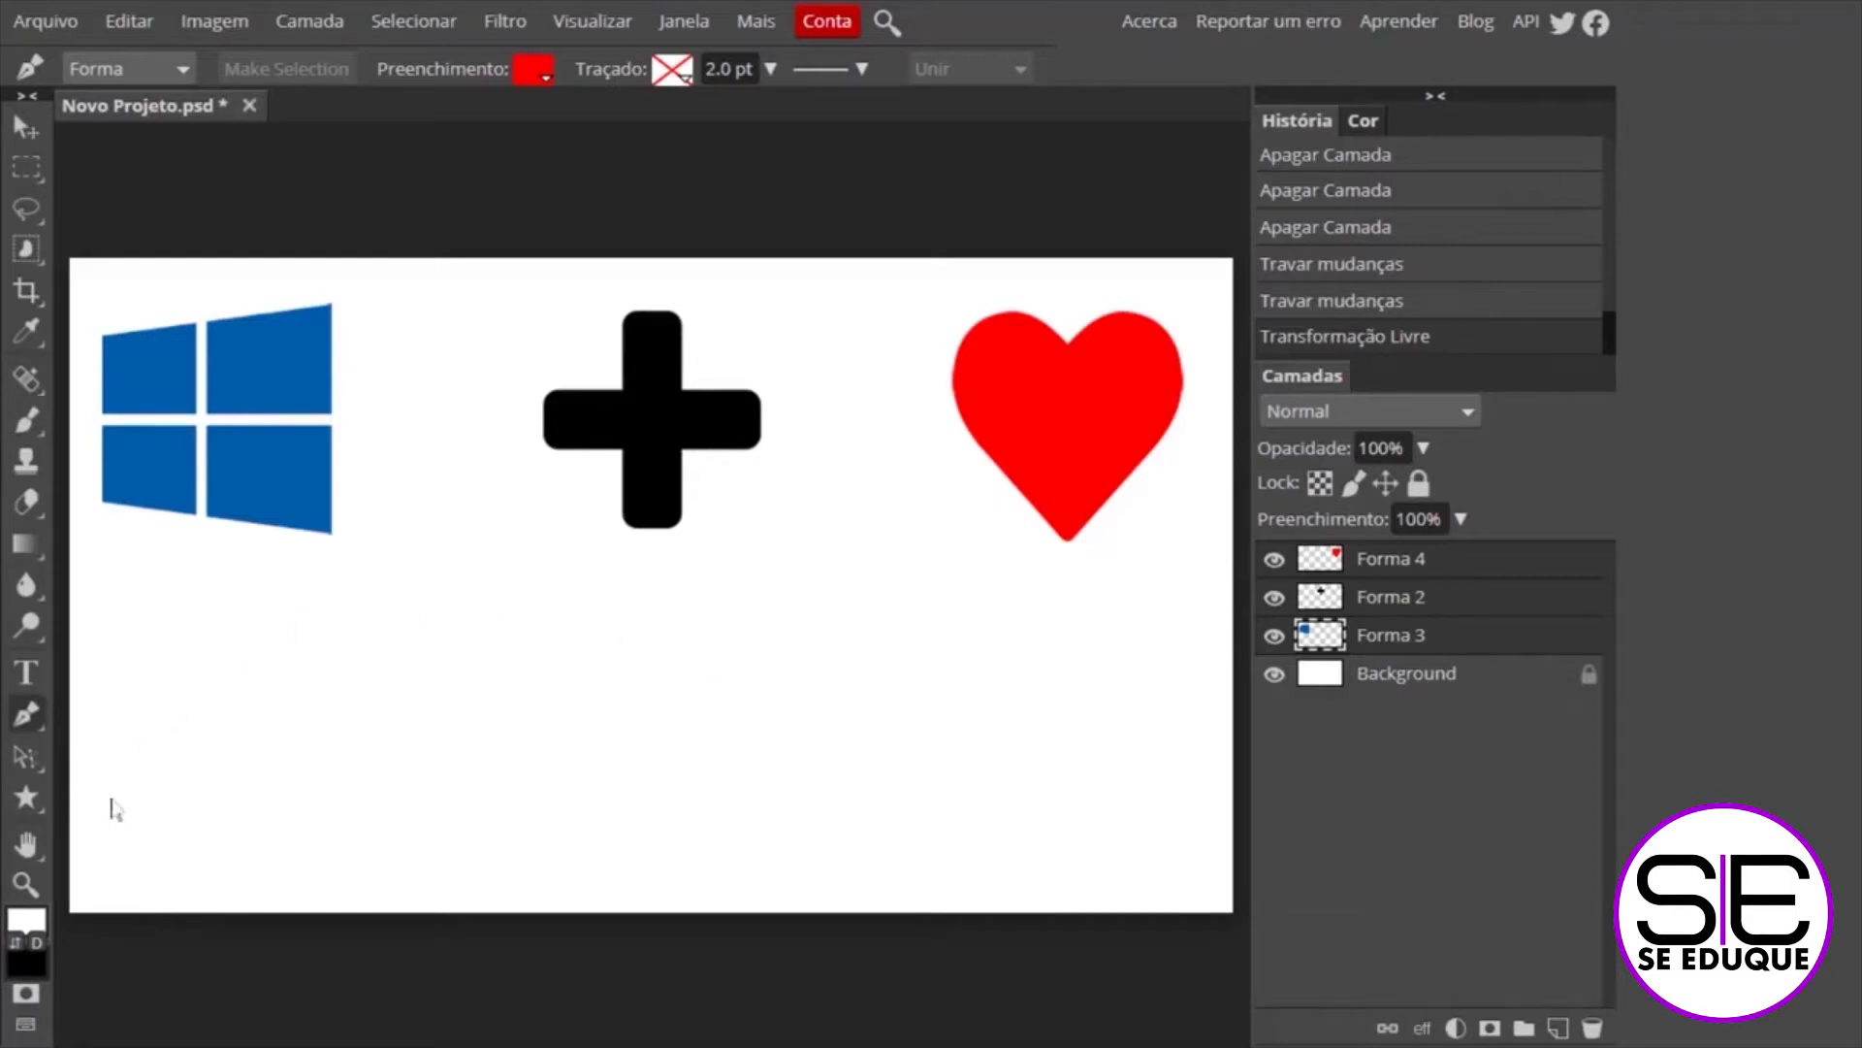
pyautogui.rightClick(44, 804)
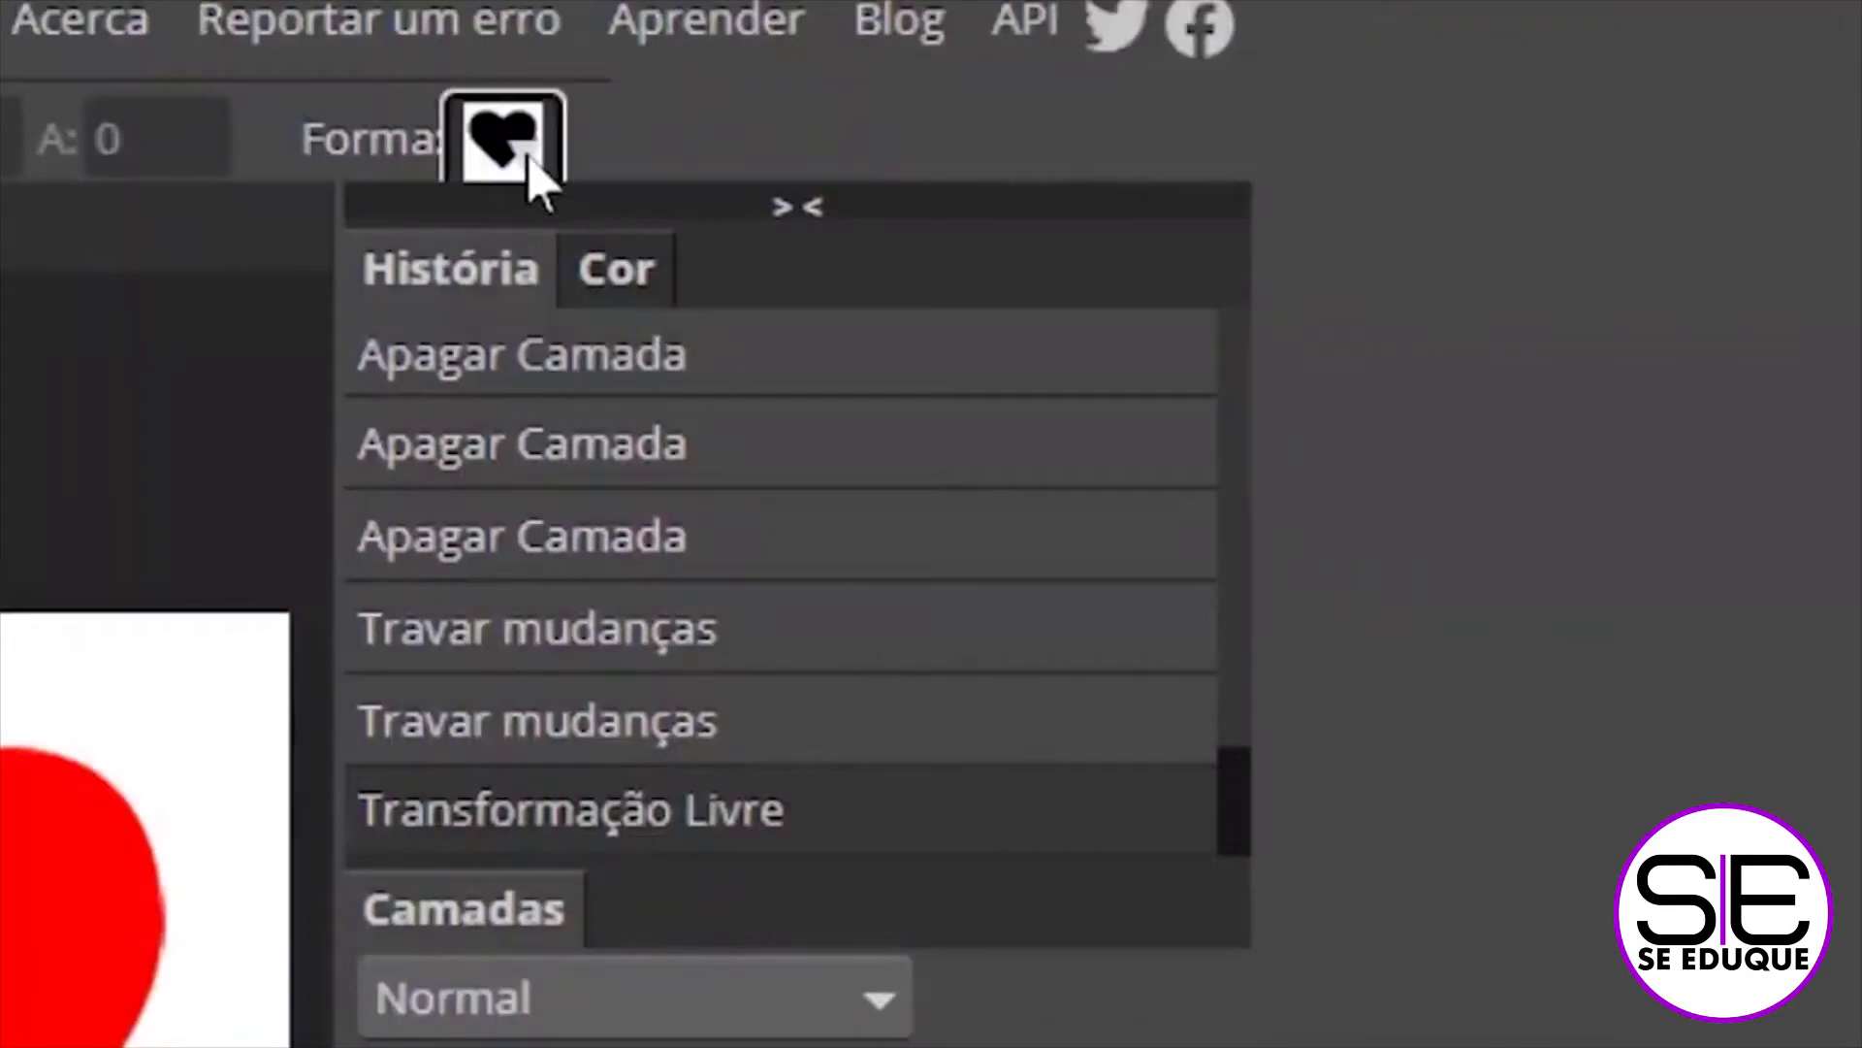
# Browse the predefined custom shape library in the Forma picker
pyautogui.click(533, 175)
pyautogui.scroll(-1, 1364, 715)
pyautogui.scroll(-5, 1364, 737)
pyautogui.scroll(-1, 1367, 742)
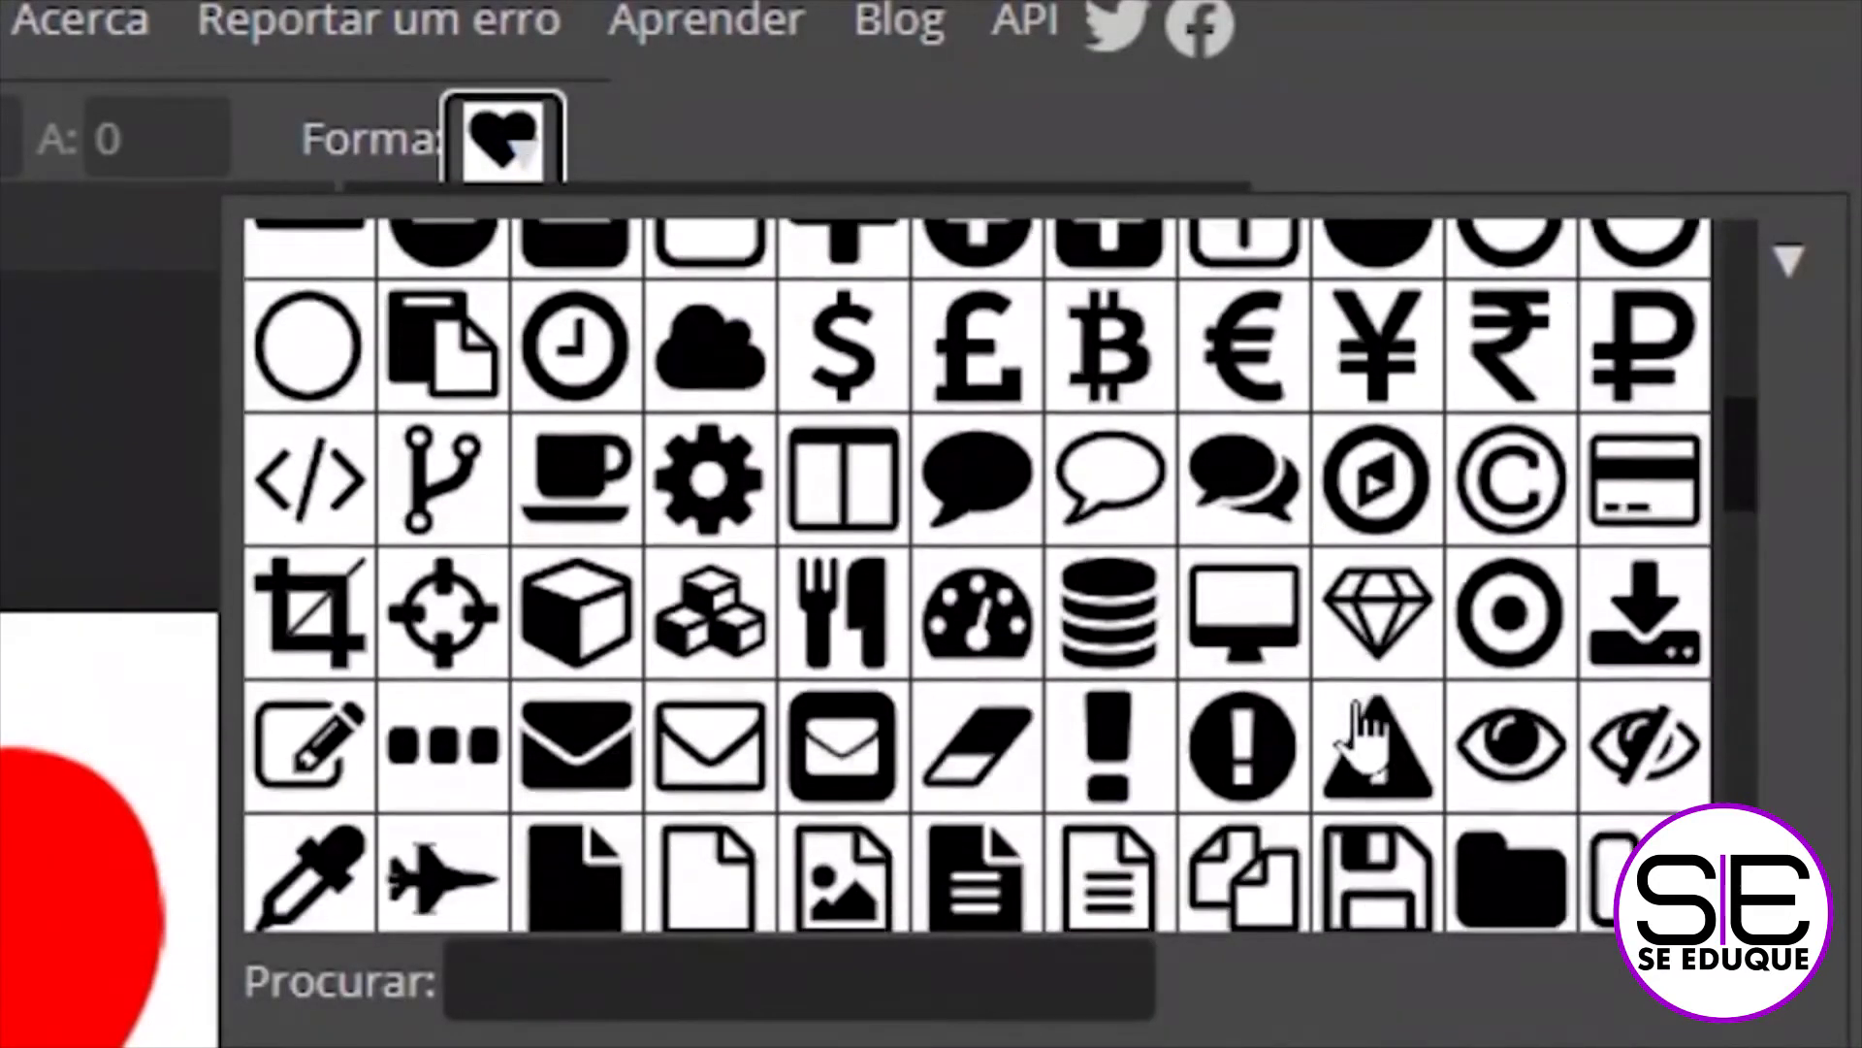
pyautogui.scroll(-3, 1261, 660)
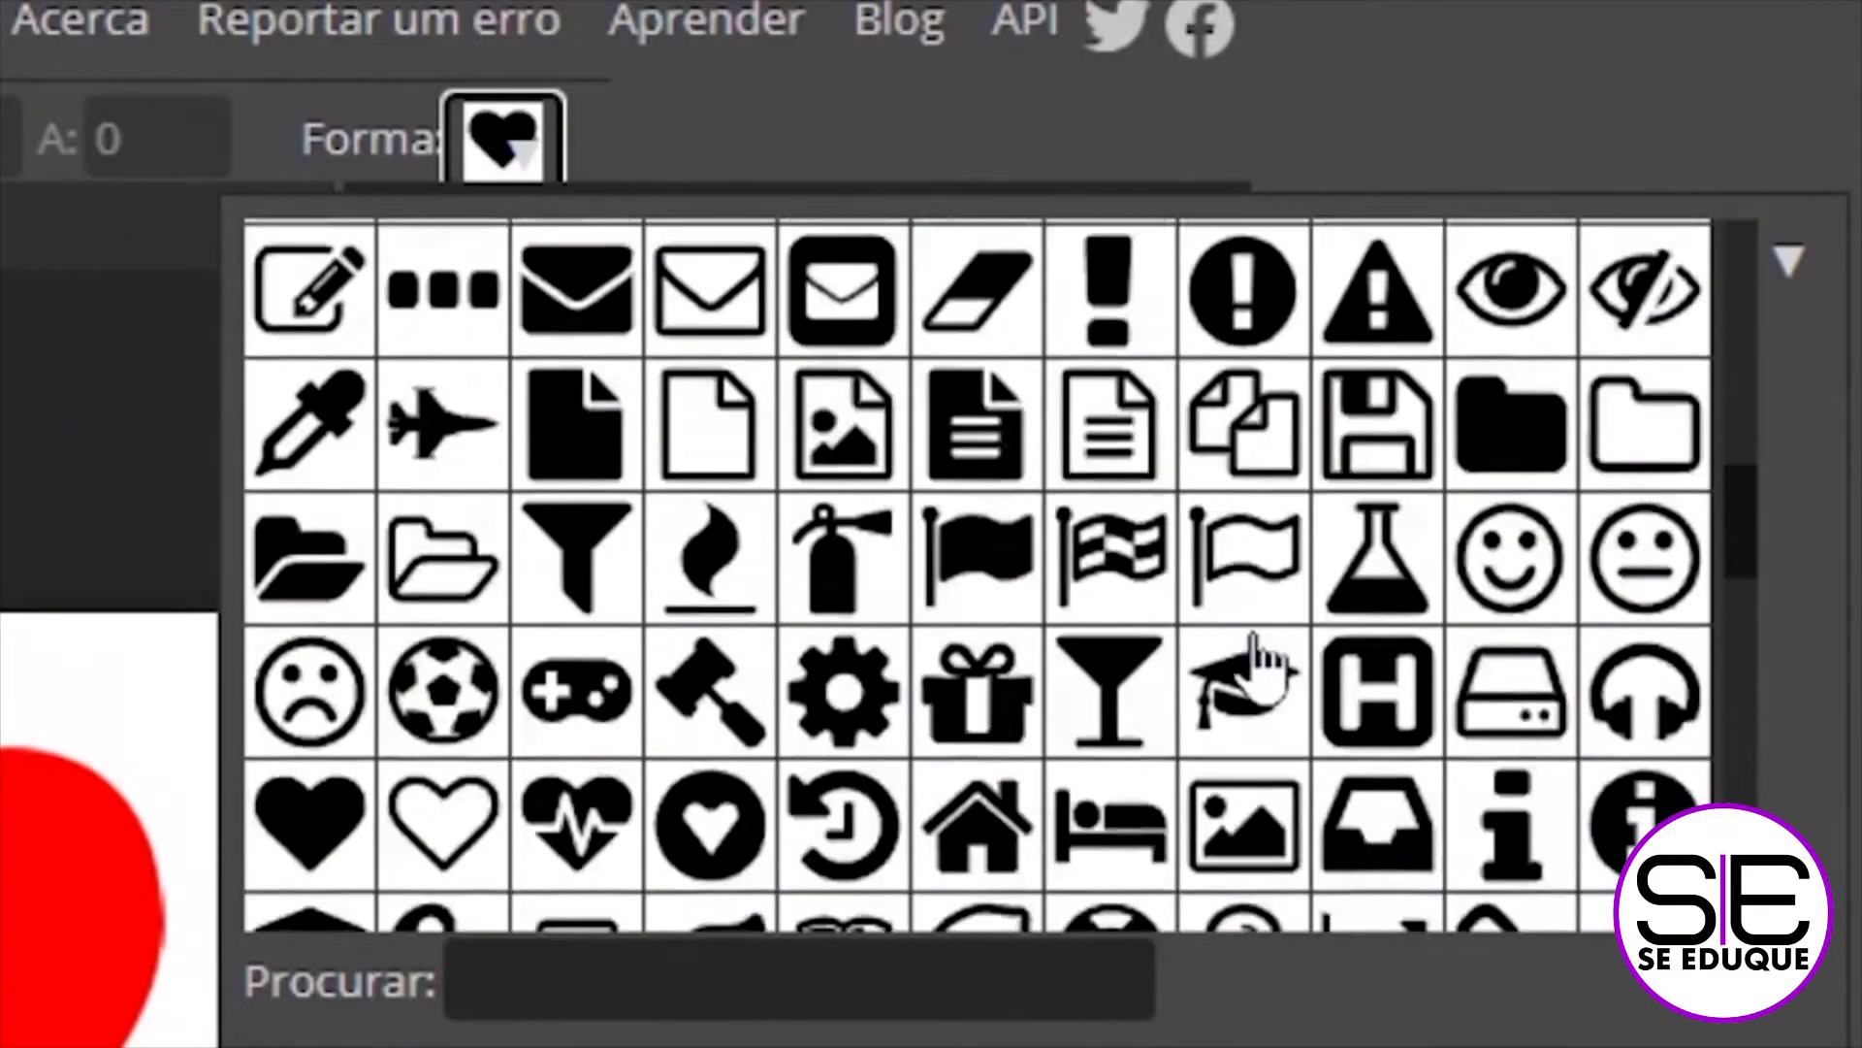
pyautogui.scroll(-3, 1261, 660)
pyautogui.scroll(-3, 1261, 659)
pyautogui.scroll(-3, 1261, 660)
pyautogui.scroll(-3, 1261, 660)
pyautogui.scroll(-3, 1261, 660)
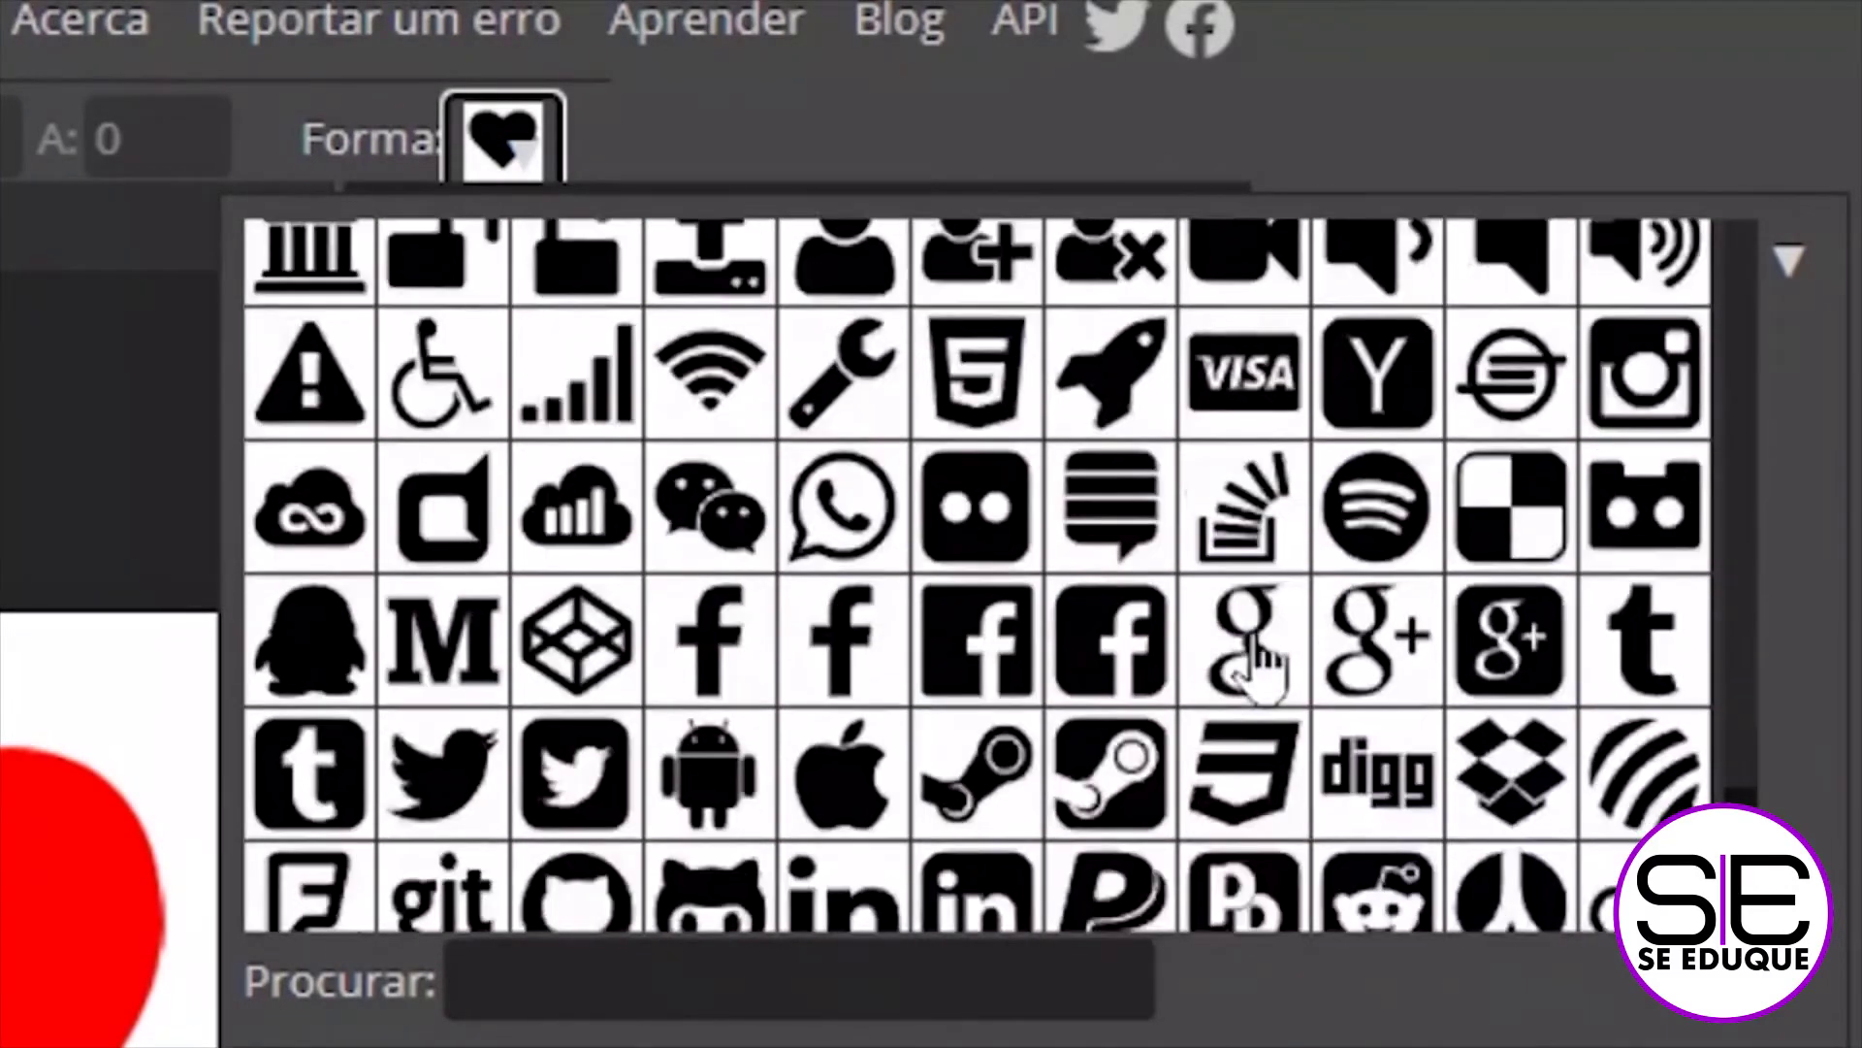
pyautogui.scroll(-3, 1261, 660)
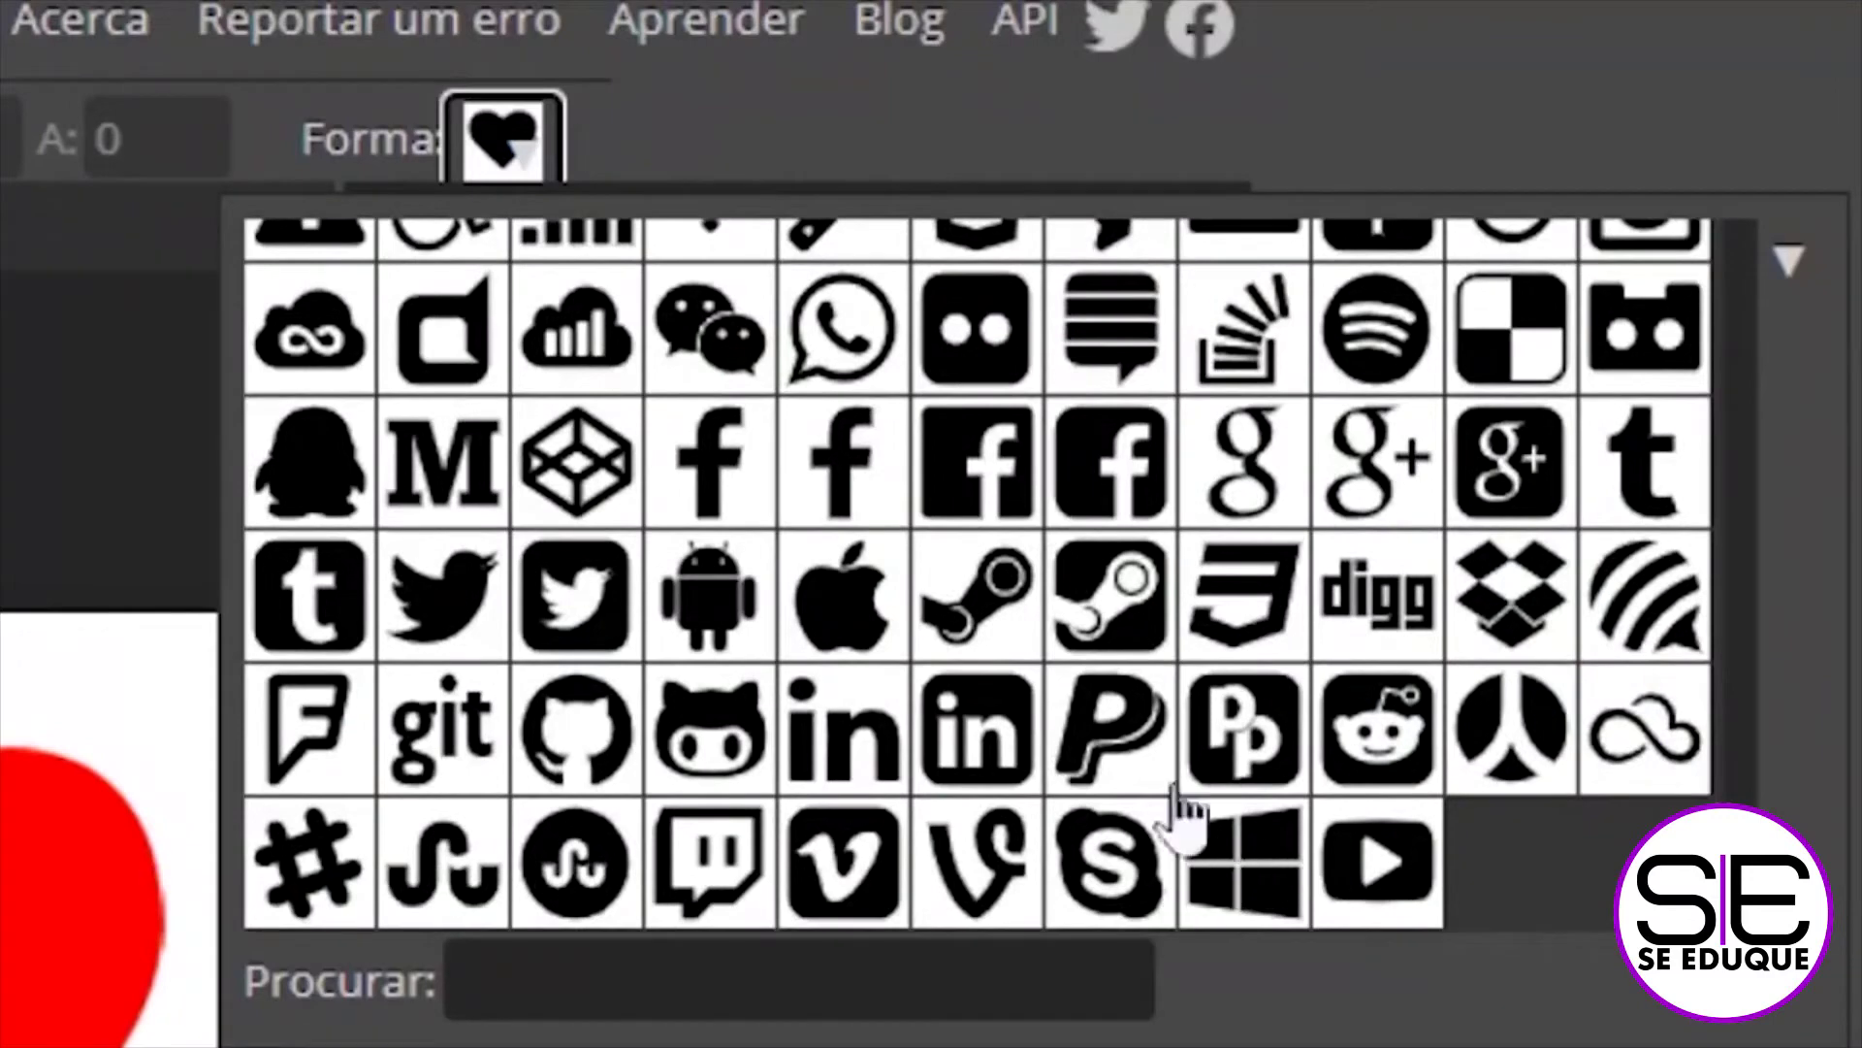
pyautogui.scroll(3, 1164, 795)
pyautogui.scroll(5, 1019, 602)
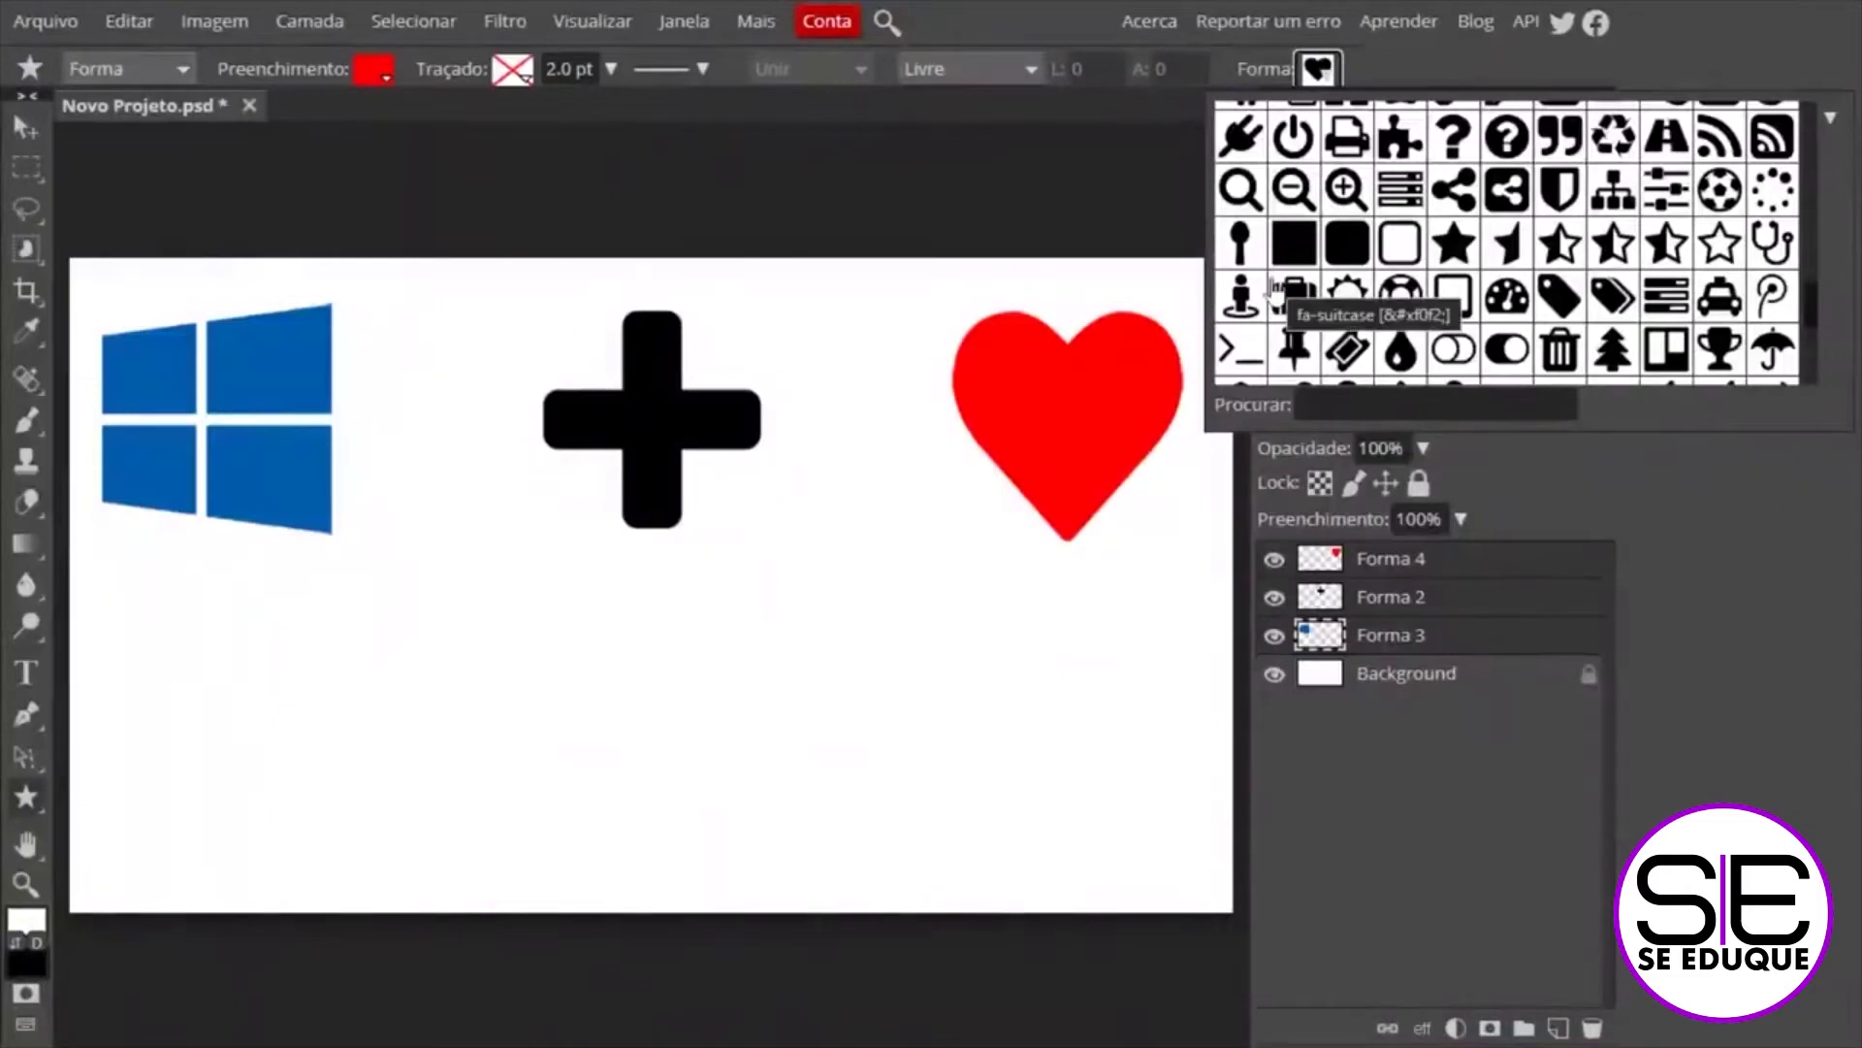
# Hide the Forma 3, Forma 2 and Forma 4 layers to leave a blank canvas
pyautogui.click(1273, 635)
pyautogui.click(1273, 597)
pyautogui.click(1273, 558)
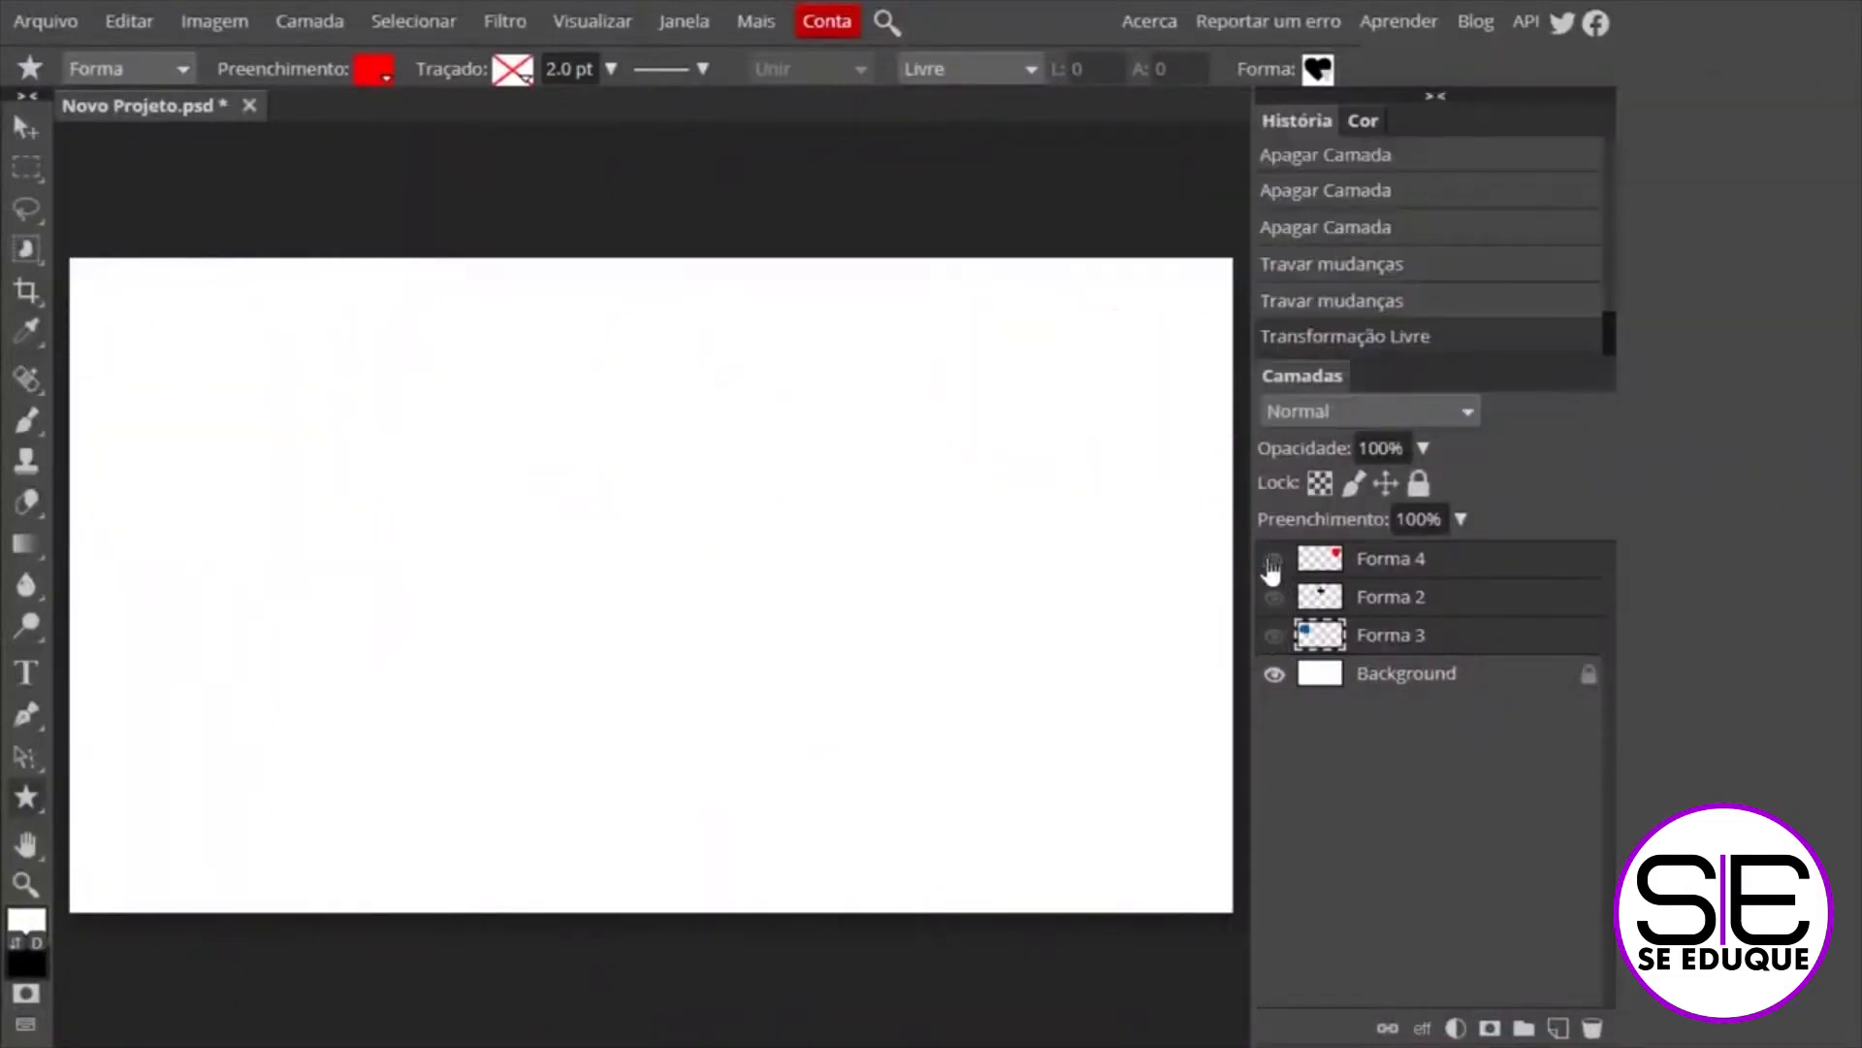
# Select the Caneta pen tool in the left toolbar for drawing shape paths
pyautogui.click(25, 718)
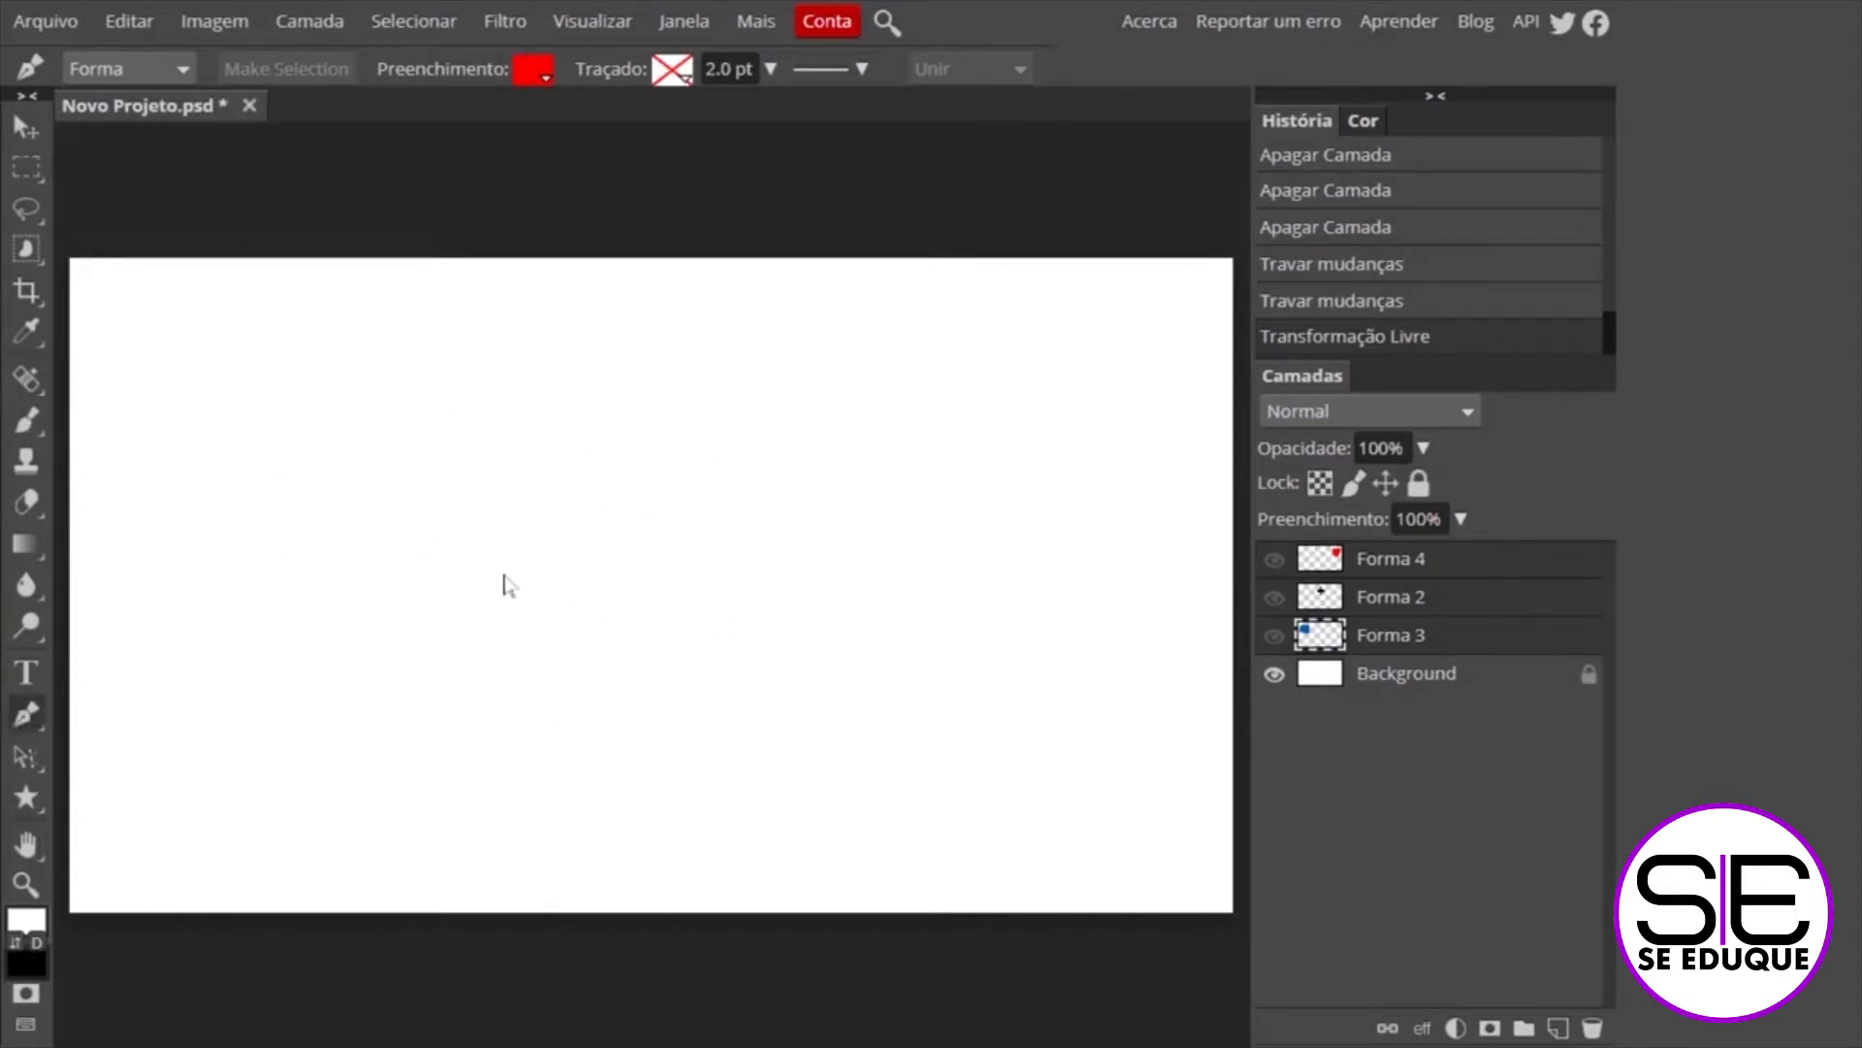
pyautogui.click(27, 716)
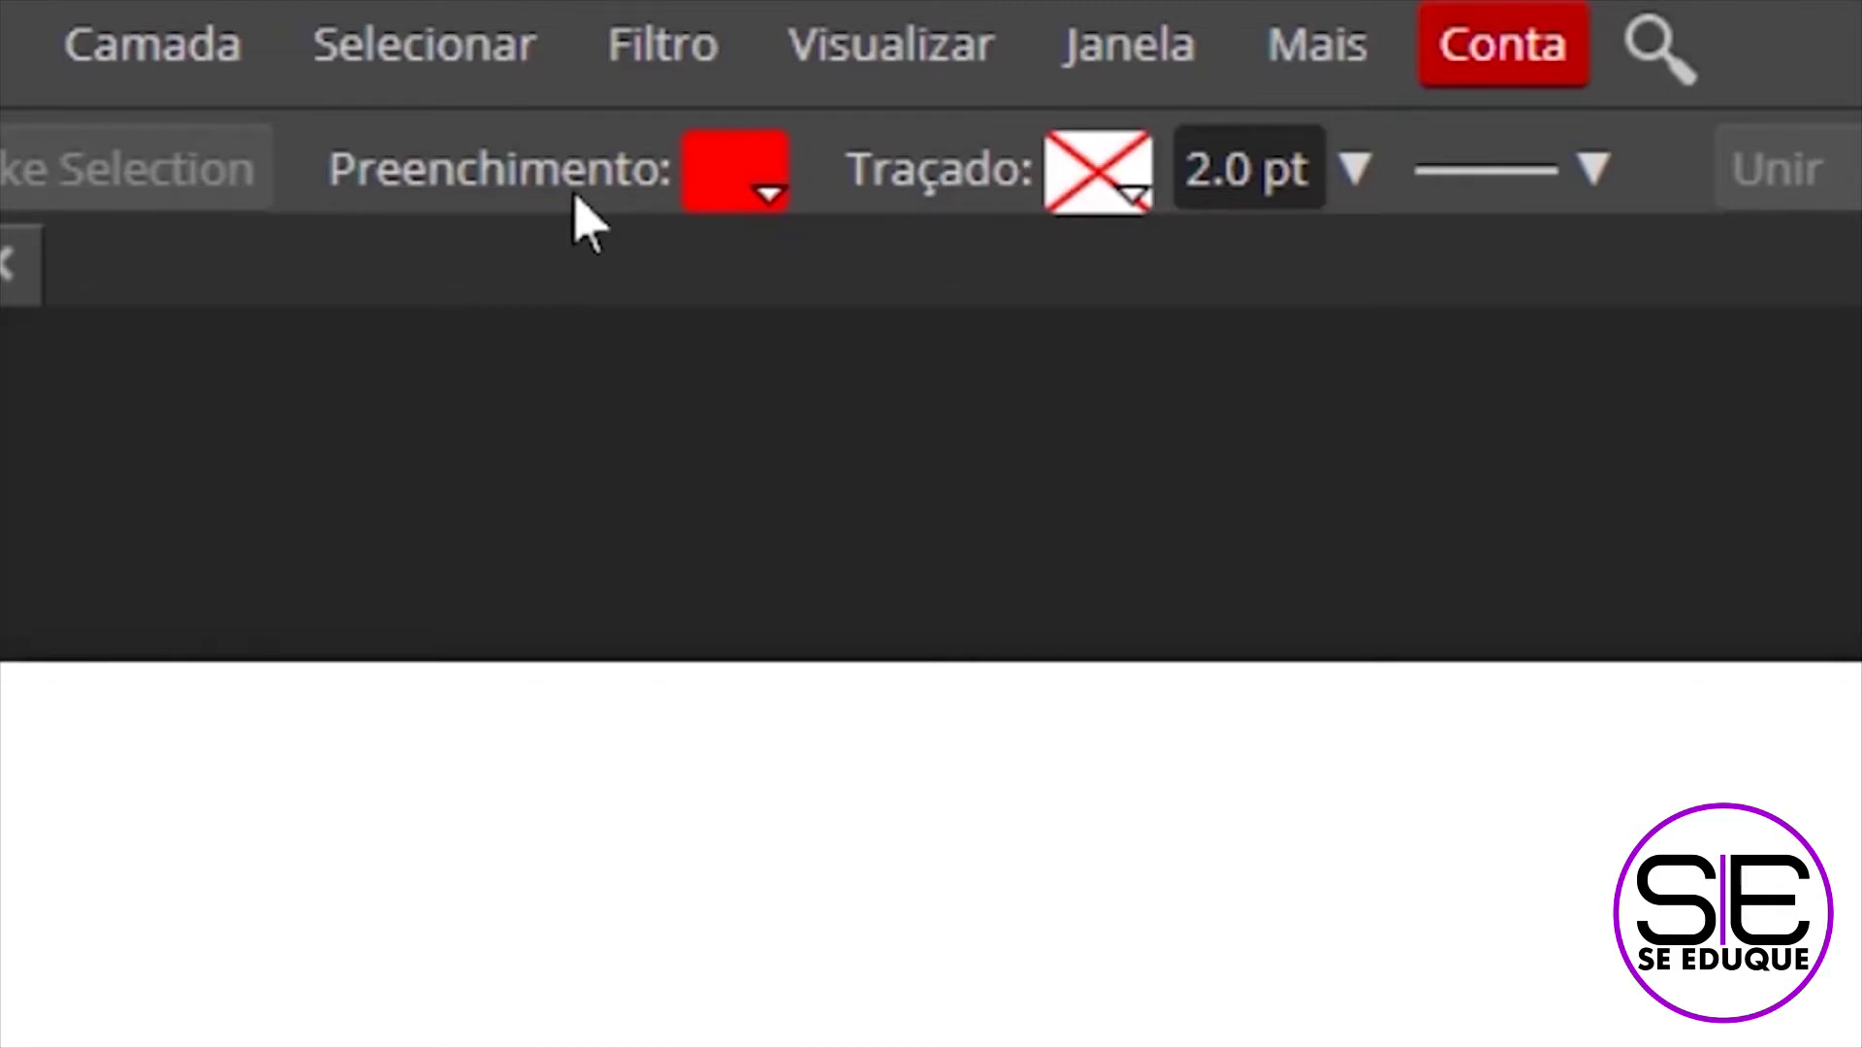
# Set new pen shapes to no fill with a solid black 2.0 pt outline
pyautogui.click(771, 199)
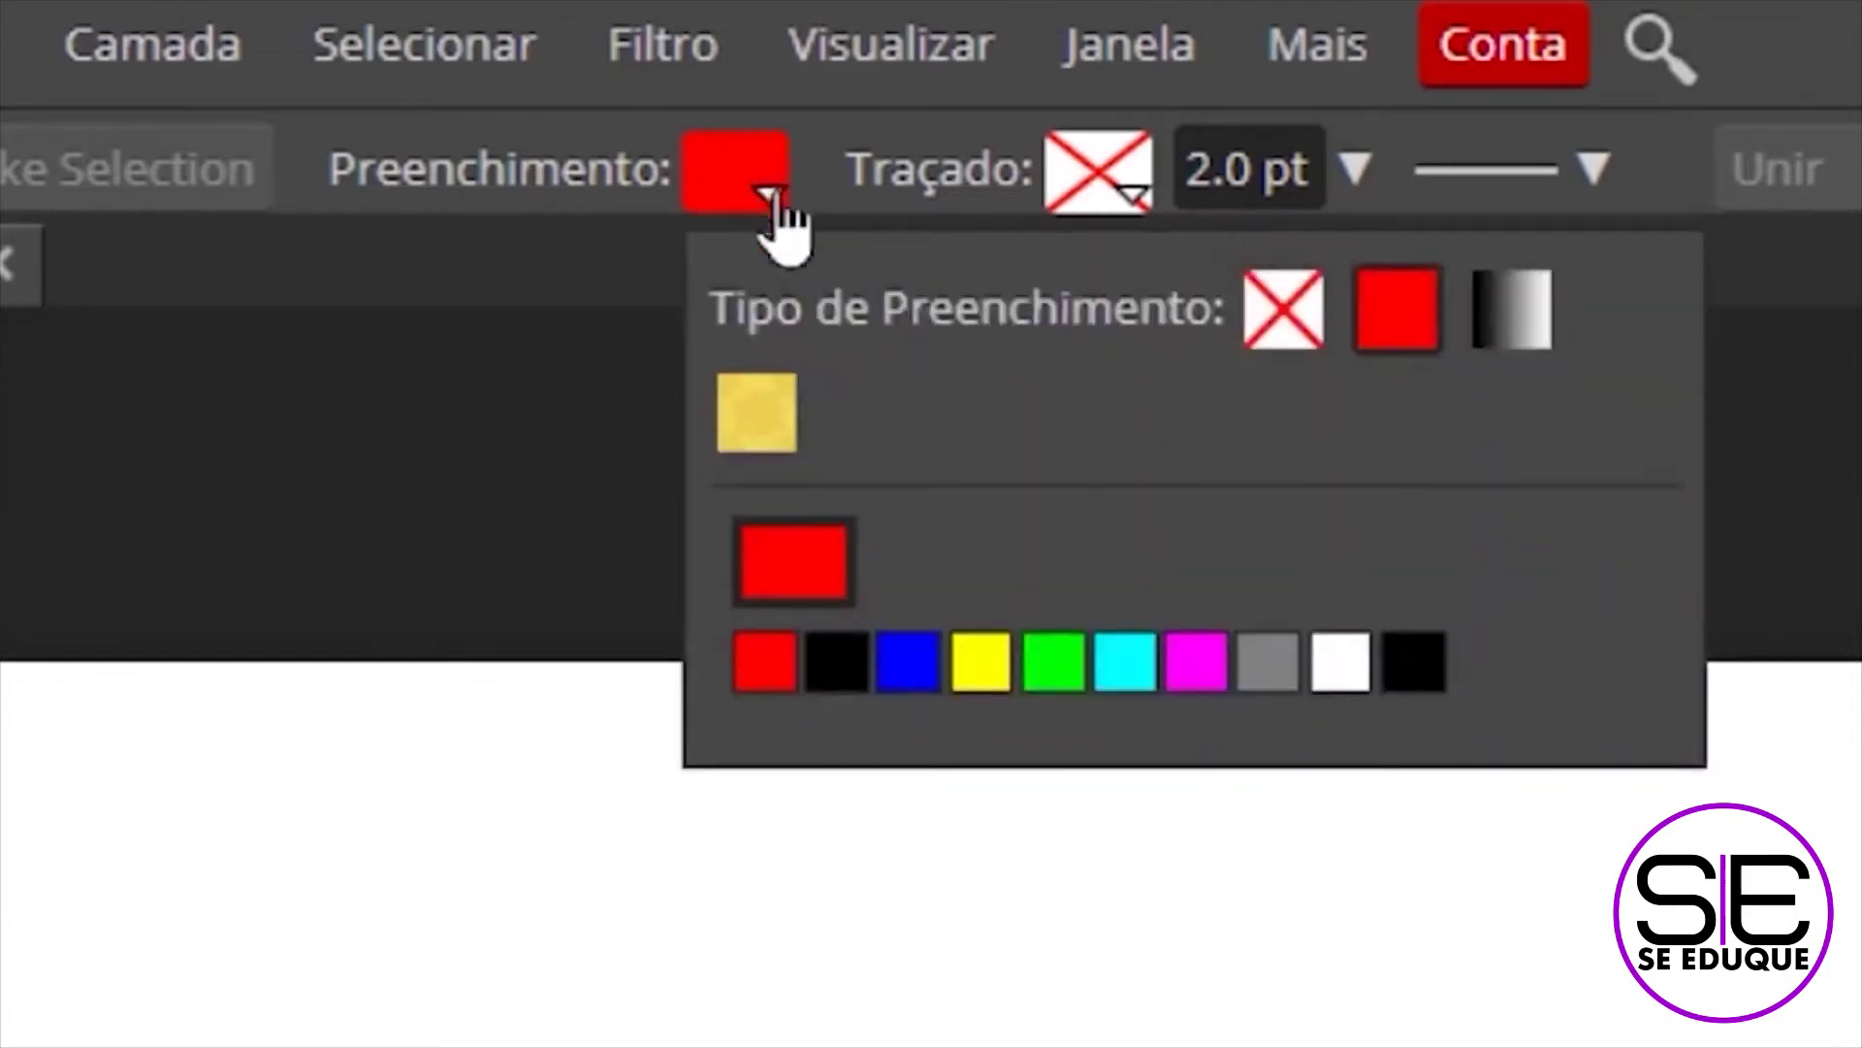
pyautogui.click(1277, 305)
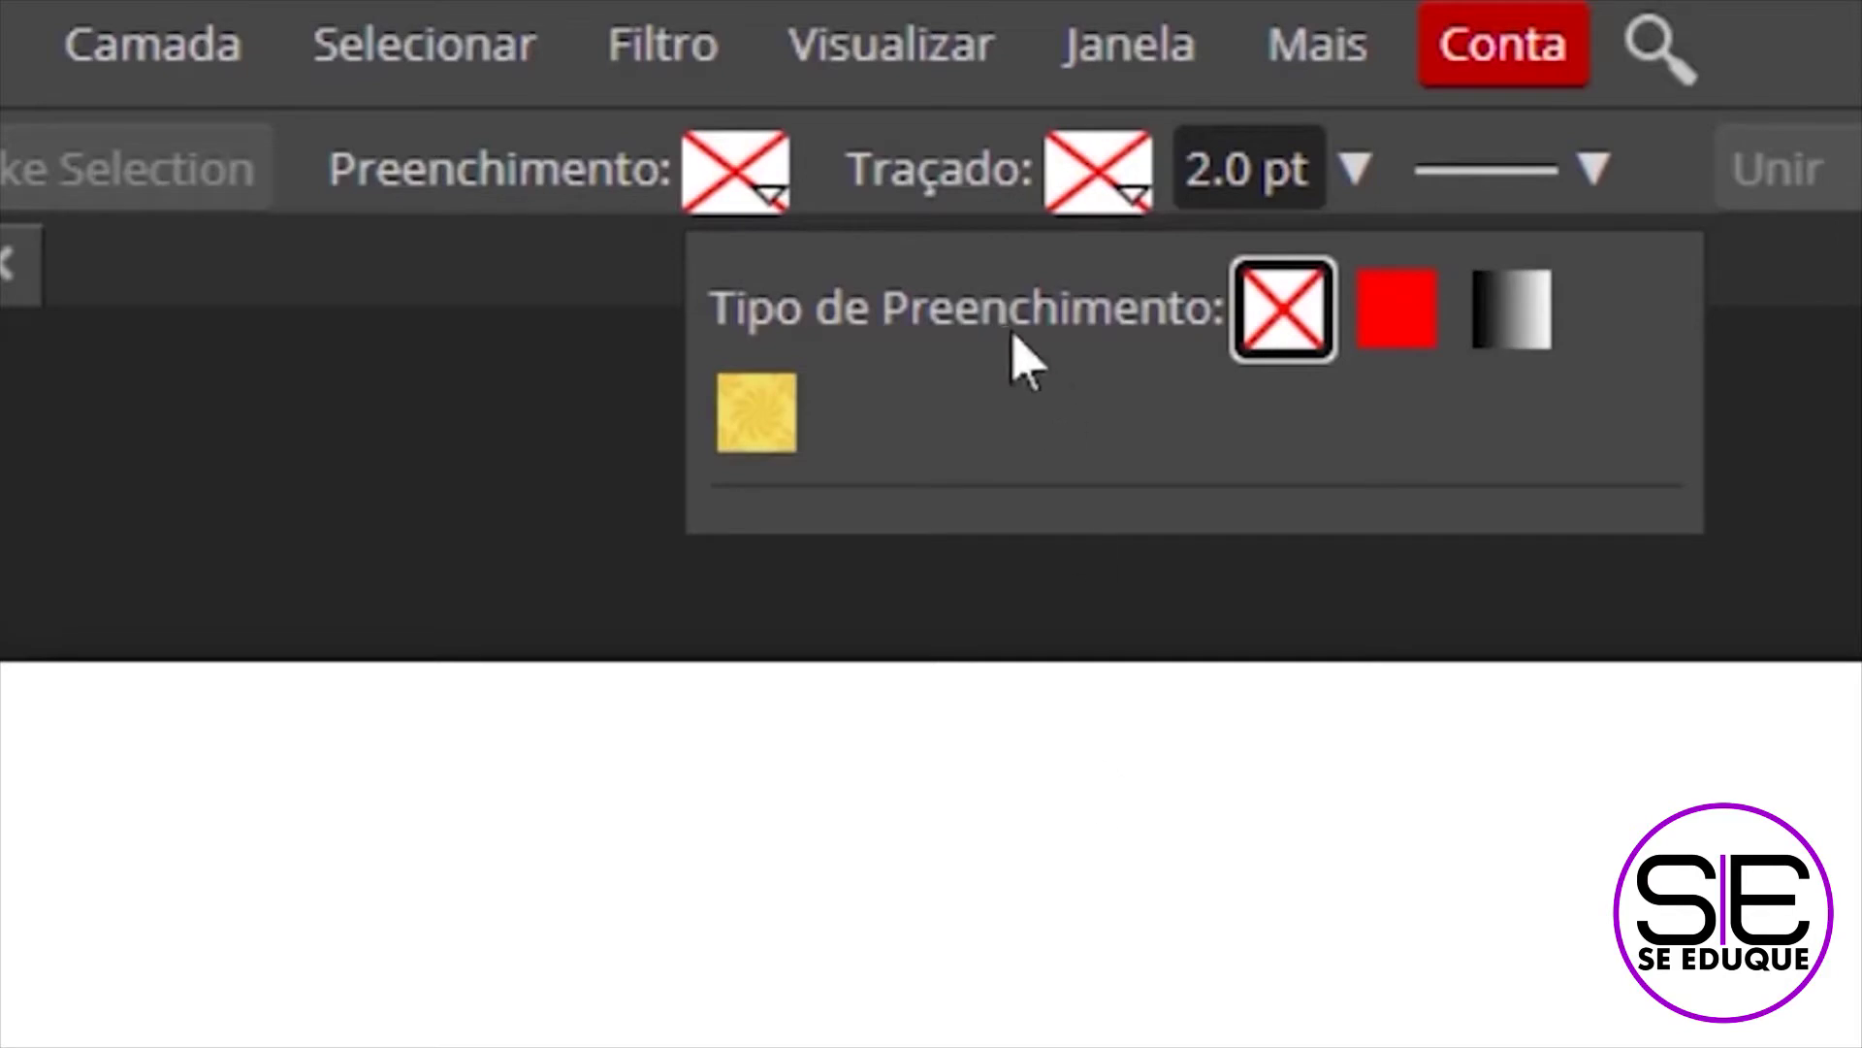
pyautogui.click(1131, 194)
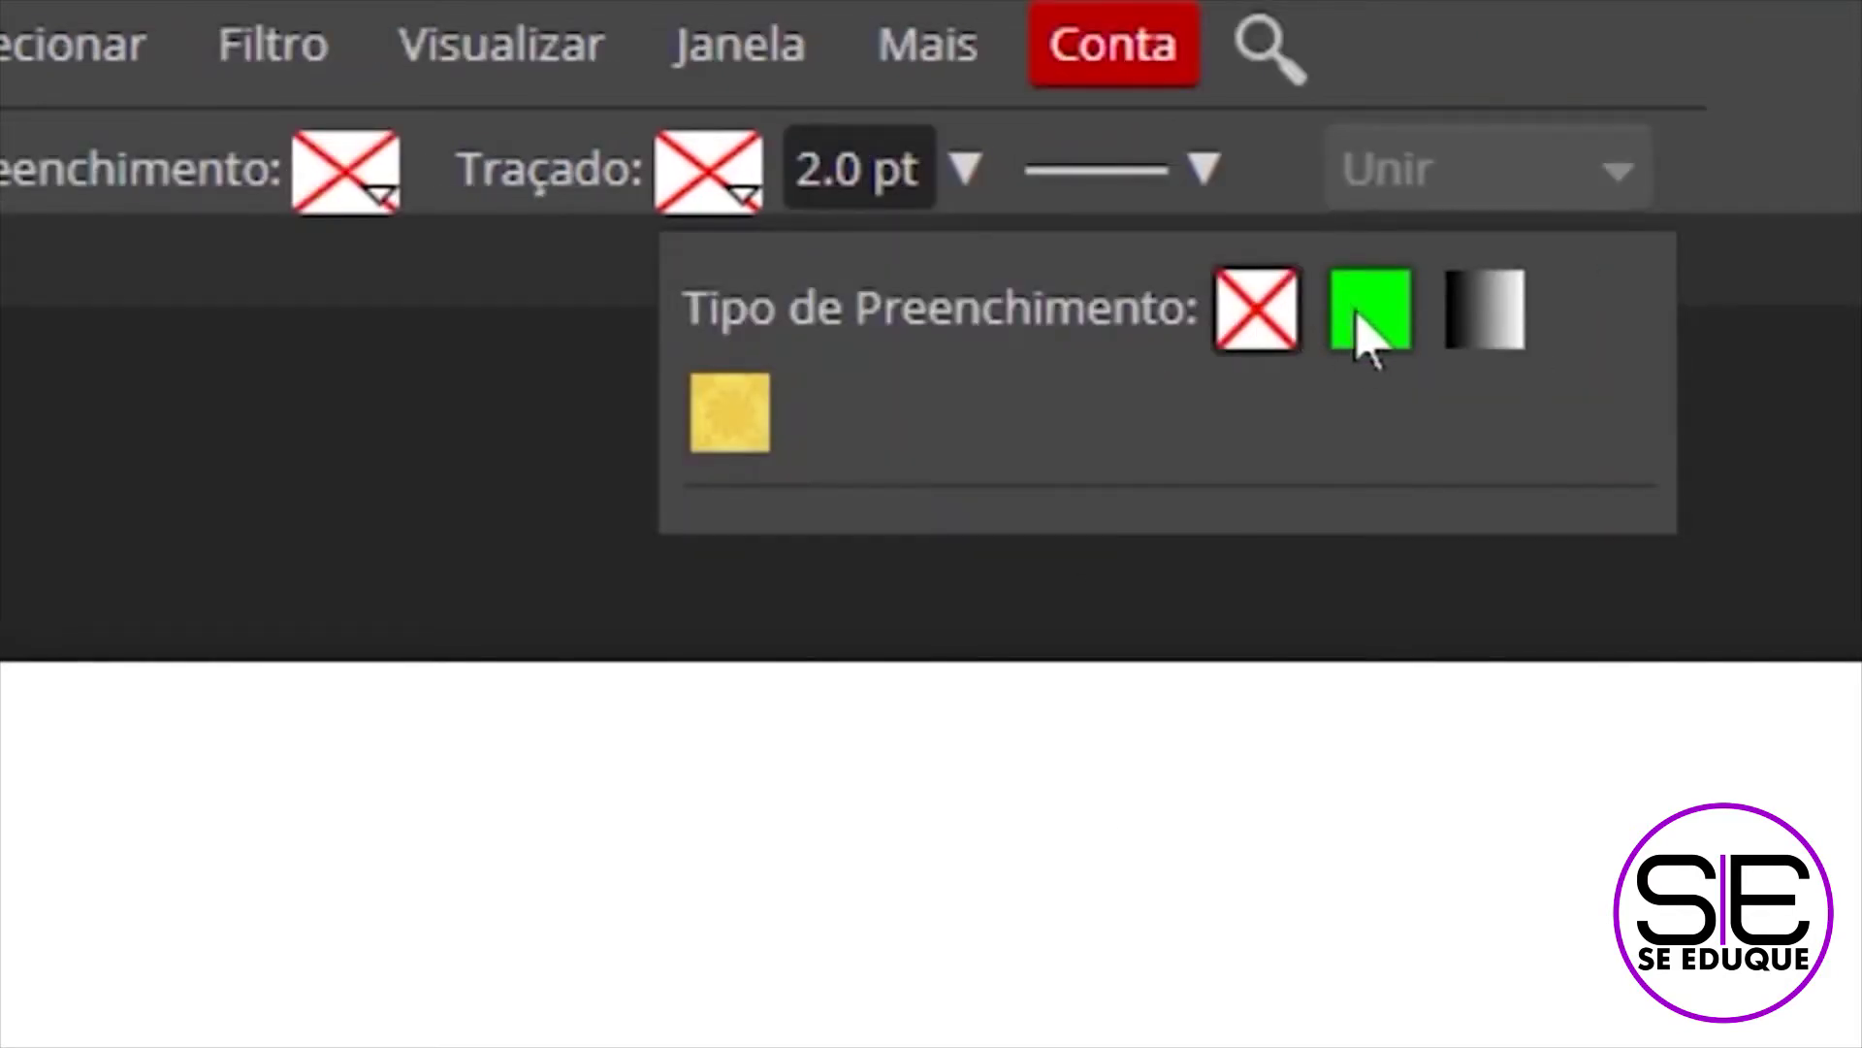
pyautogui.click(1357, 328)
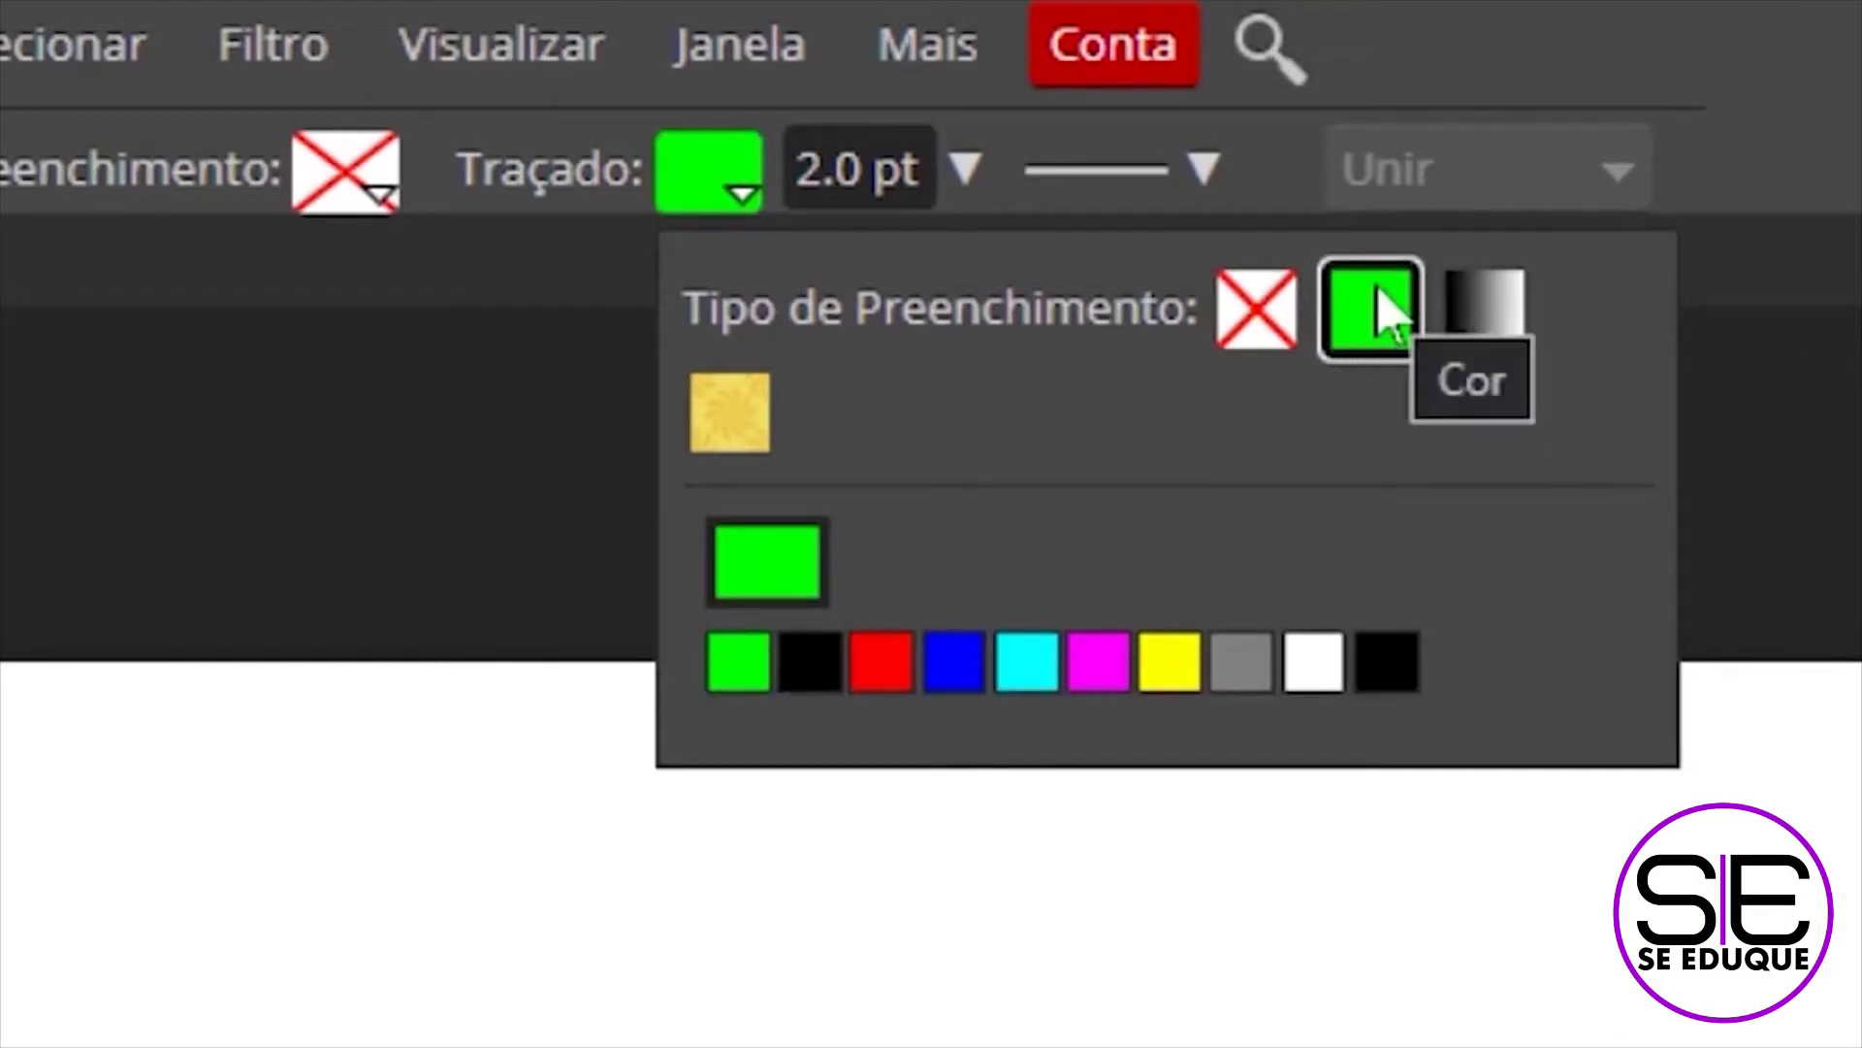
pyautogui.click(808, 669)
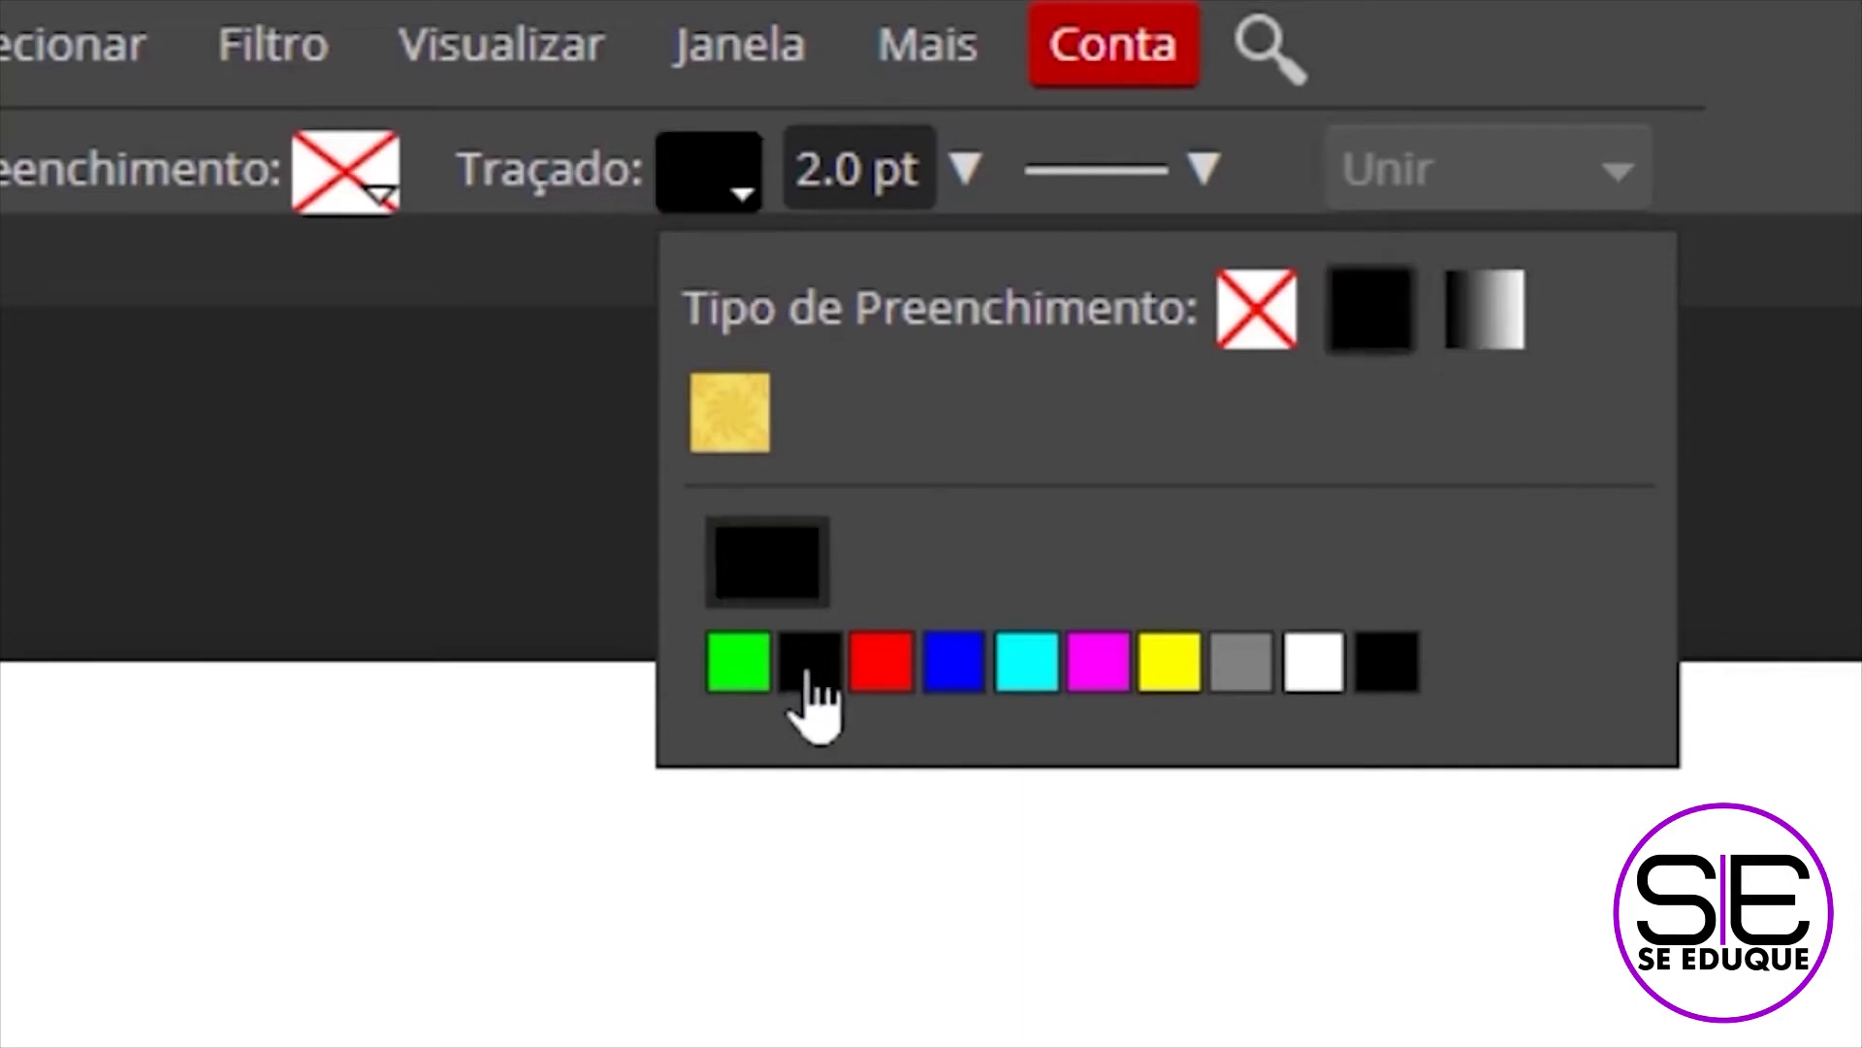
pyautogui.click(965, 173)
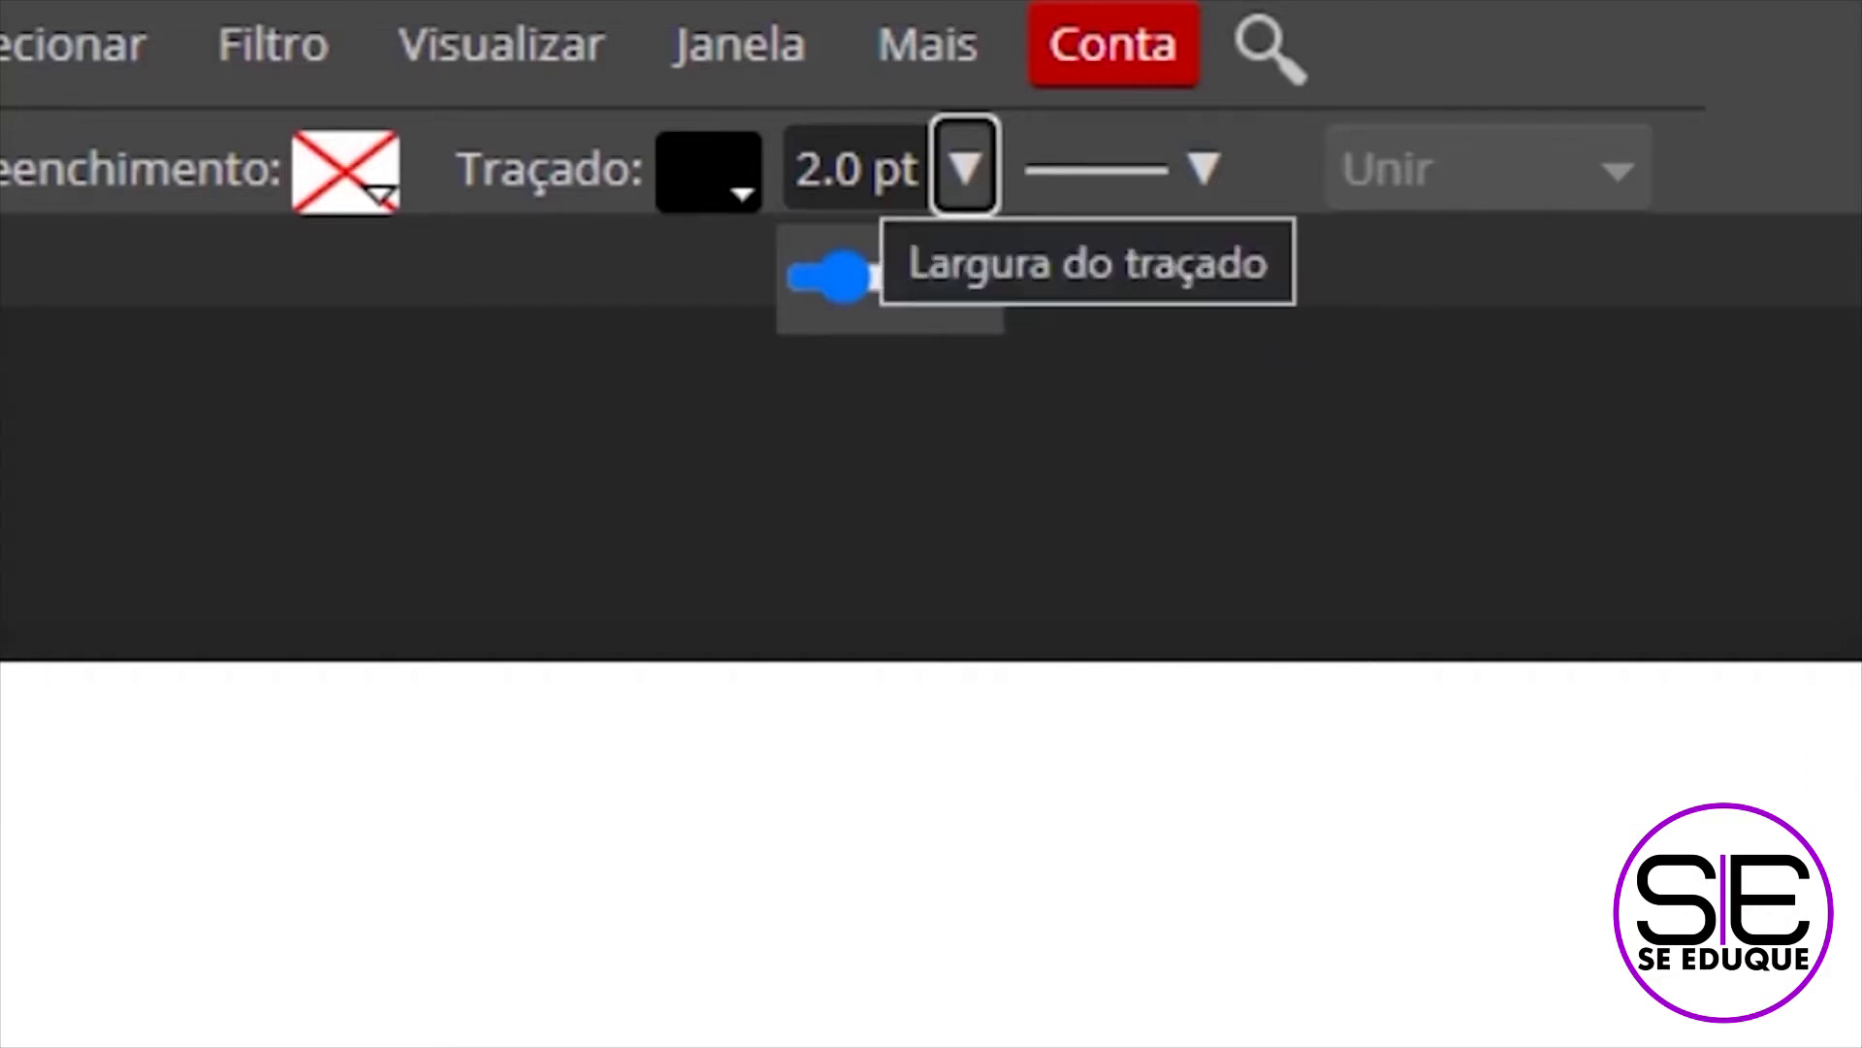
pyautogui.click(1207, 190)
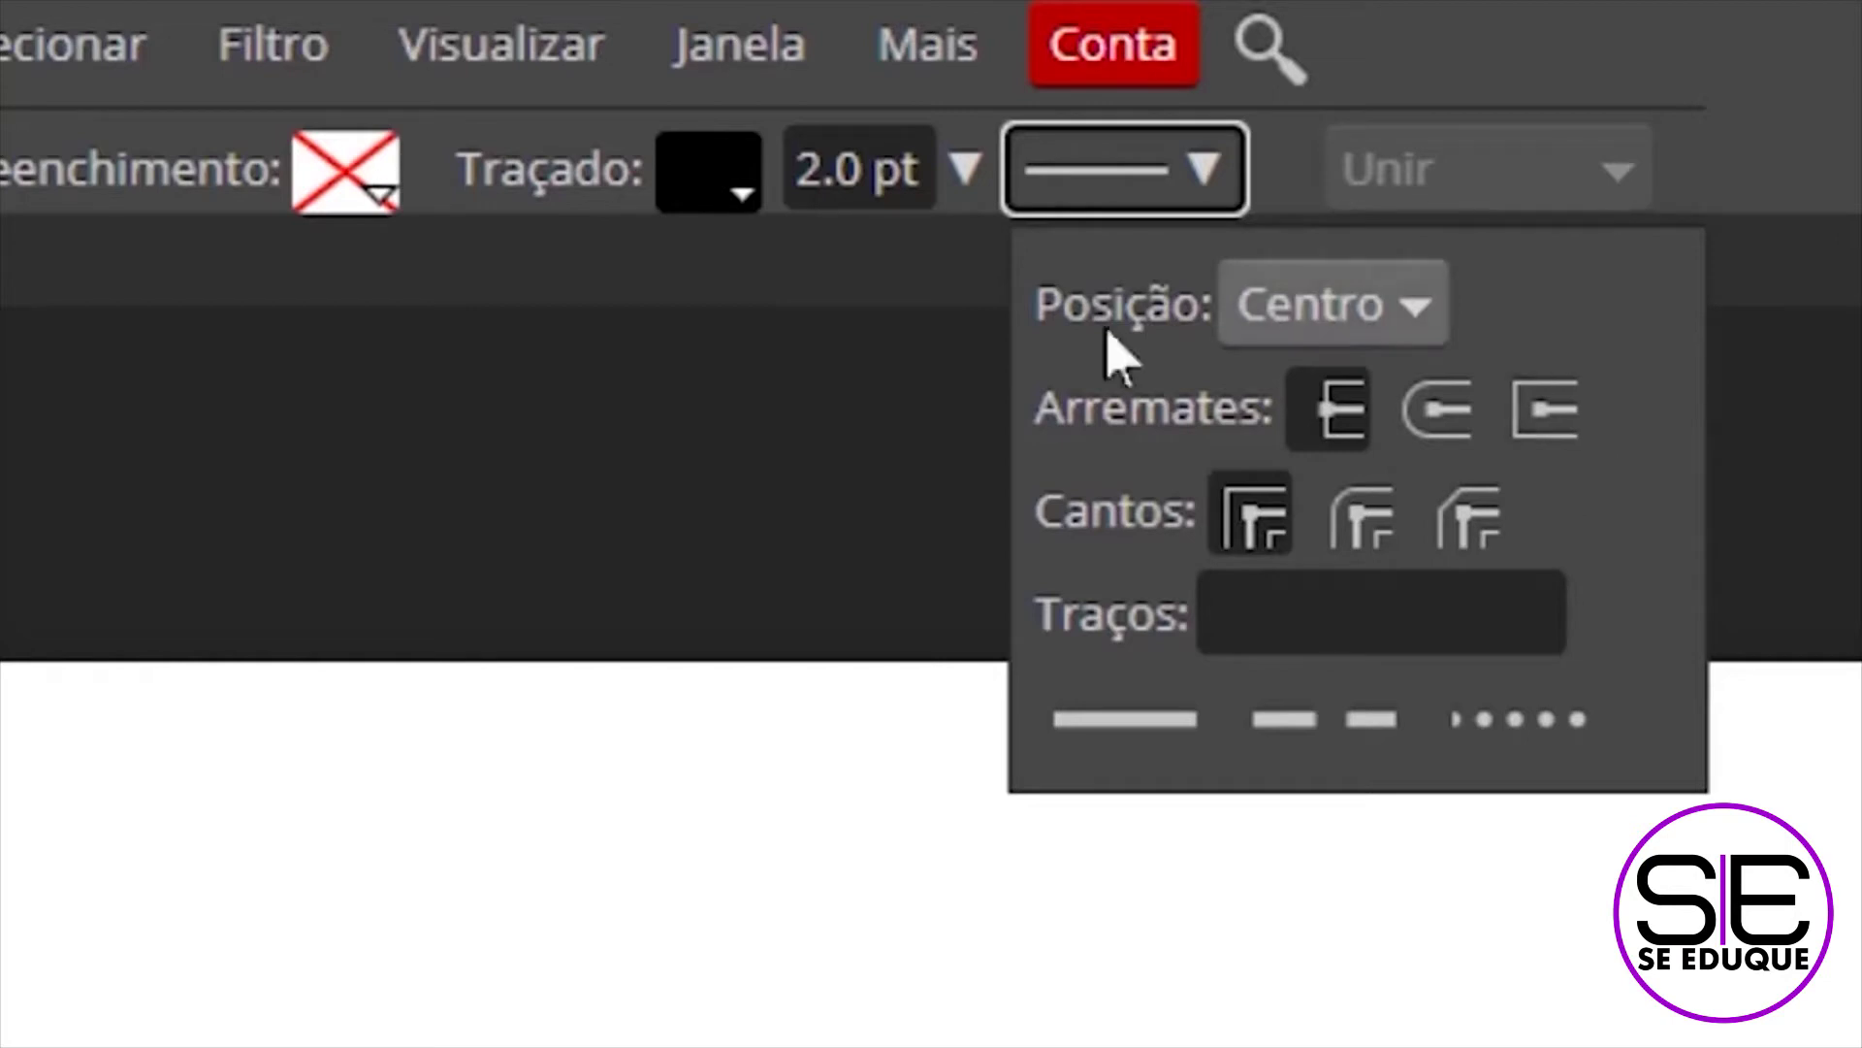
pyautogui.click(1139, 752)
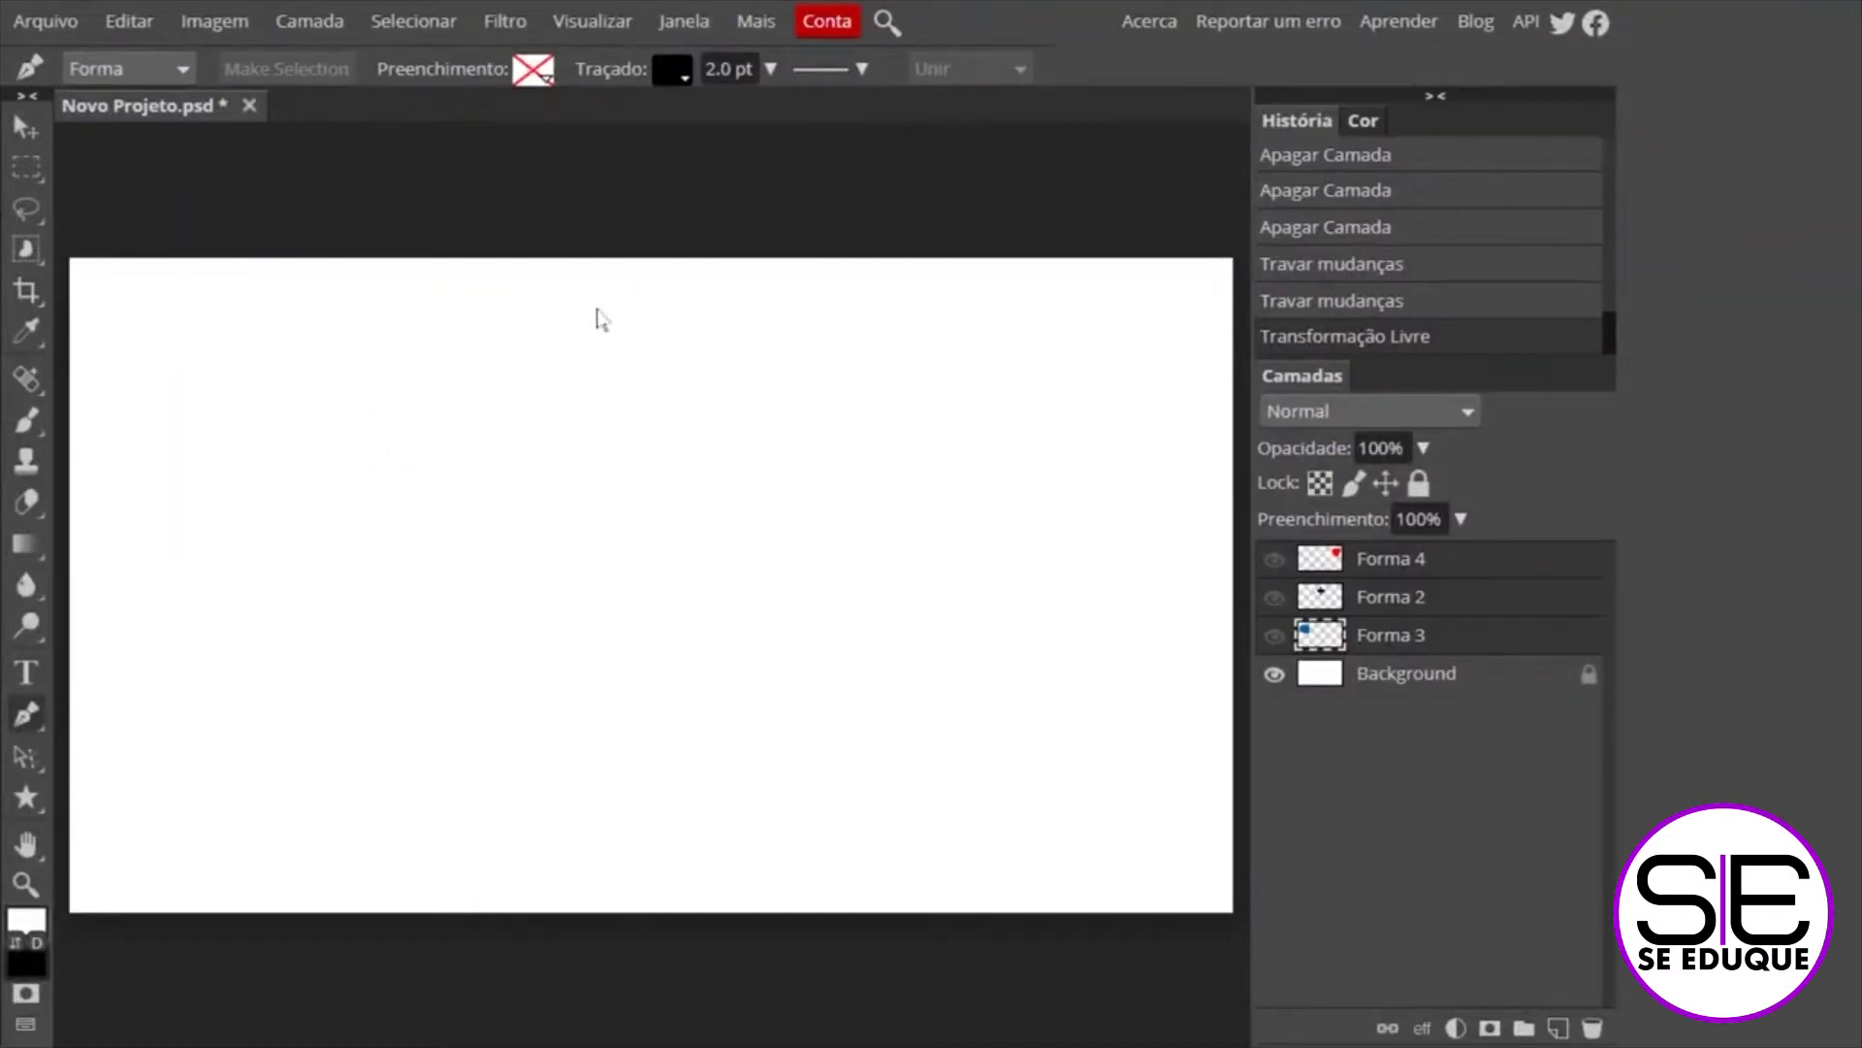
# Draw a closed triangle path with three pen points, creating layer Forma 5
pyautogui.click(664, 311)
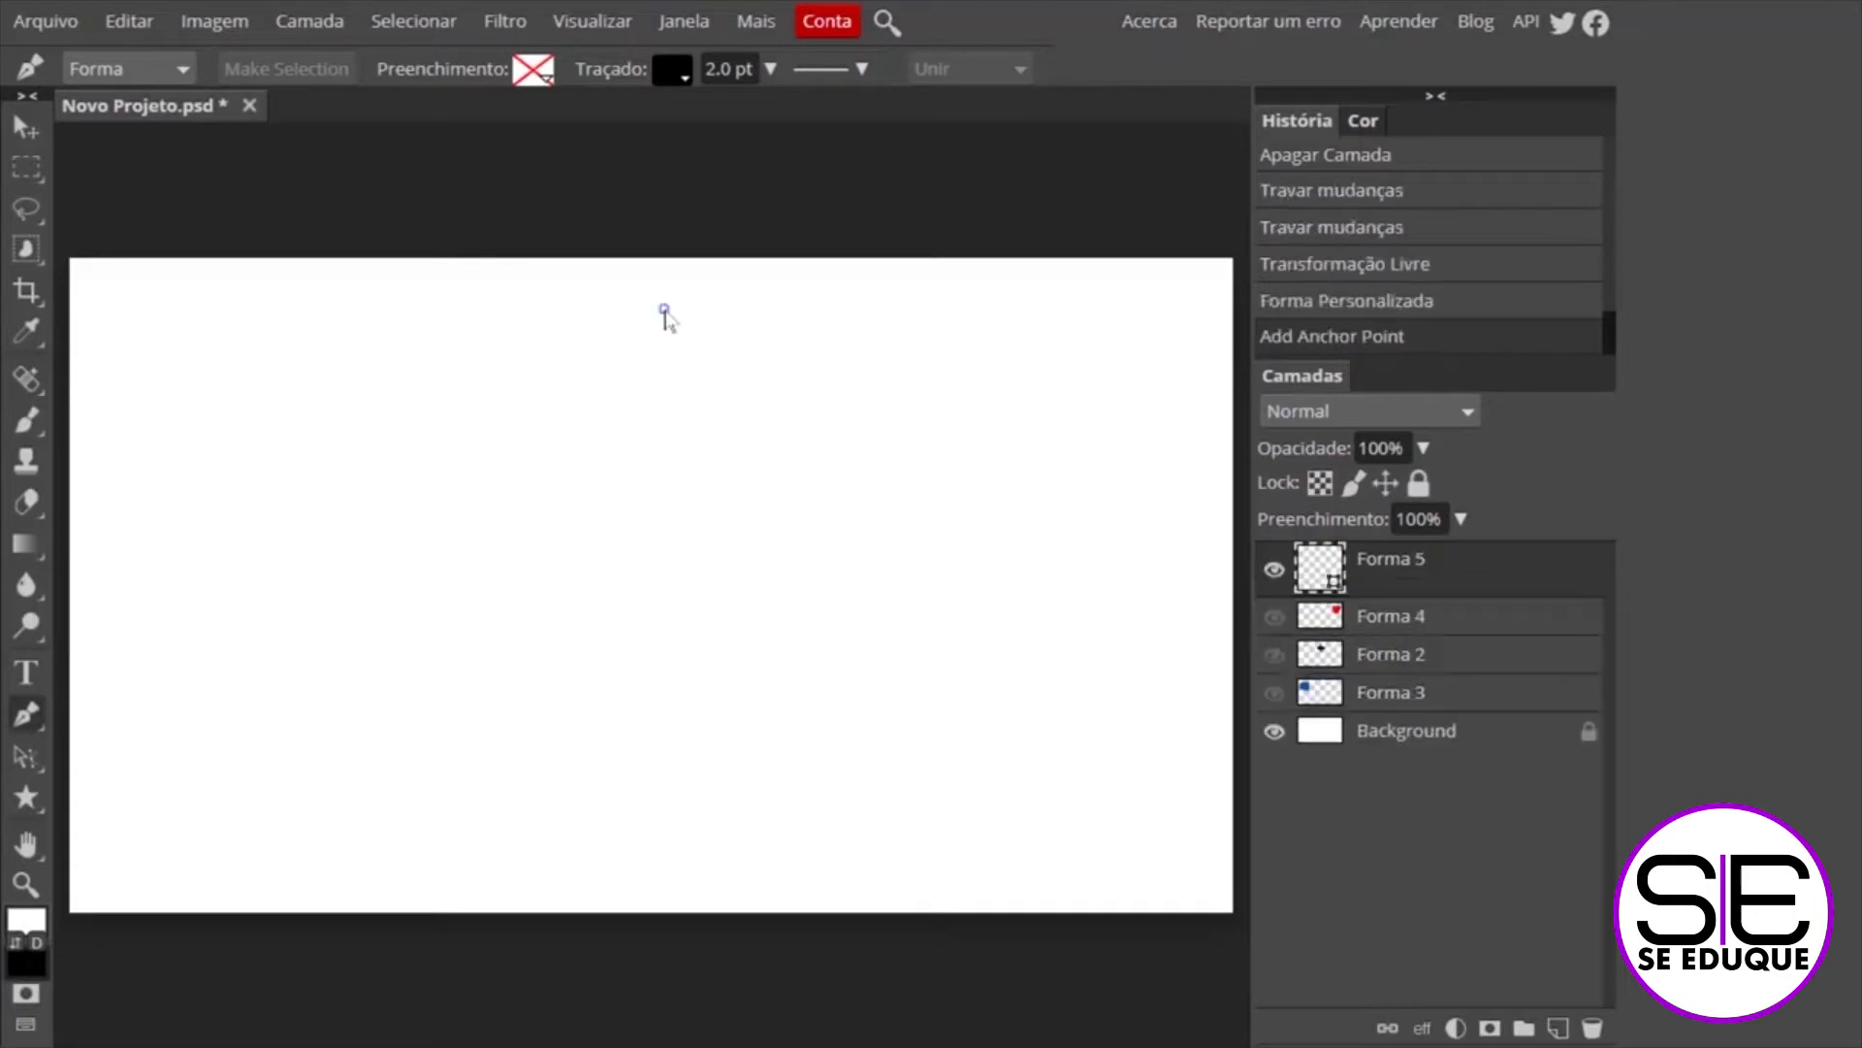
pyautogui.click(541, 484)
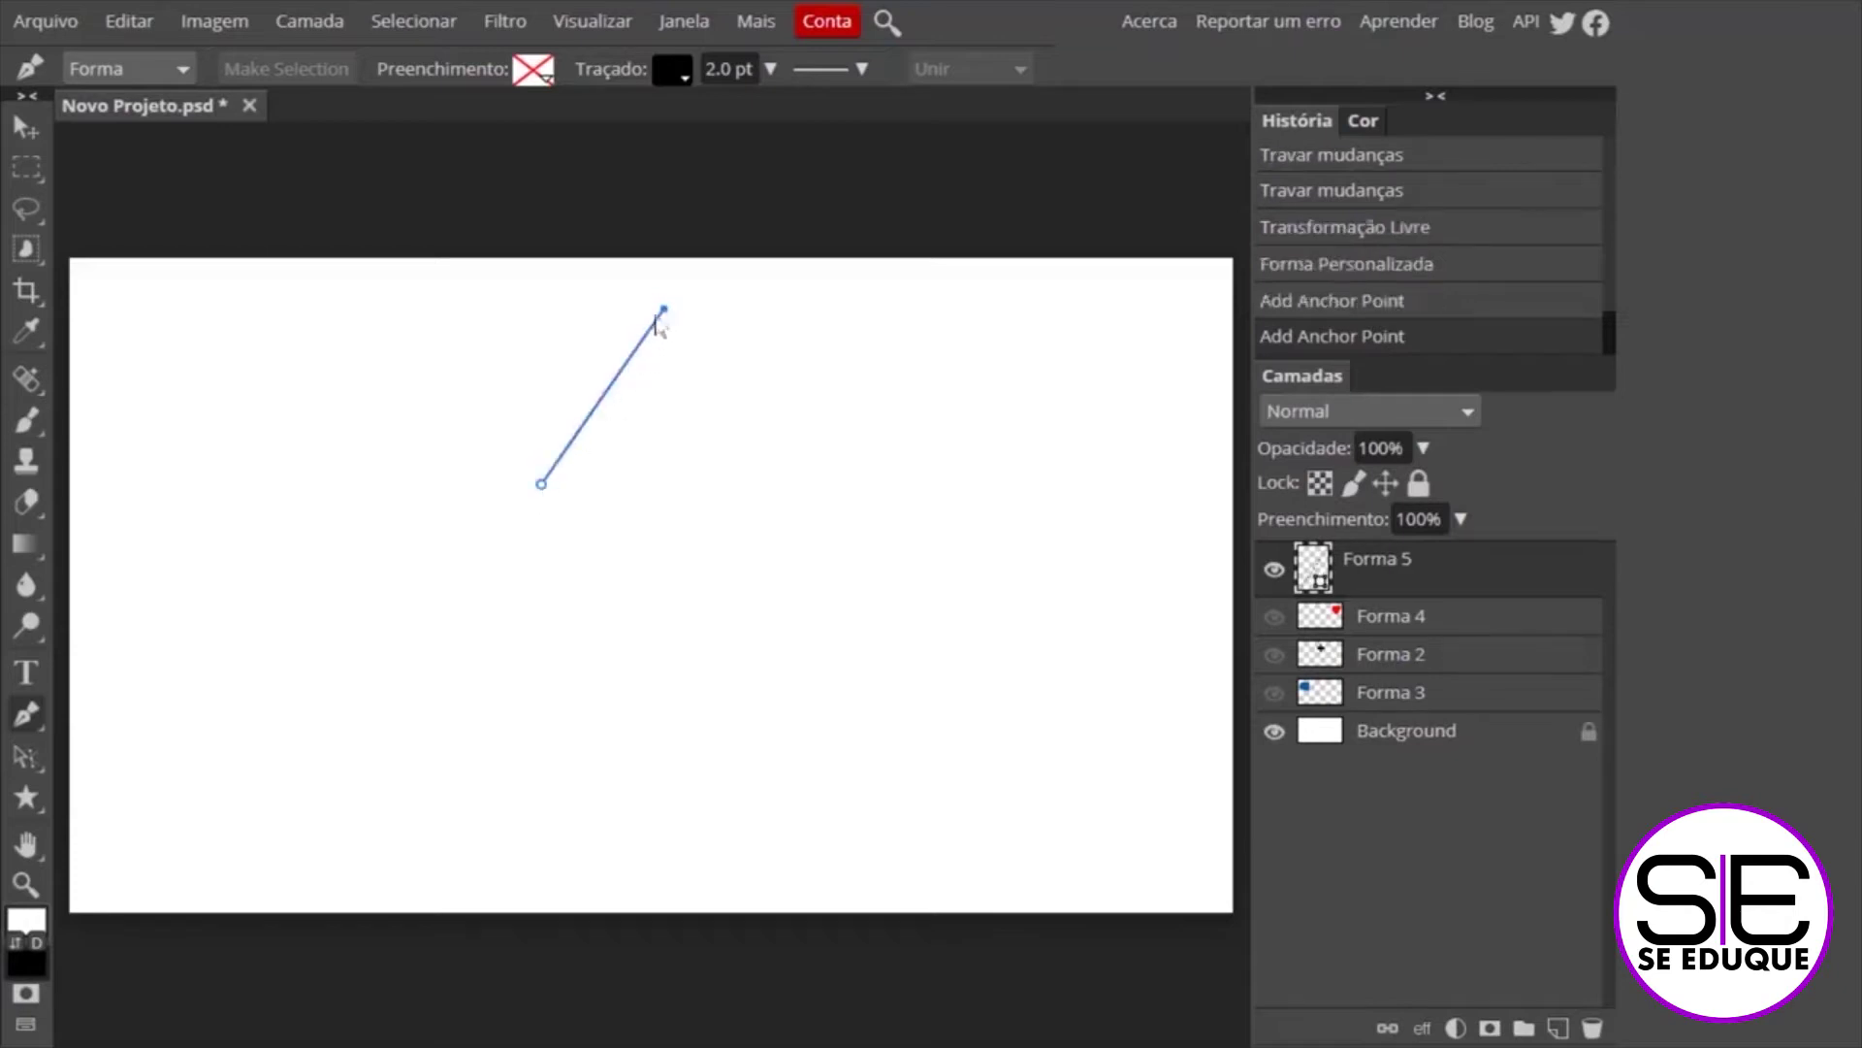
pyautogui.click(749, 486)
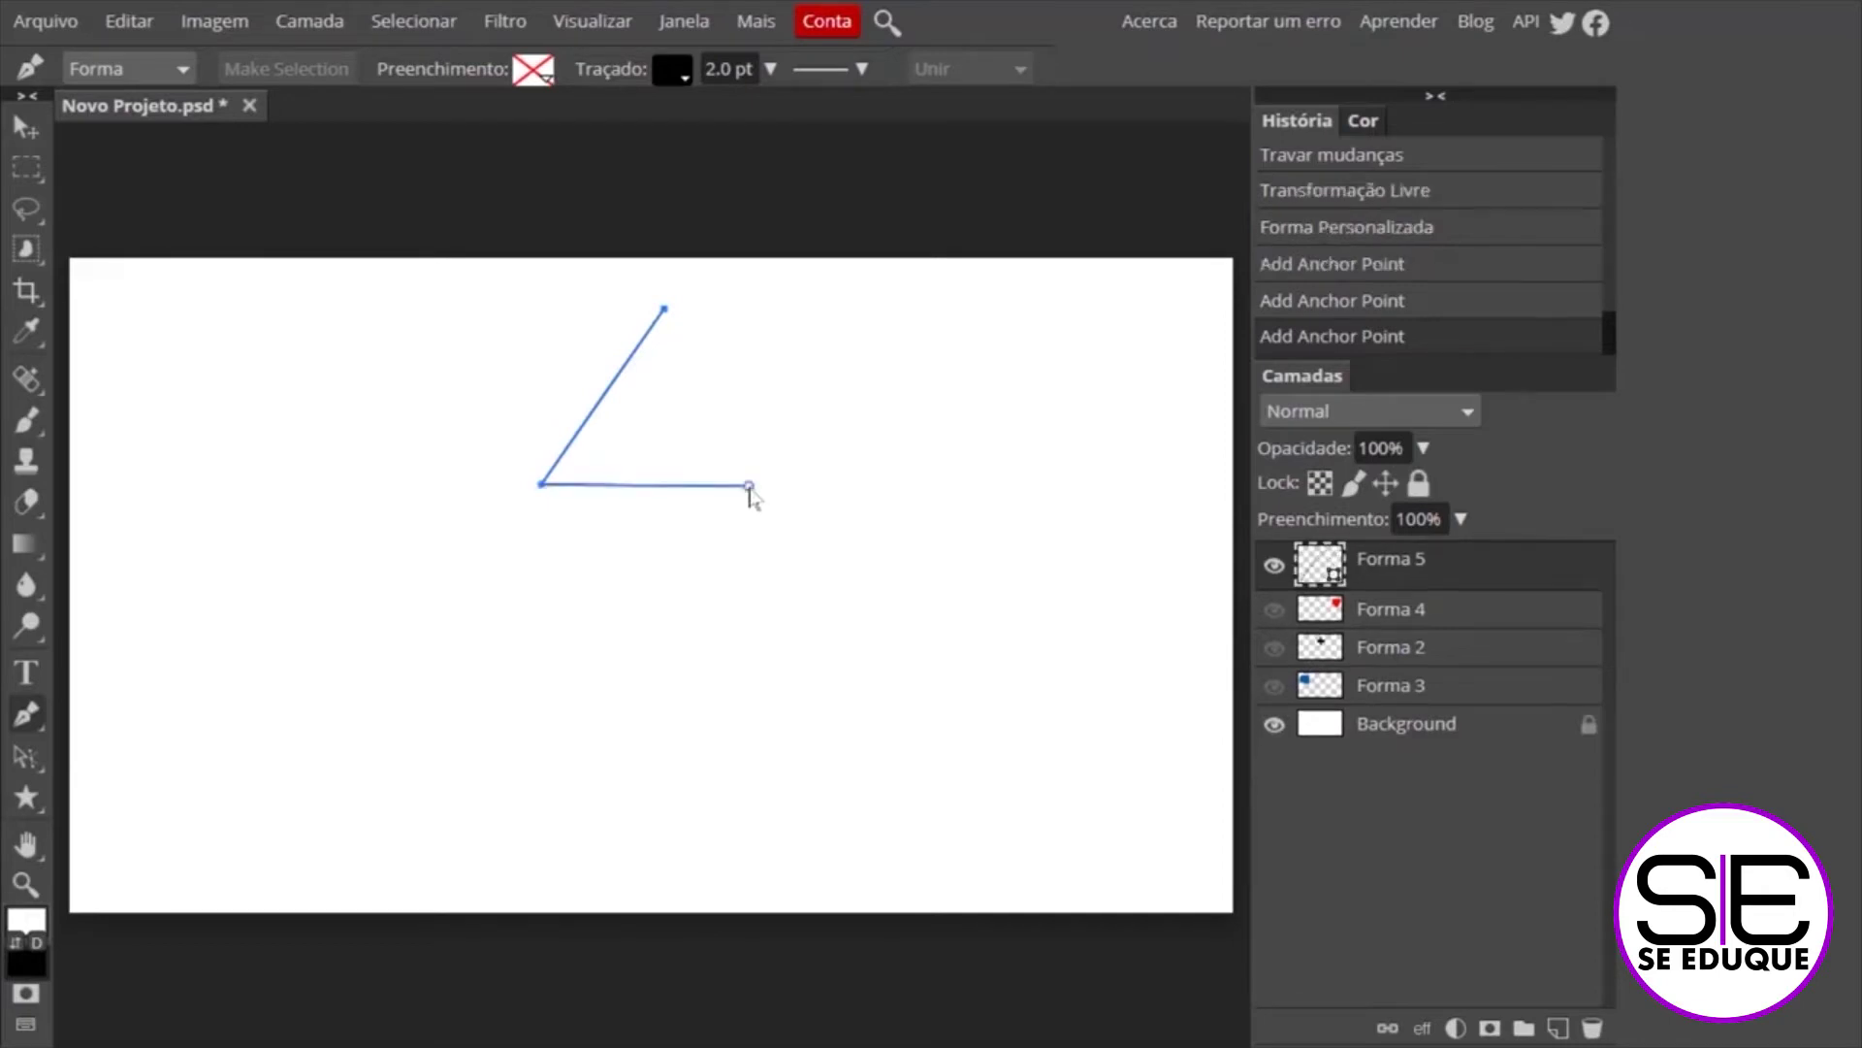
pyautogui.click(664, 310)
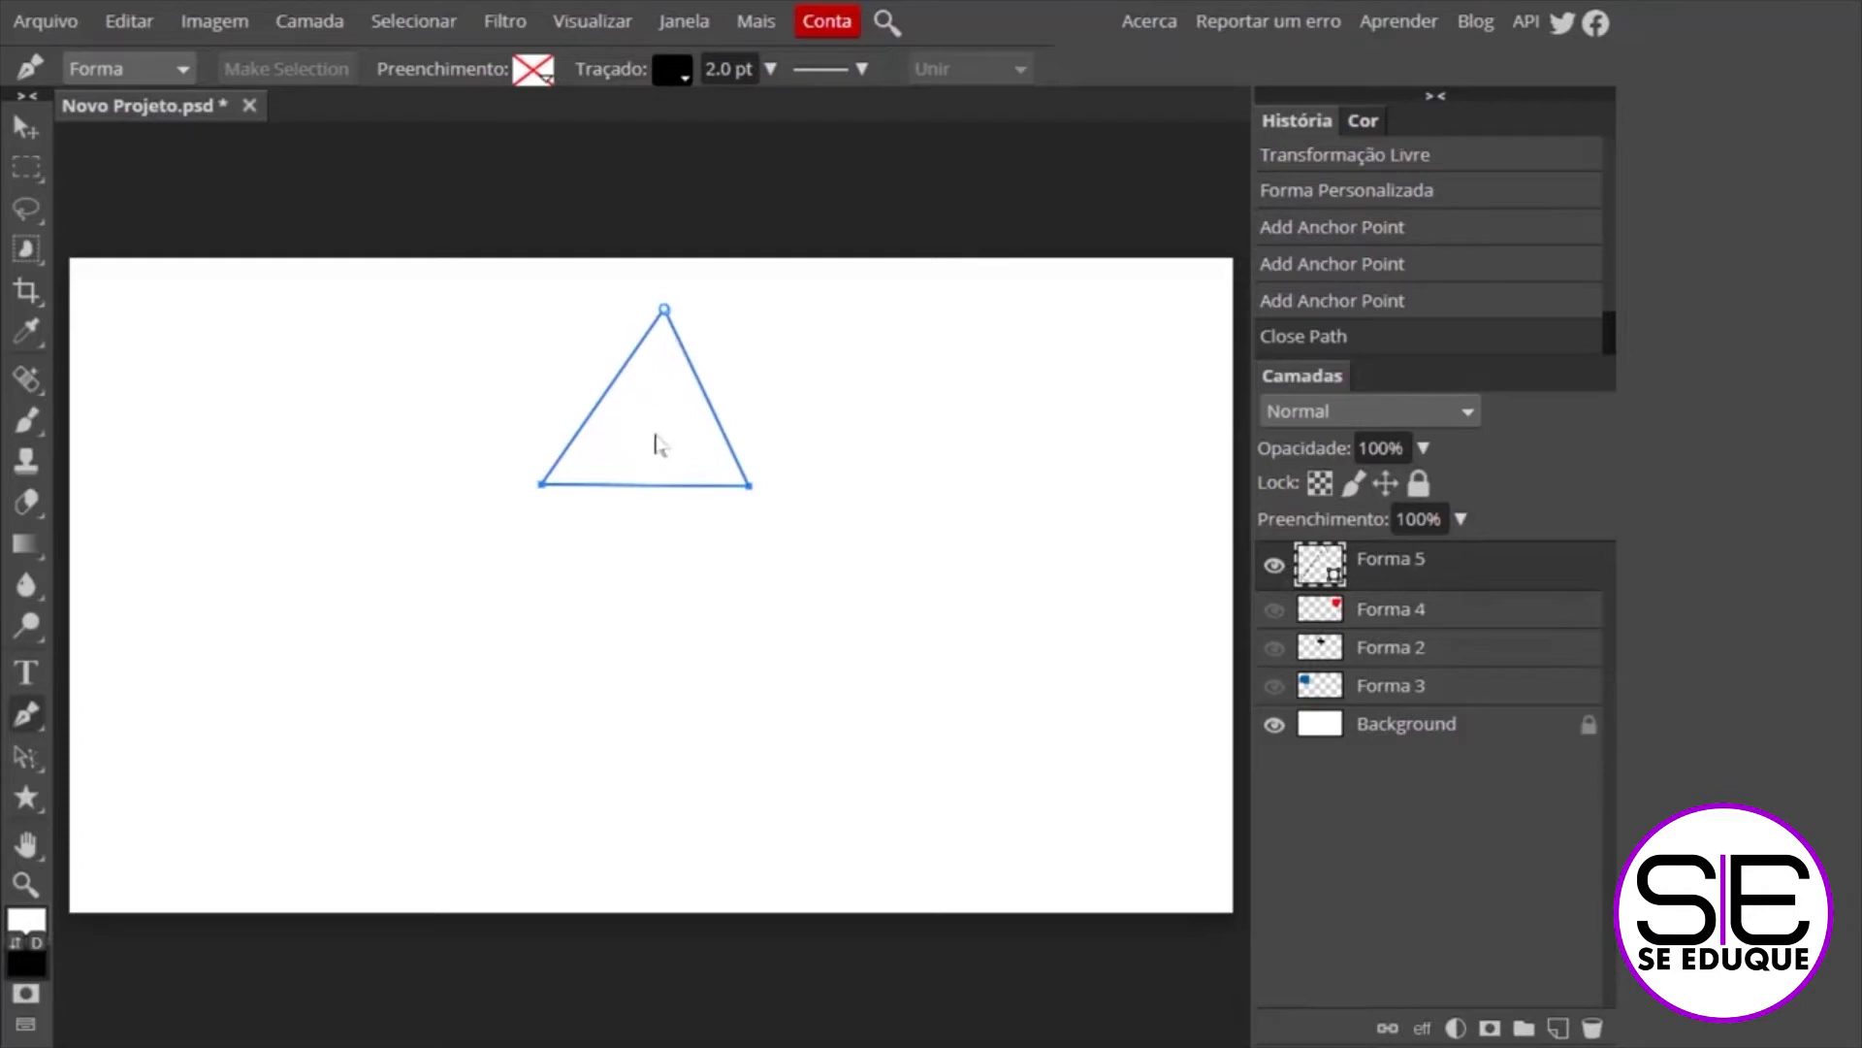
# Shift the triangle to the right with the Move tool and reselect the pen
pyautogui.press('v')
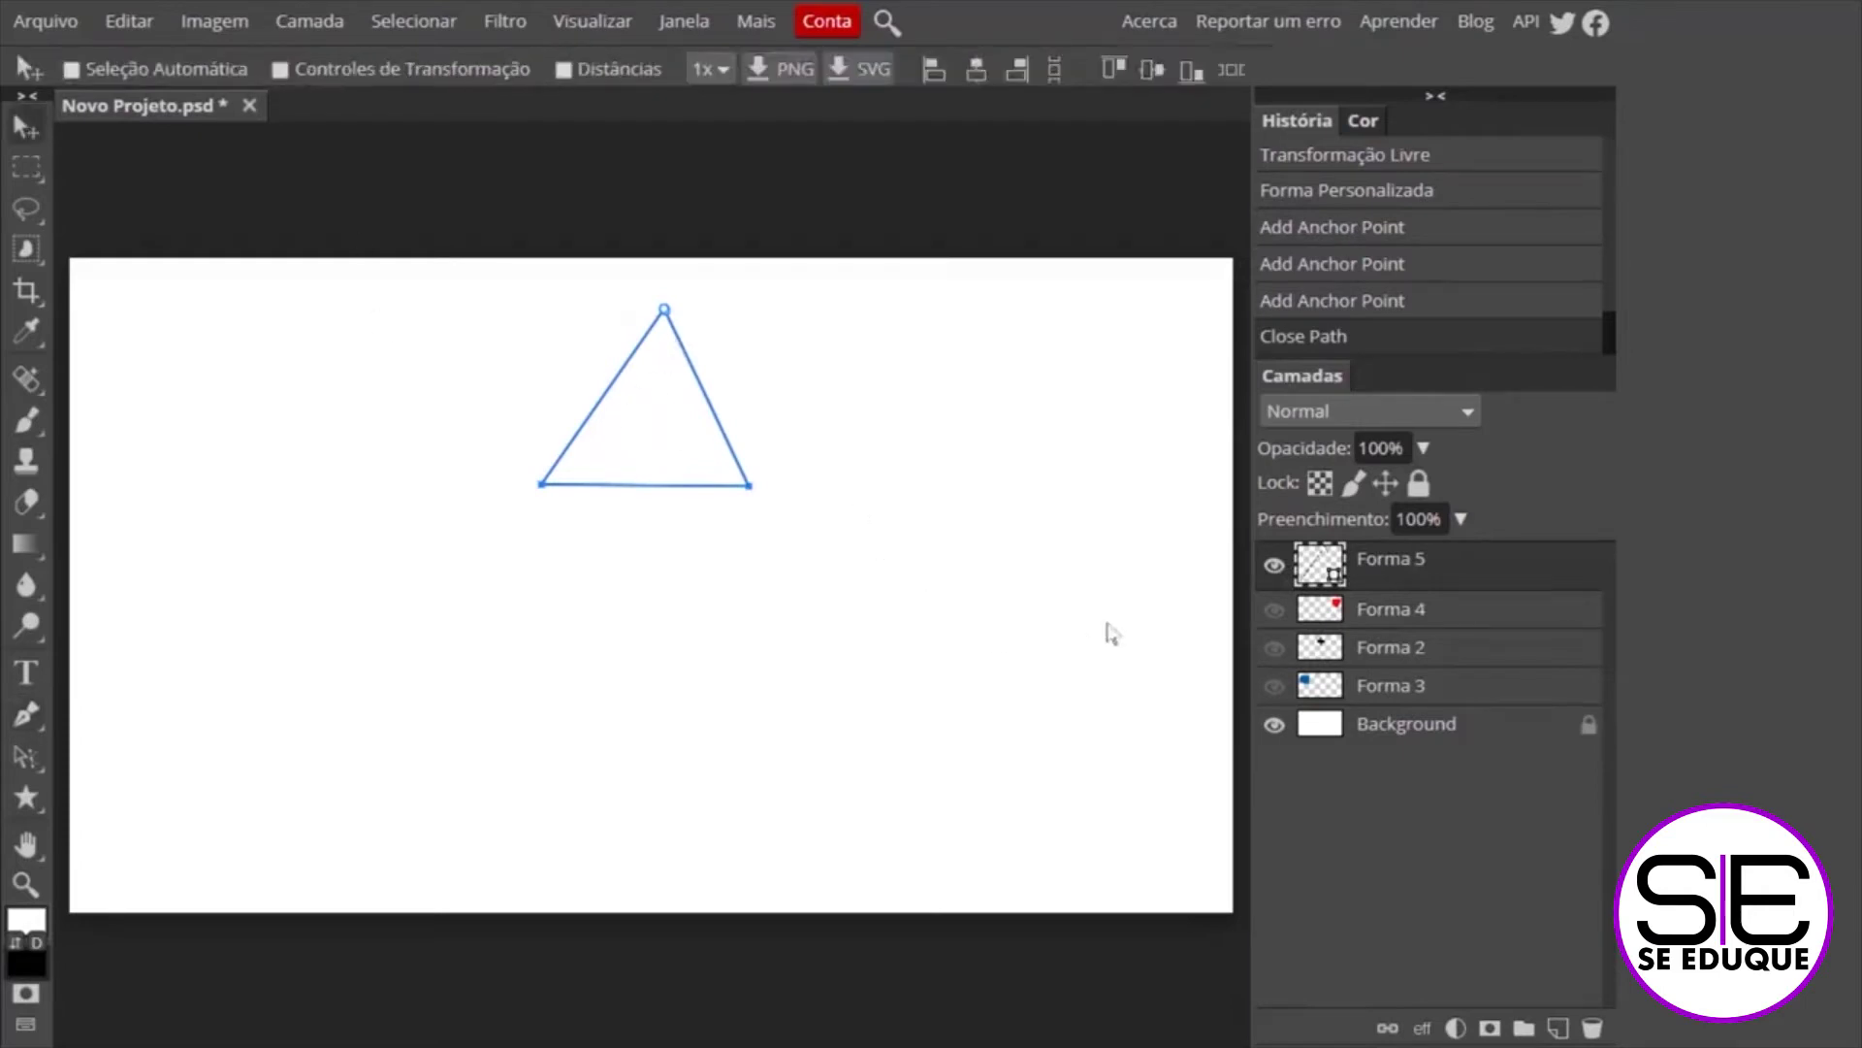
pyautogui.moveTo(728, 462); pyautogui.dragTo(785, 462)
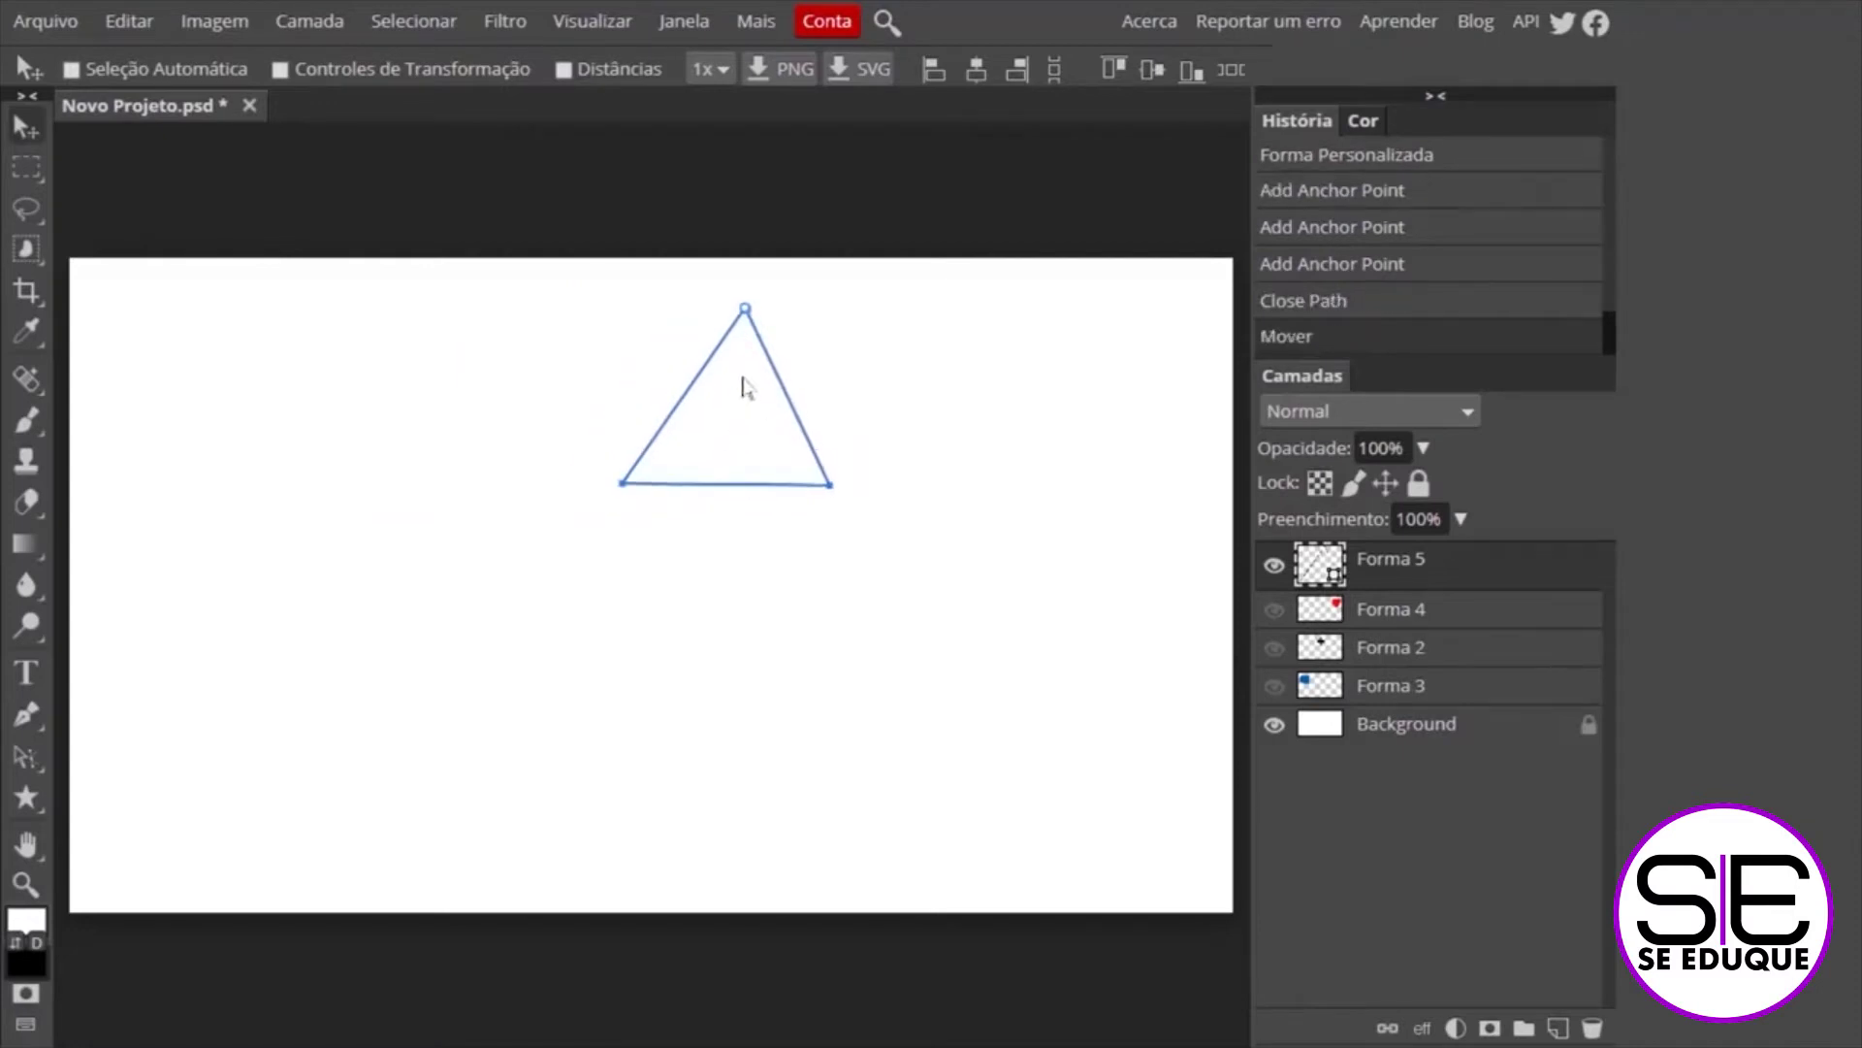
pyautogui.click(26, 718)
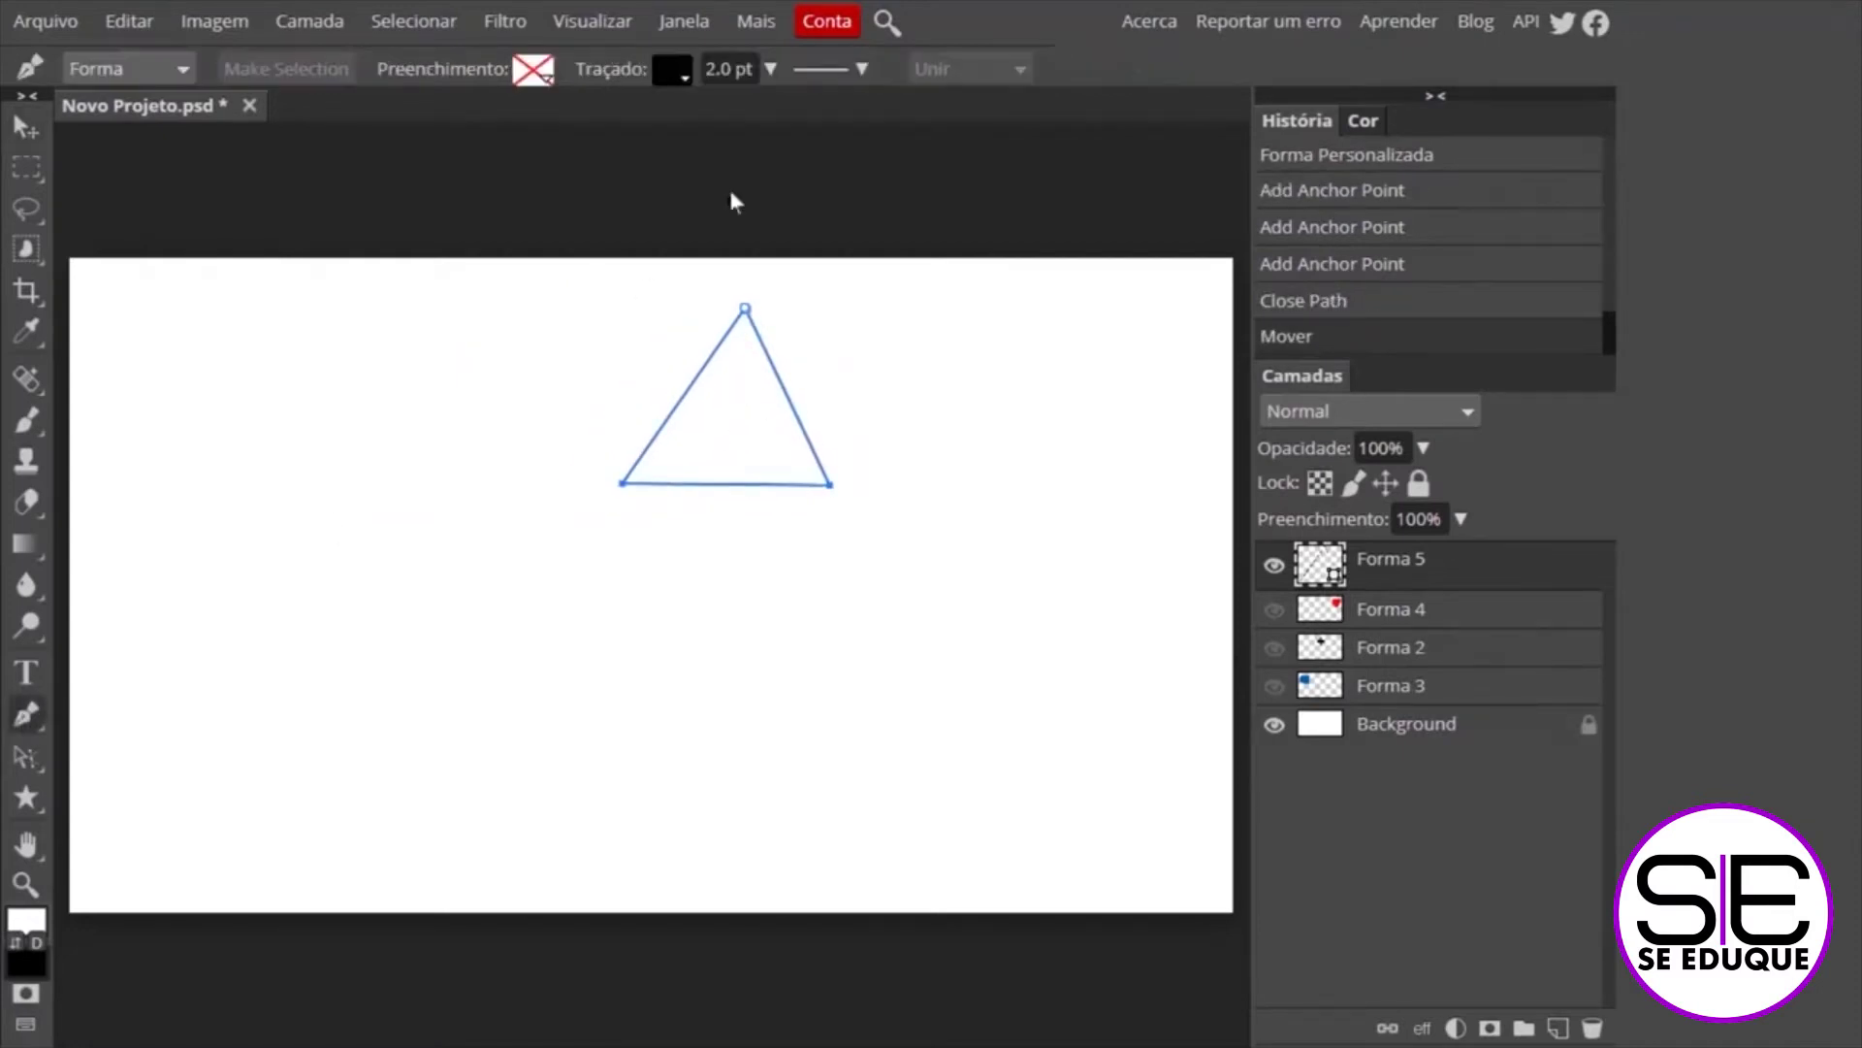
pyautogui.click(540, 72)
# Try red, cyan and green swatches as the triangle's fill
pyautogui.click(1407, 310)
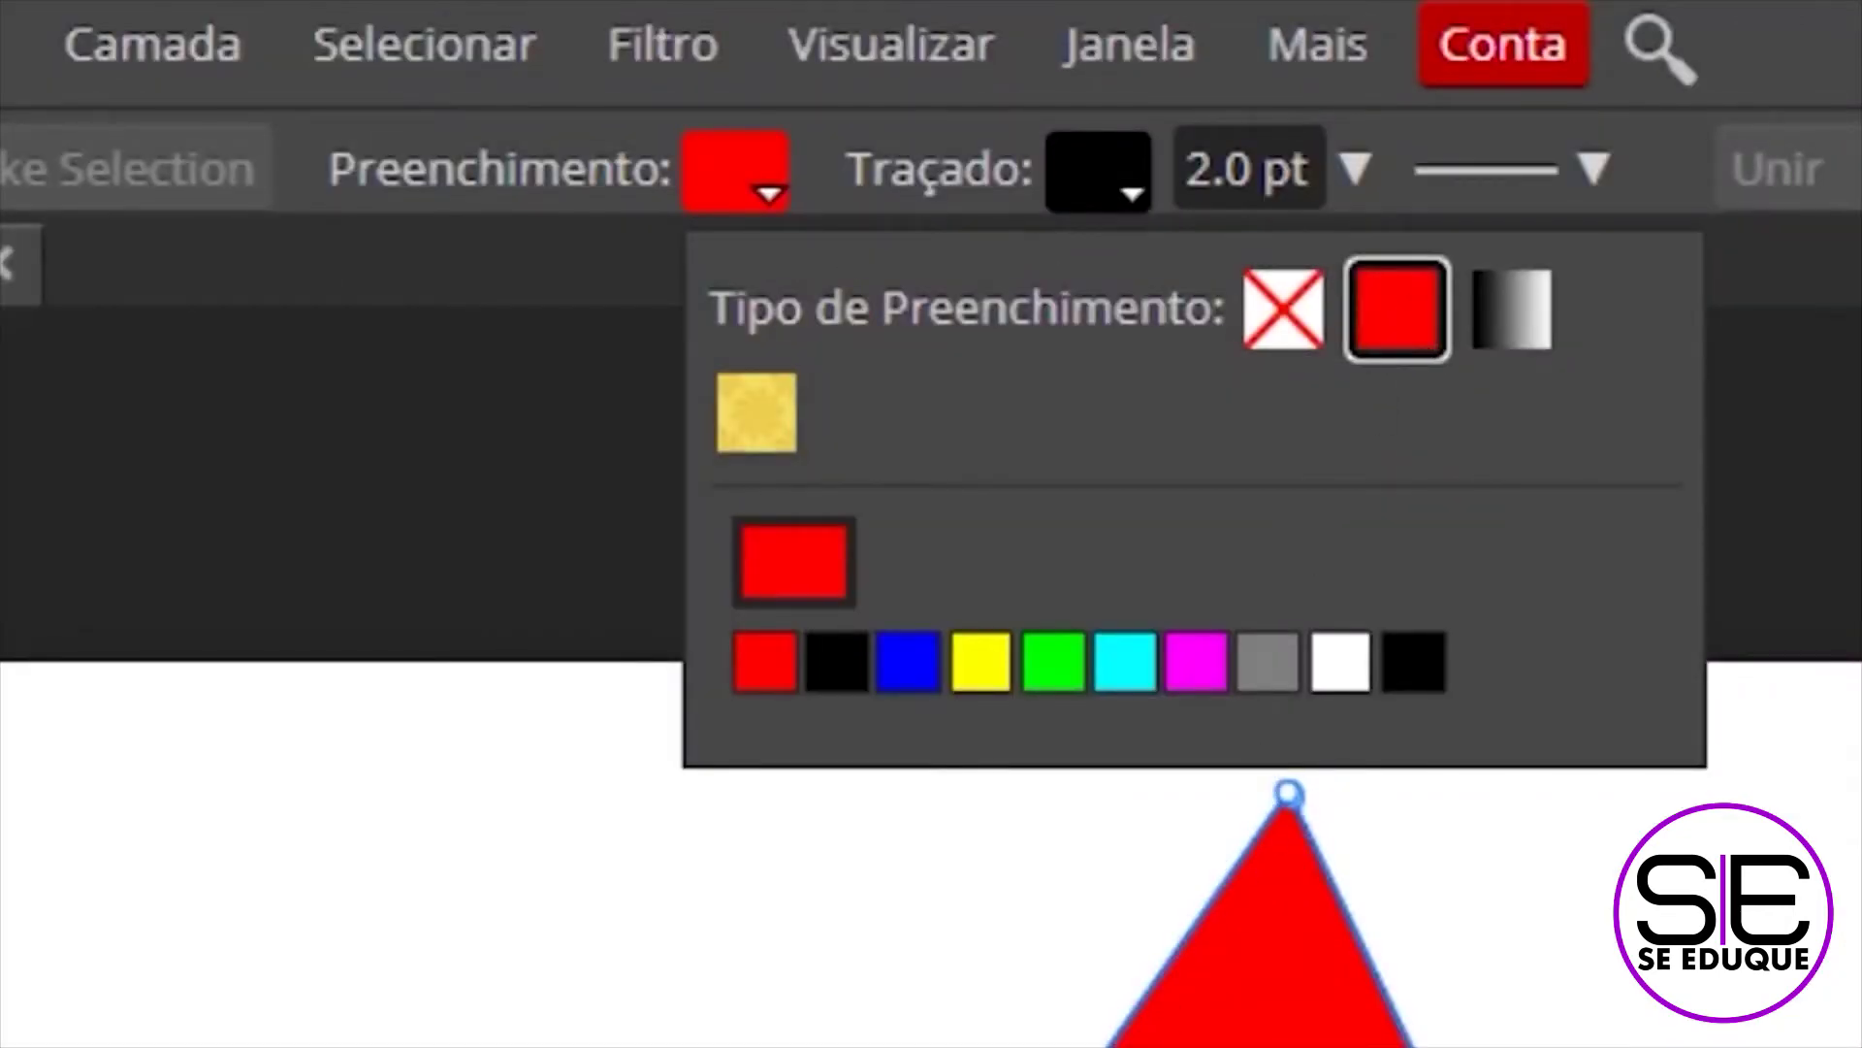
pyautogui.click(1133, 677)
pyautogui.click(1065, 684)
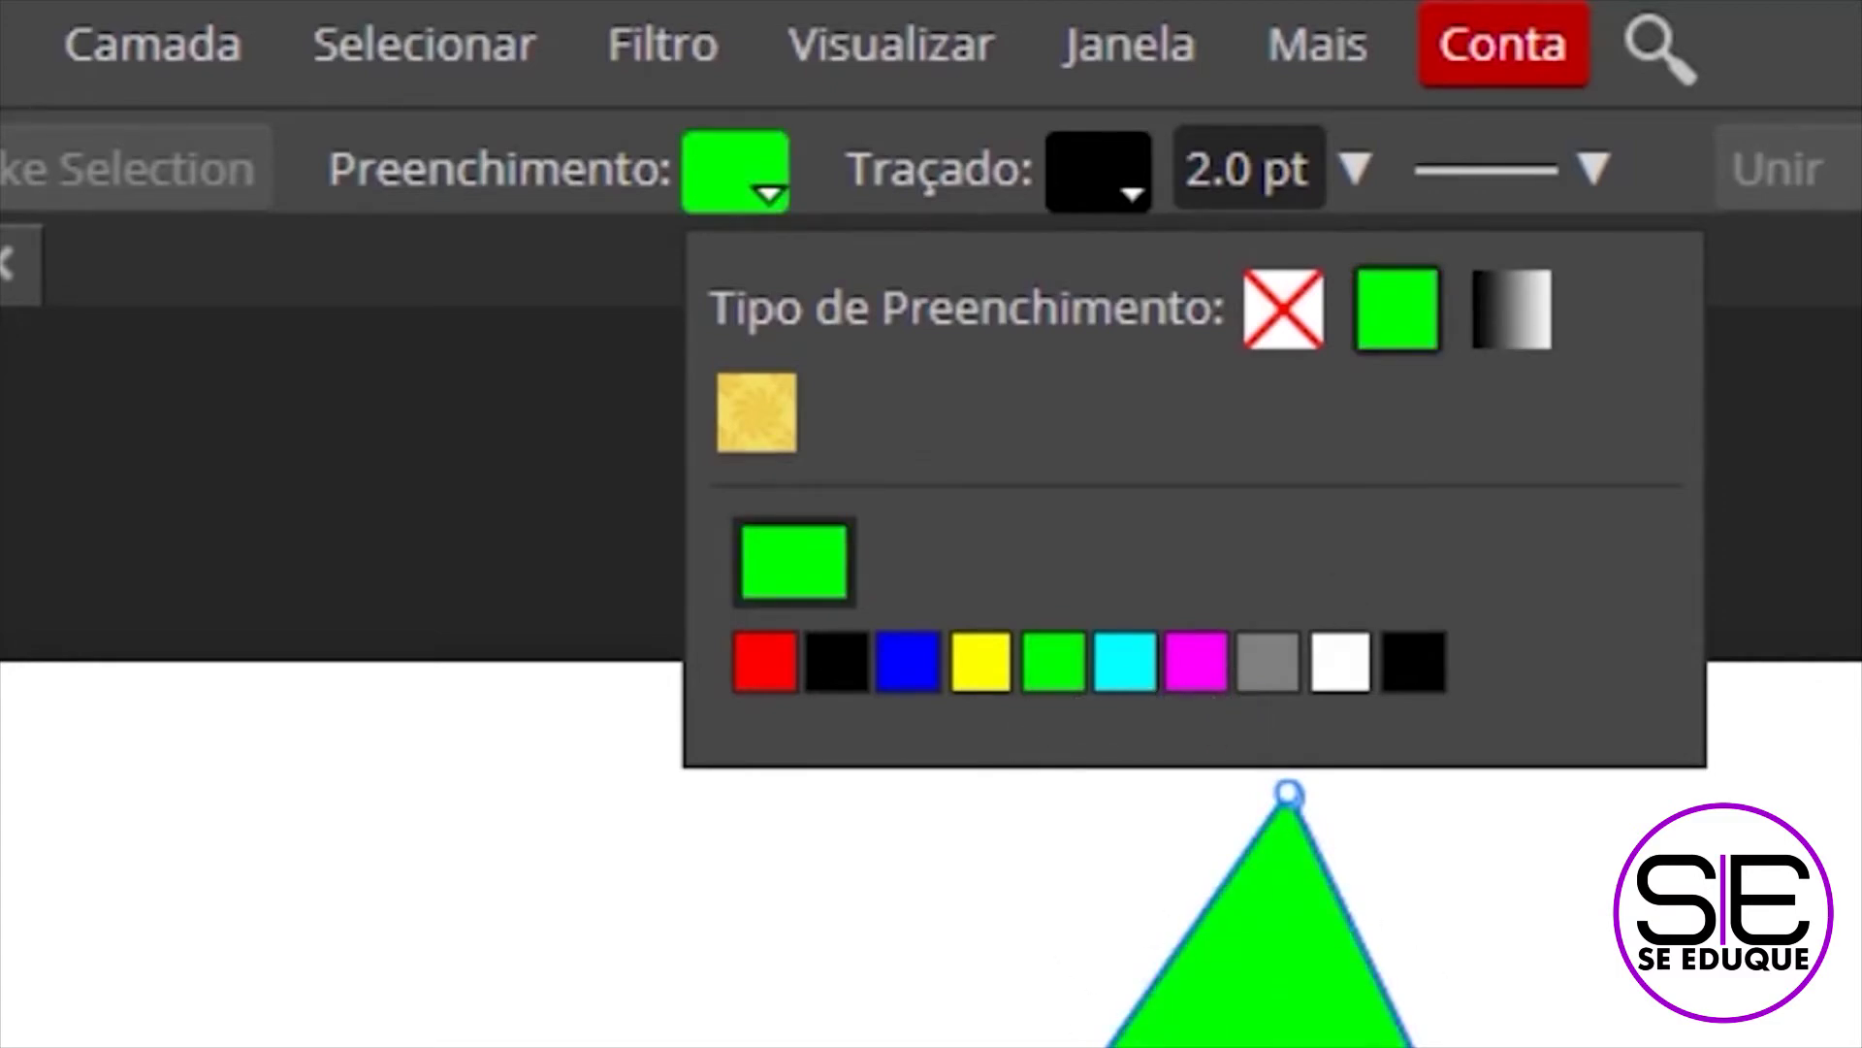
# Choose teal 237772 in the Color Picker as the triangle's fill
pyautogui.click(803, 580)
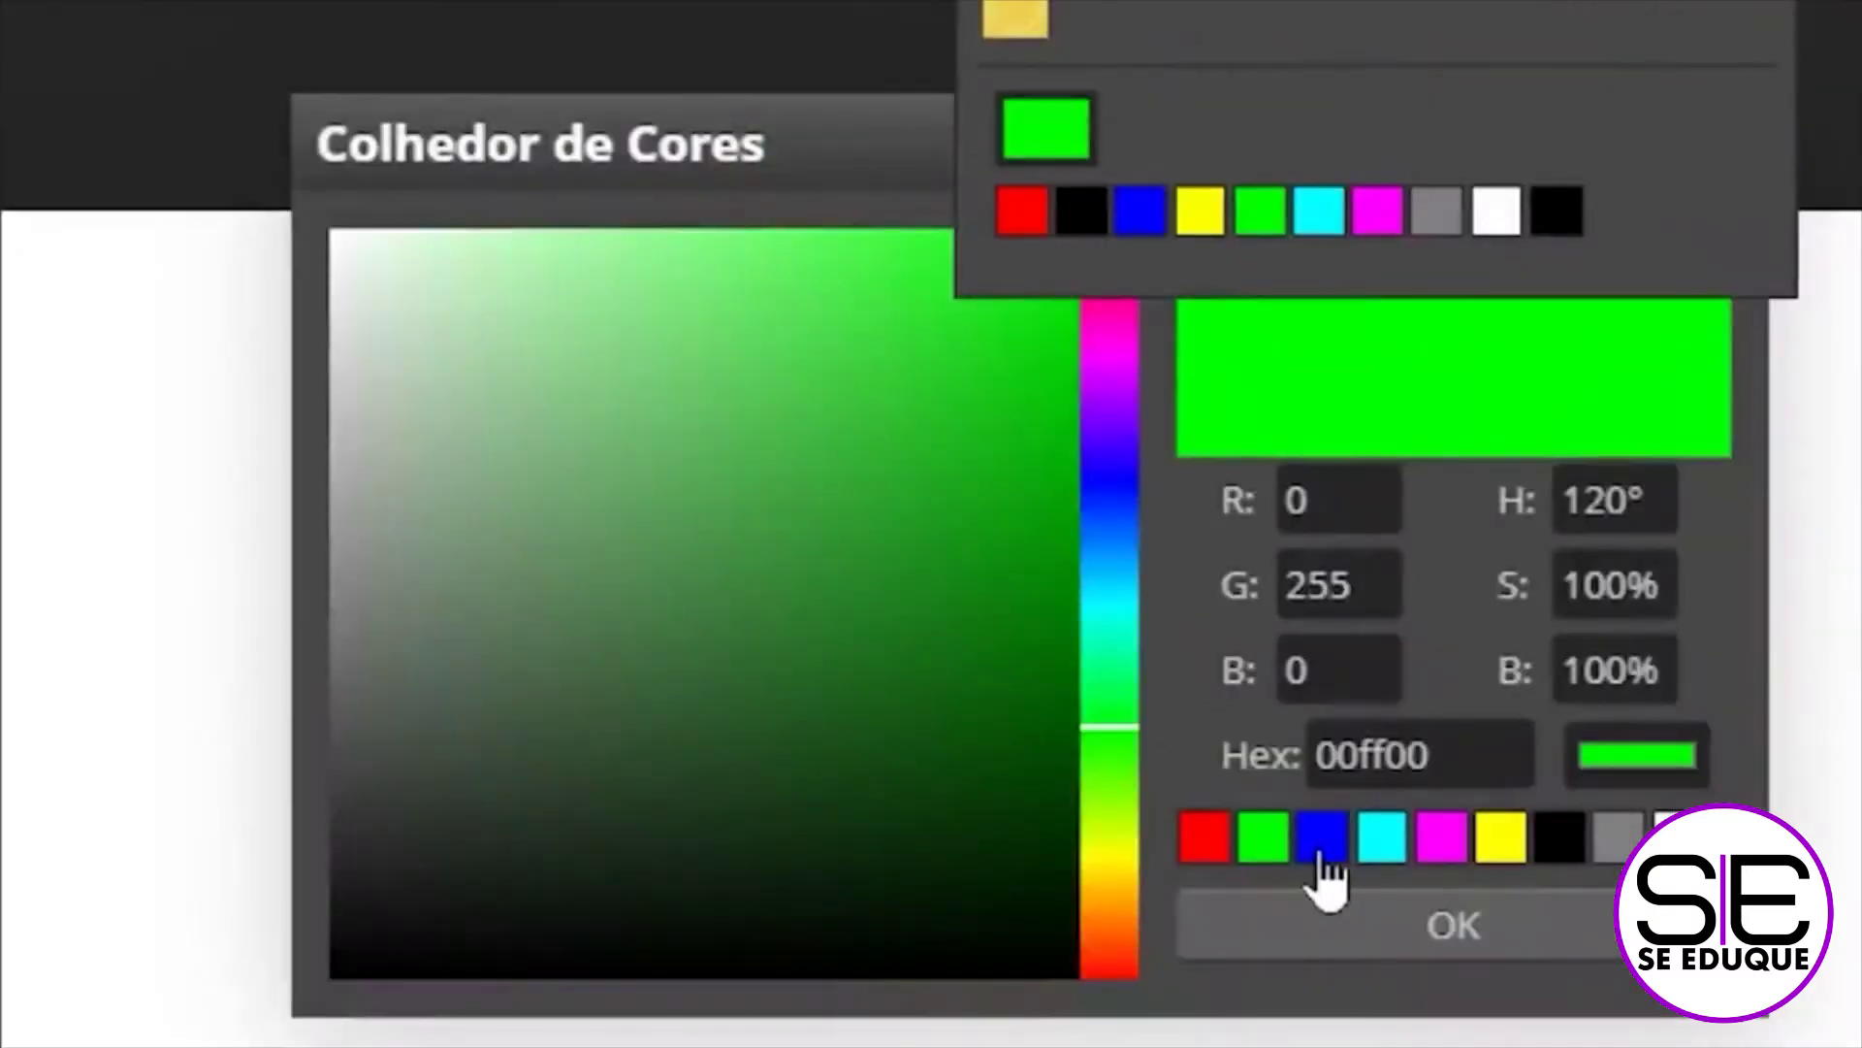
pyautogui.moveTo(1122, 729); pyautogui.dragTo(1127, 351)
pyautogui.click(771, 272)
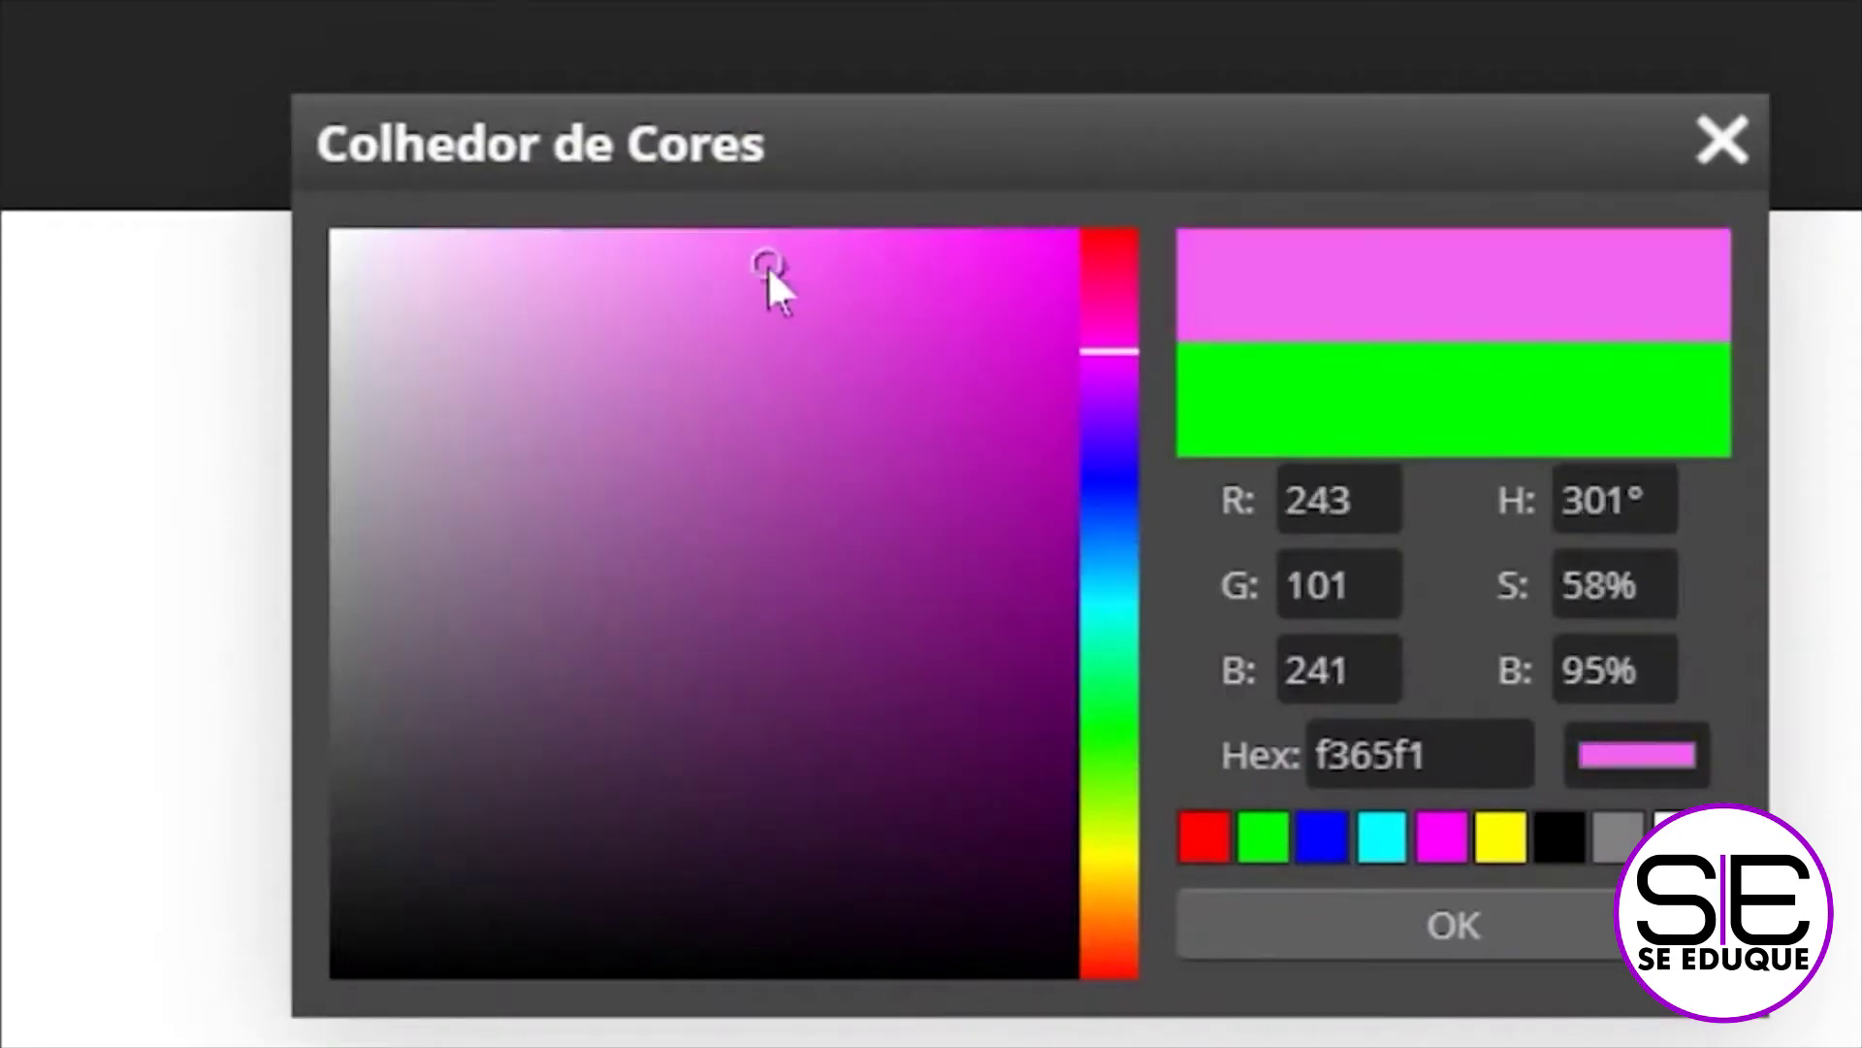
pyautogui.click(999, 442)
pyautogui.moveTo(1009, 558); pyautogui.dragTo(737, 326)
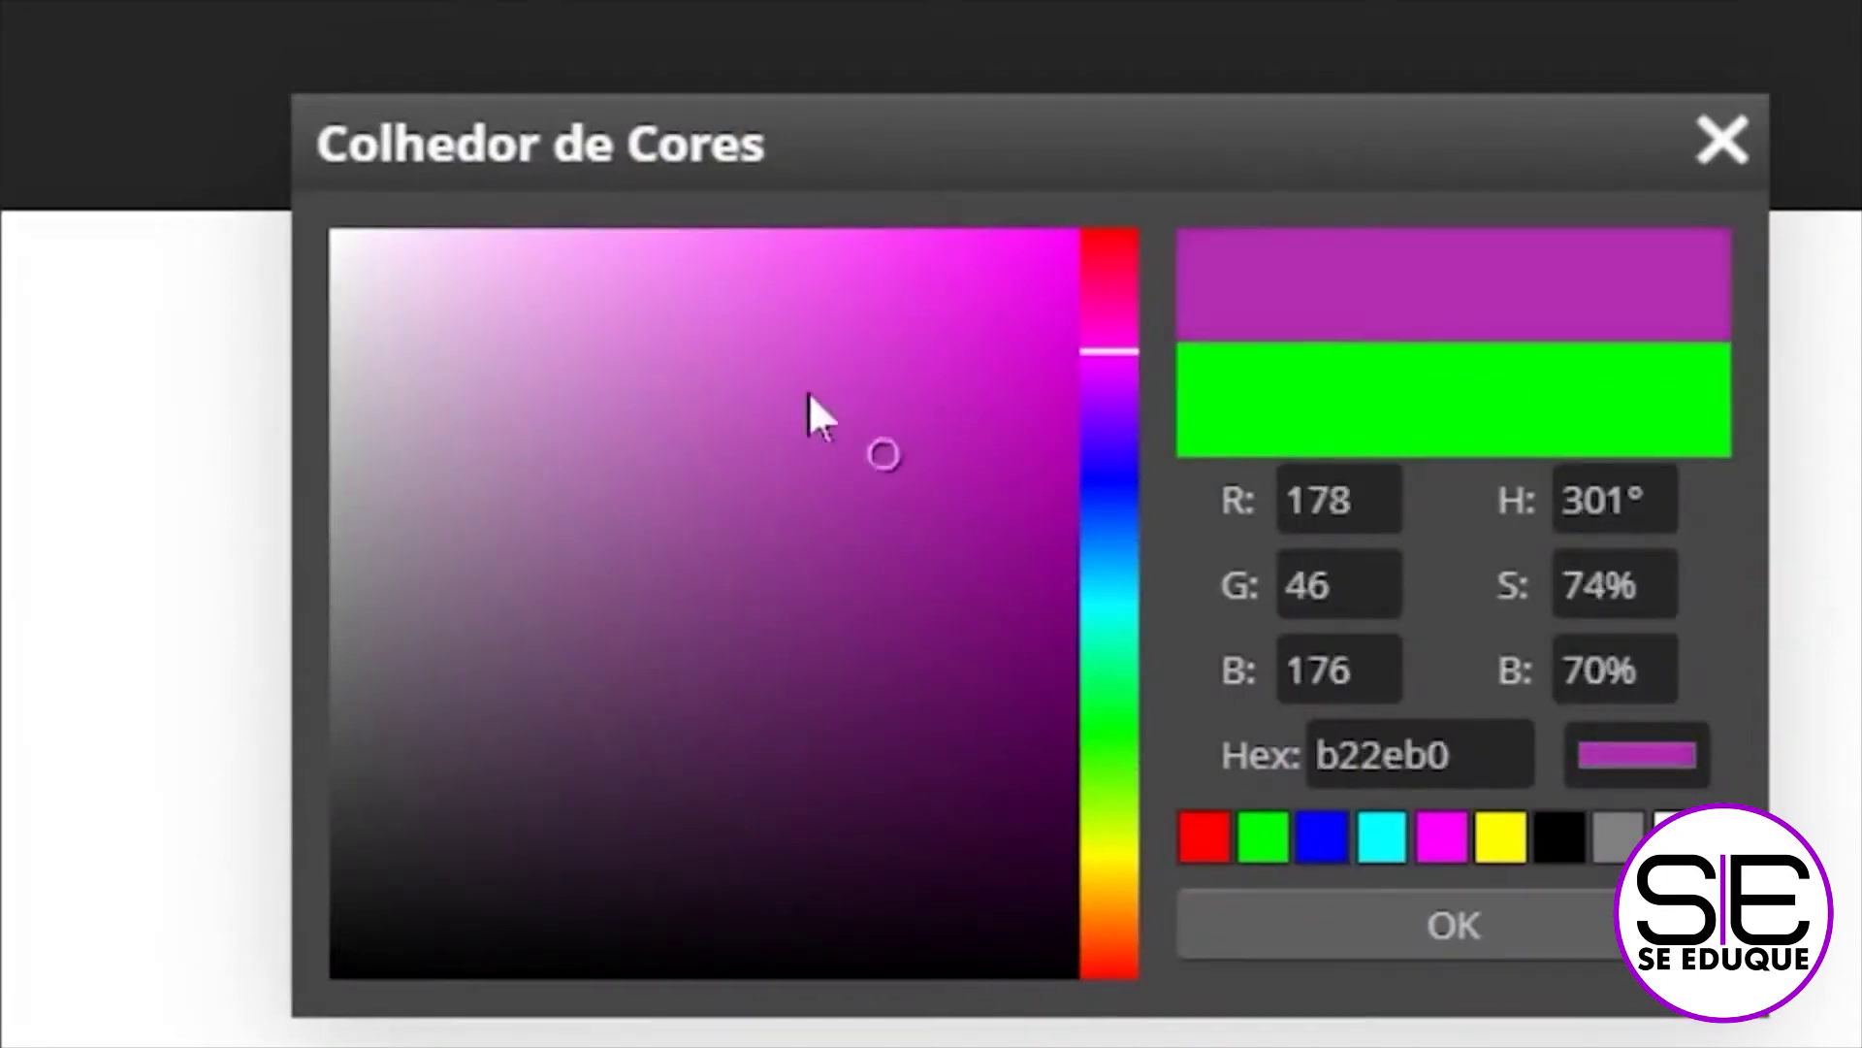
pyautogui.moveTo(665, 271)
pyautogui.mouseDown()
pyautogui.moveTo(639, 253)
pyautogui.moveTo(831, 382)
pyautogui.moveTo(975, 532)
pyautogui.moveTo(723, 279)
pyautogui.mouseUp()
pyautogui.click(890, 430)
pyautogui.moveTo(781, 349); pyautogui.dragTo(653, 253)
pyautogui.click(980, 529)
pyautogui.click(858, 631)
pyautogui.click(1108, 619)
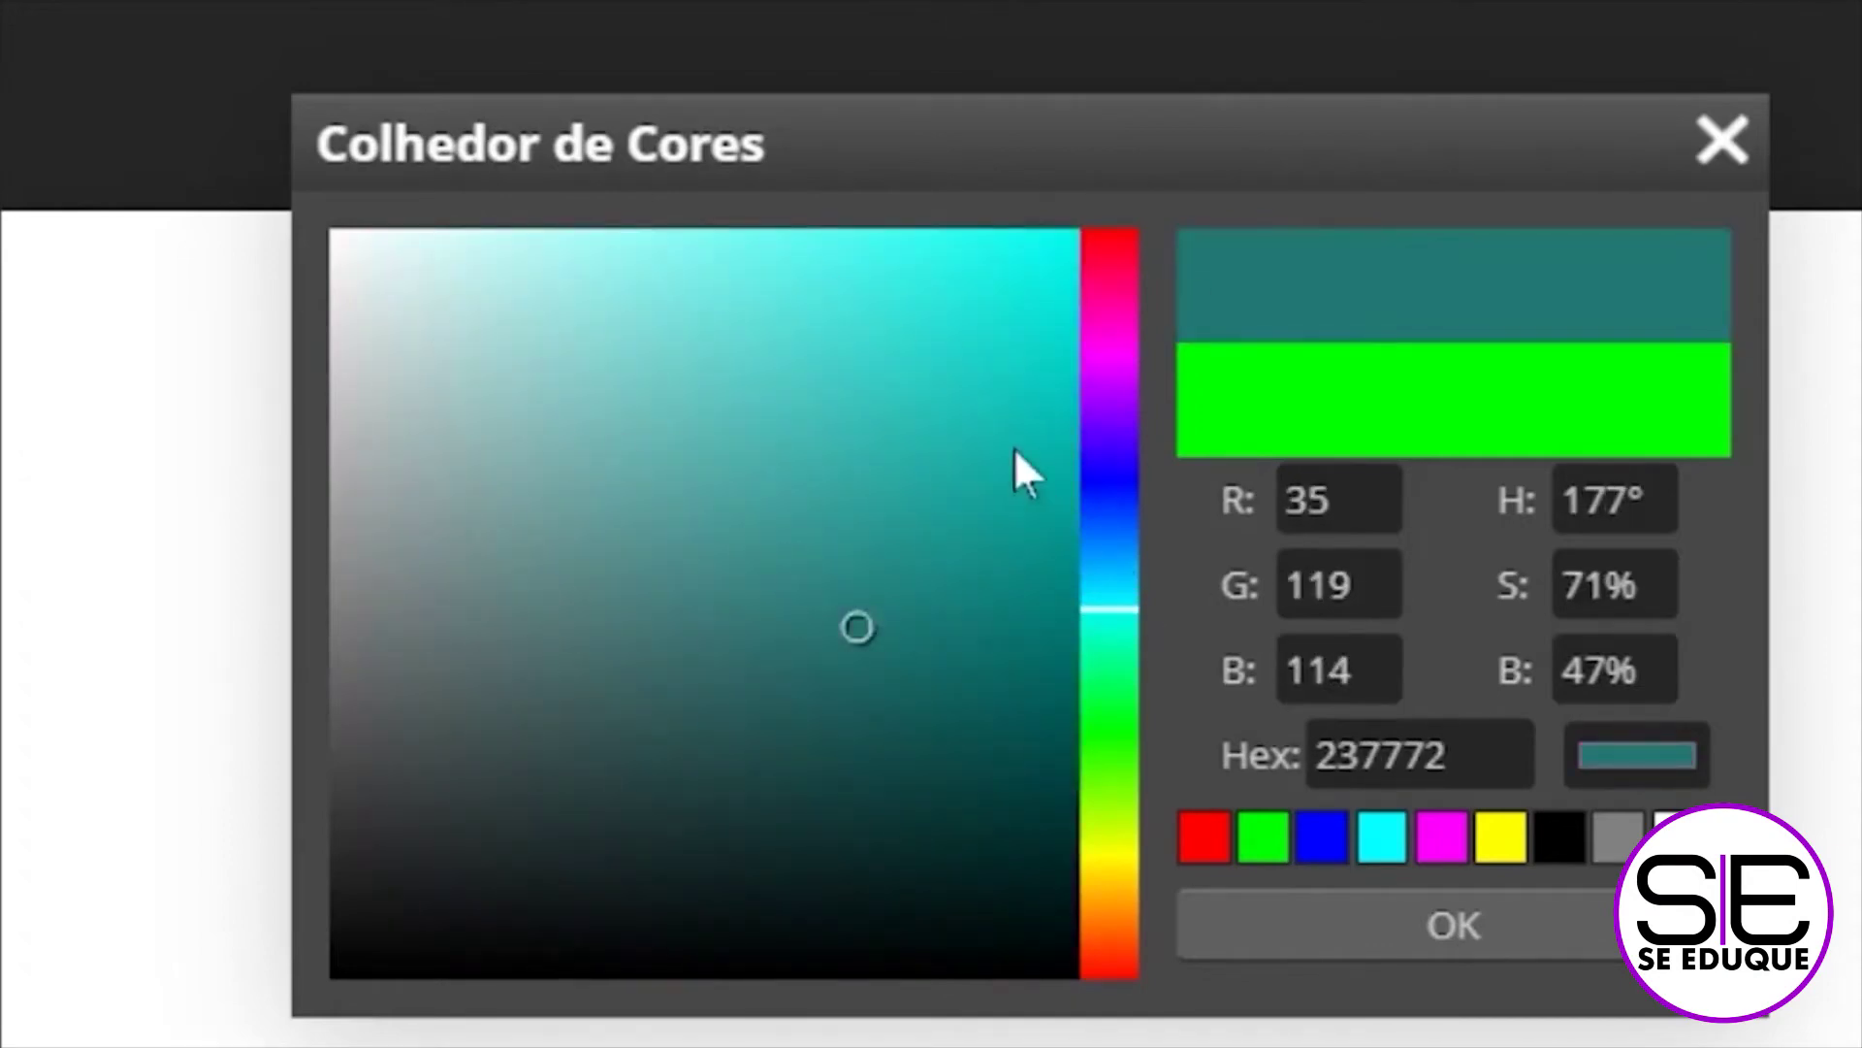
pyautogui.click(1446, 929)
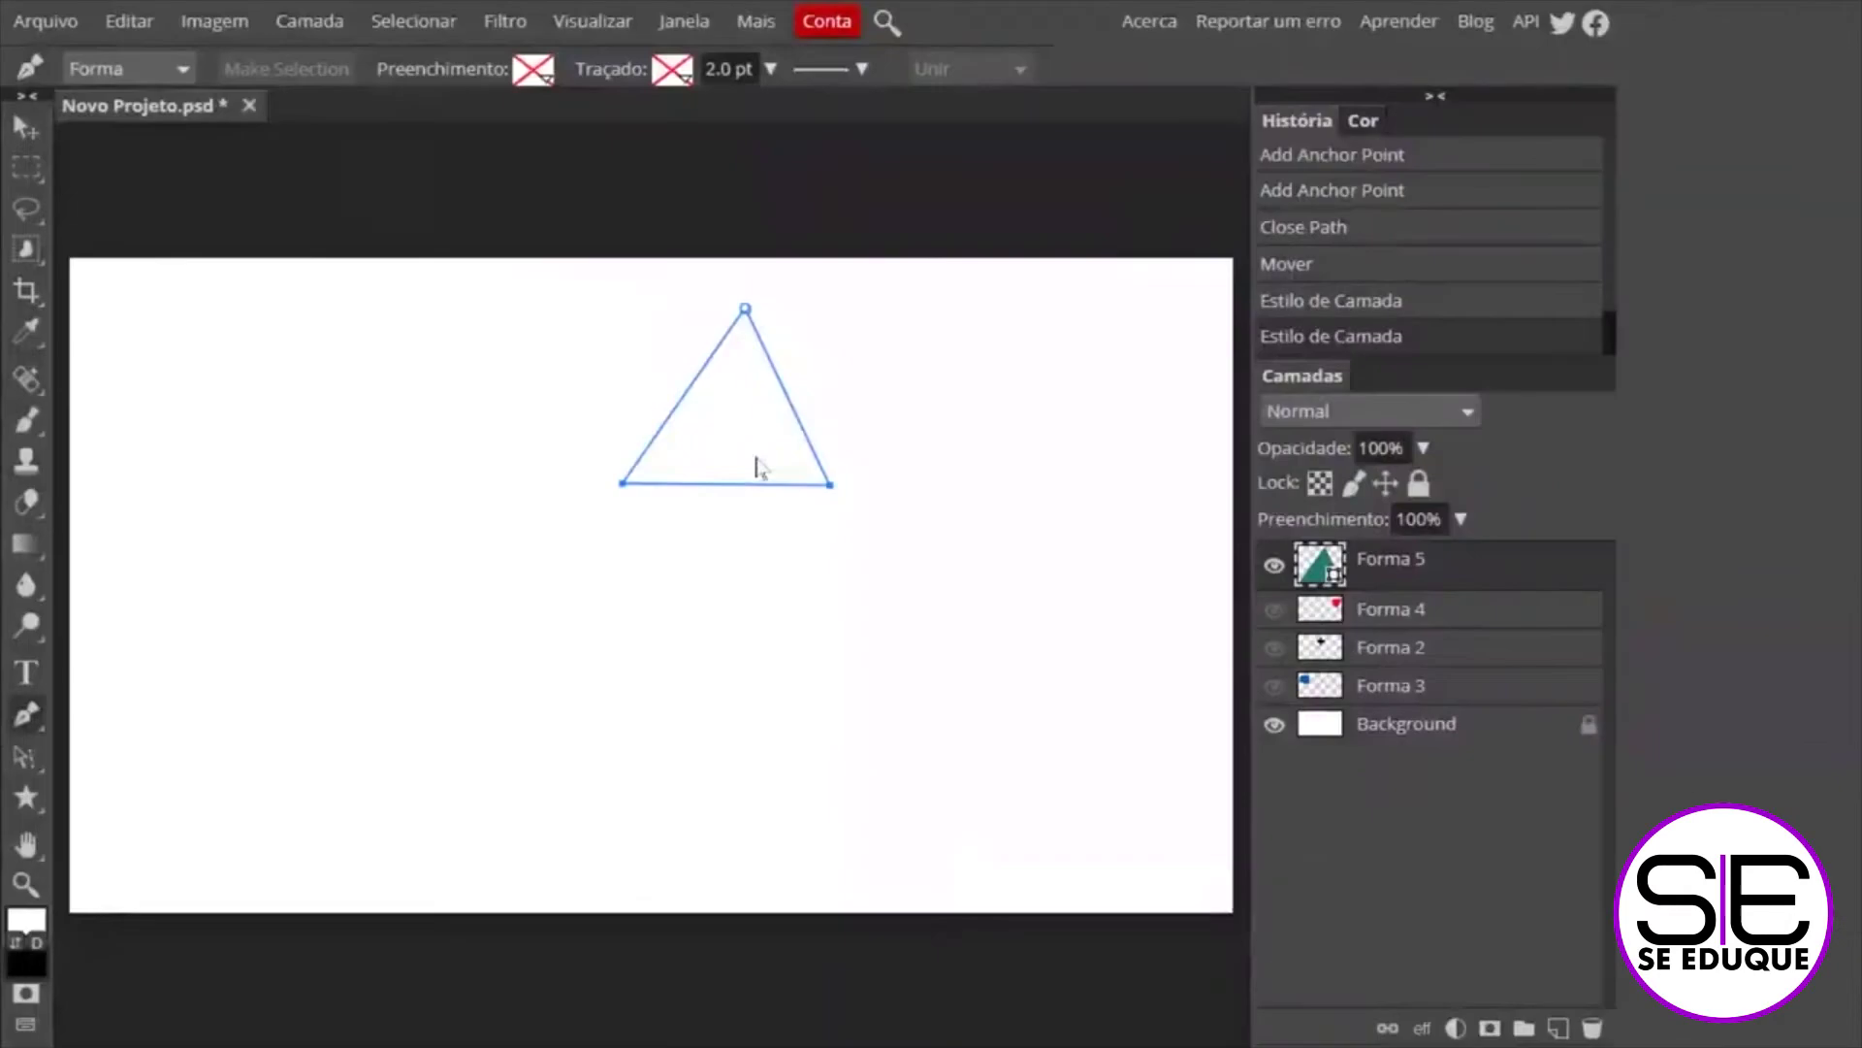
# Zoom in and reposition the triangle's corner anchors
pyautogui.hotkey('ctrl', '+')
pyautogui.hotkey('ctrl', '+')
pyautogui.moveTo(756, 469)
pyautogui.mouseDown()
pyautogui.moveTo(753, 449)
pyautogui.moveTo(694, 529)
pyautogui.moveTo(543, 824)
pyautogui.mouseUp()
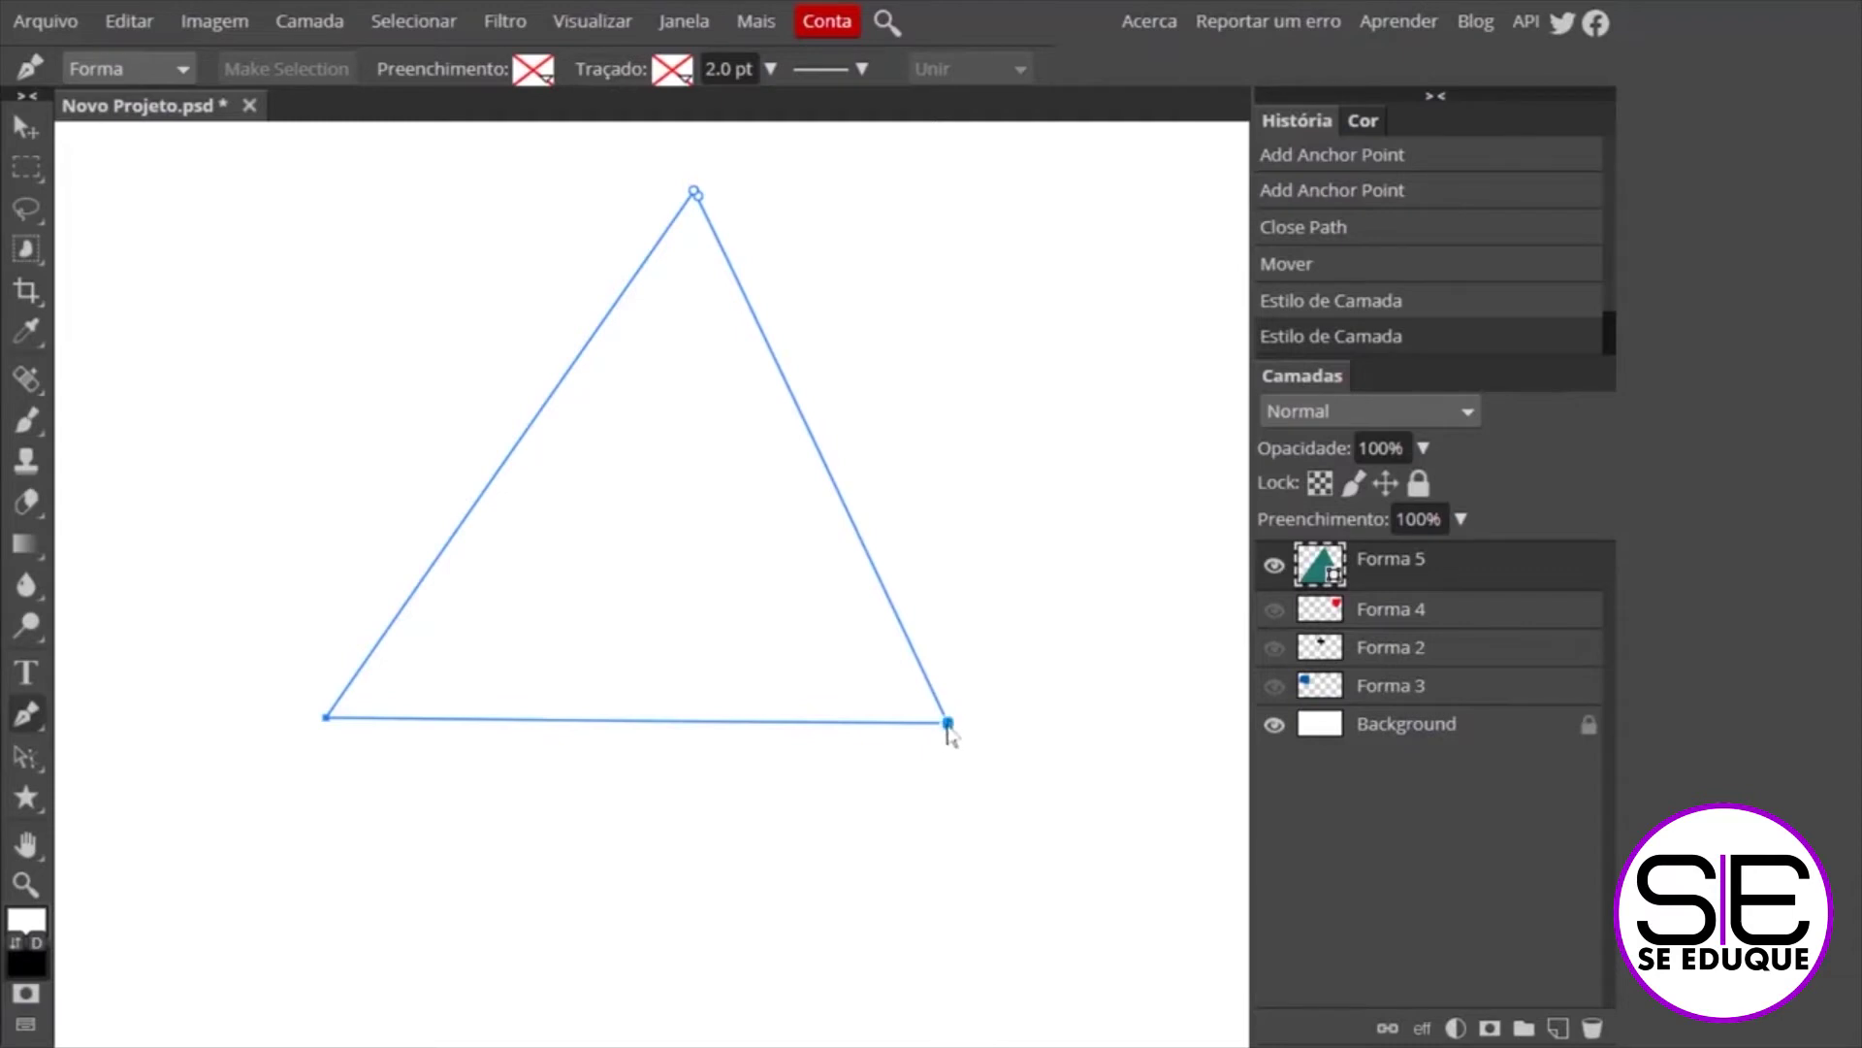
pyautogui.click(947, 724)
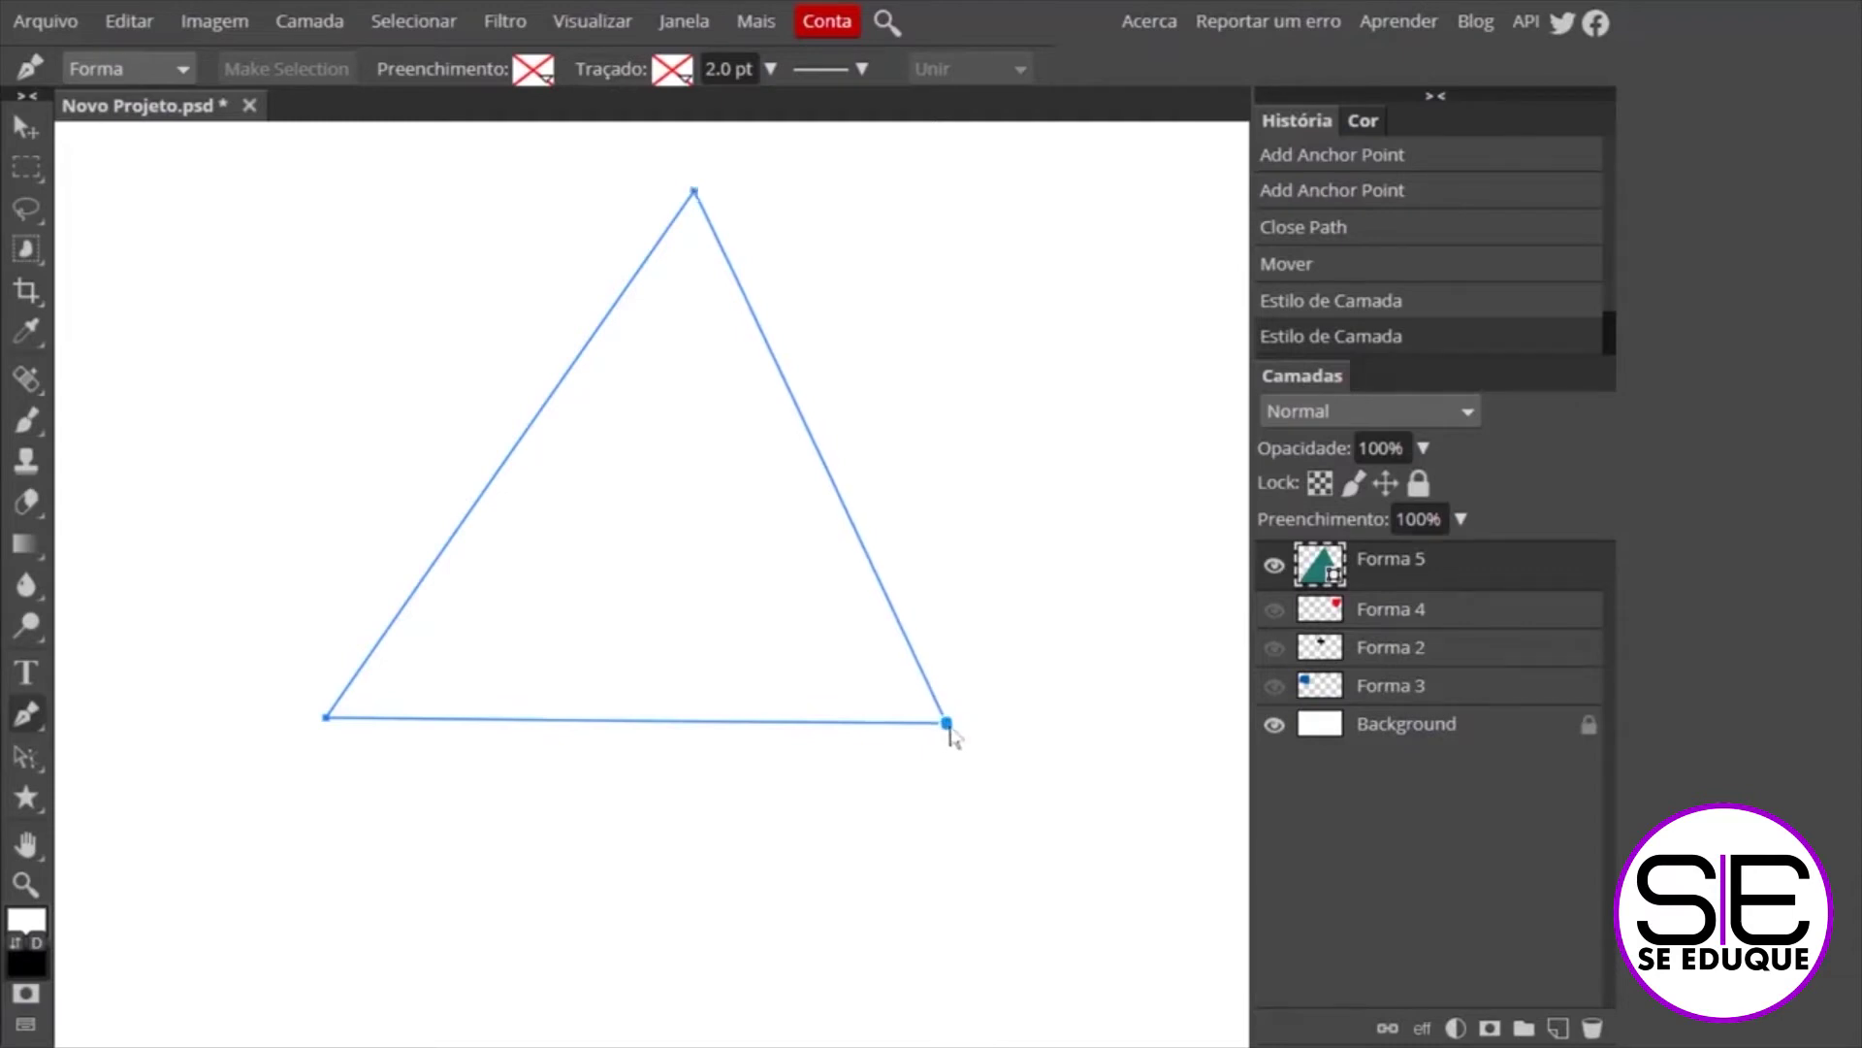
pyautogui.moveTo(948, 725); pyautogui.dragTo(633, 590)
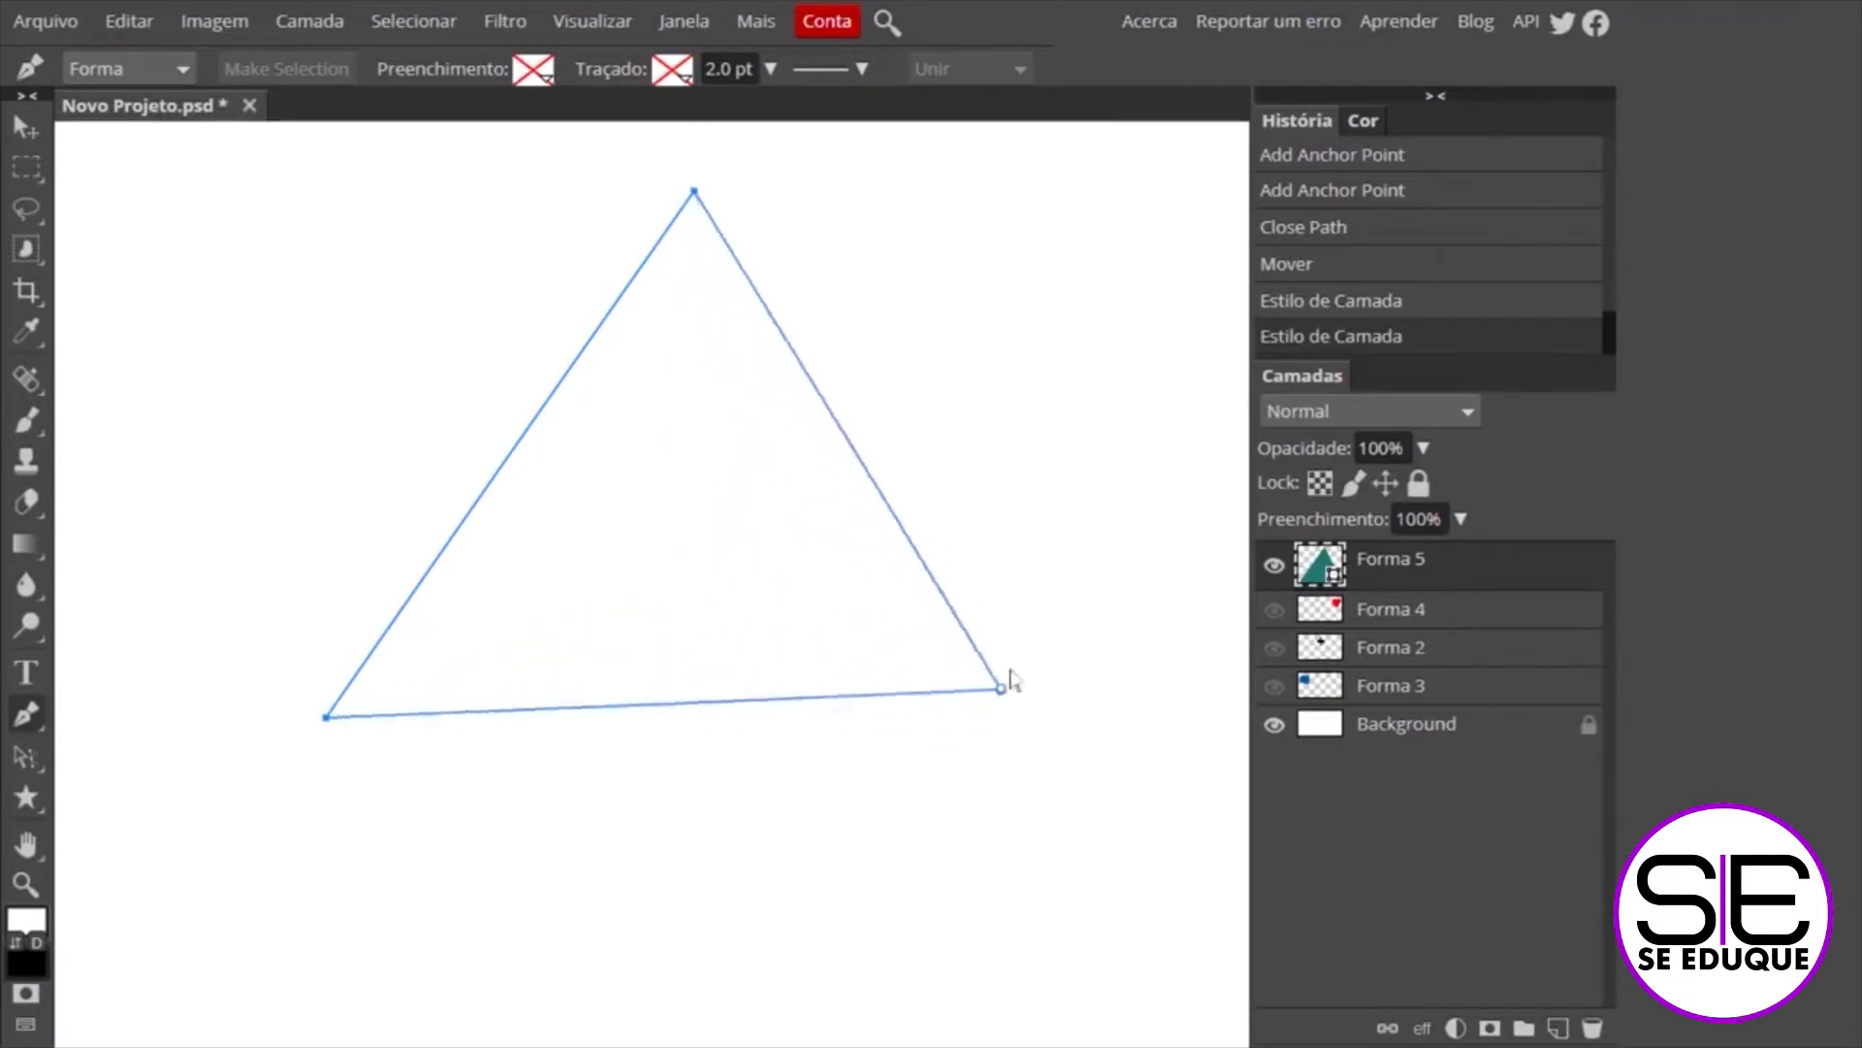
pyautogui.moveTo(636, 600)
pyautogui.mouseDown()
pyautogui.moveTo(1000, 550)
pyautogui.moveTo(674, 503)
pyautogui.mouseUp()
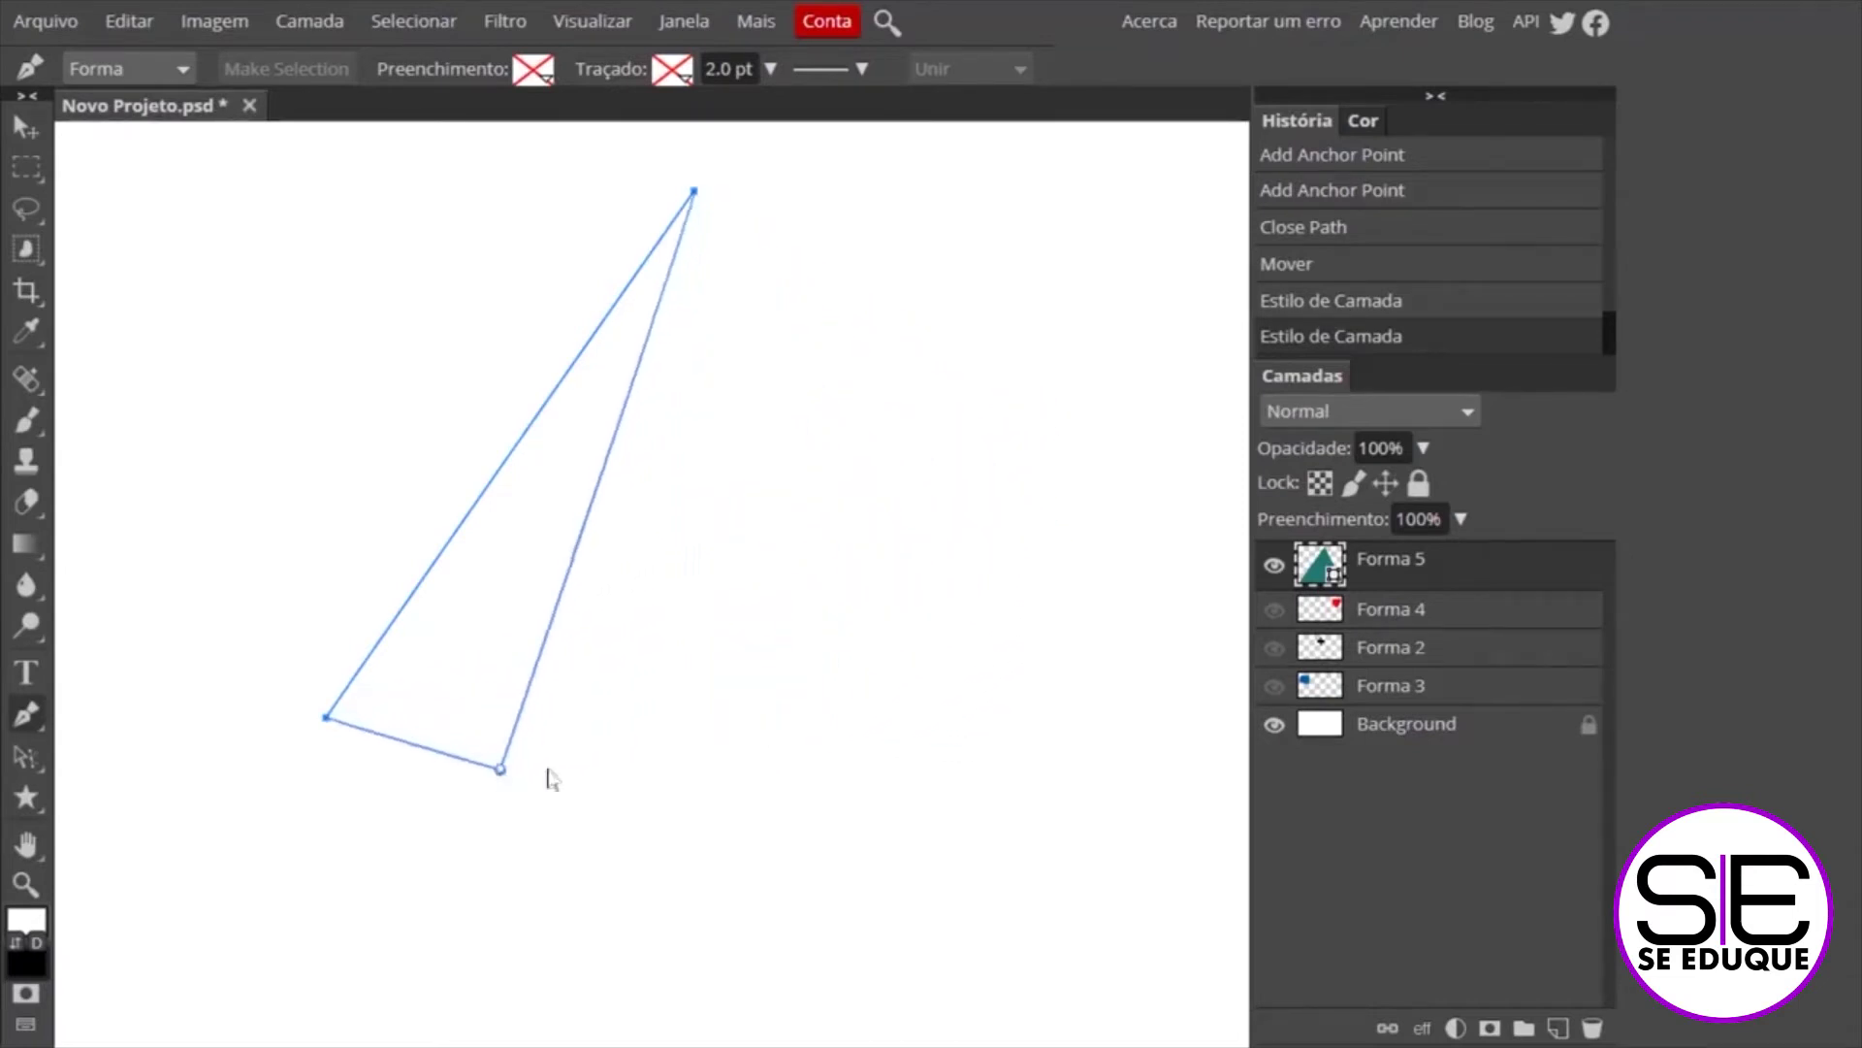
pyautogui.moveTo(675, 503); pyautogui.dragTo(963, 691)
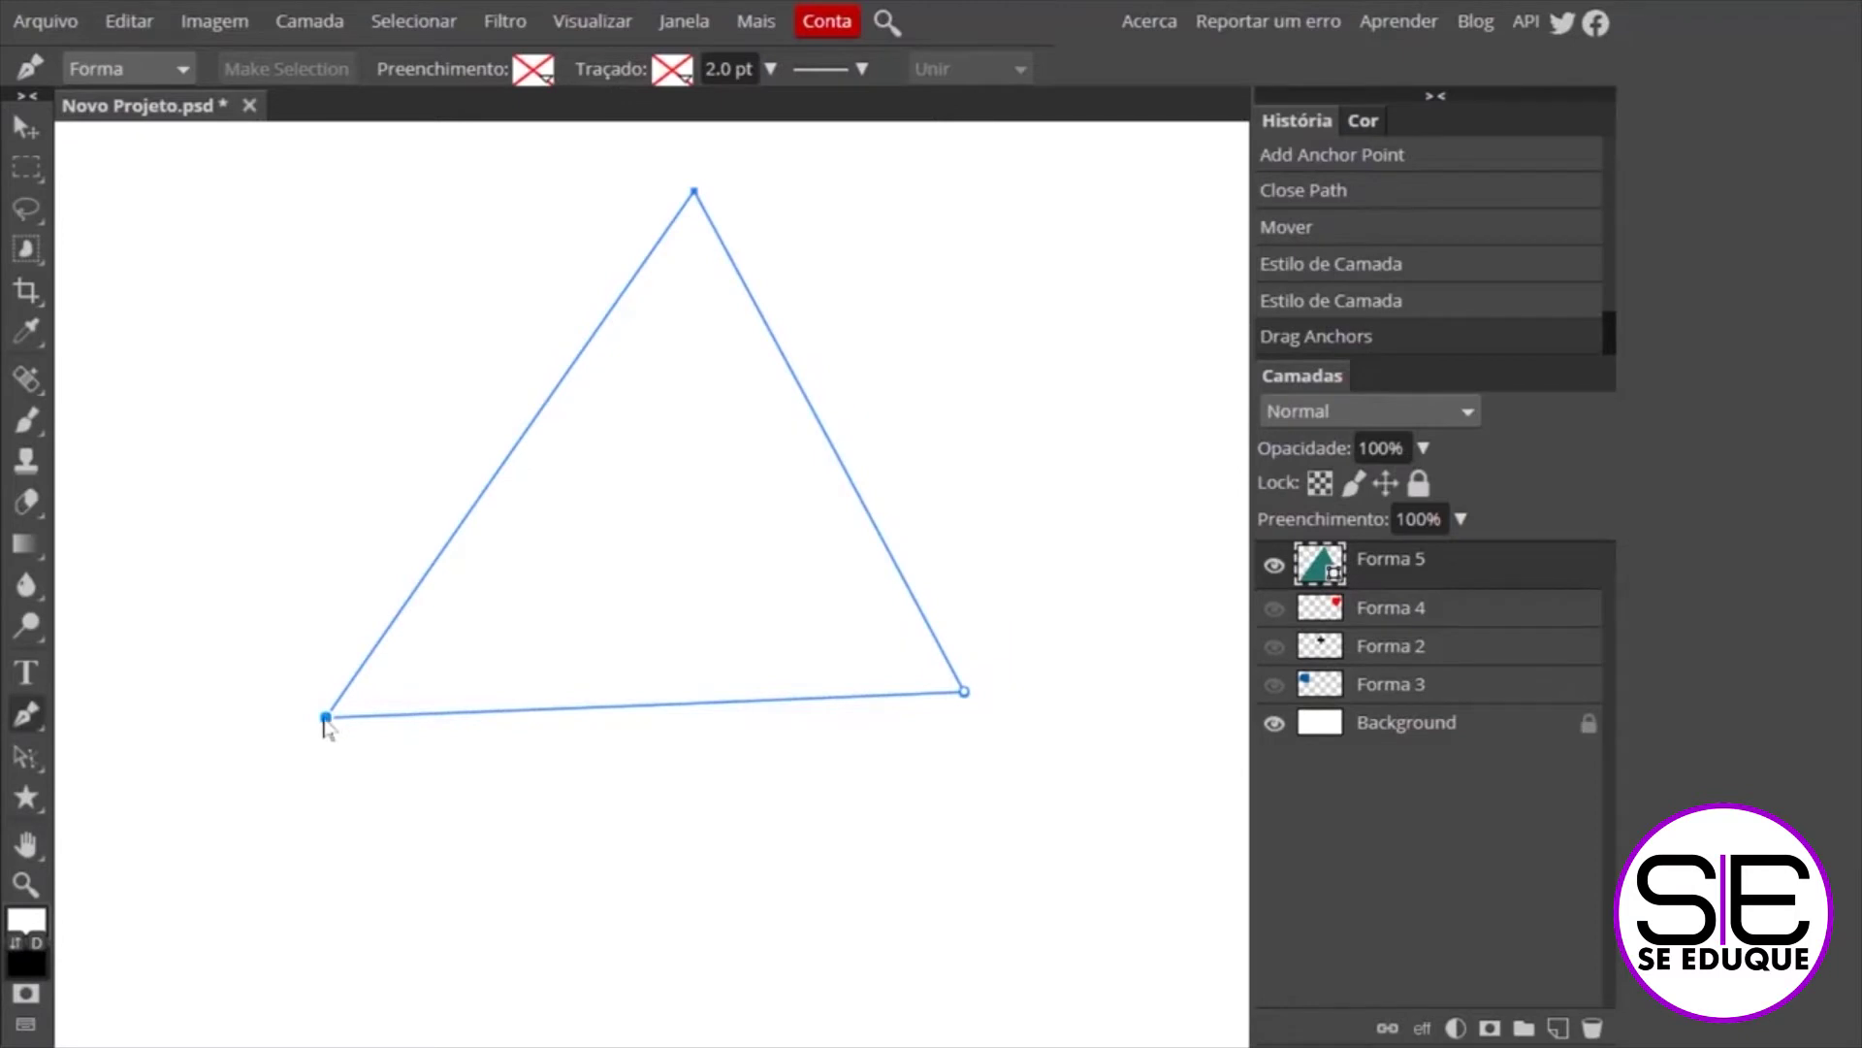
pyautogui.moveTo(326, 719); pyautogui.dragTo(345, 669)
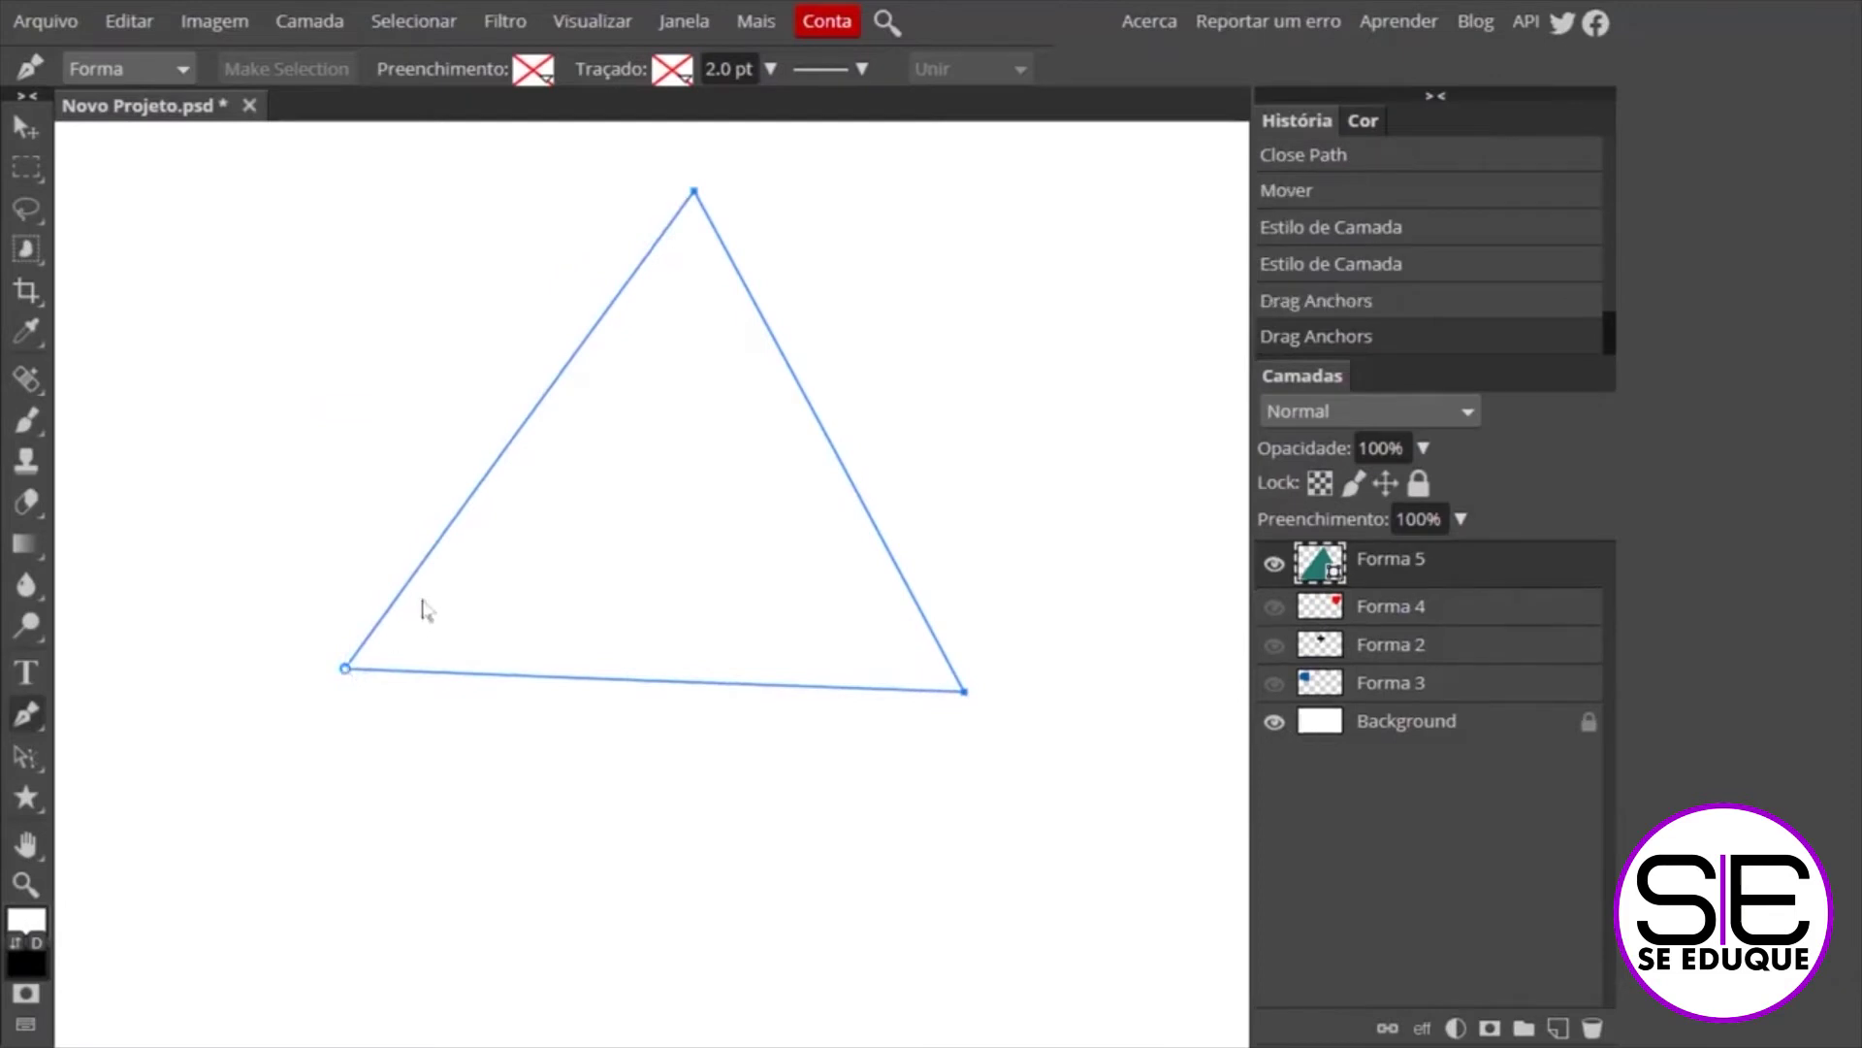
# Add anchors along the triangle's edges, bend them into curves, then undo the curves
pyautogui.click(365, 668)
pyautogui.moveTo(362, 645); pyautogui.dragTo(289, 669)
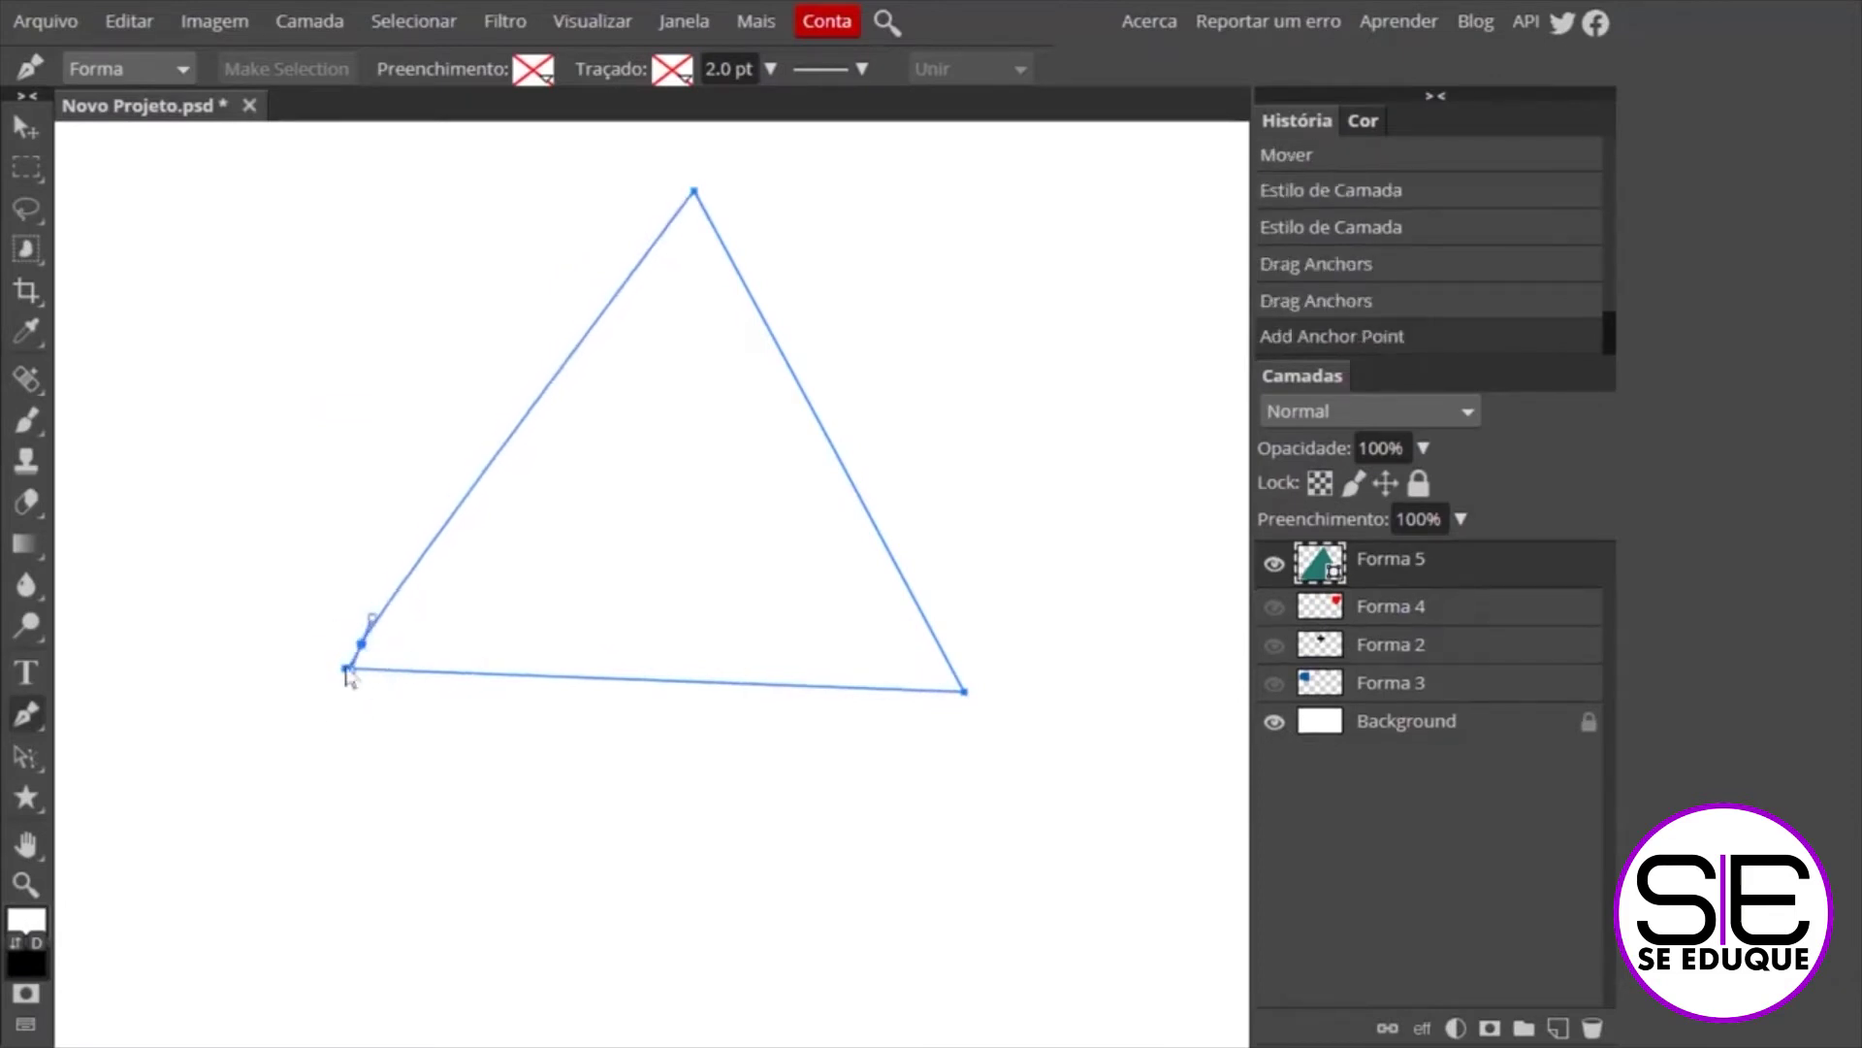
pyautogui.click(465, 529)
pyautogui.click(547, 413)
pyautogui.click(609, 319)
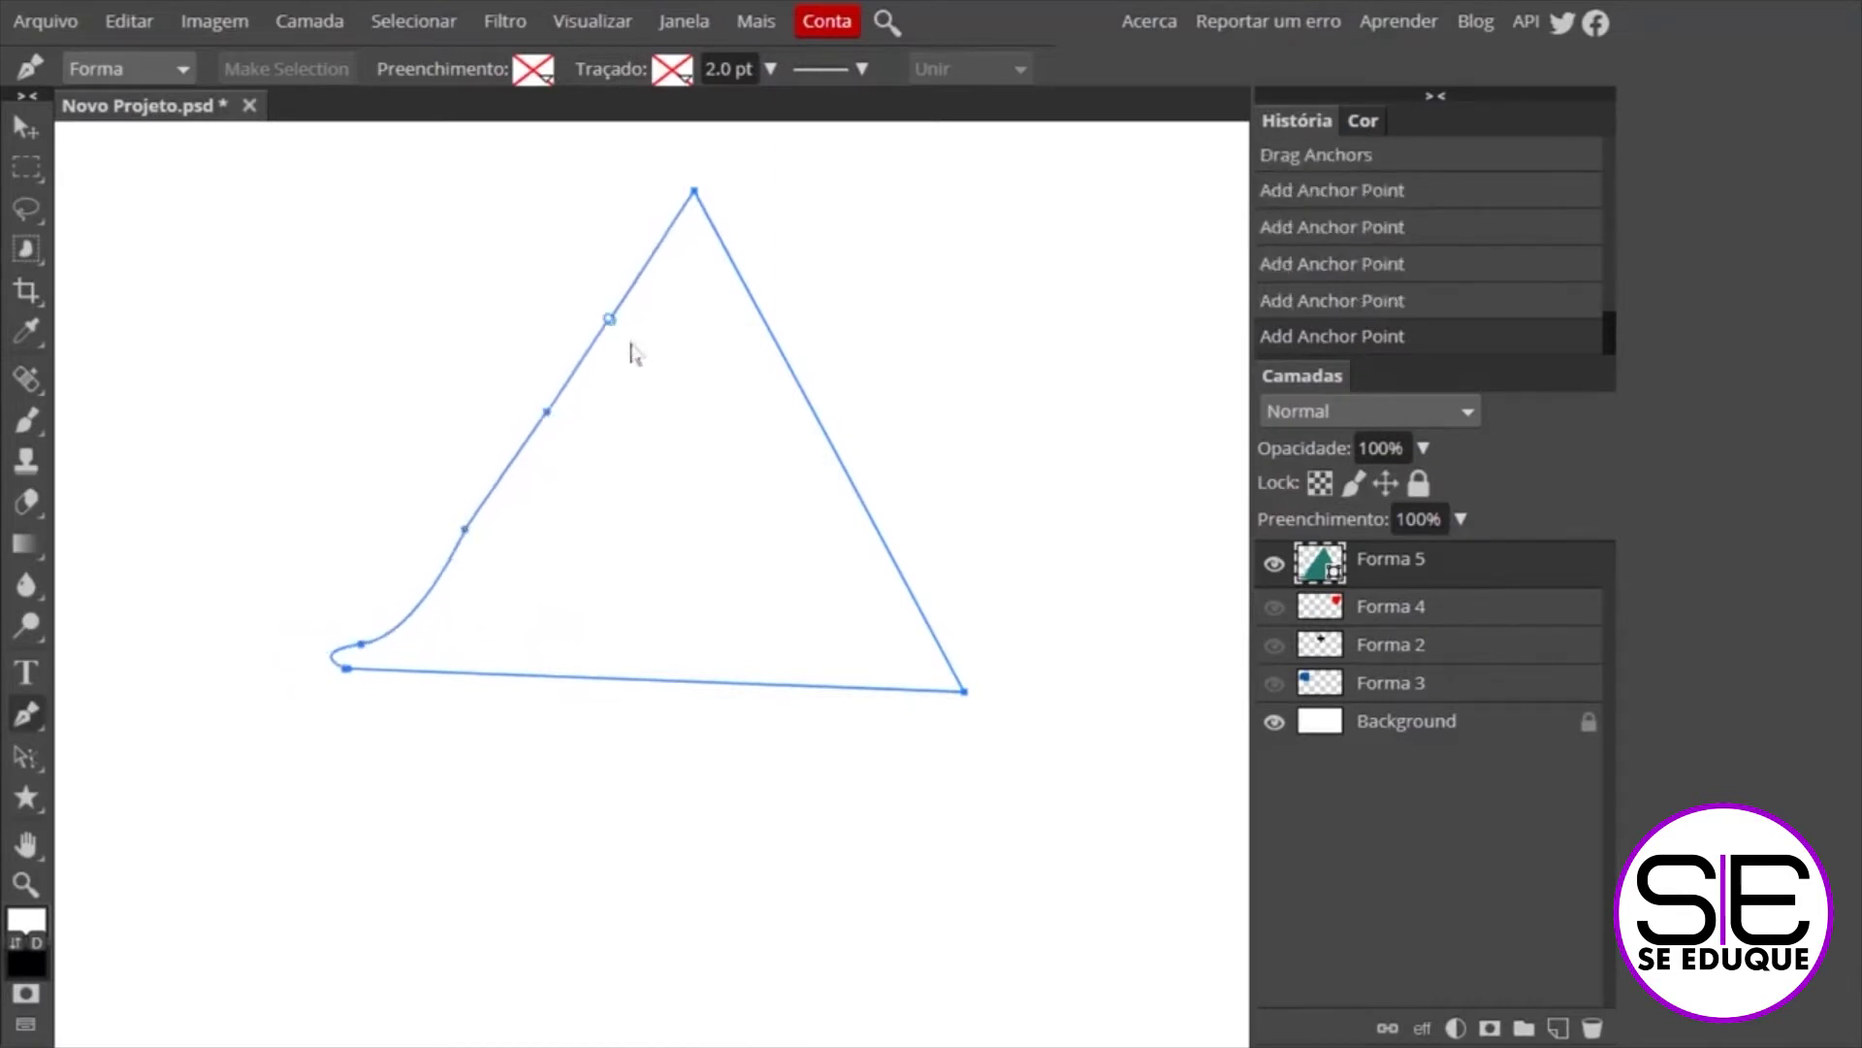
pyautogui.moveTo(546, 412)
pyautogui.mouseDown()
pyautogui.moveTo(573, 502)
pyautogui.moveTo(546, 515)
pyautogui.moveTo(378, 464)
pyautogui.mouseUp()
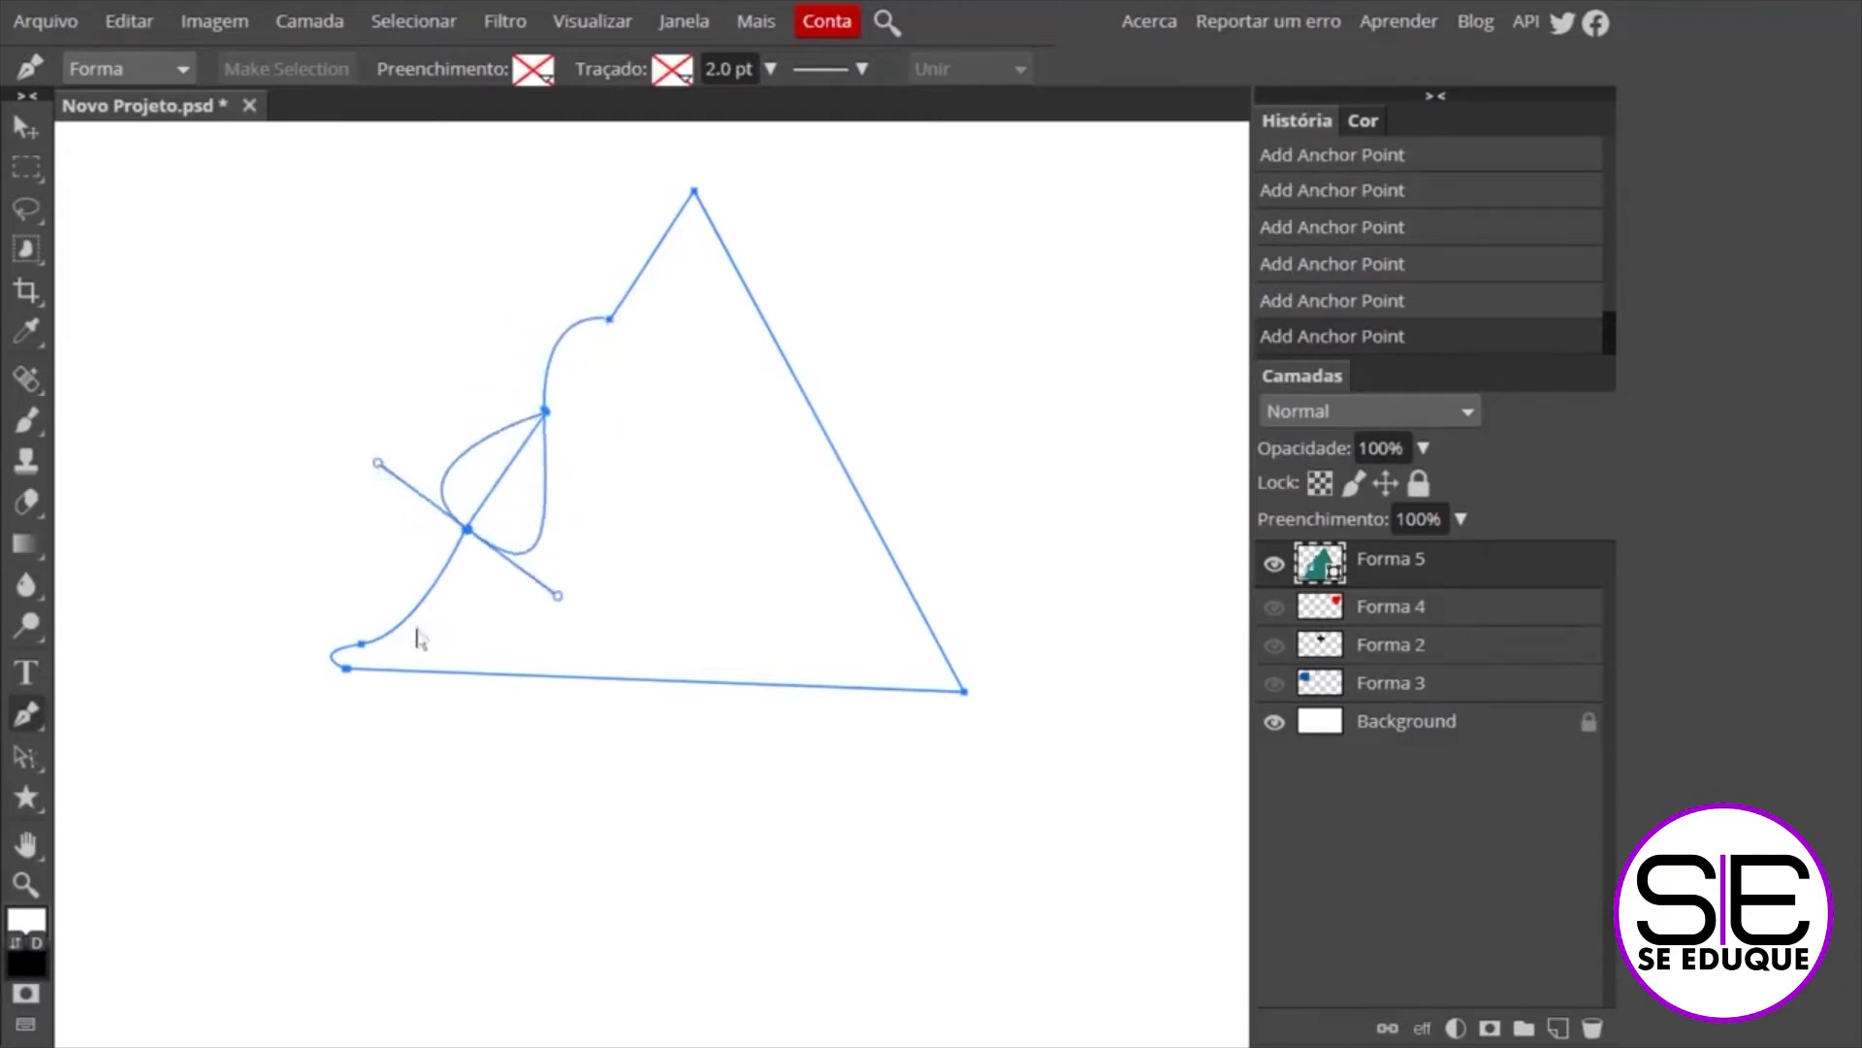
pyautogui.moveTo(361, 643); pyautogui.dragTo(316, 582)
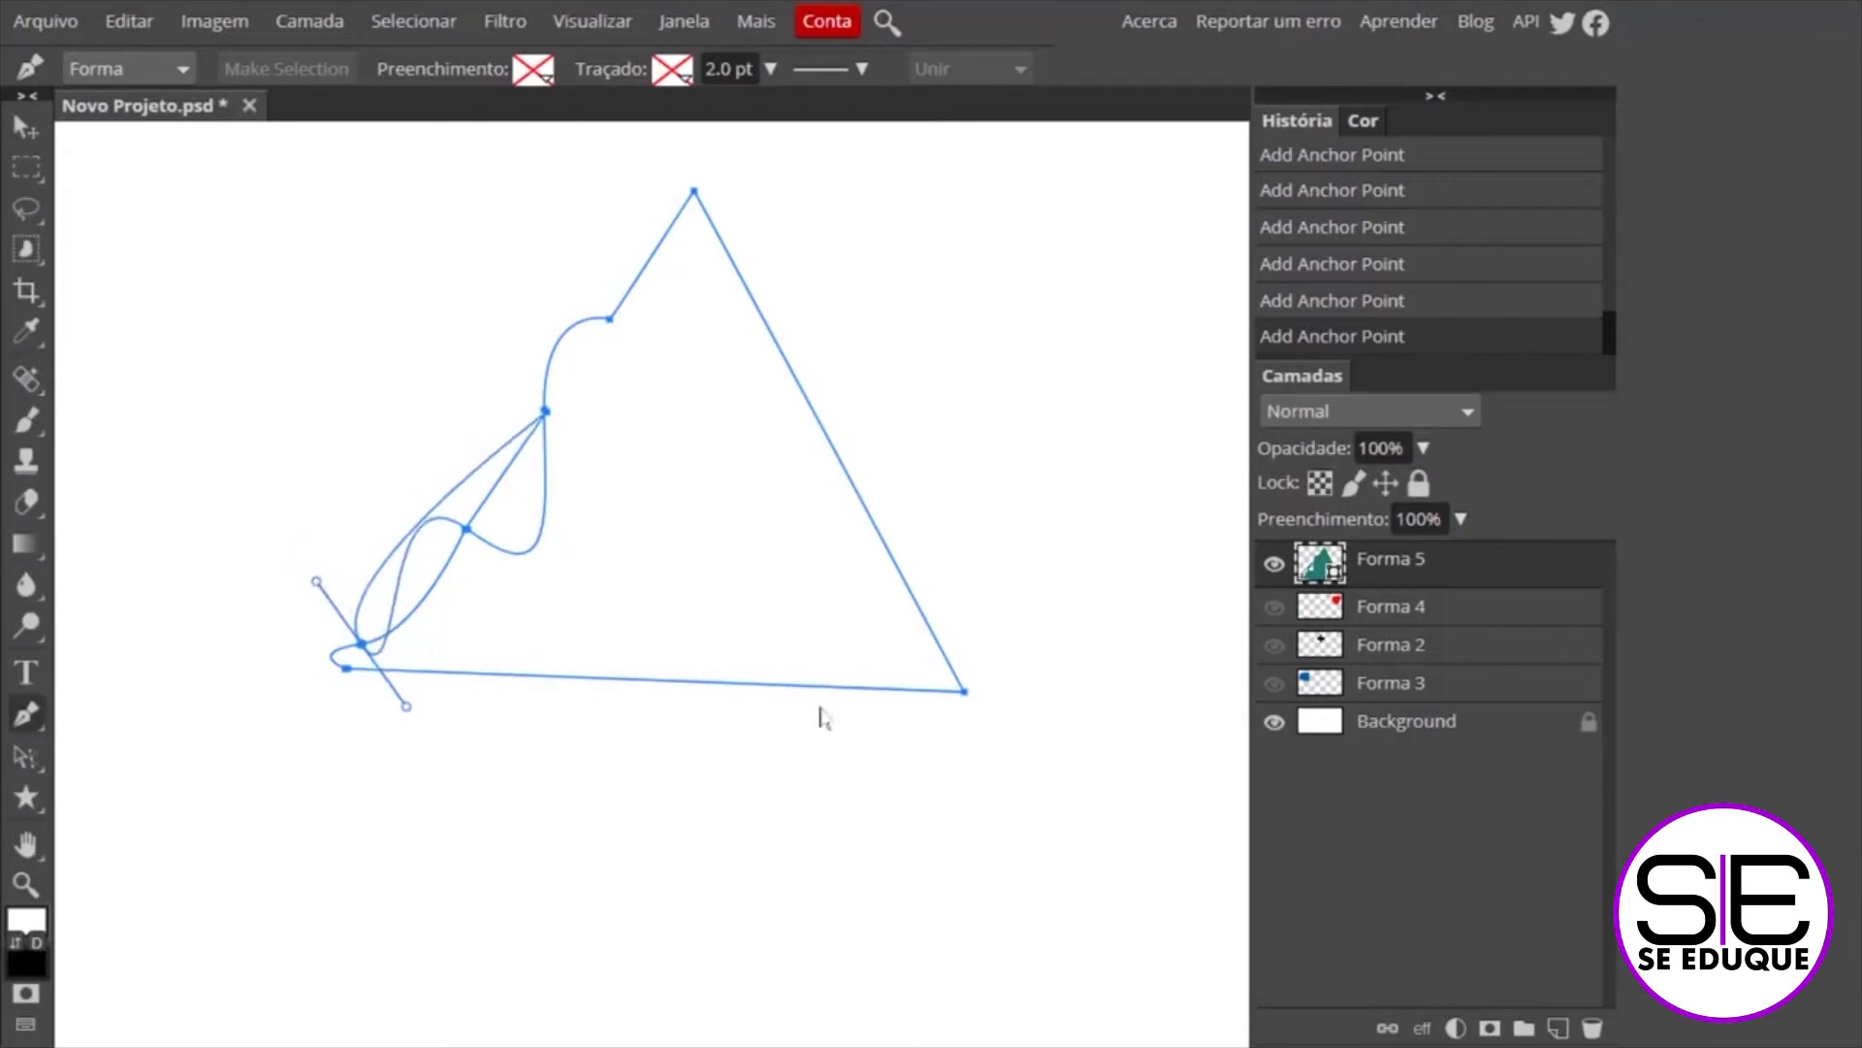
pyautogui.moveTo(706, 685); pyautogui.dragTo(922, 707)
pyautogui.moveTo(815, 417); pyautogui.dragTo(910, 387)
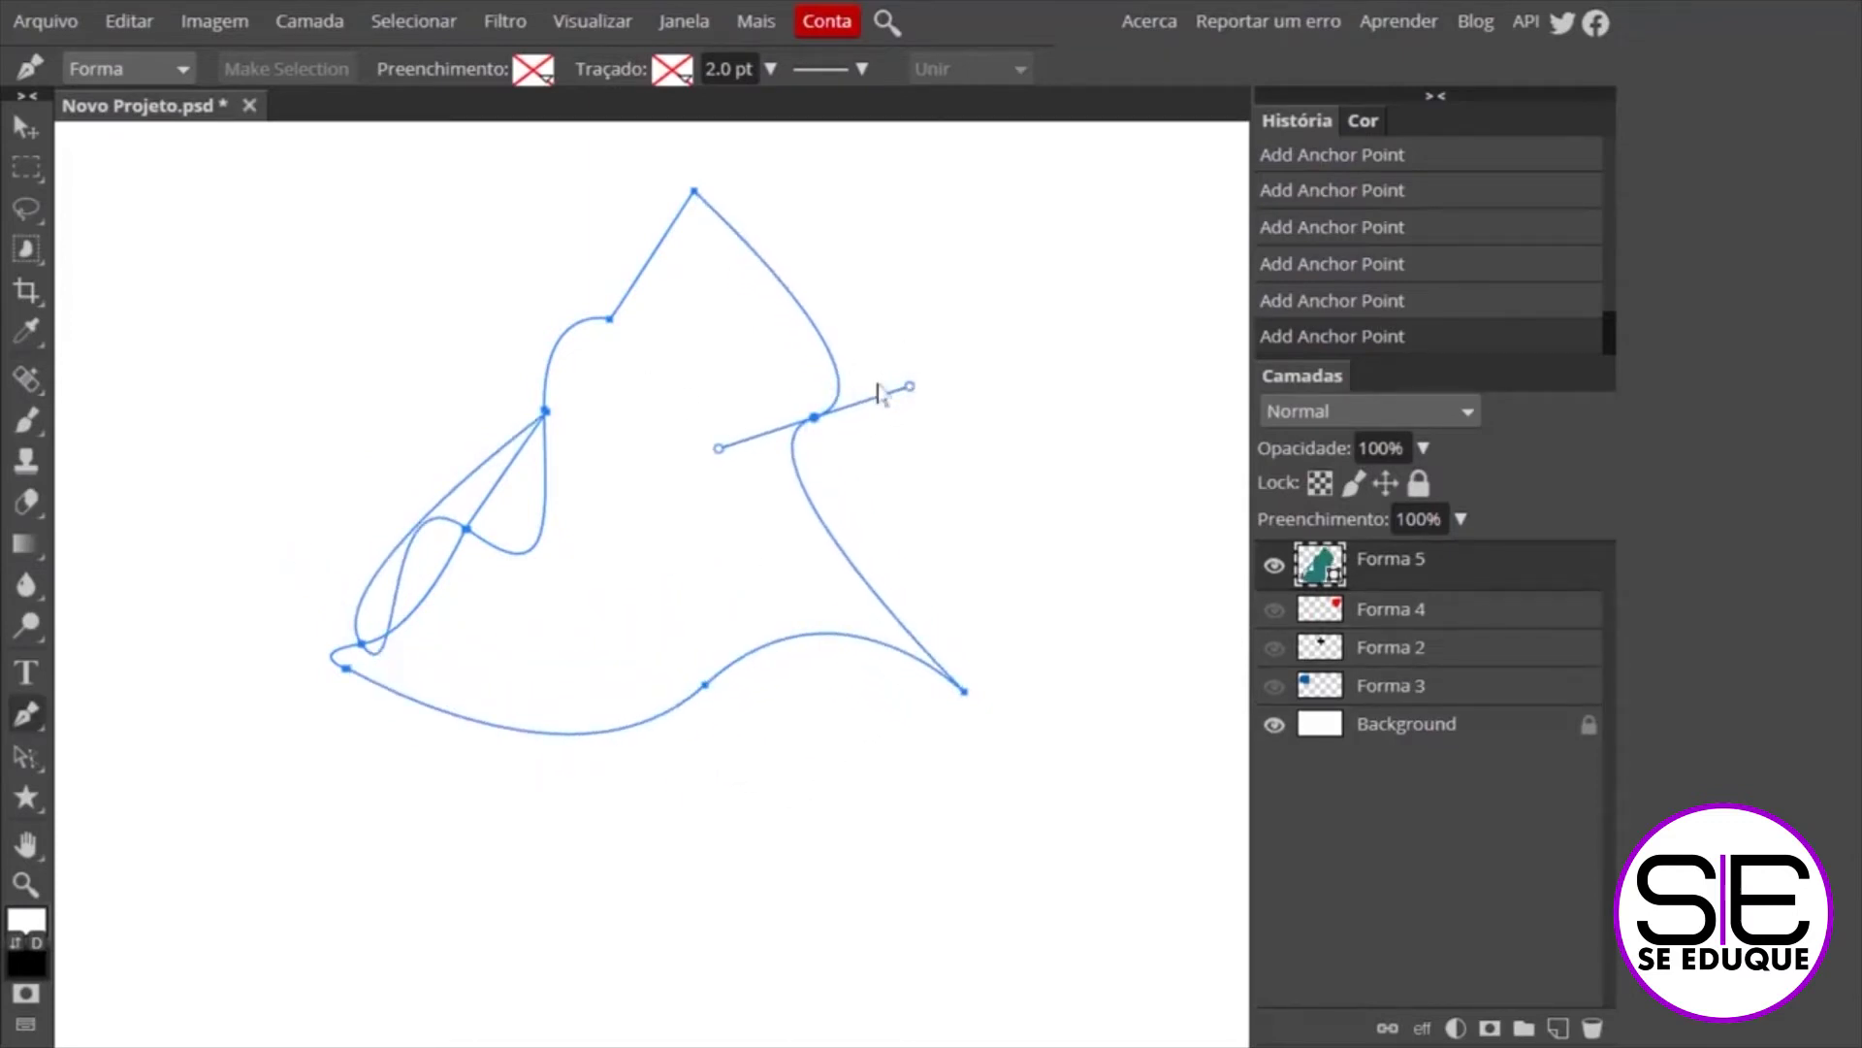
pyautogui.hotkey('ctrl', 'z')
pyautogui.hotkey('ctrl', 'z')
pyautogui.hotkey('ctrl', 'z')
pyautogui.hotkey('ctrl', 'z')
pyautogui.hotkey('ctrl', 'z')
pyautogui.hotkey('ctrl', 'z')
pyautogui.hotkey('ctrl', 'z')
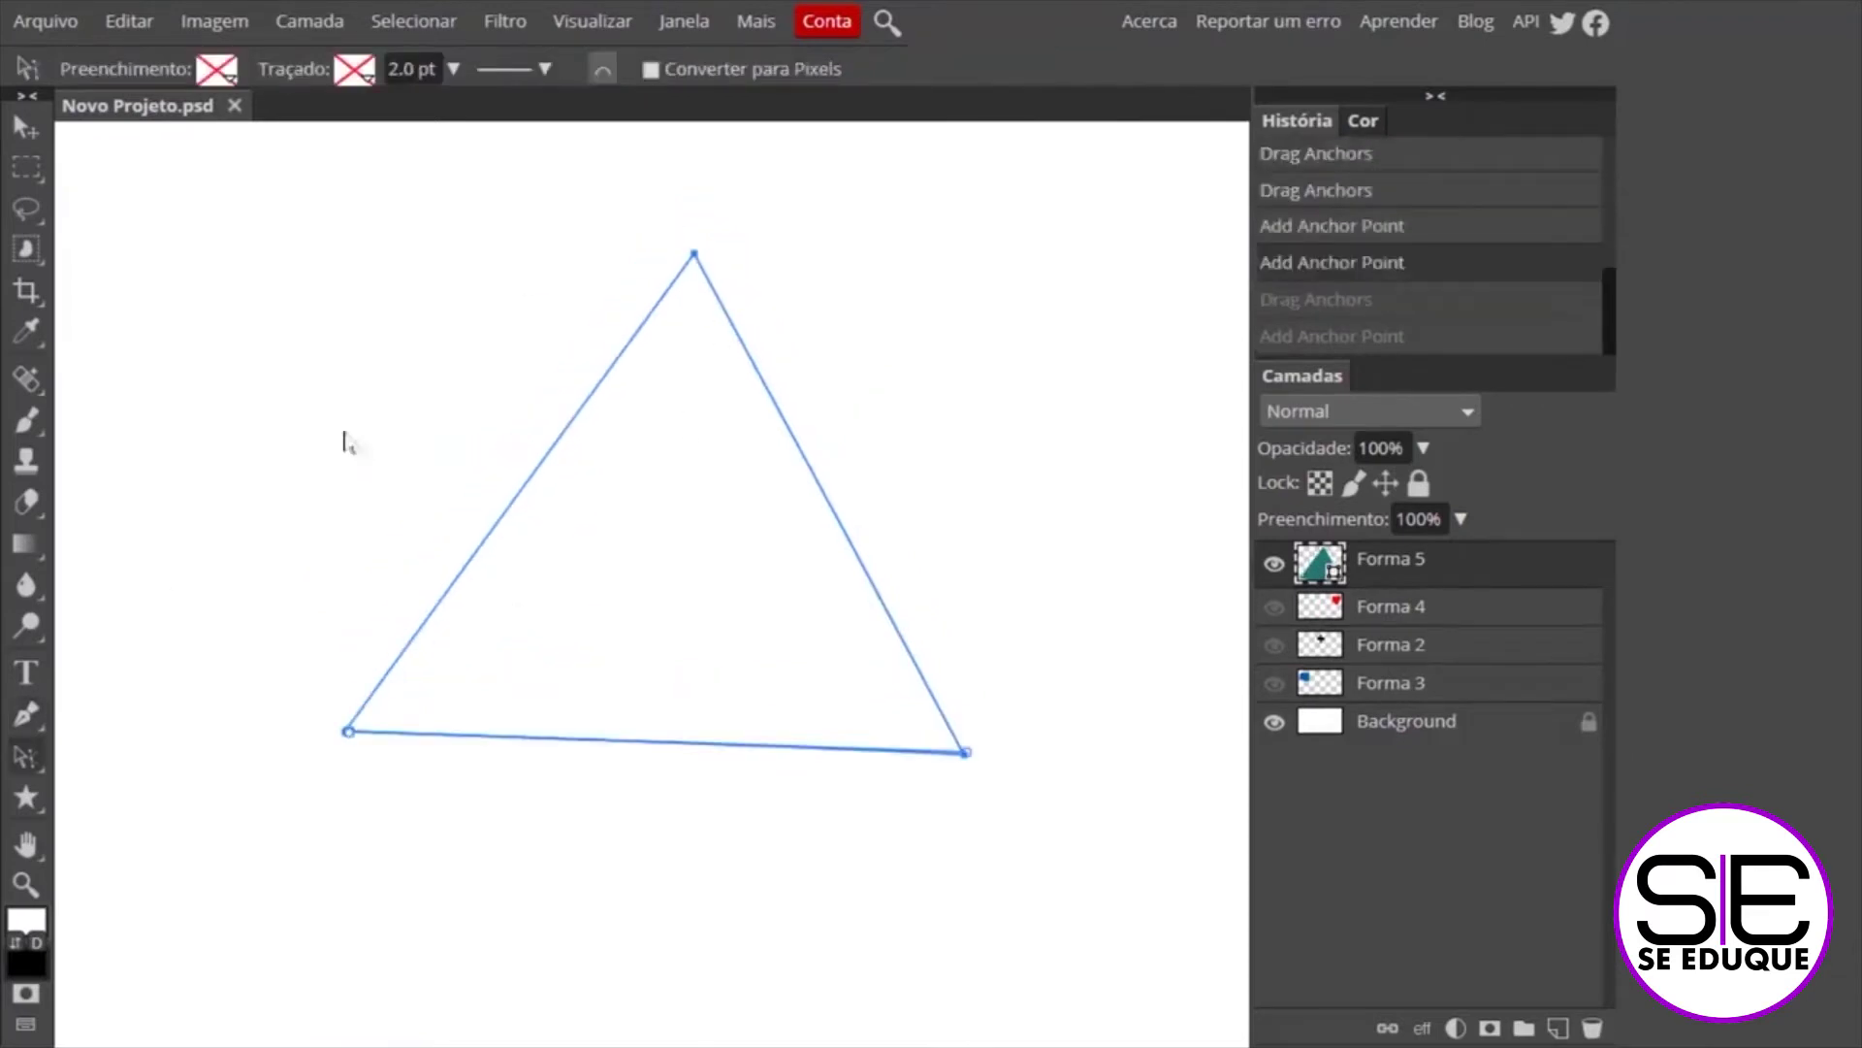
pyautogui.rightClick(26, 757)
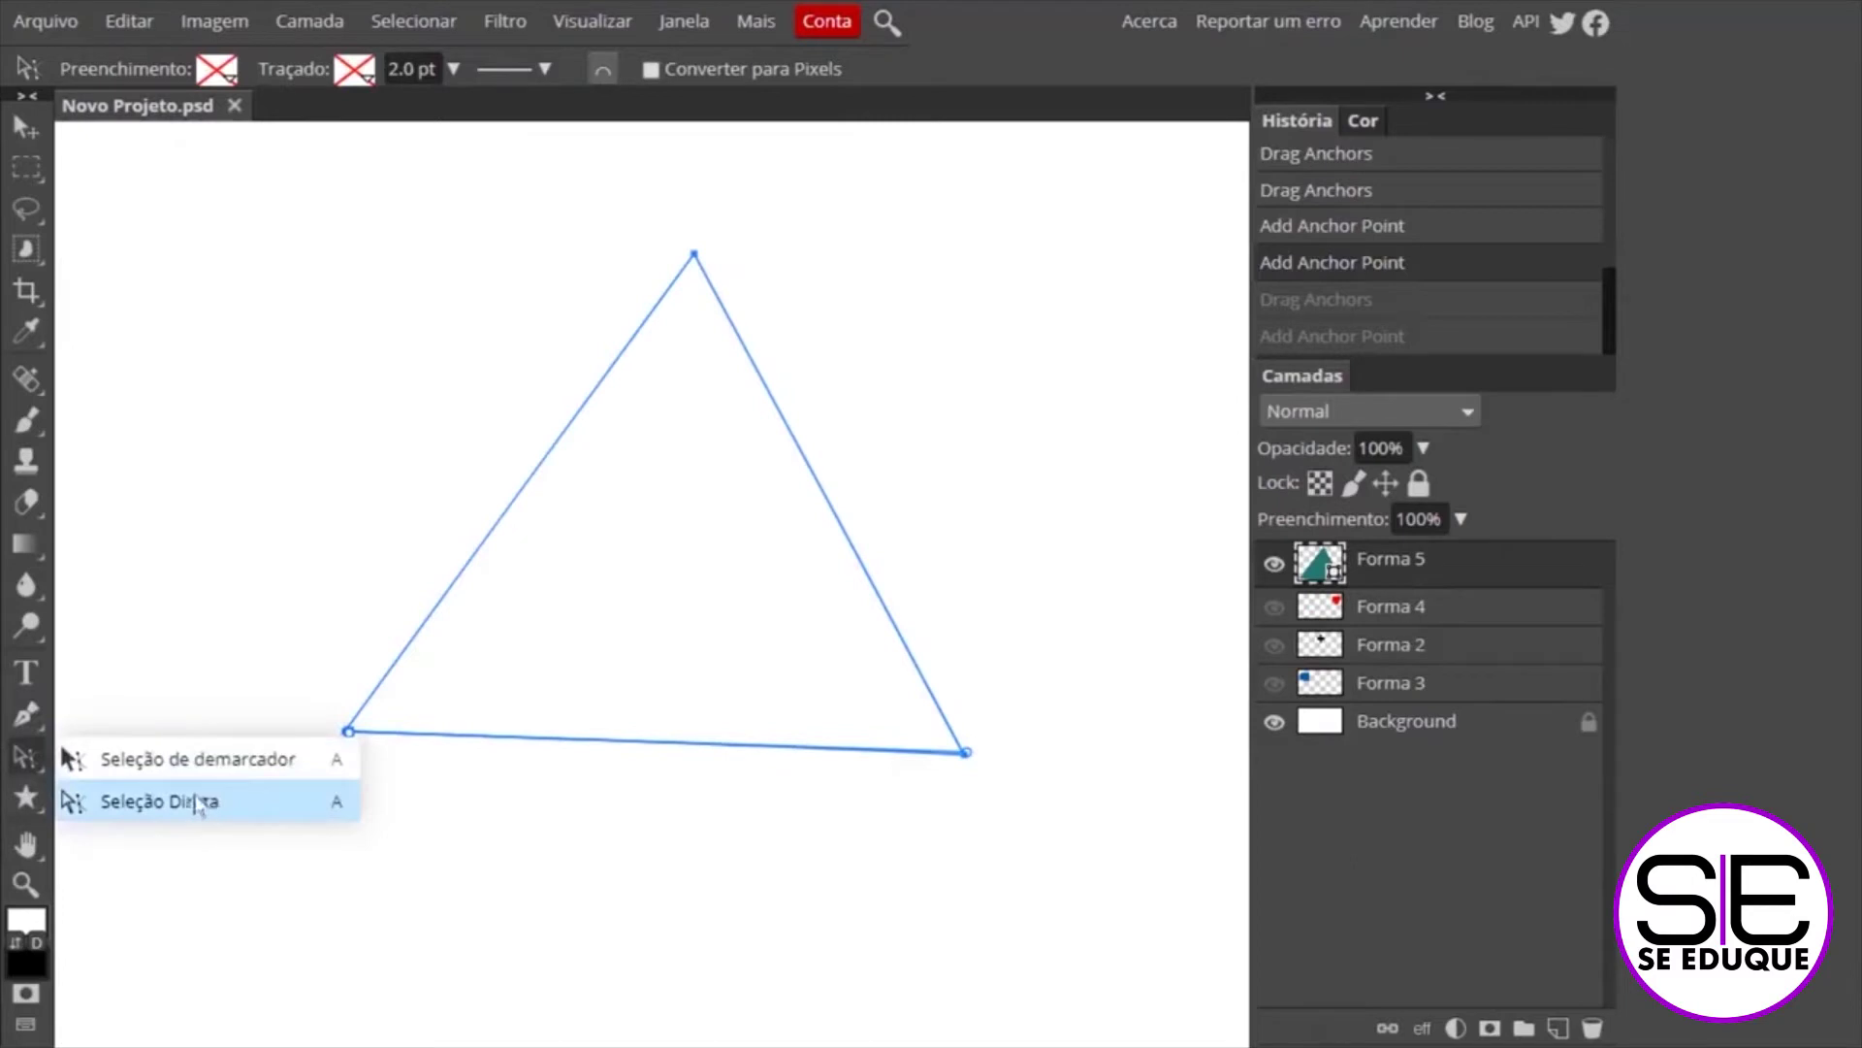
pyautogui.click(198, 803)
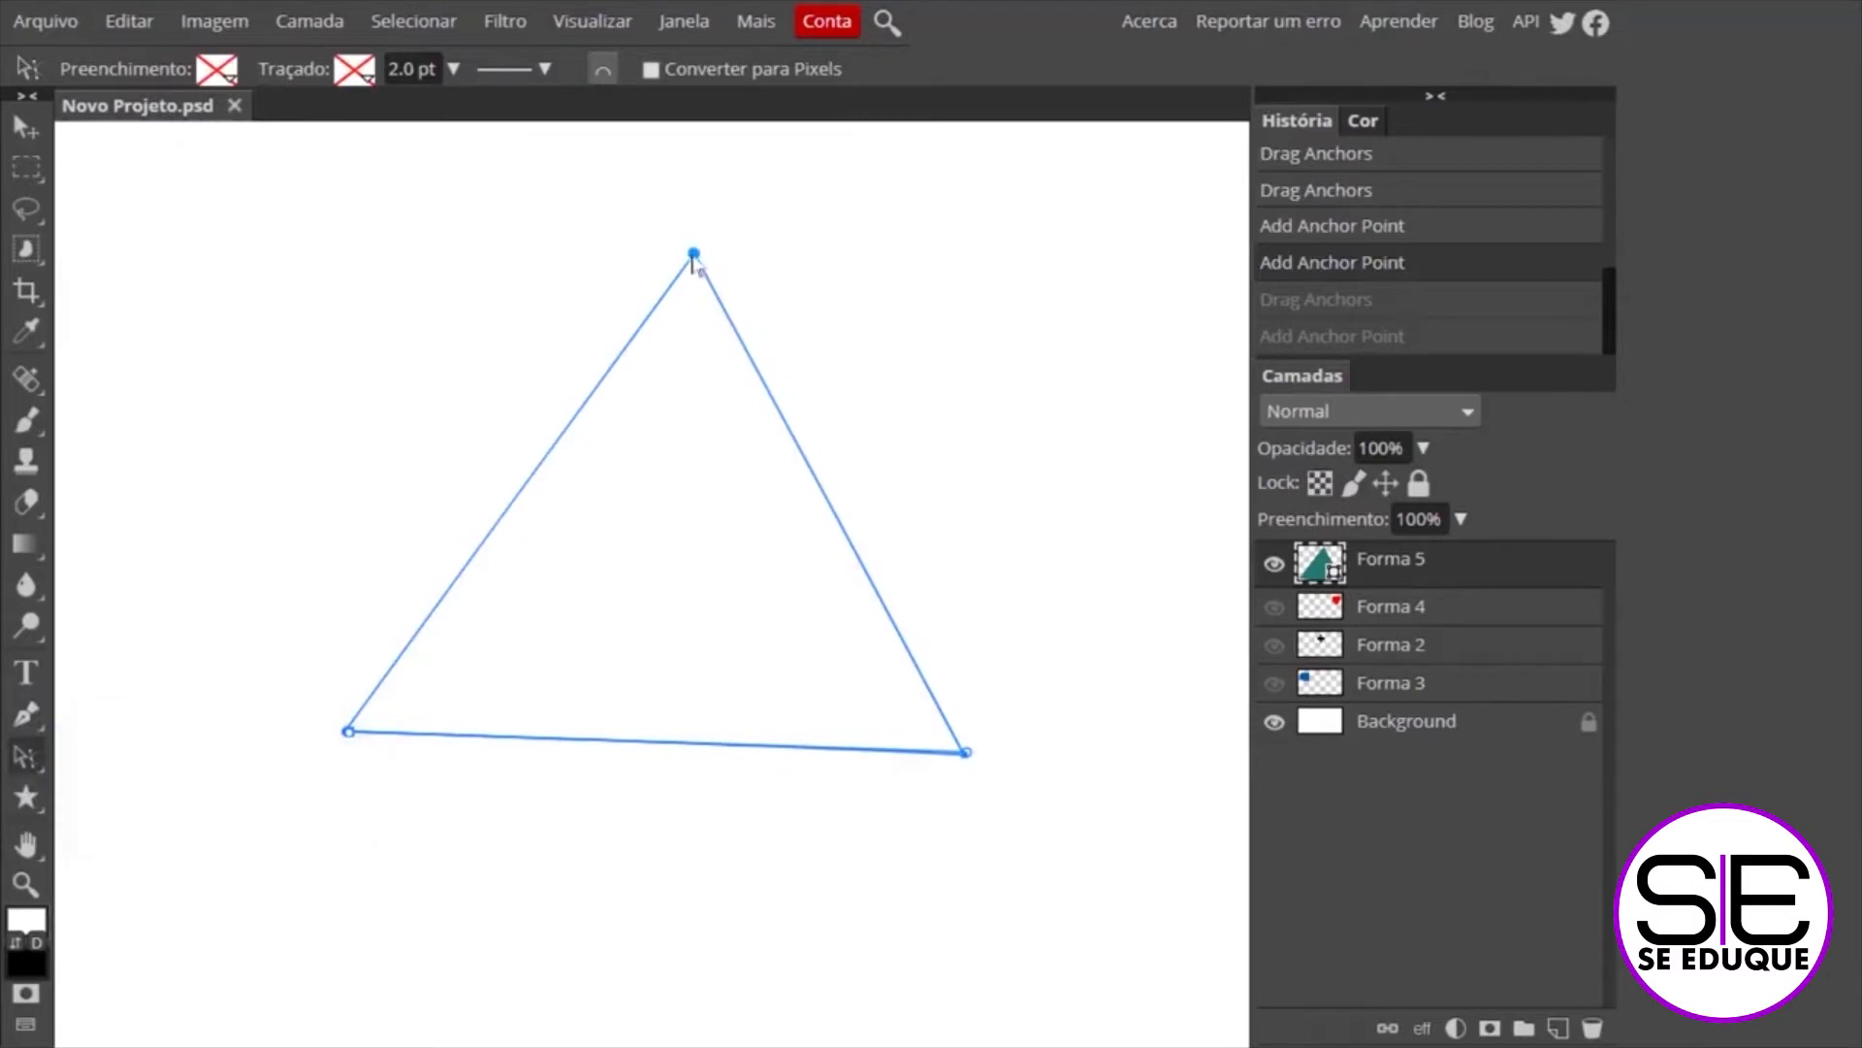
pyautogui.press('Delete')
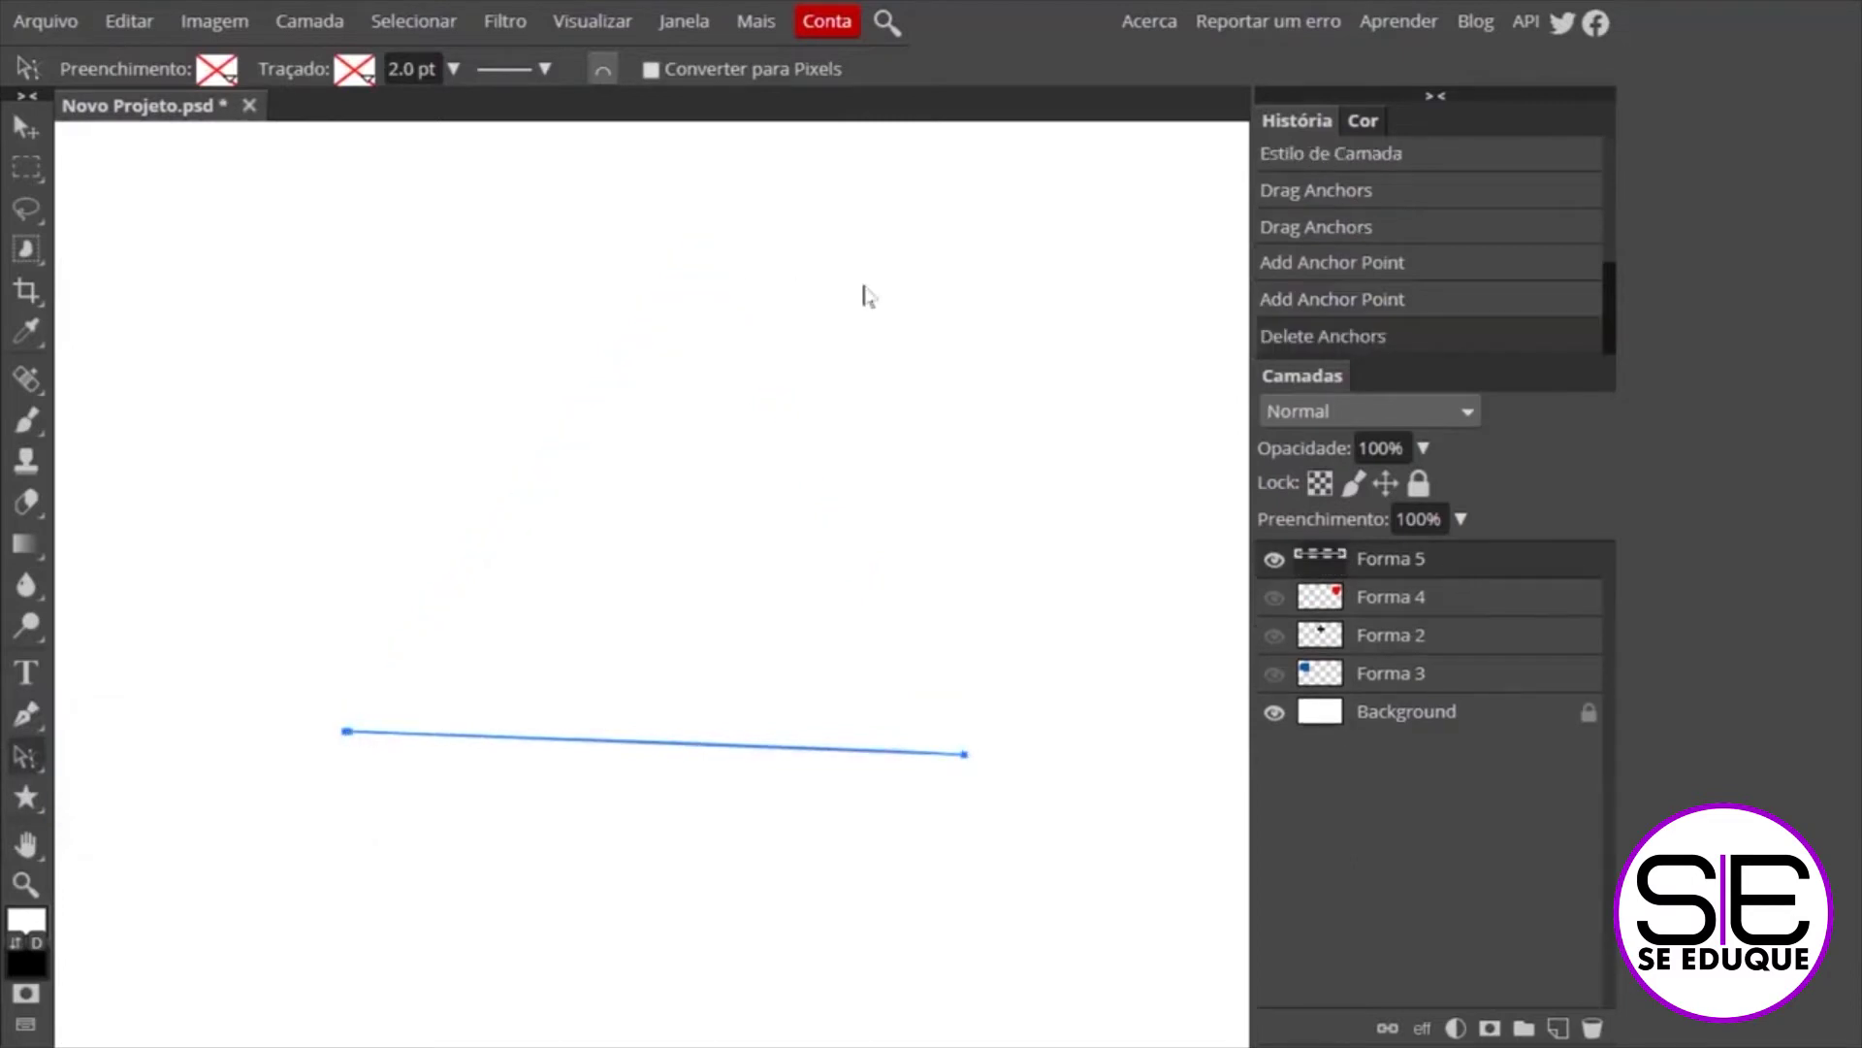
pyautogui.hotkey('ctrl', 'z')
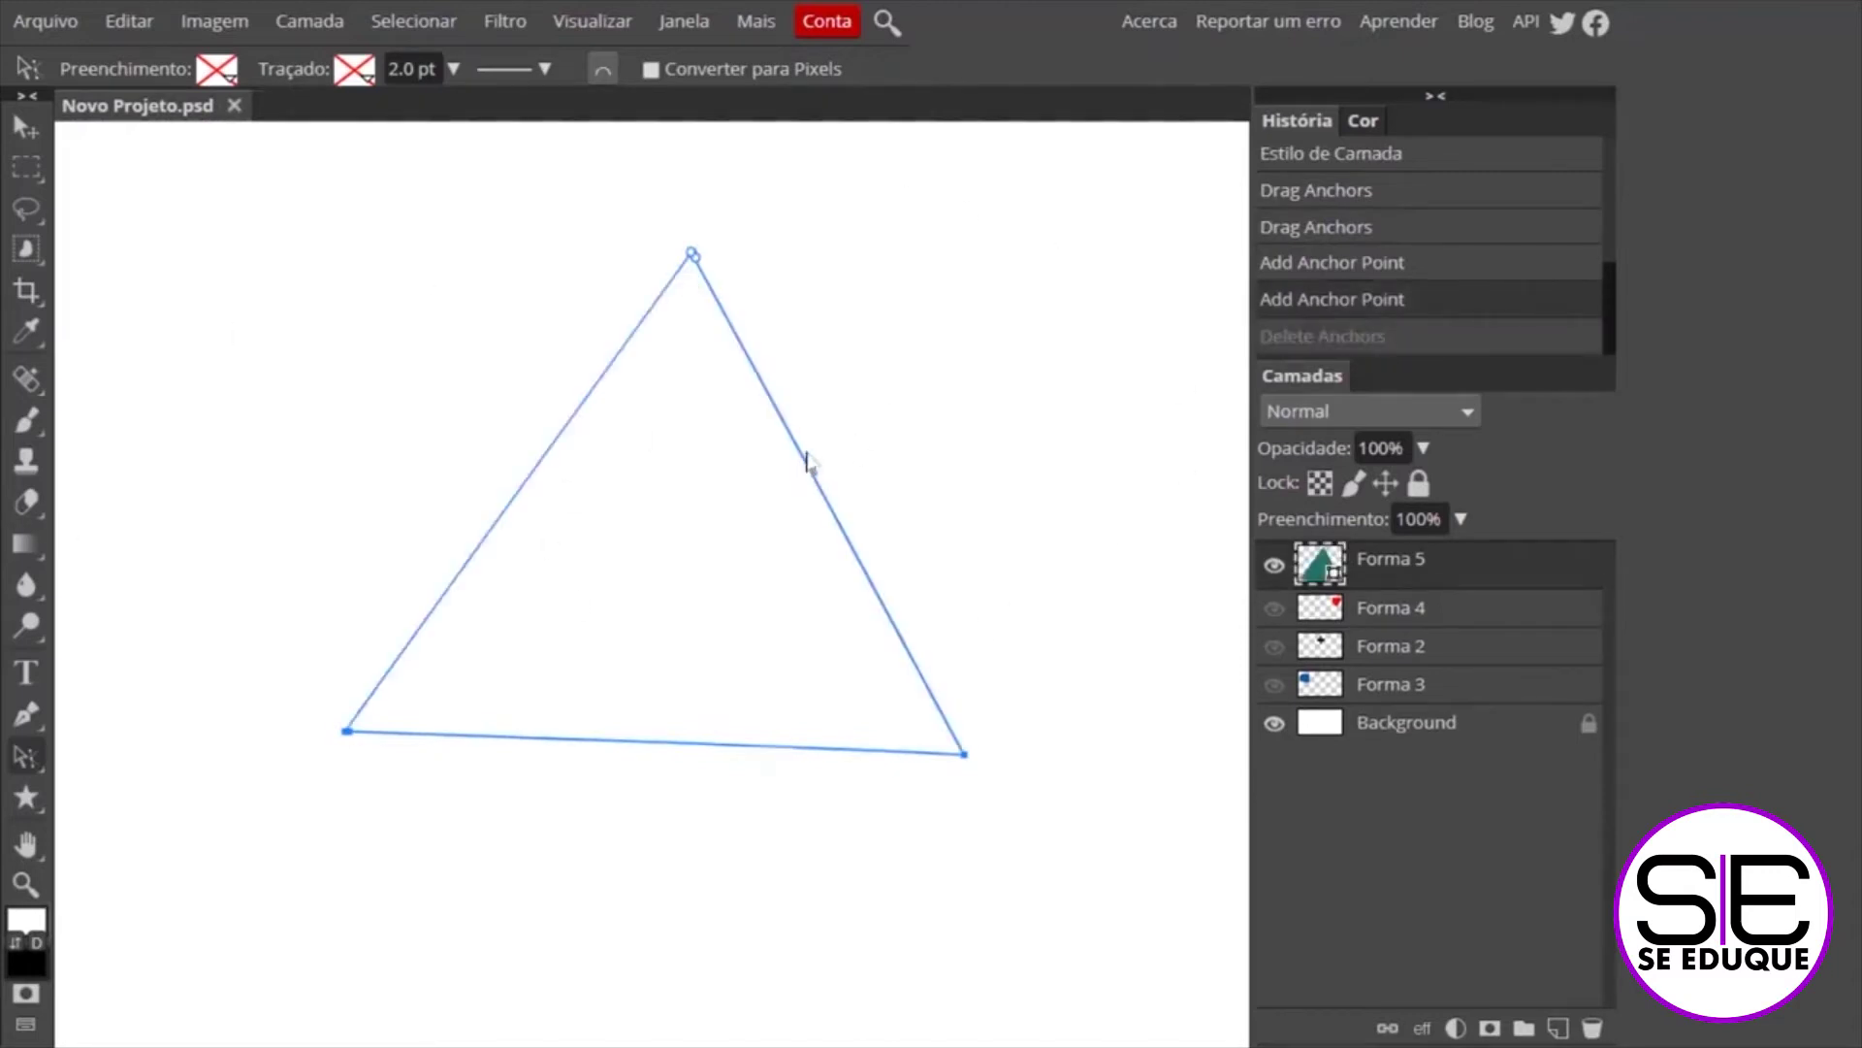
pyautogui.rightClick(27, 717)
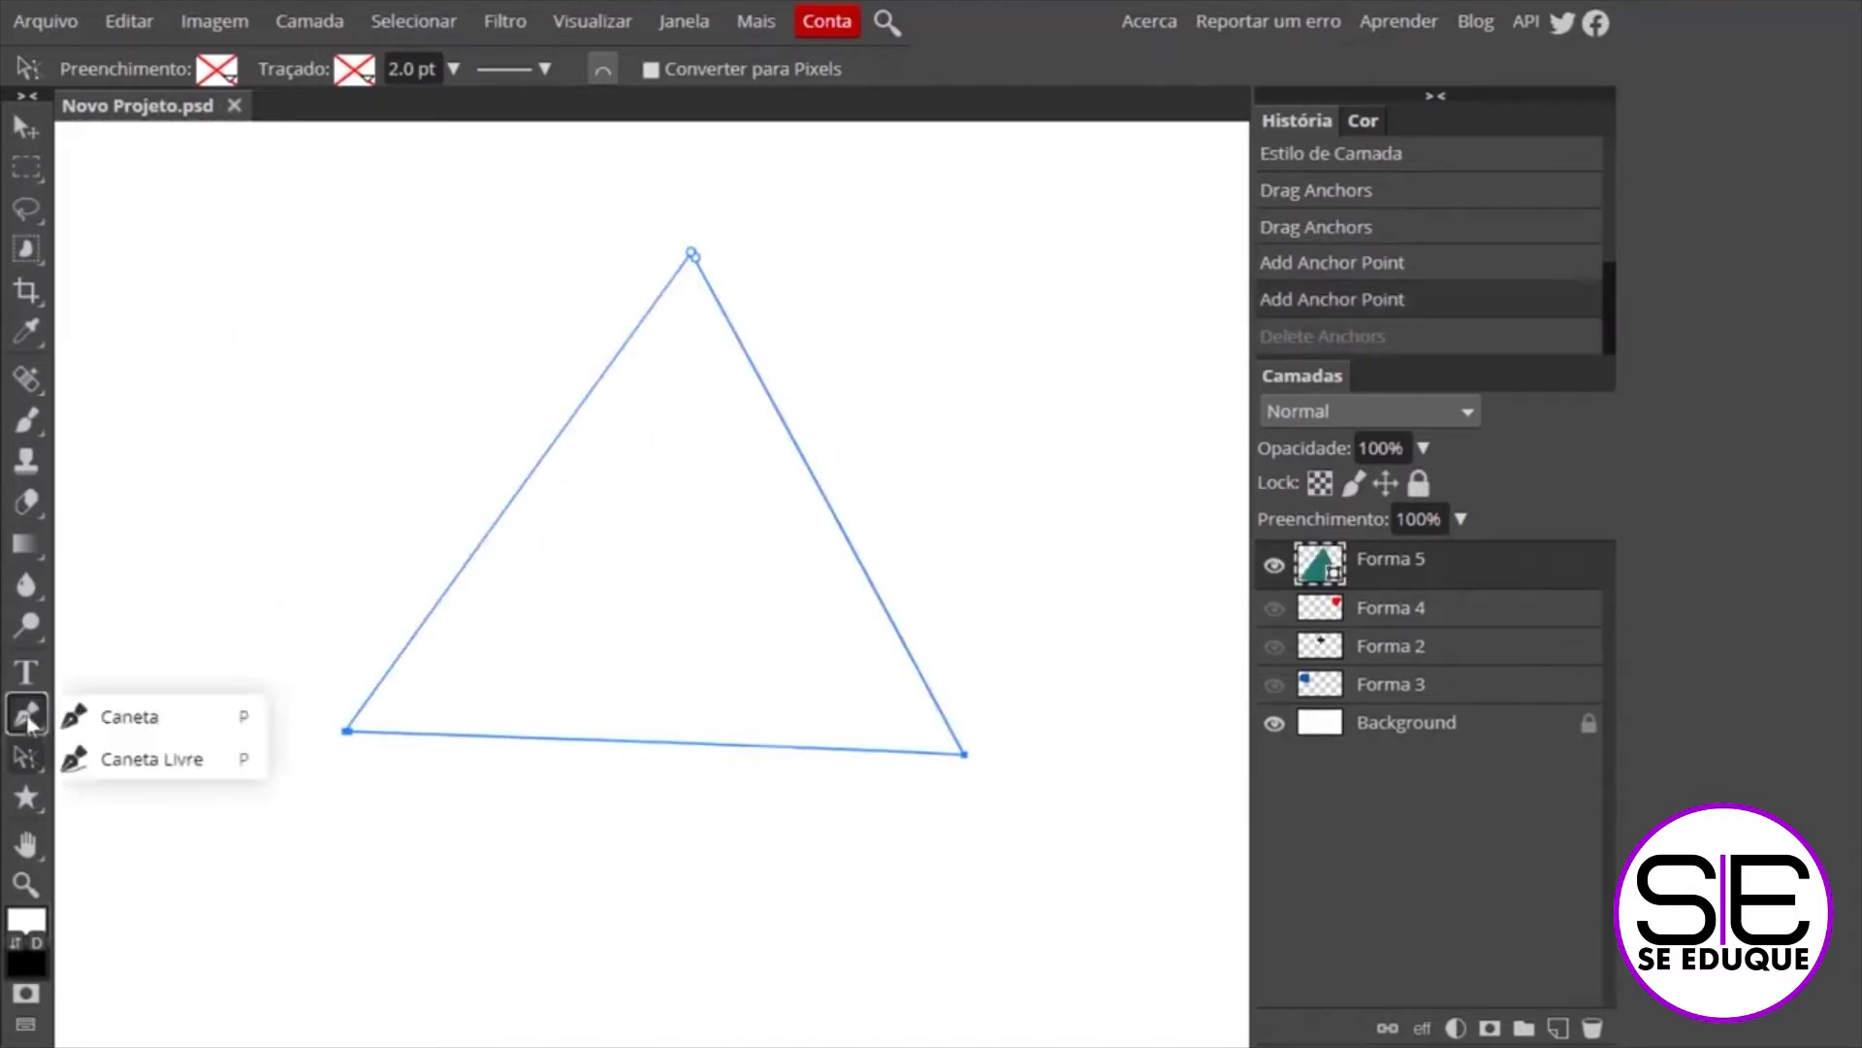
pyautogui.click(116, 716)
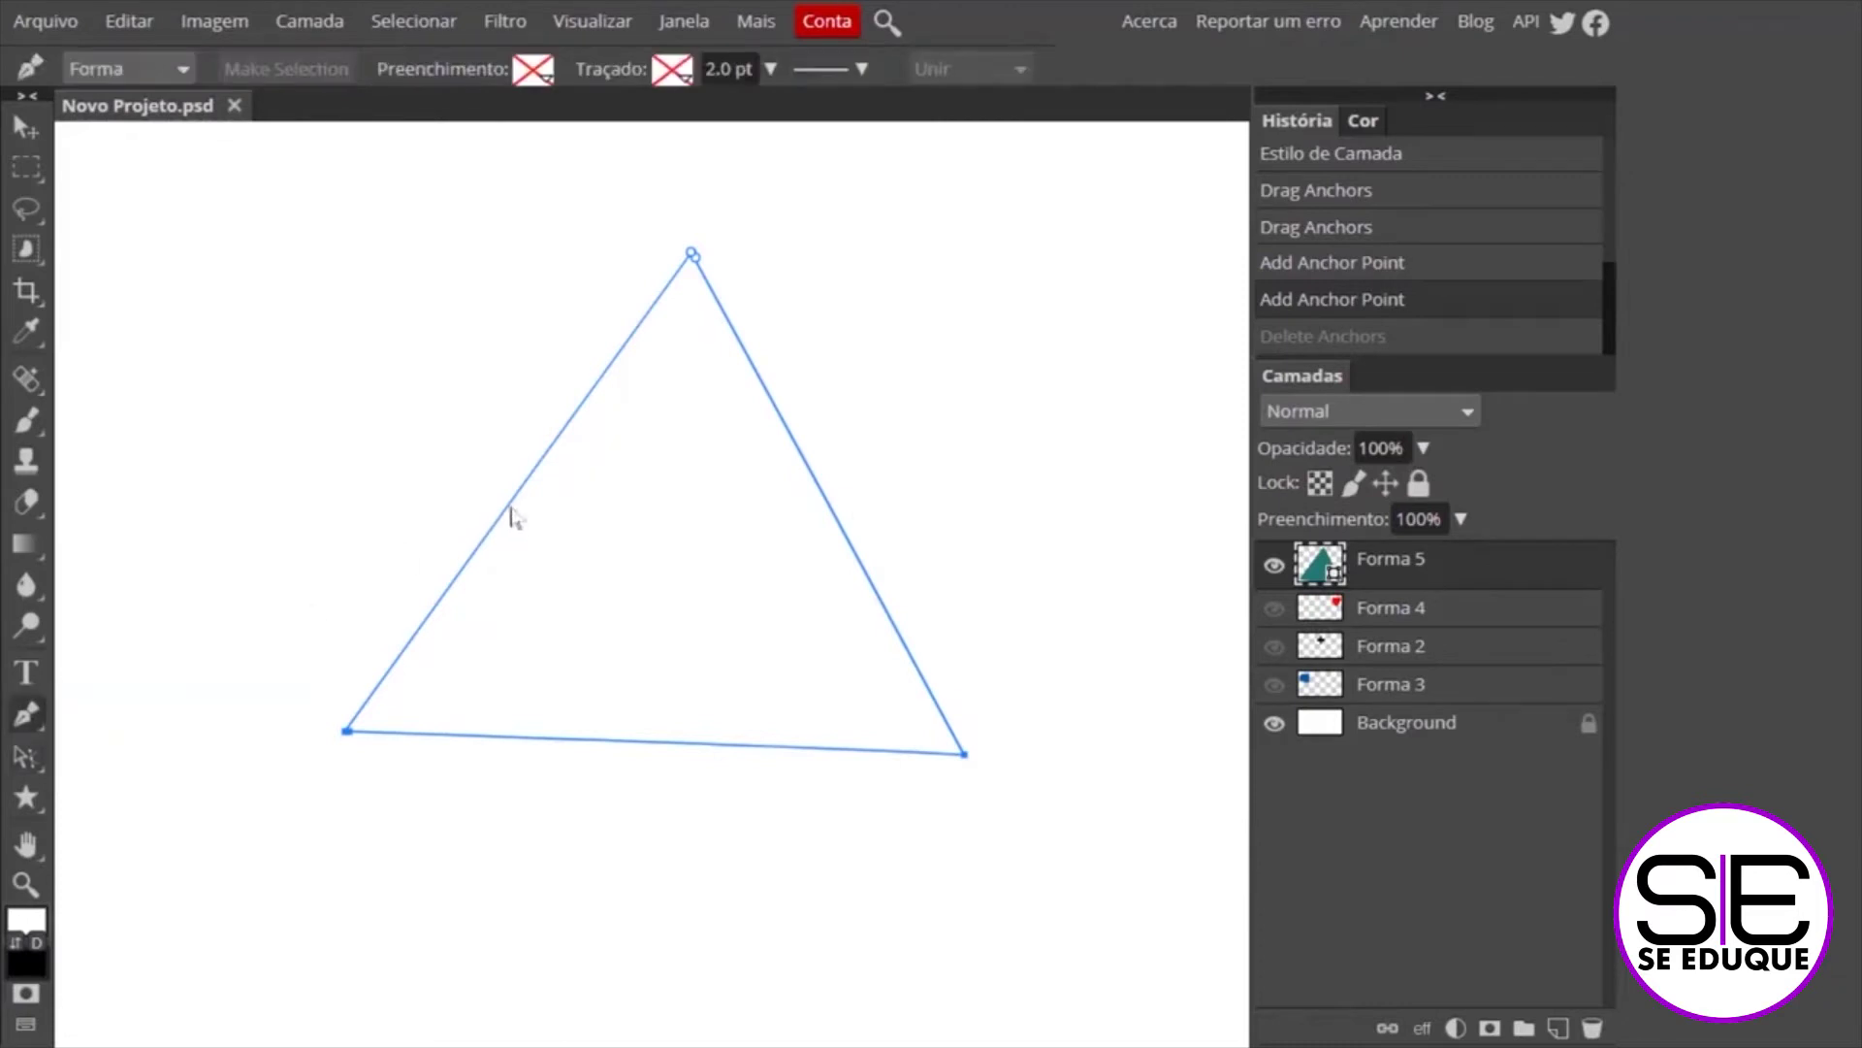
pyautogui.click(511, 504)
pyautogui.click(815, 478)
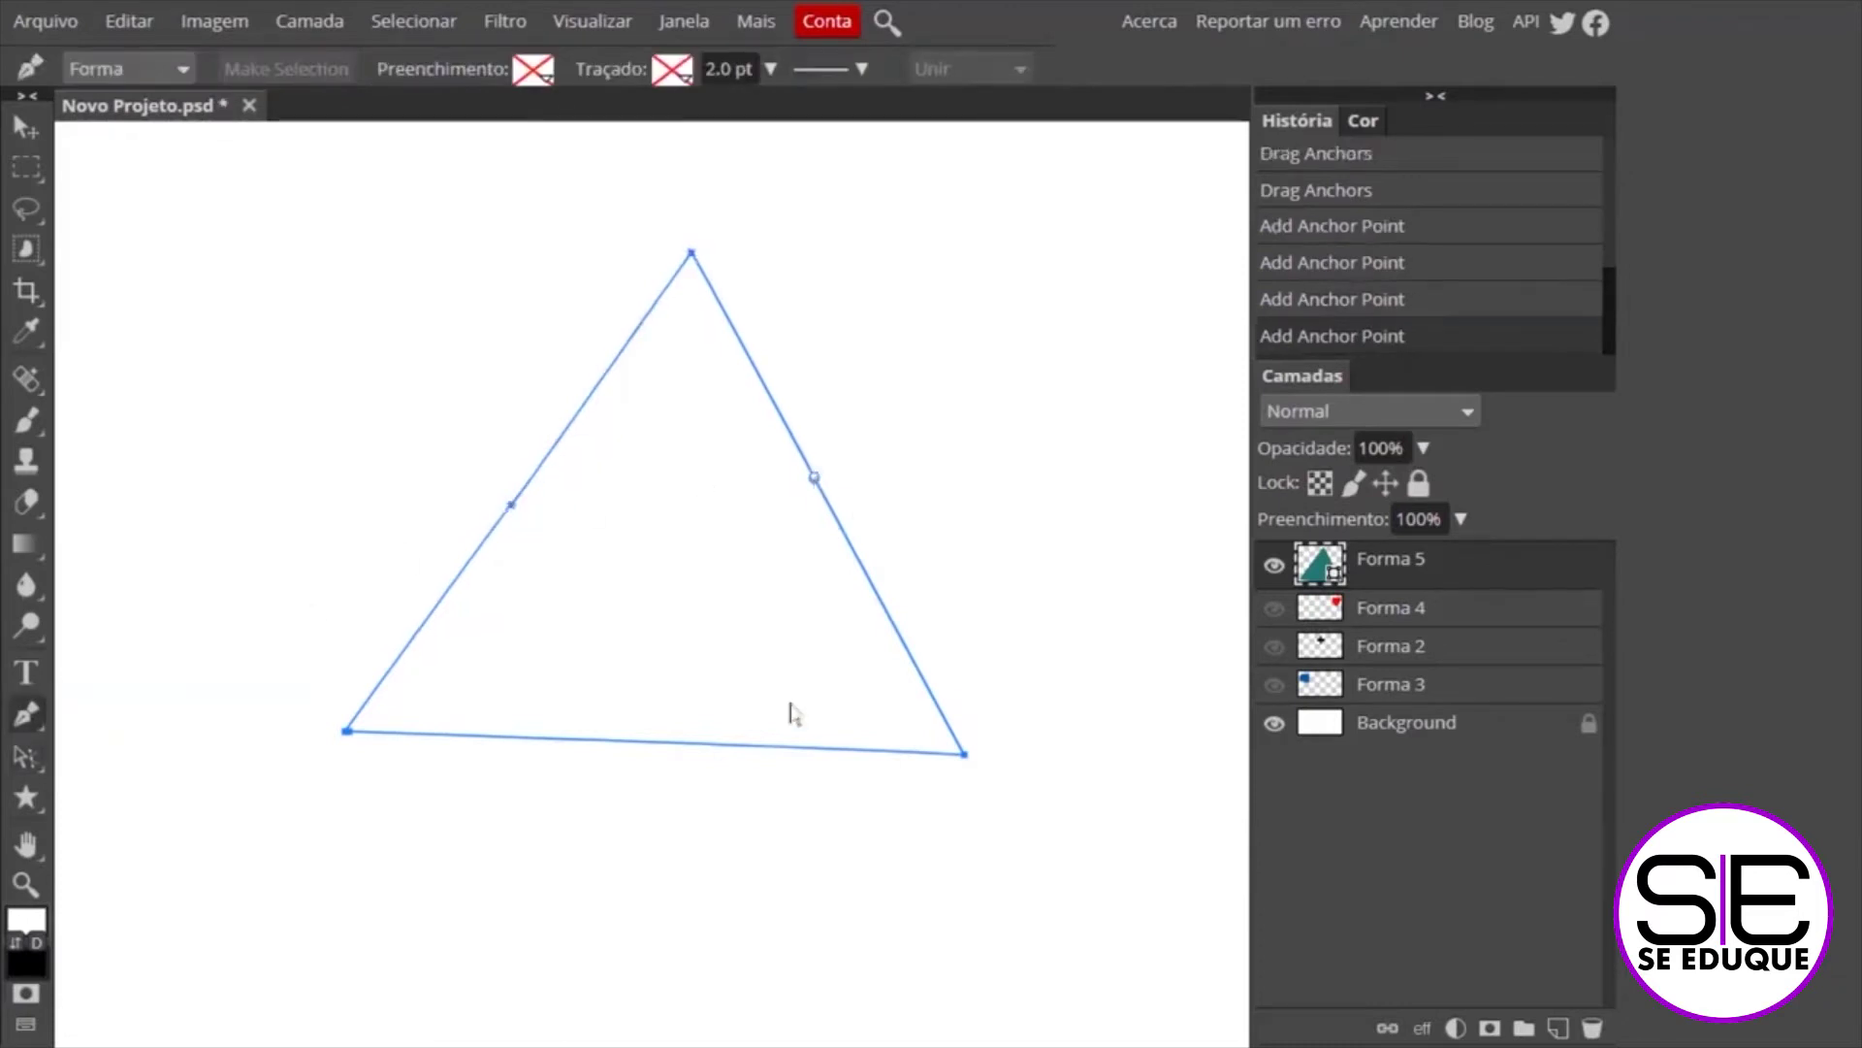
pyautogui.click(659, 743)
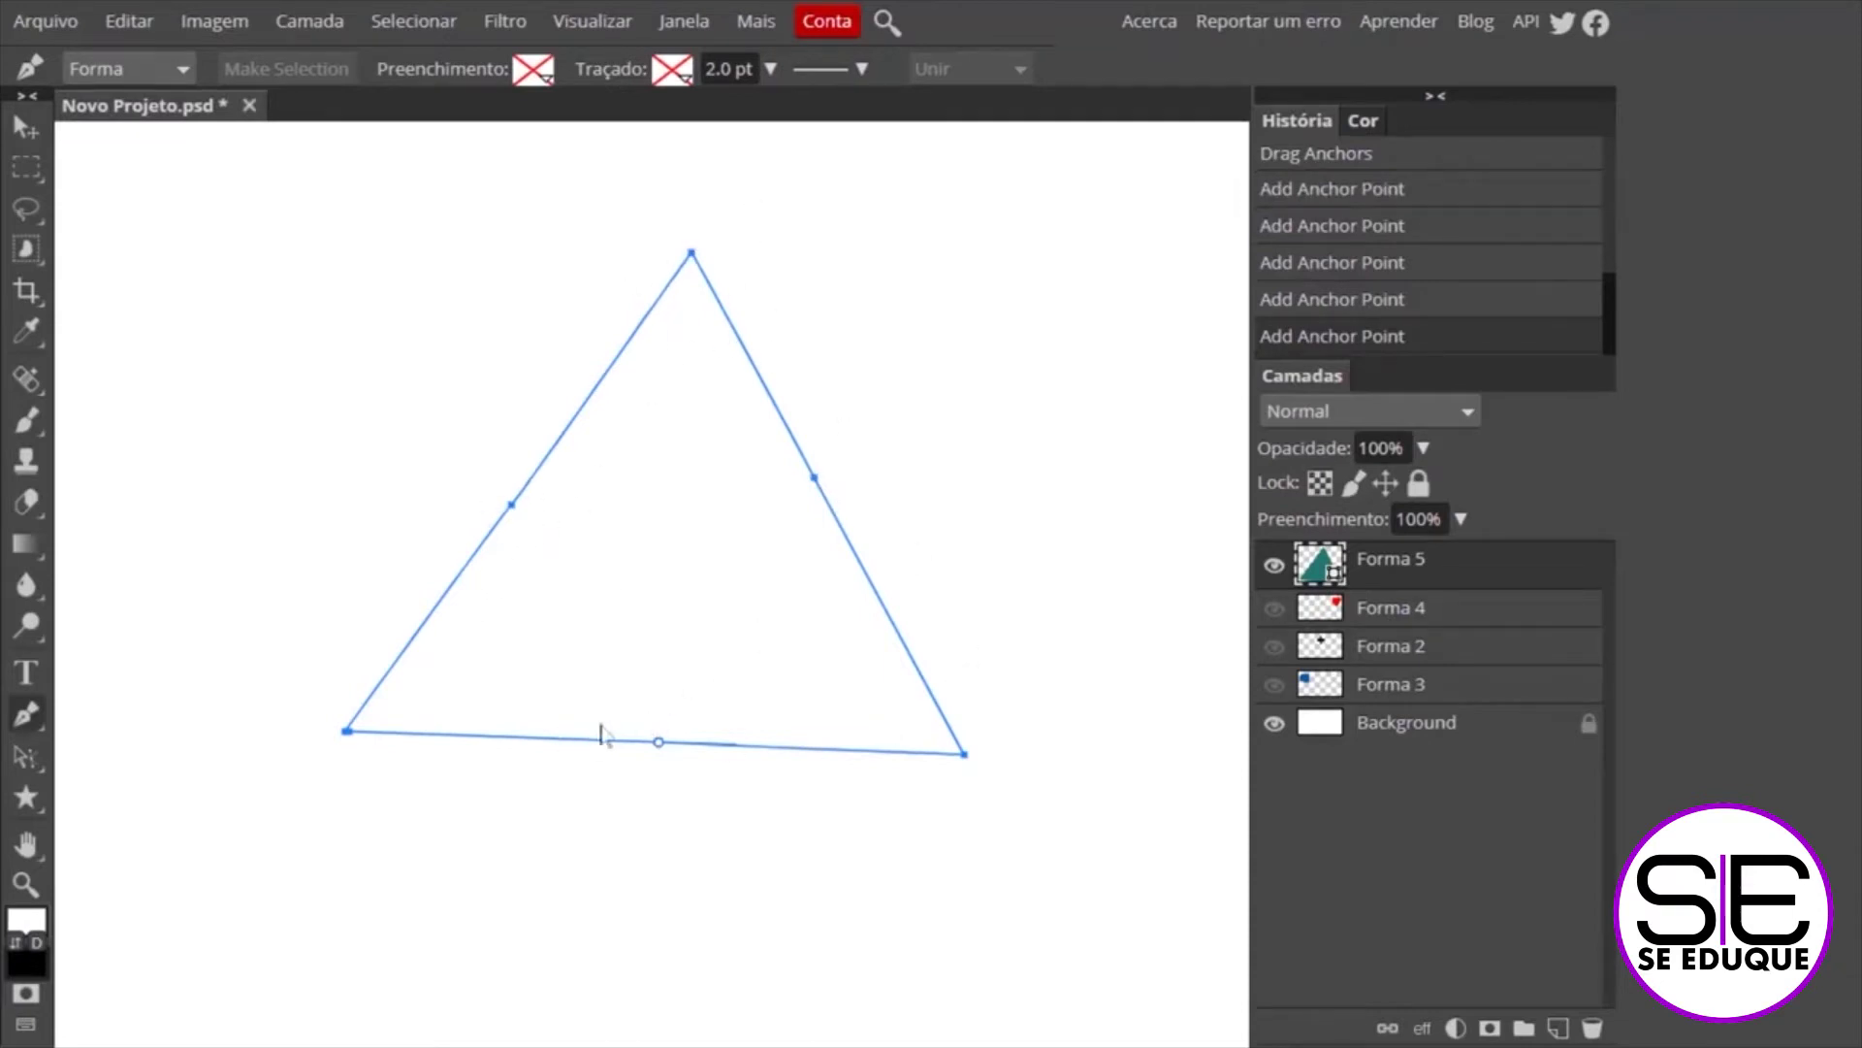
pyautogui.click(27, 757)
pyautogui.click(191, 811)
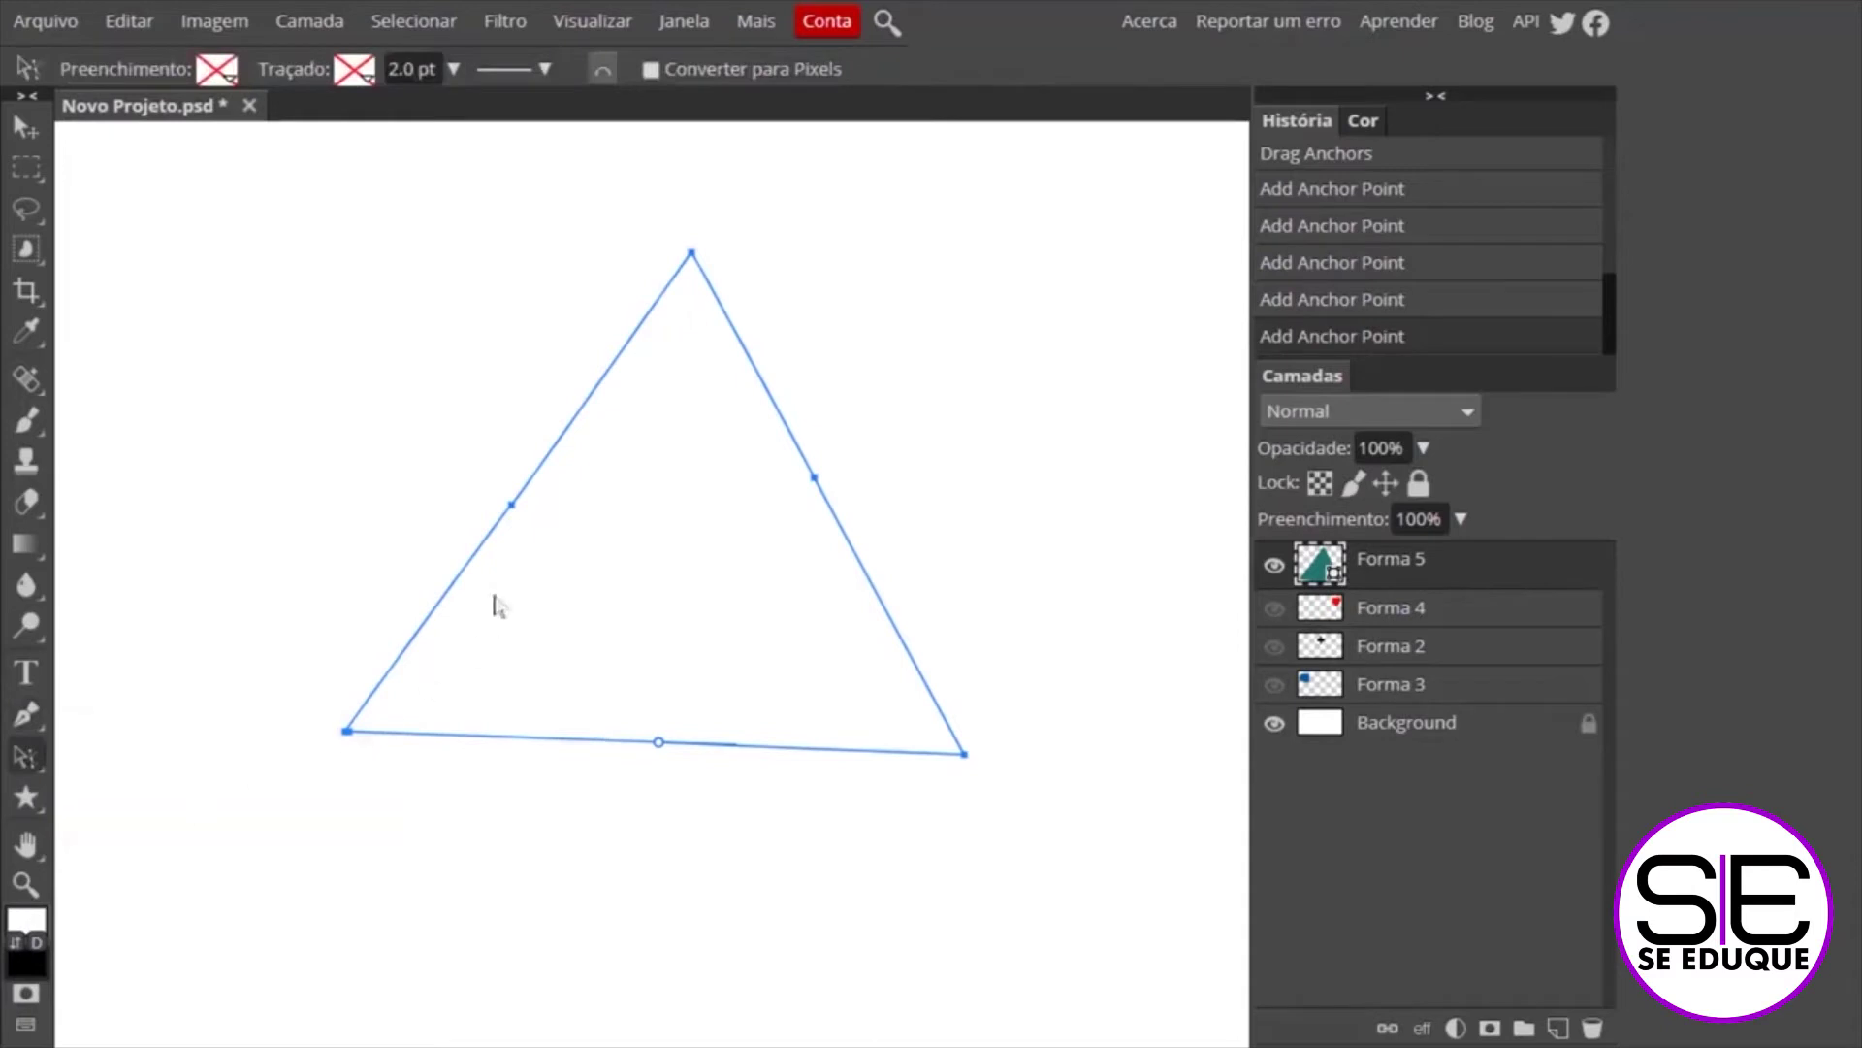
pyautogui.moveTo(511, 504); pyautogui.dragTo(611, 540)
pyautogui.moveTo(814, 478)
pyautogui.mouseDown()
pyautogui.moveTo(717, 597)
pyautogui.moveTo(708, 571)
pyautogui.mouseUp()
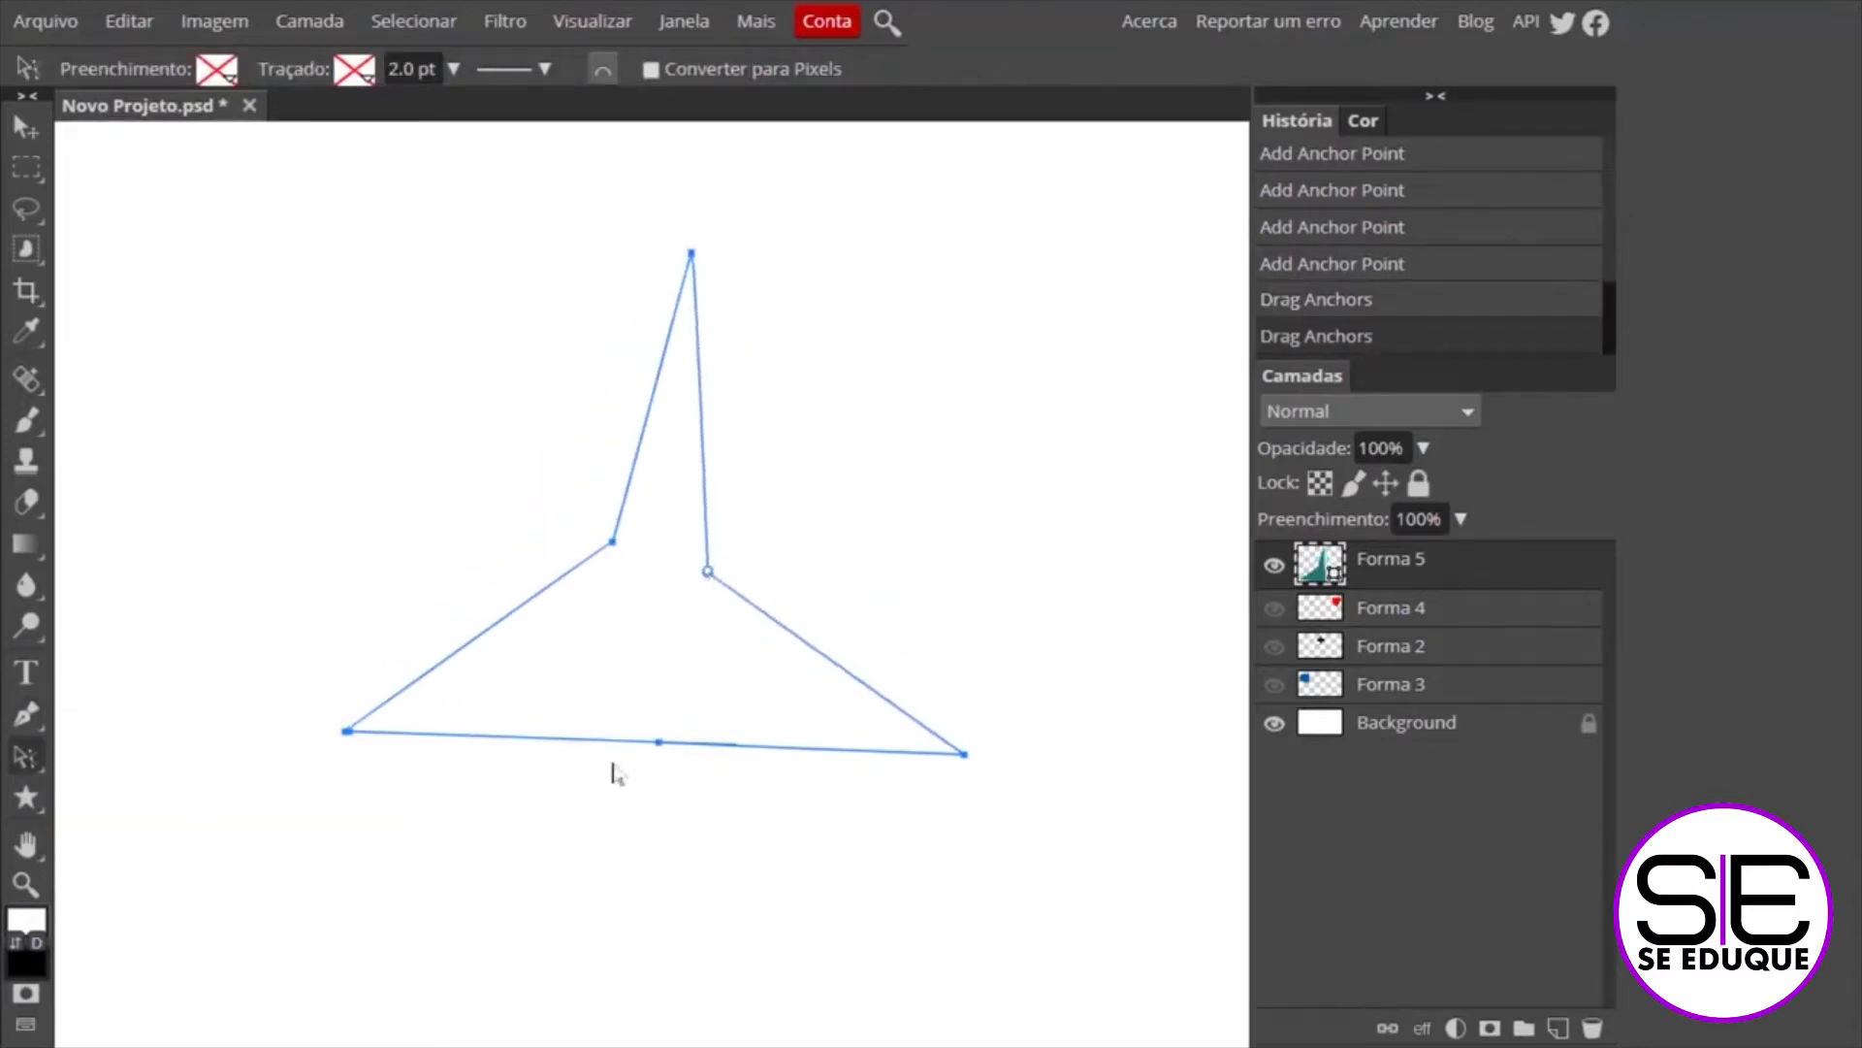
pyautogui.click(611, 541)
pyautogui.press('Delete')
pyautogui.click(708, 571)
pyautogui.press('Delete')
pyautogui.rightClick(26, 756)
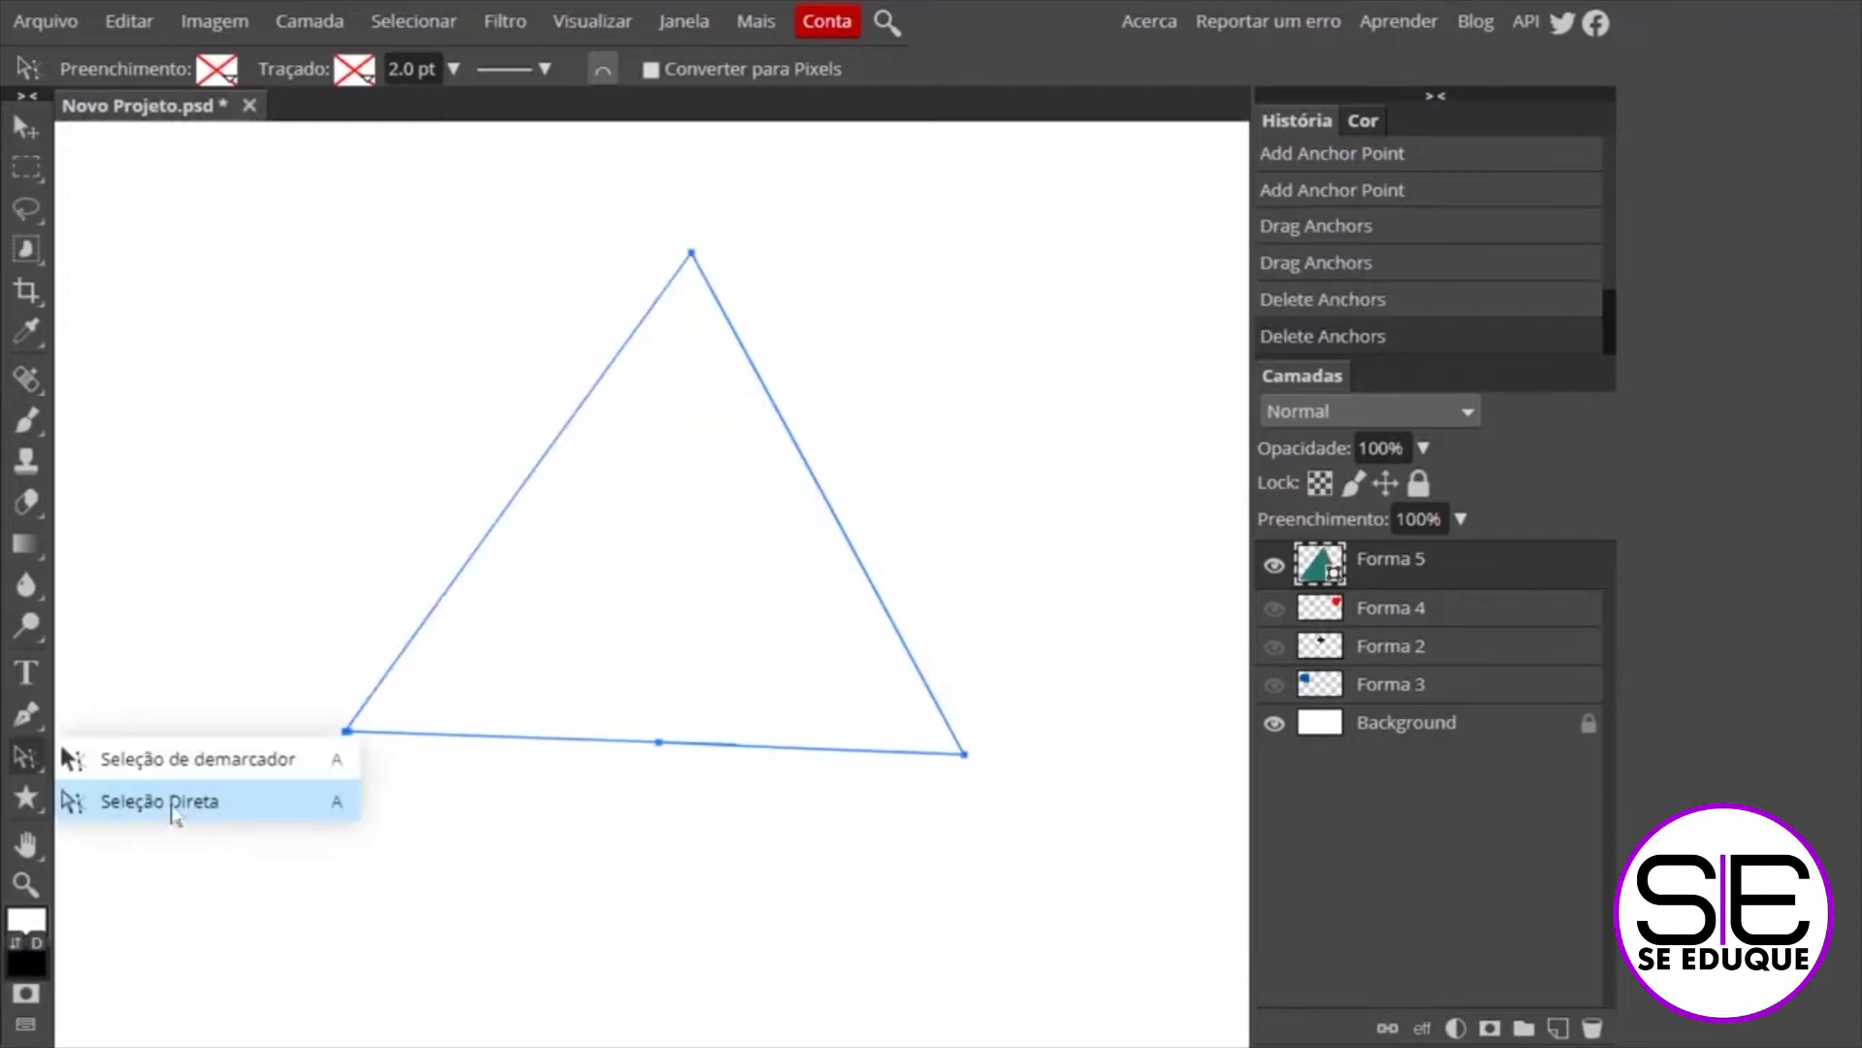
pyautogui.click(659, 745)
pyautogui.press('Delete')
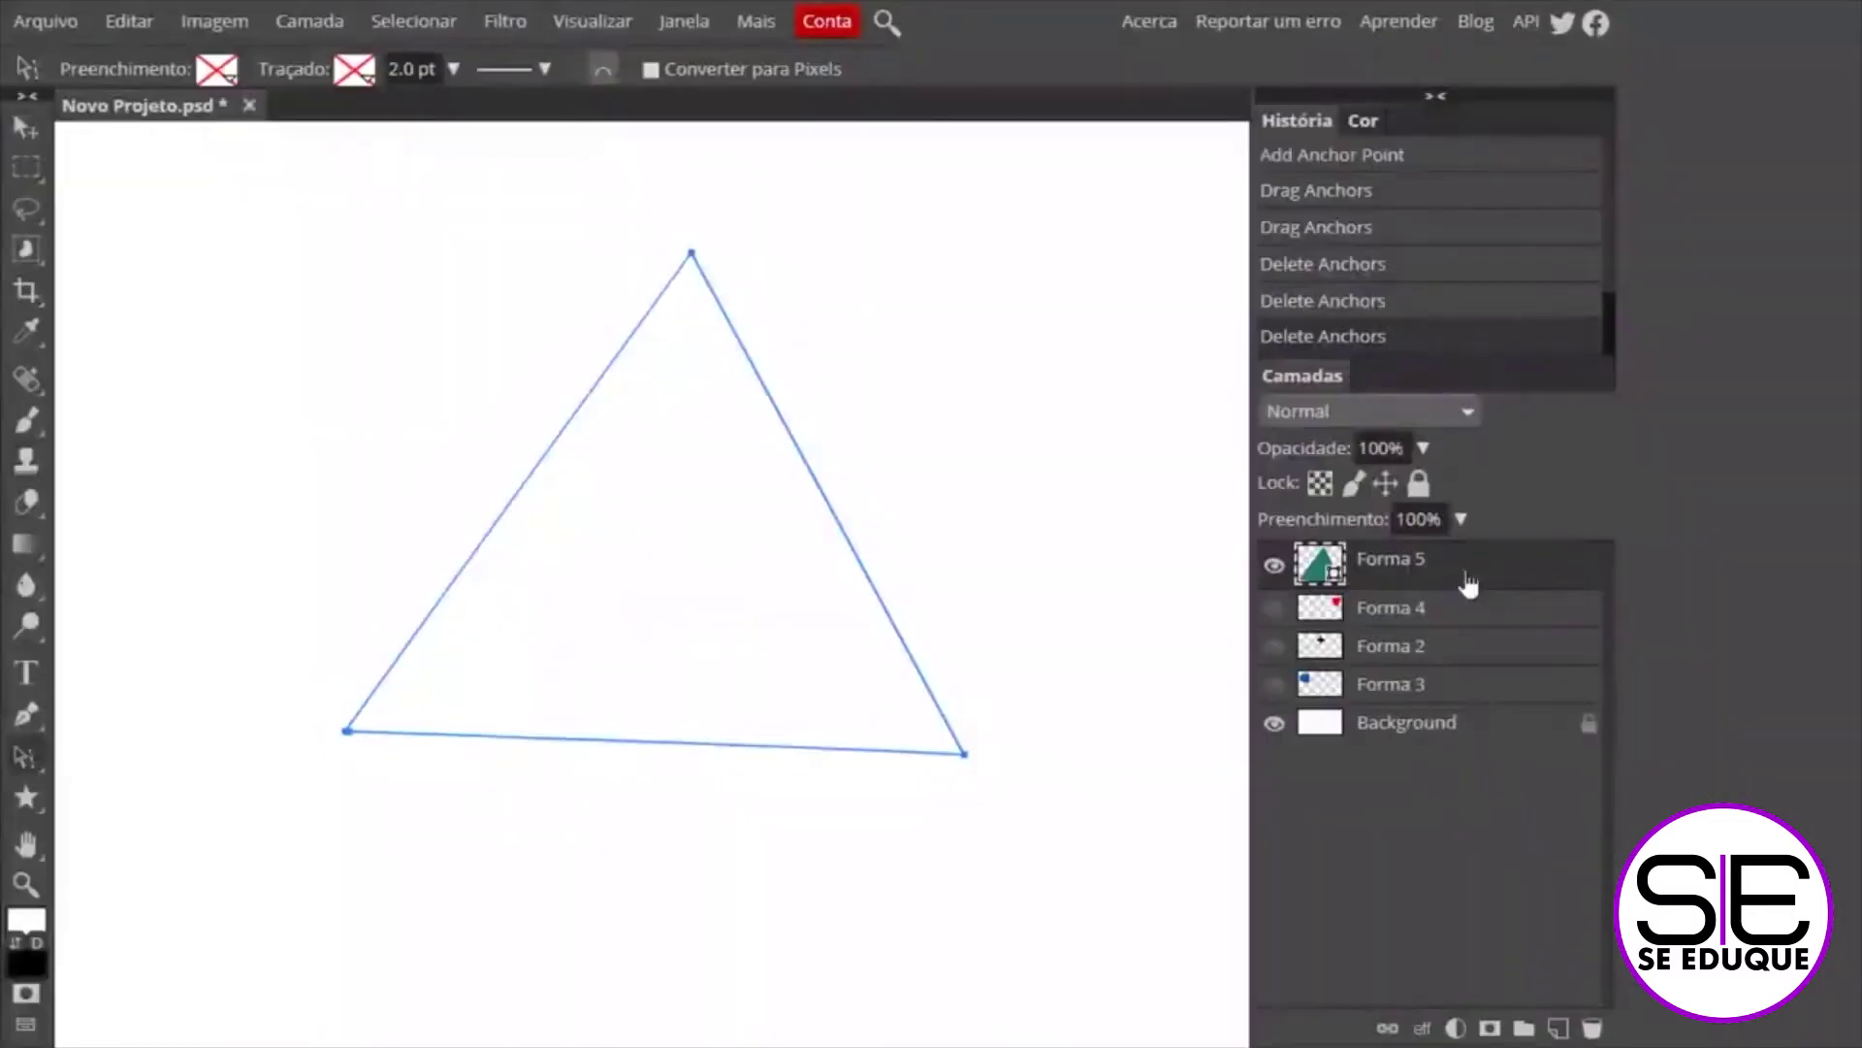
pyautogui.moveTo(1463, 586); pyautogui.dragTo(1593, 1031)
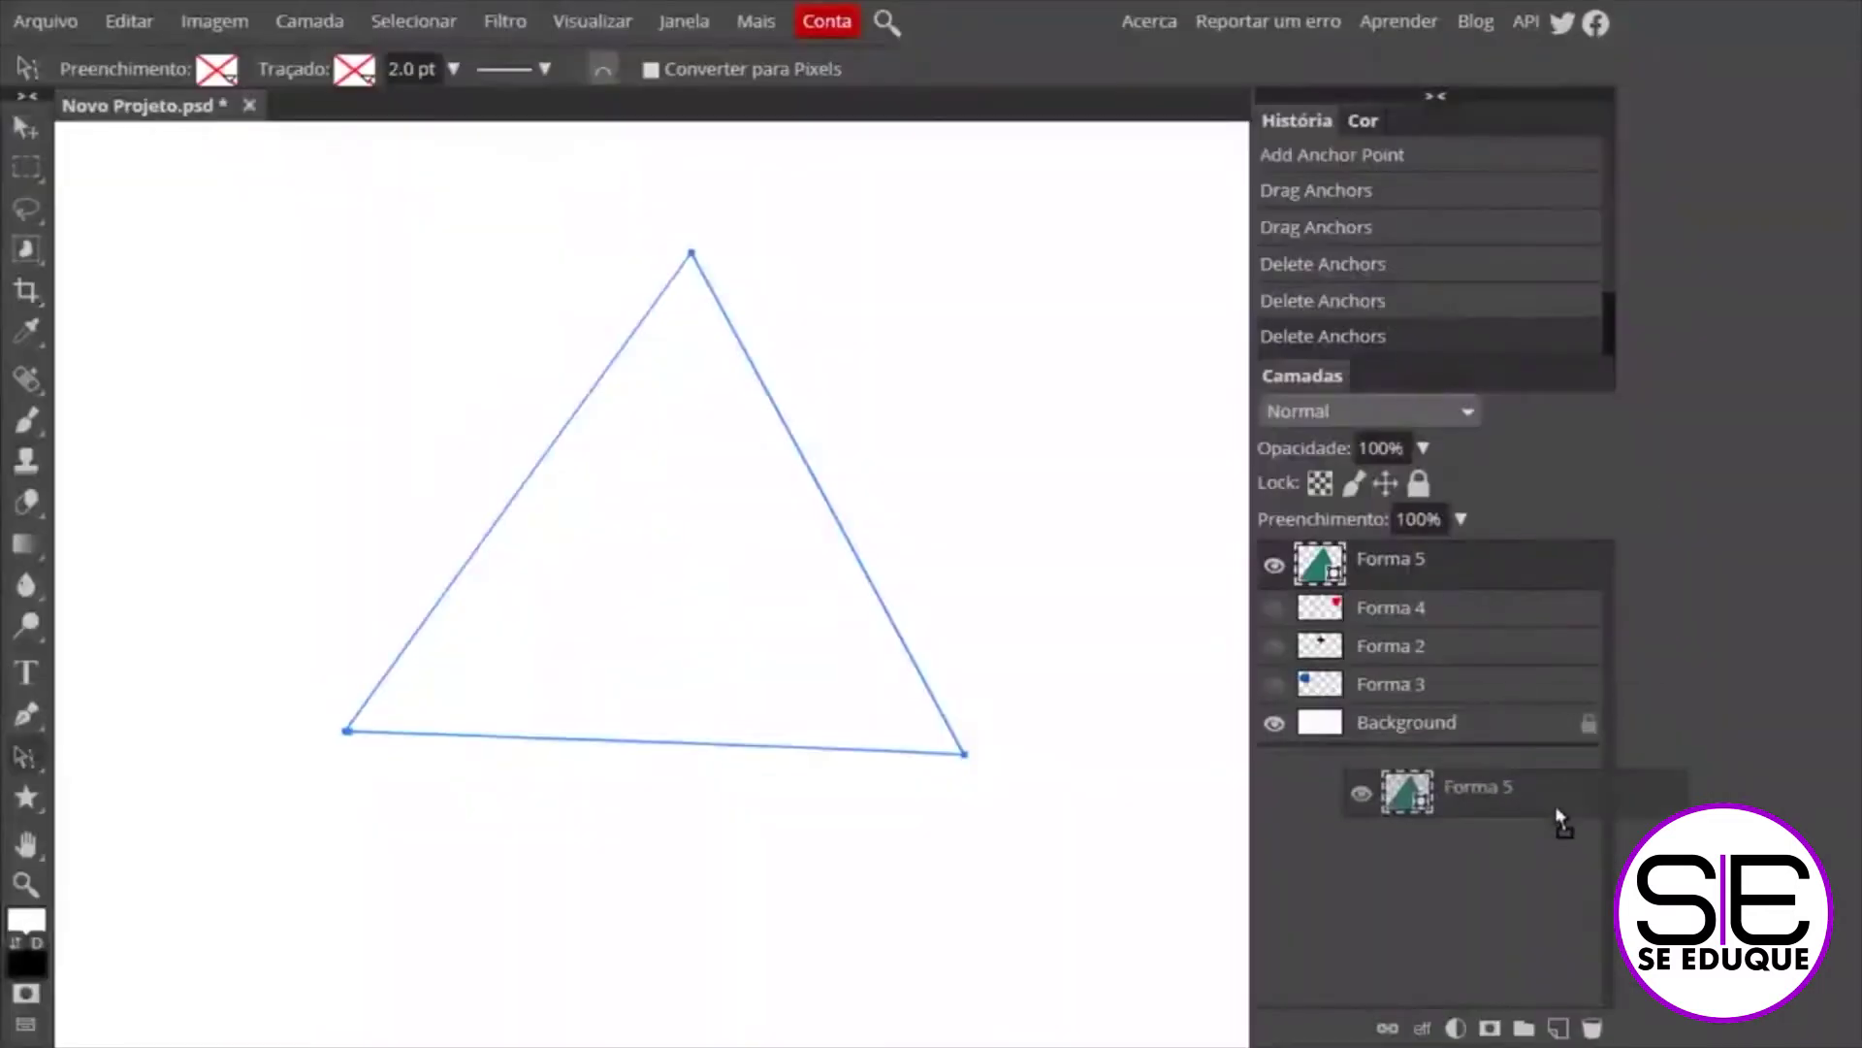
# Start a new pen path on Forma 5 that curves up and across the canvas top
pyautogui.click(26, 715)
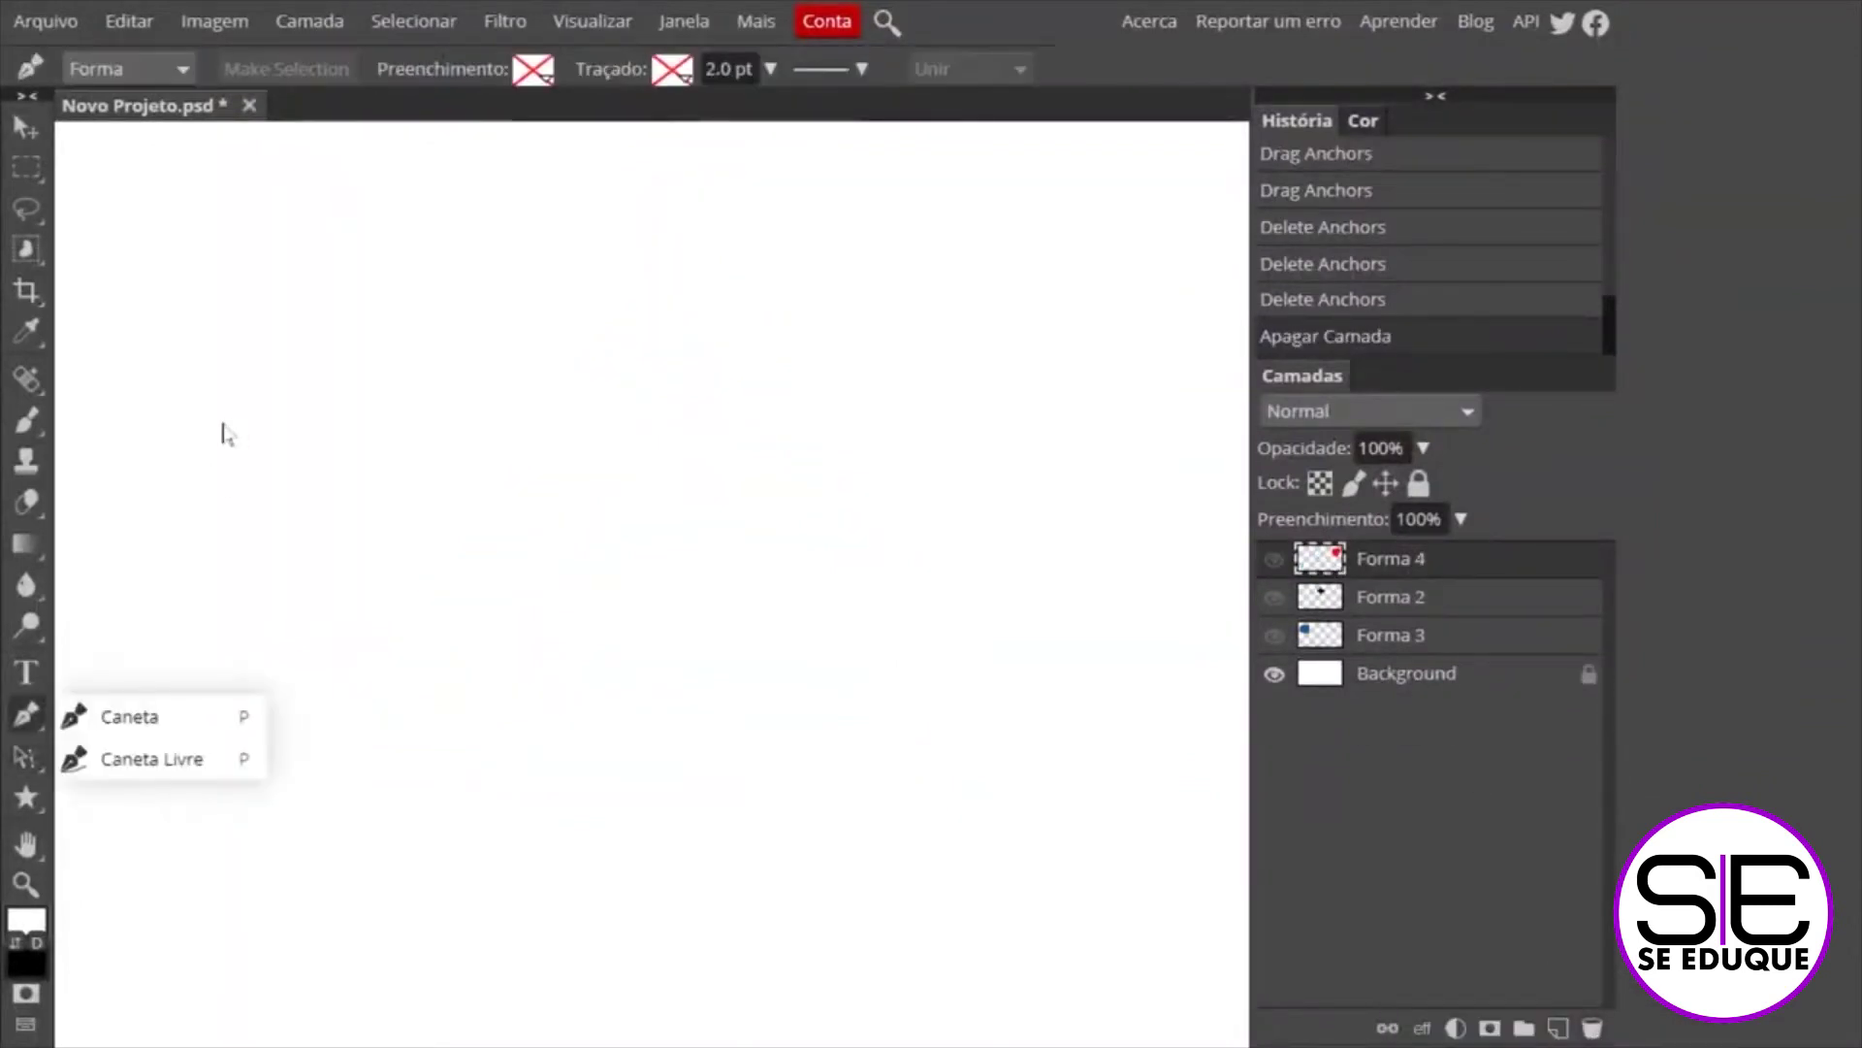
pyautogui.click(129, 716)
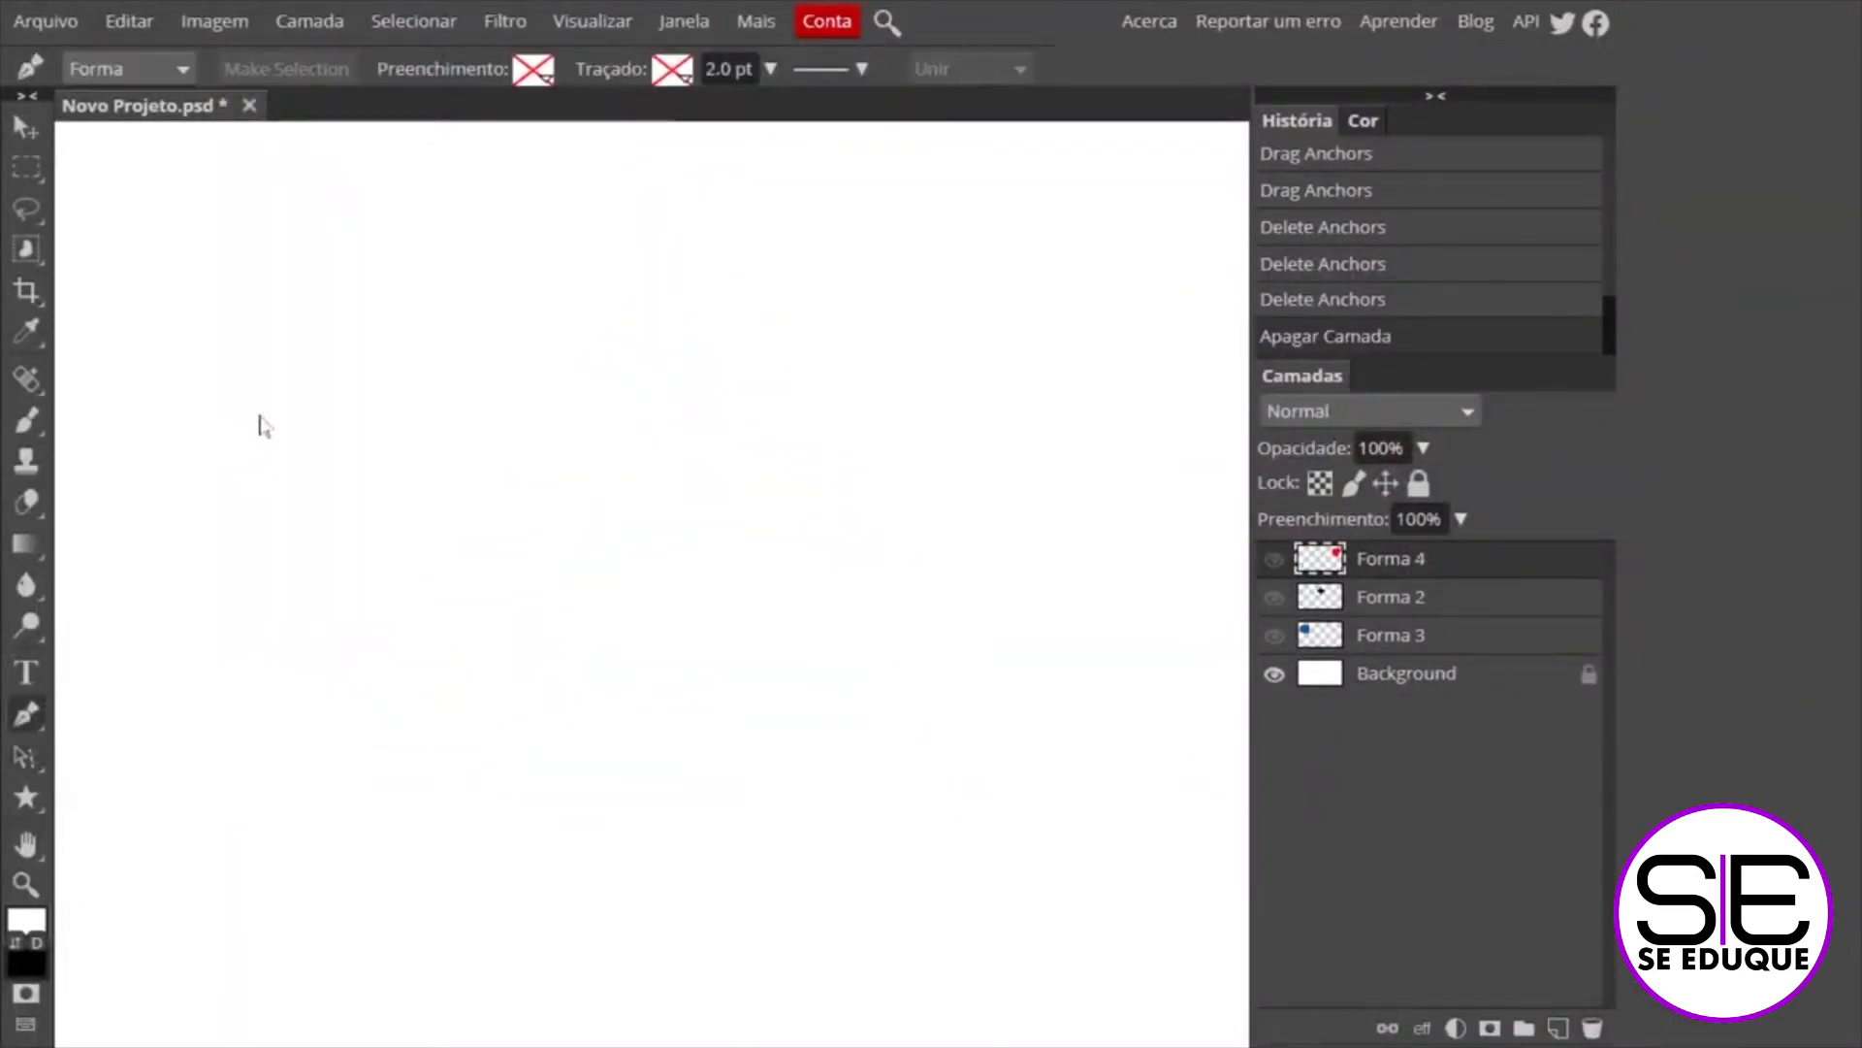
pyautogui.click(281, 457)
pyautogui.click(577, 311)
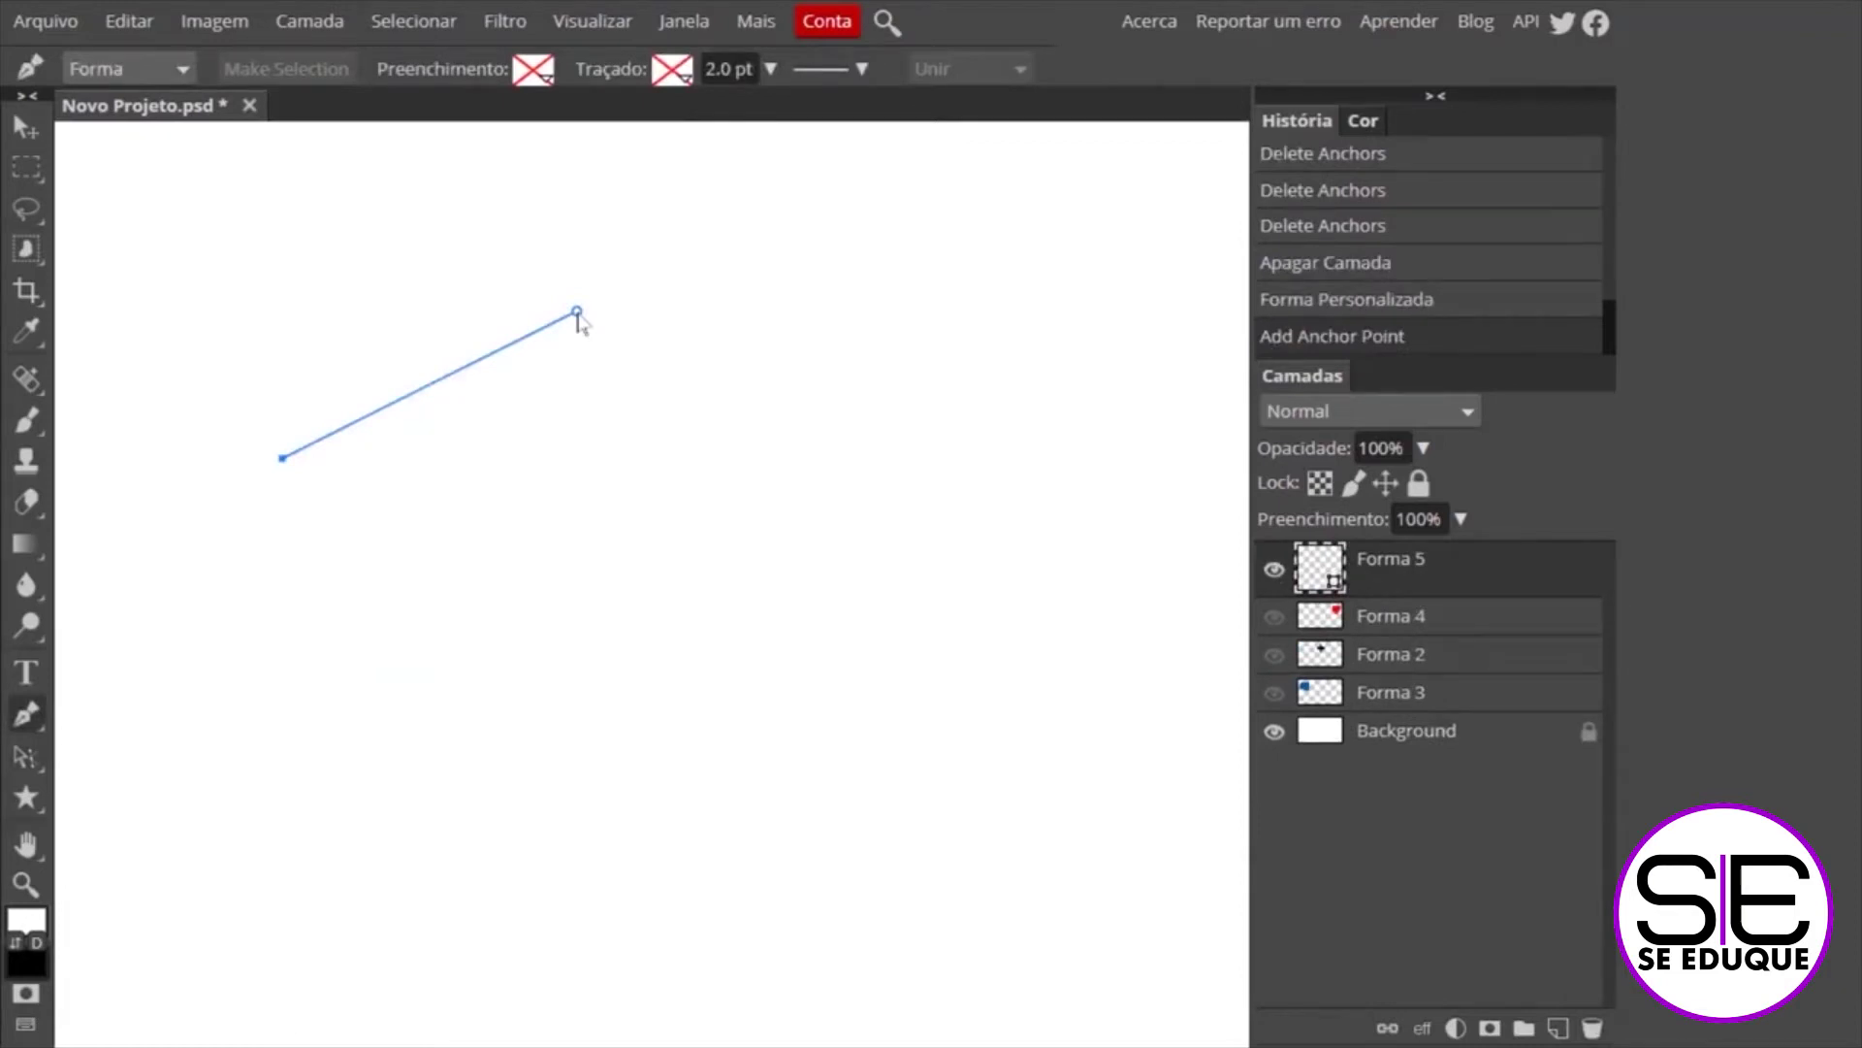
pyautogui.moveTo(578, 313)
pyautogui.mouseDown()
pyautogui.moveTo(667, 316)
pyautogui.moveTo(715, 436)
pyautogui.moveTo(769, 424)
pyautogui.moveTo(741, 447)
pyautogui.moveTo(679, 390)
pyautogui.moveTo(769, 445)
pyautogui.moveTo(832, 250)
pyautogui.moveTo(879, 332)
pyautogui.moveTo(887, 267)
pyautogui.moveTo(898, 322)
pyautogui.moveTo(651, 307)
pyautogui.moveTo(981, 308)
pyautogui.moveTo(915, 309)
pyautogui.mouseUp()
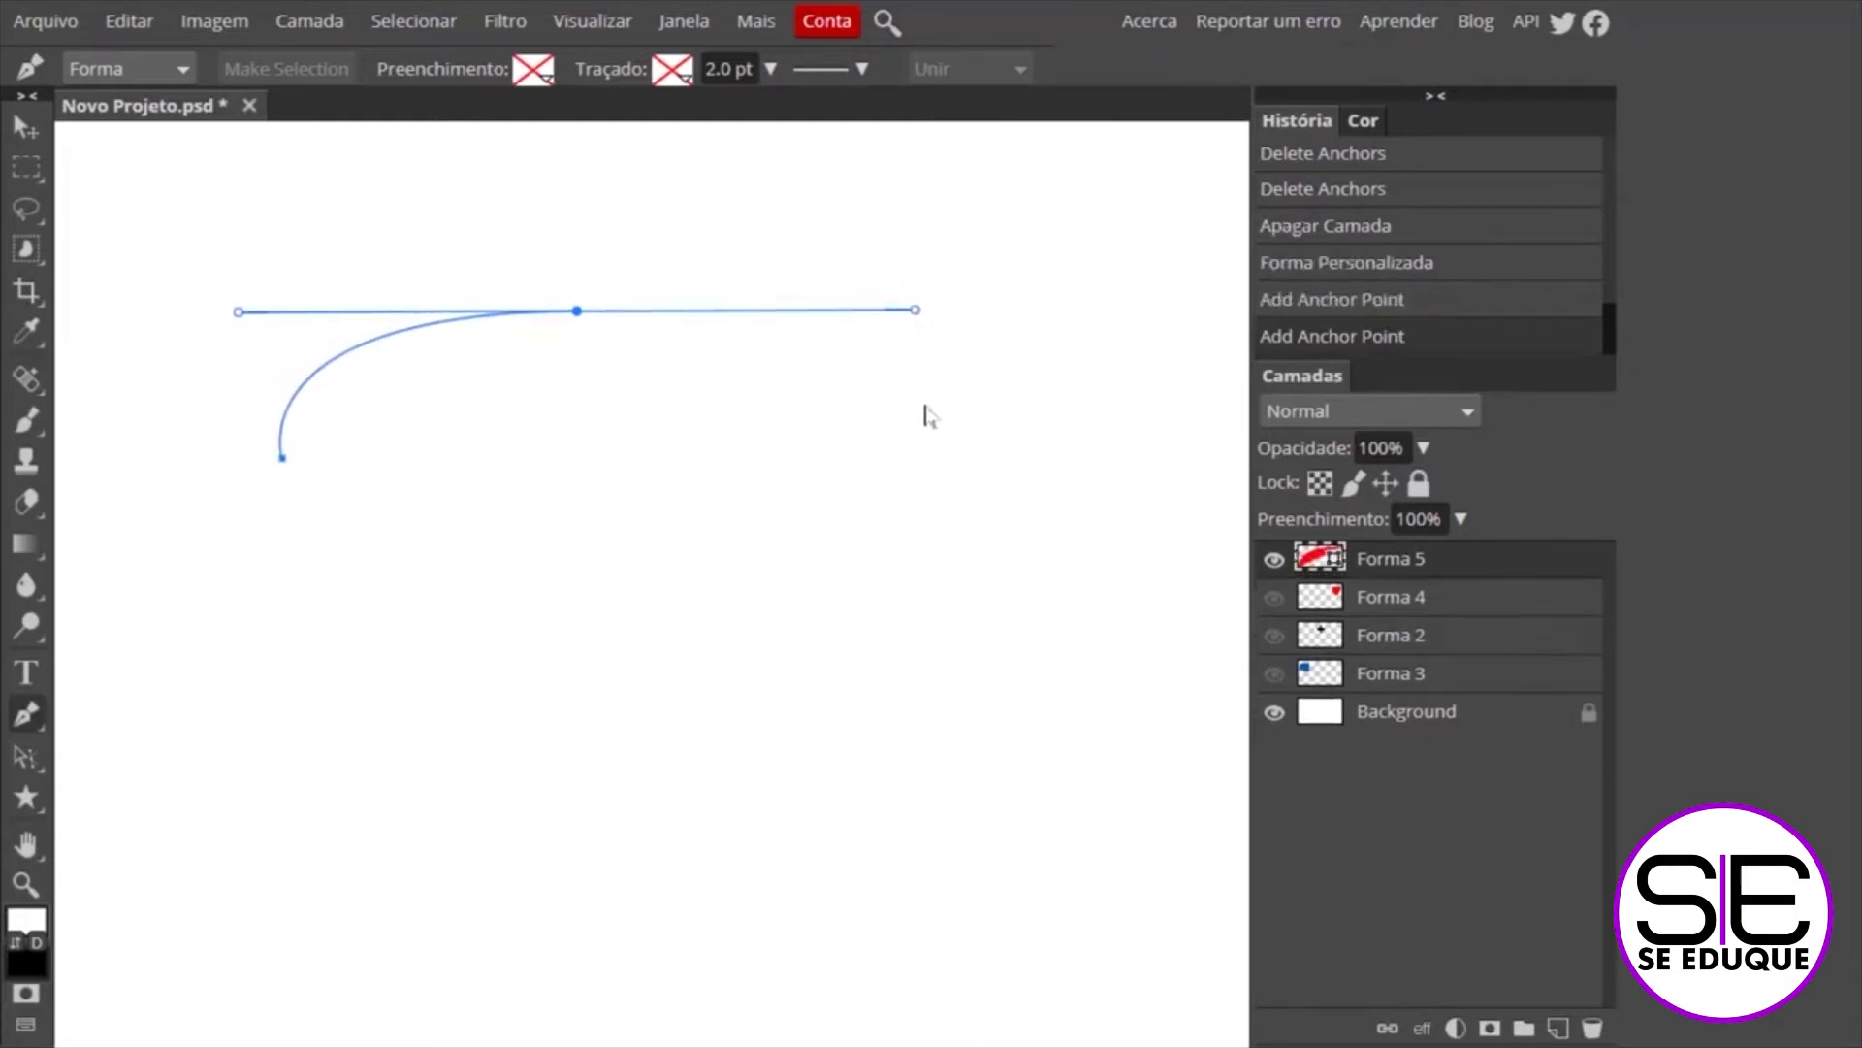
# Extend the path with curved anchors down the right side and along the bottom
pyautogui.moveTo(922, 423); pyautogui.dragTo(924, 517)
pyautogui.moveTo(920, 580); pyautogui.dragTo(920, 649)
pyautogui.click(921, 715)
pyautogui.moveTo(910, 795)
pyautogui.mouseDown()
pyautogui.moveTo(871, 829)
pyautogui.moveTo(812, 798)
pyautogui.mouseUp()
pyautogui.moveTo(300, 813); pyautogui.dragTo(255, 713)
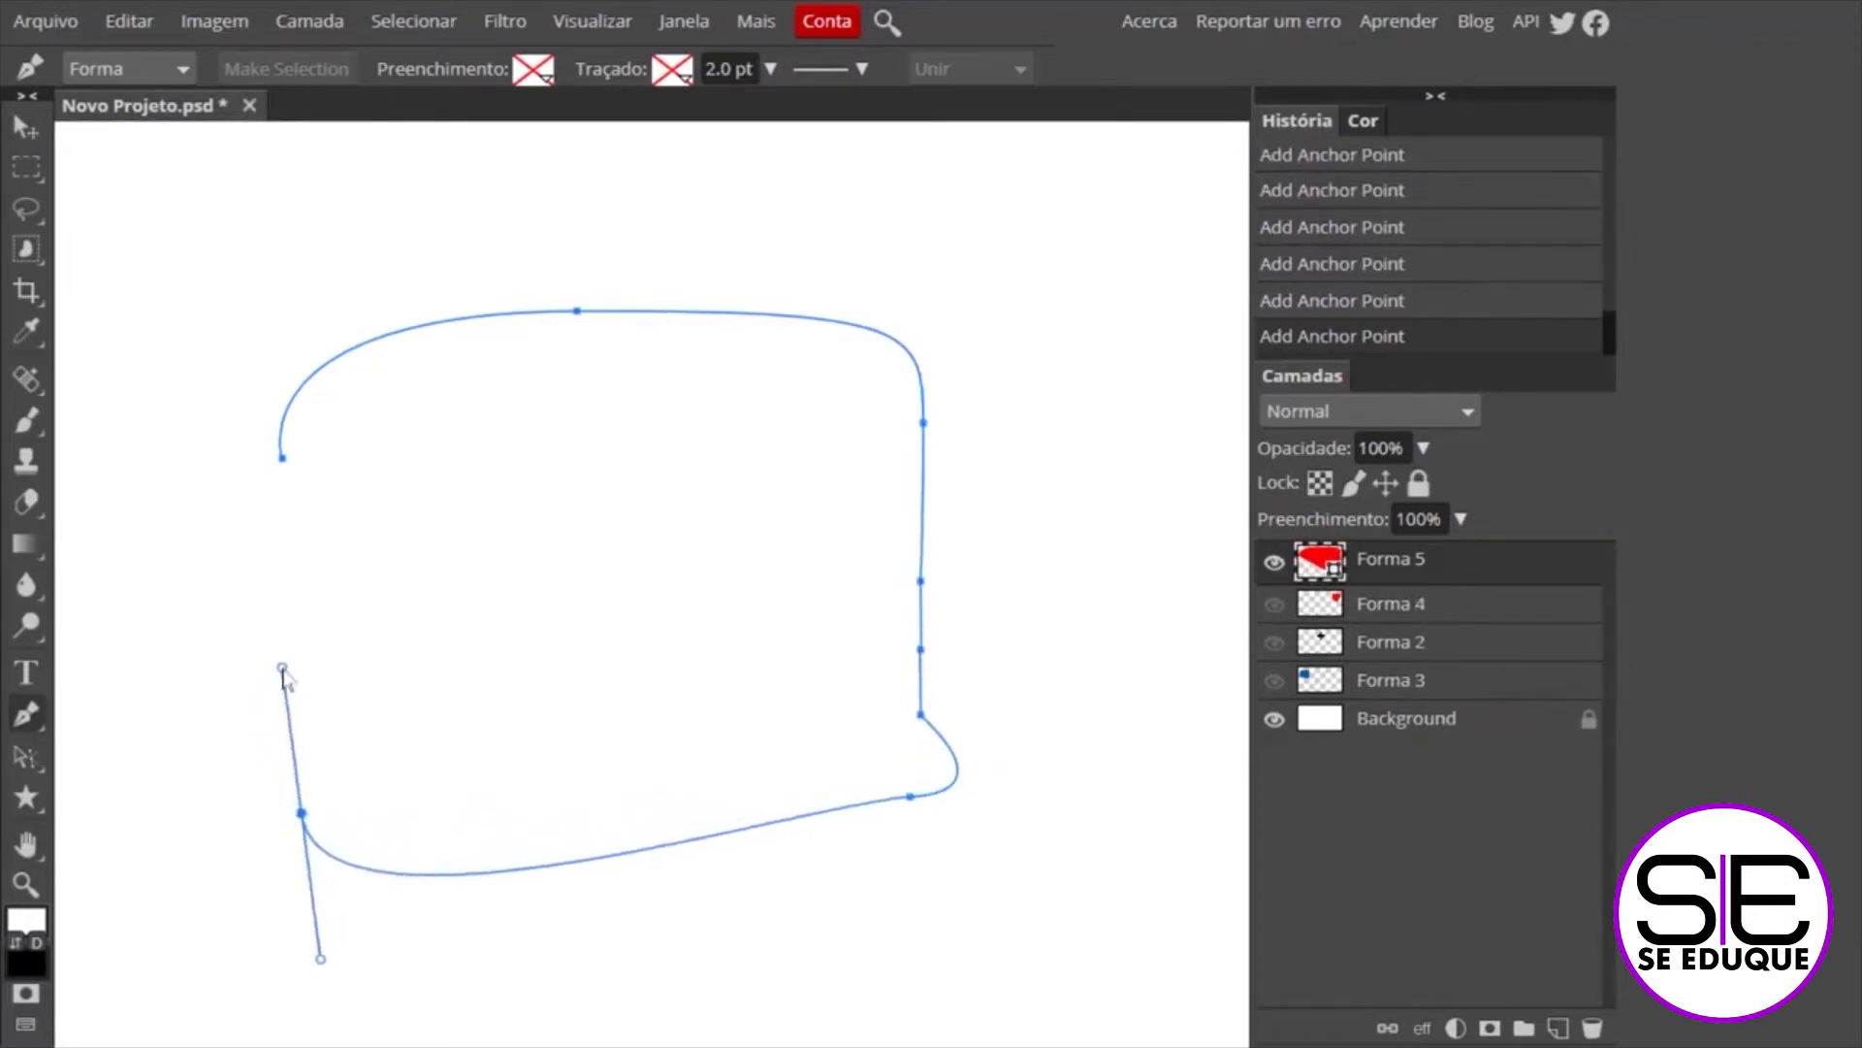
pyautogui.moveTo(255, 713); pyautogui.dragTo(278, 667)
# Curve the path up the left side with a small loop and close it at the start
pyautogui.moveTo(430, 666)
pyautogui.mouseDown()
pyautogui.moveTo(486, 660)
pyautogui.moveTo(515, 611)
pyautogui.mouseUp()
pyautogui.moveTo(427, 560); pyautogui.dragTo(380, 548)
pyautogui.click(399, 478)
pyautogui.moveTo(511, 392); pyautogui.dragTo(464, 369)
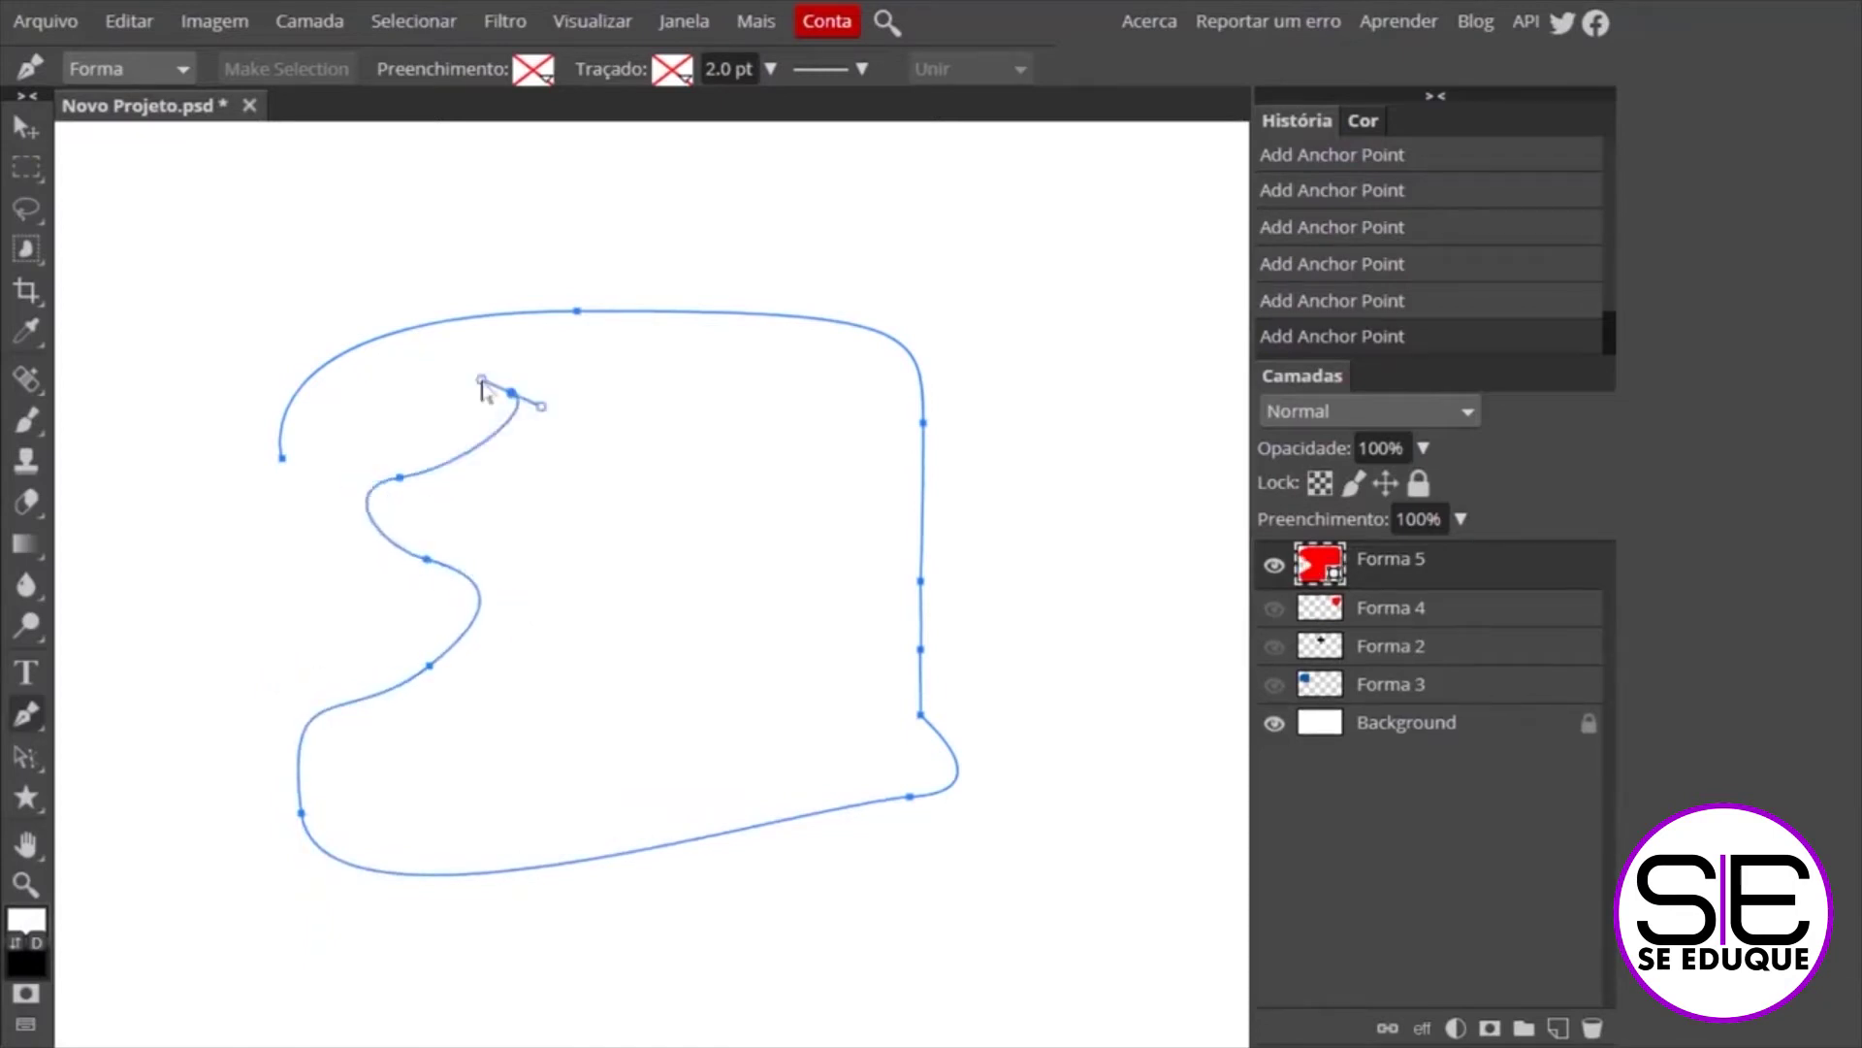
pyautogui.moveTo(302, 537); pyautogui.dragTo(246, 494)
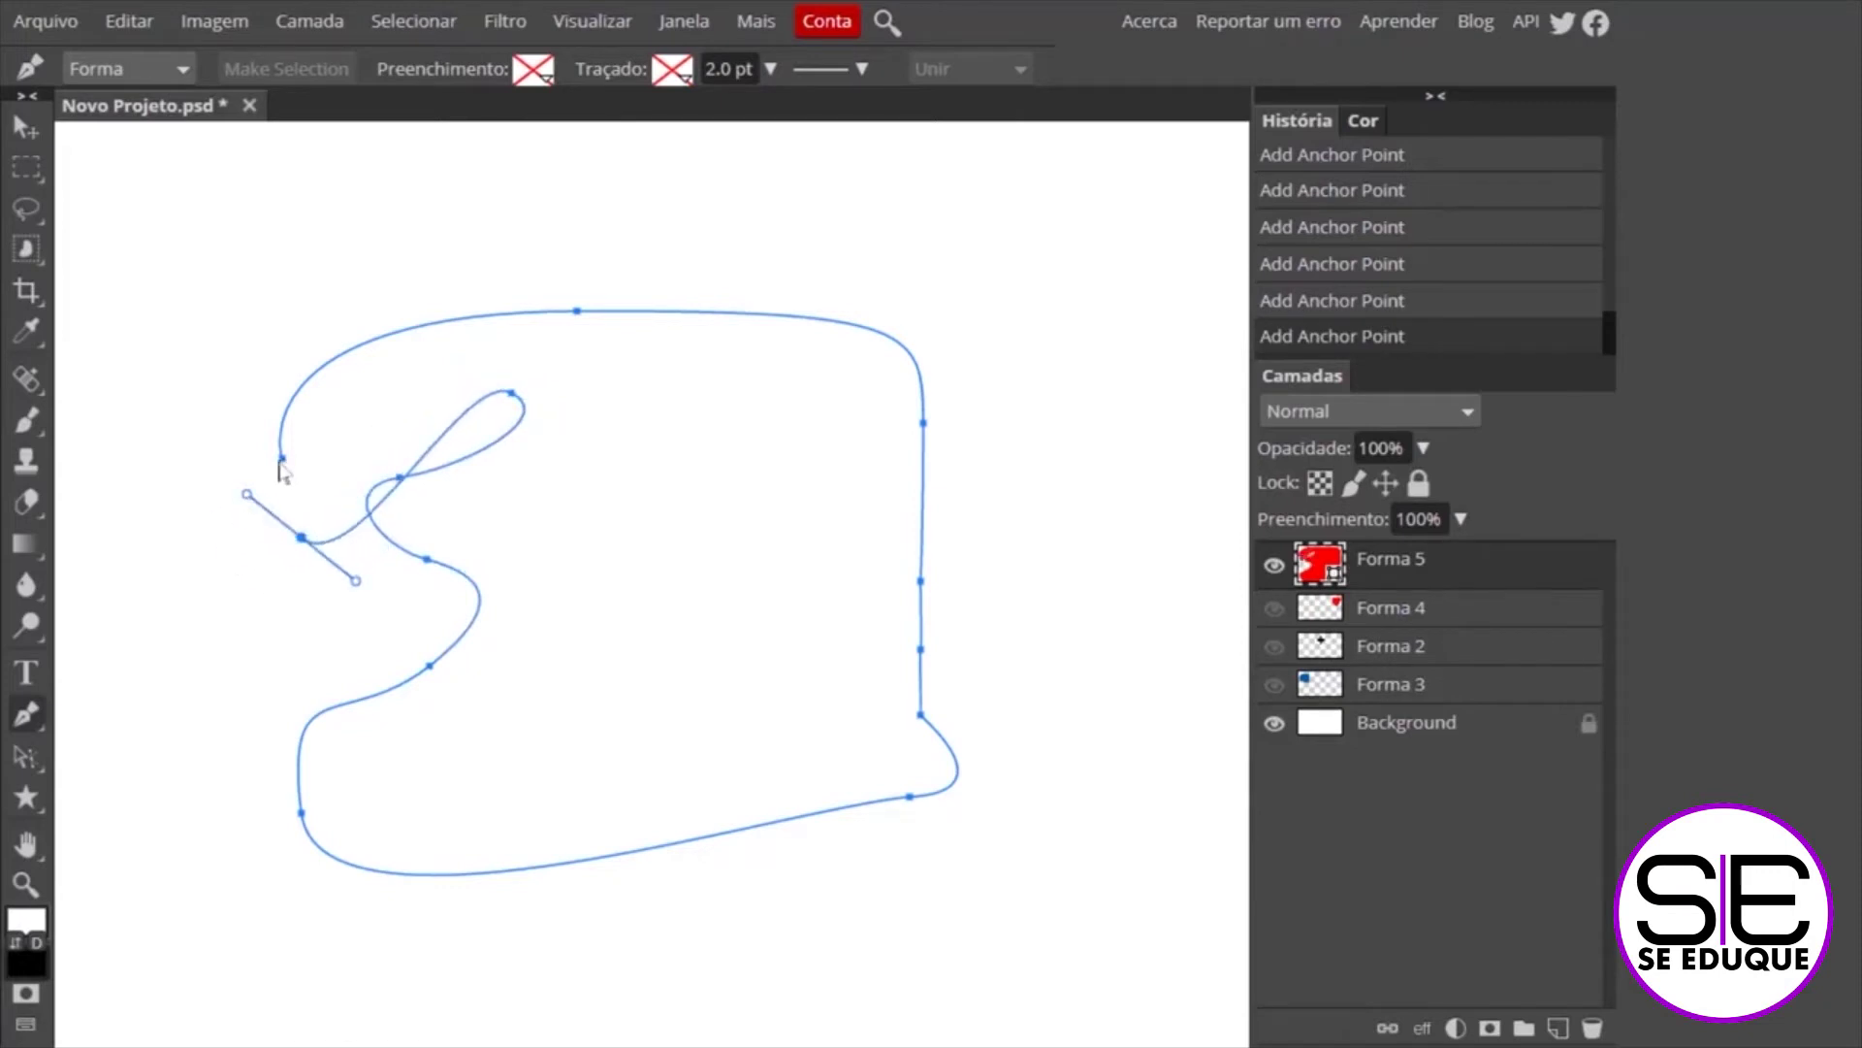
pyautogui.click(282, 459)
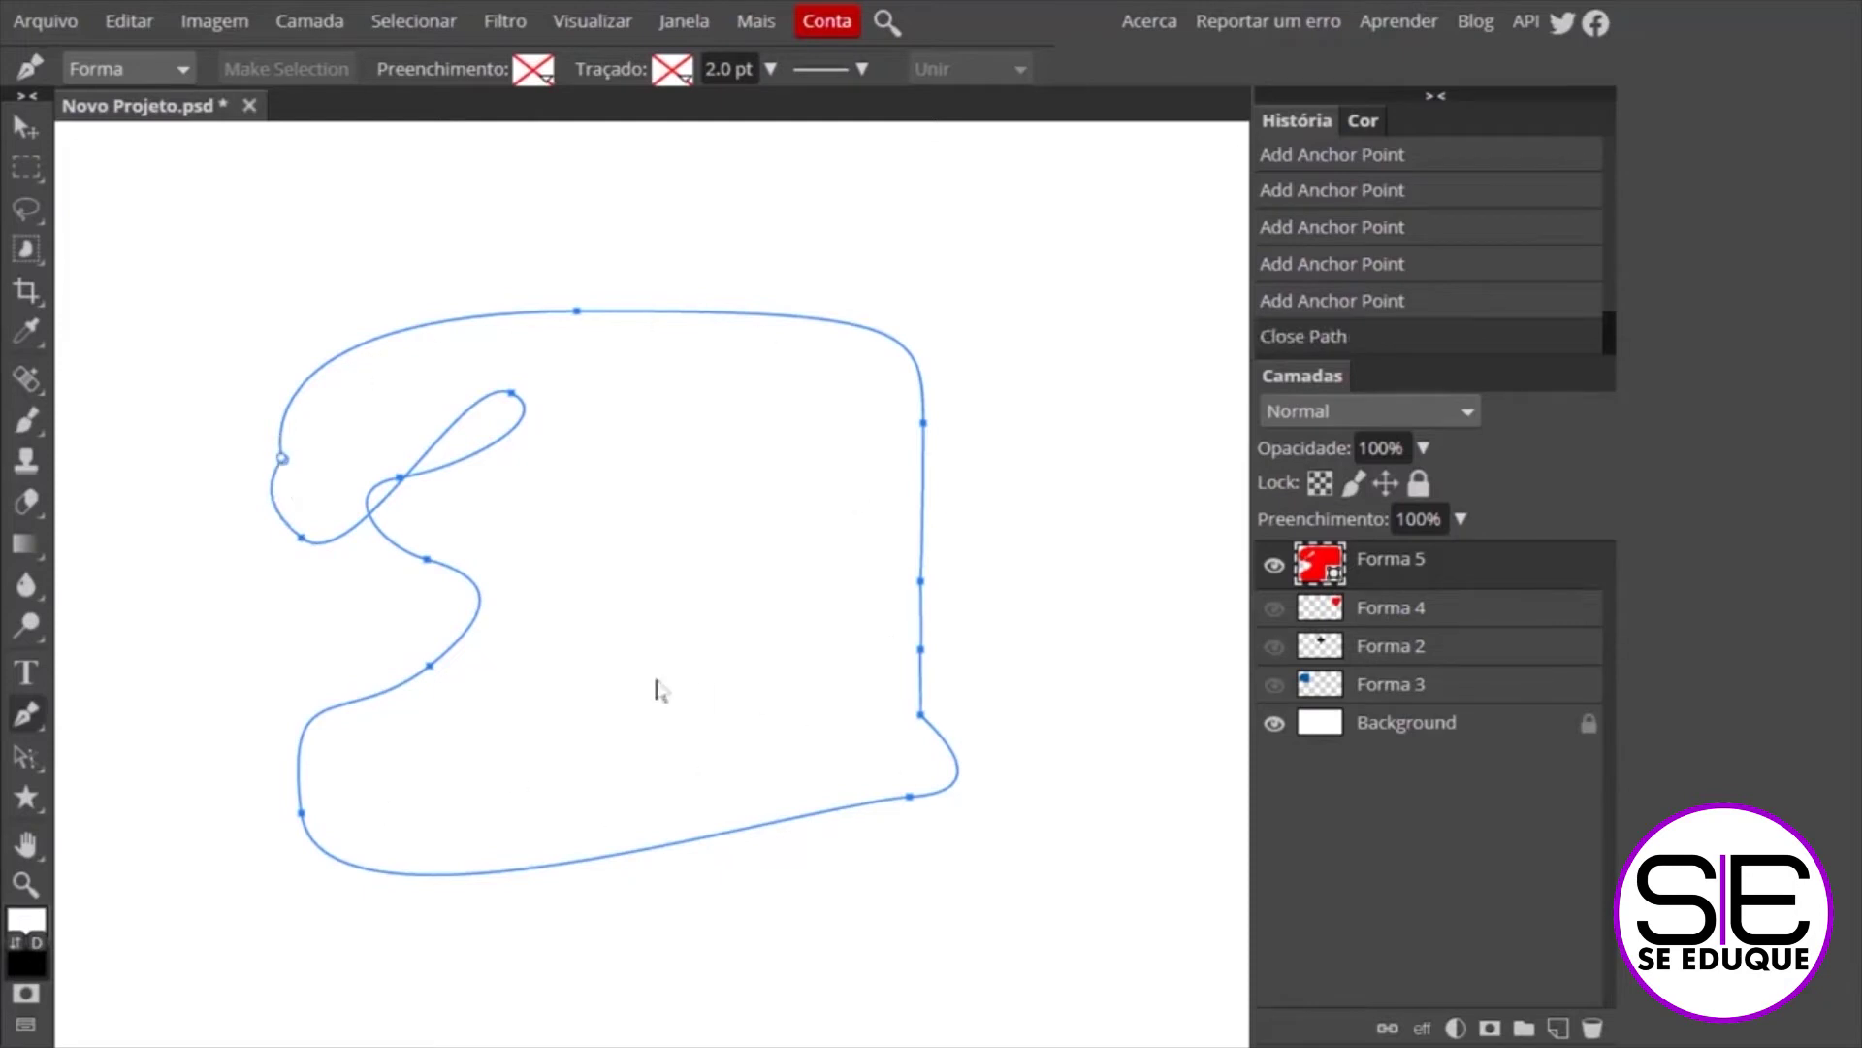
pyautogui.click(548, 88)
# Fill the blob teal and give it a 9.5 pt yellow outline
pyautogui.click(787, 123)
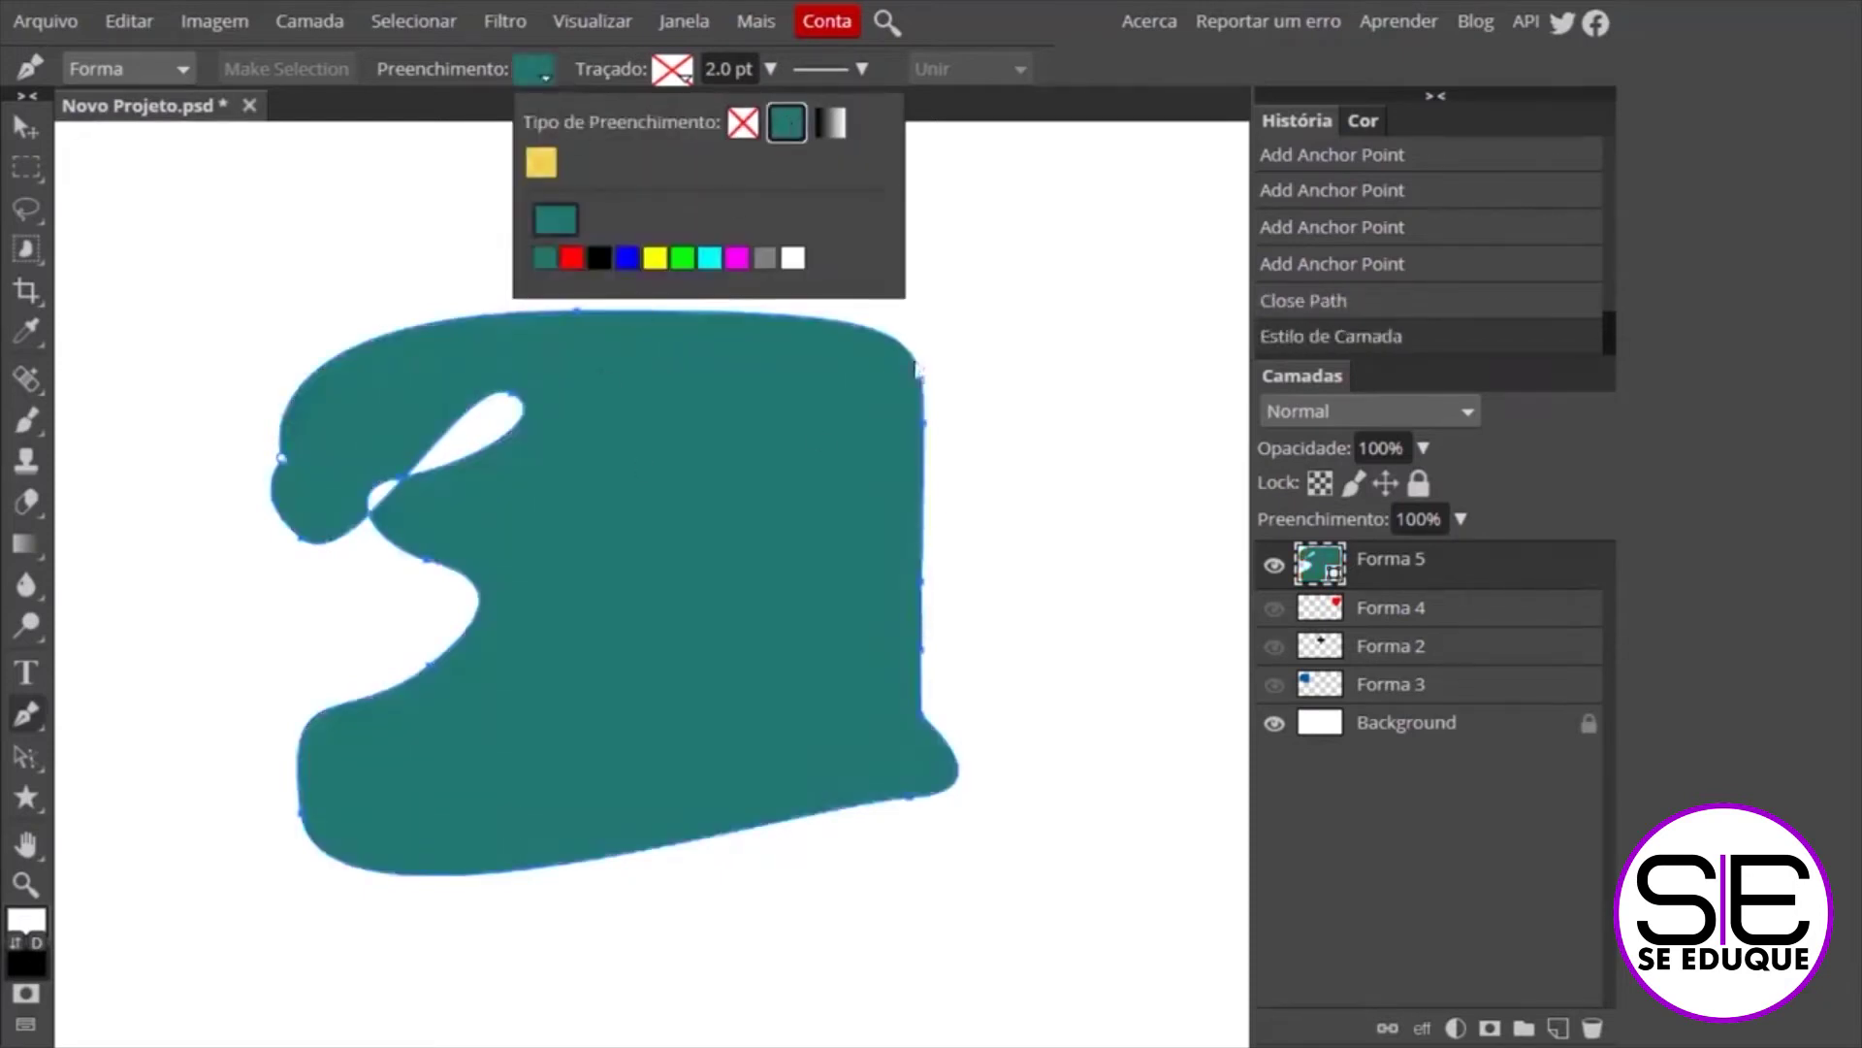
pyautogui.click(770, 69)
pyautogui.moveTo(733, 118); pyautogui.dragTo(778, 111)
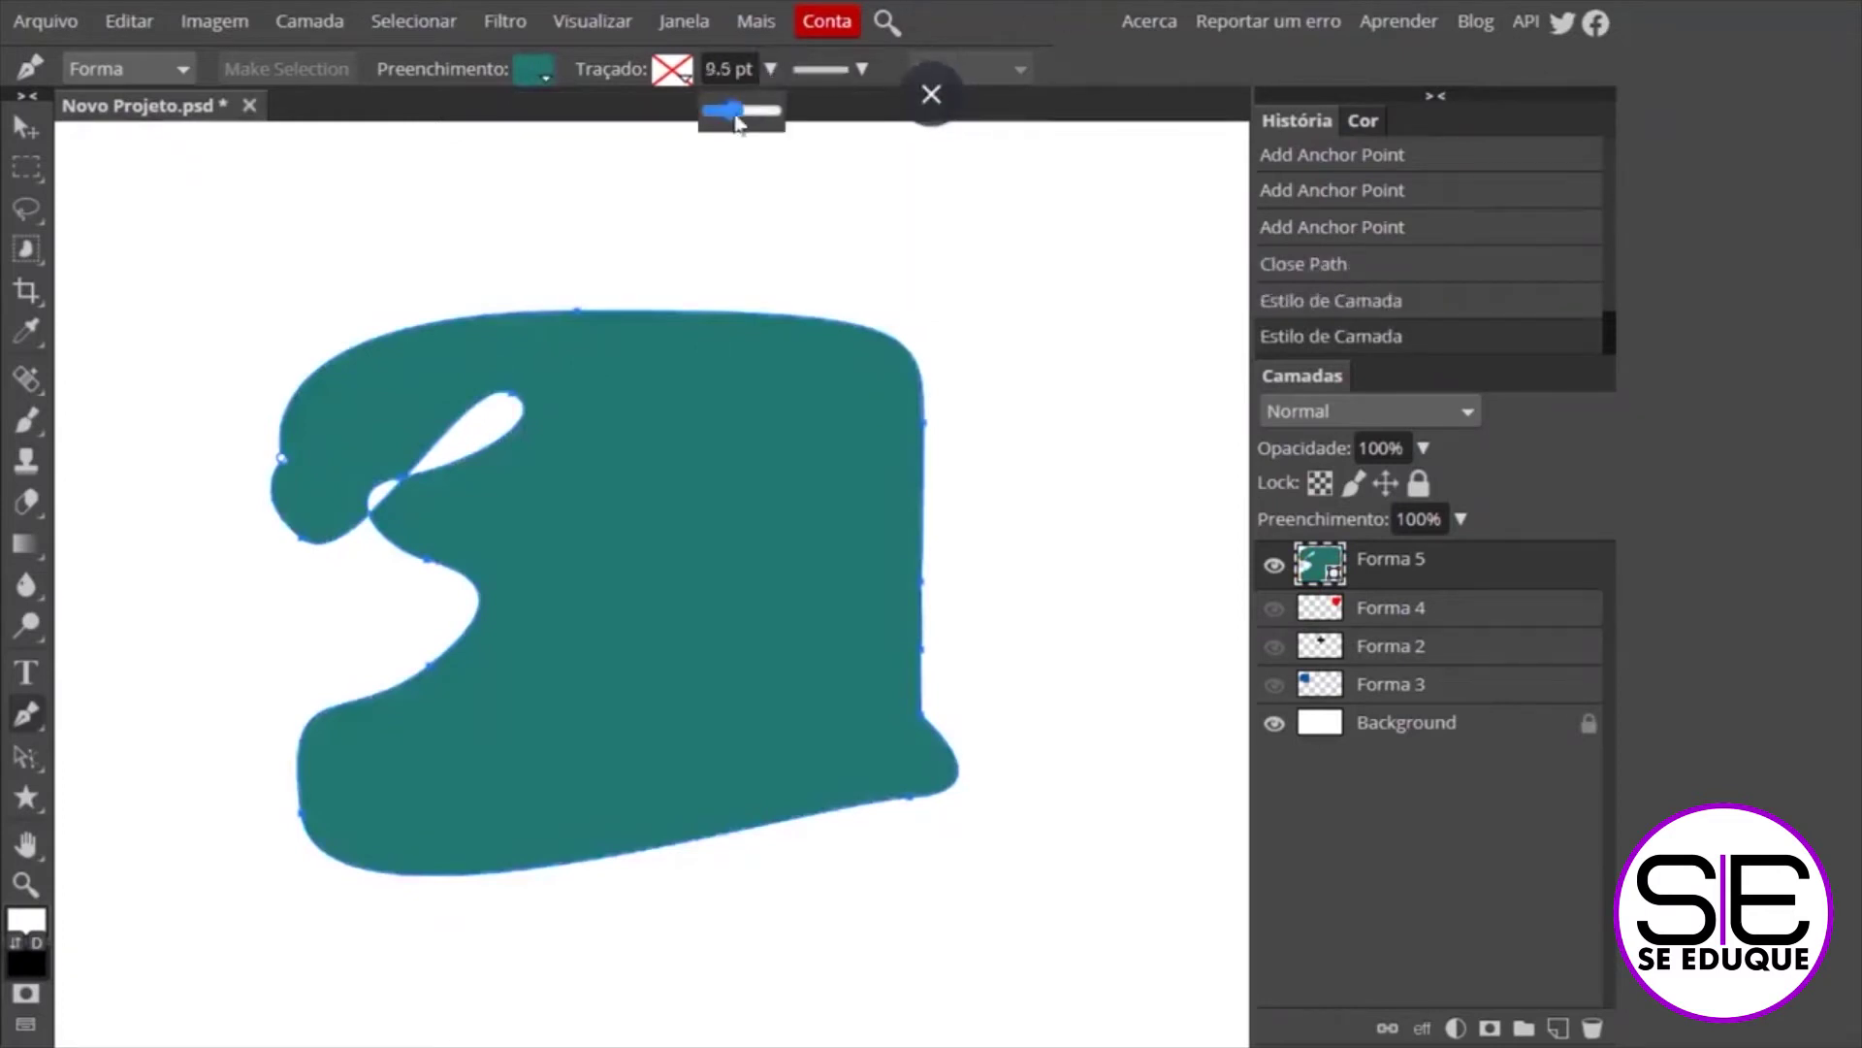
pyautogui.click(672, 70)
pyautogui.click(924, 126)
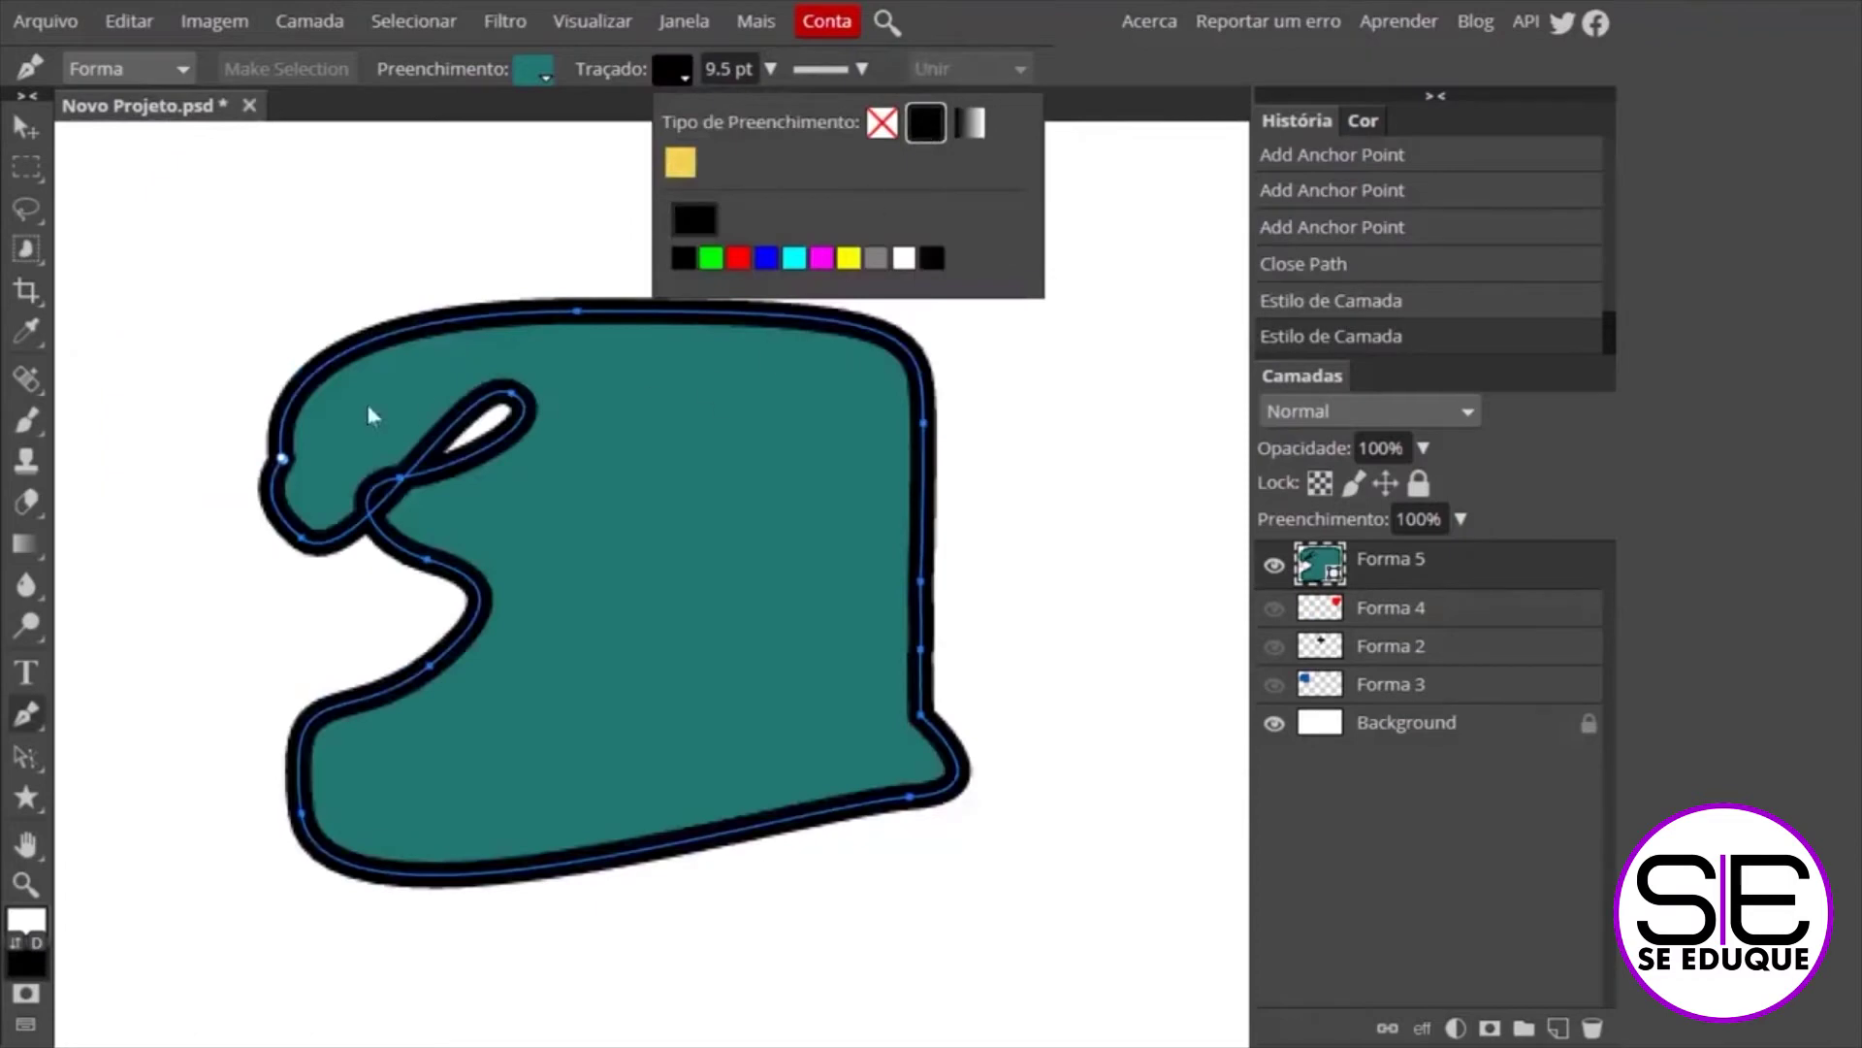
pyautogui.click(767, 259)
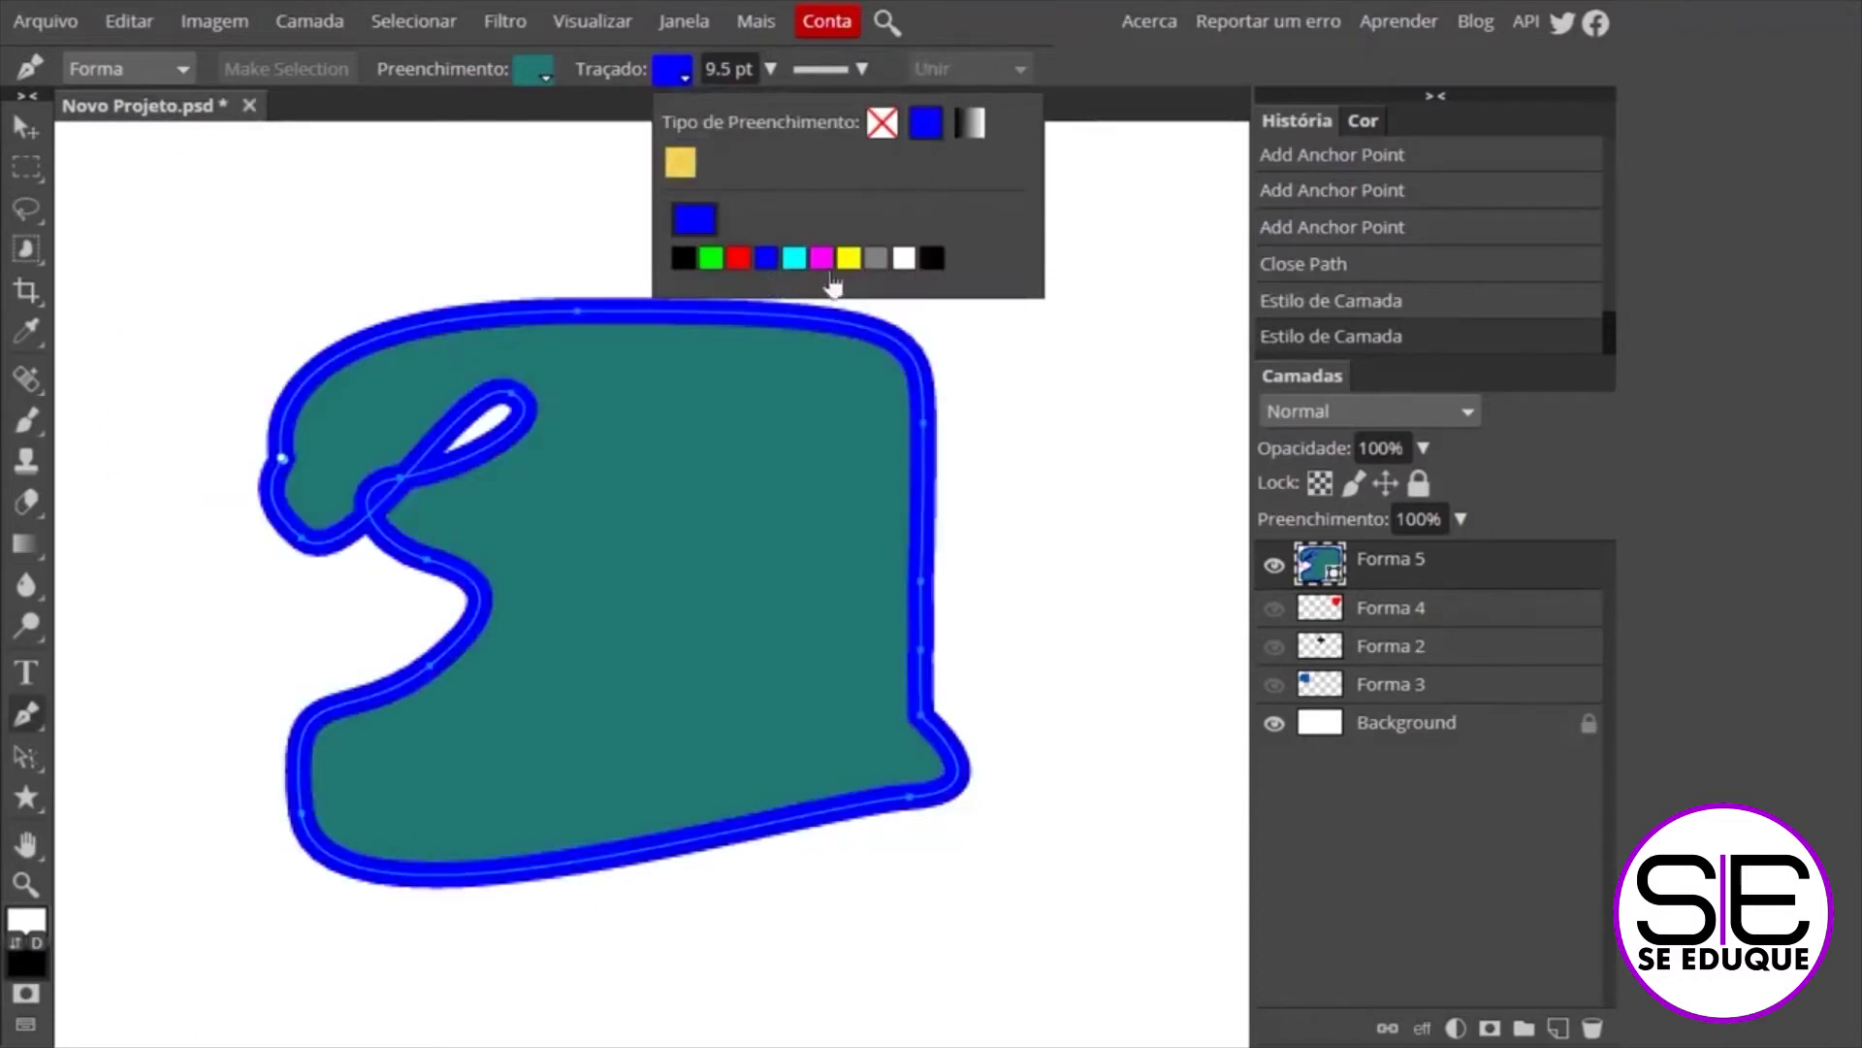
pyautogui.click(850, 260)
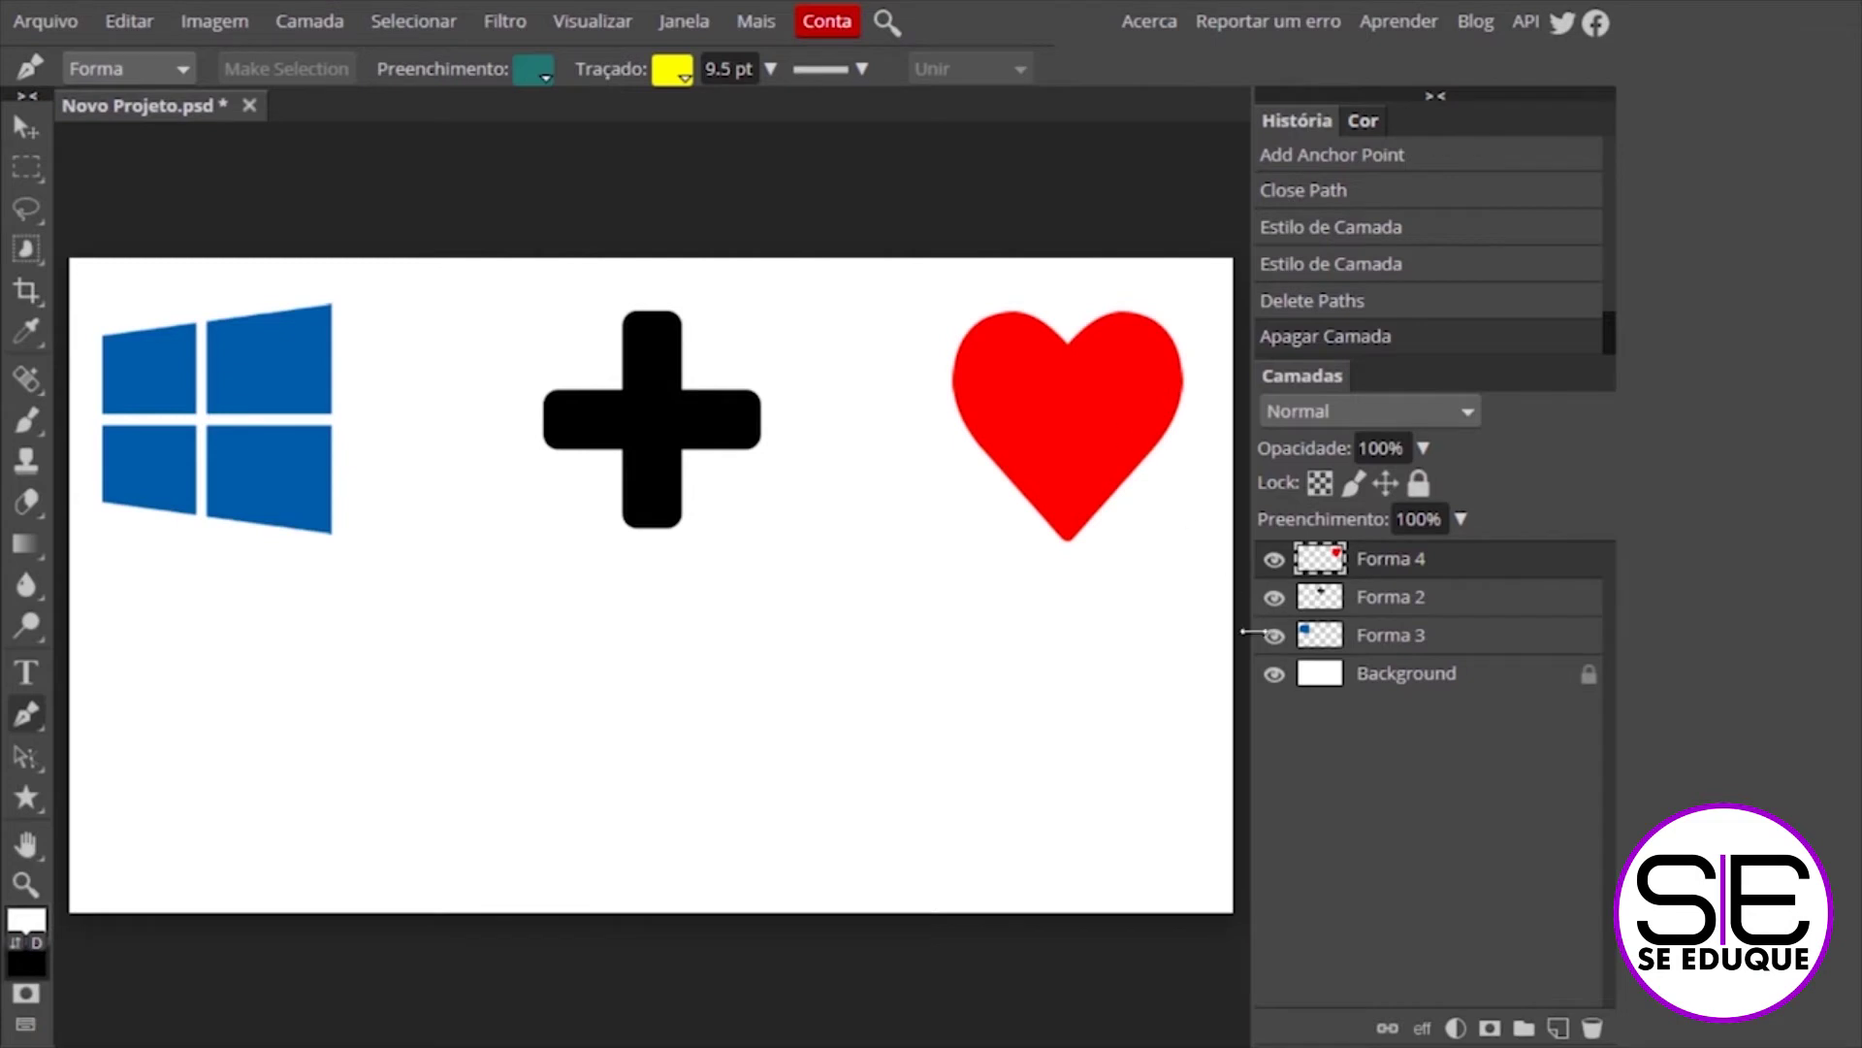
# Hide the heart layer Forma 4 and the cross layer Forma 2
pyautogui.click(1274, 559)
pyautogui.click(1273, 596)
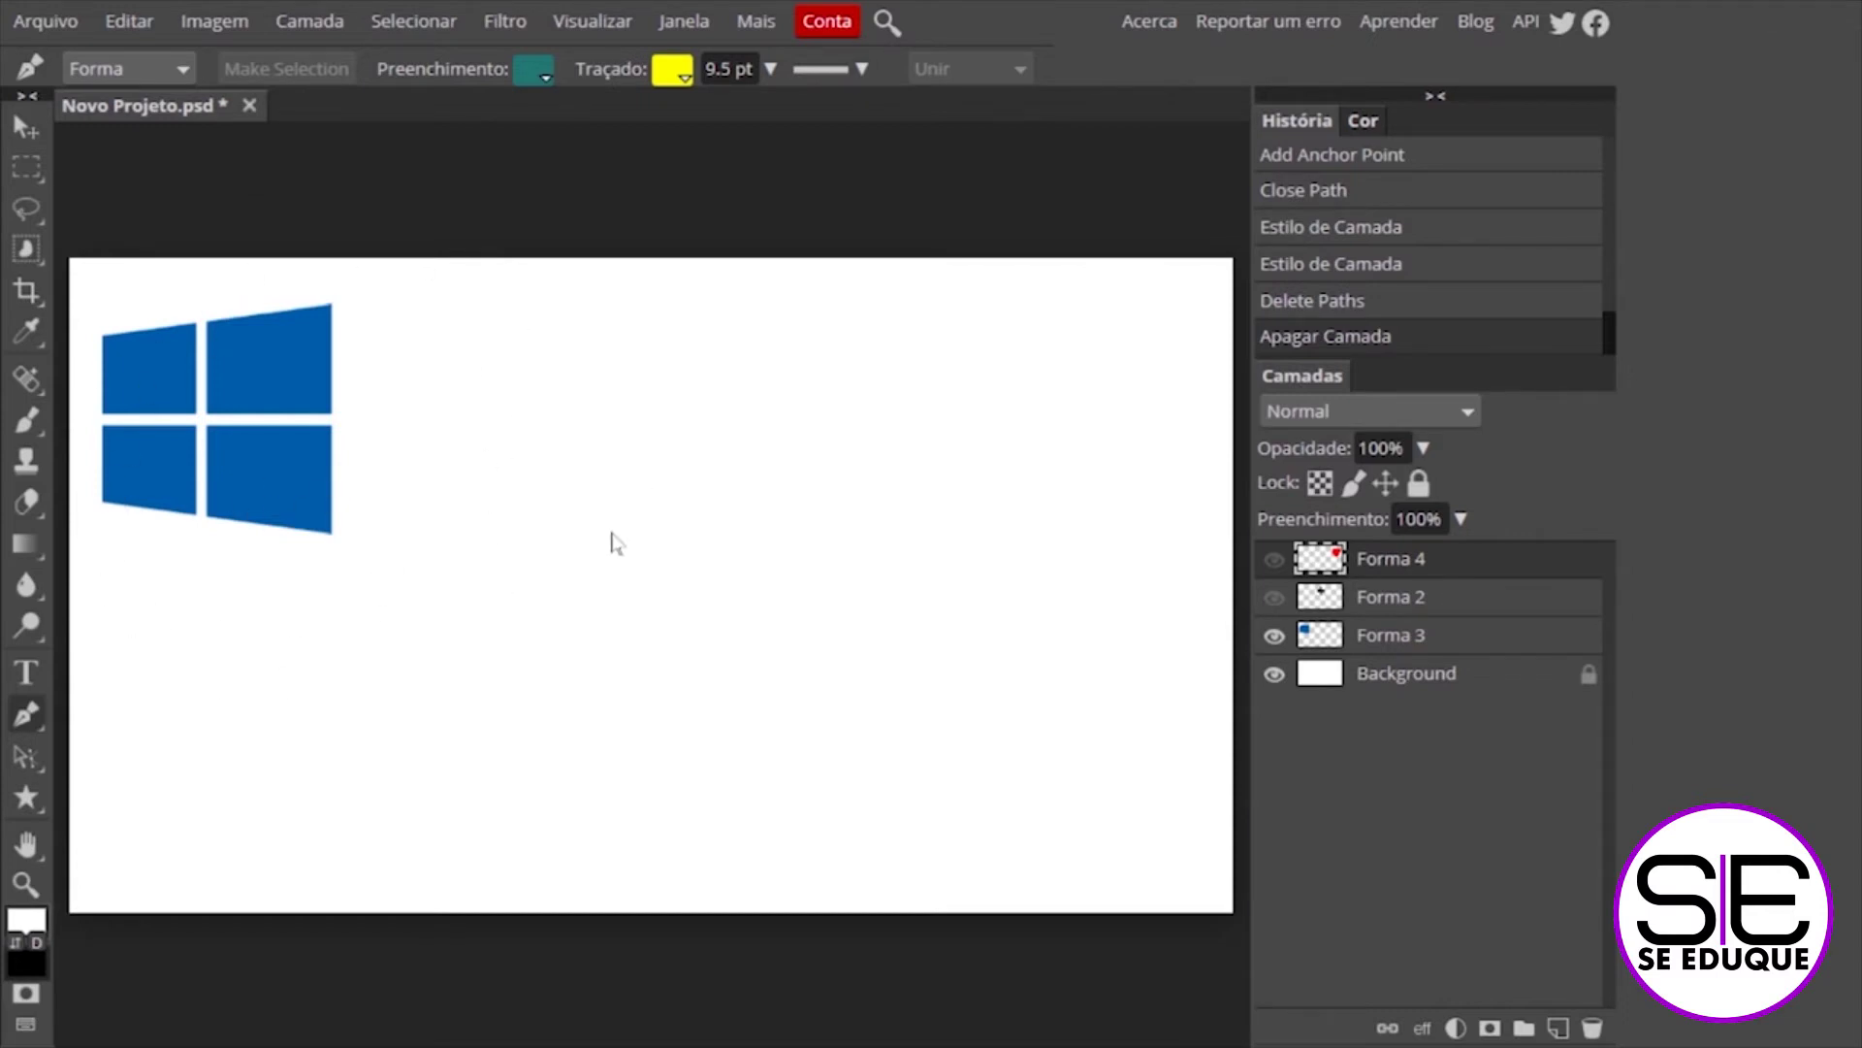
# Zoom in and pan until the blue Windows logo is centred and fills the view
pyautogui.scroll(2, 612, 542)
pyautogui.moveTo(573, 528); pyautogui.dragTo(1510, 666)
pyautogui.moveTo(1113, 494)
pyautogui.mouseDown()
pyautogui.moveTo(1184, 756)
pyautogui.moveTo(1200, 680)
pyautogui.mouseUp()
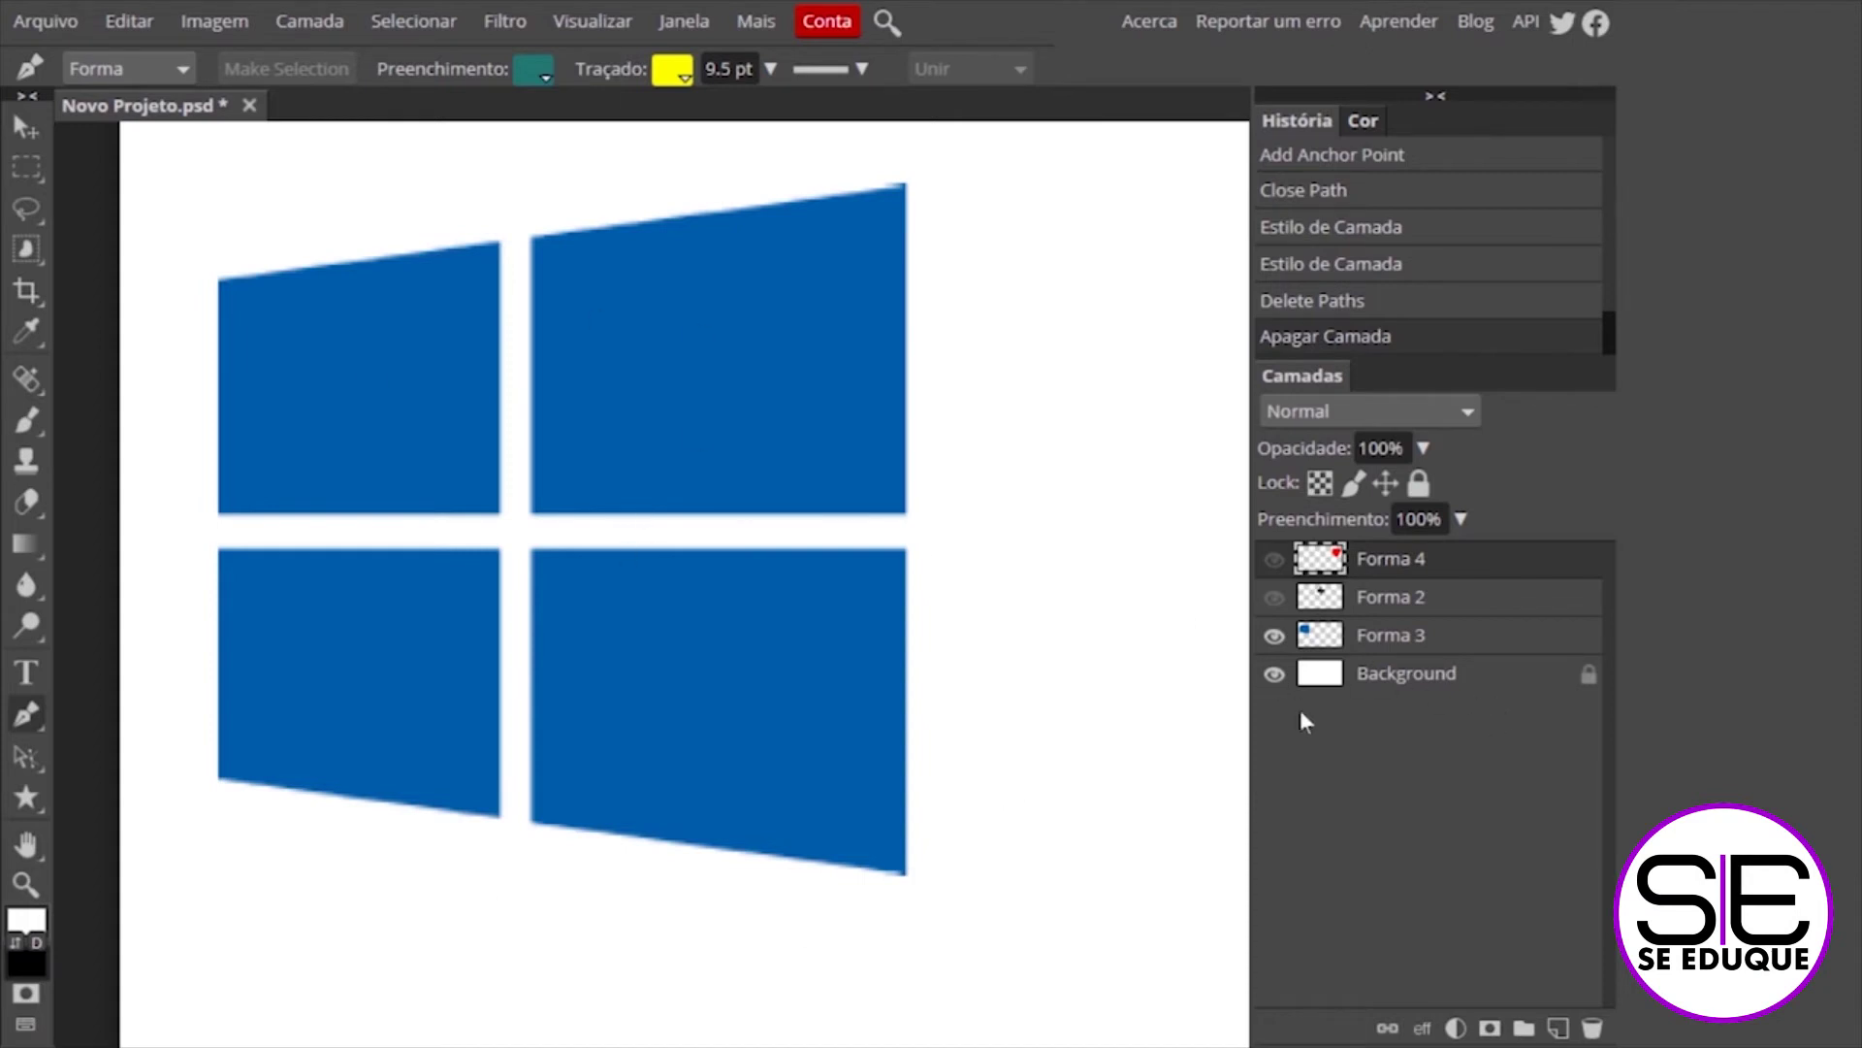
# Rename layer Forma 3 to 'LOGO WINDOWS'
pyautogui.doubleClick(1389, 636)
pyautogui.write('LOGO')
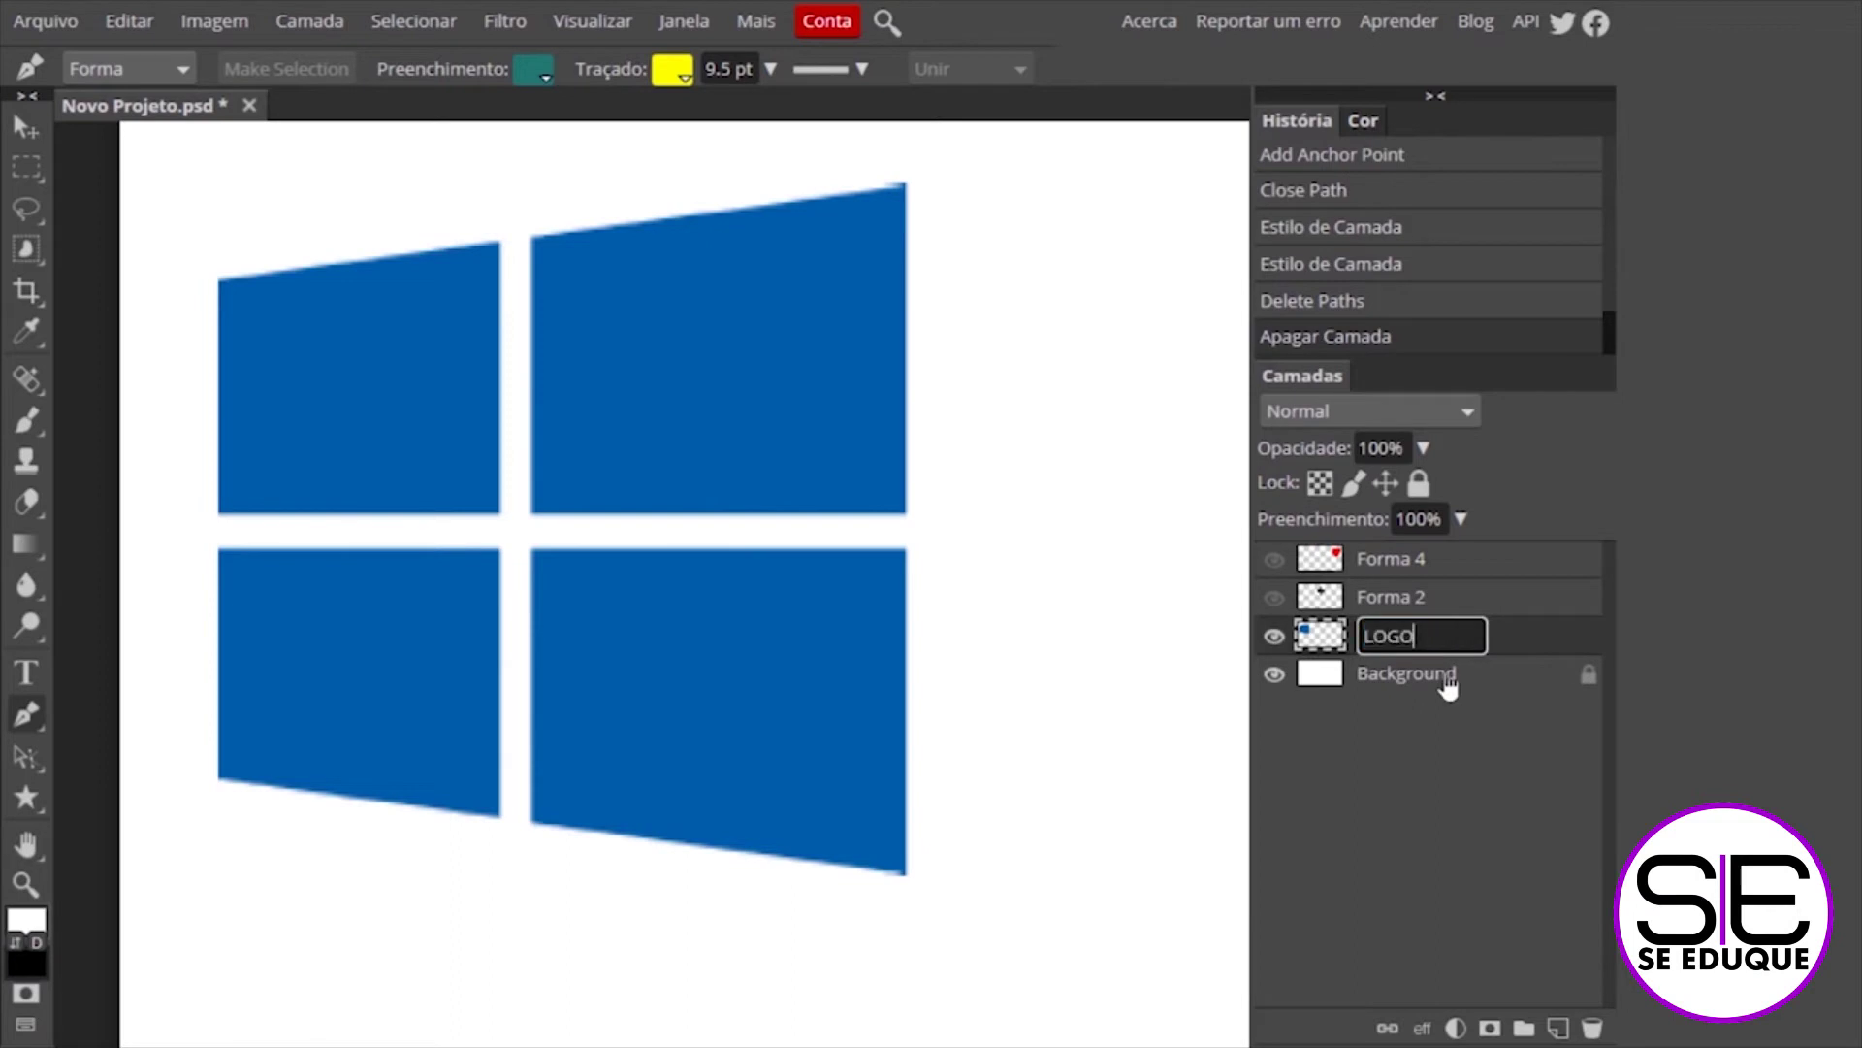
pyautogui.write(' WINDOWS')
pyautogui.press('Return')
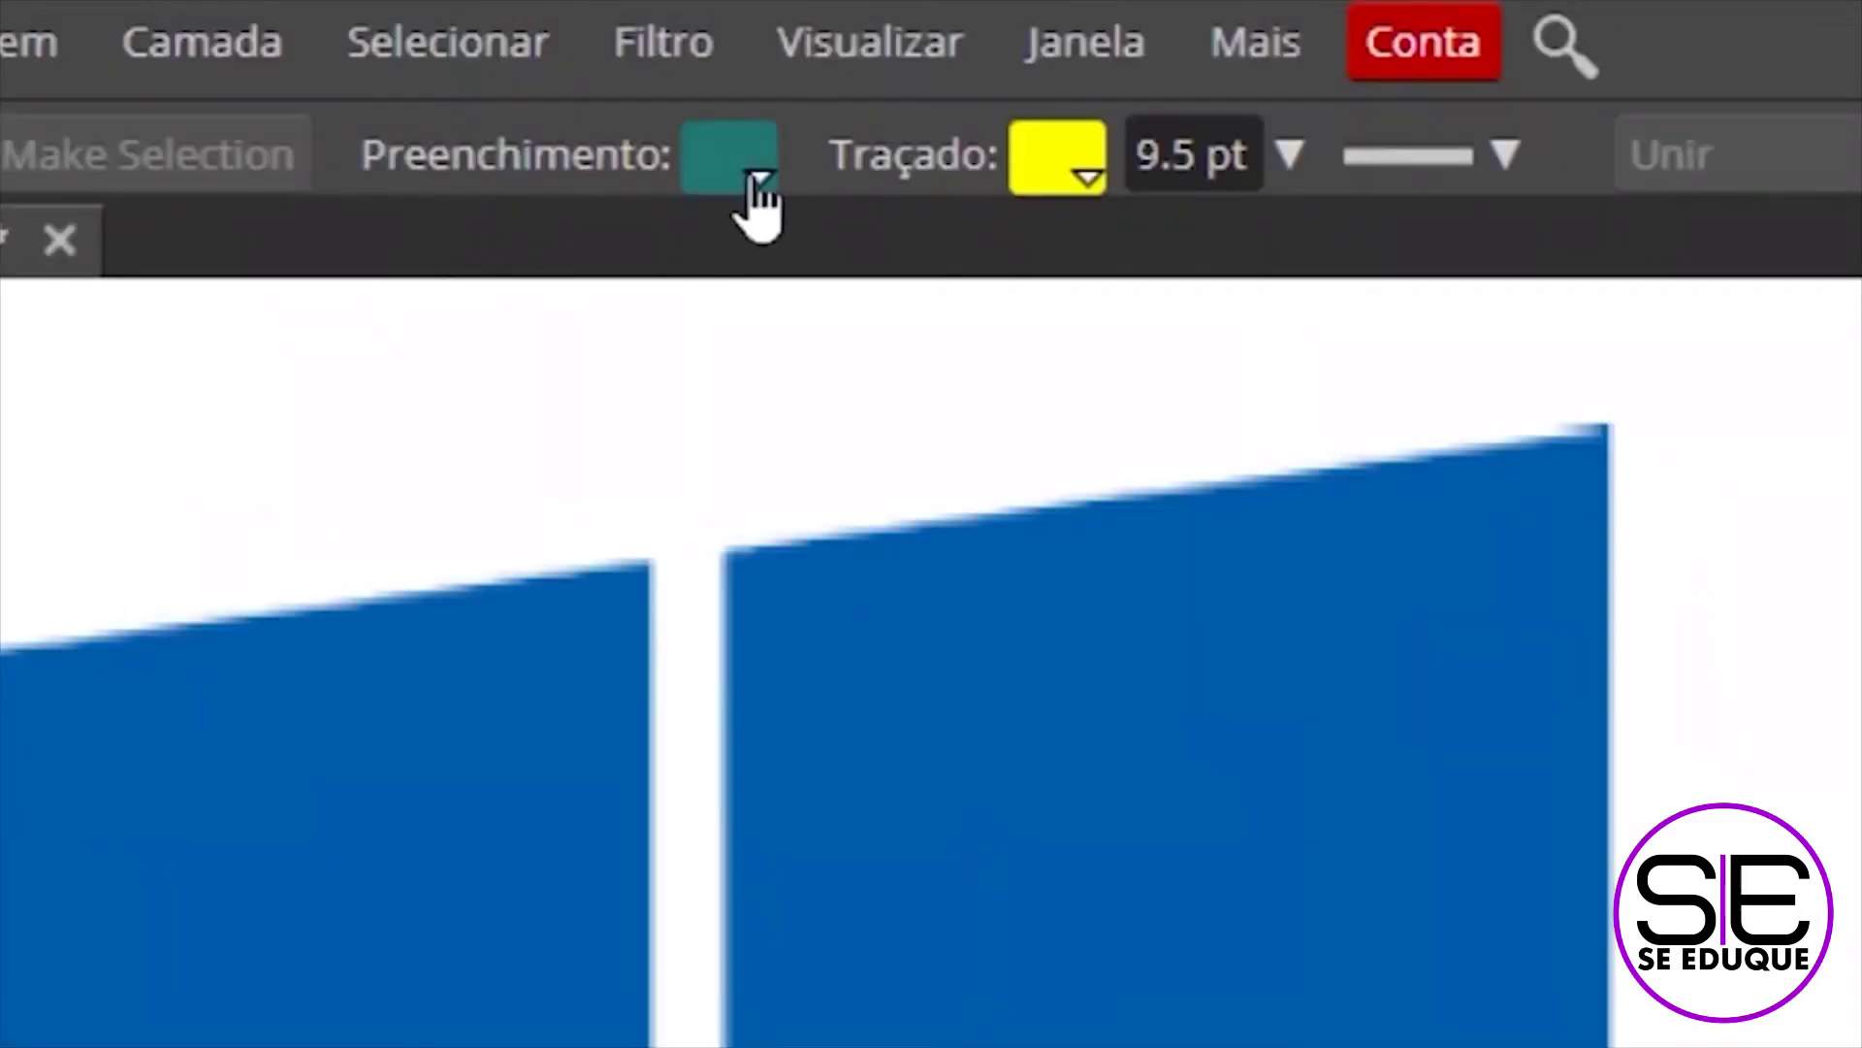
# Set new shapes to no fill and a solid black 1 pt outline, zoomed onto the upper panes
pyautogui.click(766, 196)
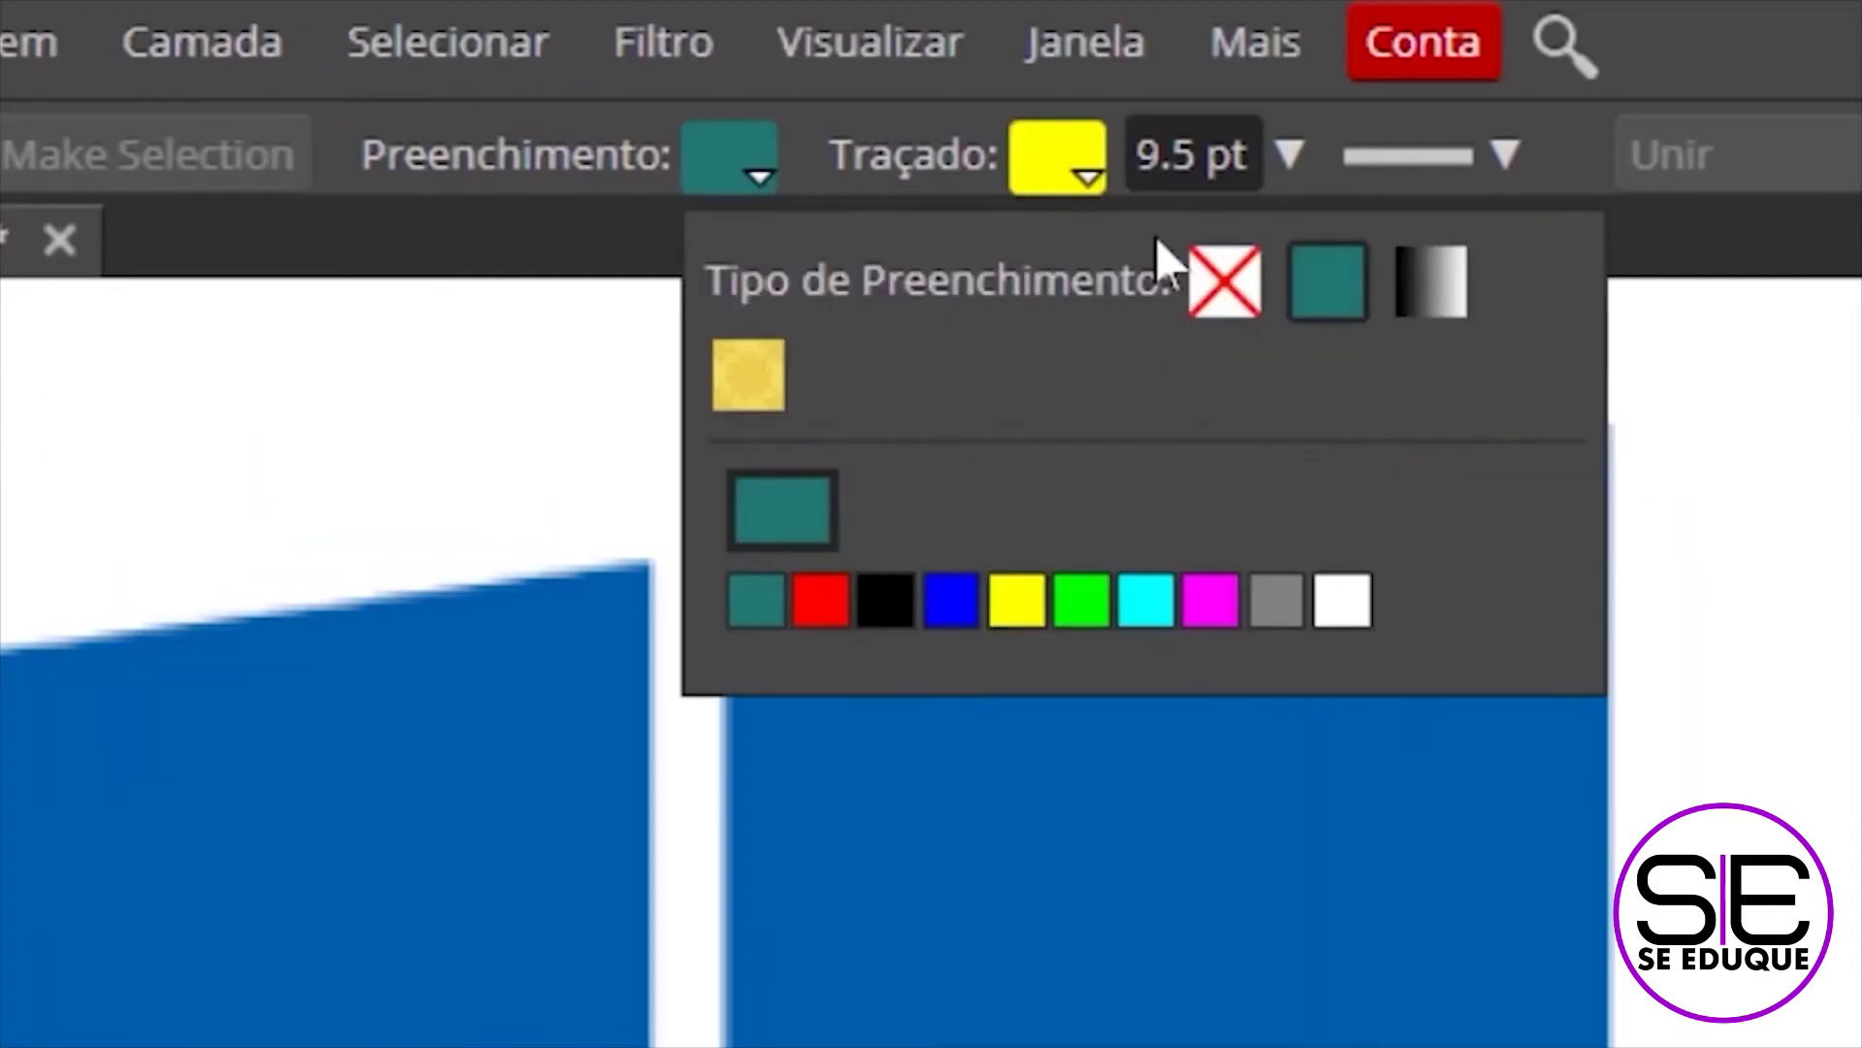
pyautogui.click(1252, 295)
pyautogui.click(1084, 180)
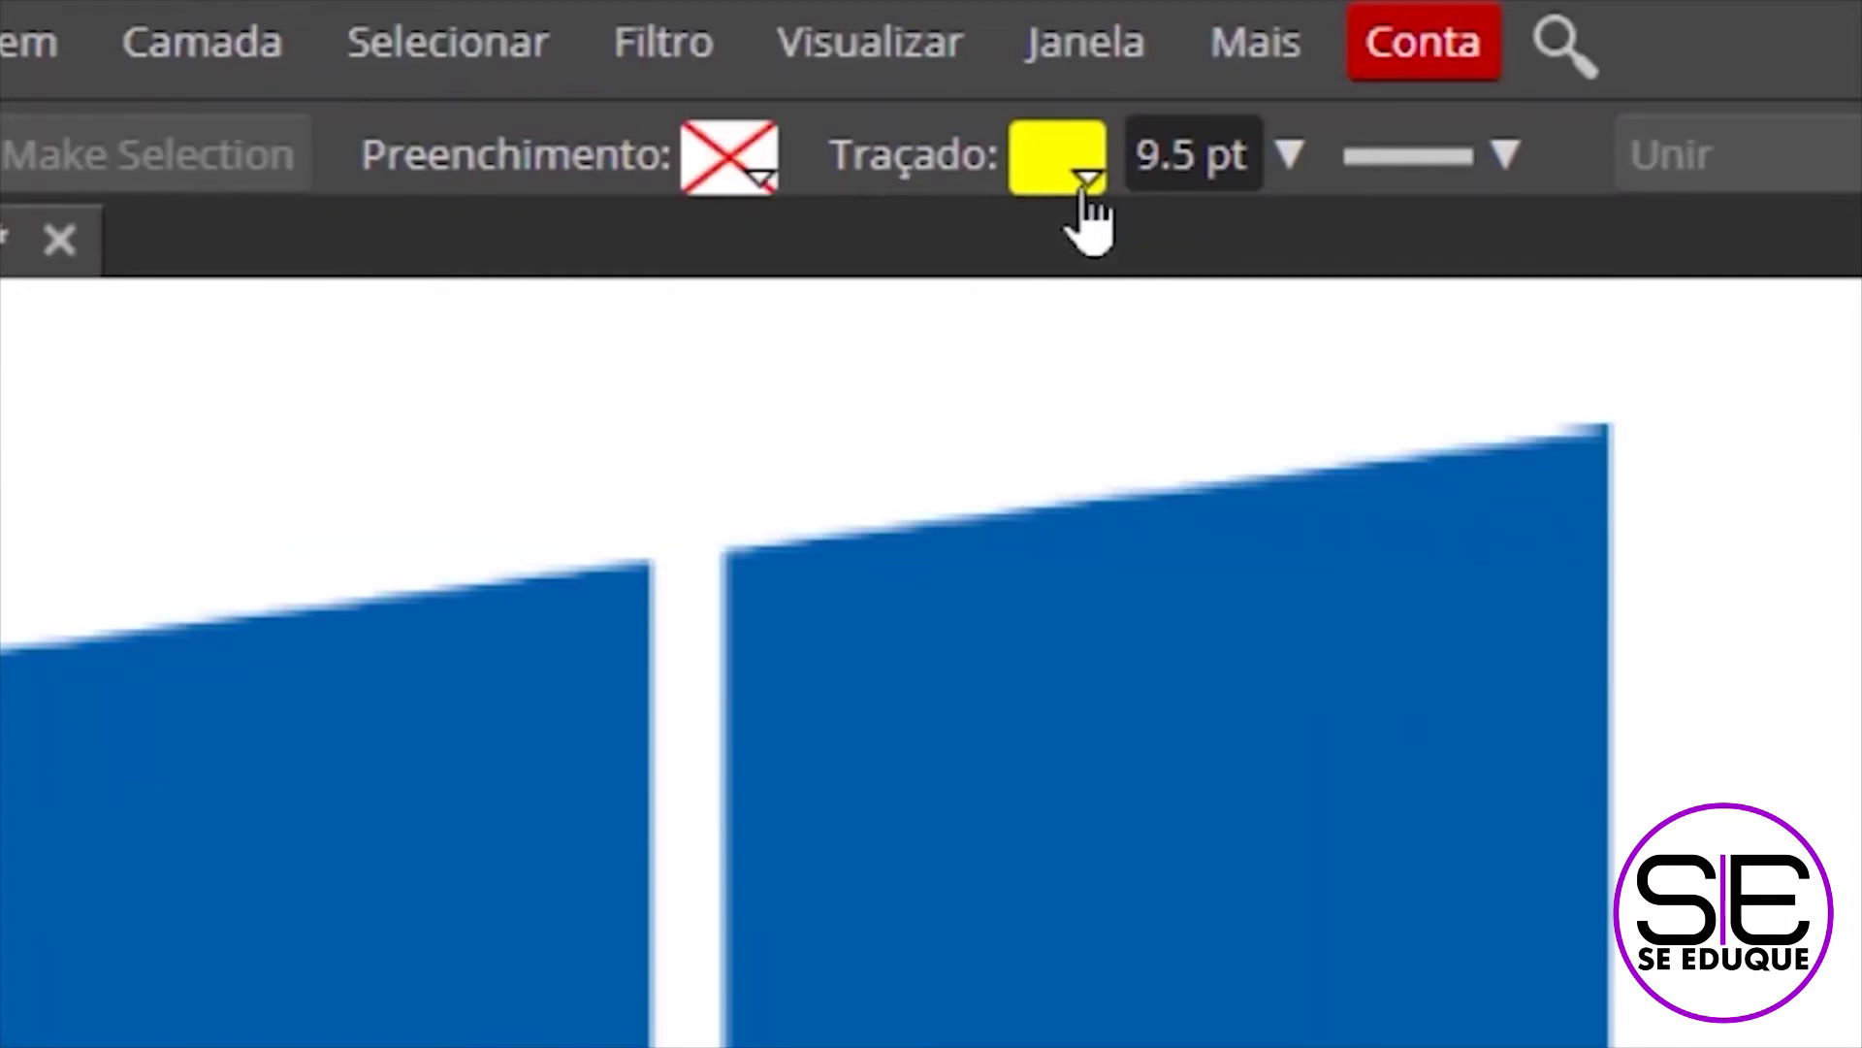
pyautogui.click(1149, 601)
pyautogui.click(1205, 155)
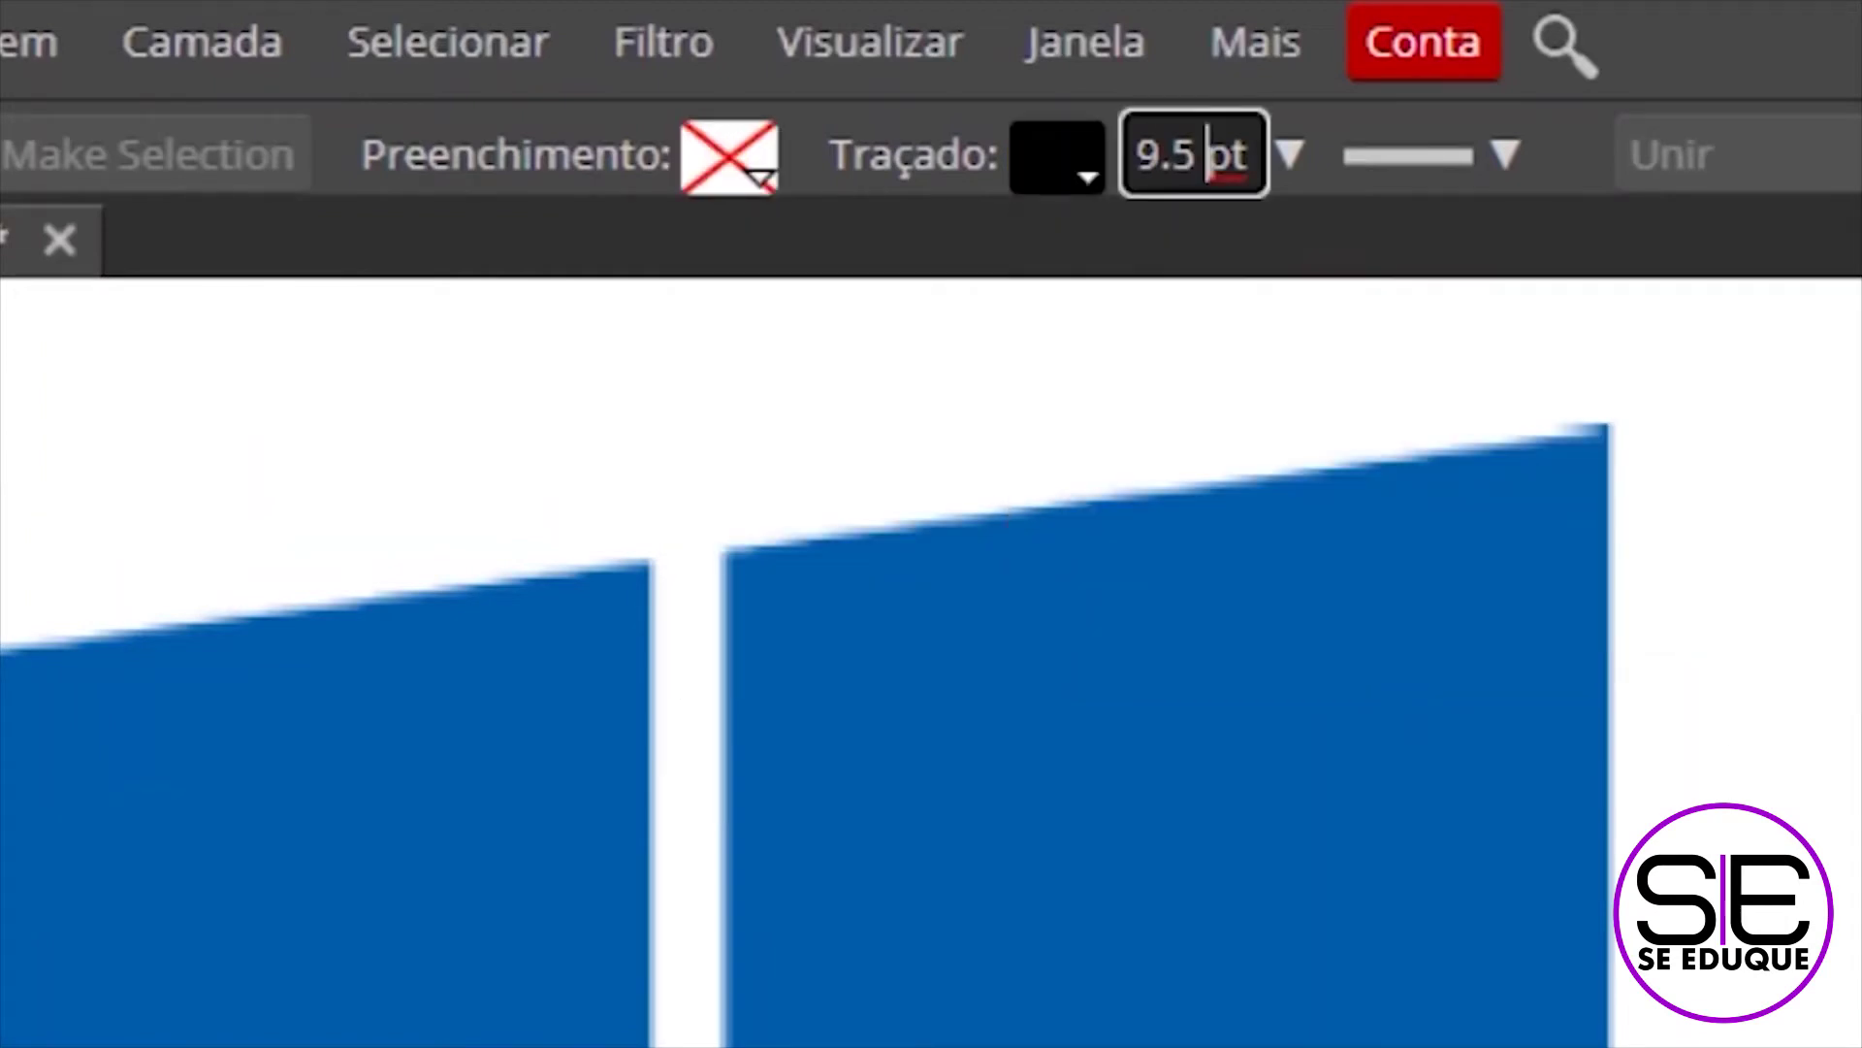
pyautogui.moveTo(1248, 157); pyautogui.dragTo(1099, 204)
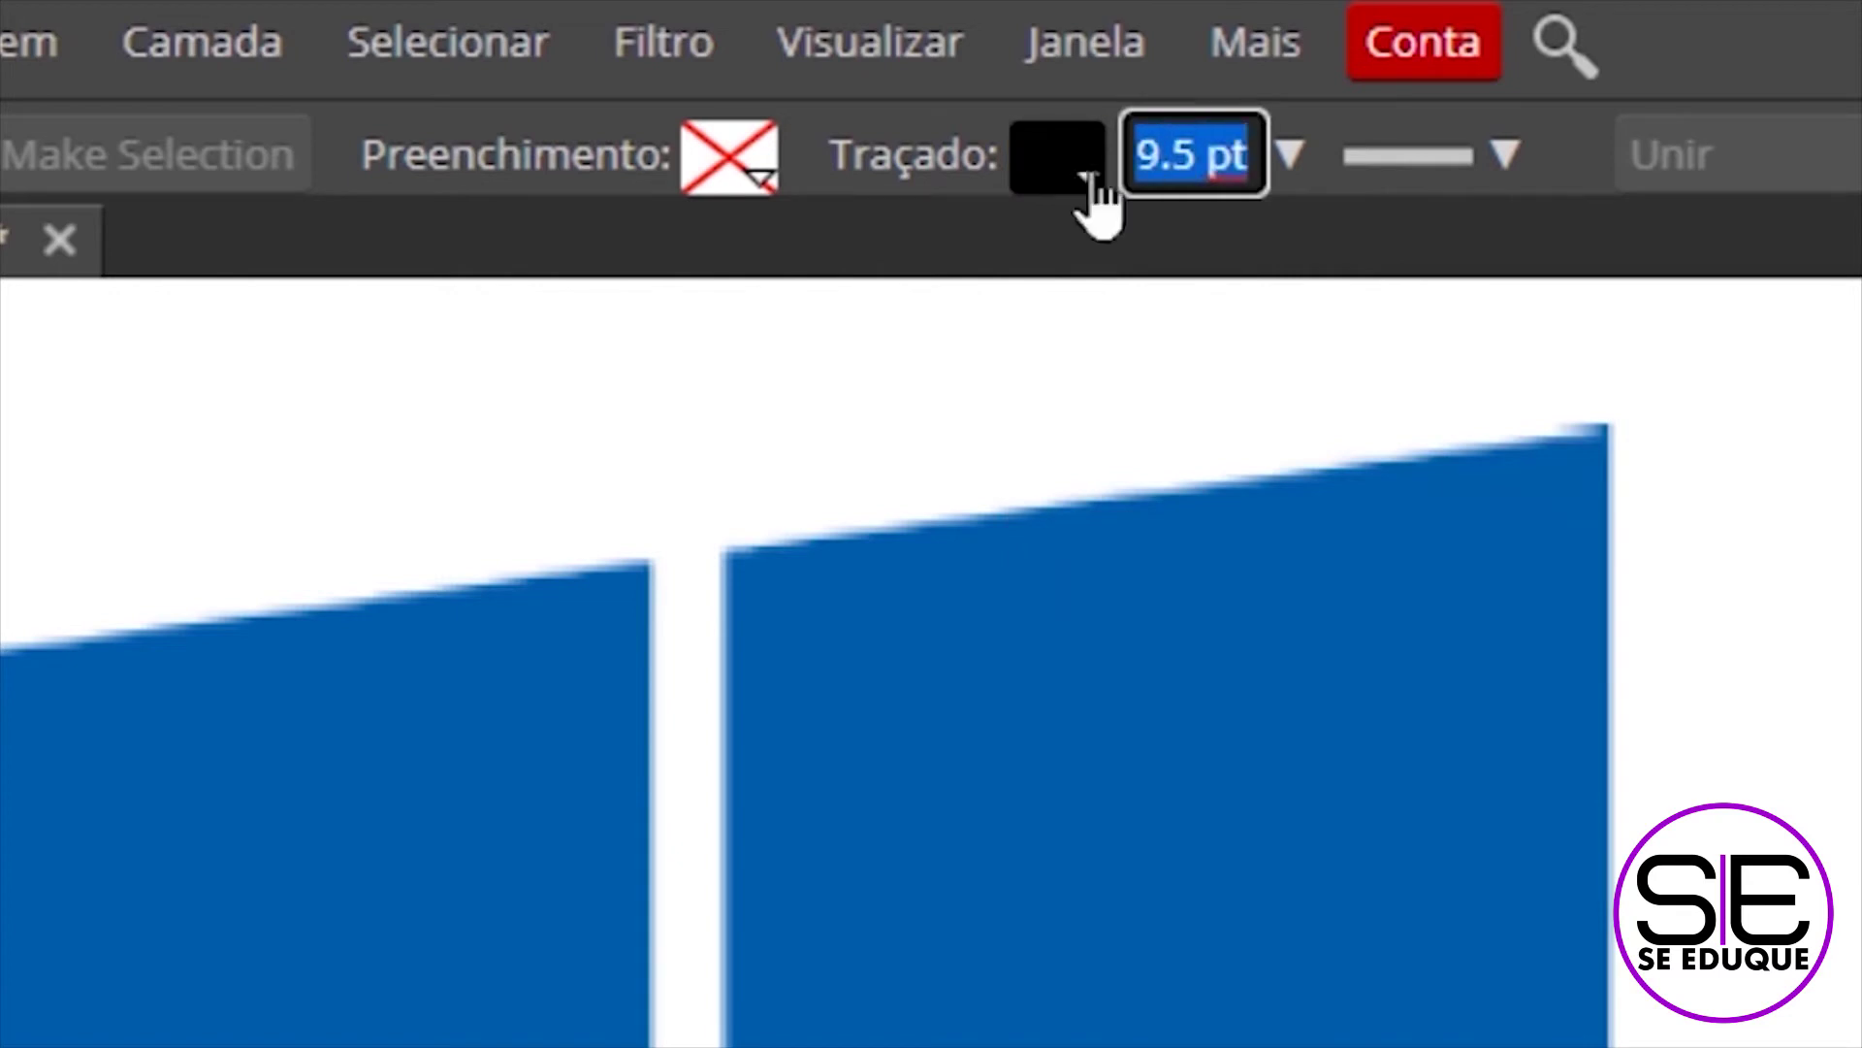
pyautogui.write('1')
pyautogui.click(1506, 155)
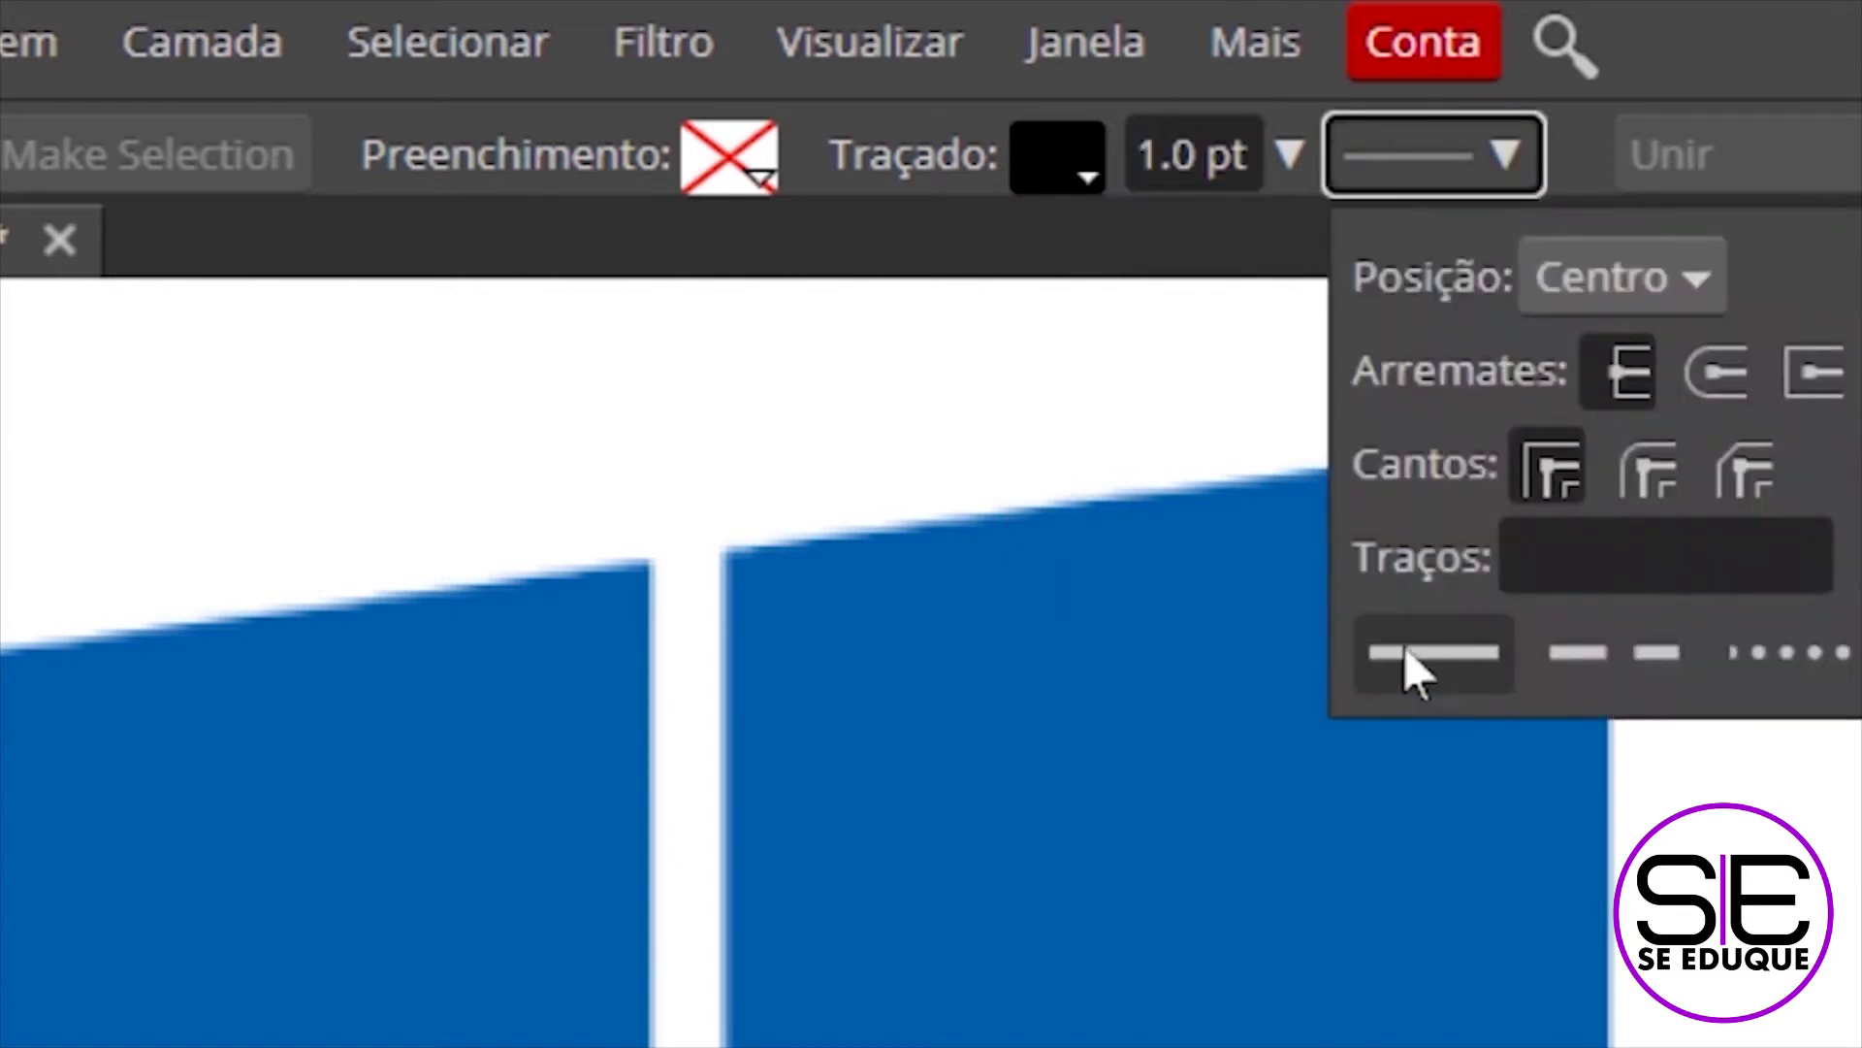
pyautogui.click(1431, 660)
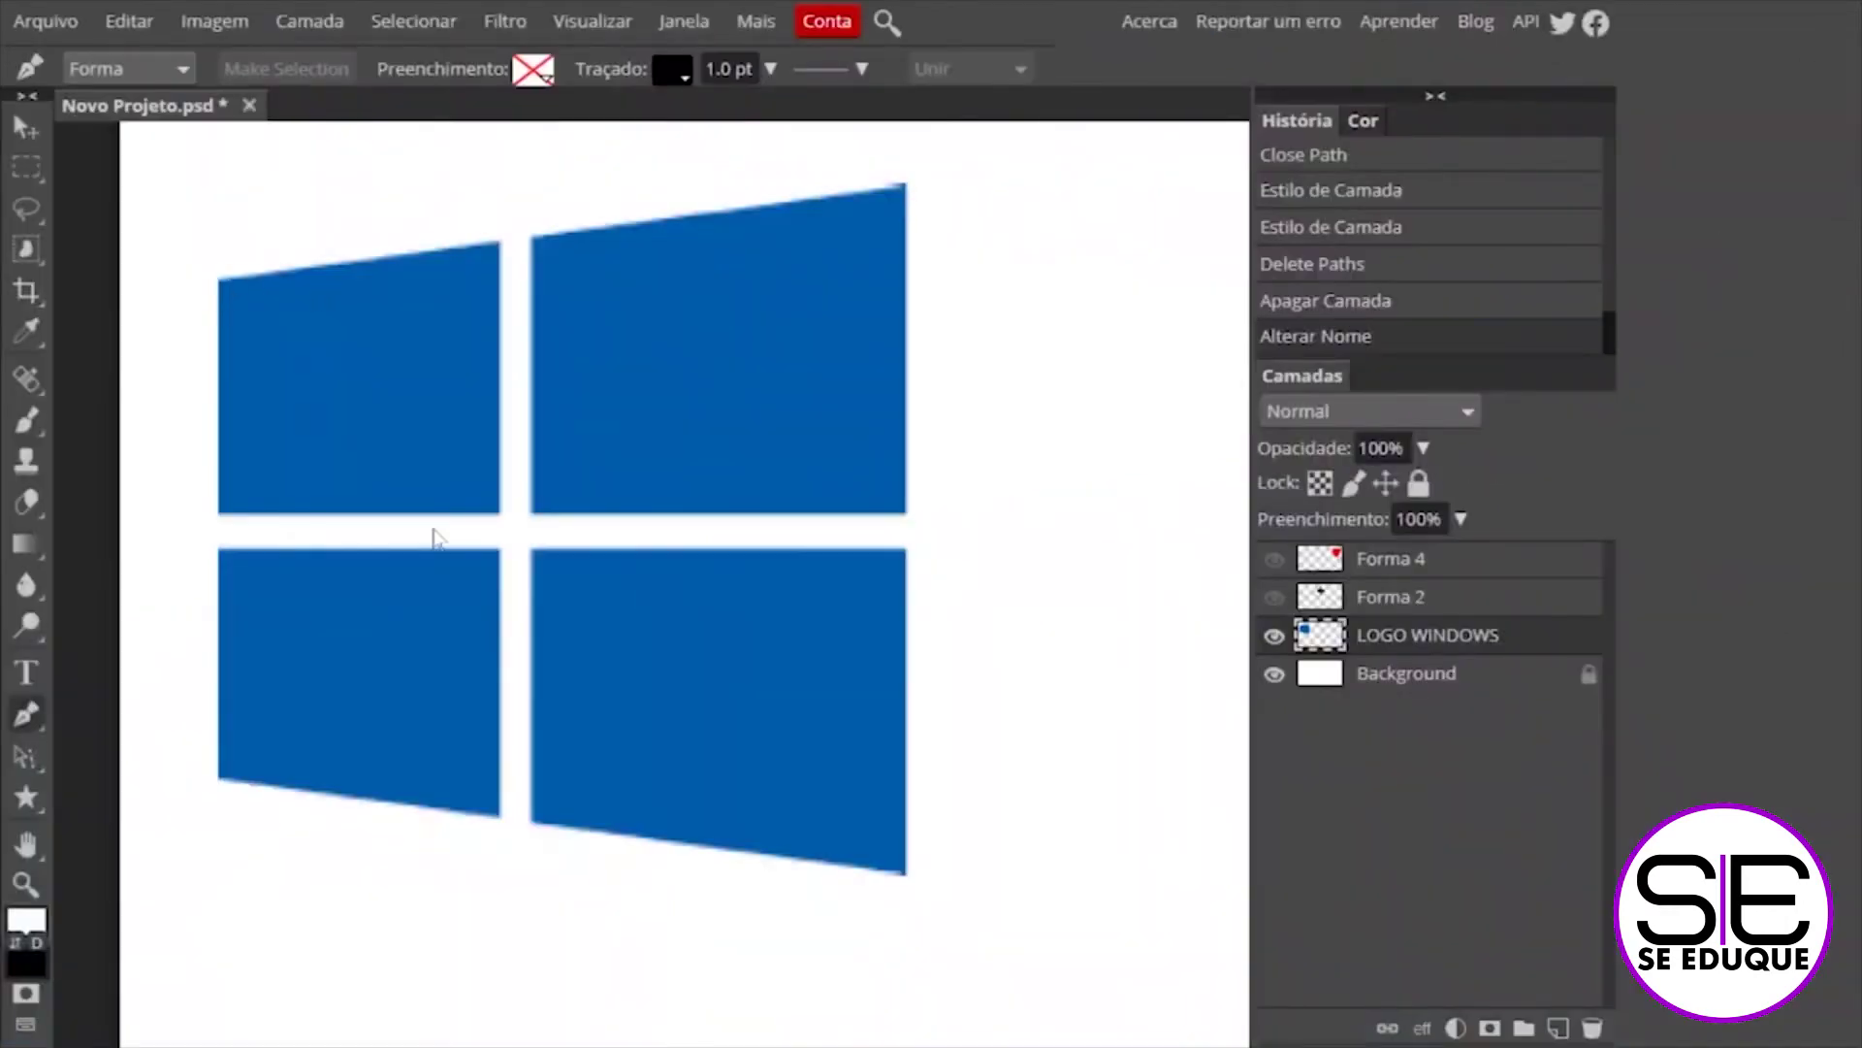
pyautogui.hotkey('ctrl', '+')
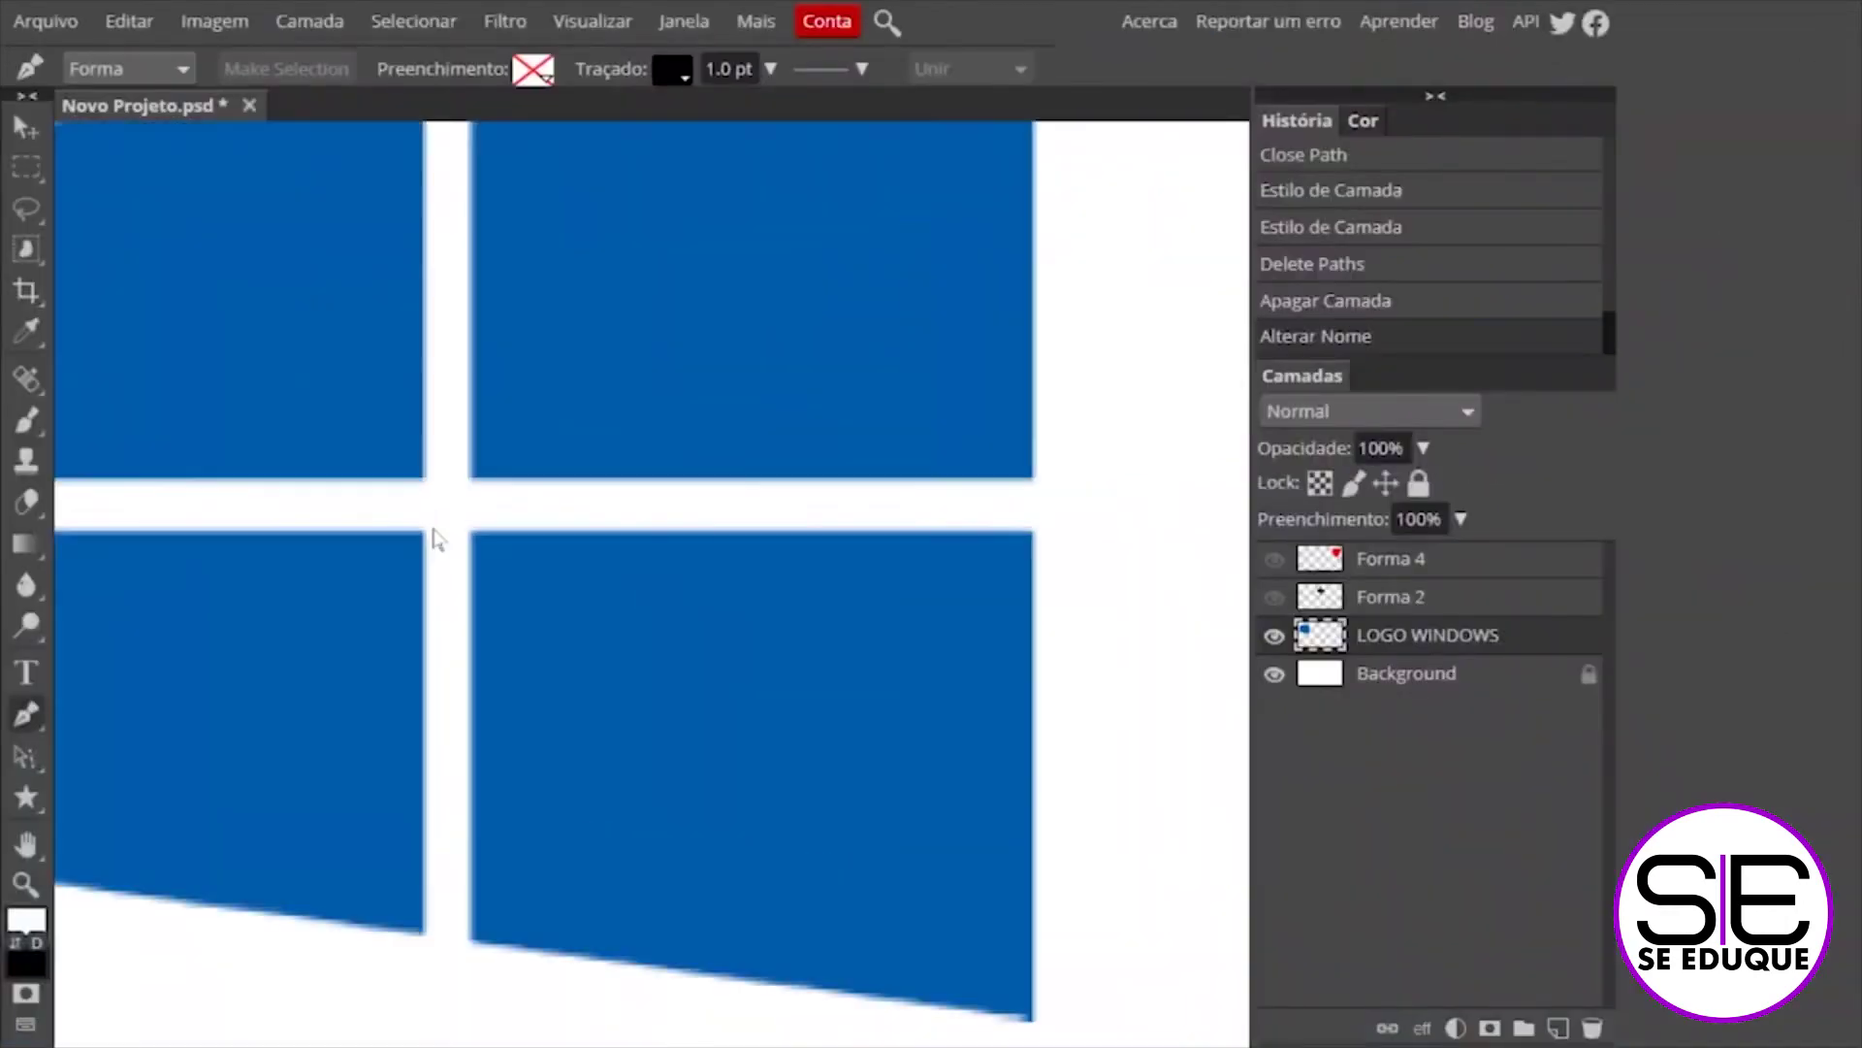
pyautogui.moveTo(436, 539); pyautogui.dragTo(485, 455)
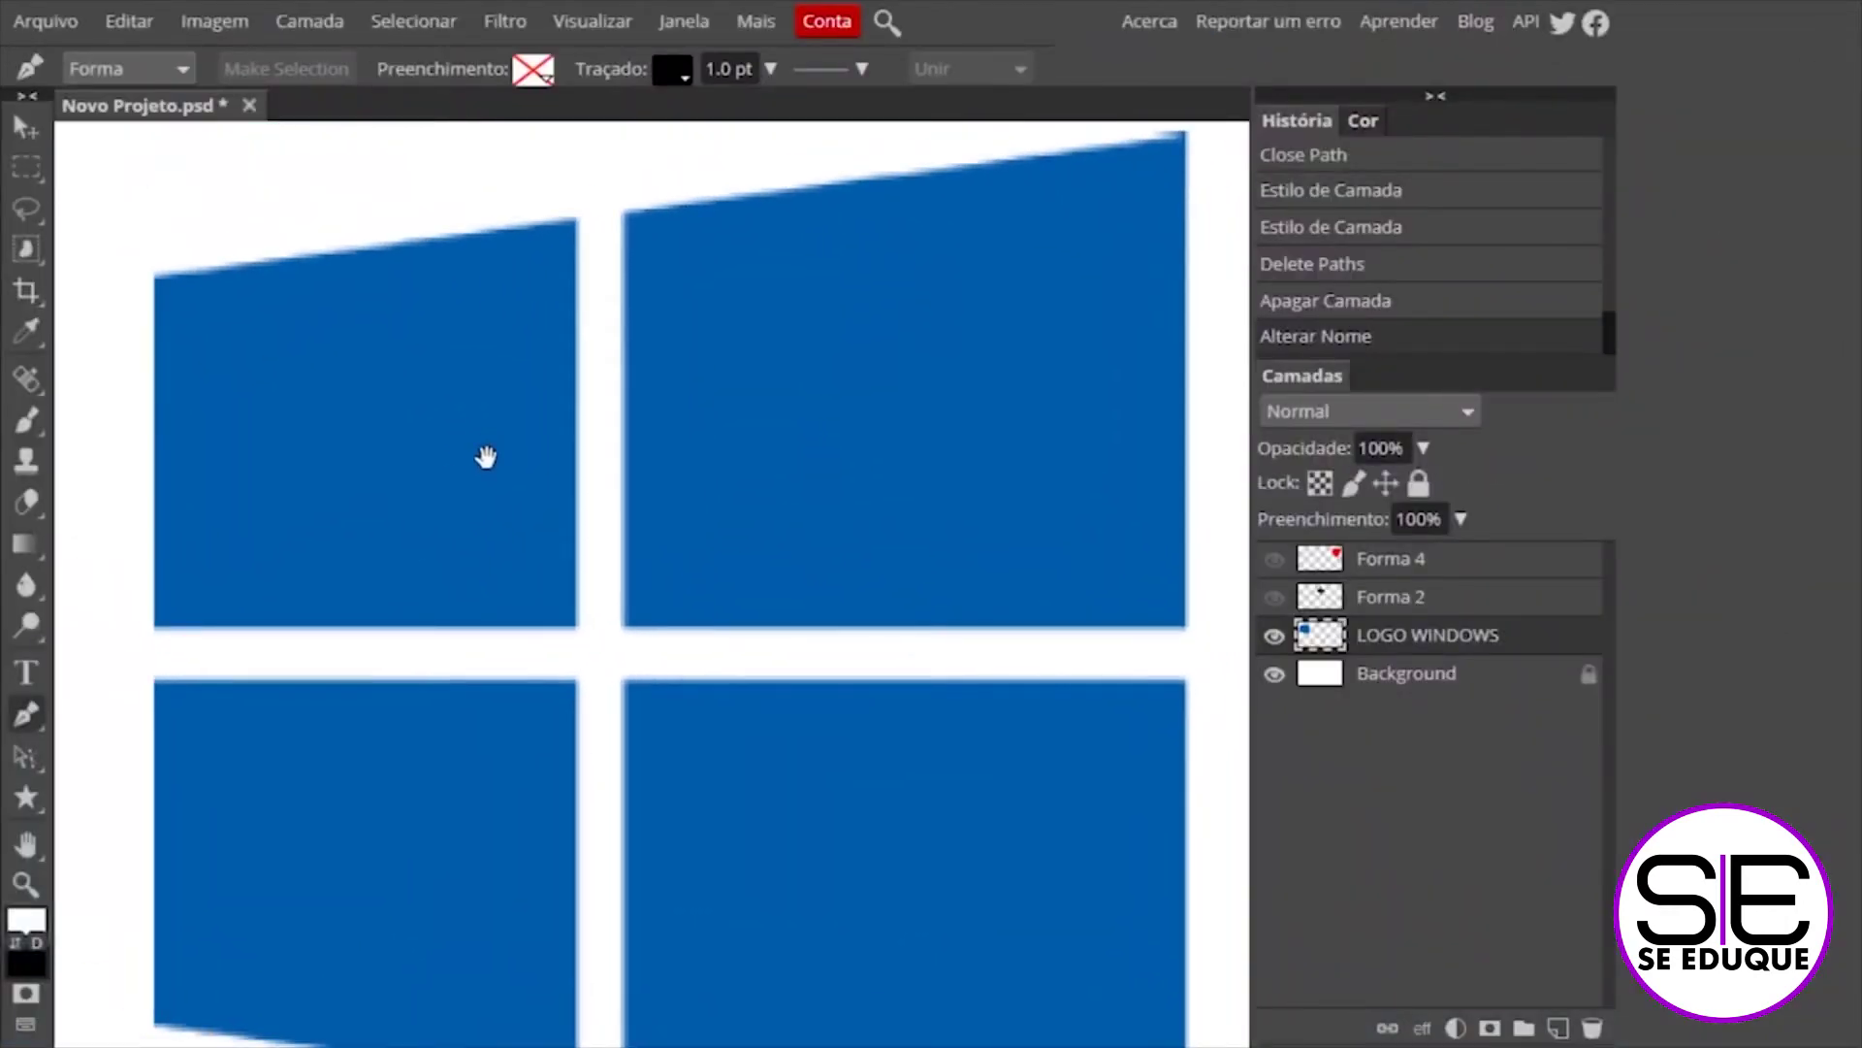
# With the standard Pen, trace the upper-left pane's four corners as a closed path
pyautogui.click(27, 715)
pyautogui.click(106, 711)
pyautogui.click(154, 271)
pyautogui.click(573, 218)
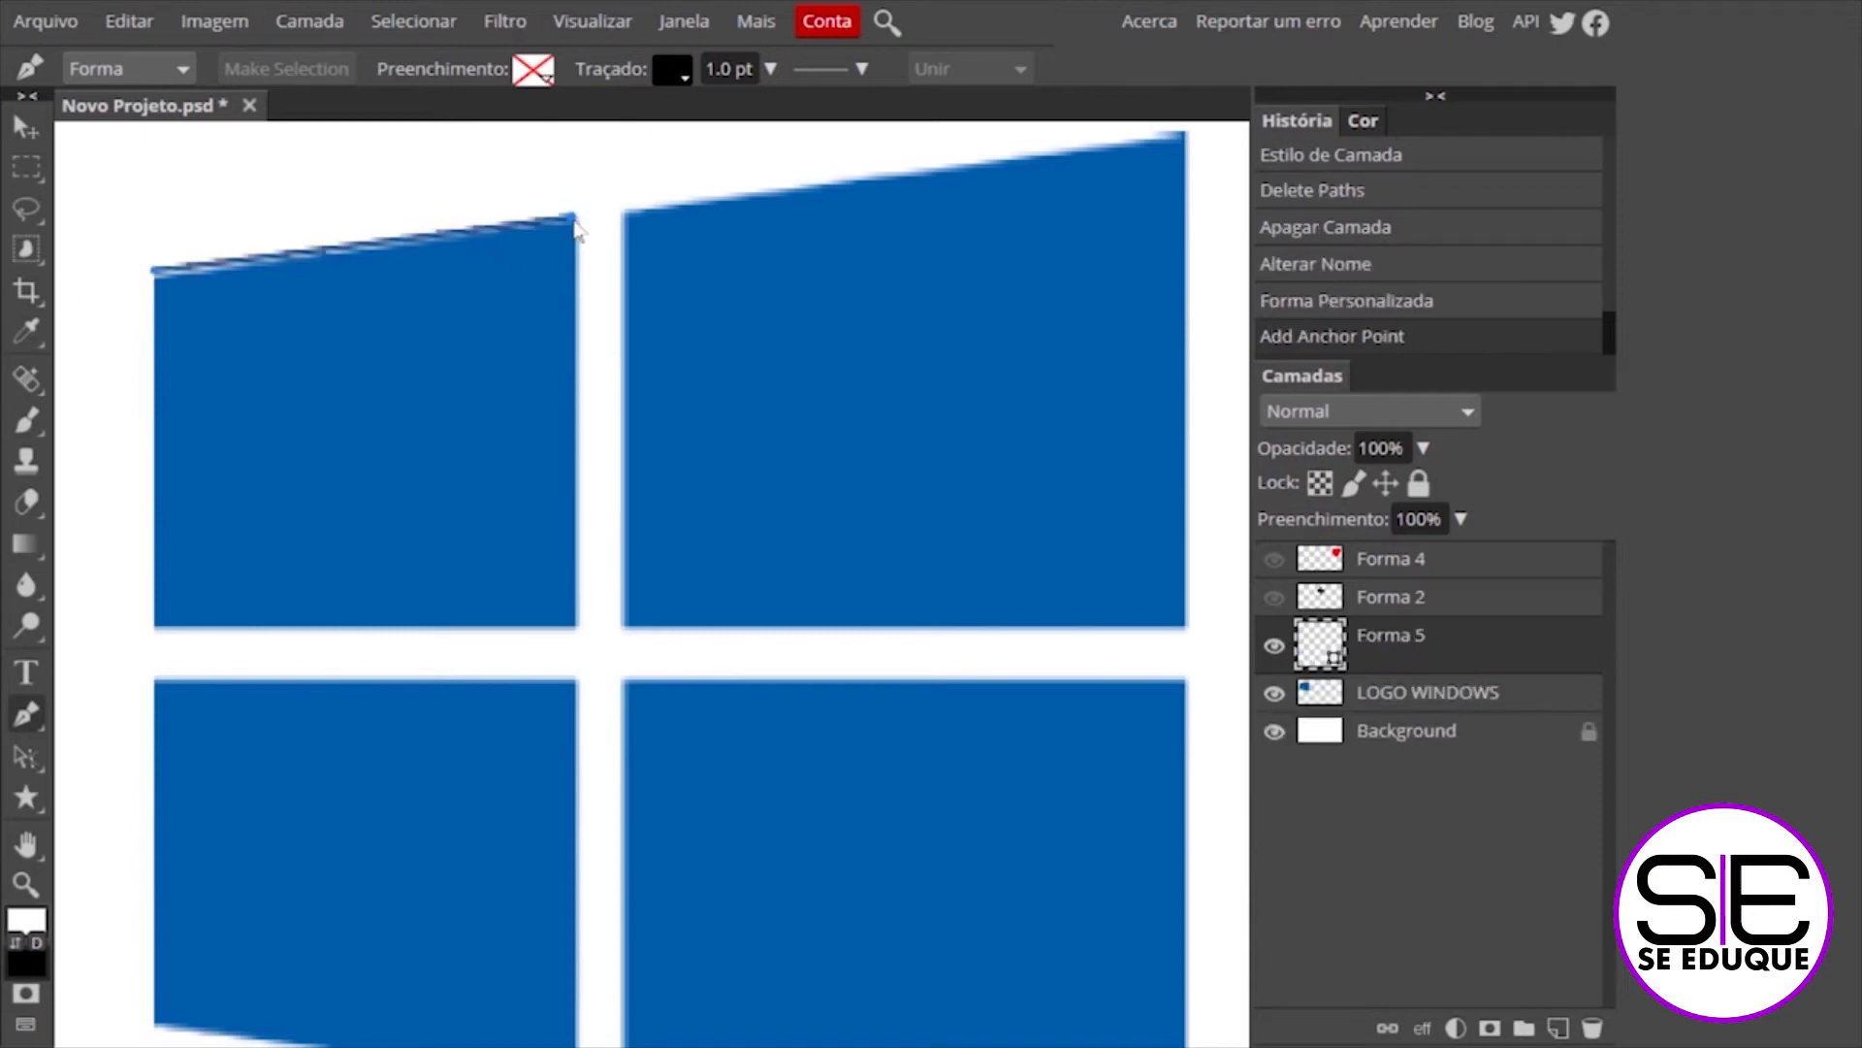
pyautogui.click(575, 625)
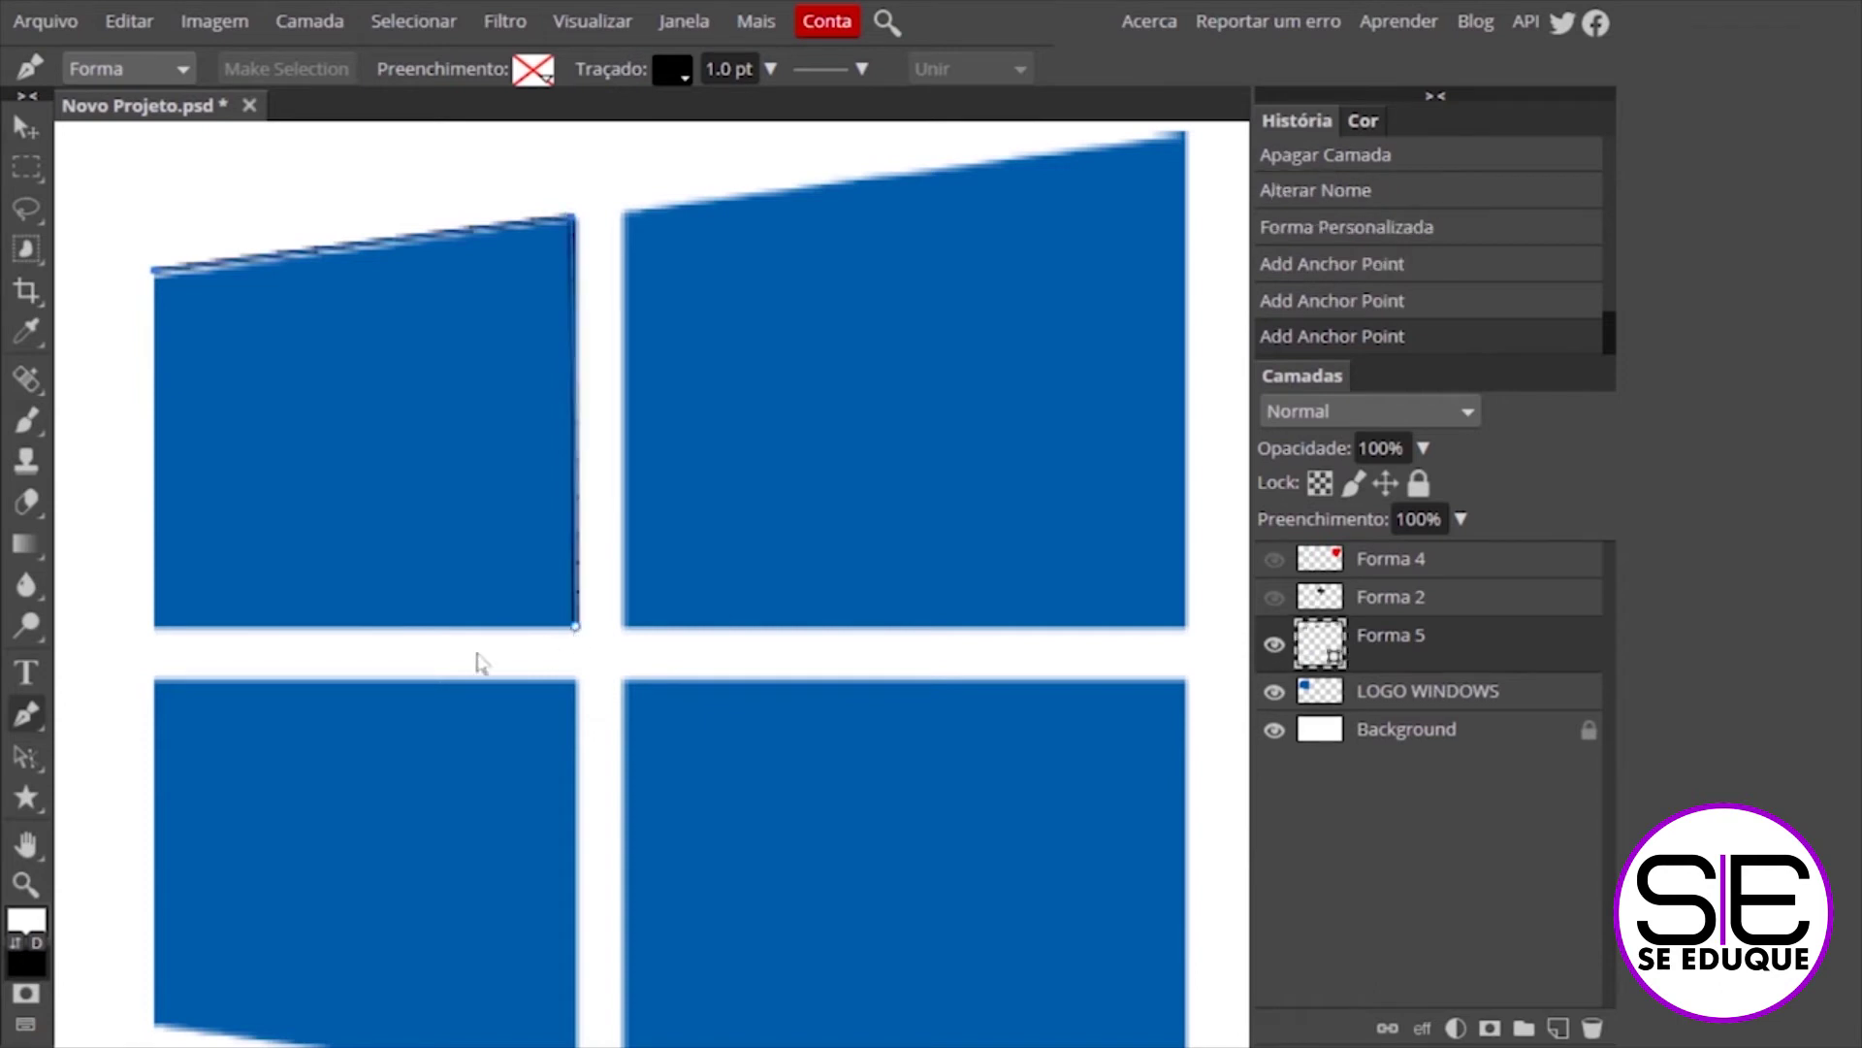
pyautogui.click(155, 624)
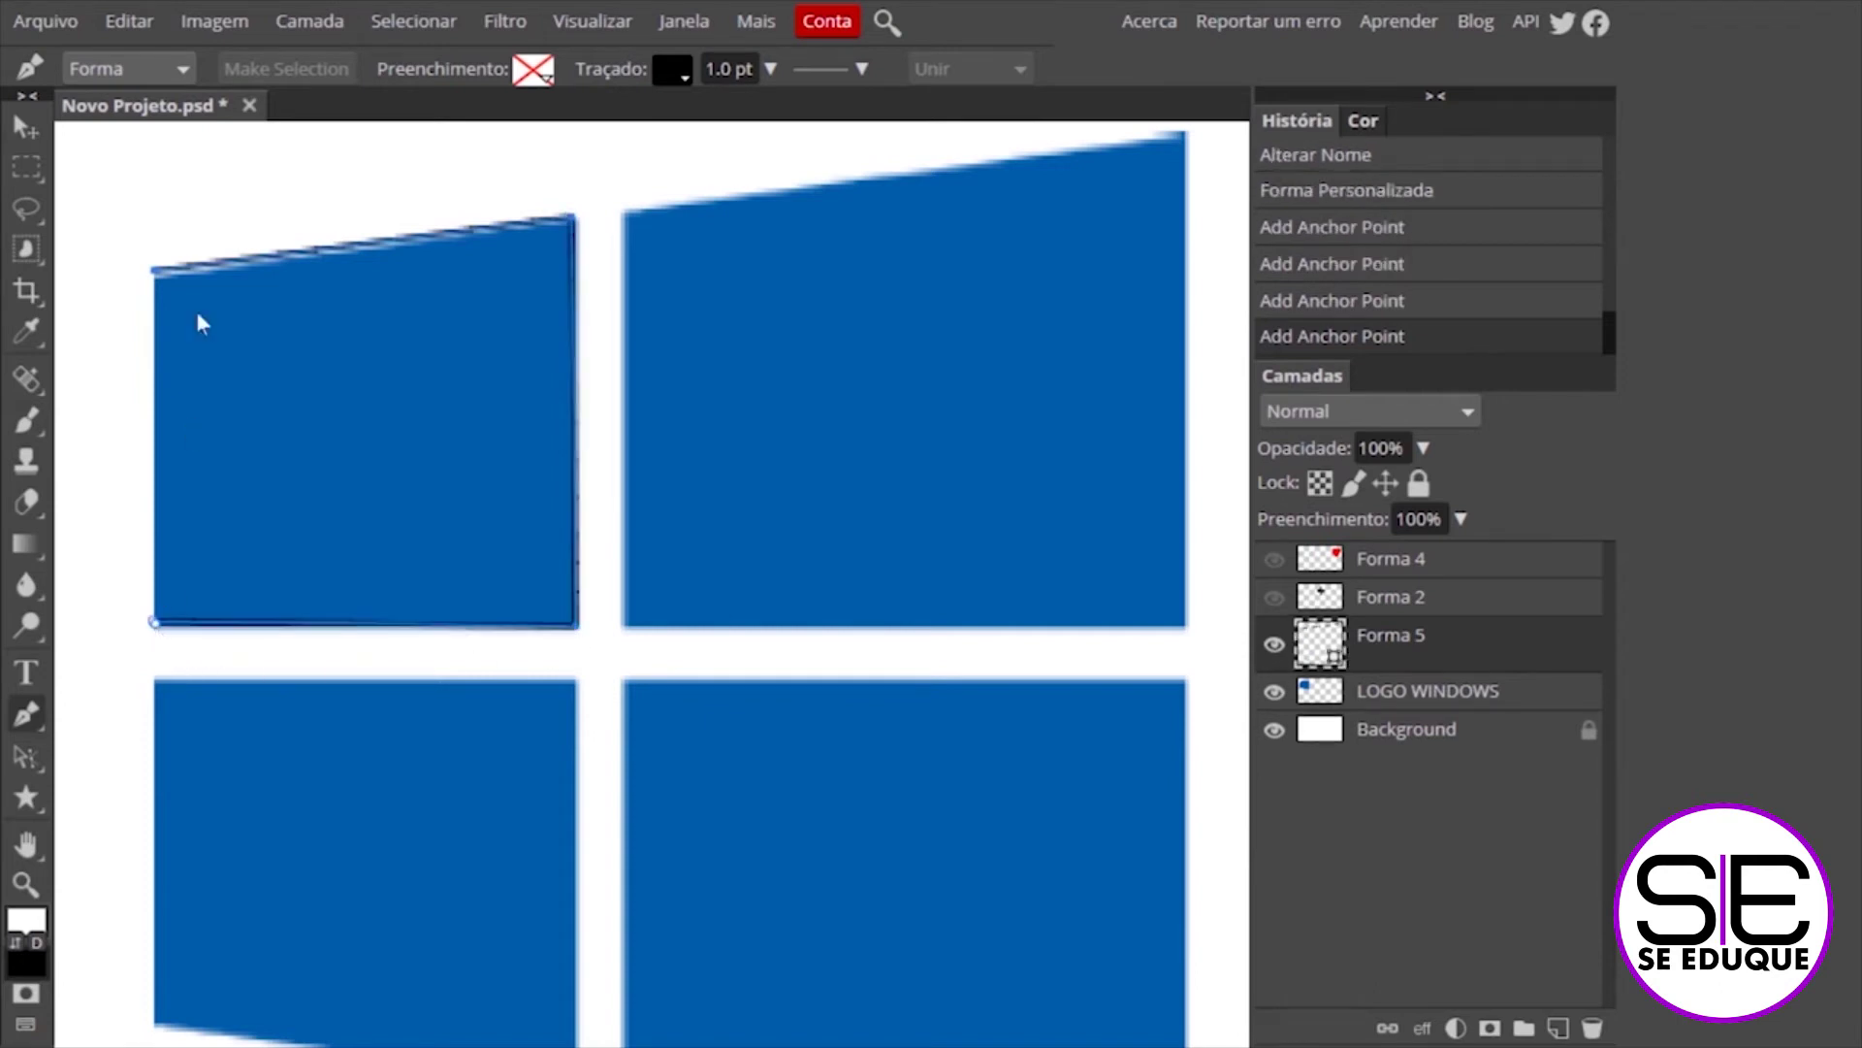
pyautogui.click(154, 271)
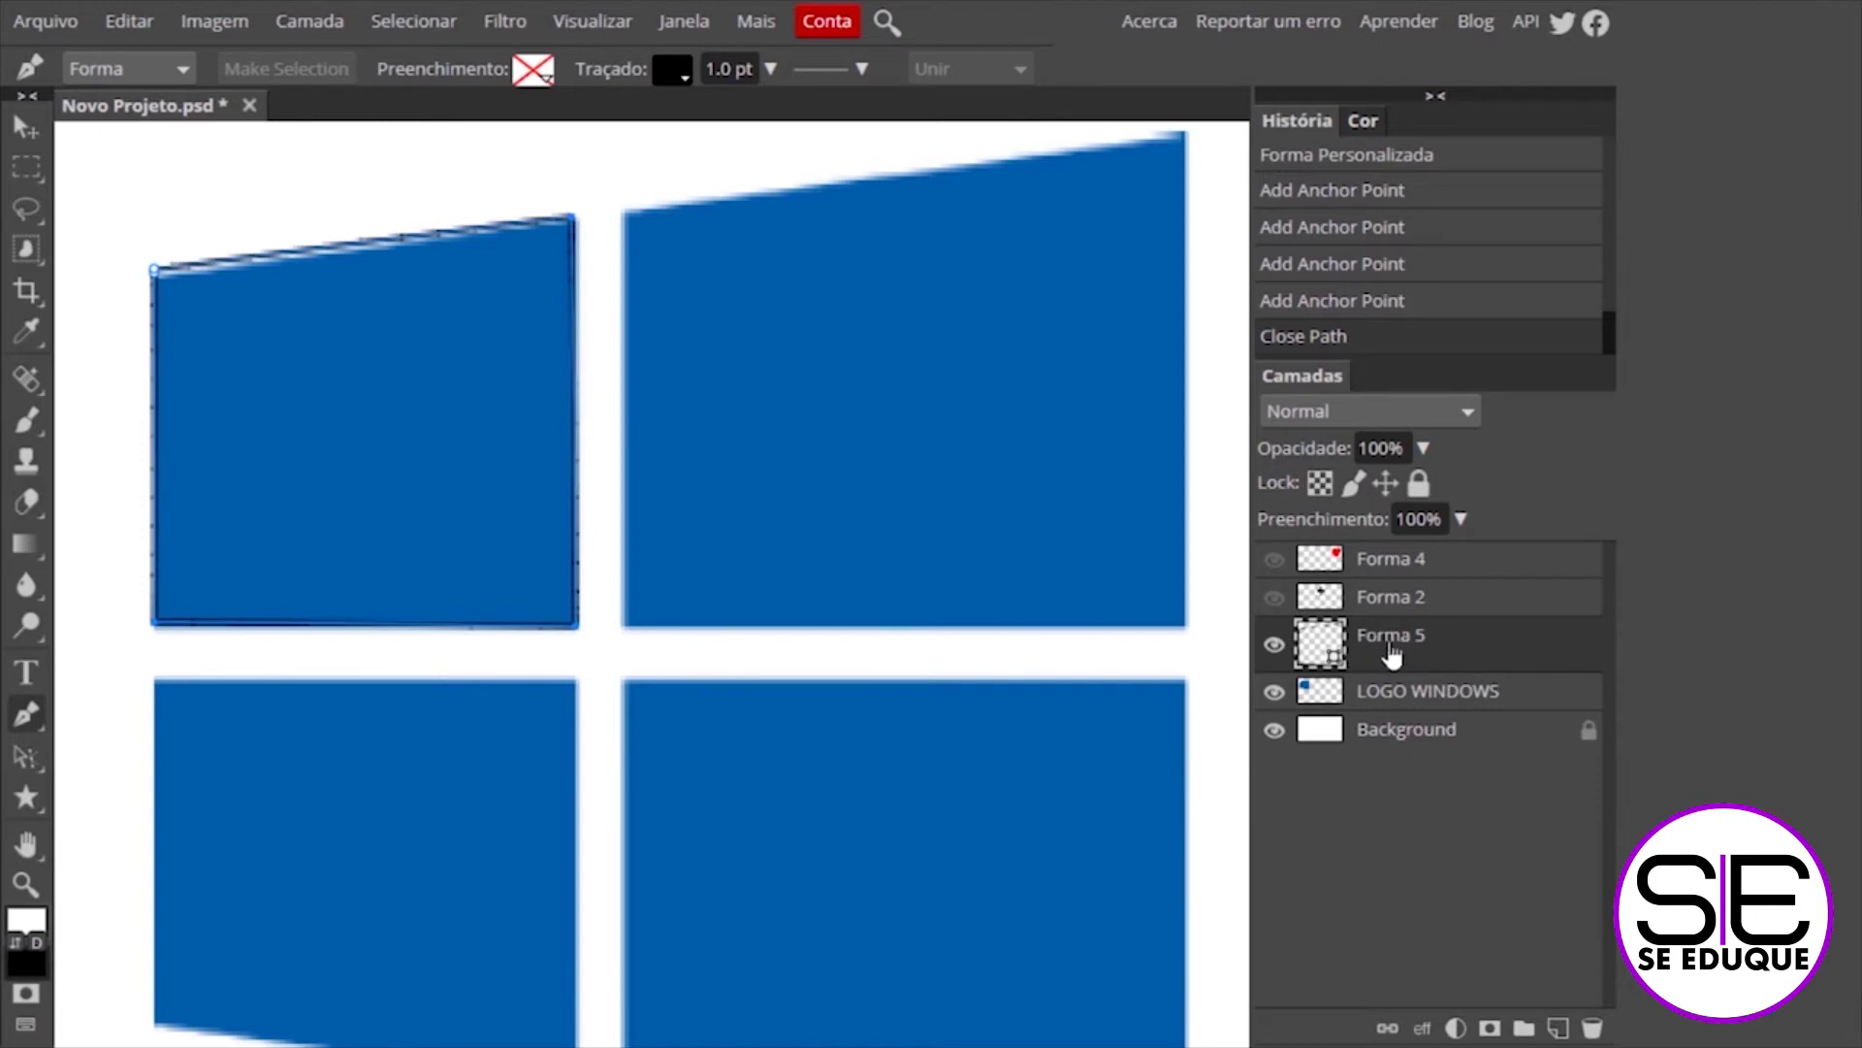
# Trace the upper-right pane's four corners as a closed outline shape
pyautogui.click(622, 213)
pyautogui.click(1181, 134)
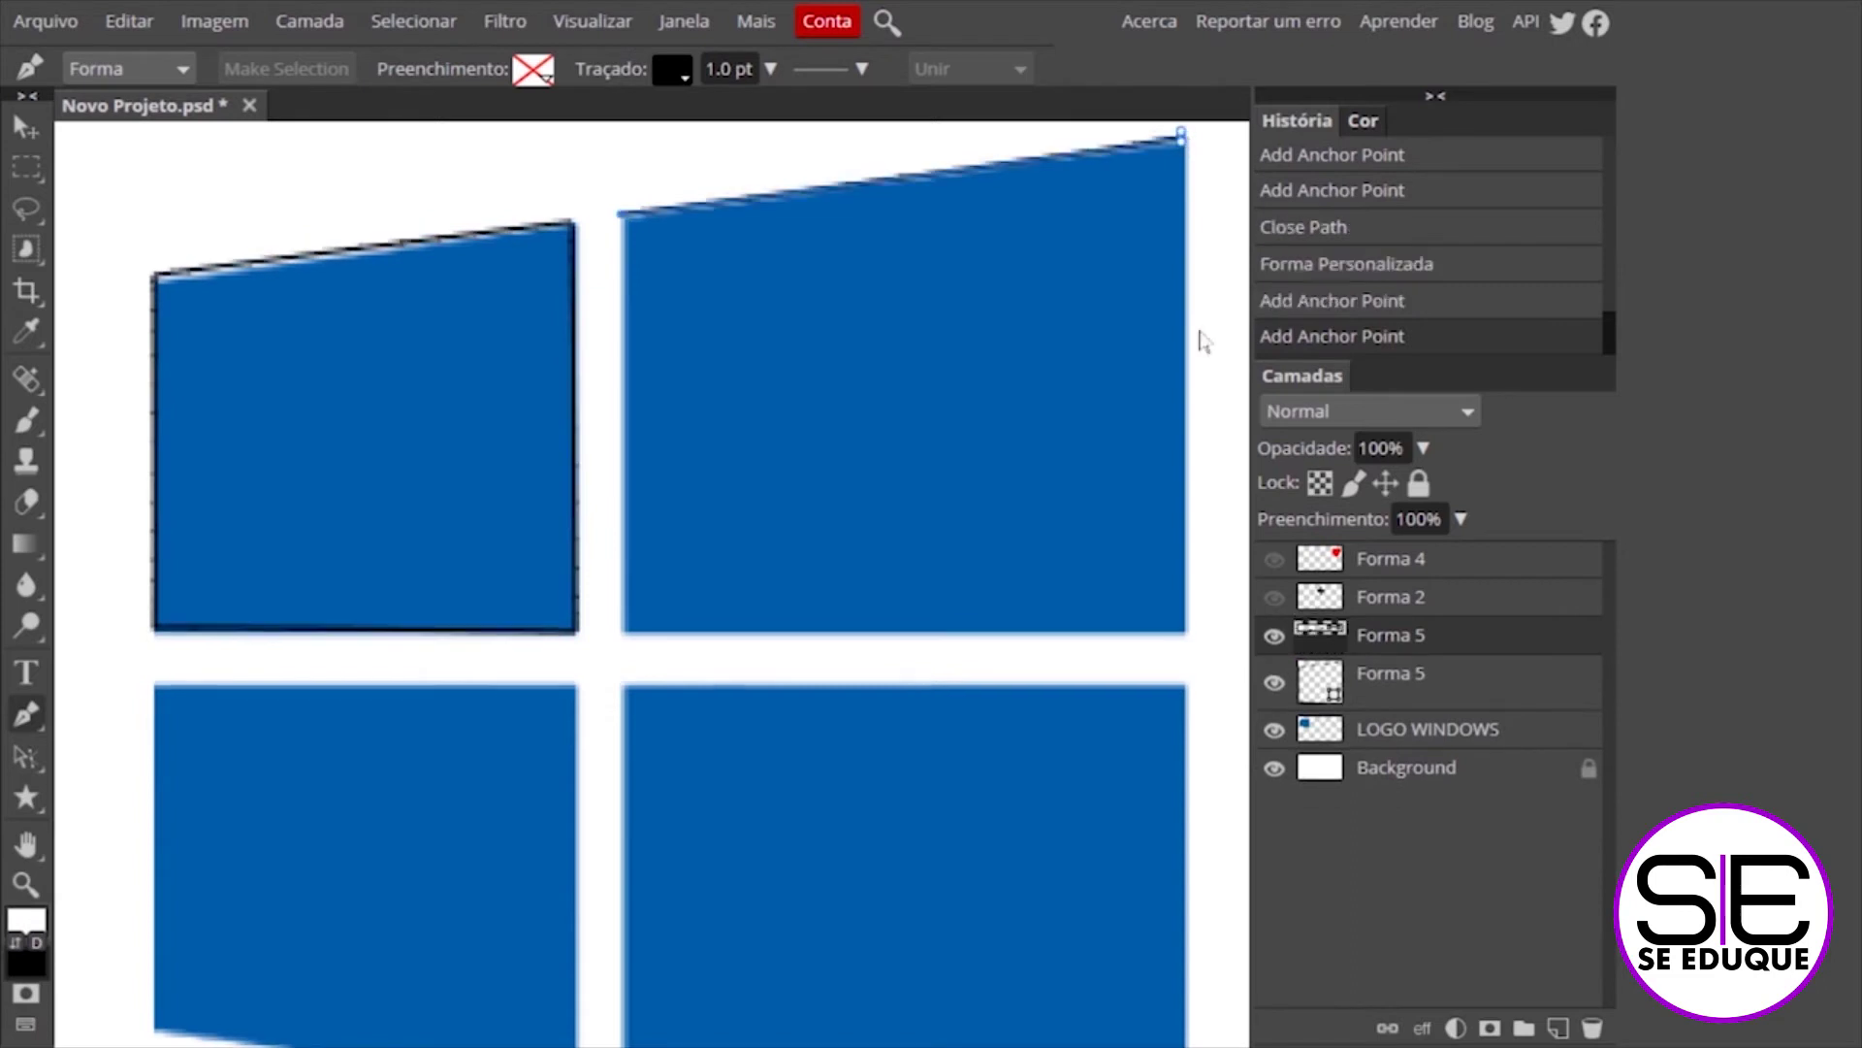
pyautogui.click(1184, 628)
pyautogui.click(624, 629)
pyautogui.click(624, 212)
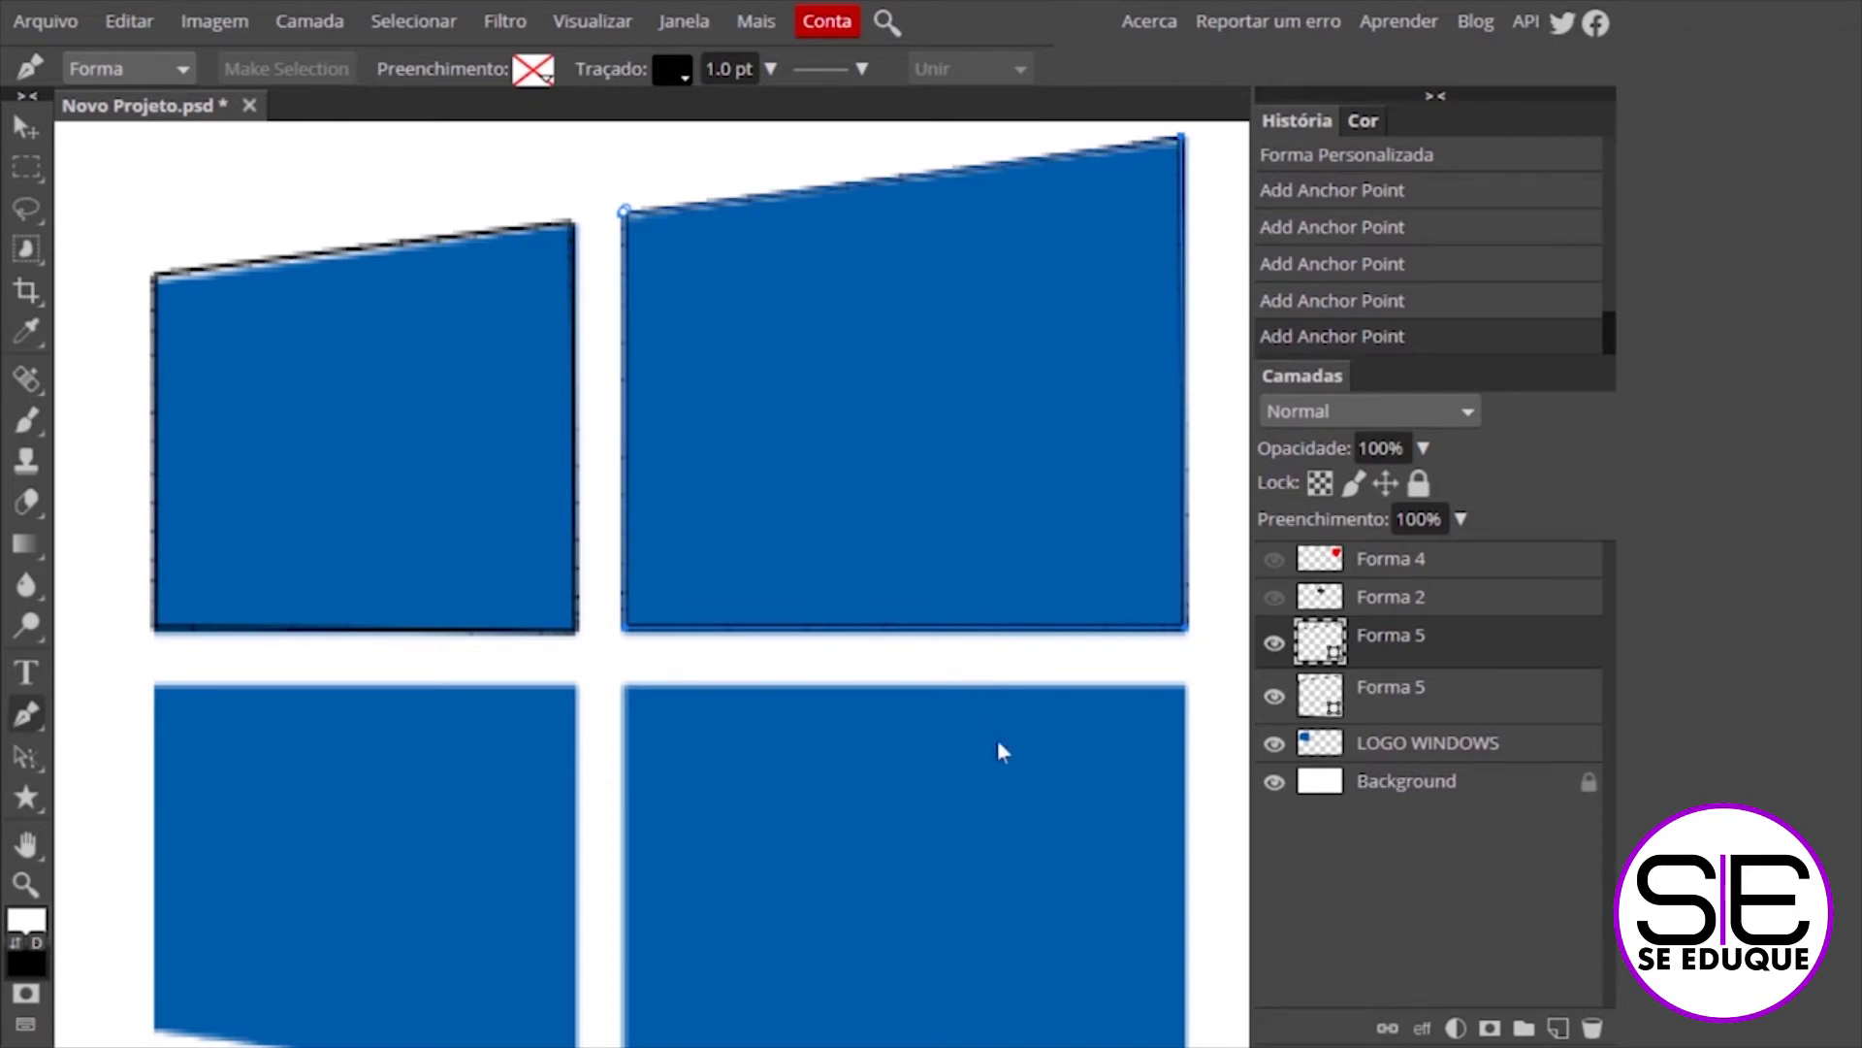
# Trace the lower-right pane as a closed outline, then select the LOGO WINDOWS layer
pyautogui.moveTo(929, 790); pyautogui.dragTo(904, 540)
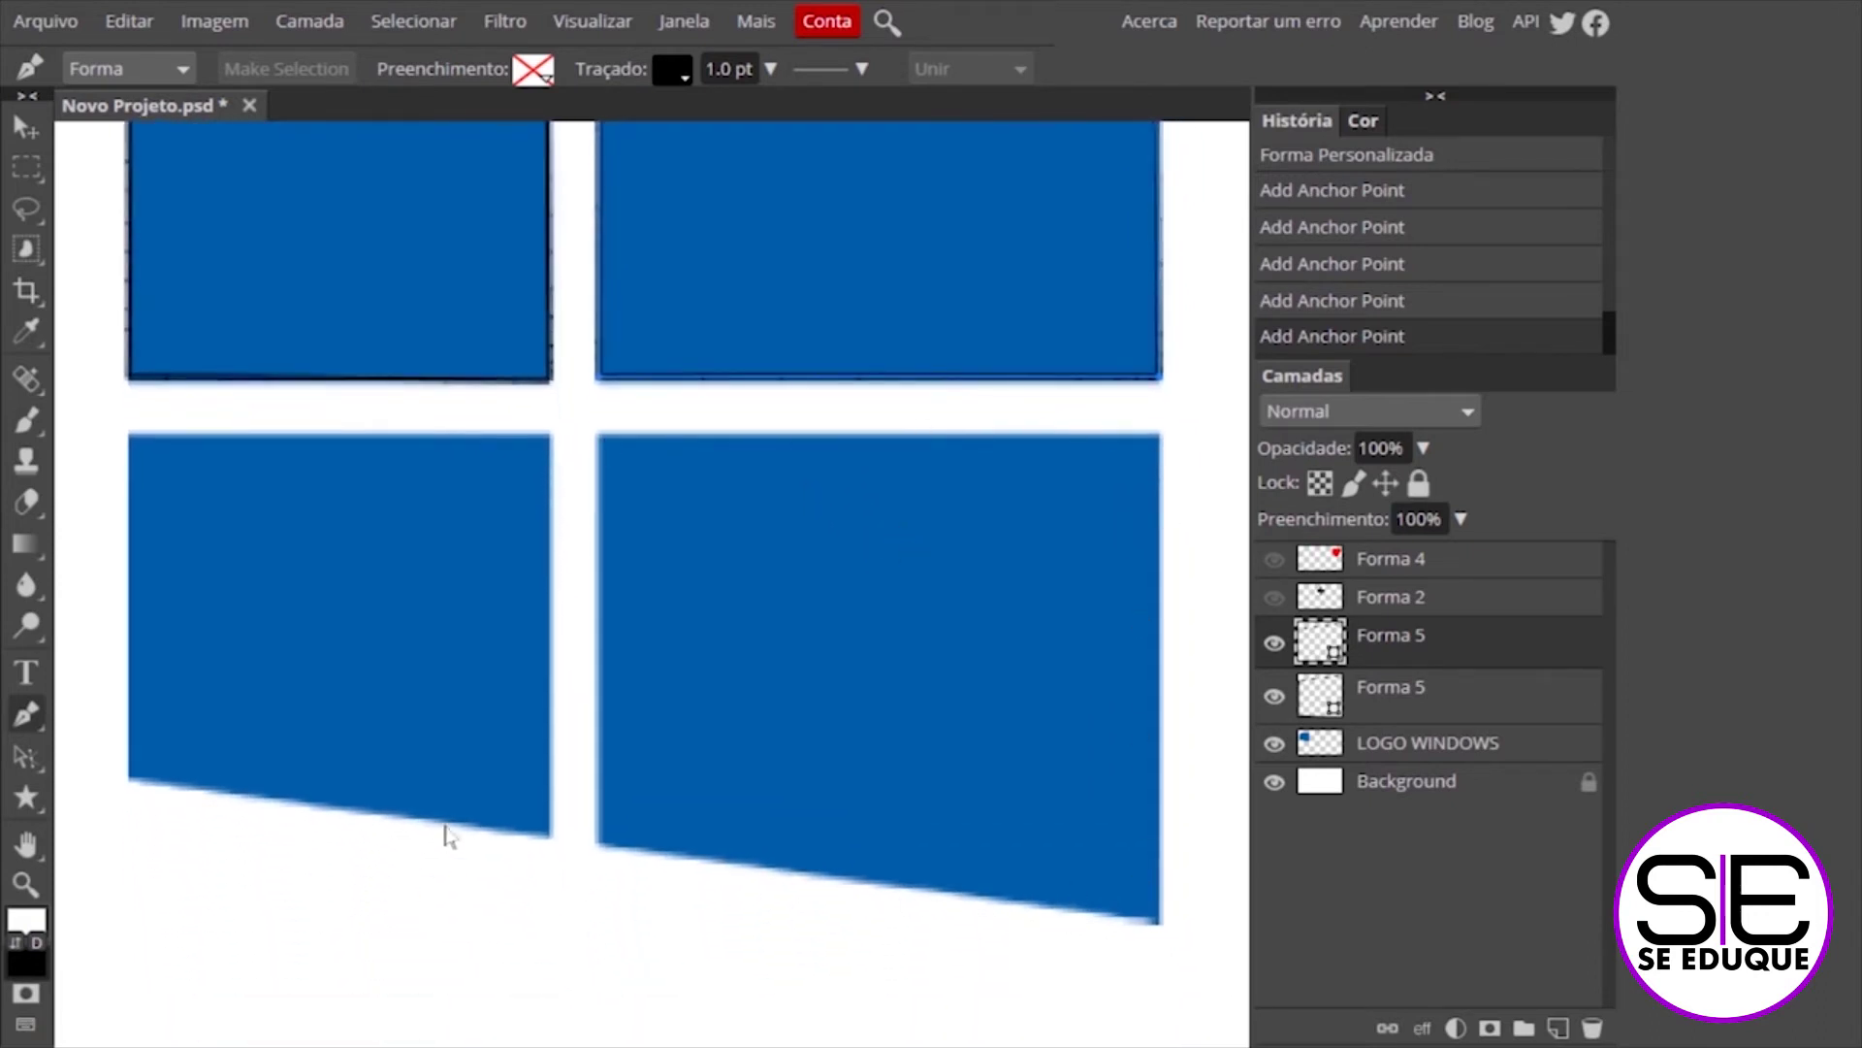
pyautogui.click(1080, 436)
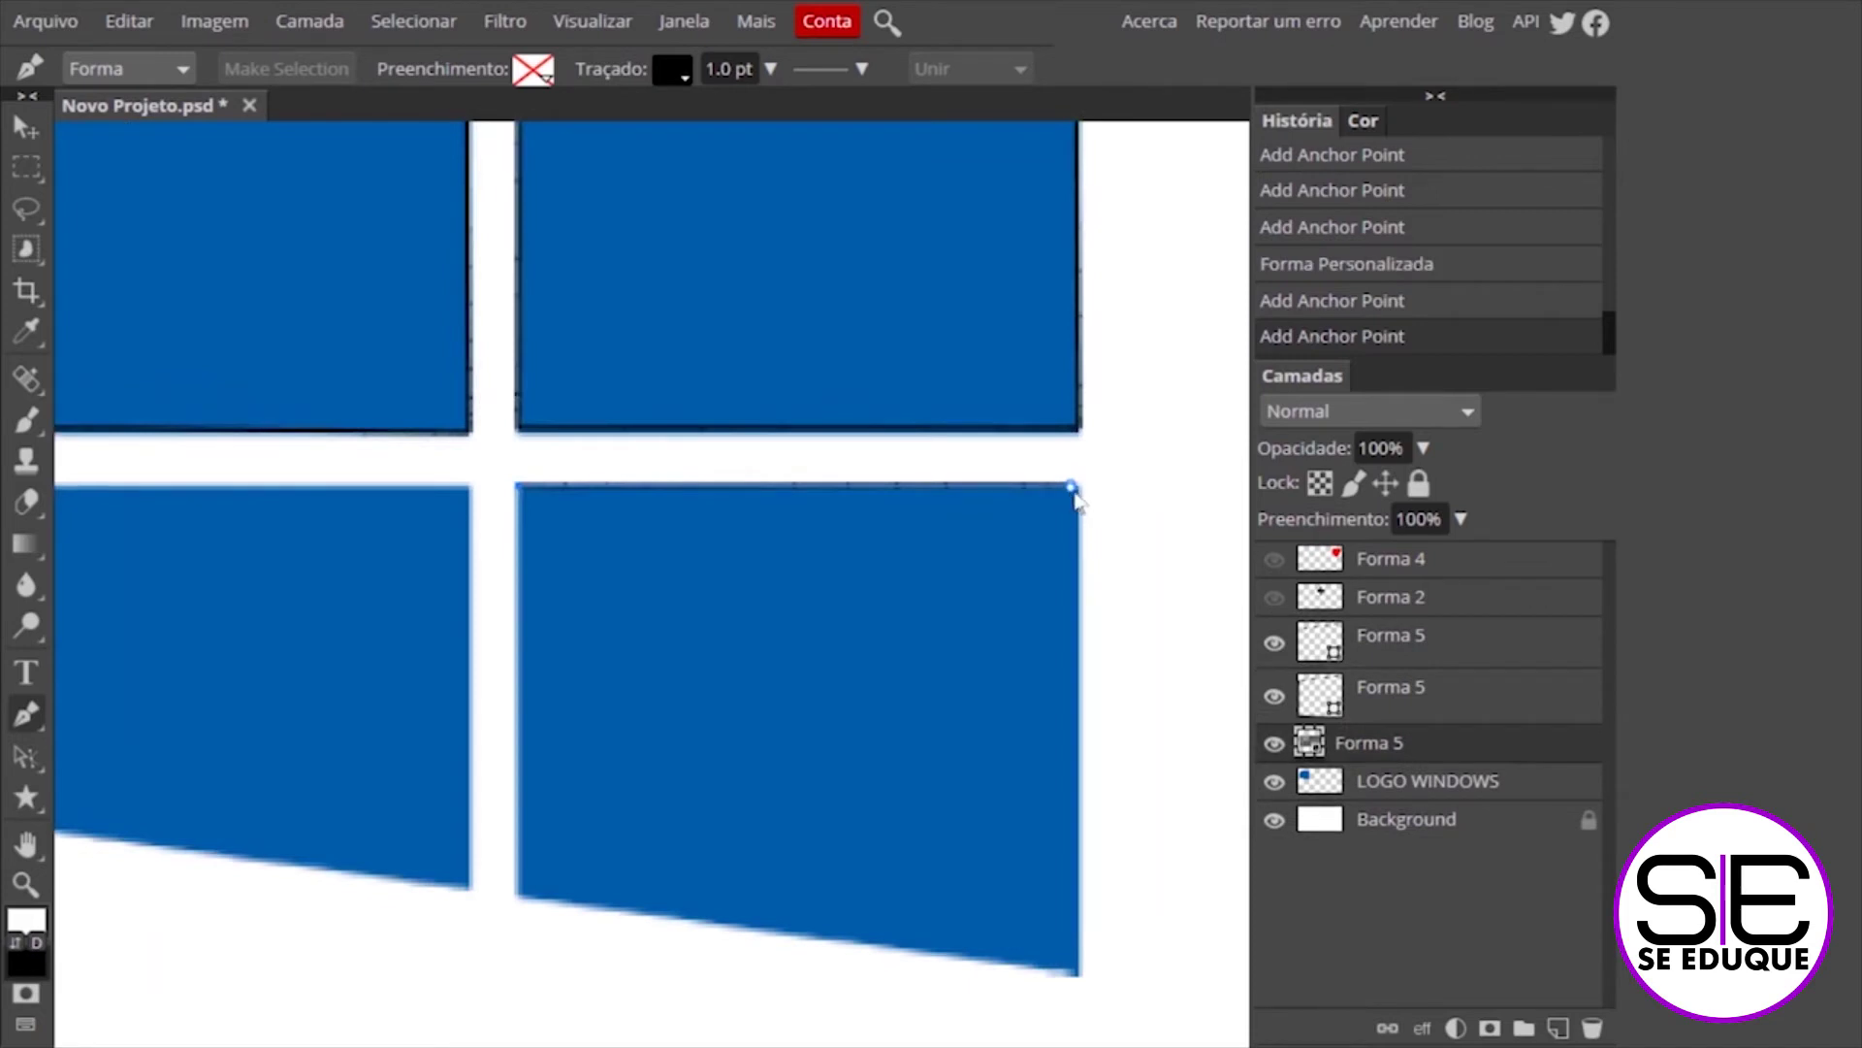
pyautogui.hotkey('ctrl', 'z')
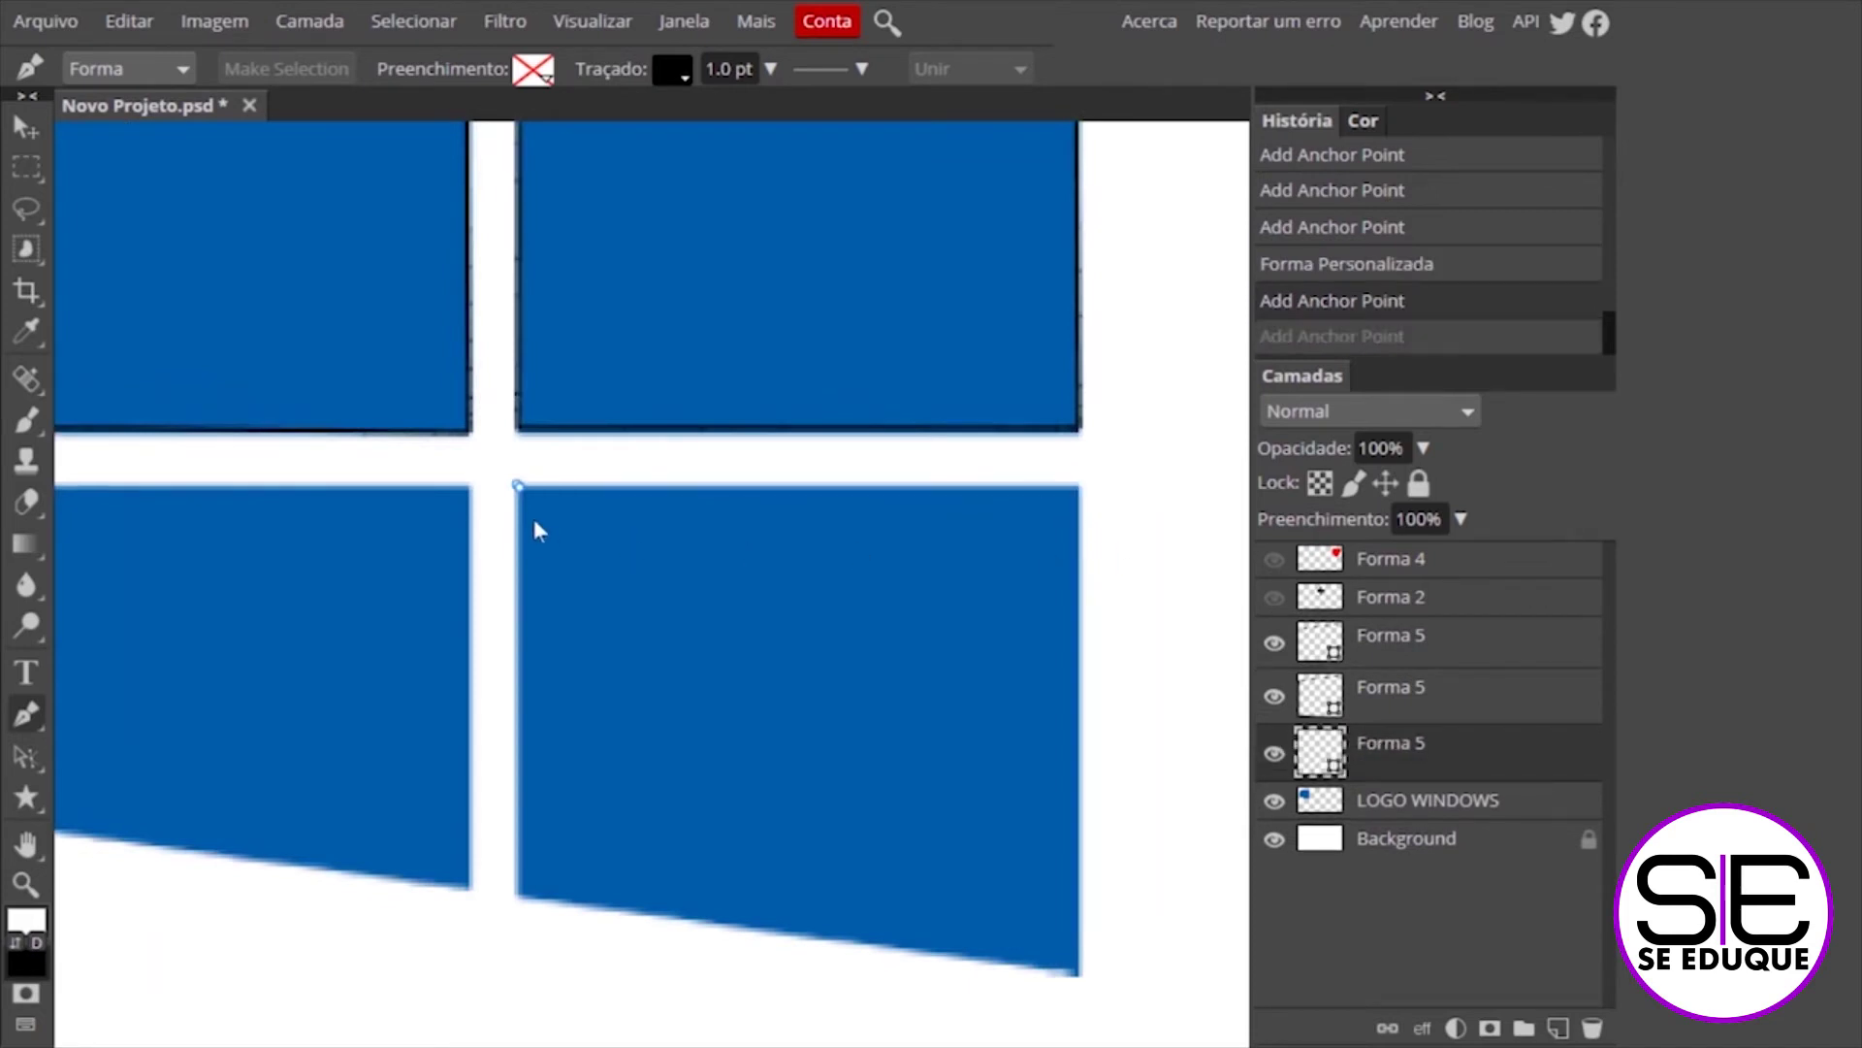
pyautogui.click(1079, 485)
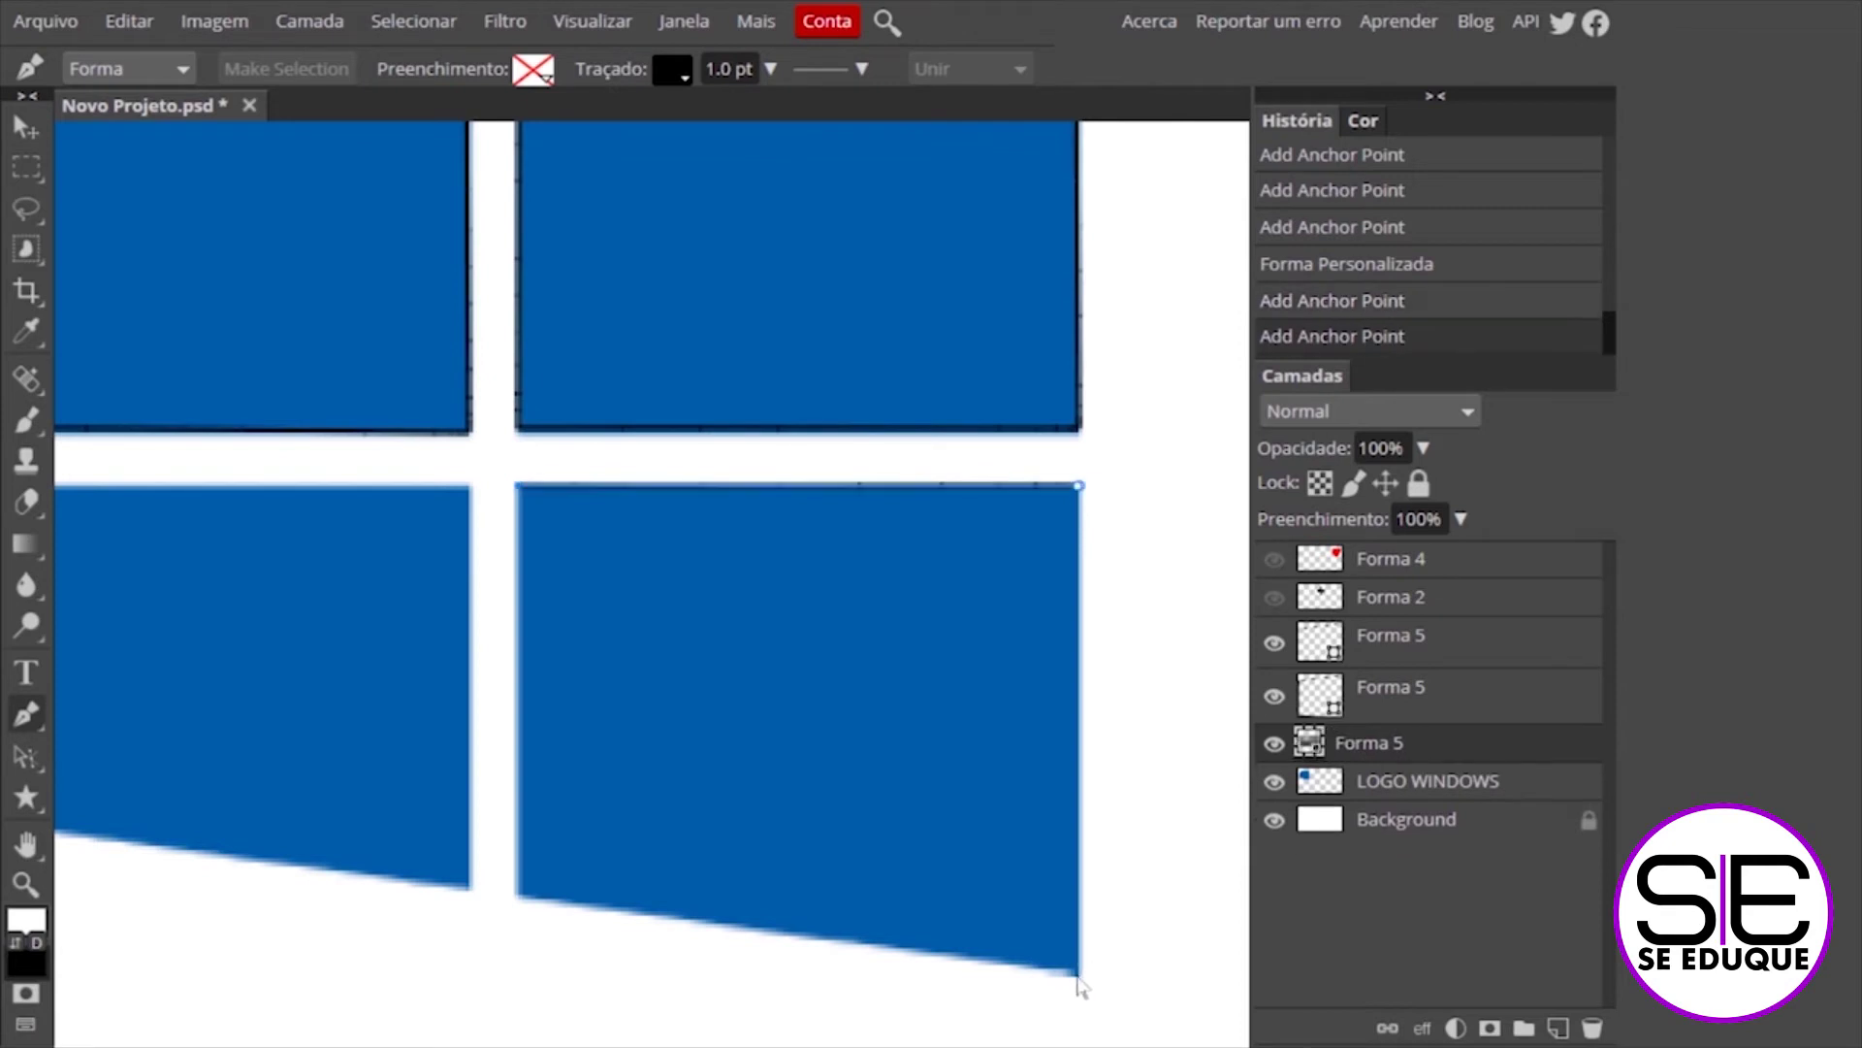
pyautogui.click(1079, 972)
pyautogui.click(517, 892)
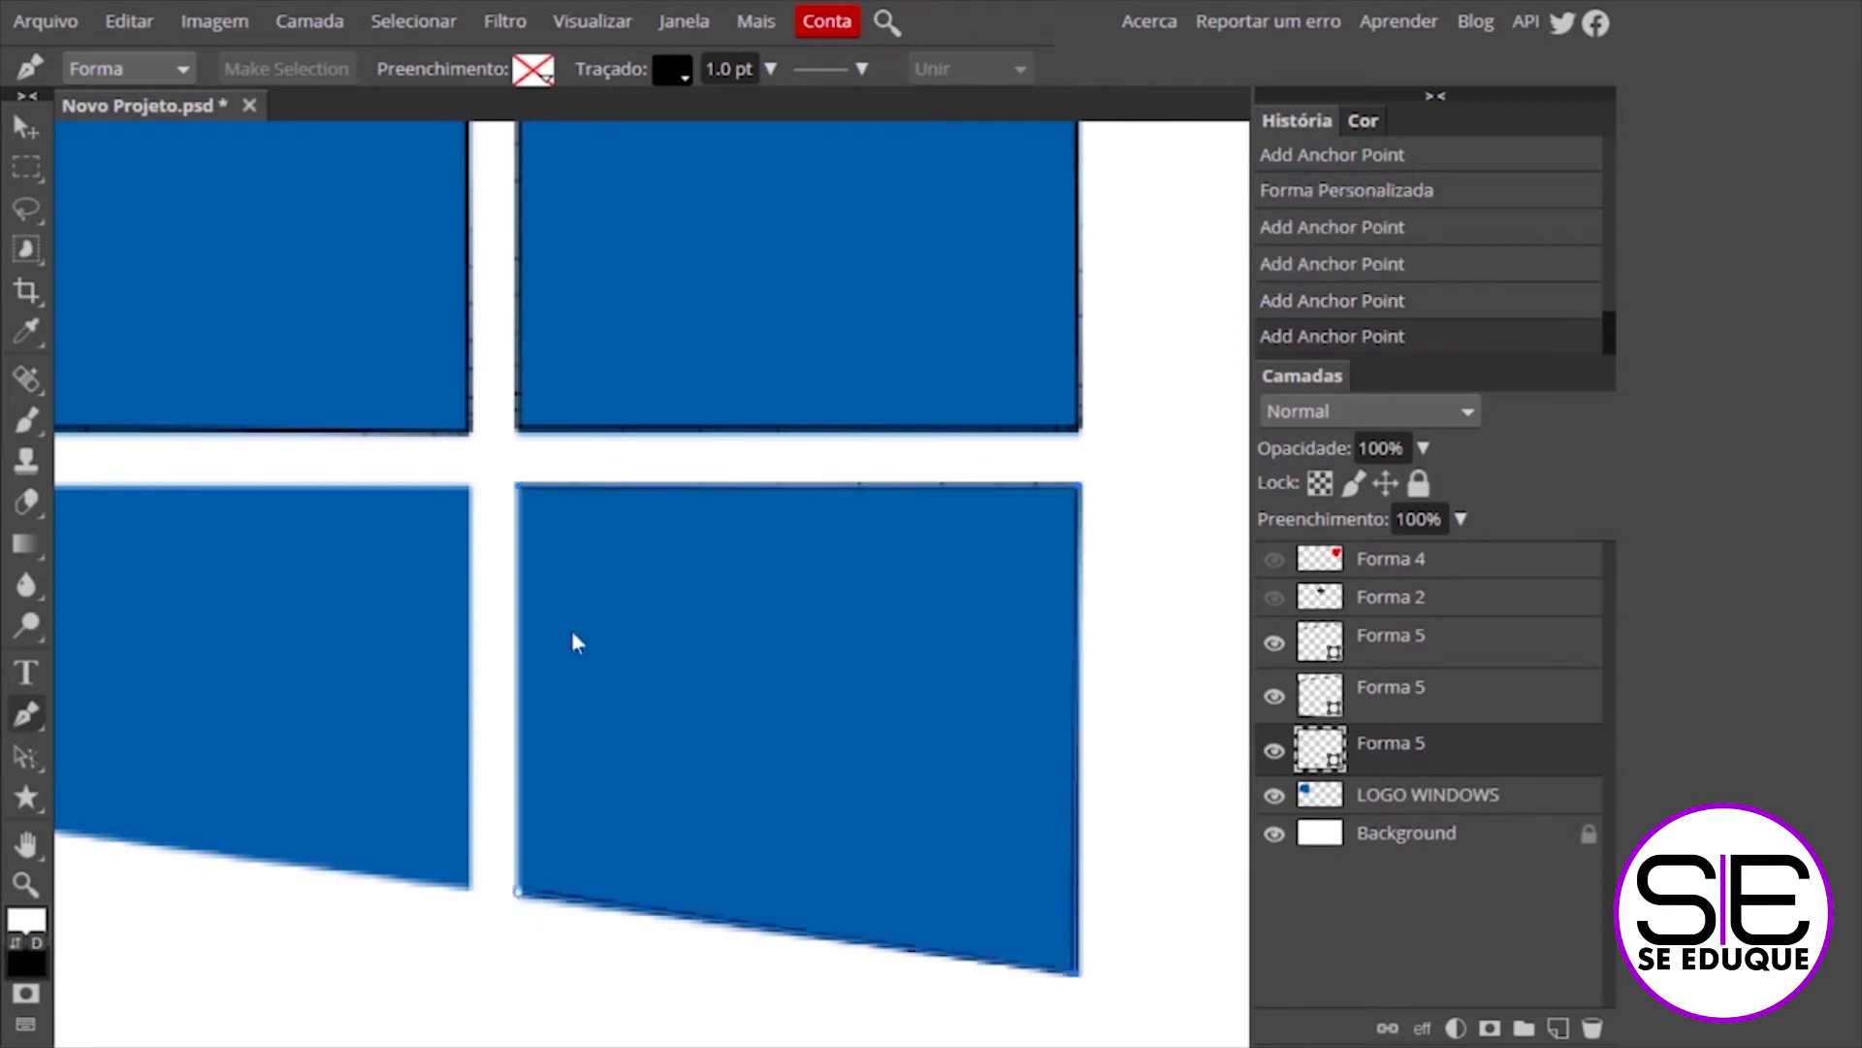
pyautogui.click(518, 487)
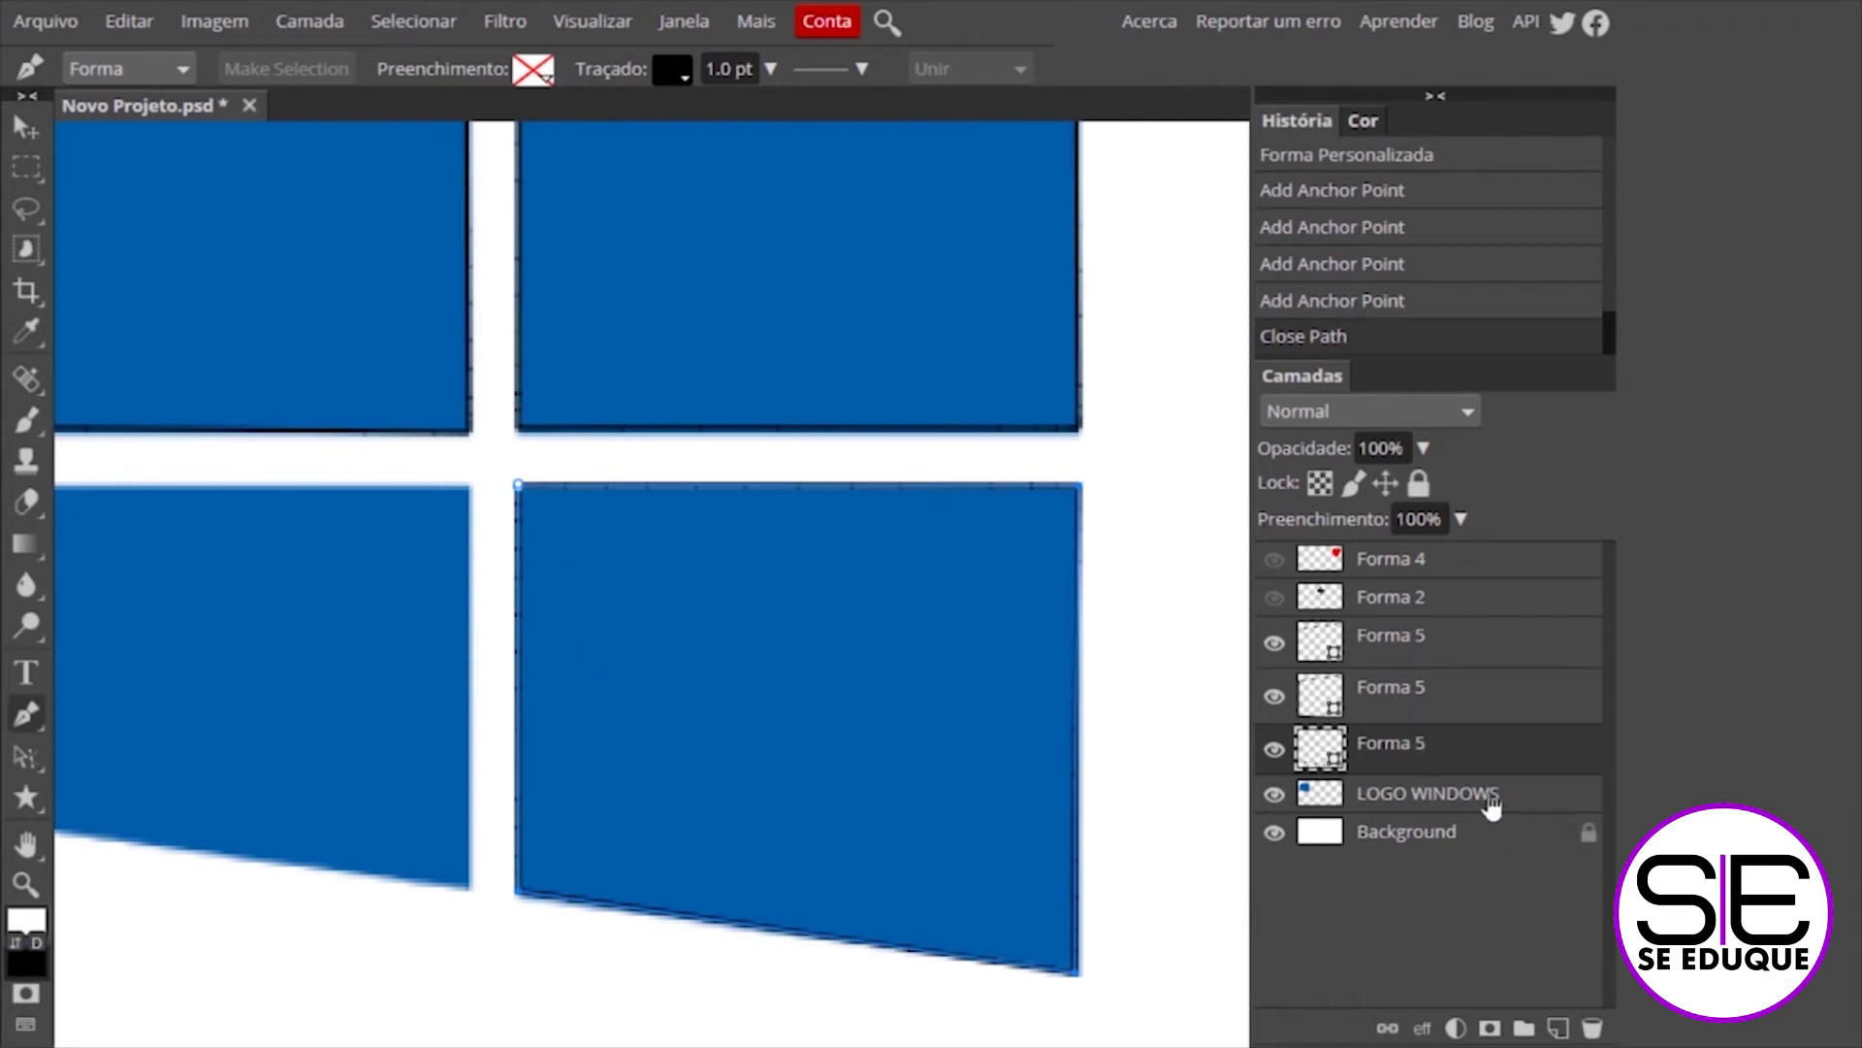
pyautogui.click(1406, 805)
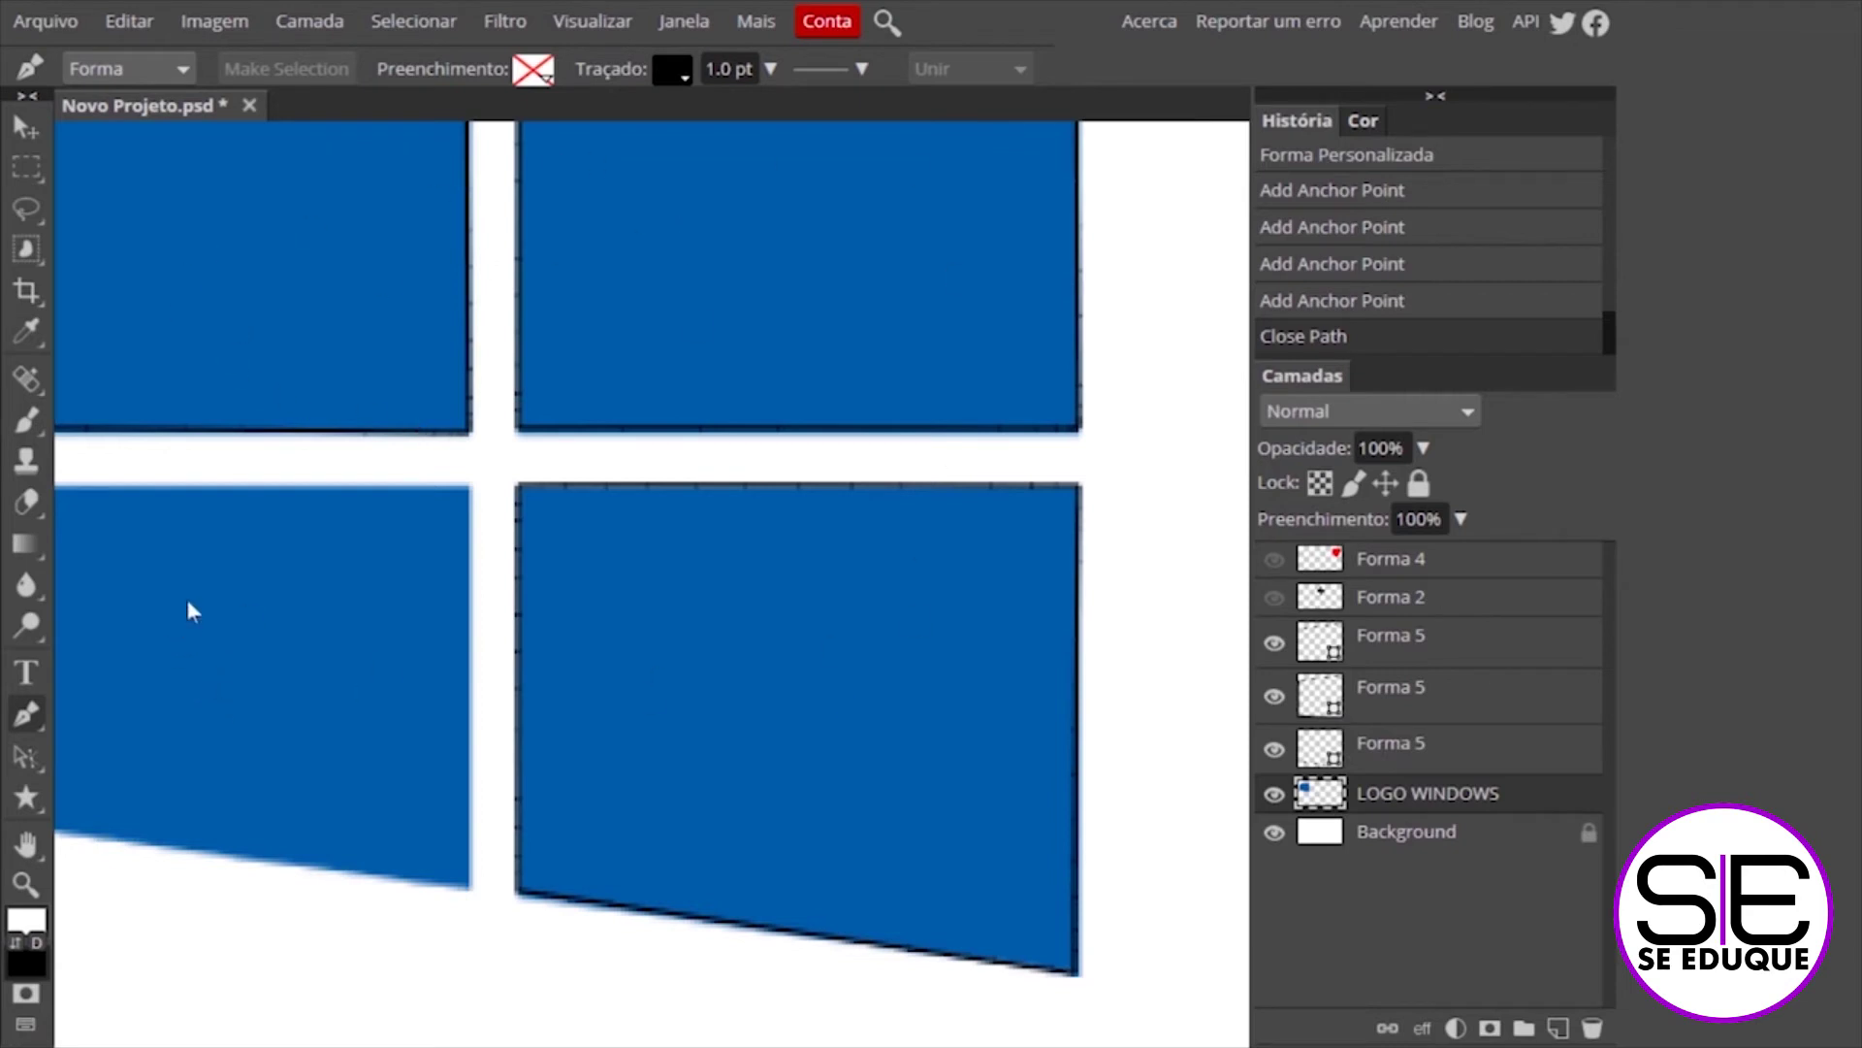
# Trace the lower-left pane's four corners as a closed outline shape
pyautogui.moveTo(195, 597); pyautogui.dragTo(408, 597)
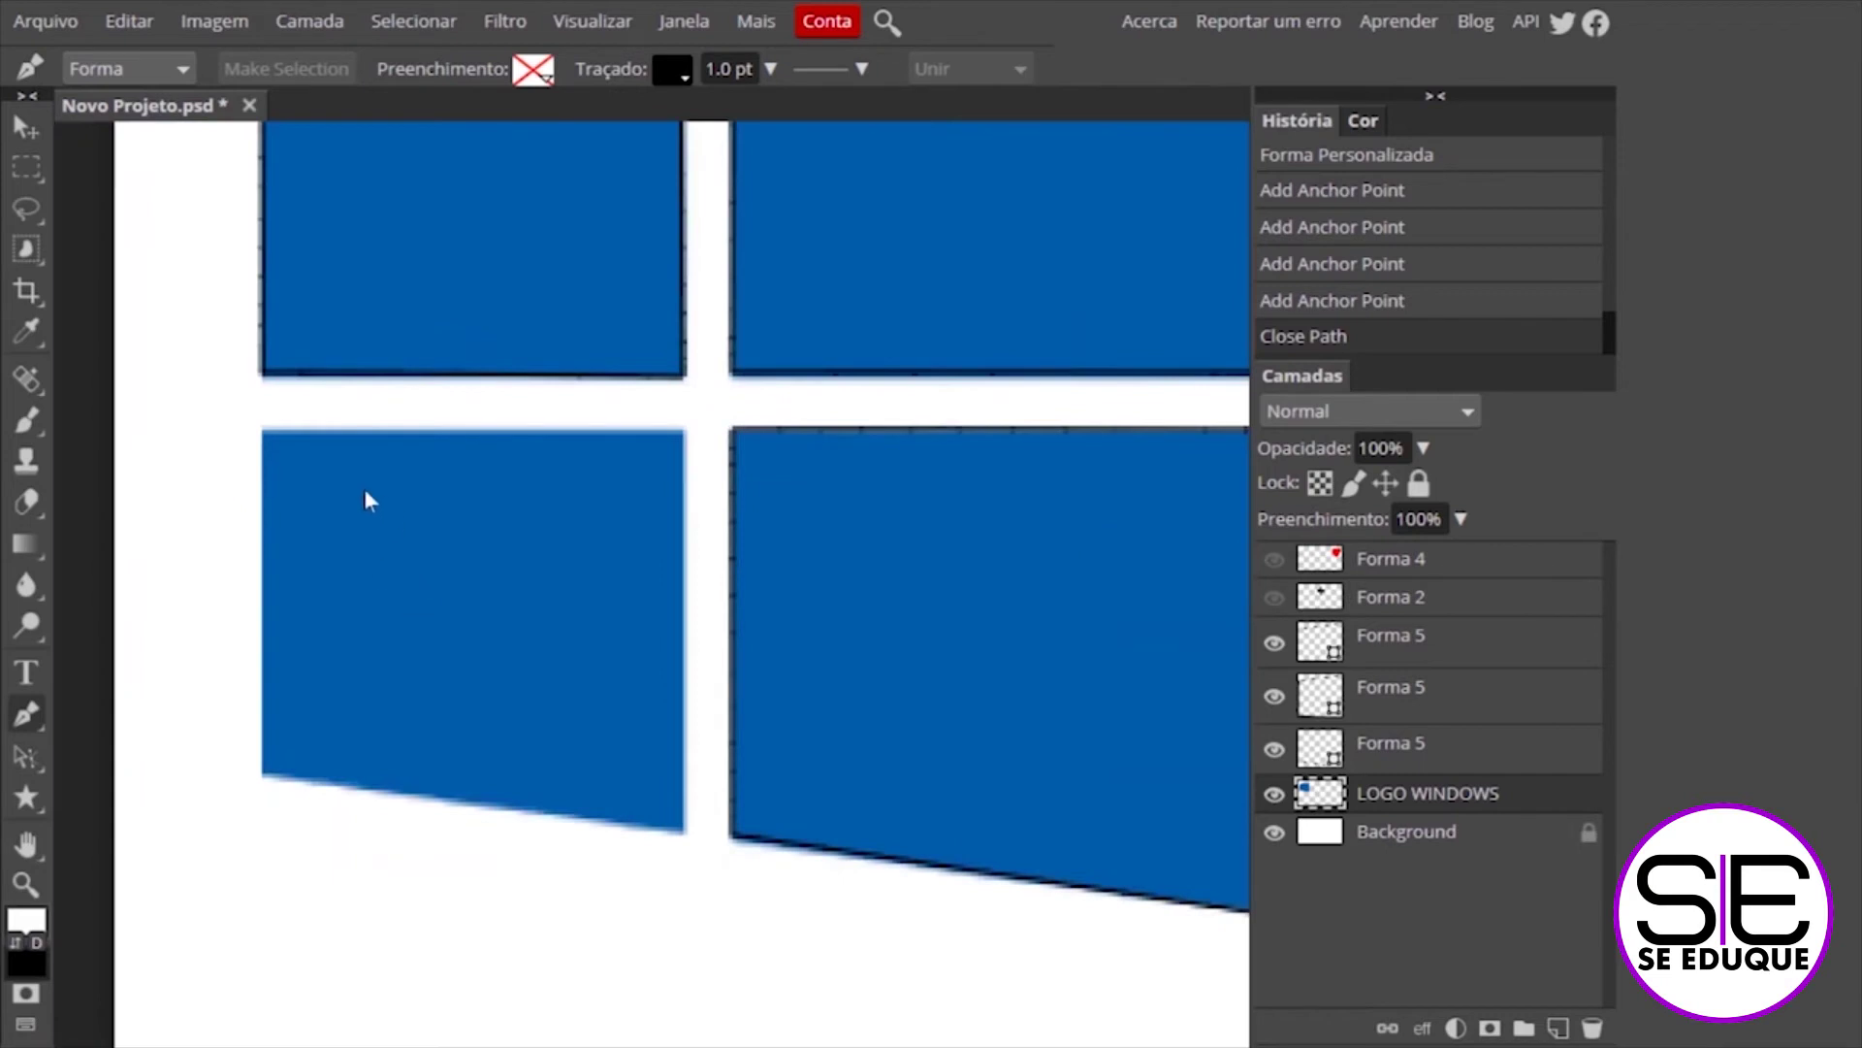
pyautogui.click(260, 428)
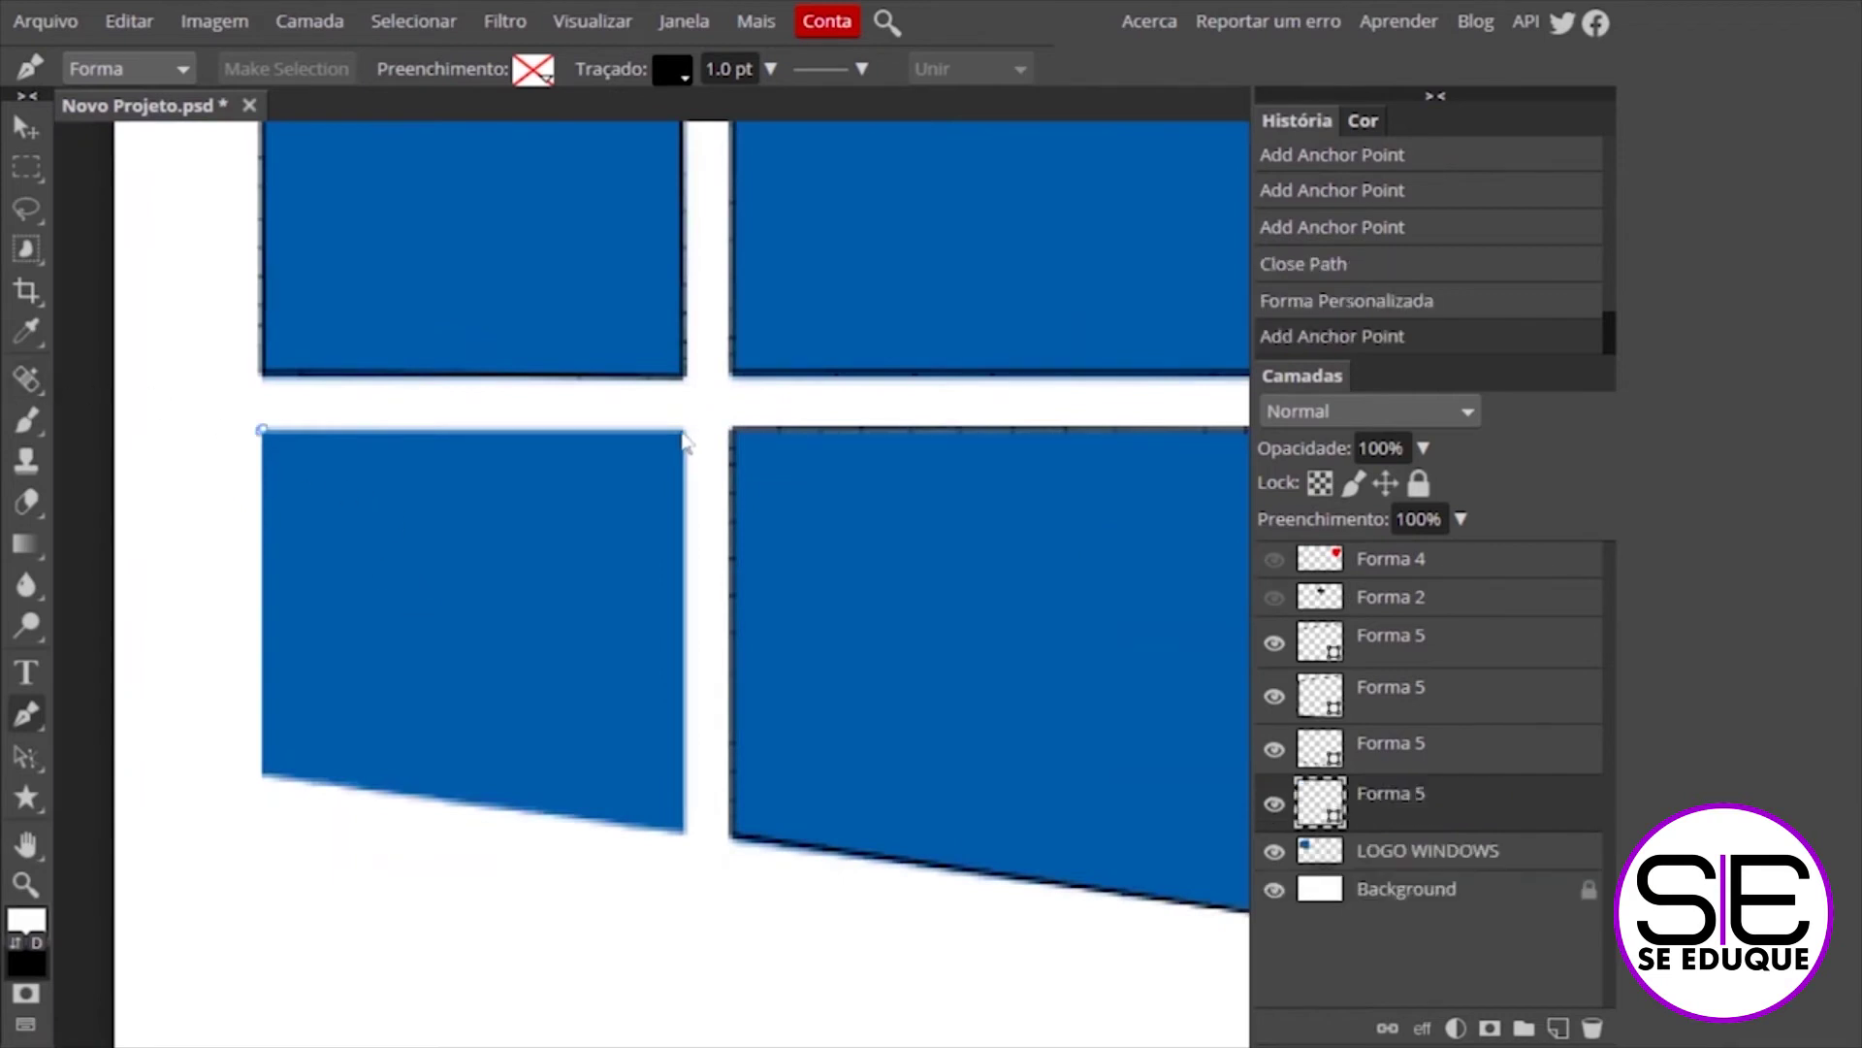
pyautogui.click(680, 429)
pyautogui.click(684, 831)
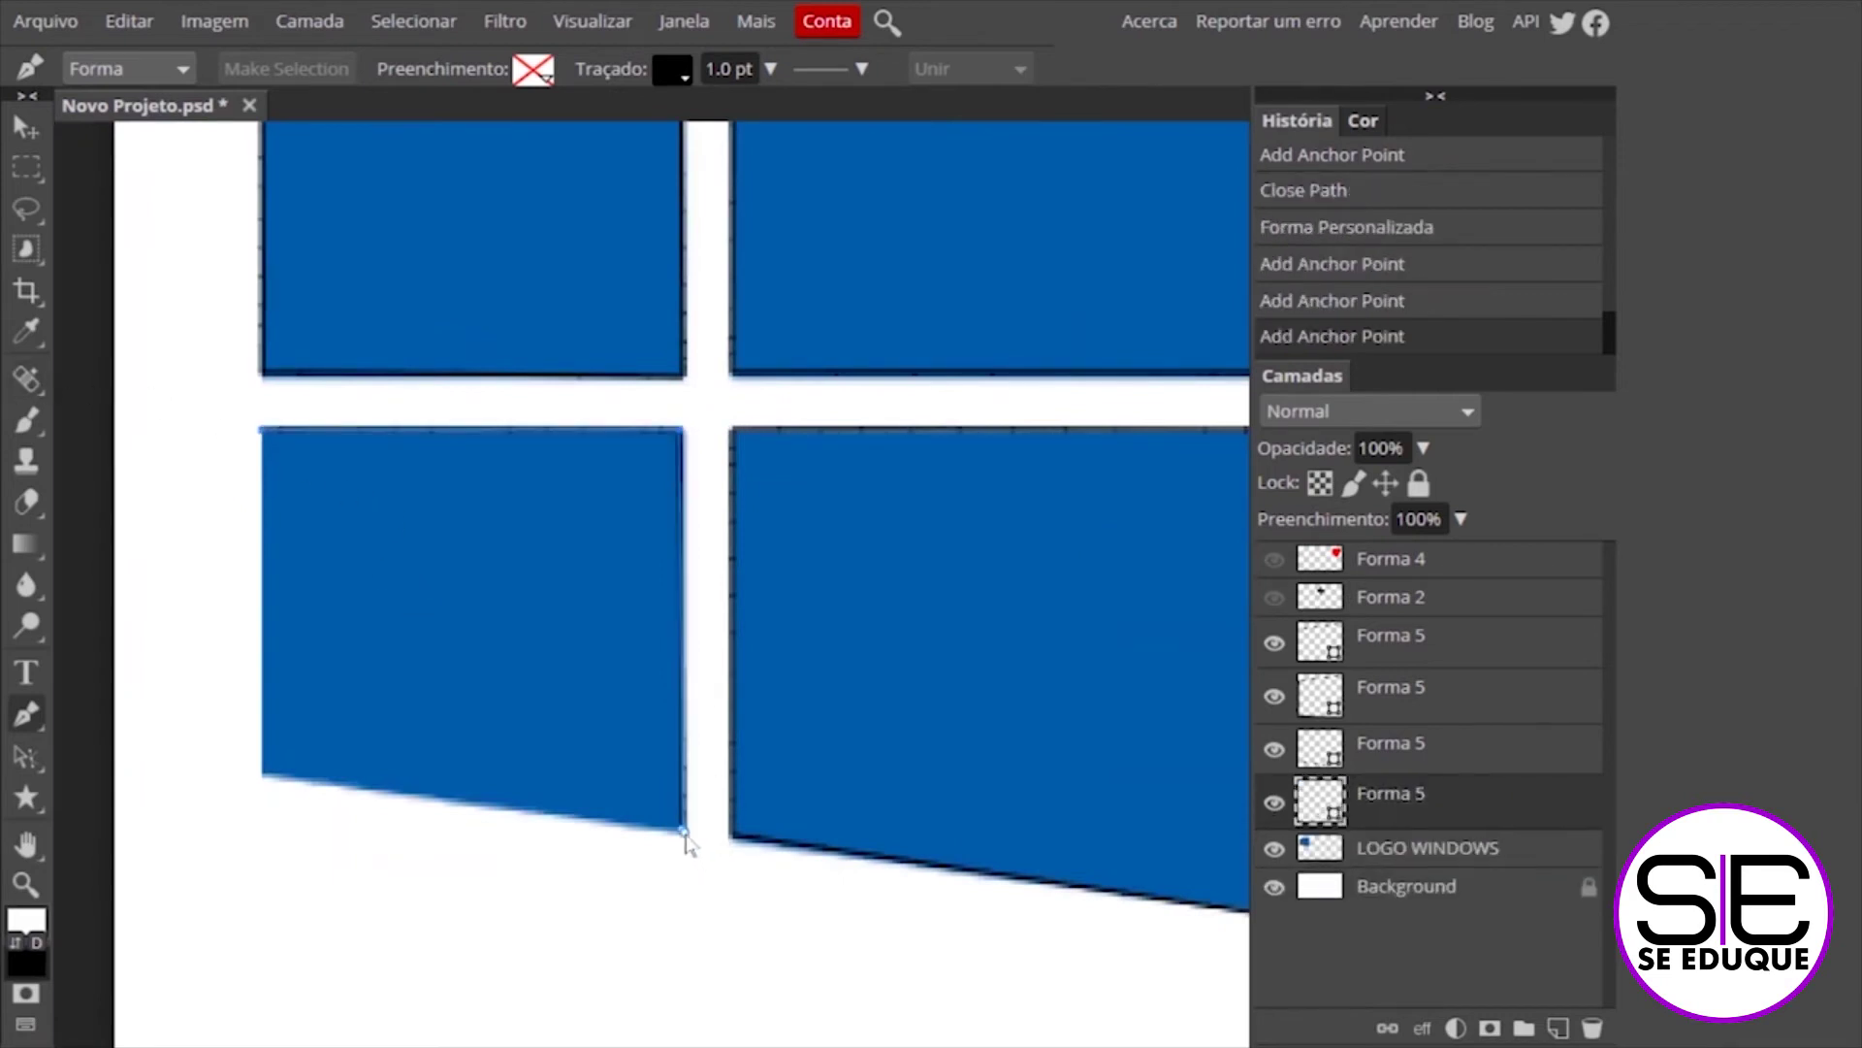
pyautogui.click(262, 773)
pyautogui.click(262, 431)
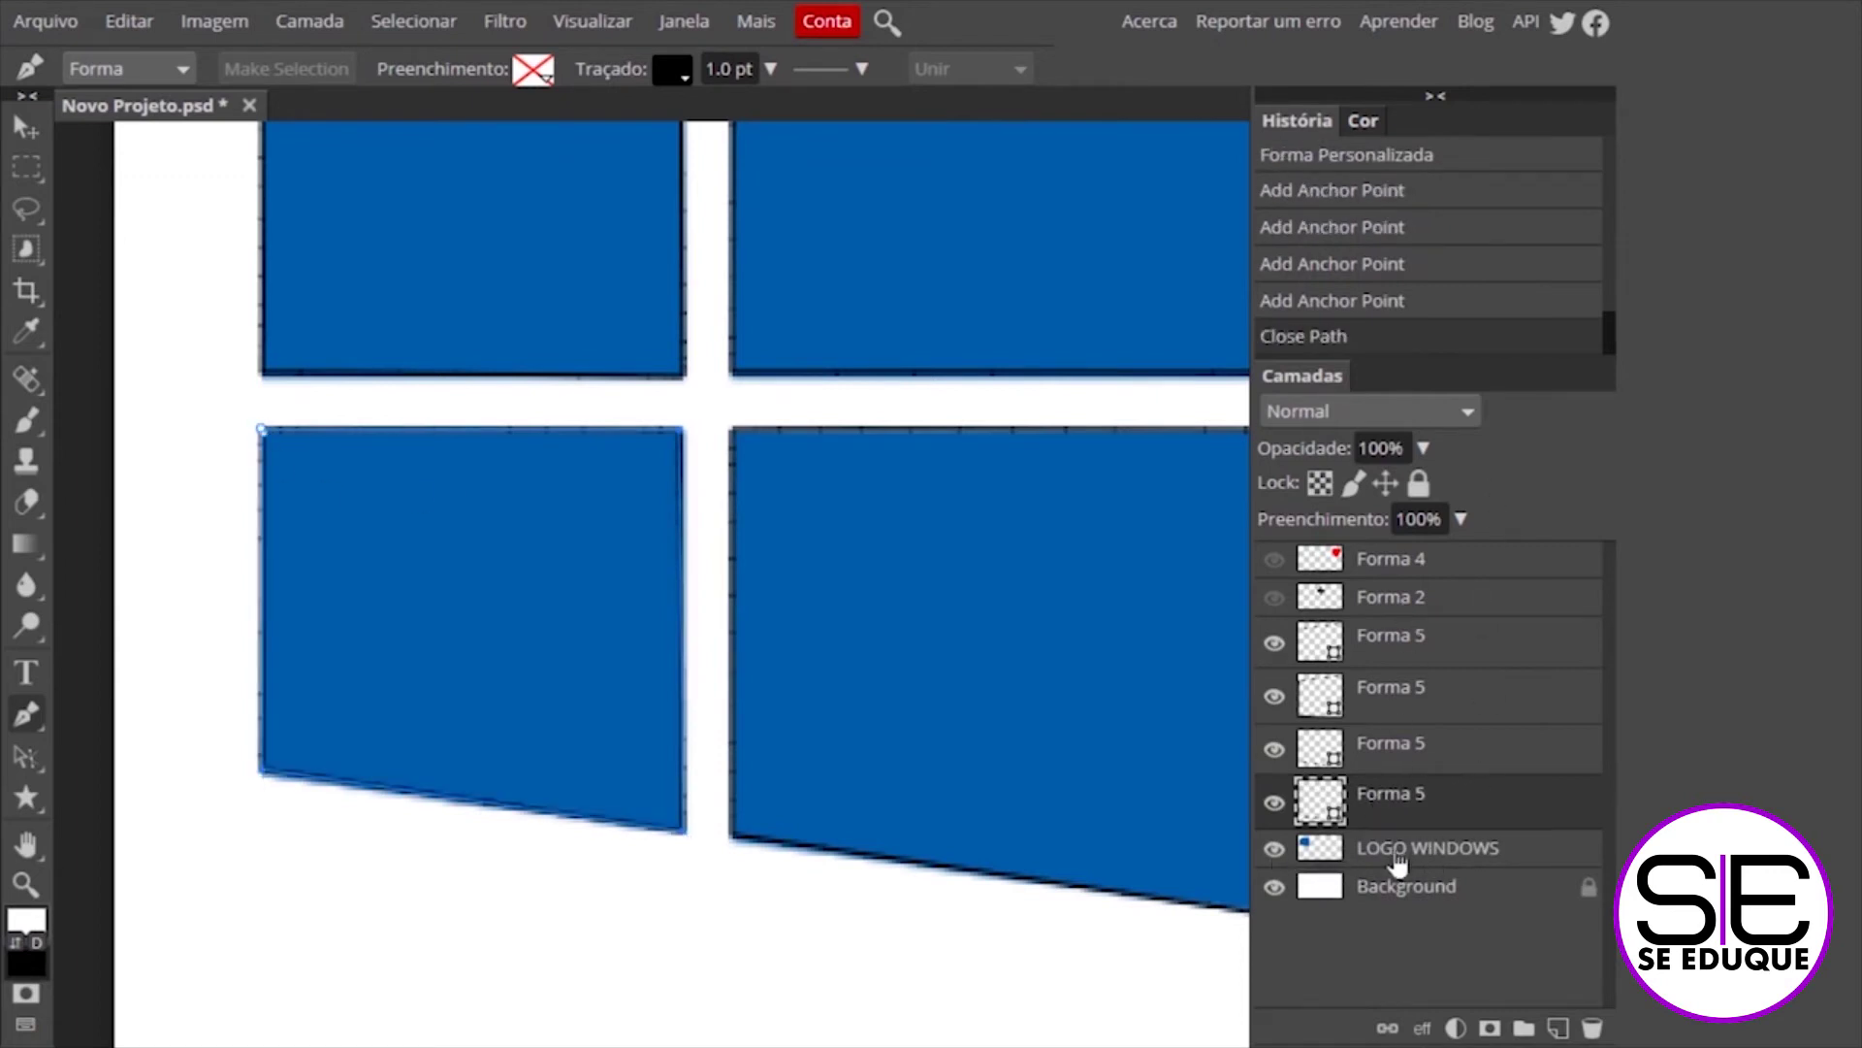
# Check the traced outlines without the original logo, then select all four pane shapes
pyautogui.click(1275, 851)
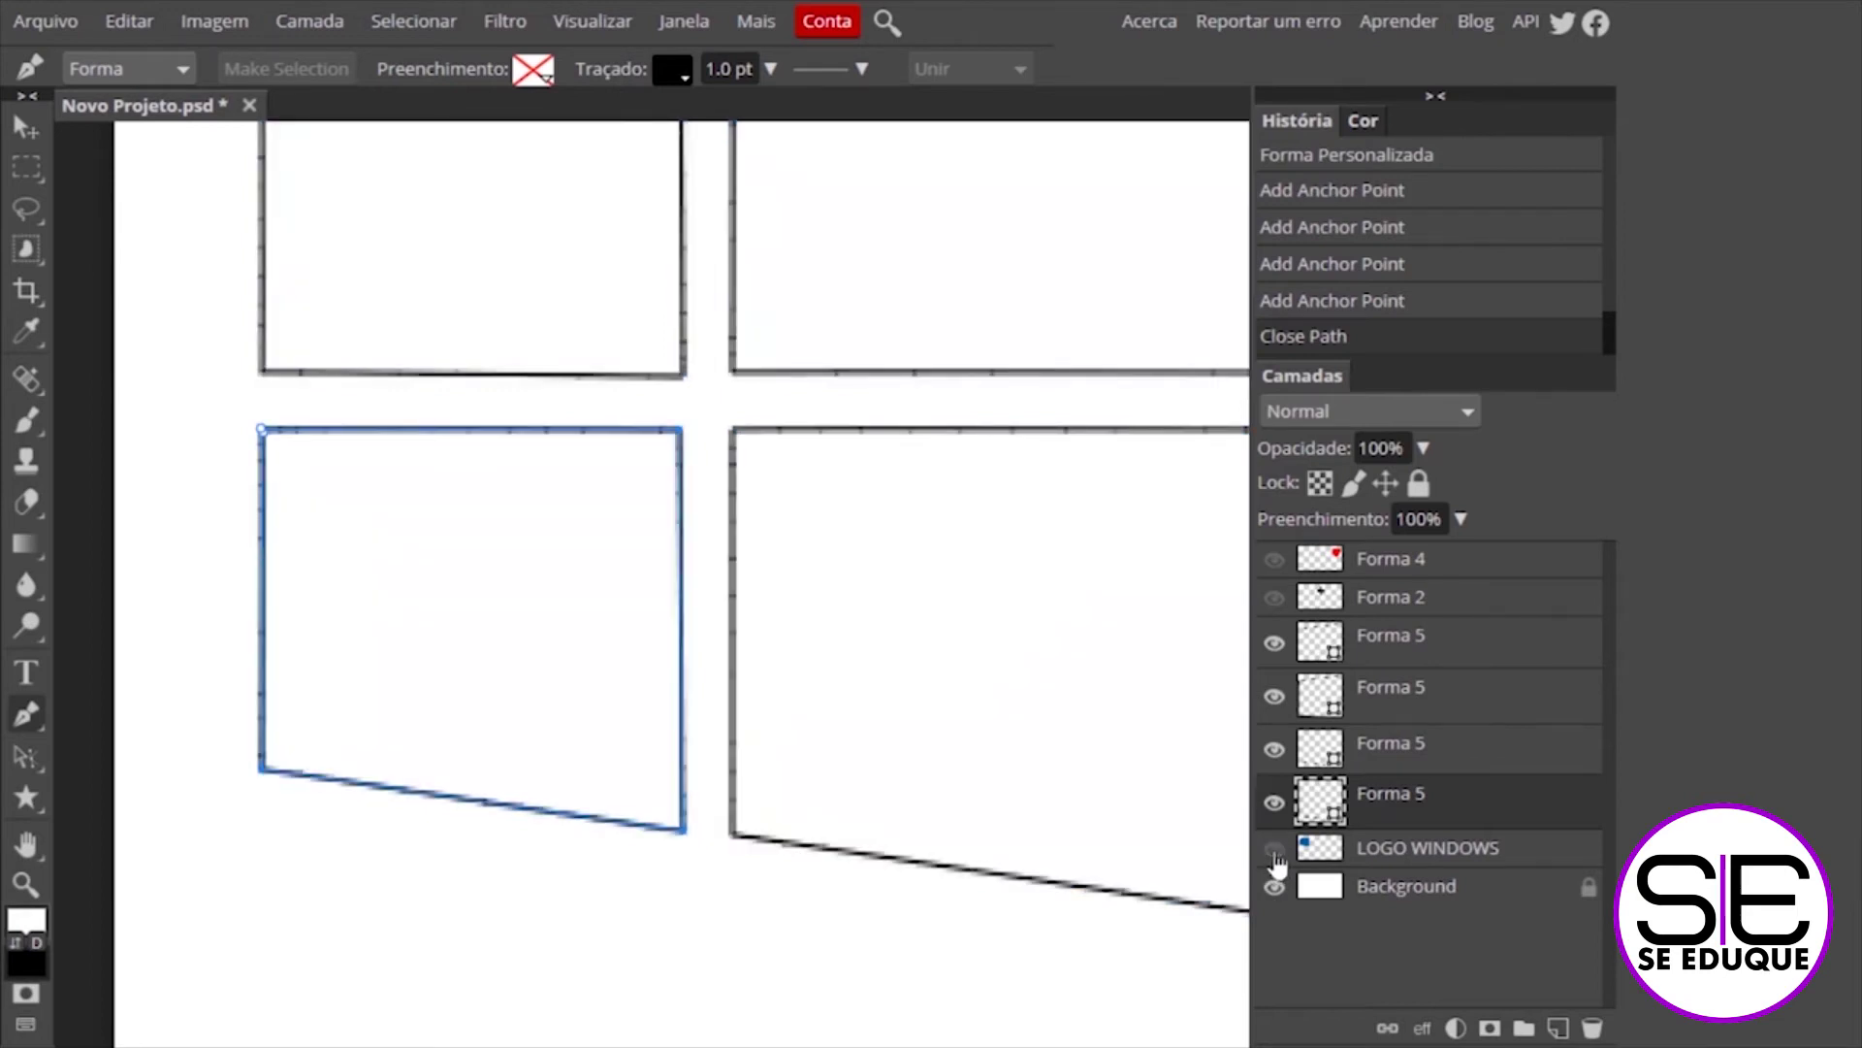
pyautogui.moveTo(1019, 633); pyautogui.dragTo(840, 811)
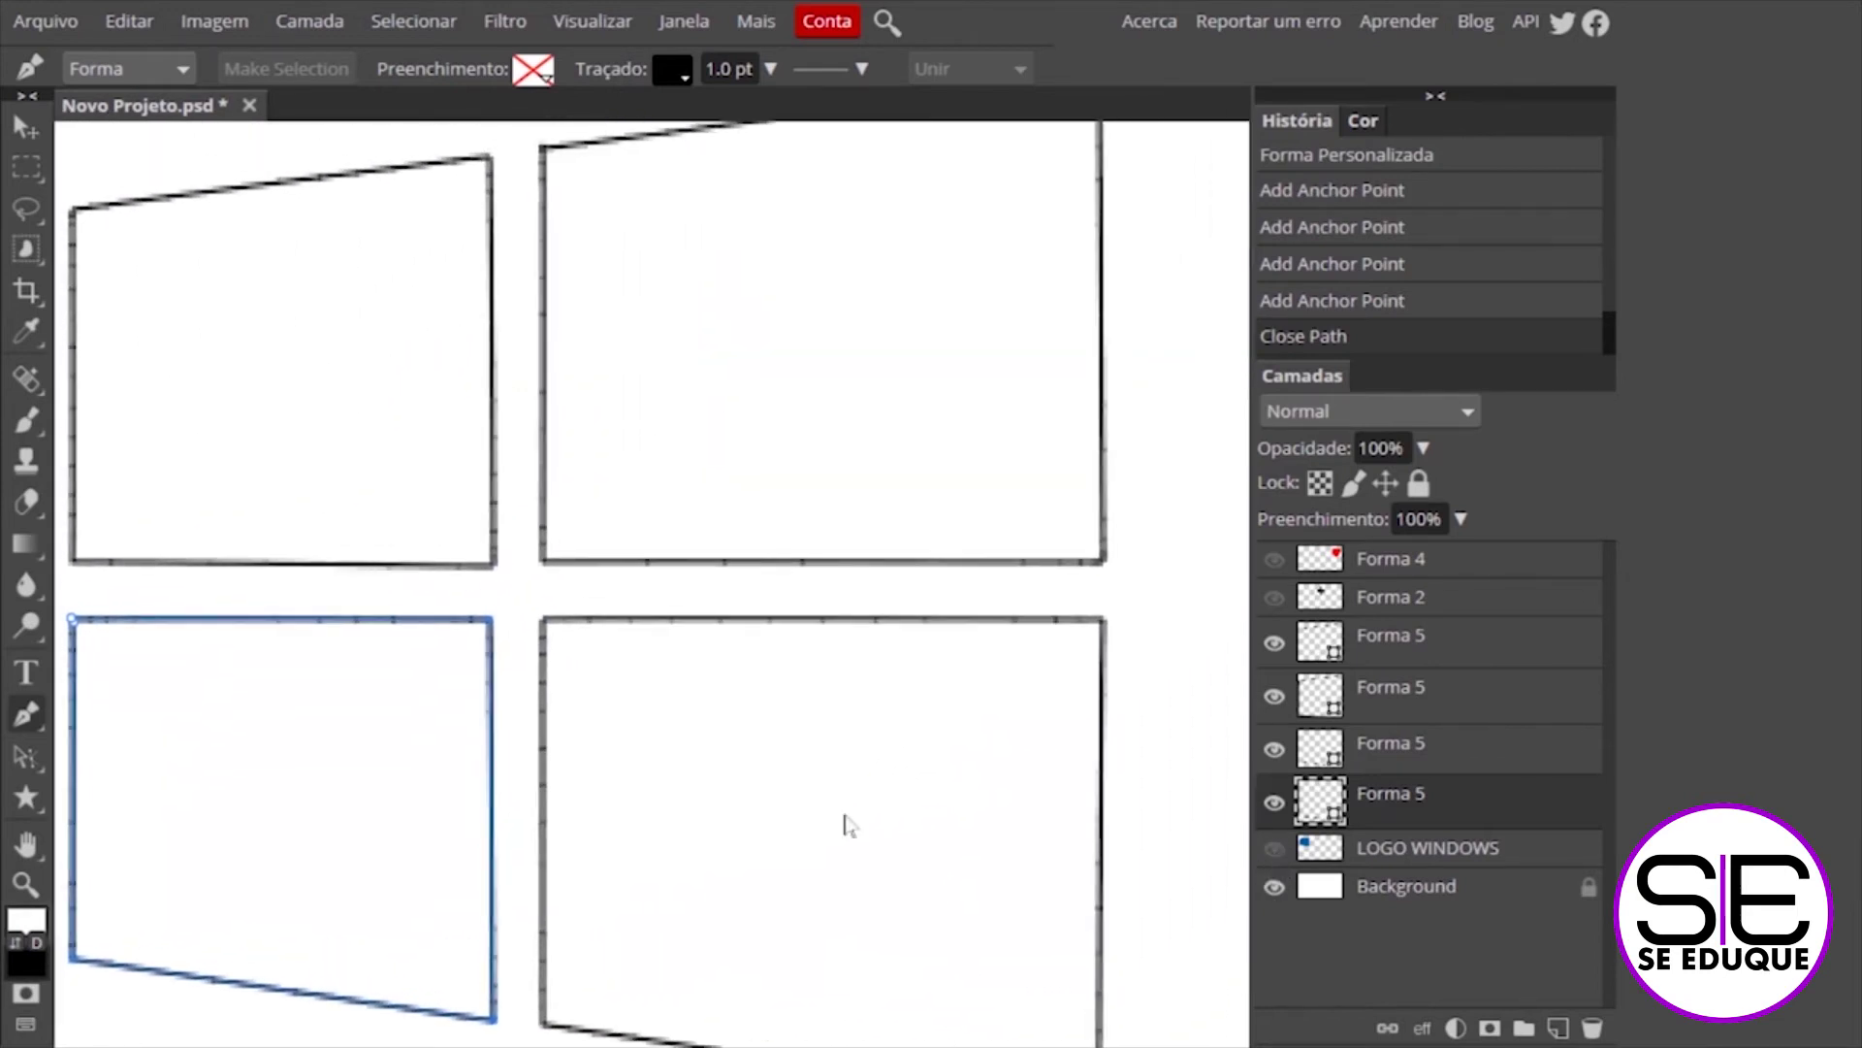
pyautogui.hotkey('ctrl', '-')
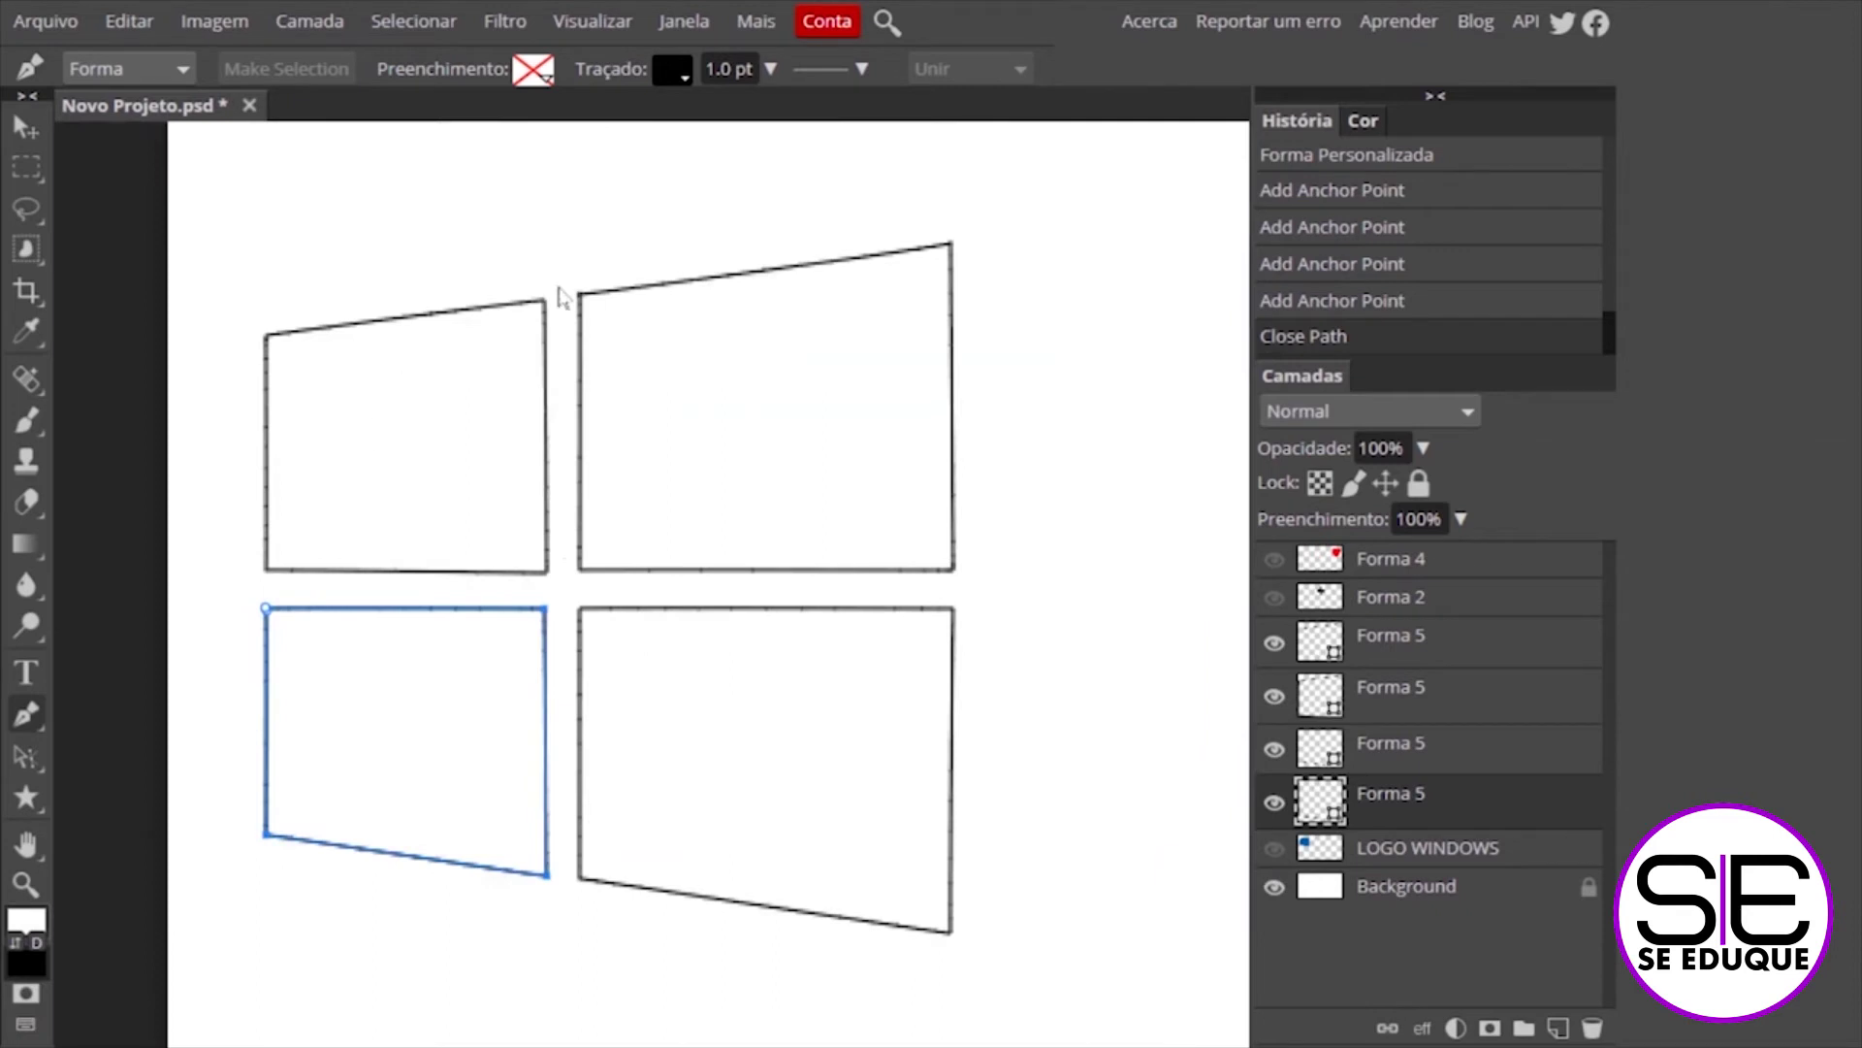
pyautogui.hotkey('ctrl', 'alt', 'a')
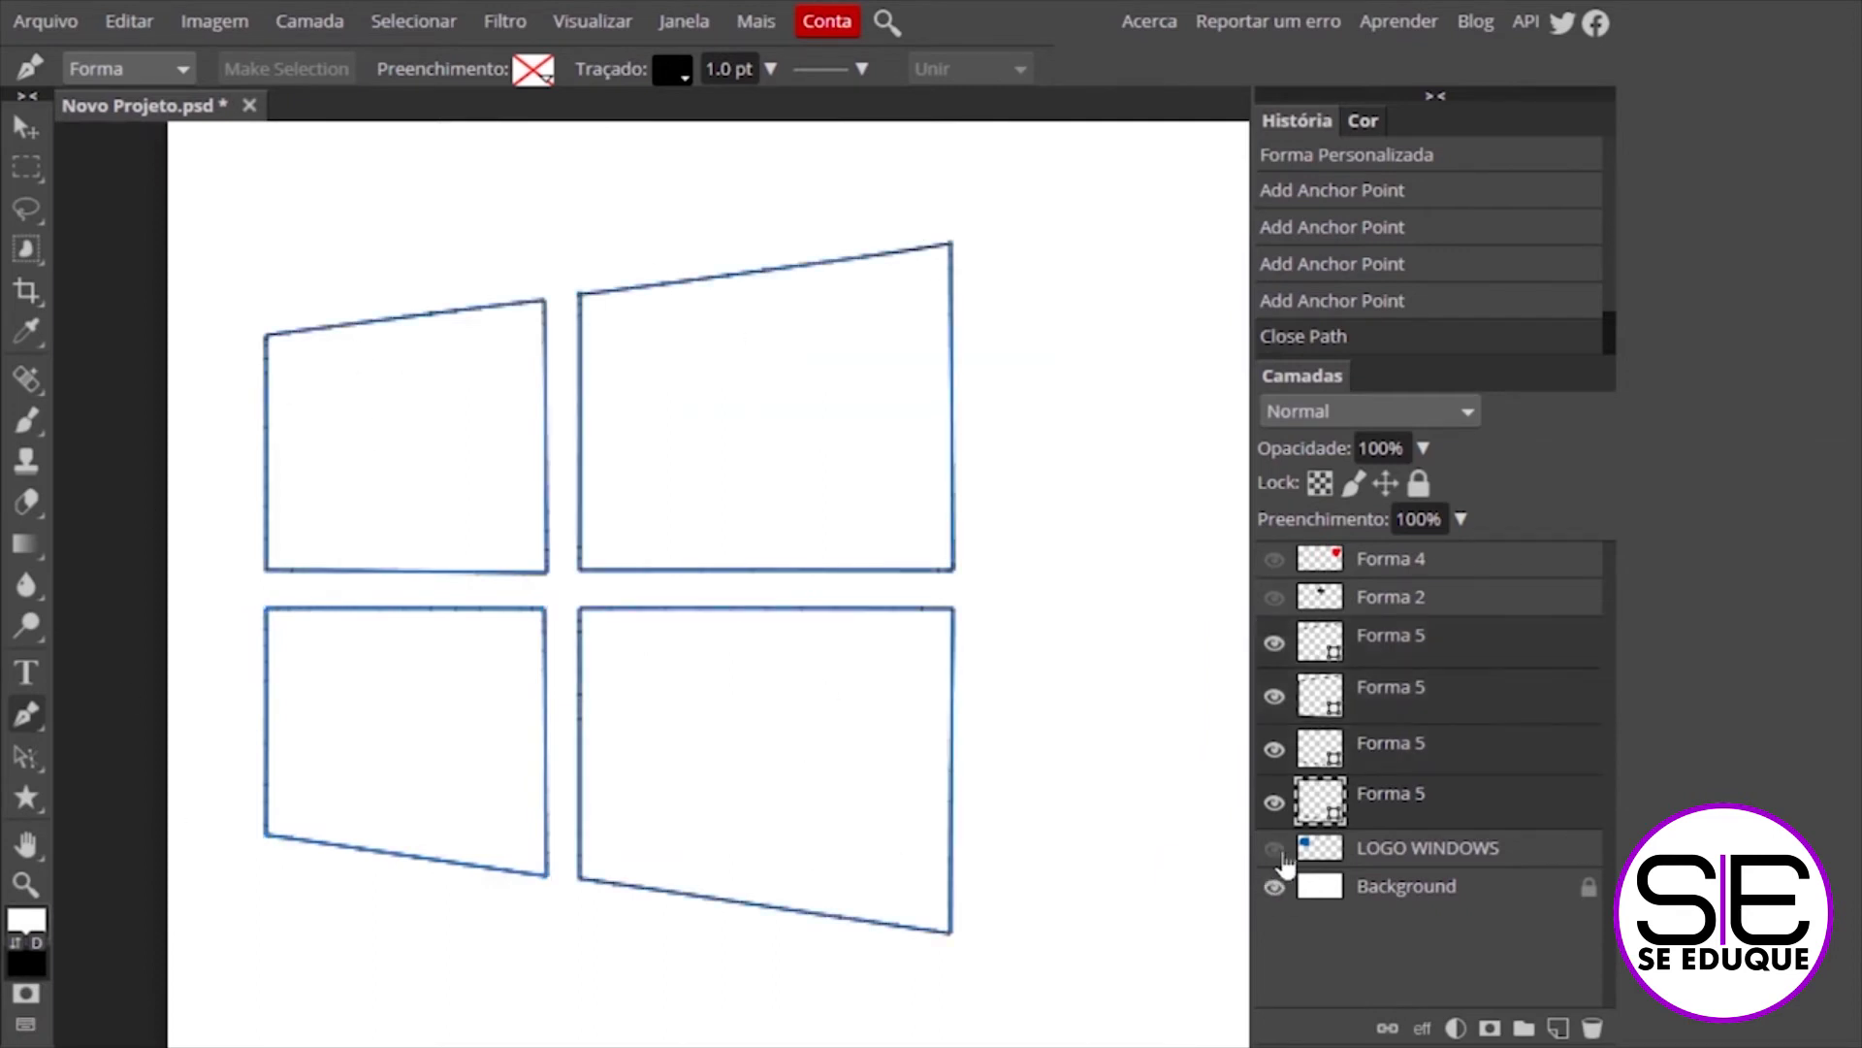
pyautogui.click(1274, 850)
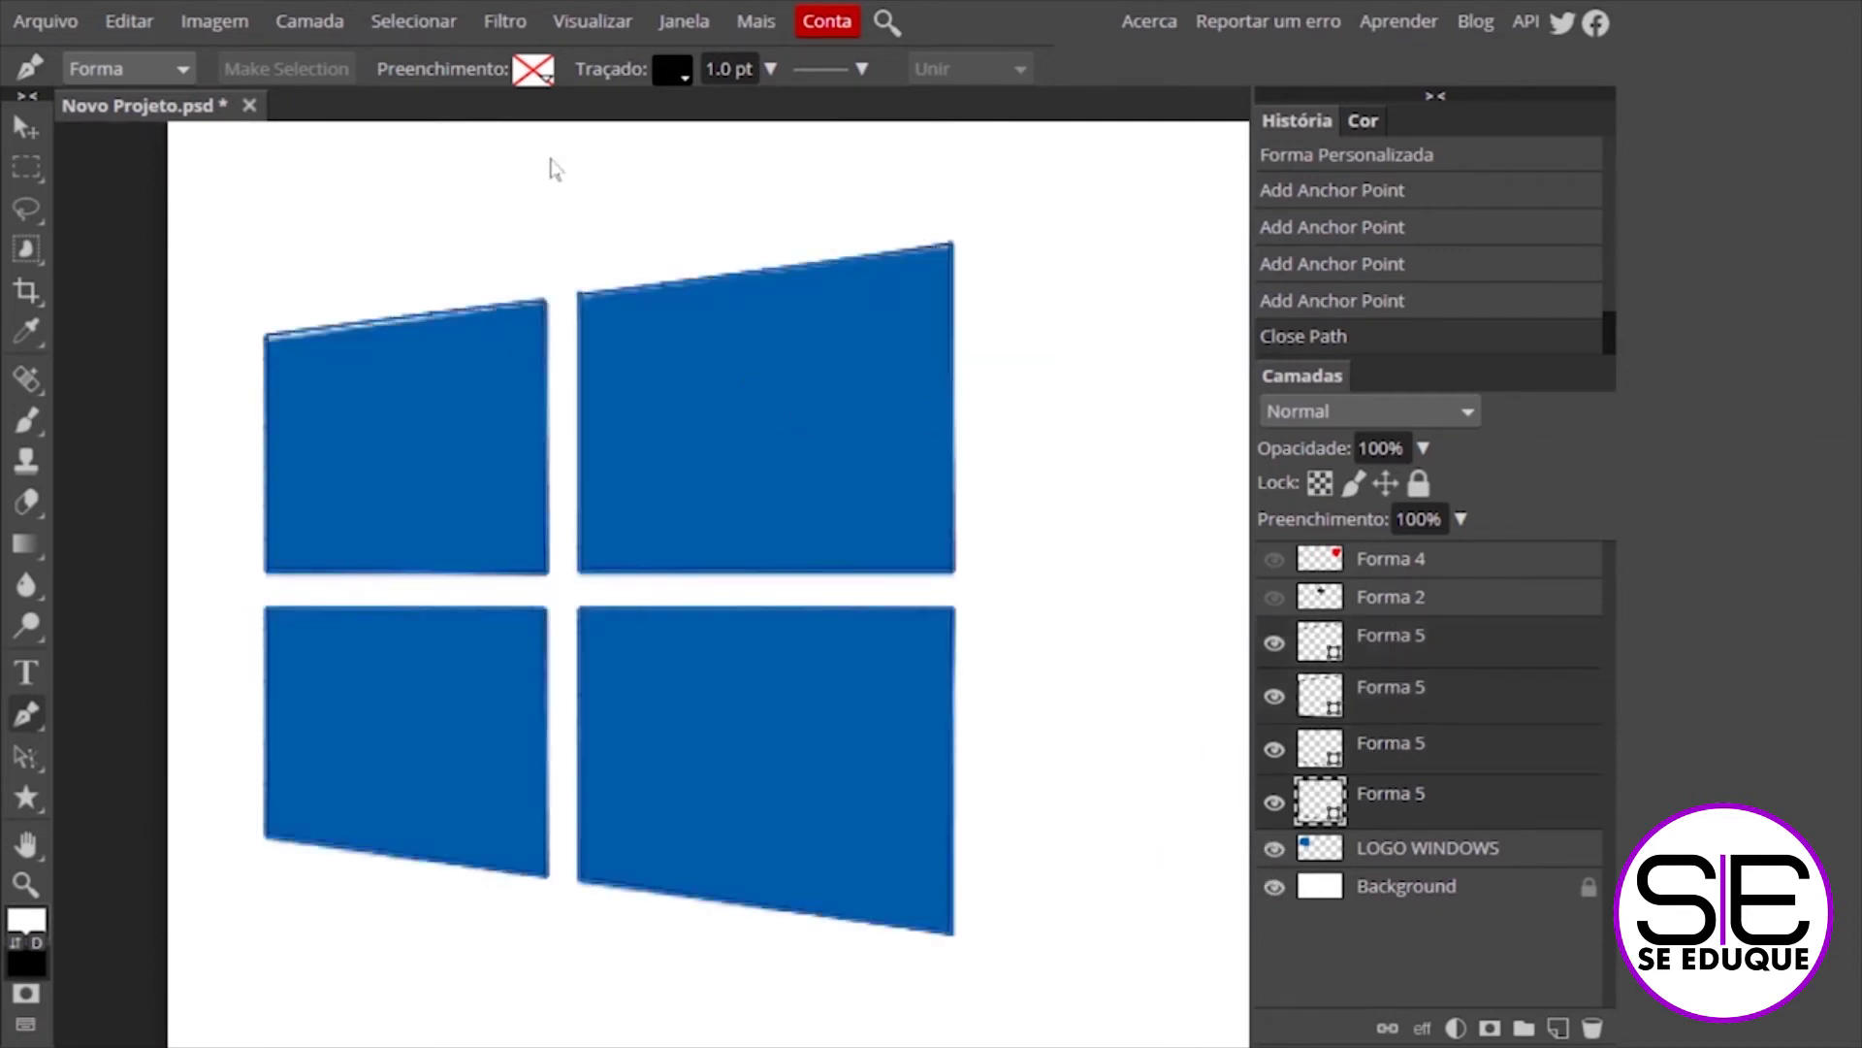
pyautogui.click(549, 89)
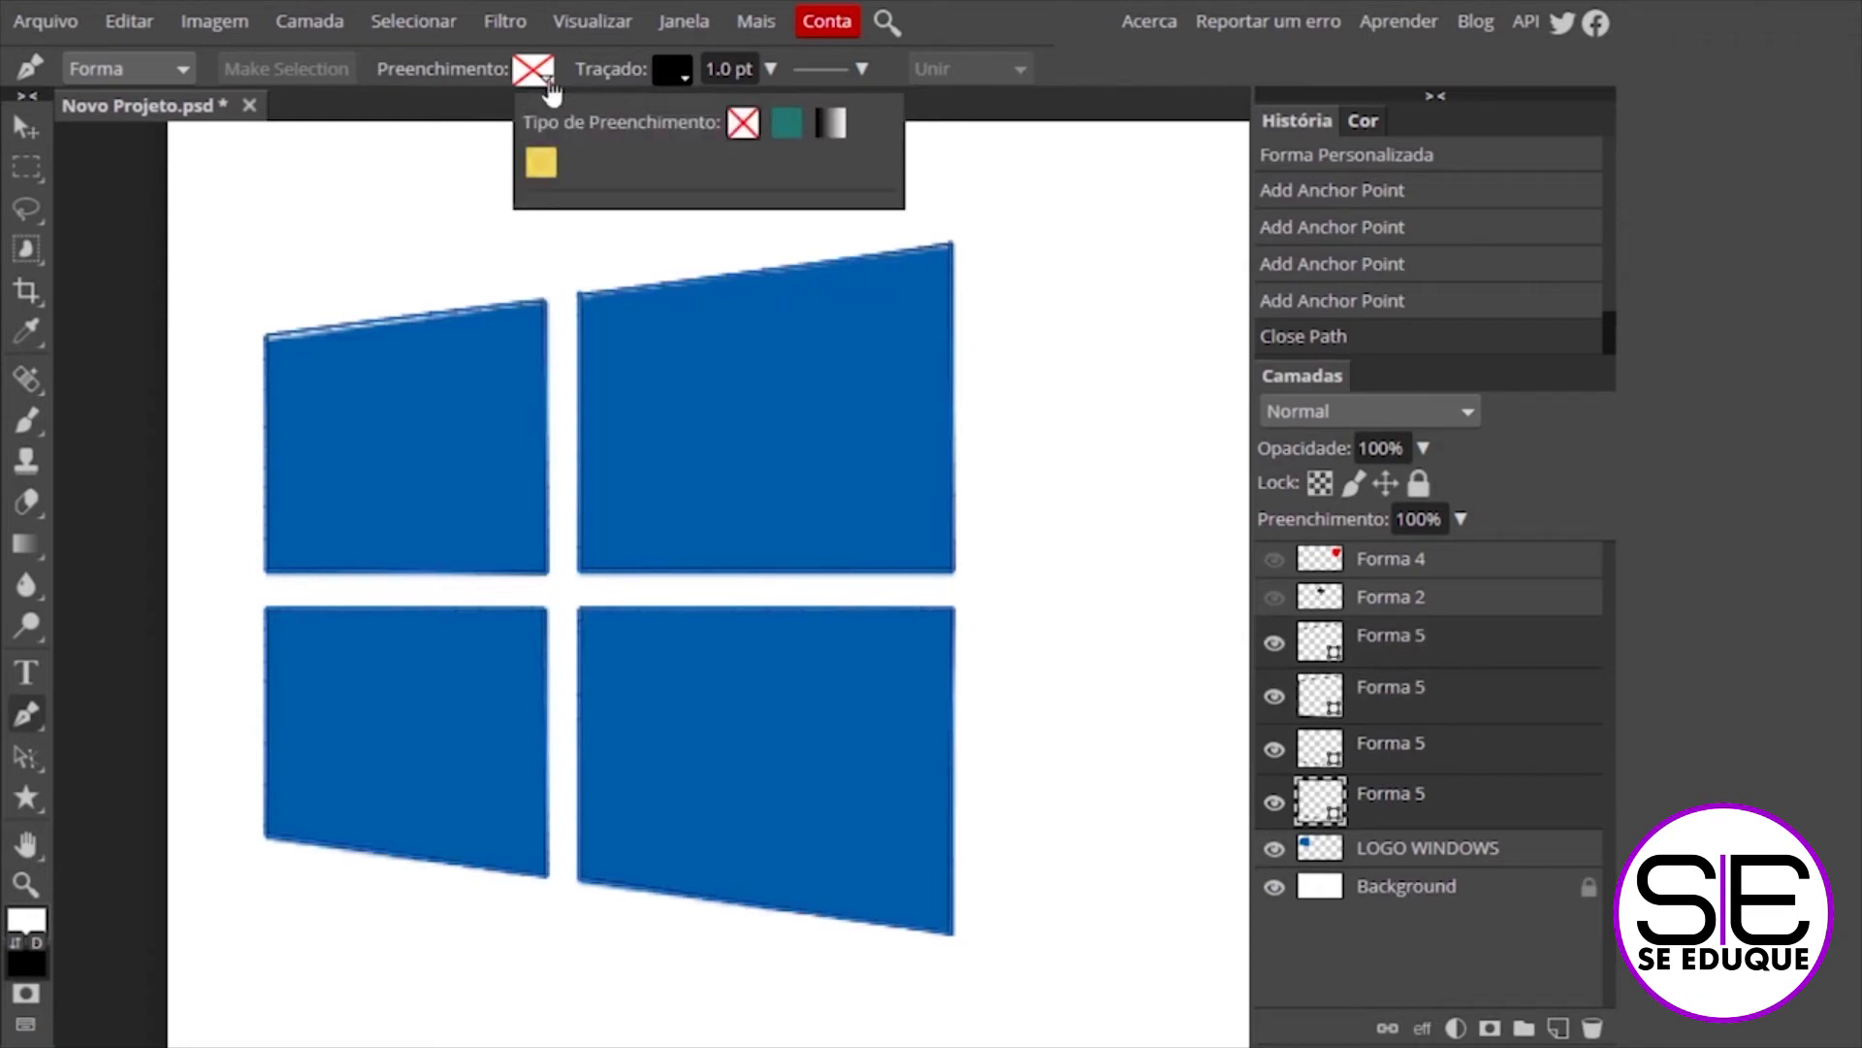
# Fill the four pane shapes with blue 015cab sampled from the logo and remove their outline
pyautogui.click(788, 124)
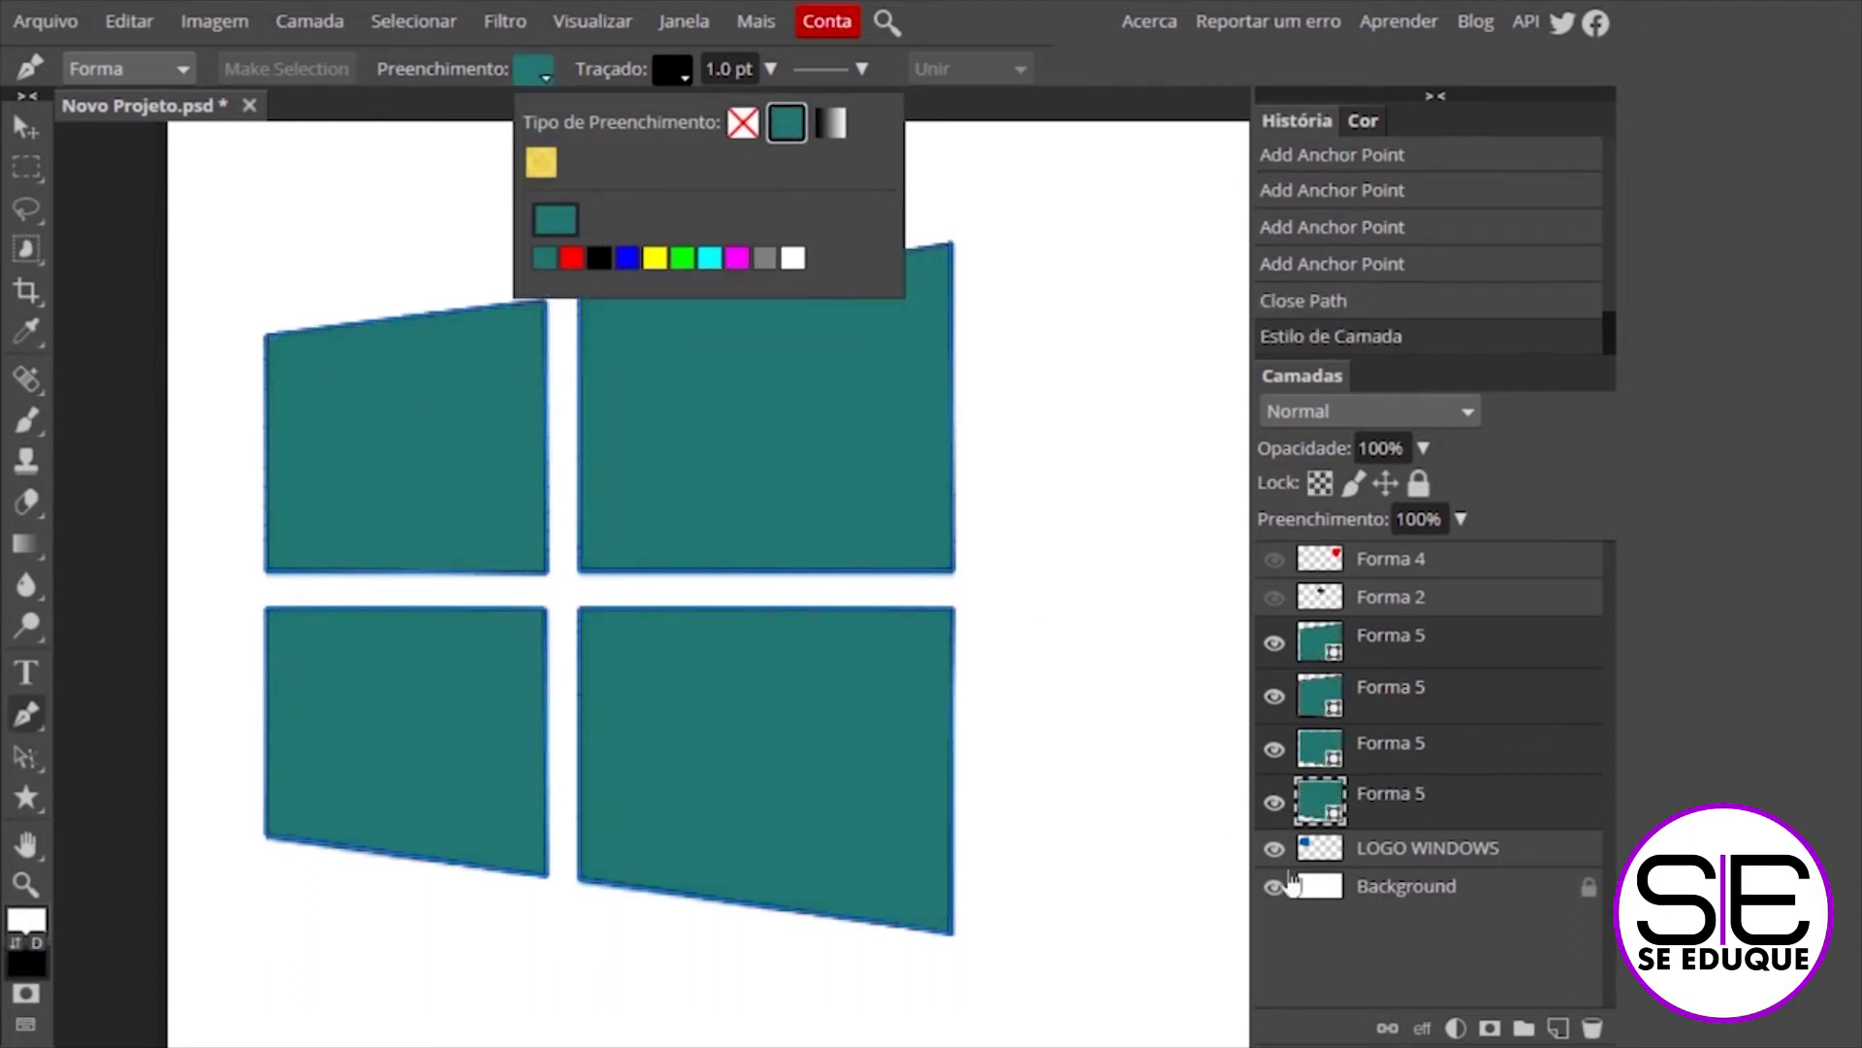
pyautogui.click(553, 223)
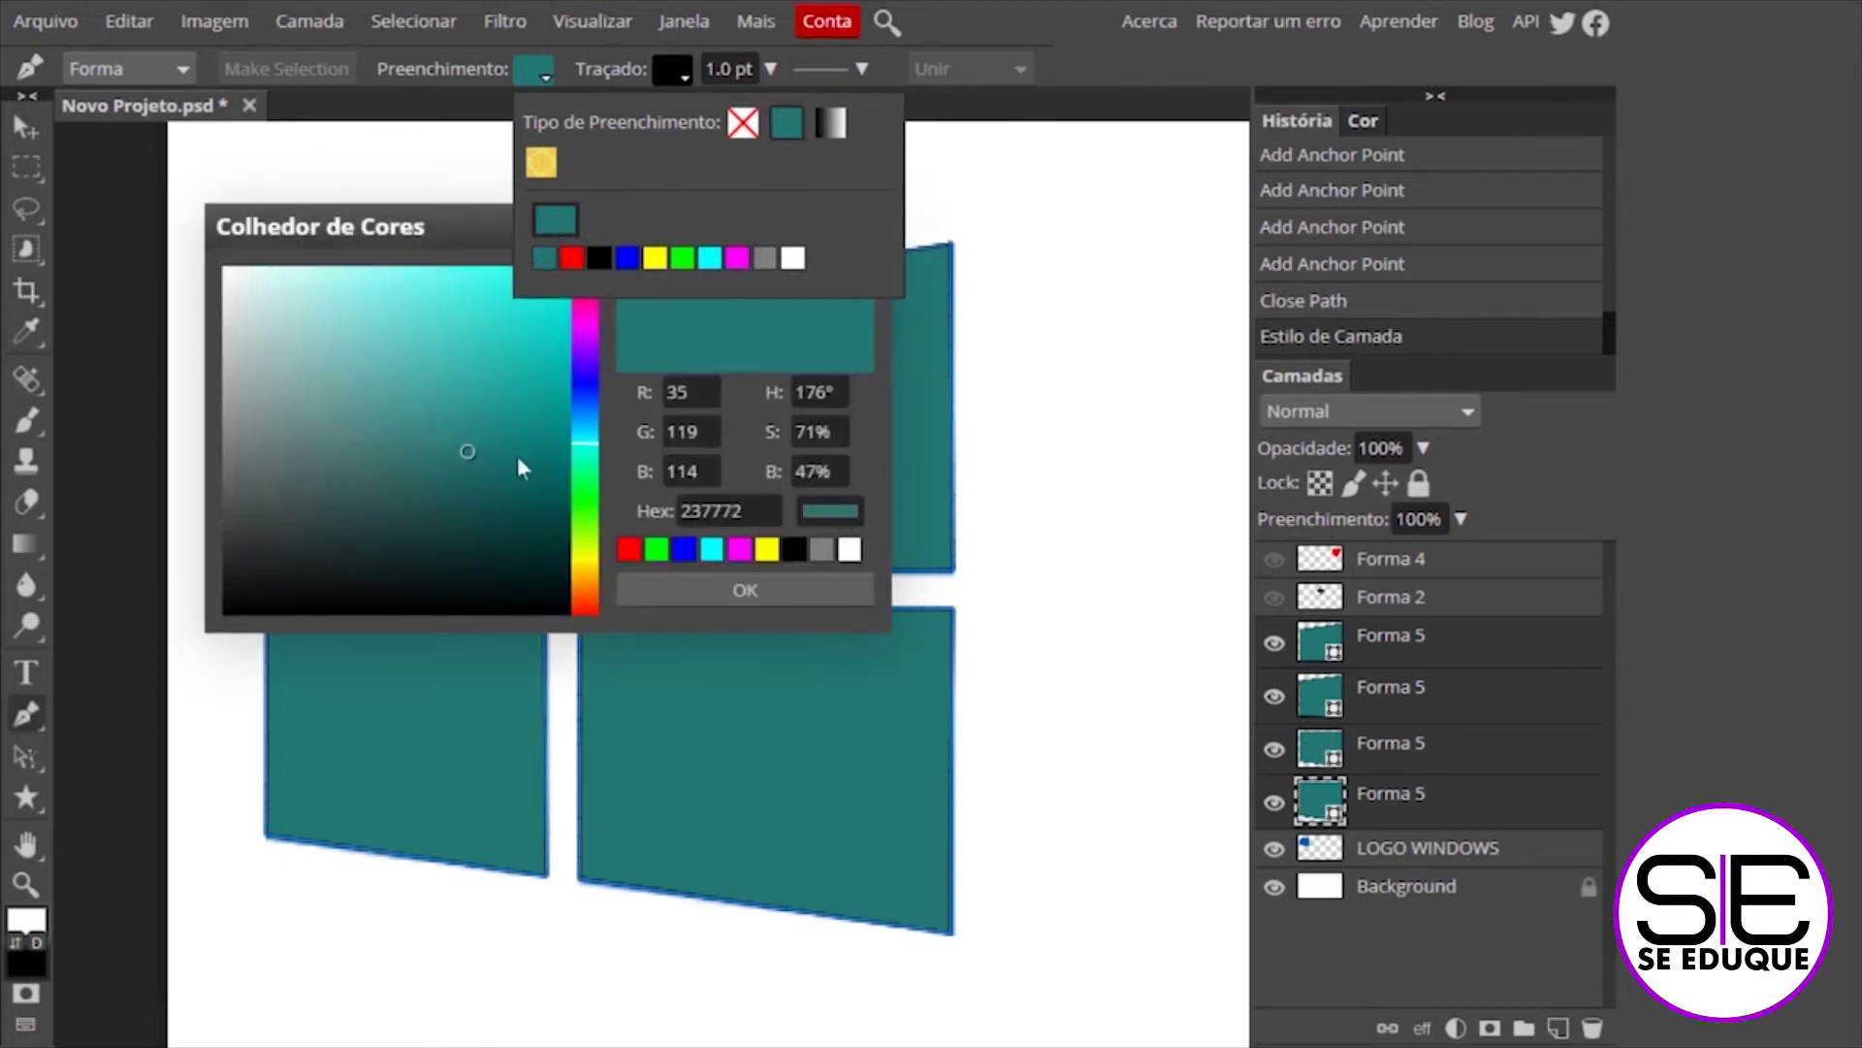
pyautogui.moveTo(408, 226); pyautogui.dragTo(779, 151)
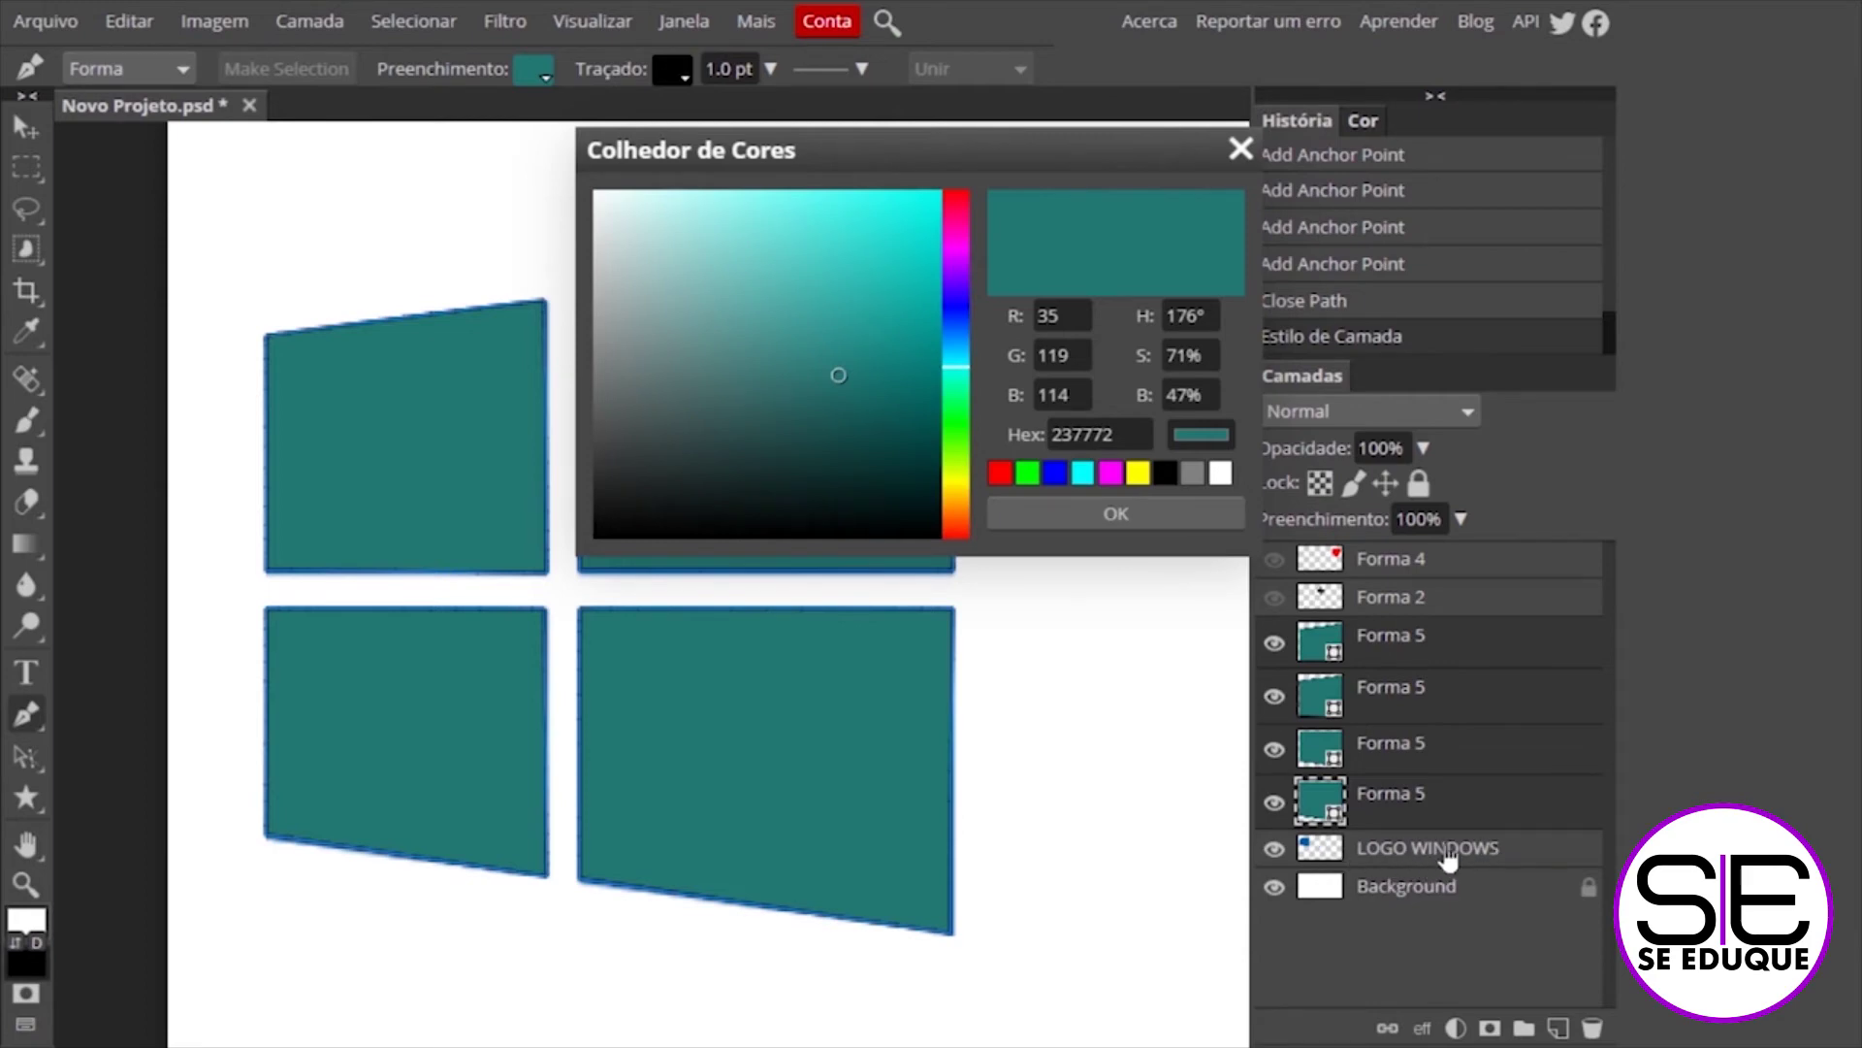
pyautogui.click(1275, 803)
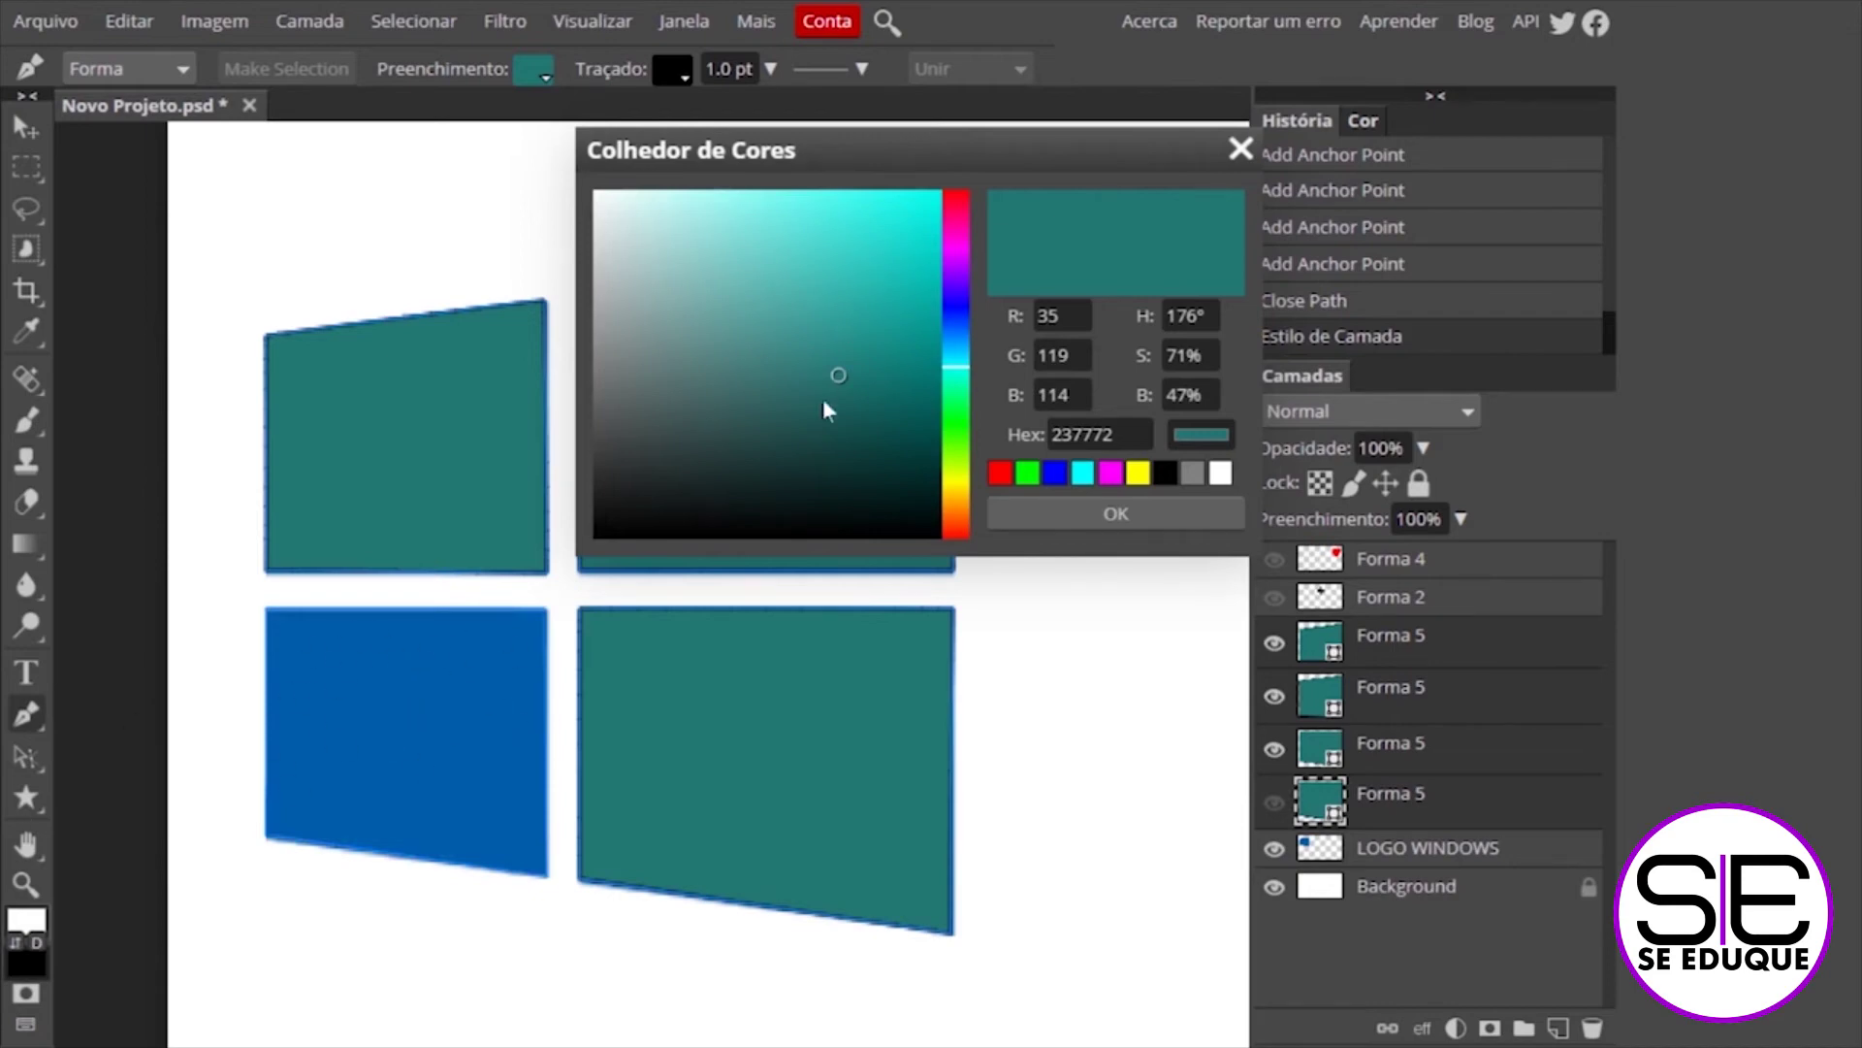
pyautogui.click(370, 686)
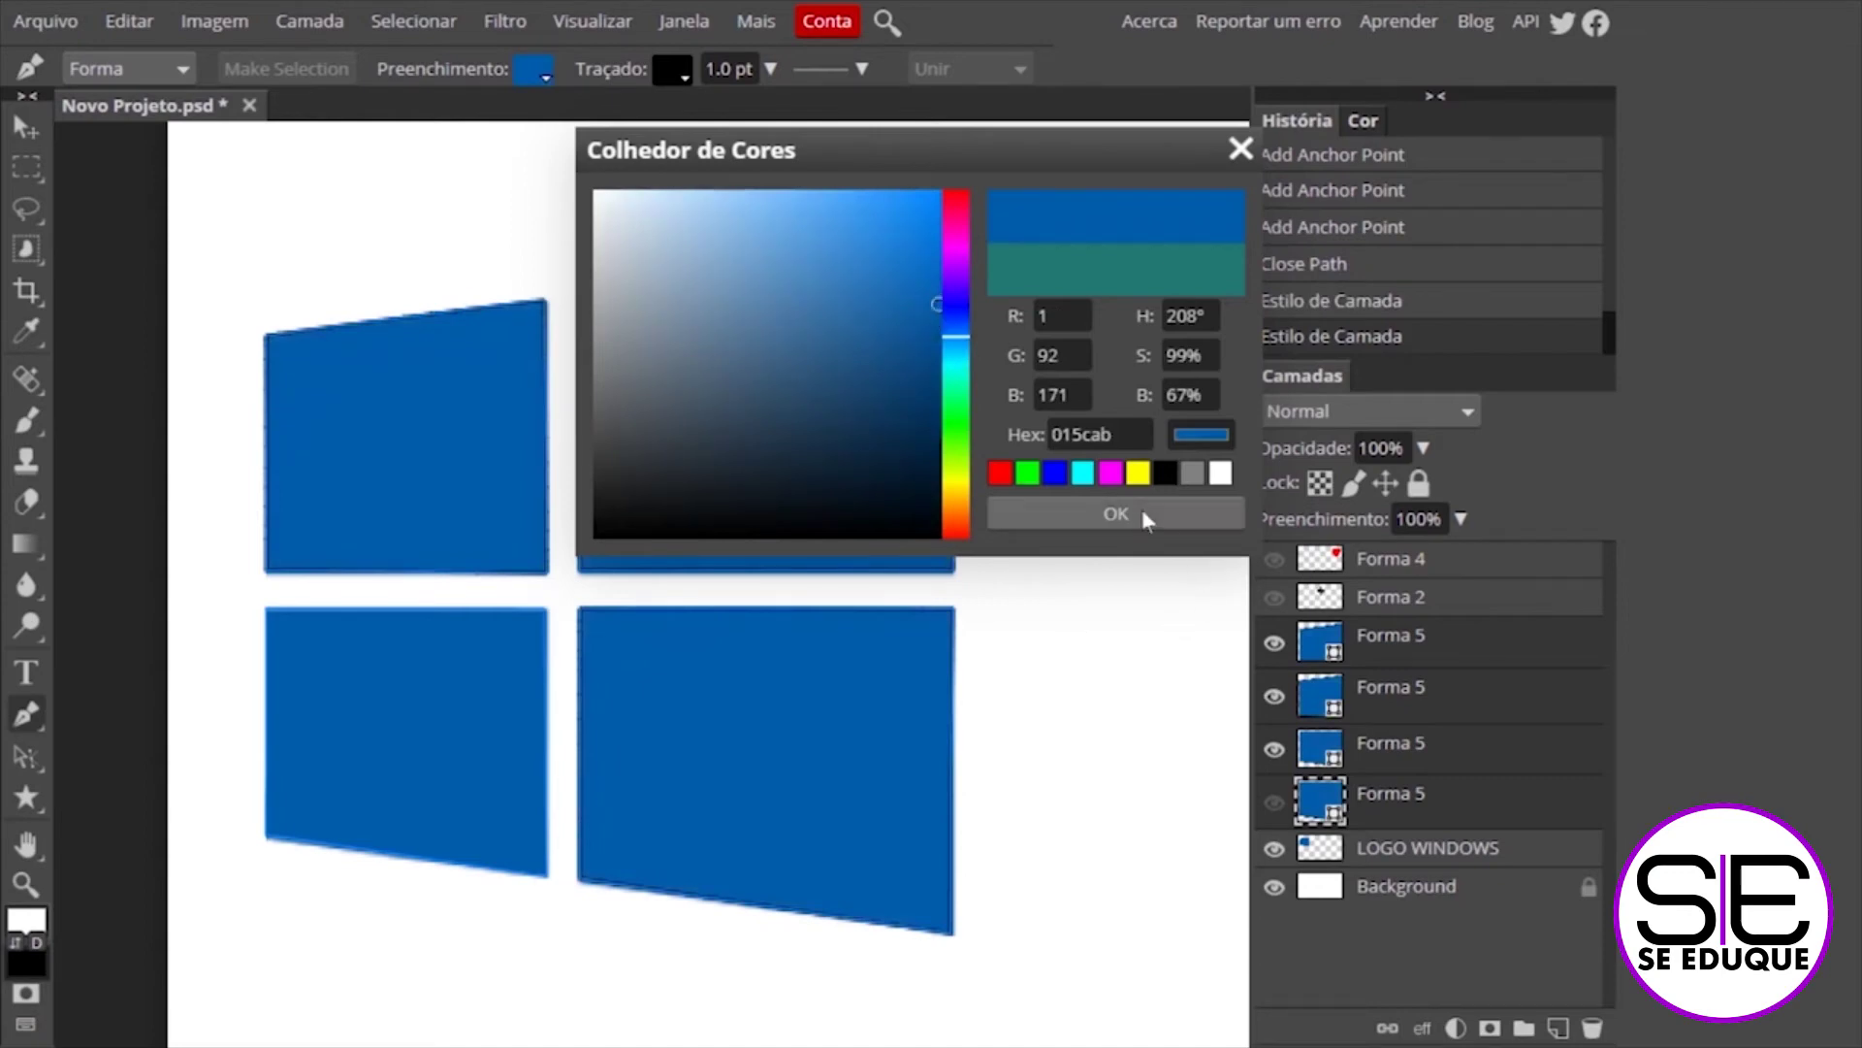
pyautogui.click(1116, 514)
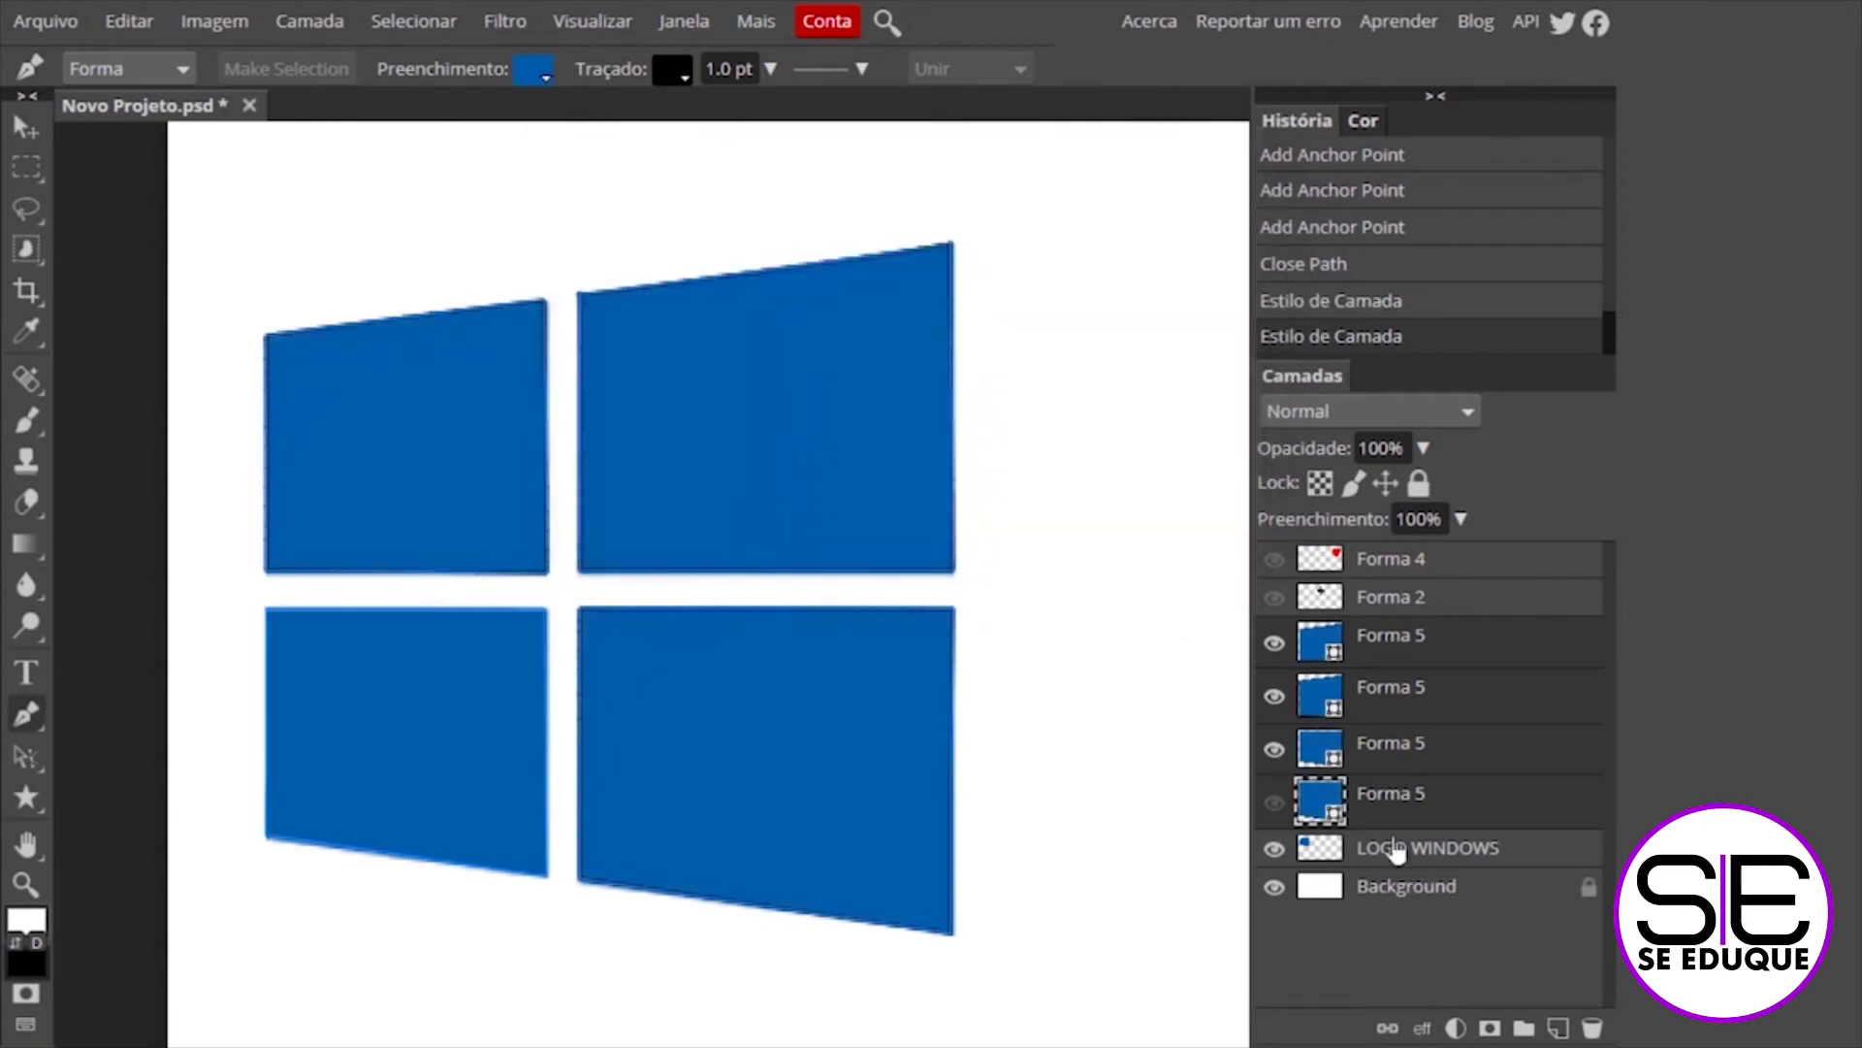
pyautogui.click(1275, 802)
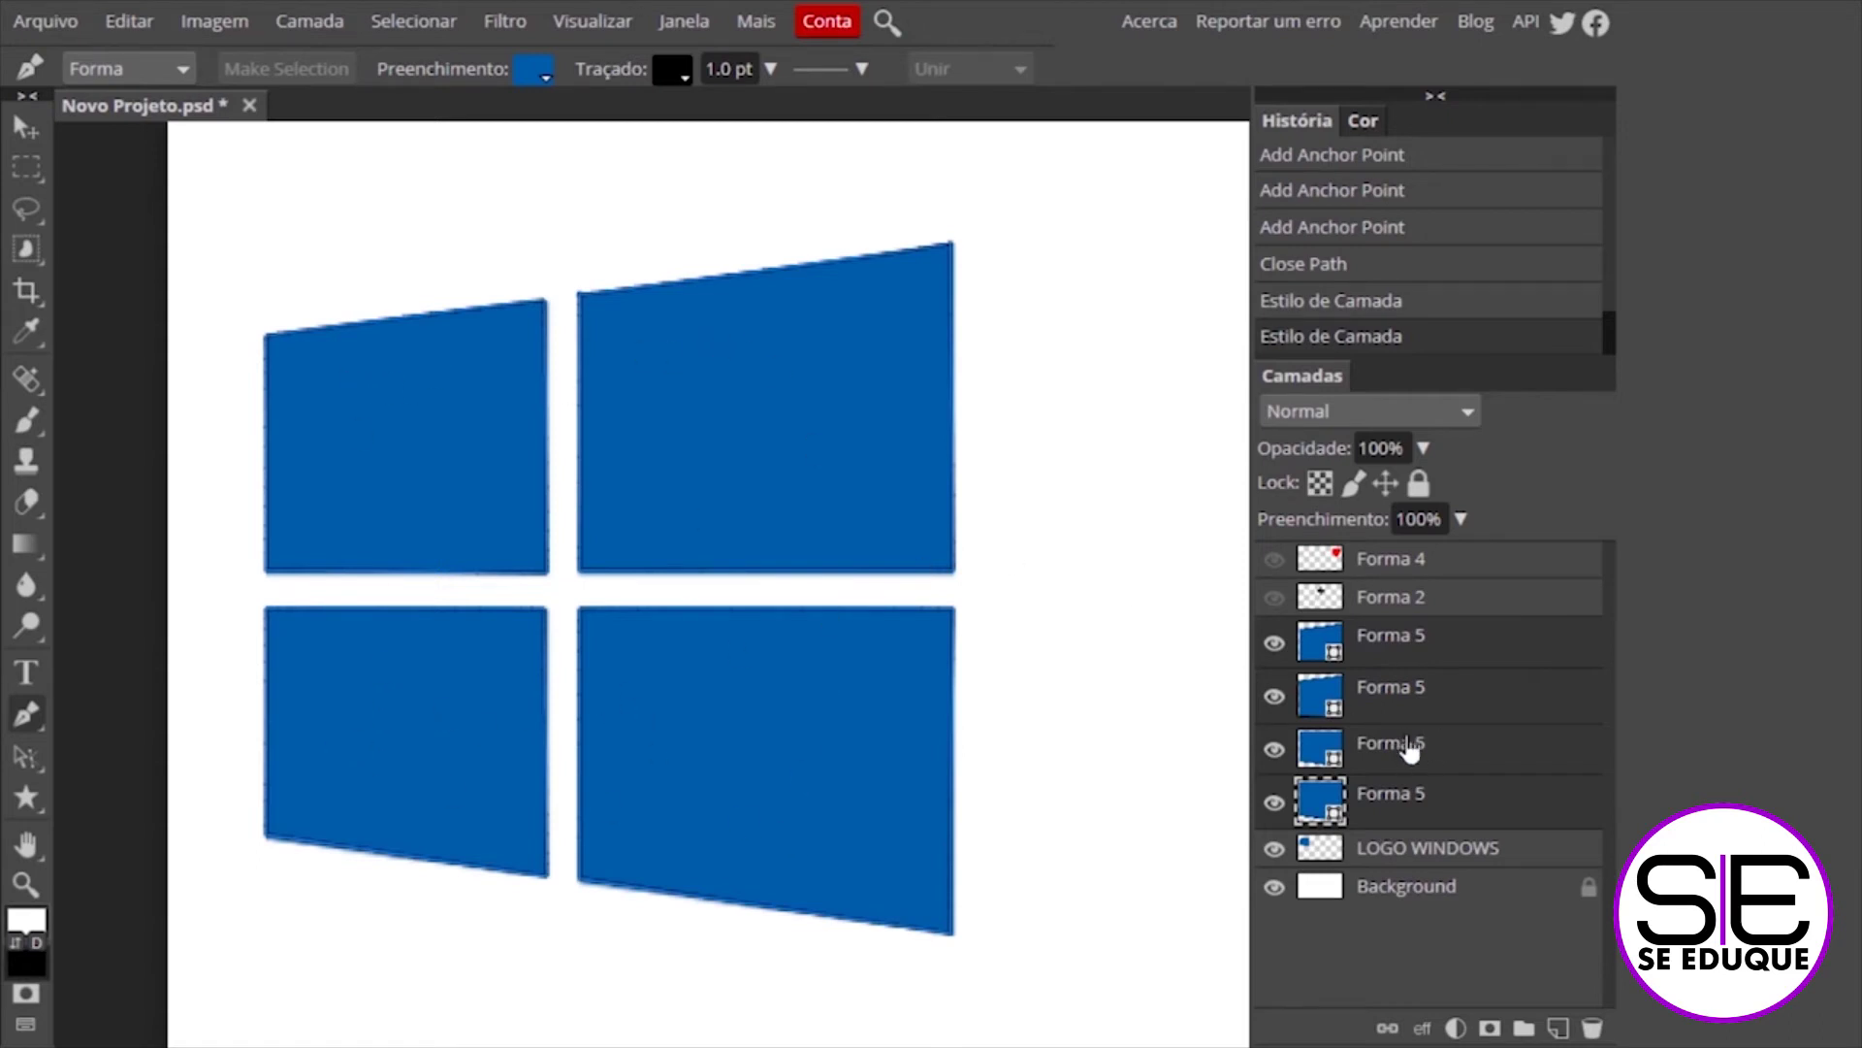
pyautogui.click(682, 72)
pyautogui.click(881, 122)
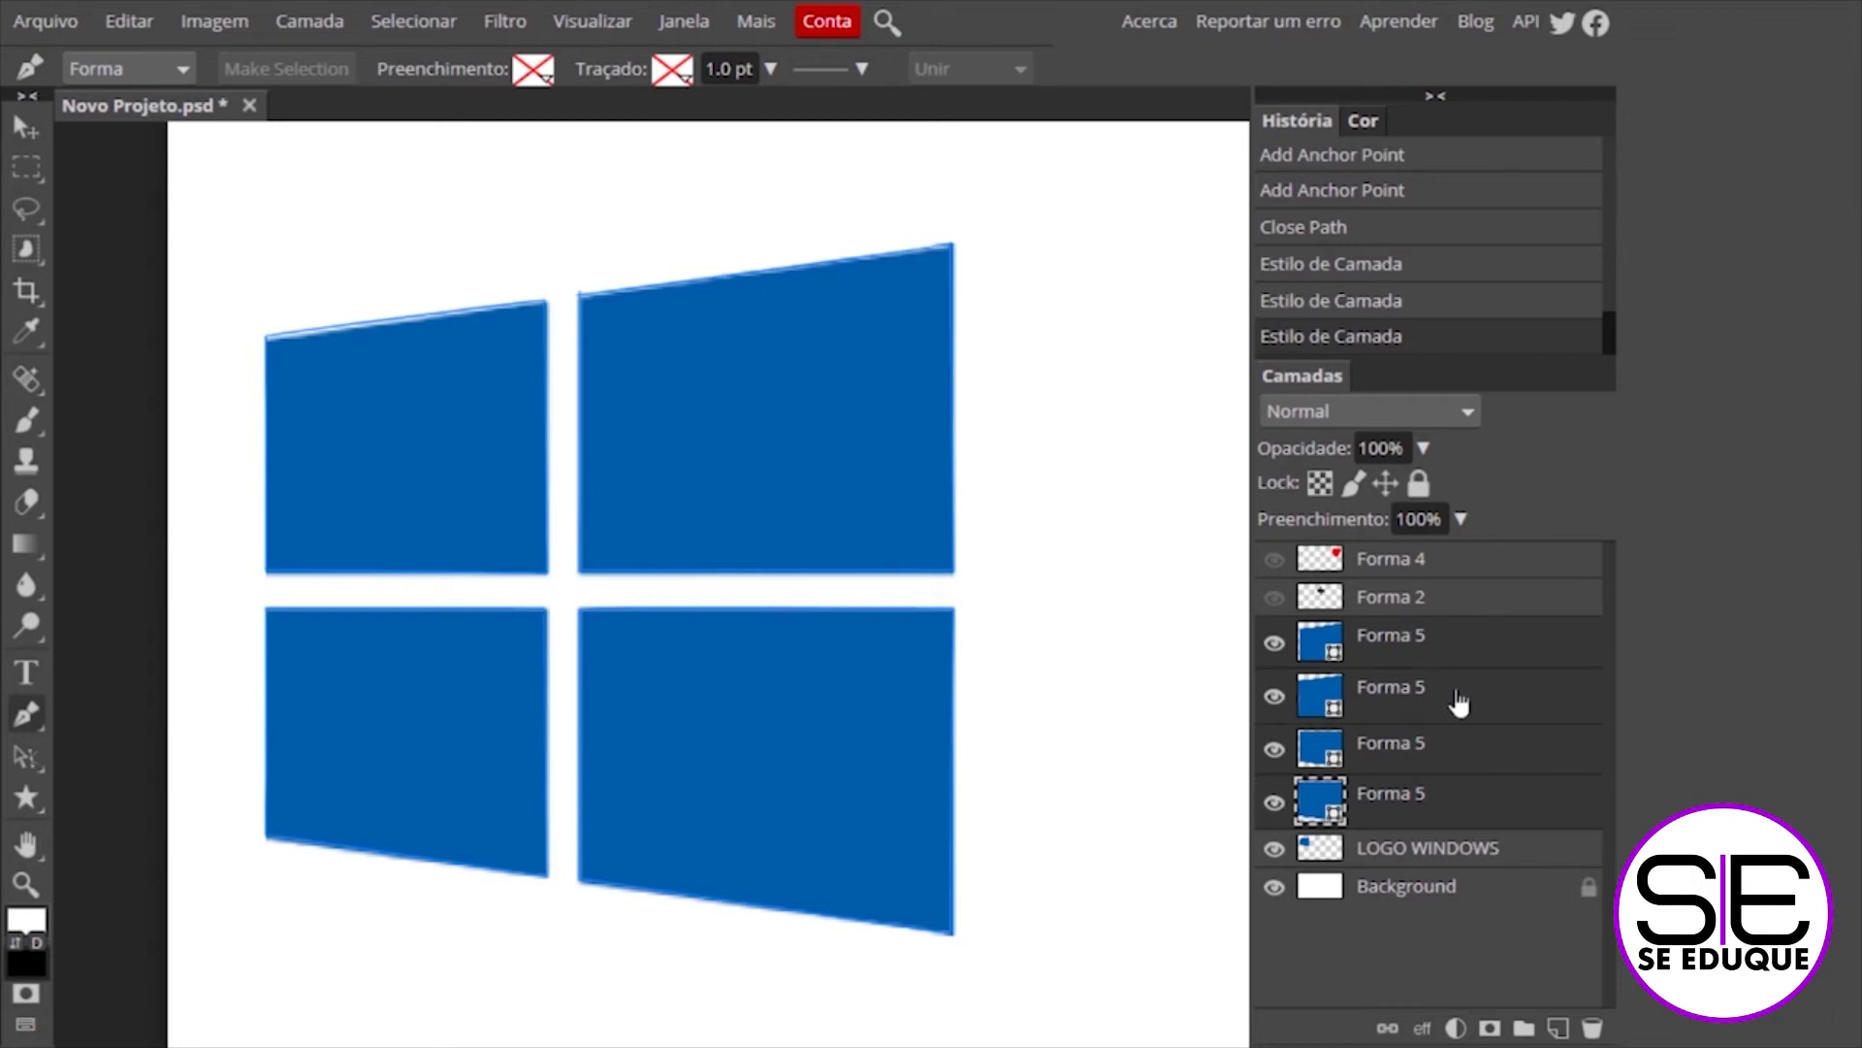
# Group the four pane shapes into a folder named 'LOGO WINDOWS FINAL' and collapse it
pyautogui.press('v')
pyautogui.hotkey('ctrl', 'g')
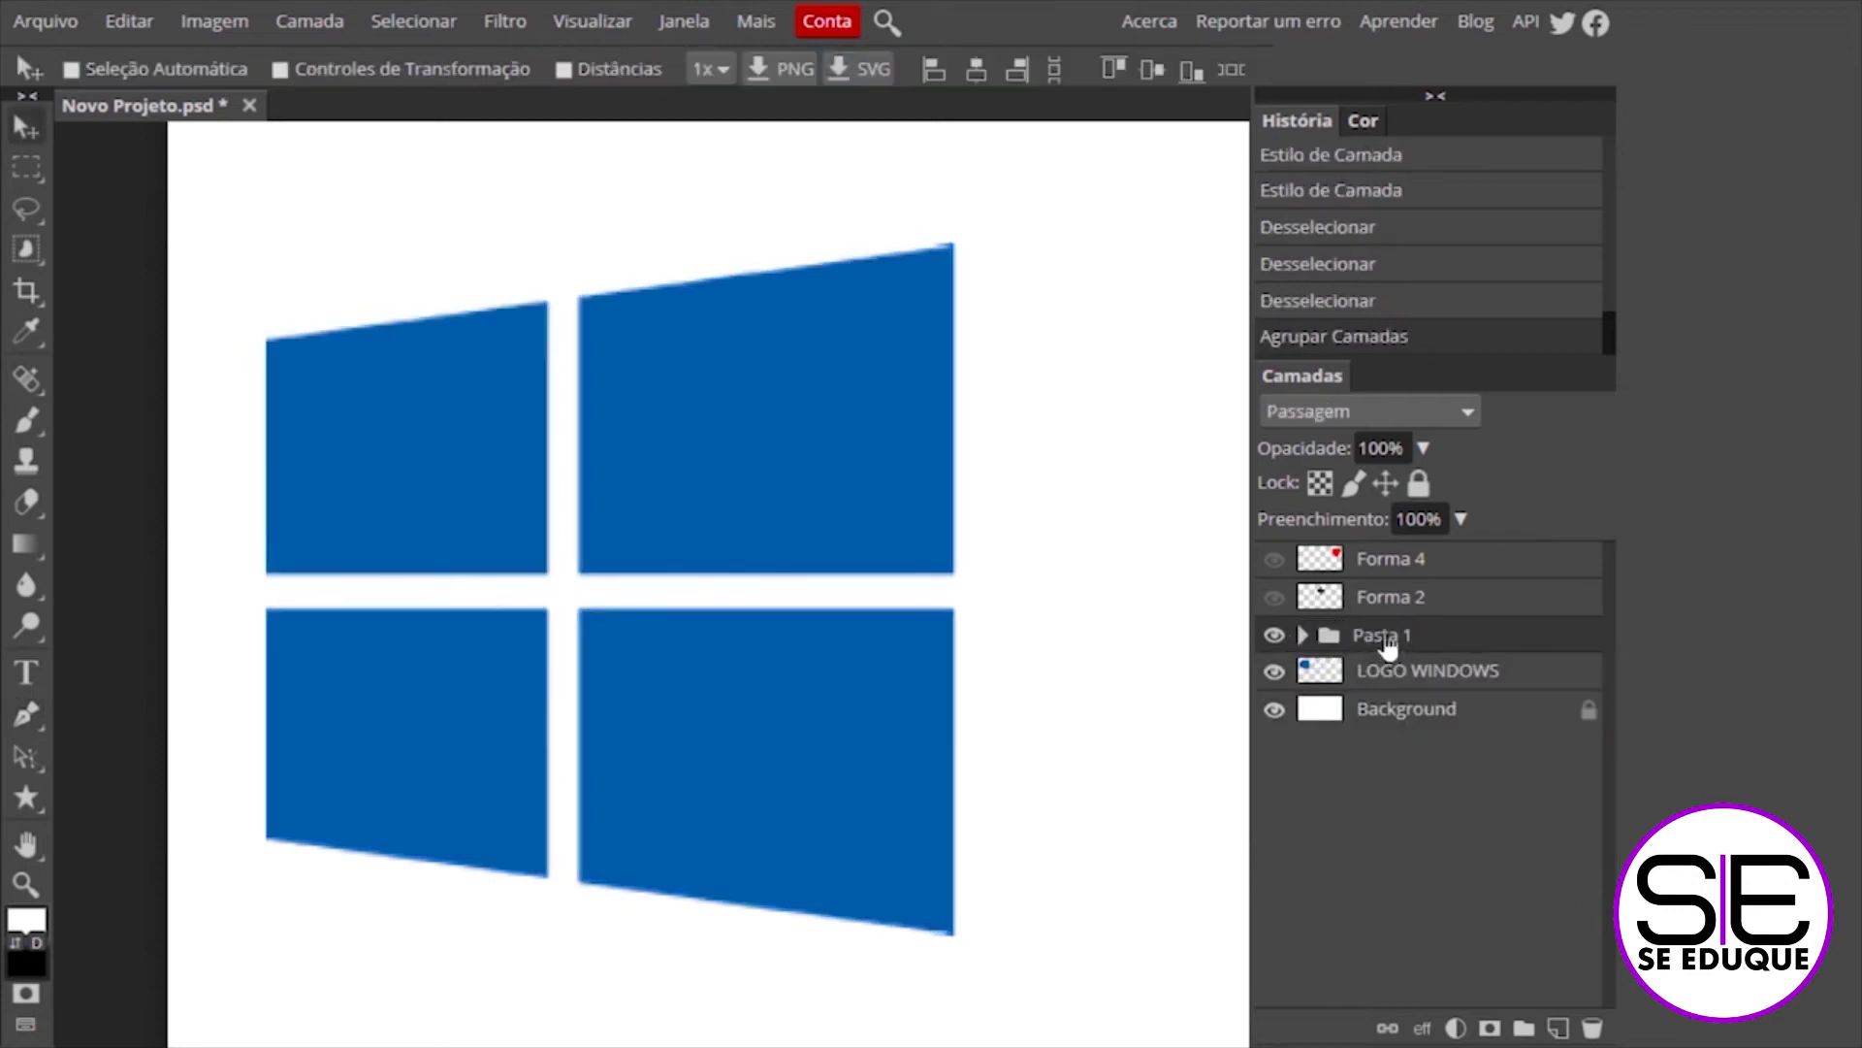
pyautogui.doubleClick(1387, 638)
pyautogui.write('LOGO WINDOWS FINAL')
pyautogui.press('Return')
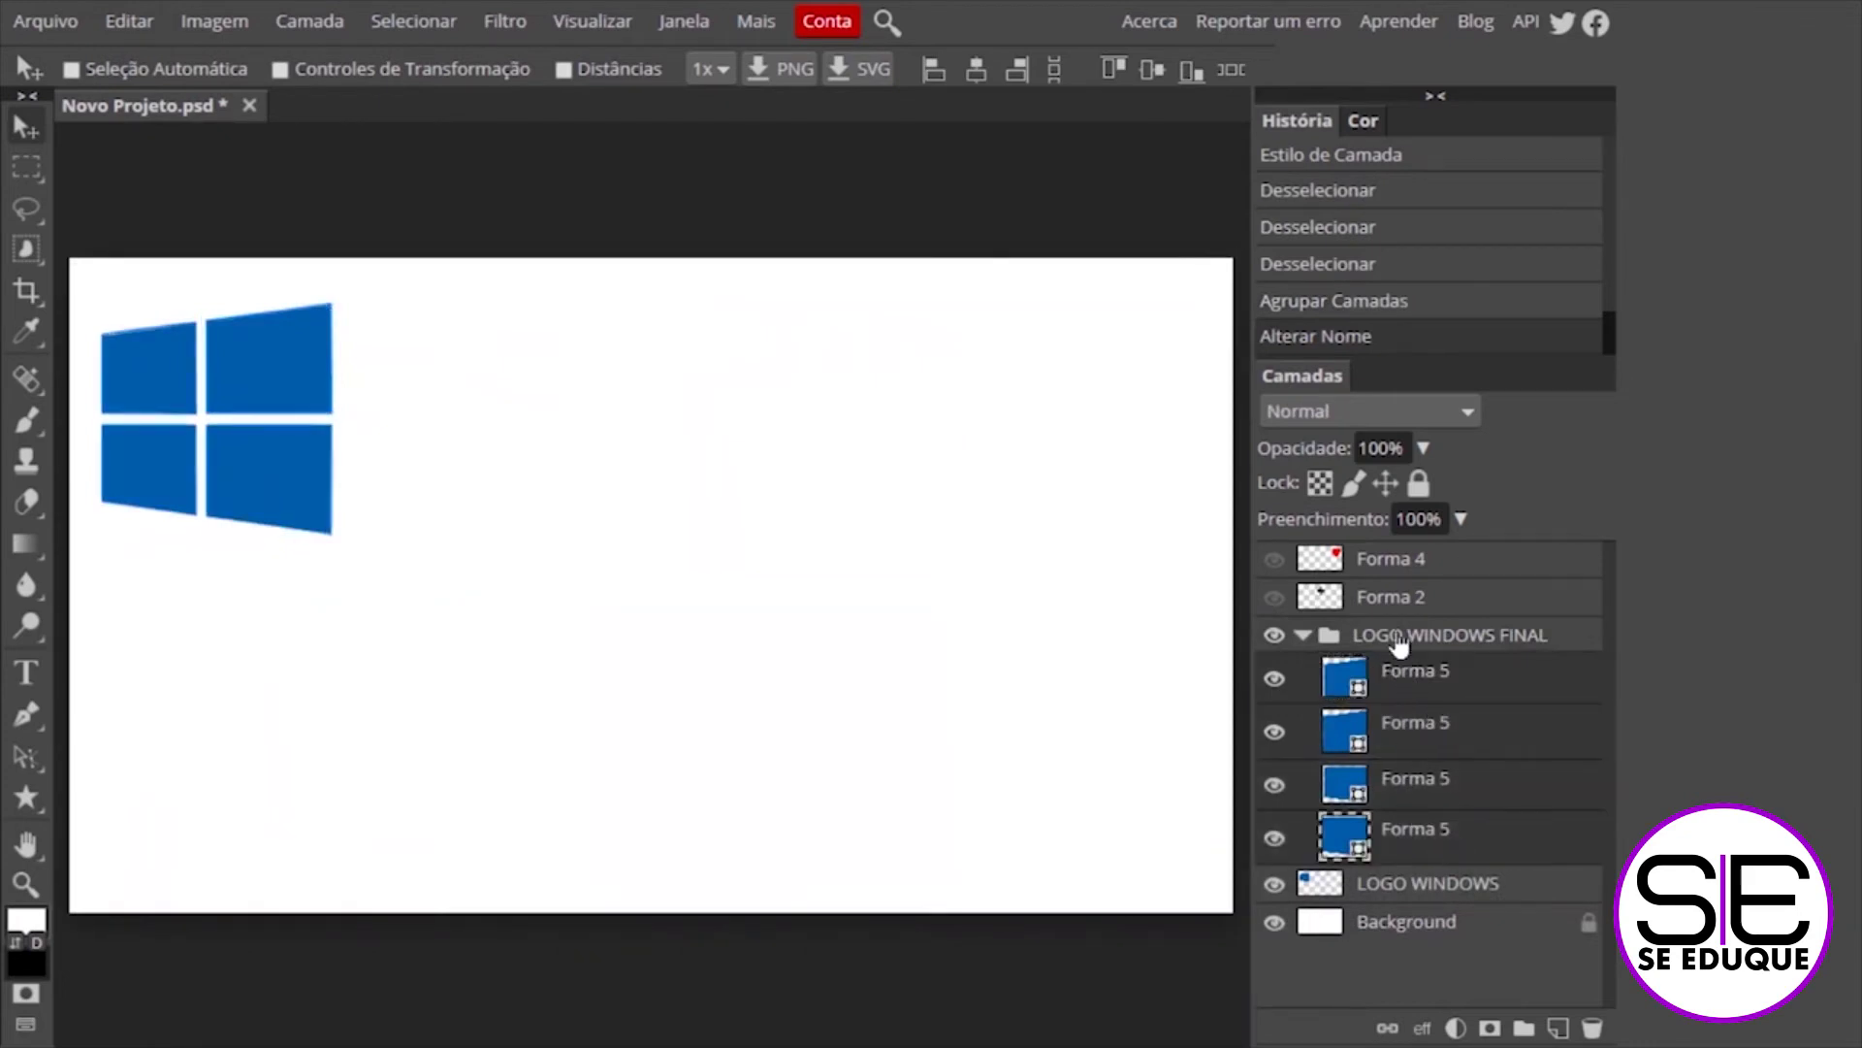
pyautogui.click(1396, 635)
pyautogui.click(1303, 635)
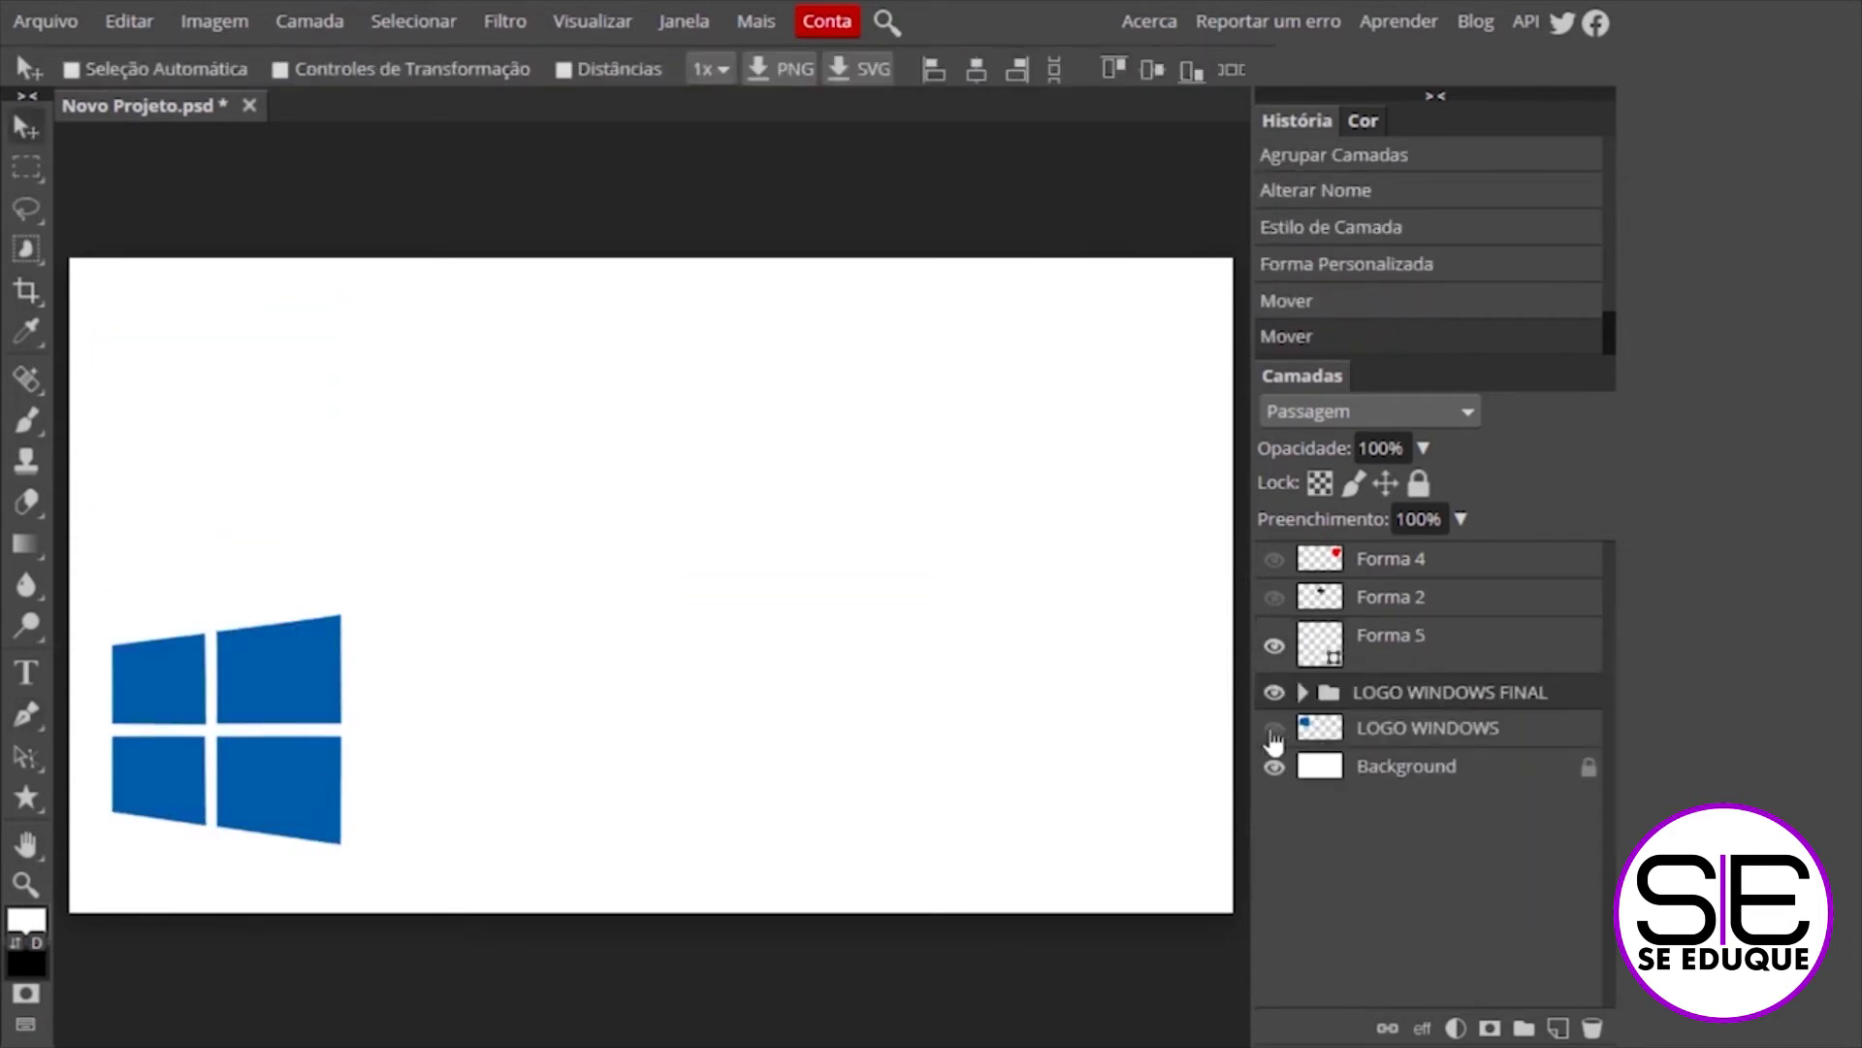
# Hide the logo layers, show the black cross Forma 2, and delete the extra Forma 5 layer
pyautogui.click(1274, 728)
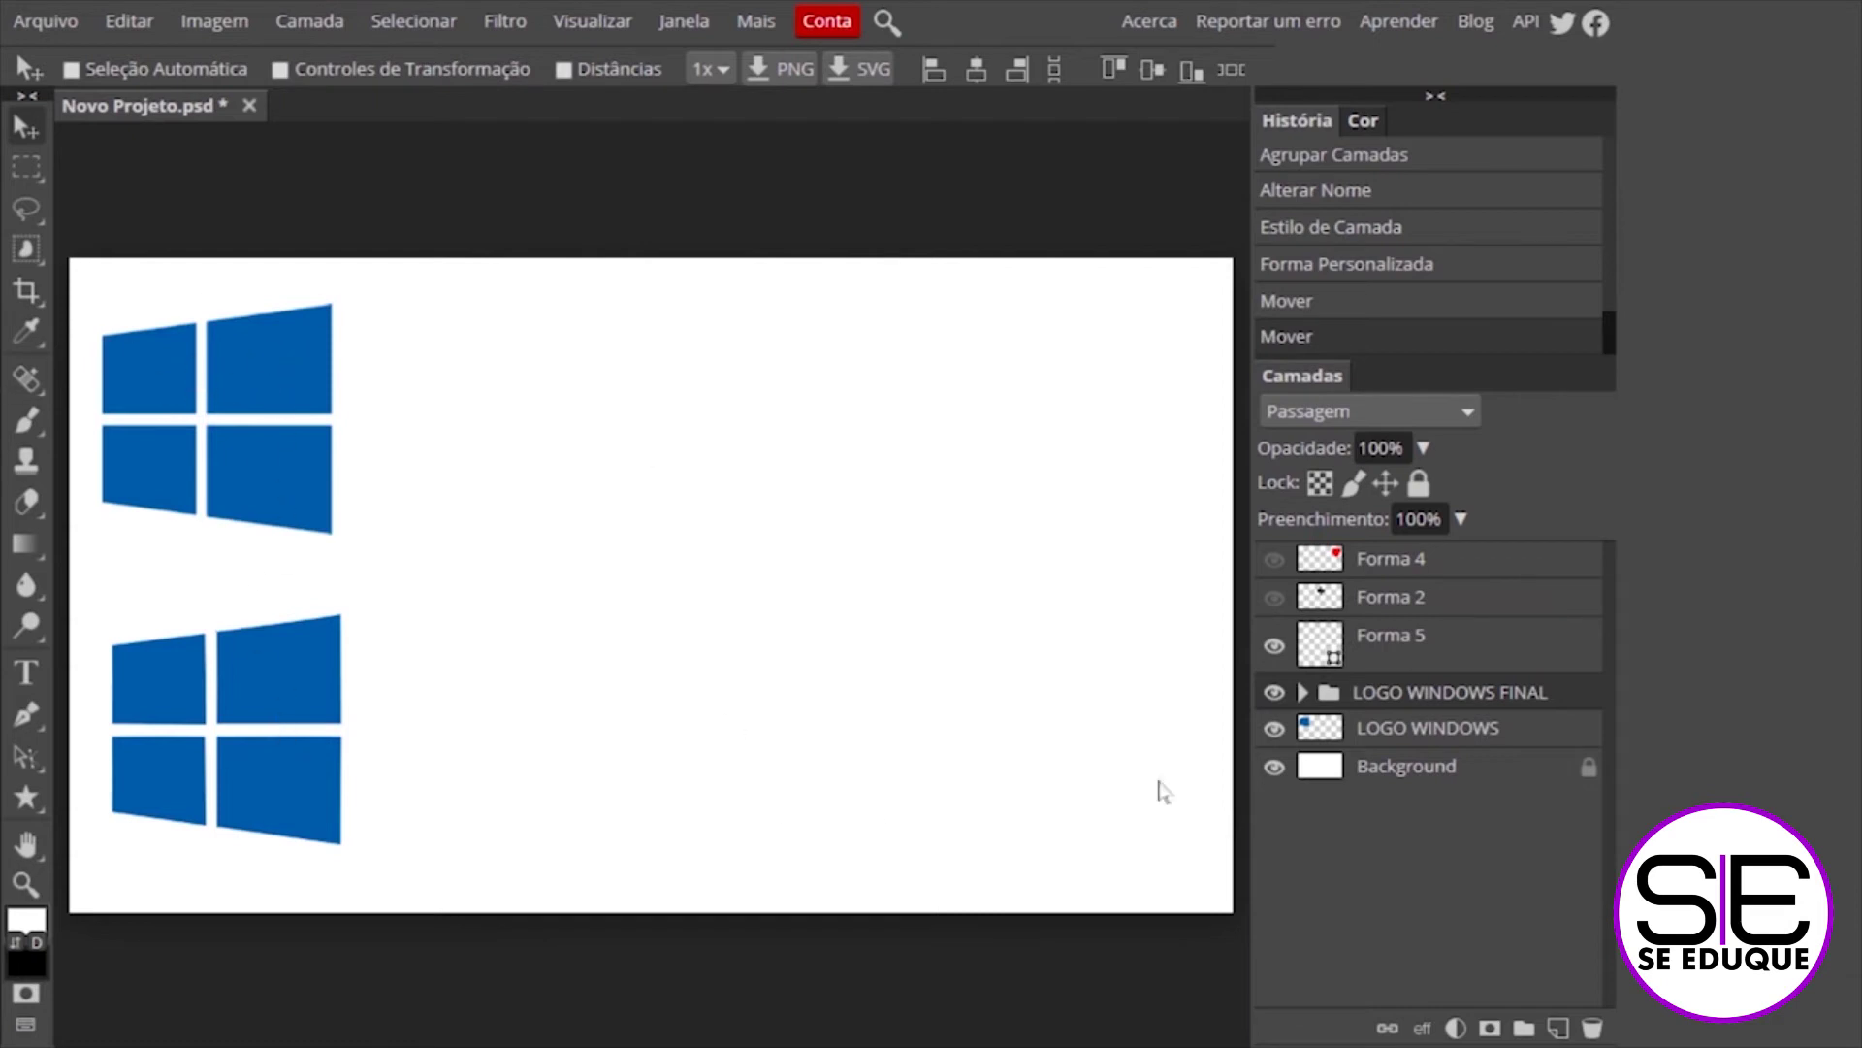
pyautogui.click(1275, 729)
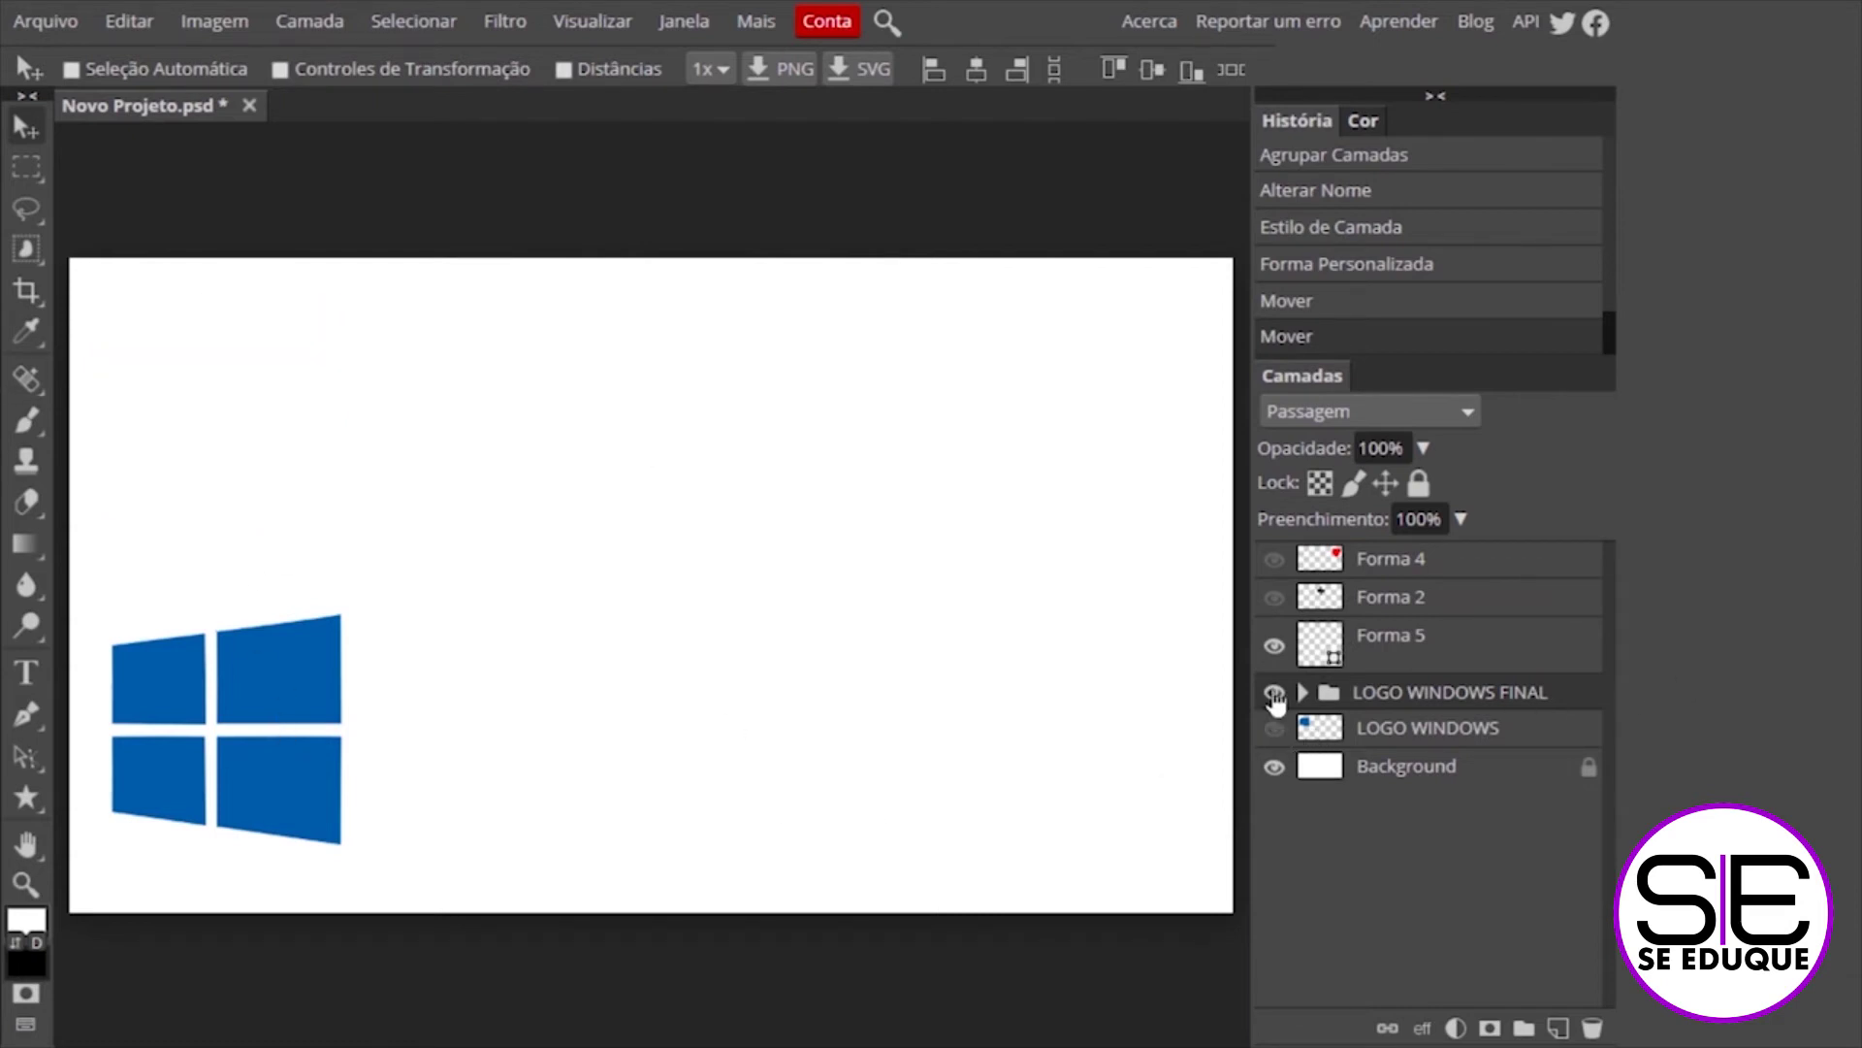
pyautogui.click(1275, 692)
pyautogui.click(1274, 596)
pyautogui.press('Delete')
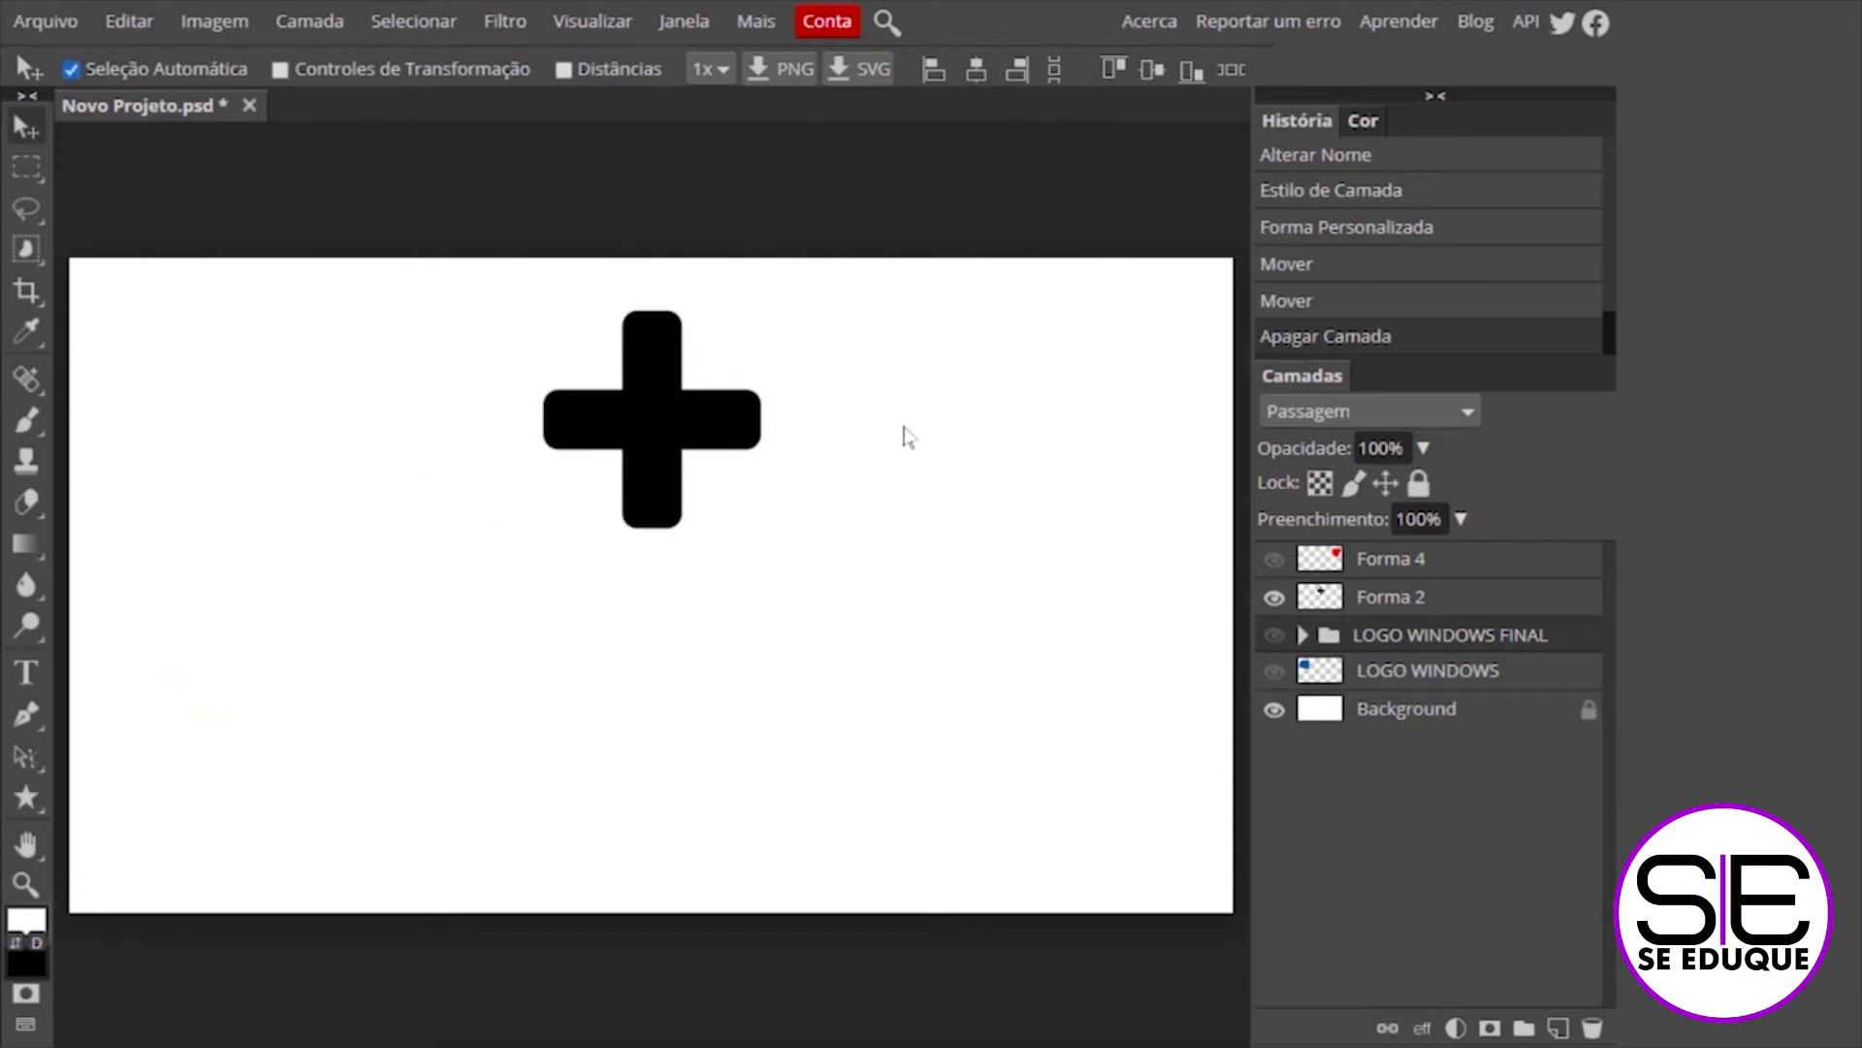
# Zoom and pan around the black rounded cross to inspect its top and right arm
pyautogui.hotkey('ctrl', '+')
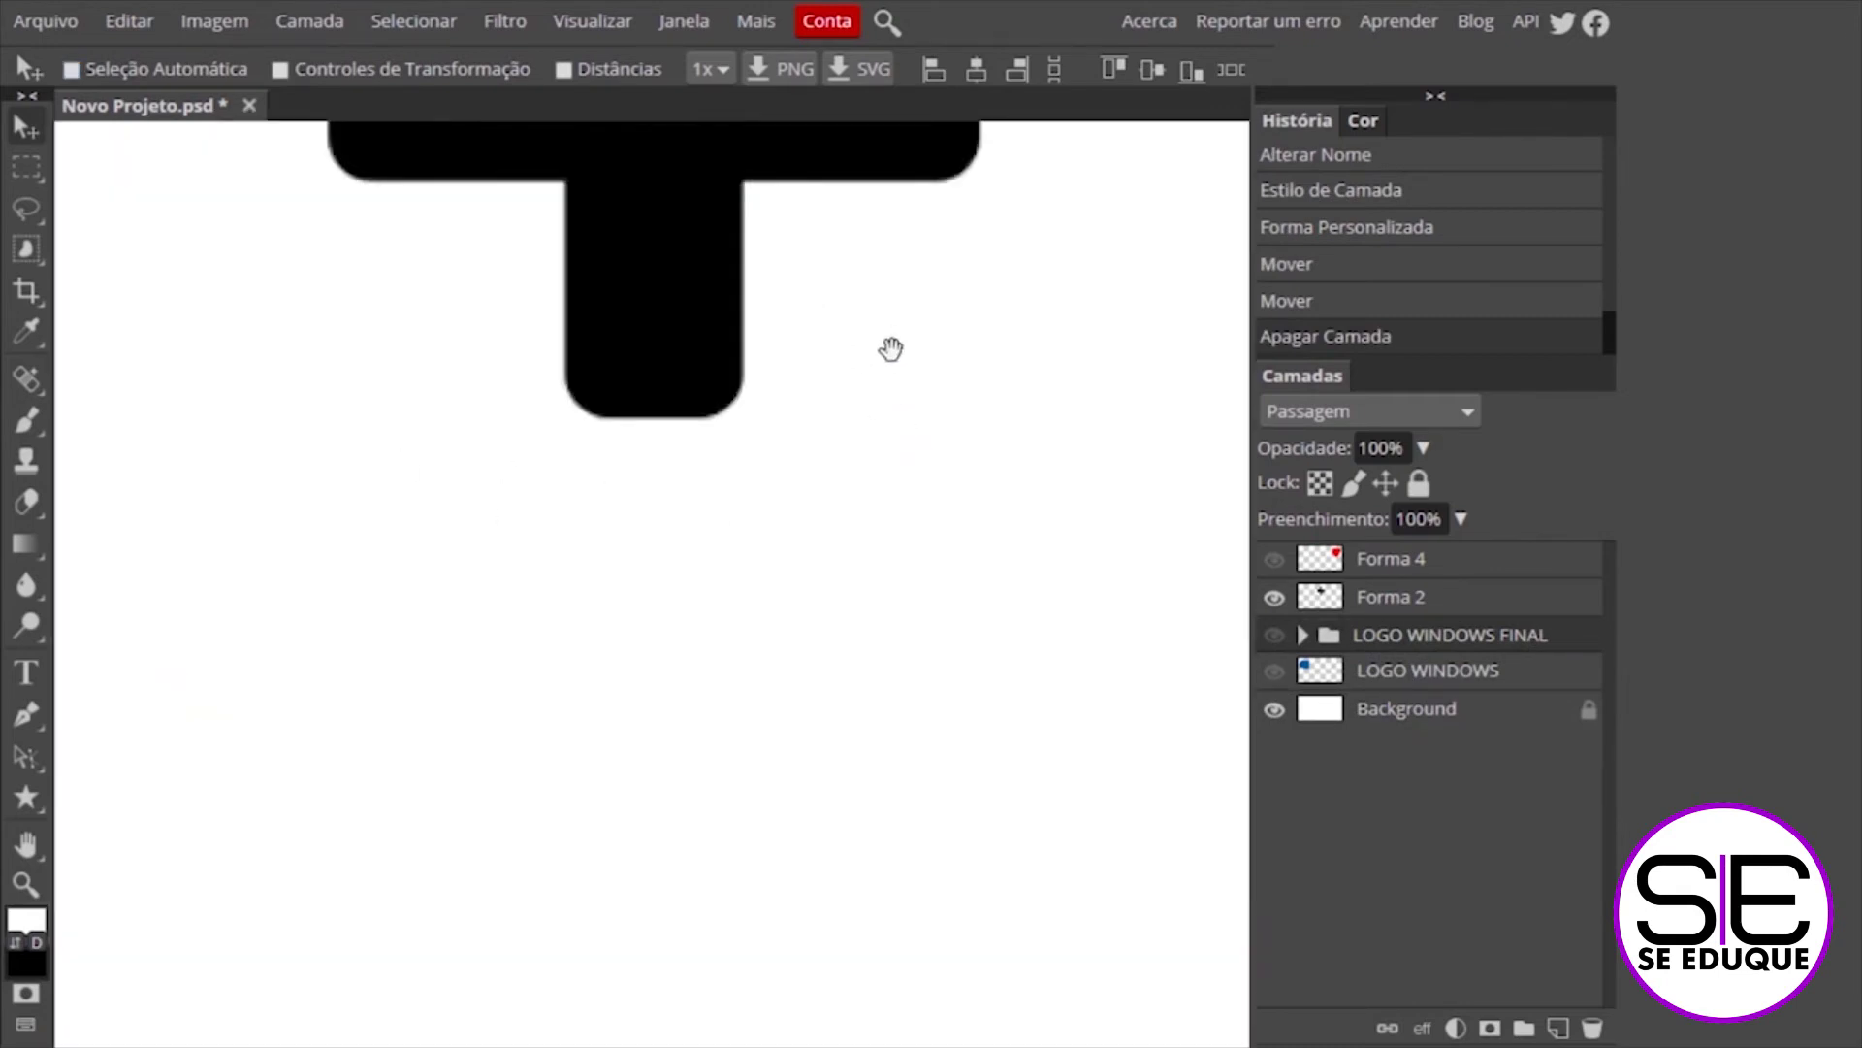
pyautogui.hotkey('ctrl', '-')
pyautogui.hotkey('ctrl', '0')
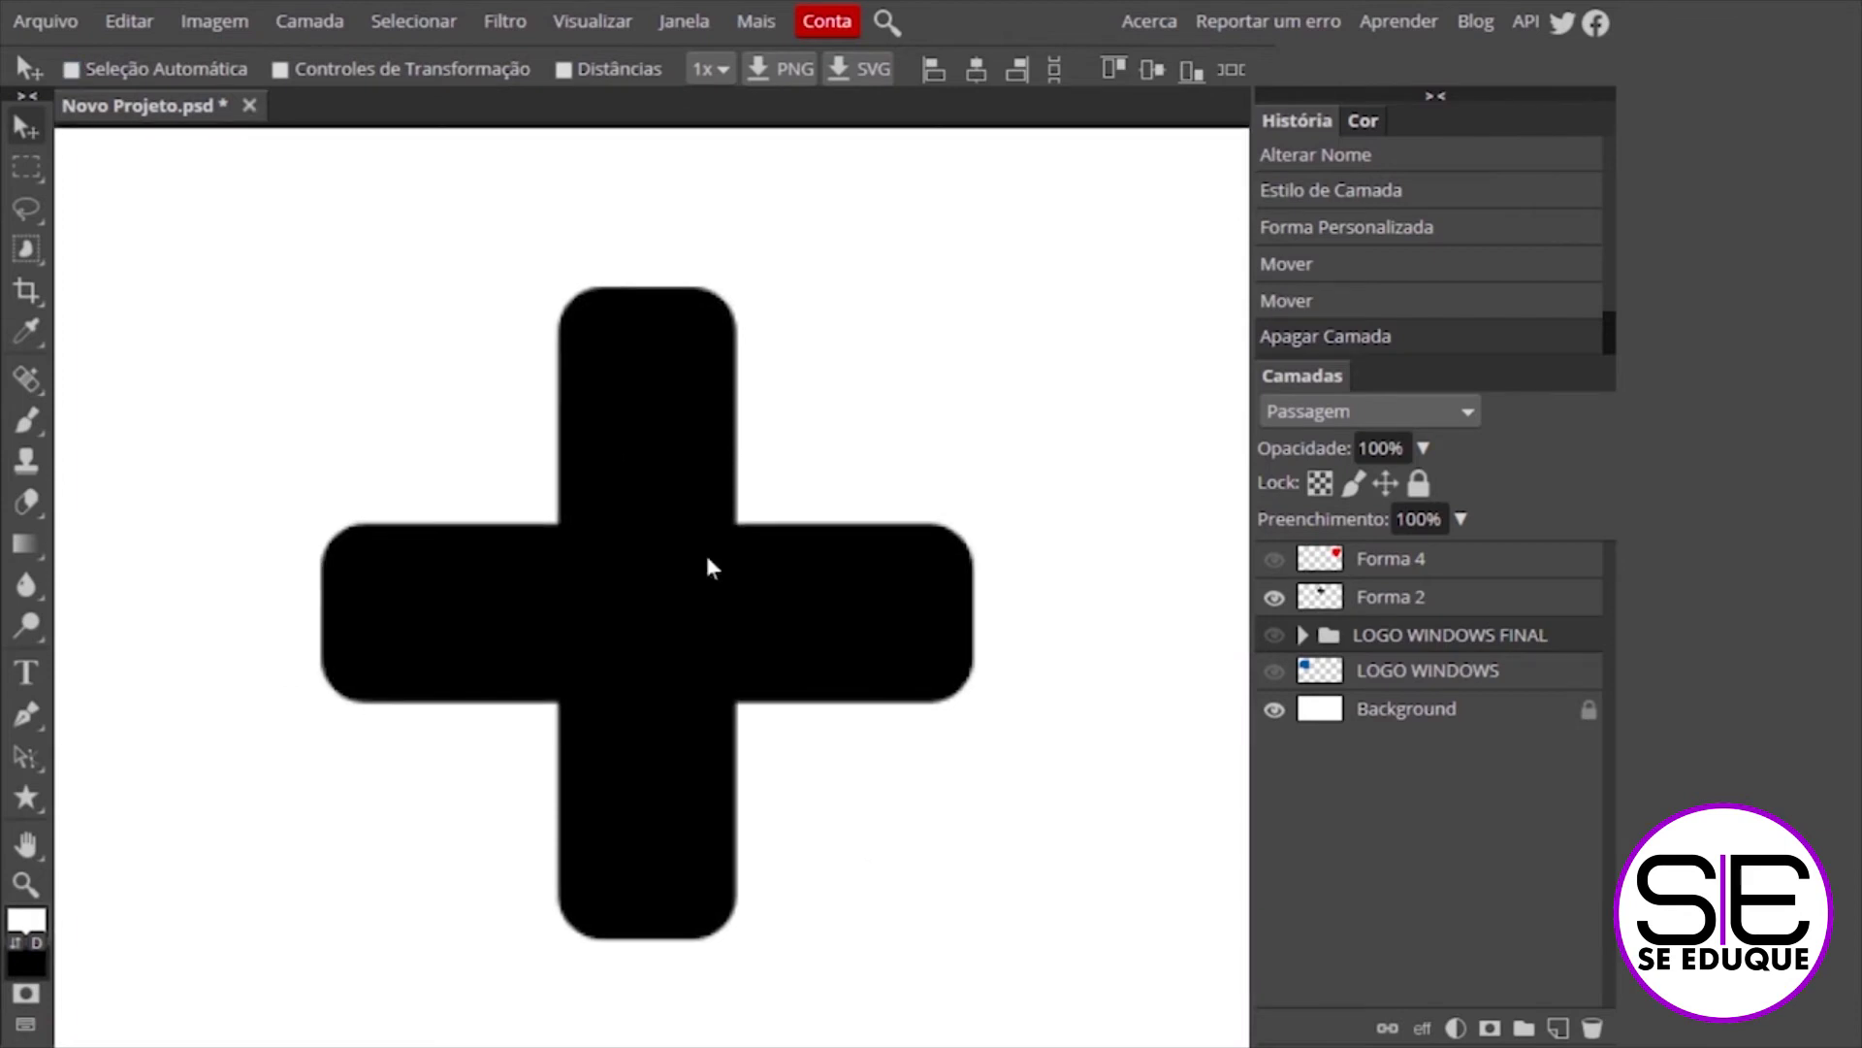
pyautogui.hotkey('ctrl', '+')
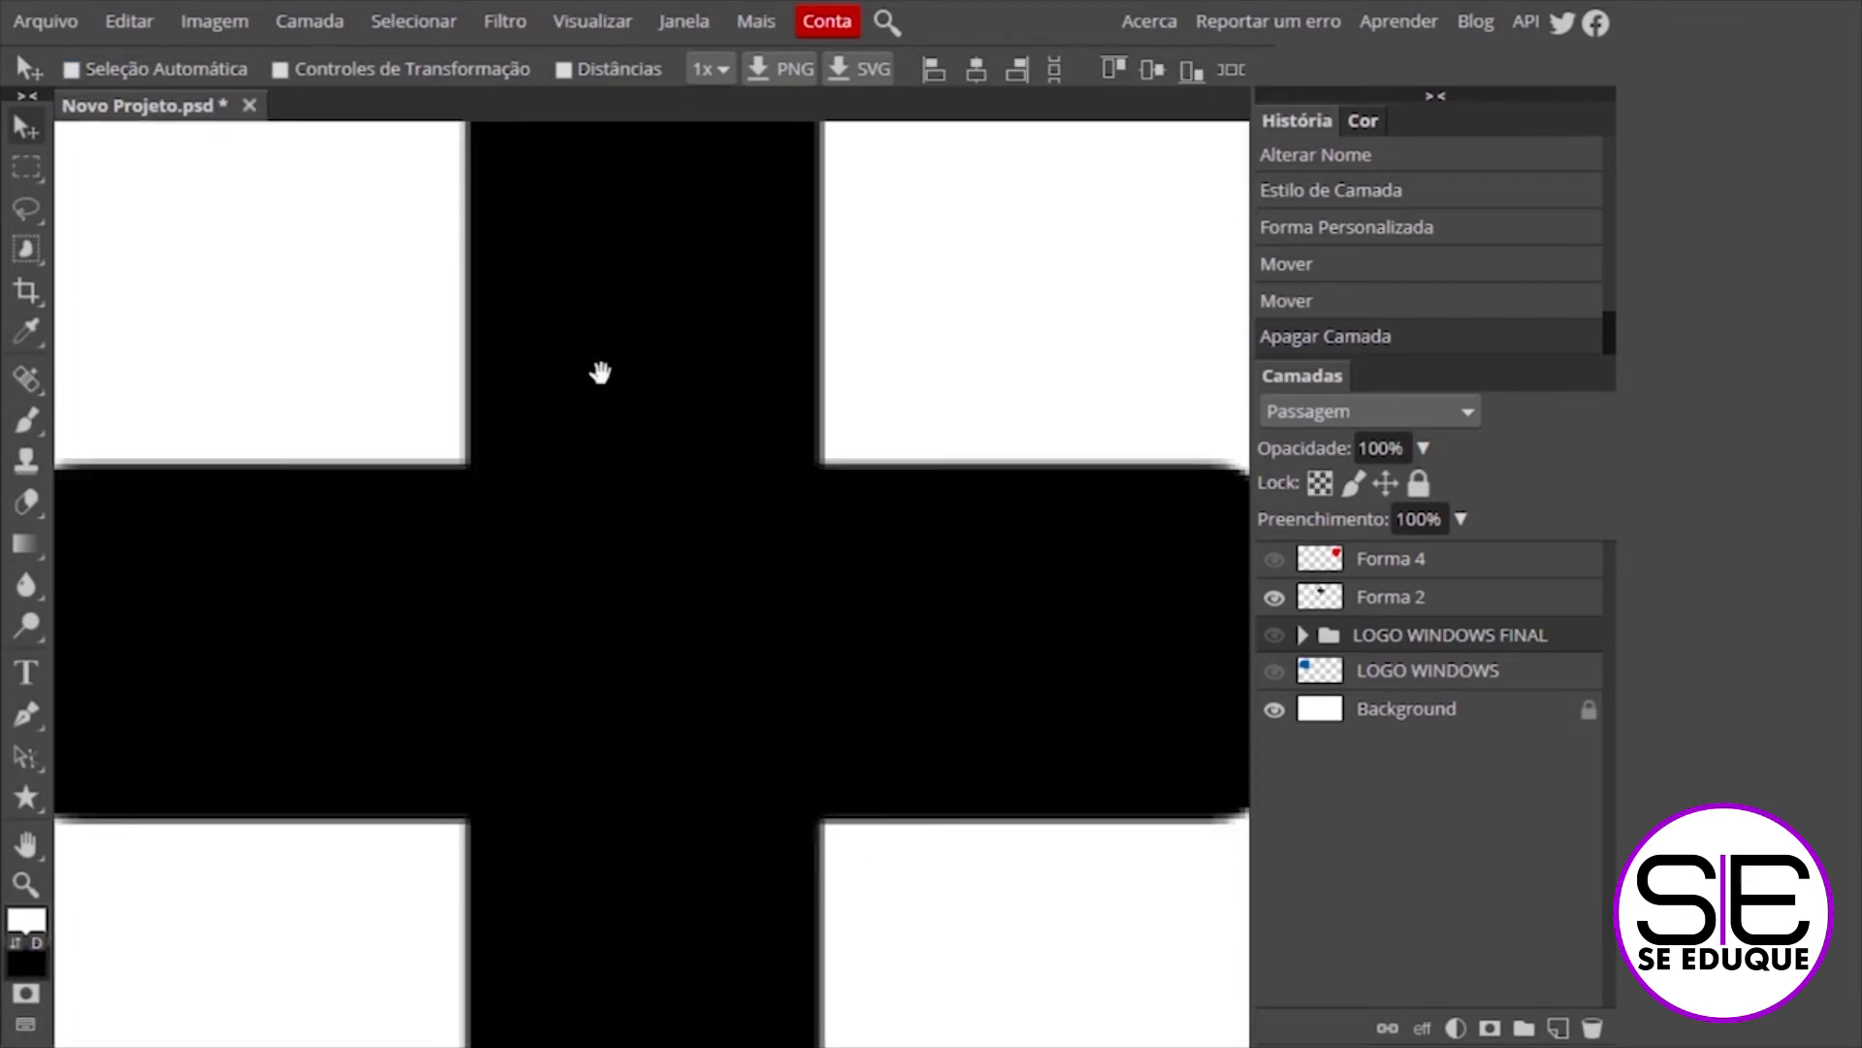
pyautogui.moveTo(638, 314)
pyautogui.mouseDown()
pyautogui.moveTo(724, 615)
pyautogui.moveTo(728, 509)
pyautogui.mouseUp()
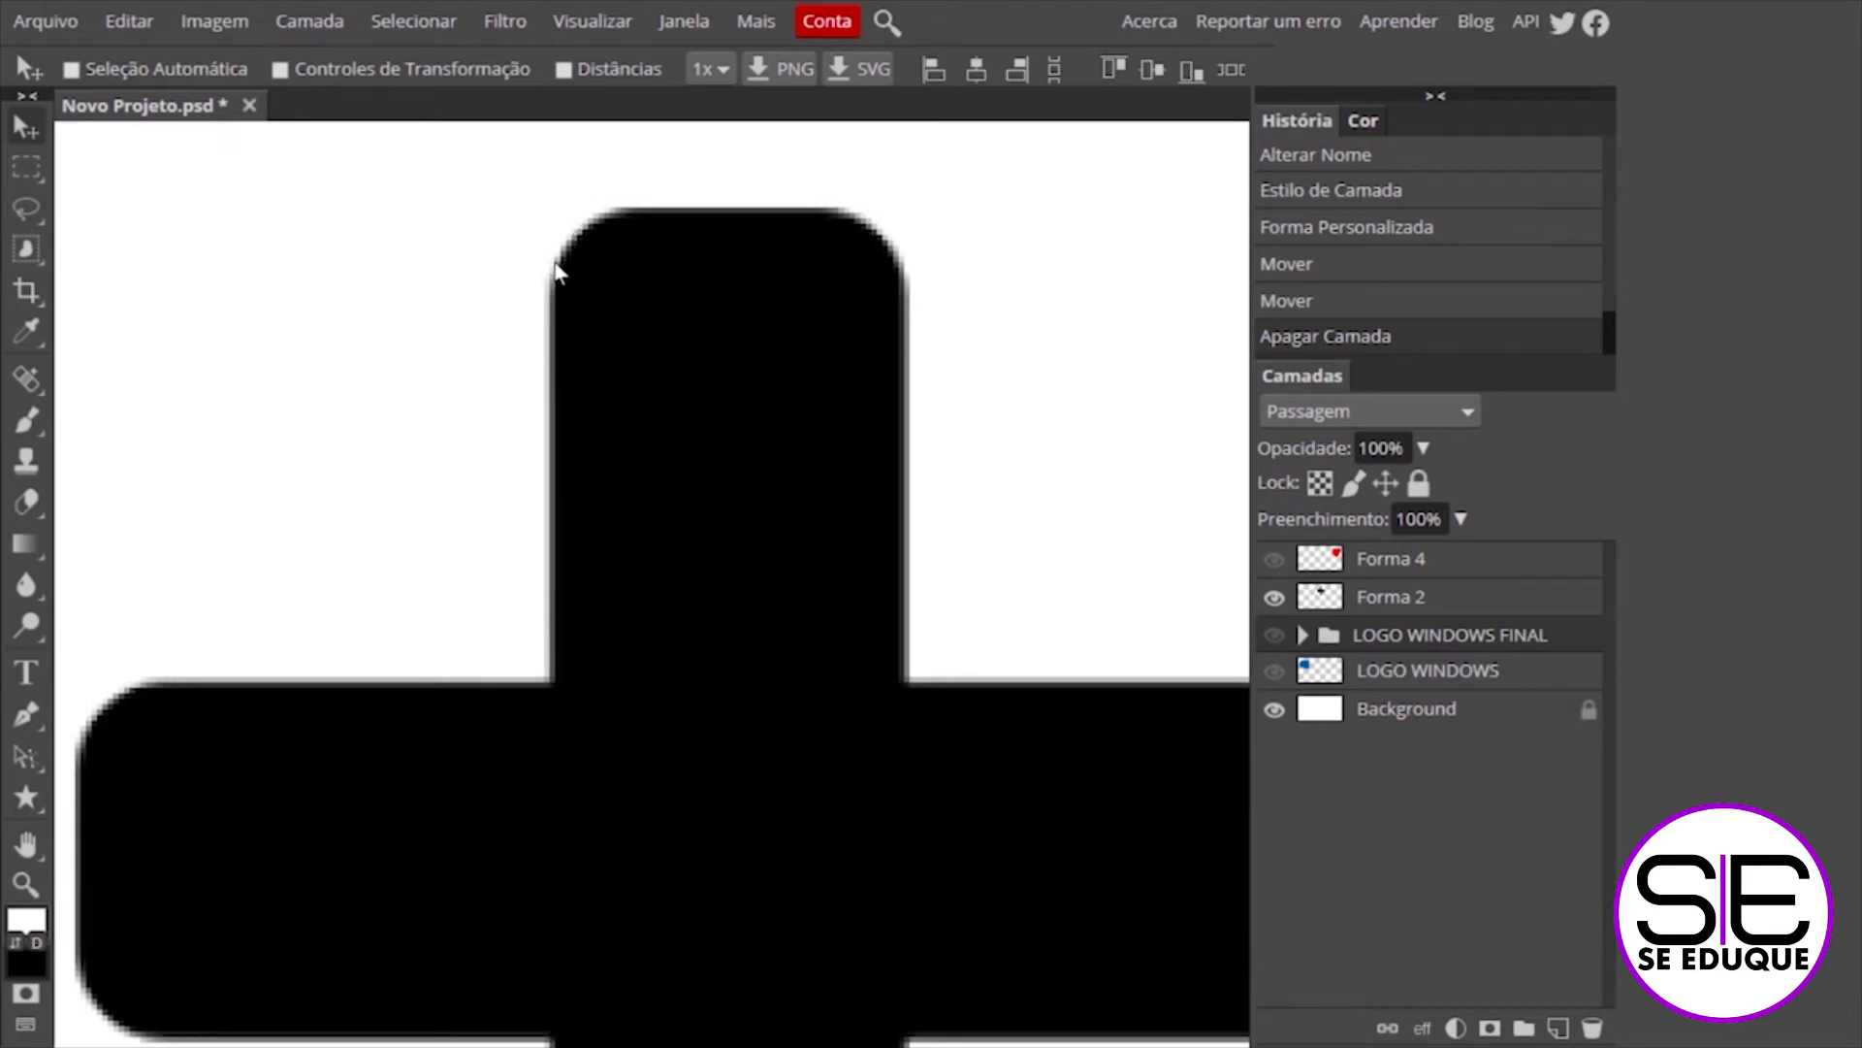
pyautogui.moveTo(1102, 562); pyautogui.dragTo(509, 240)
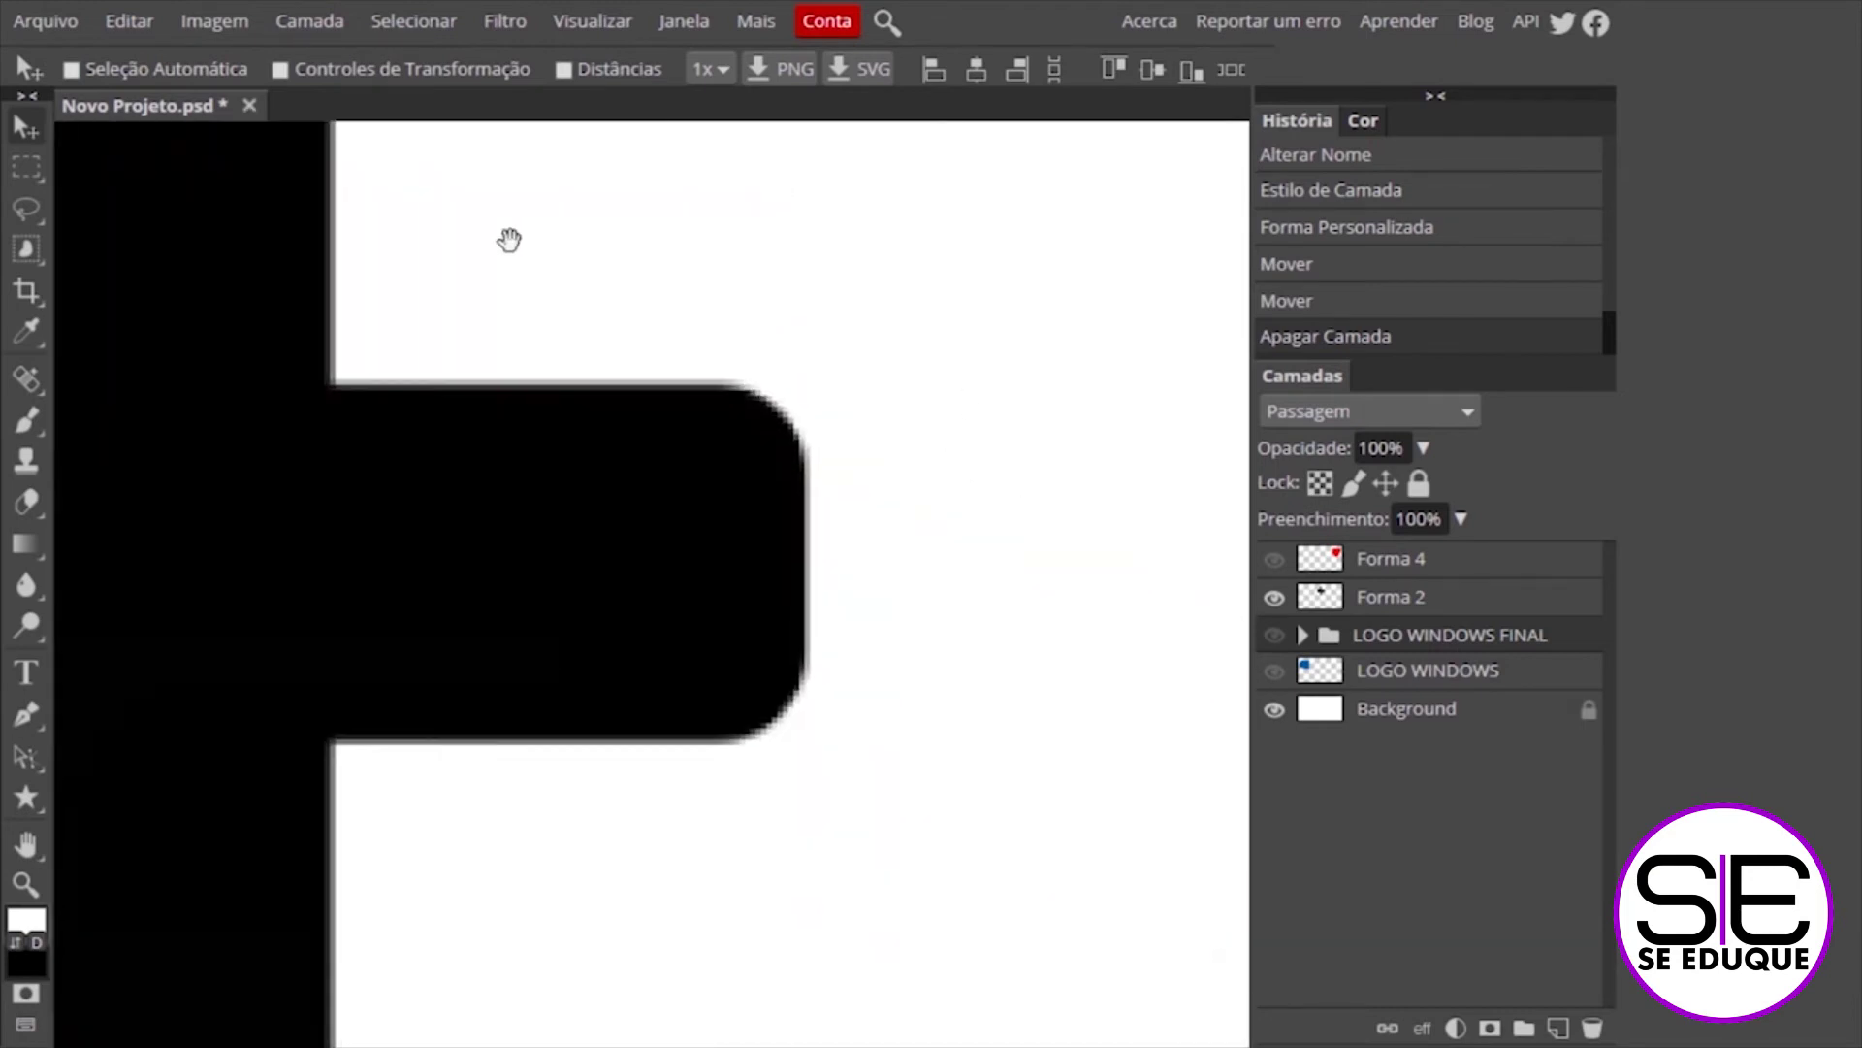
pyautogui.moveTo(411, 602); pyautogui.dragTo(978, 393)
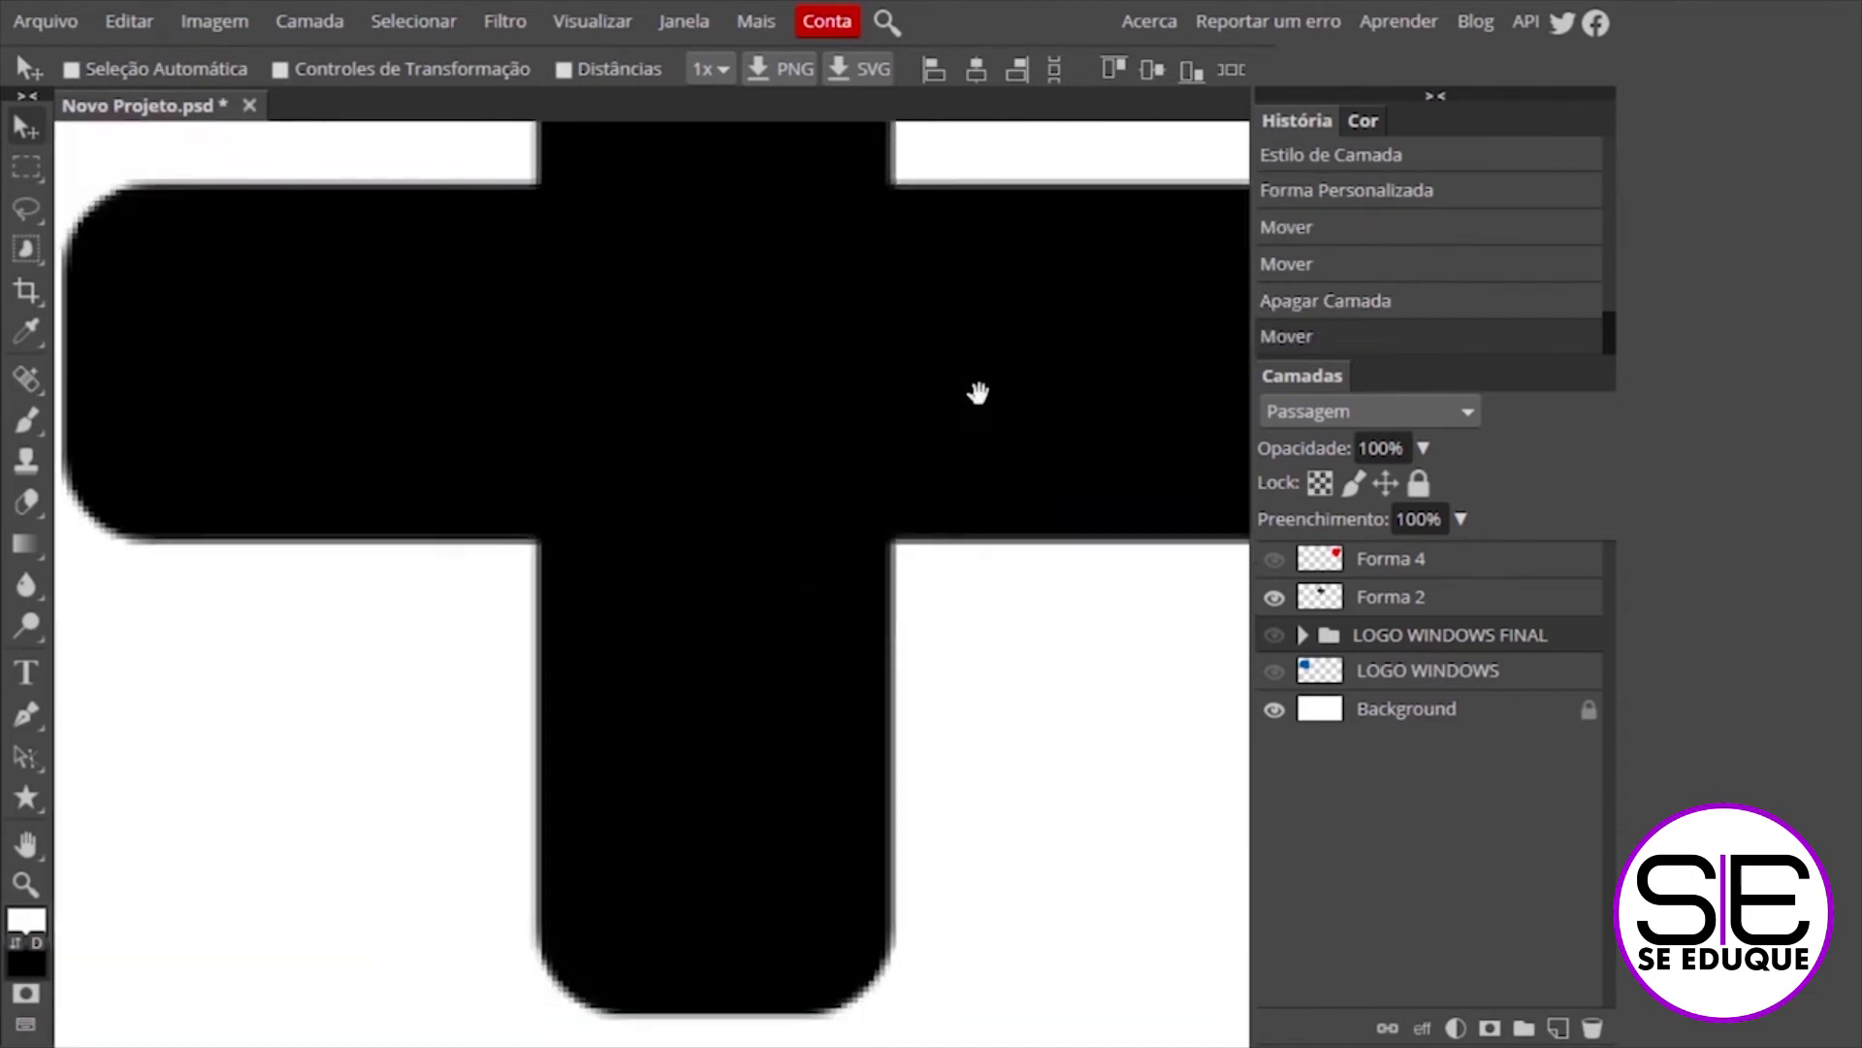
pyautogui.moveTo(771, 624); pyautogui.dragTo(740, 769)
pyautogui.moveTo(670, 127)
pyautogui.mouseDown()
pyautogui.moveTo(607, 470)
pyautogui.moveTo(672, 431)
pyautogui.moveTo(645, 378)
pyautogui.mouseUp()
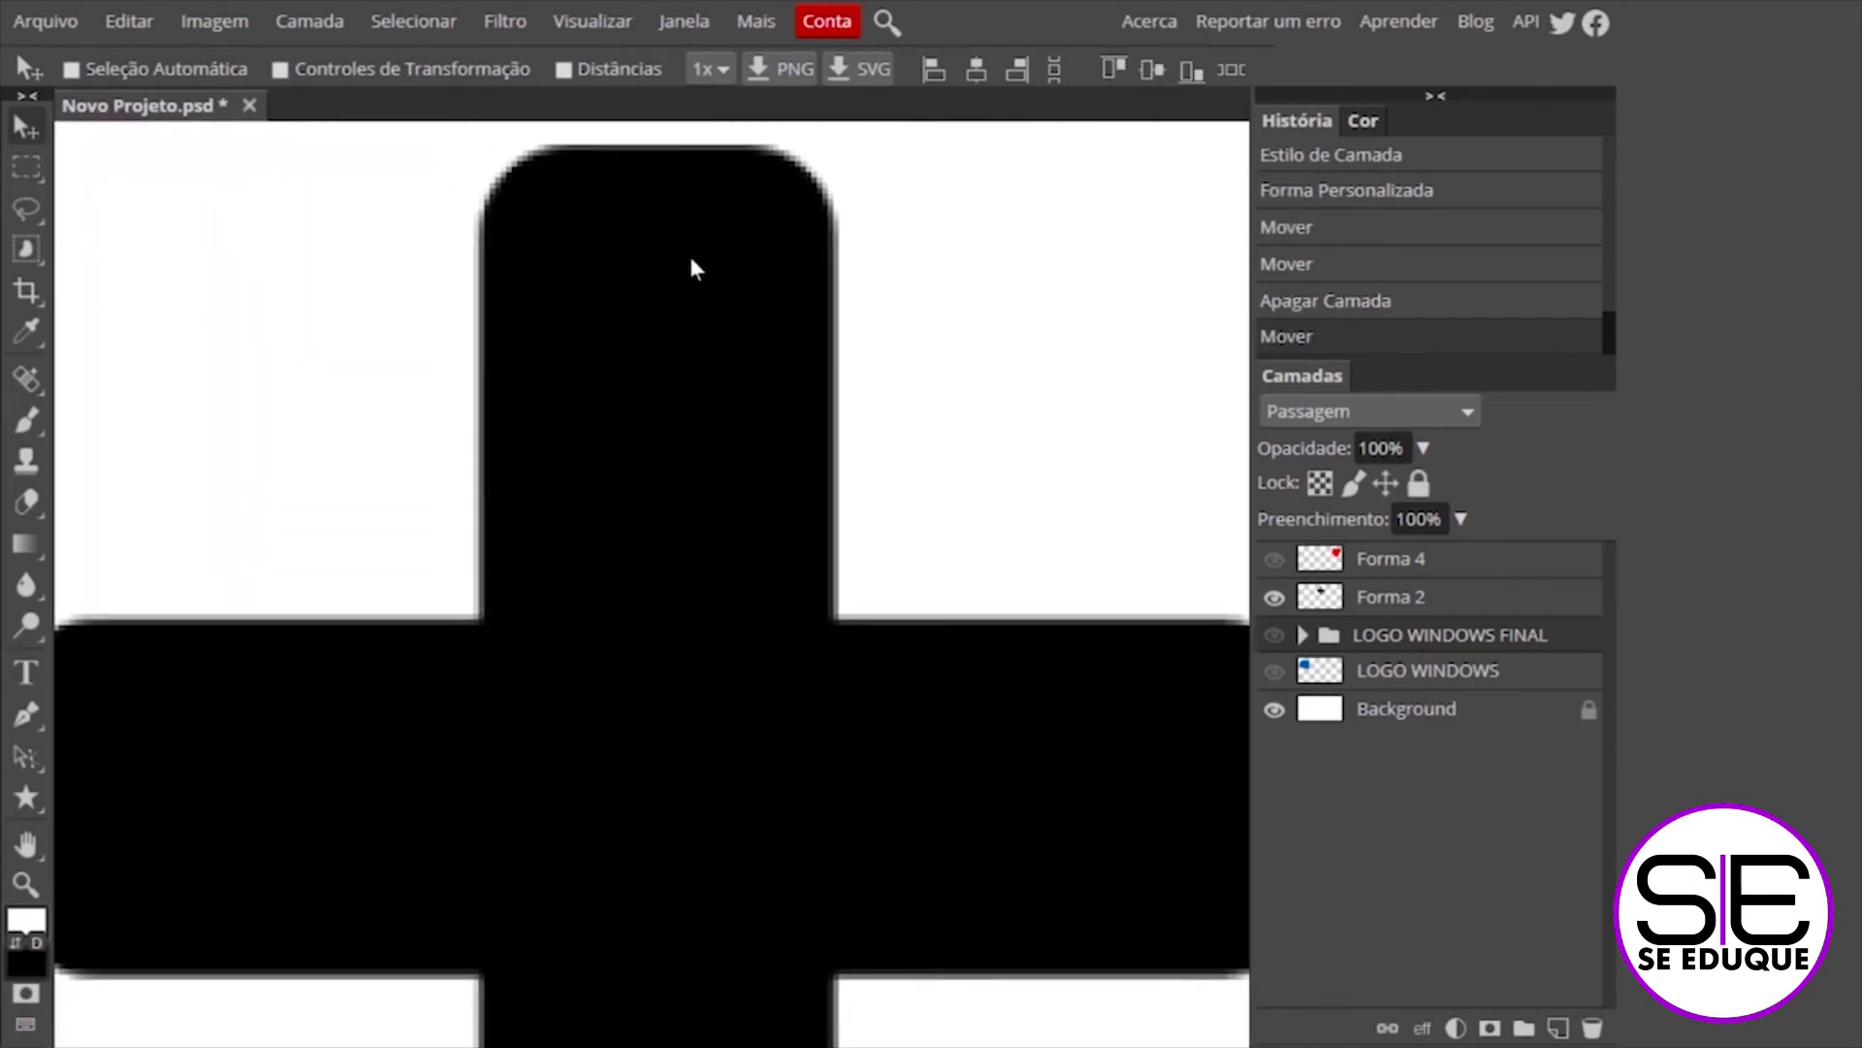
pyautogui.hotkey('ctrl', '-')
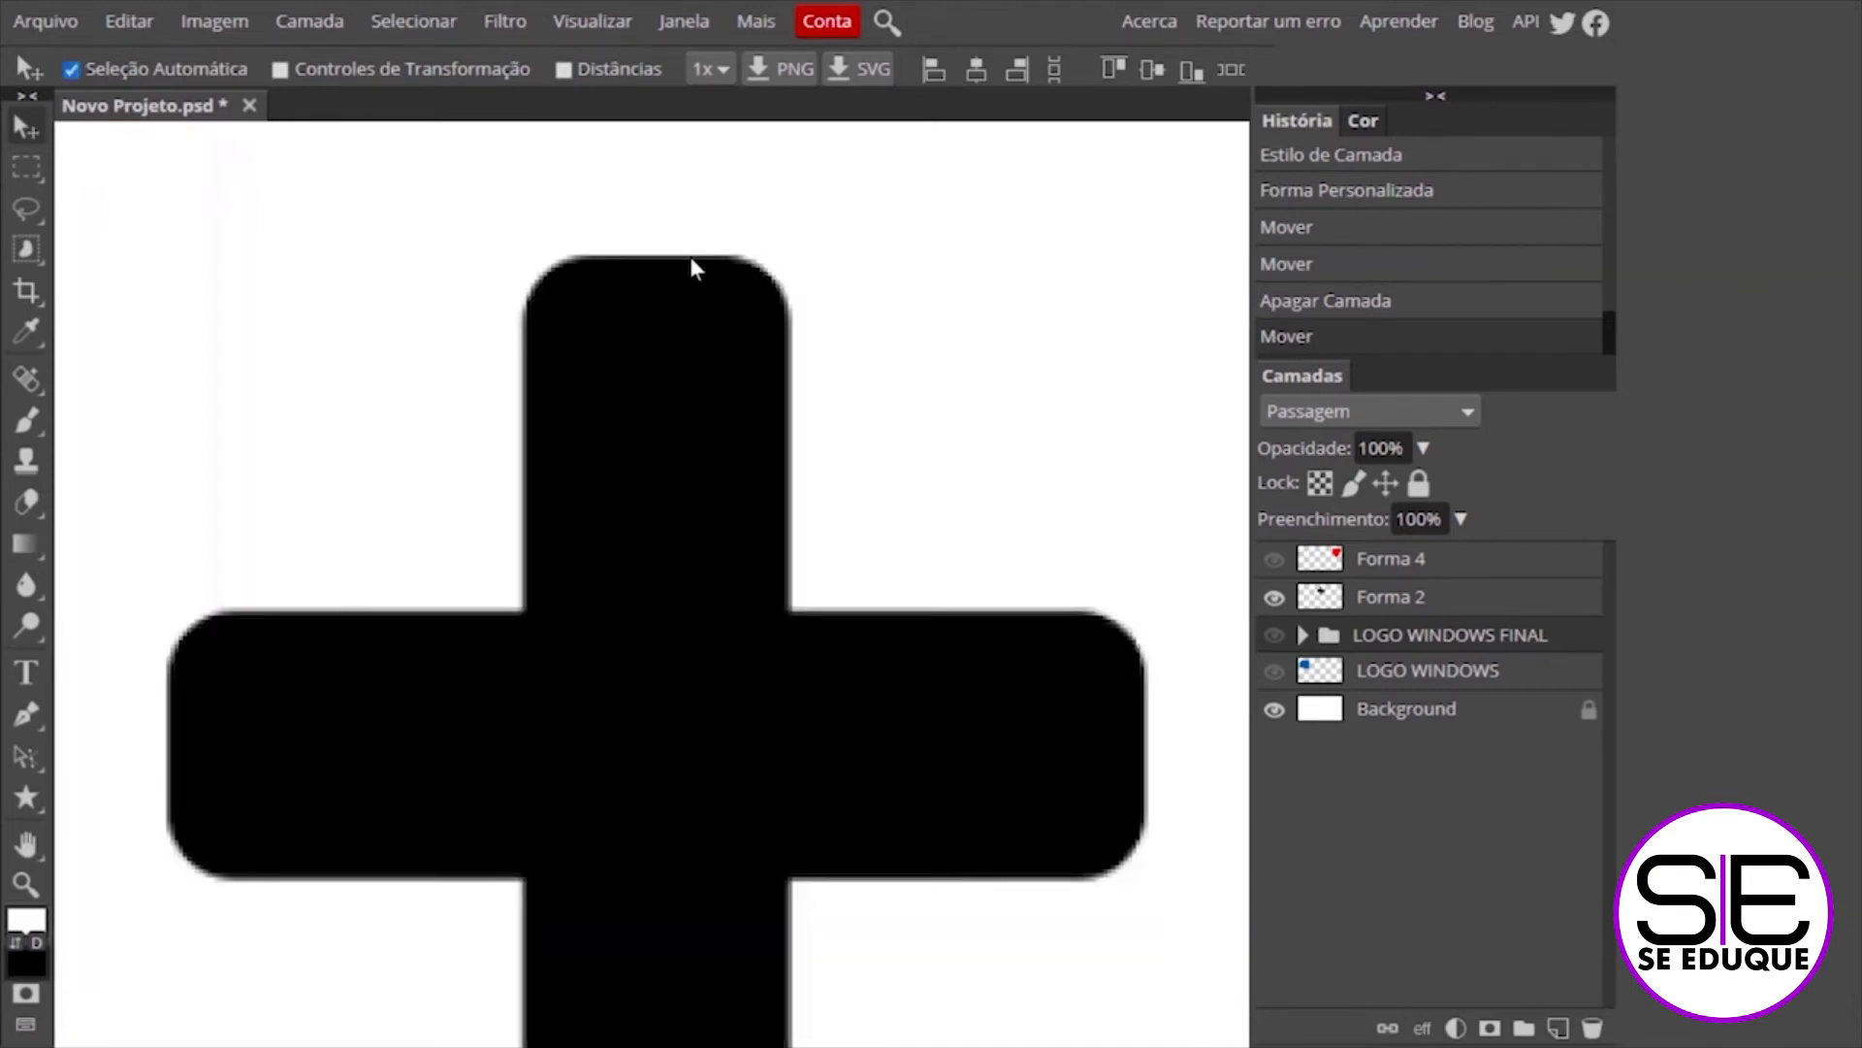
pyautogui.hotkey('ctrl', '+')
pyautogui.moveTo(691, 264); pyautogui.dragTo(658, 349)
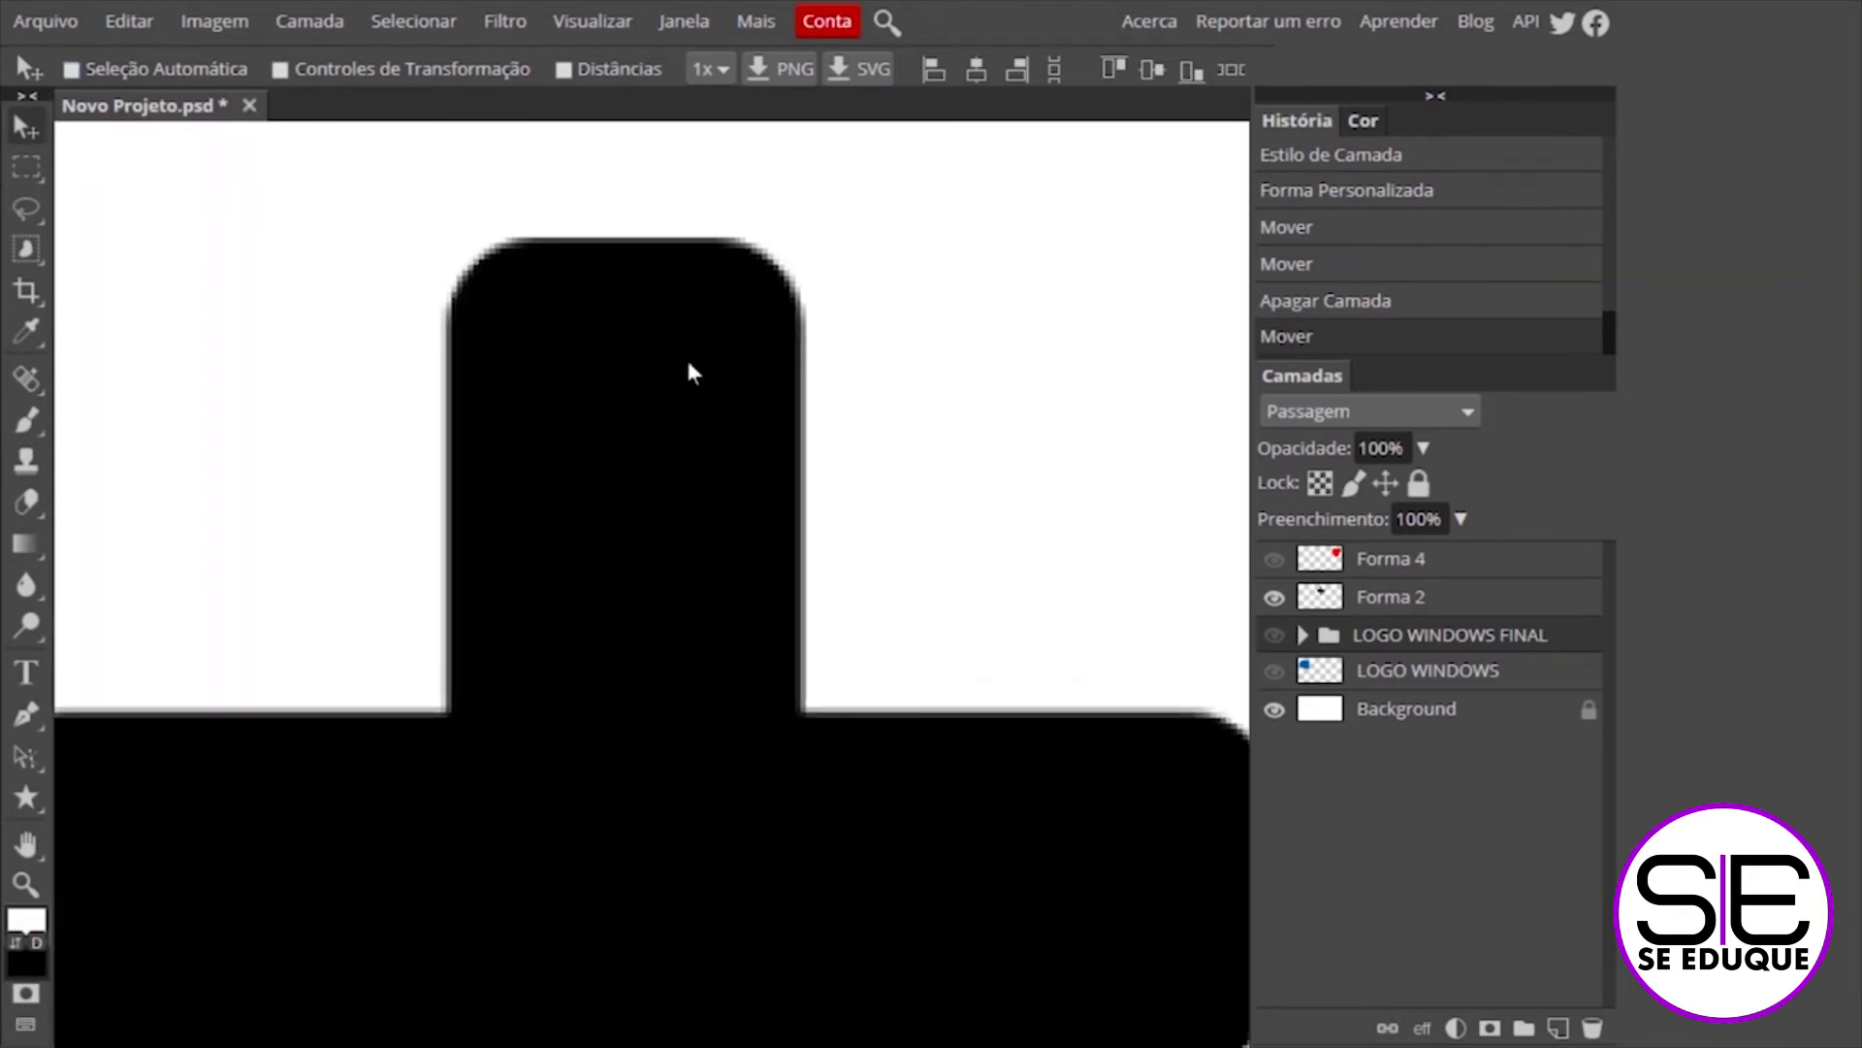
# Set Pen shapes to no fill and a solid red outline, then select layer Forma 2
pyautogui.click(32, 711)
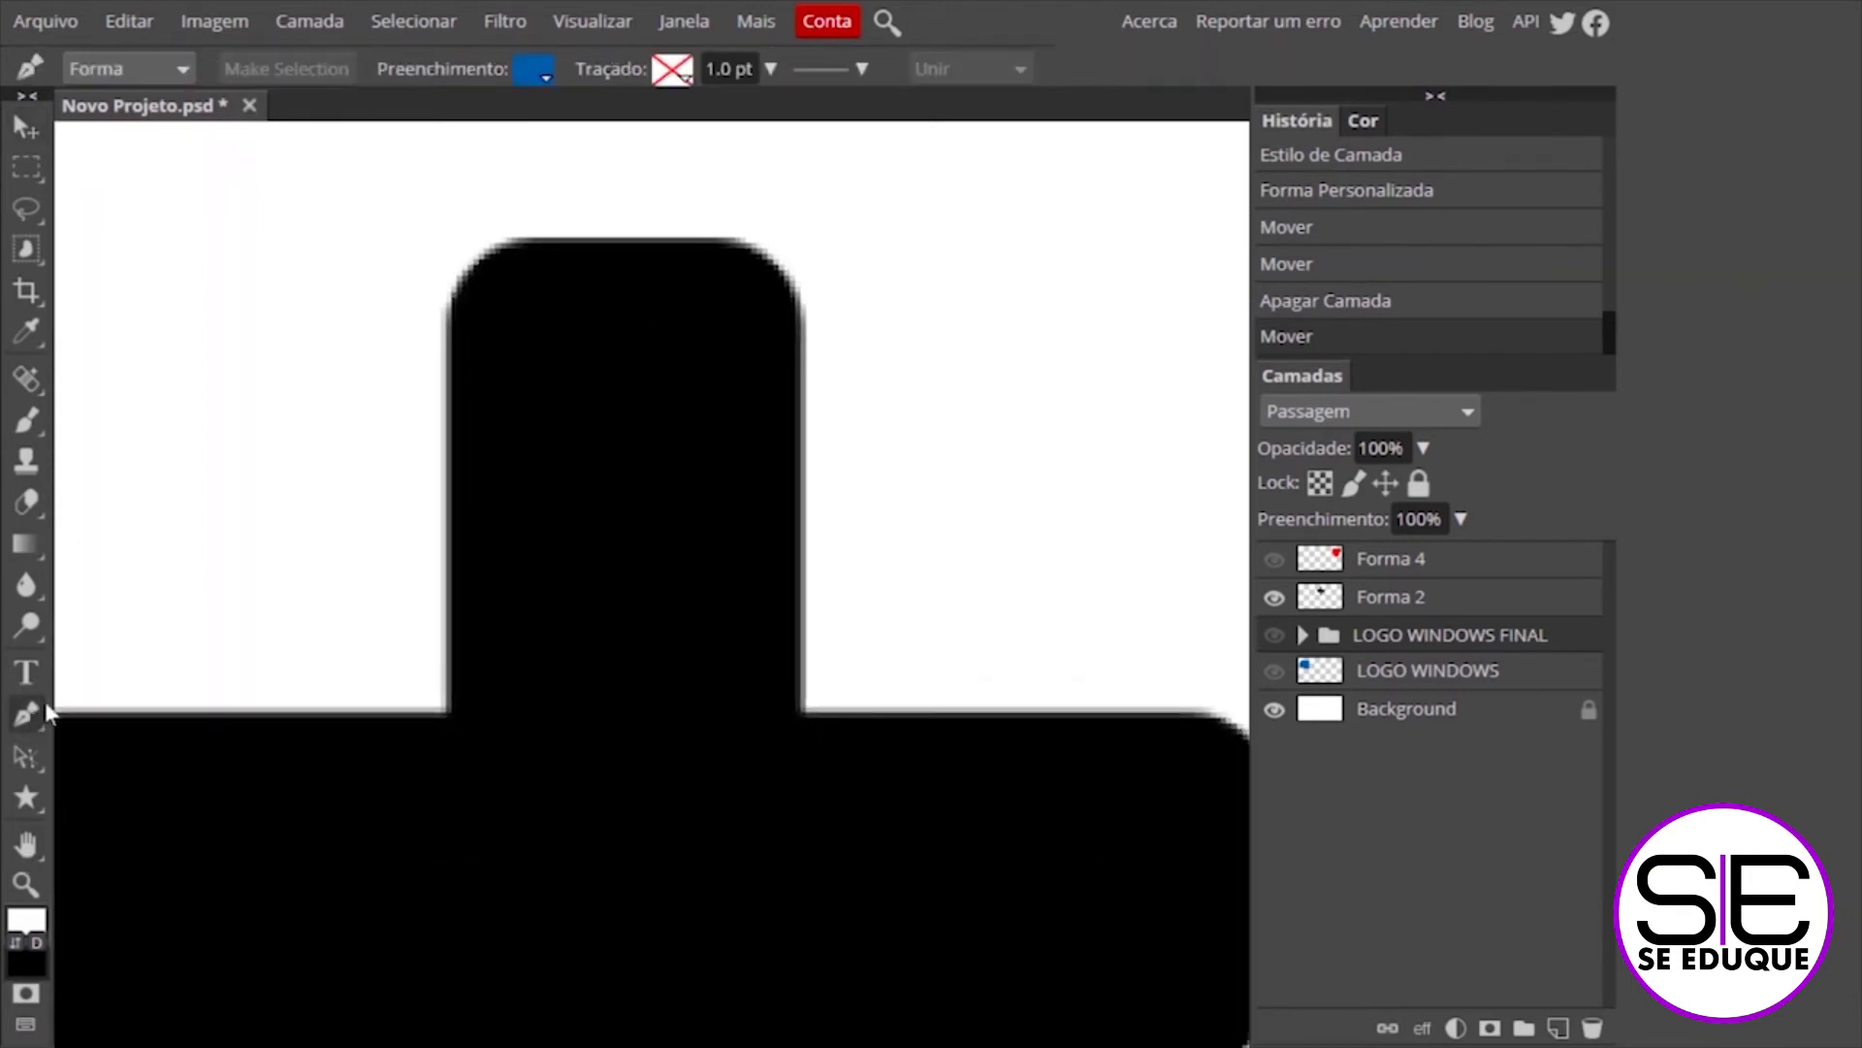
pyautogui.click(546, 86)
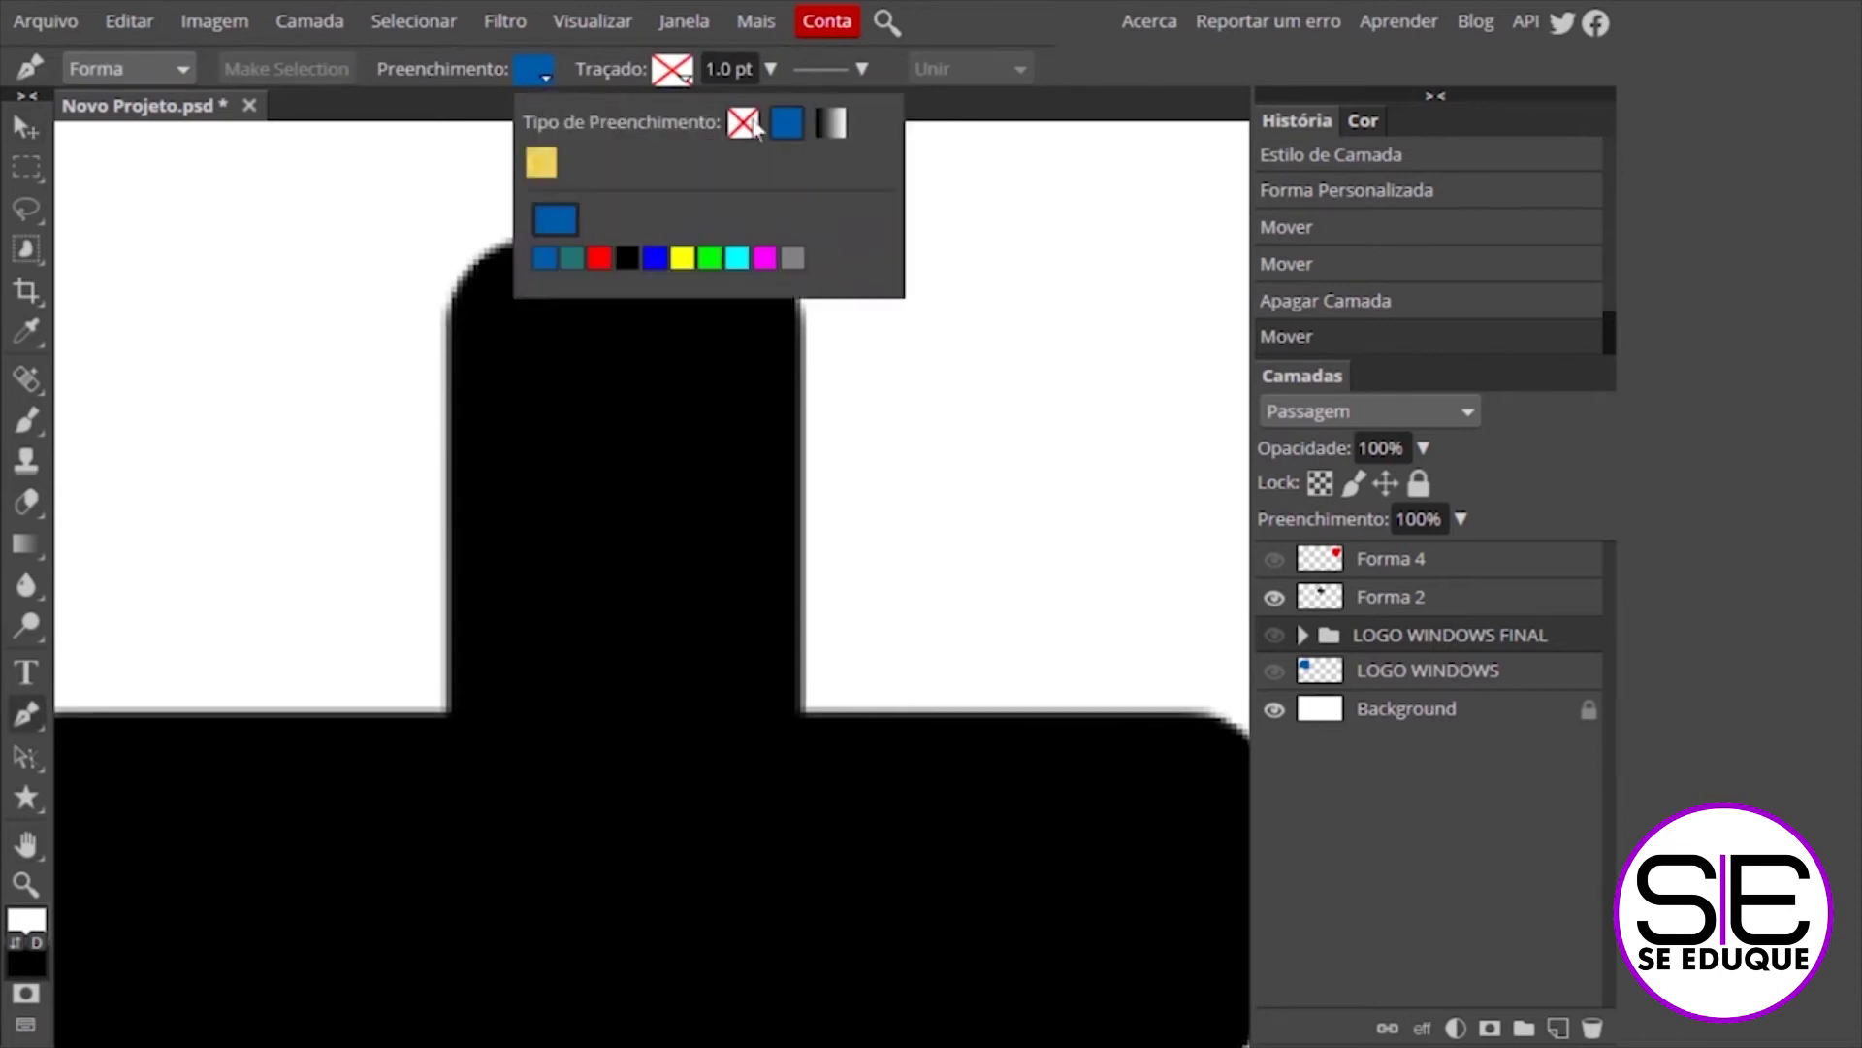
pyautogui.click(740, 125)
pyautogui.click(689, 82)
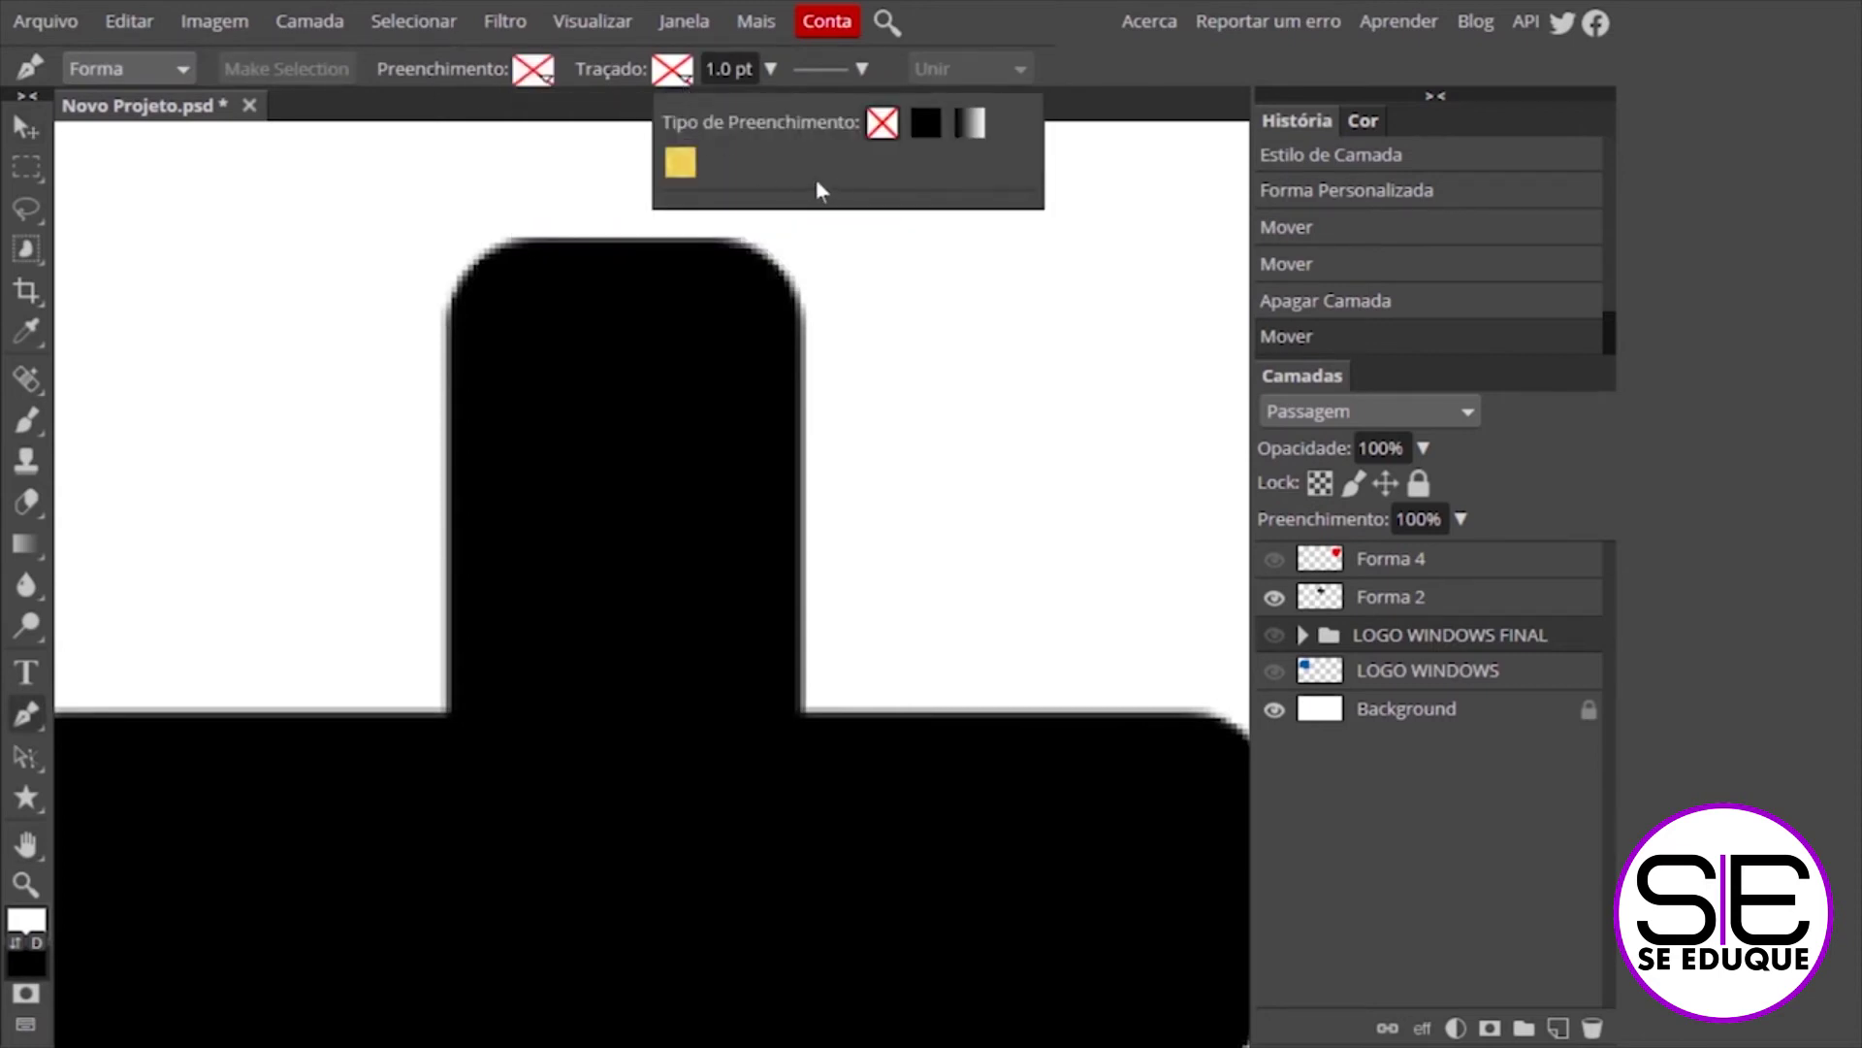
pyautogui.click(926, 124)
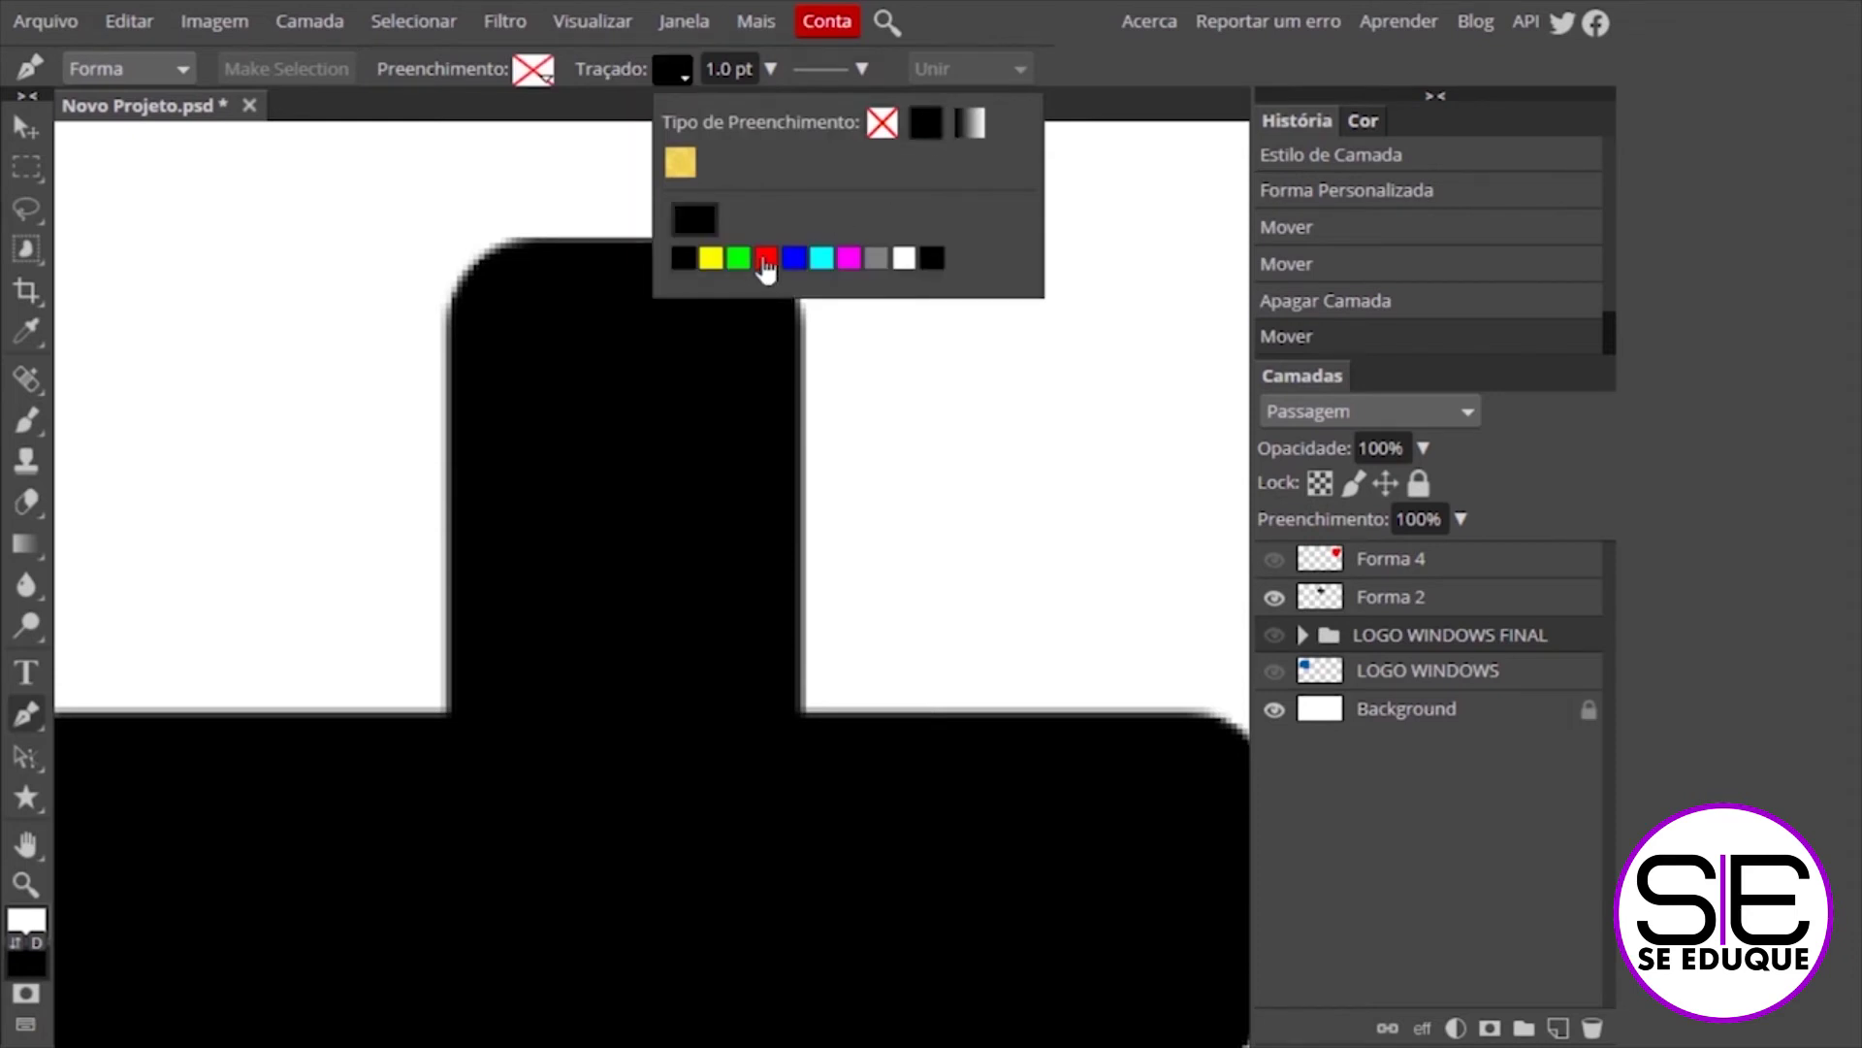
pyautogui.click(766, 258)
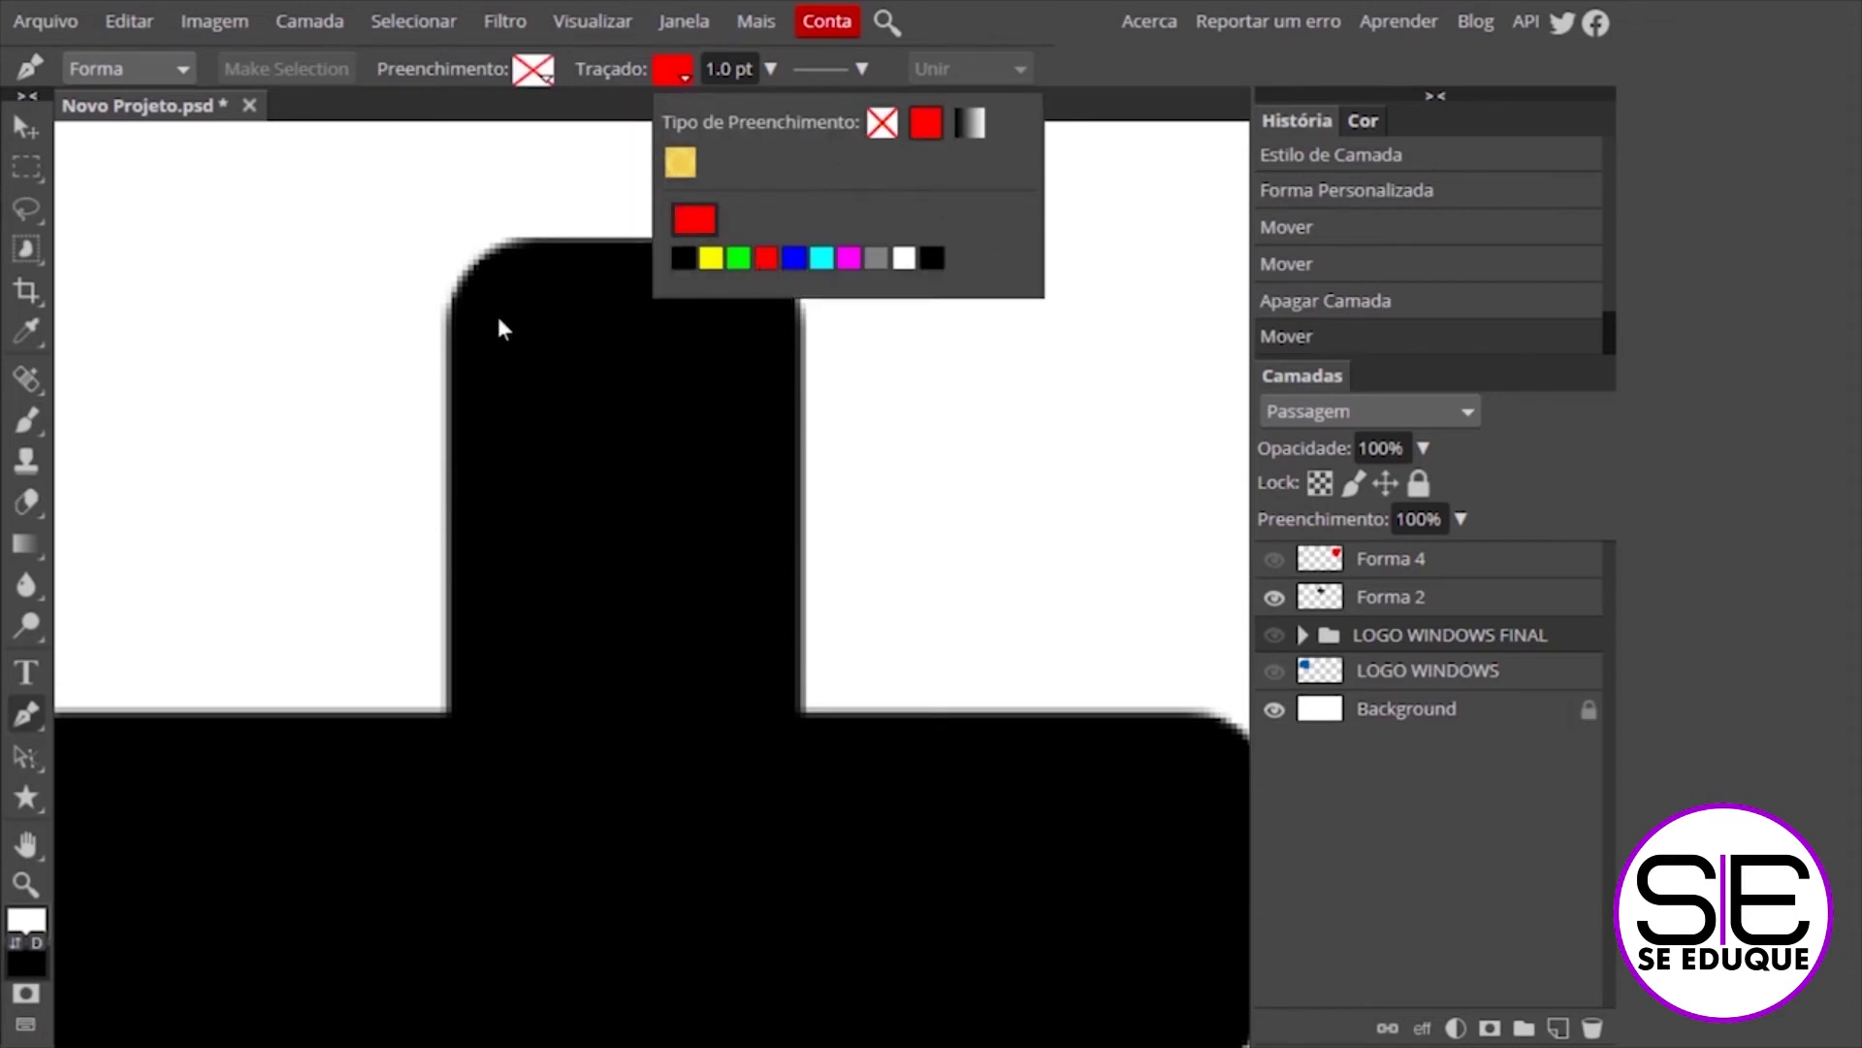
pyautogui.click(1032, 4)
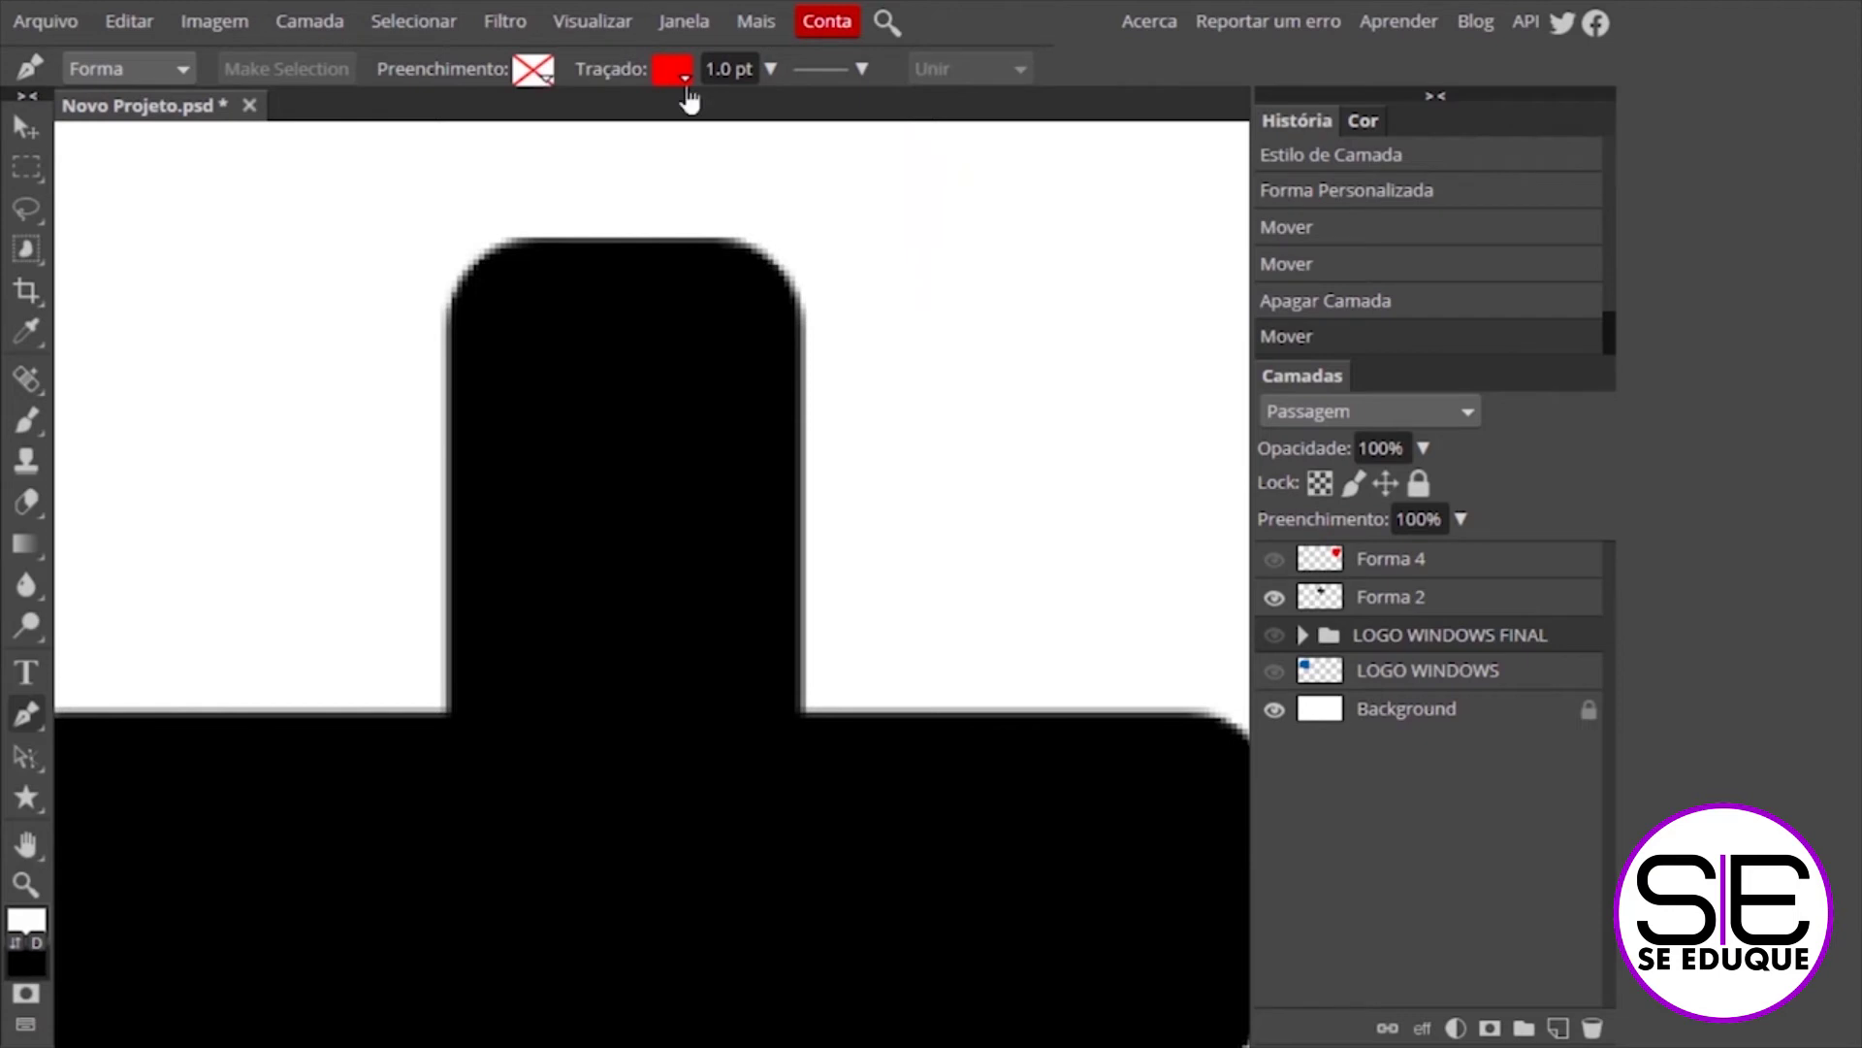
pyautogui.click(1385, 608)
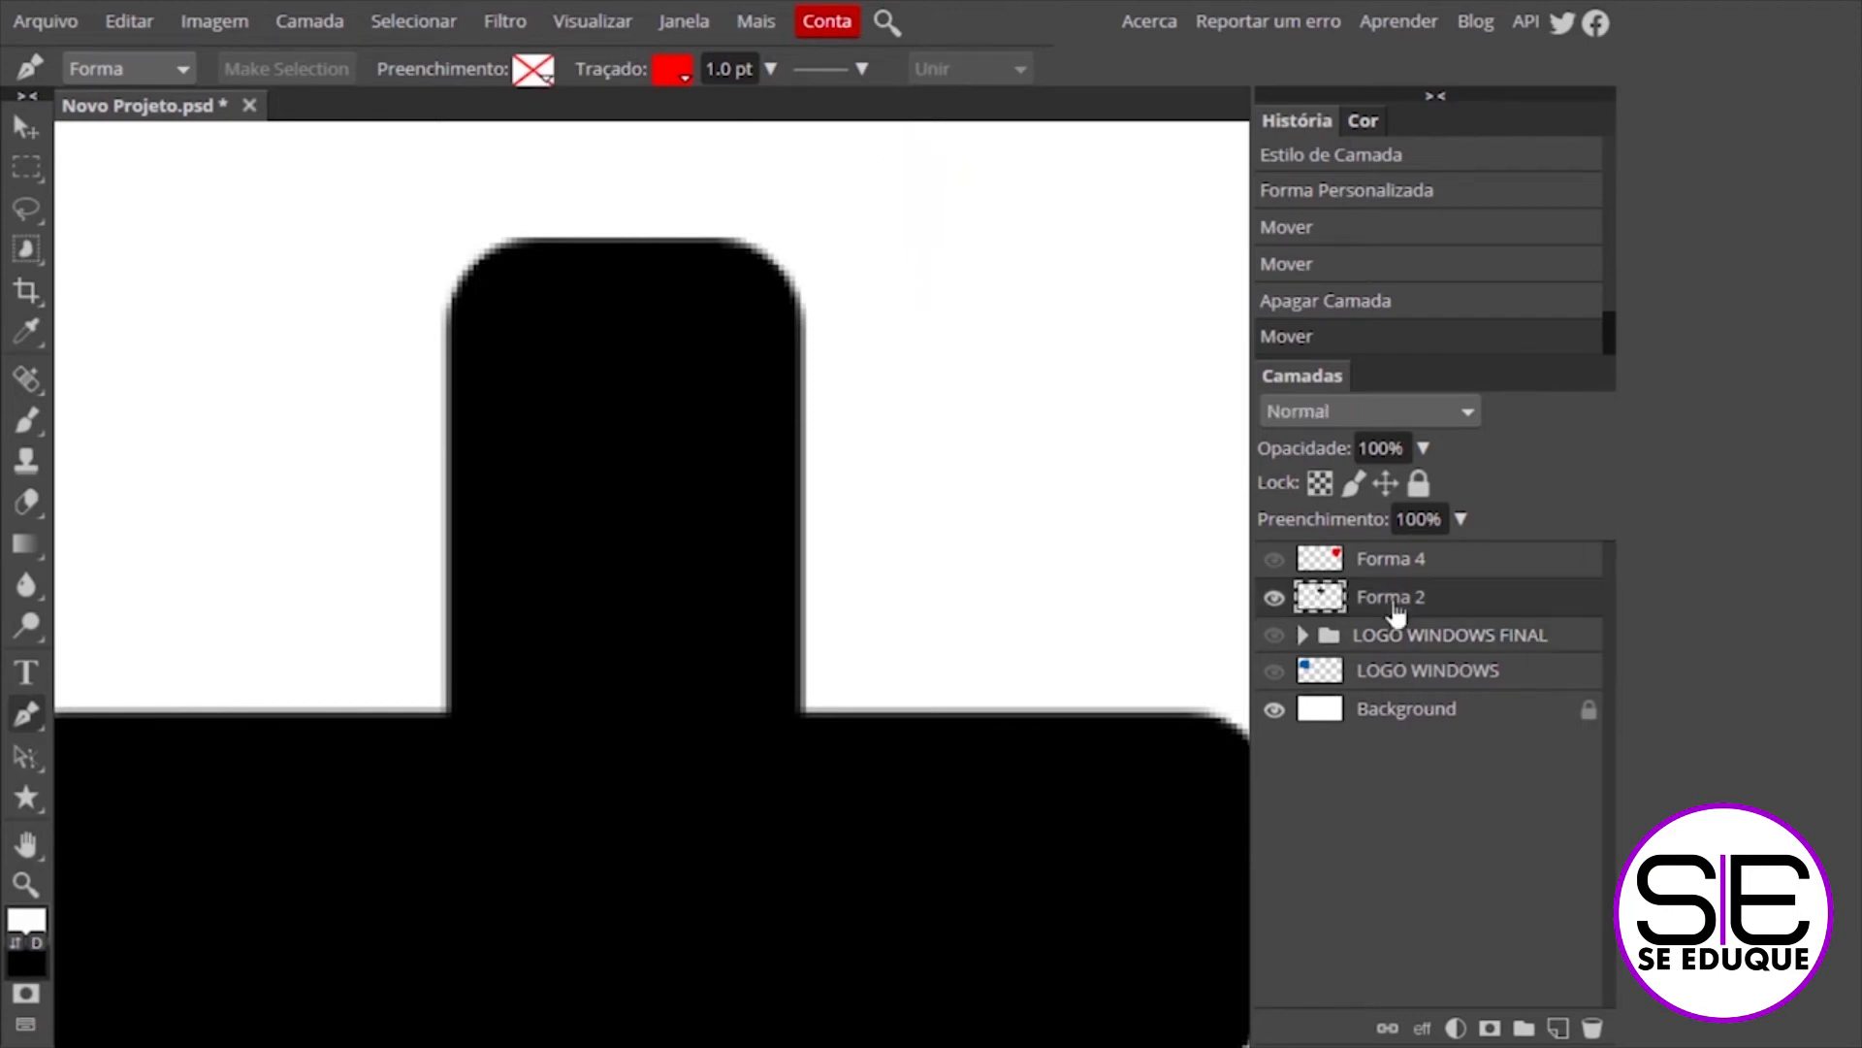
# Rename Forma 2 to CRUZ and Forma 4 to CORACAO, leaving CRUZ visible
pyautogui.doubleClick(1387, 601)
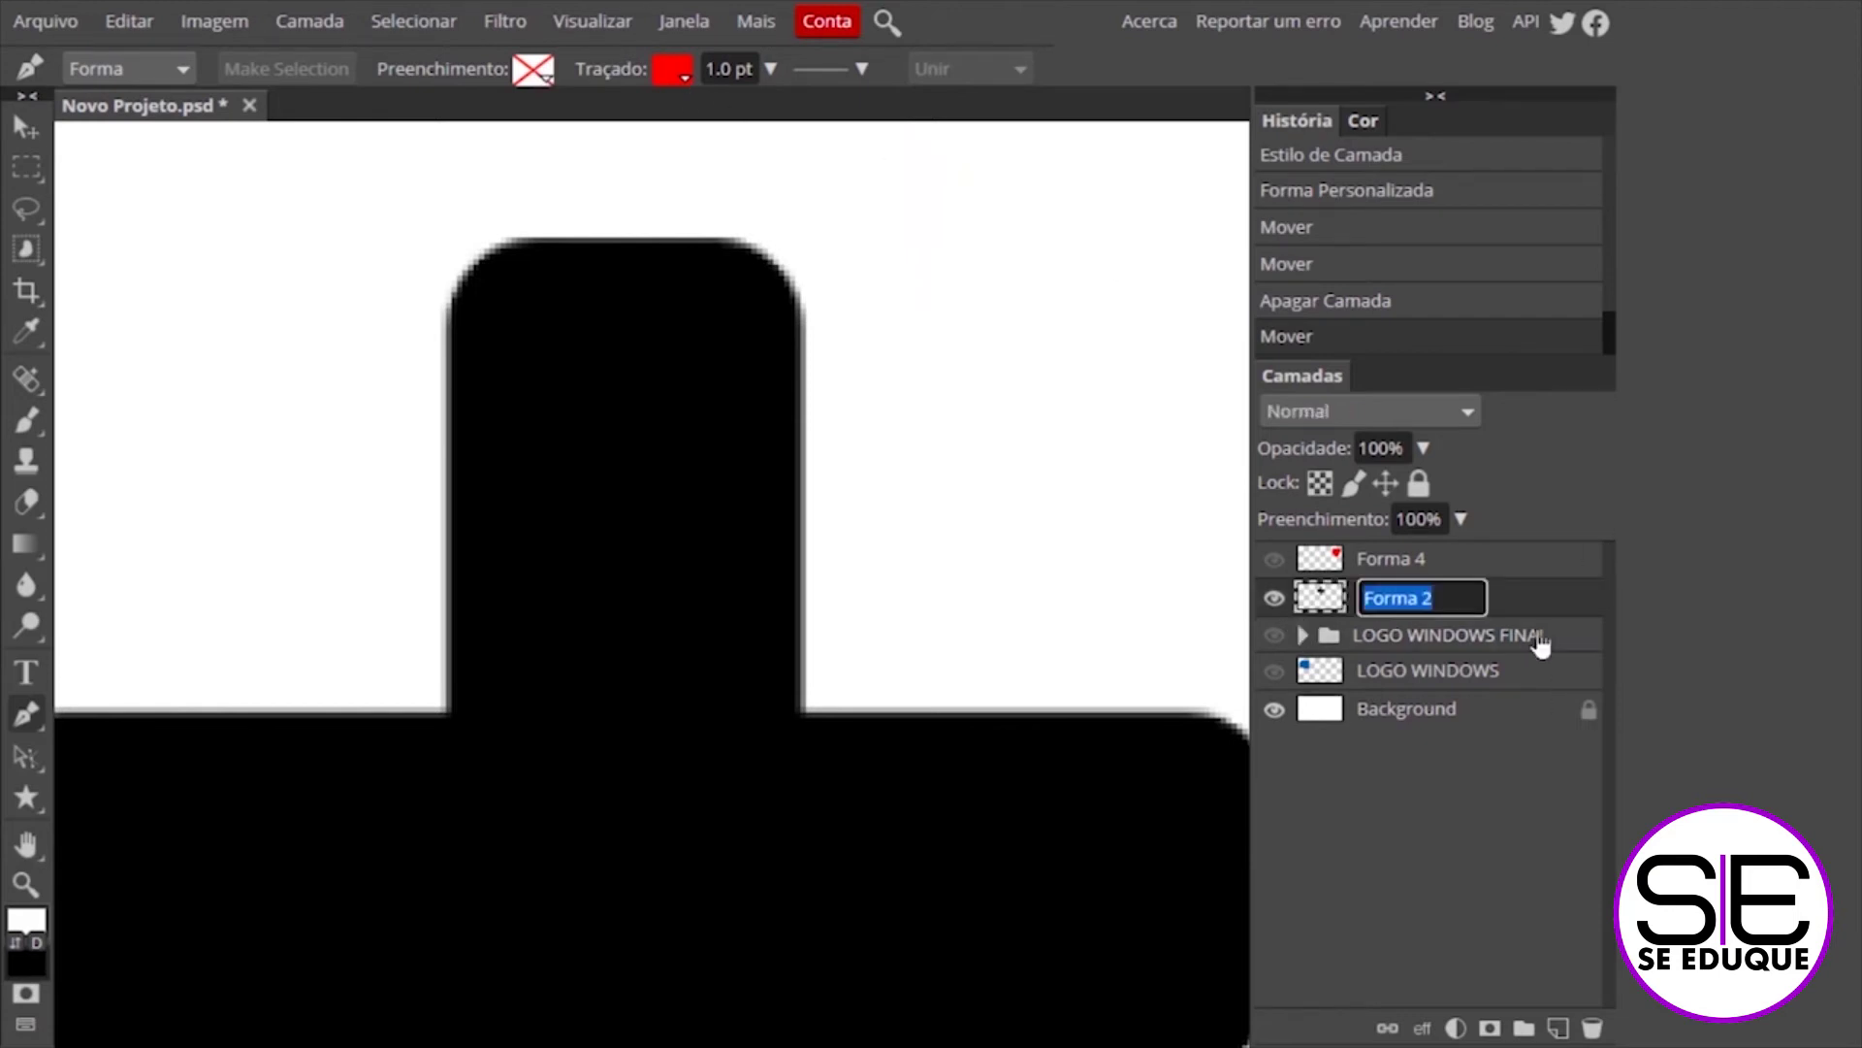
pyautogui.write('CRUZ')
pyautogui.press('Return')
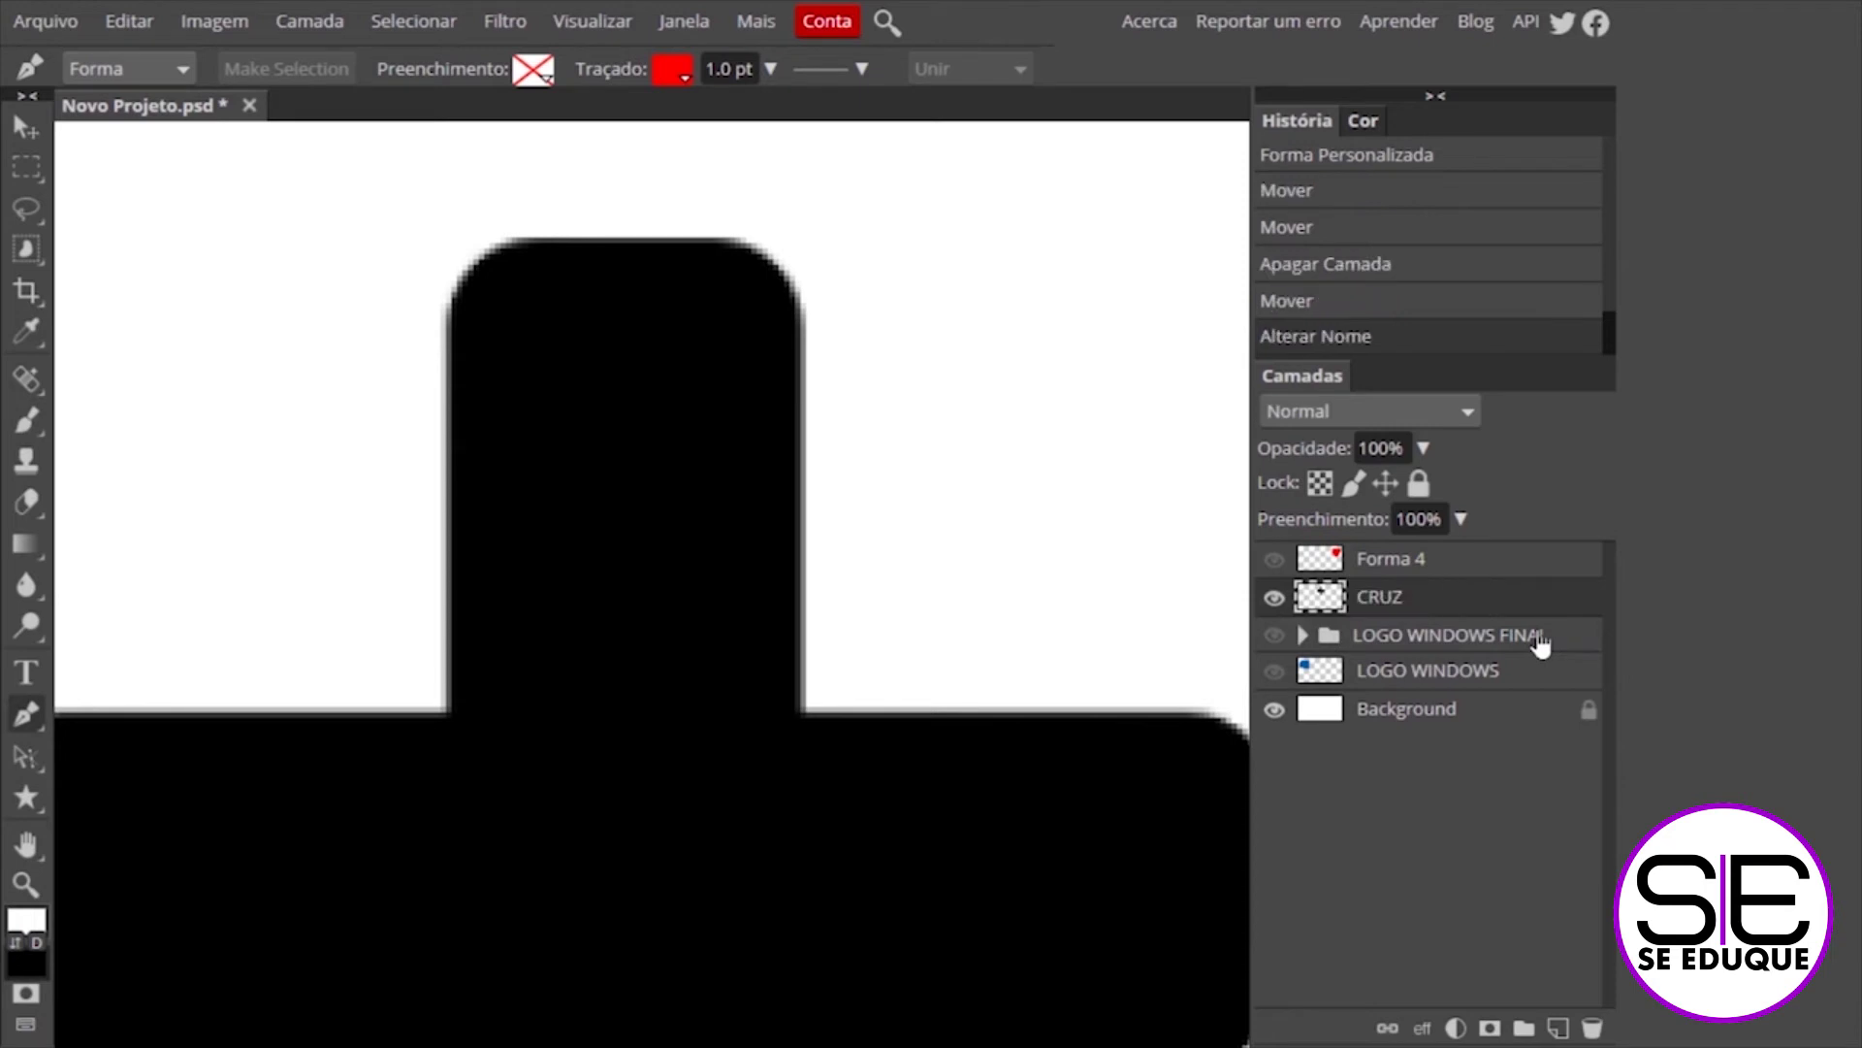
pyautogui.click(1274, 597)
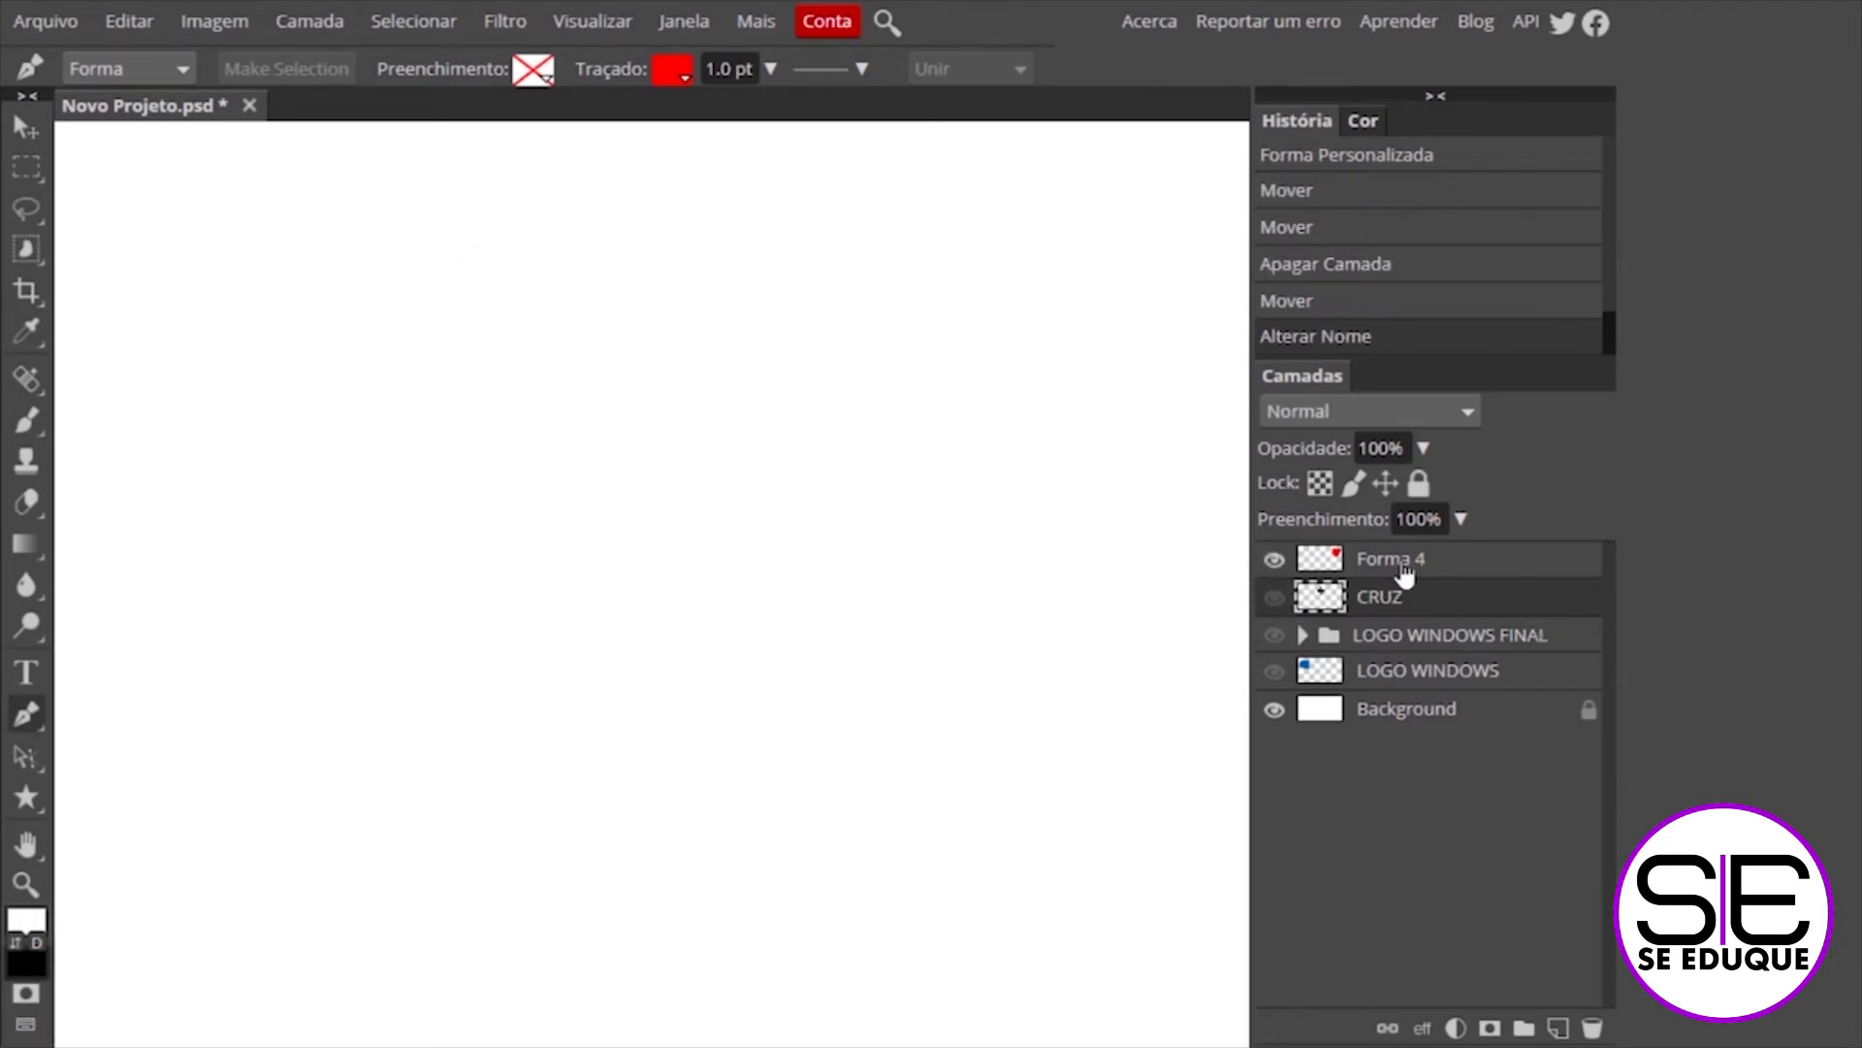
pyautogui.doubleClick(1411, 561)
pyautogui.write('CORACAO')
pyautogui.press('Return')
pyautogui.click(1274, 598)
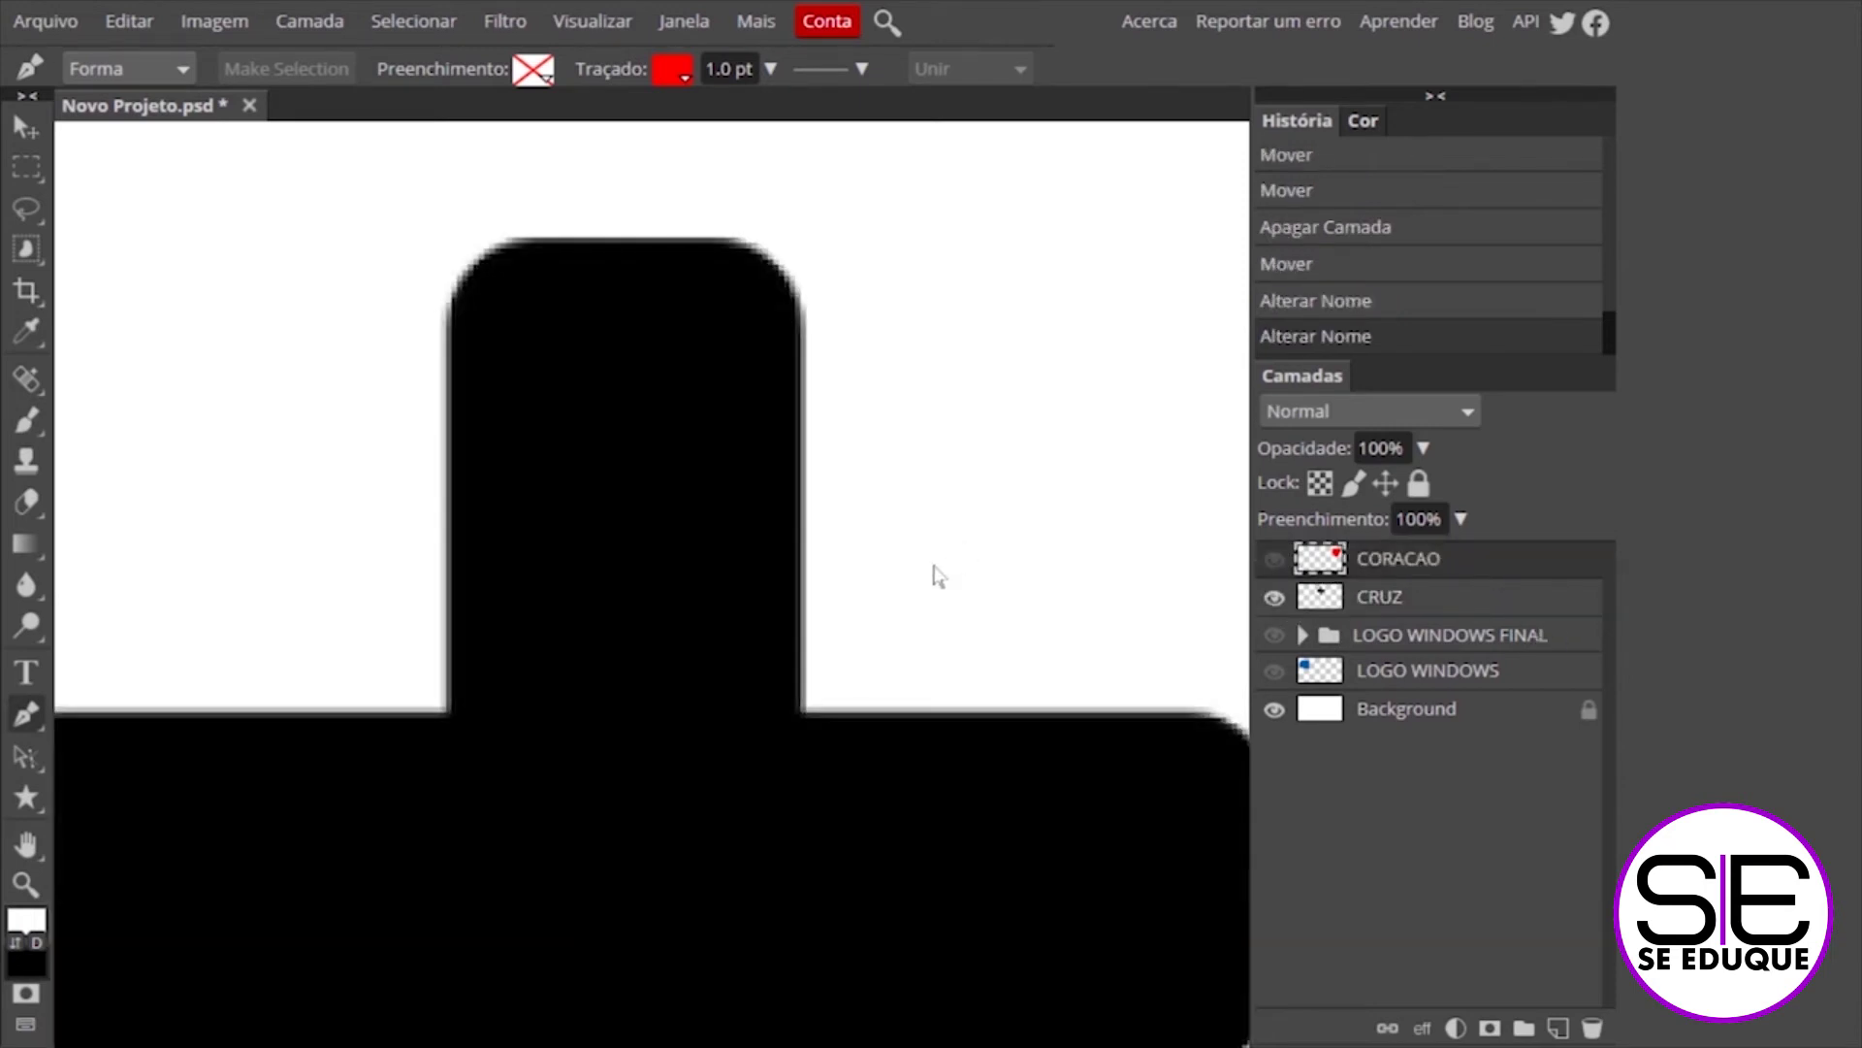
# Zoom in on the cross's rounded top-left corner, with black as foreground colour
pyautogui.moveTo(994, 558)
pyautogui.mouseDown()
pyautogui.moveTo(1027, 387)
pyautogui.moveTo(983, 451)
pyautogui.mouseUp()
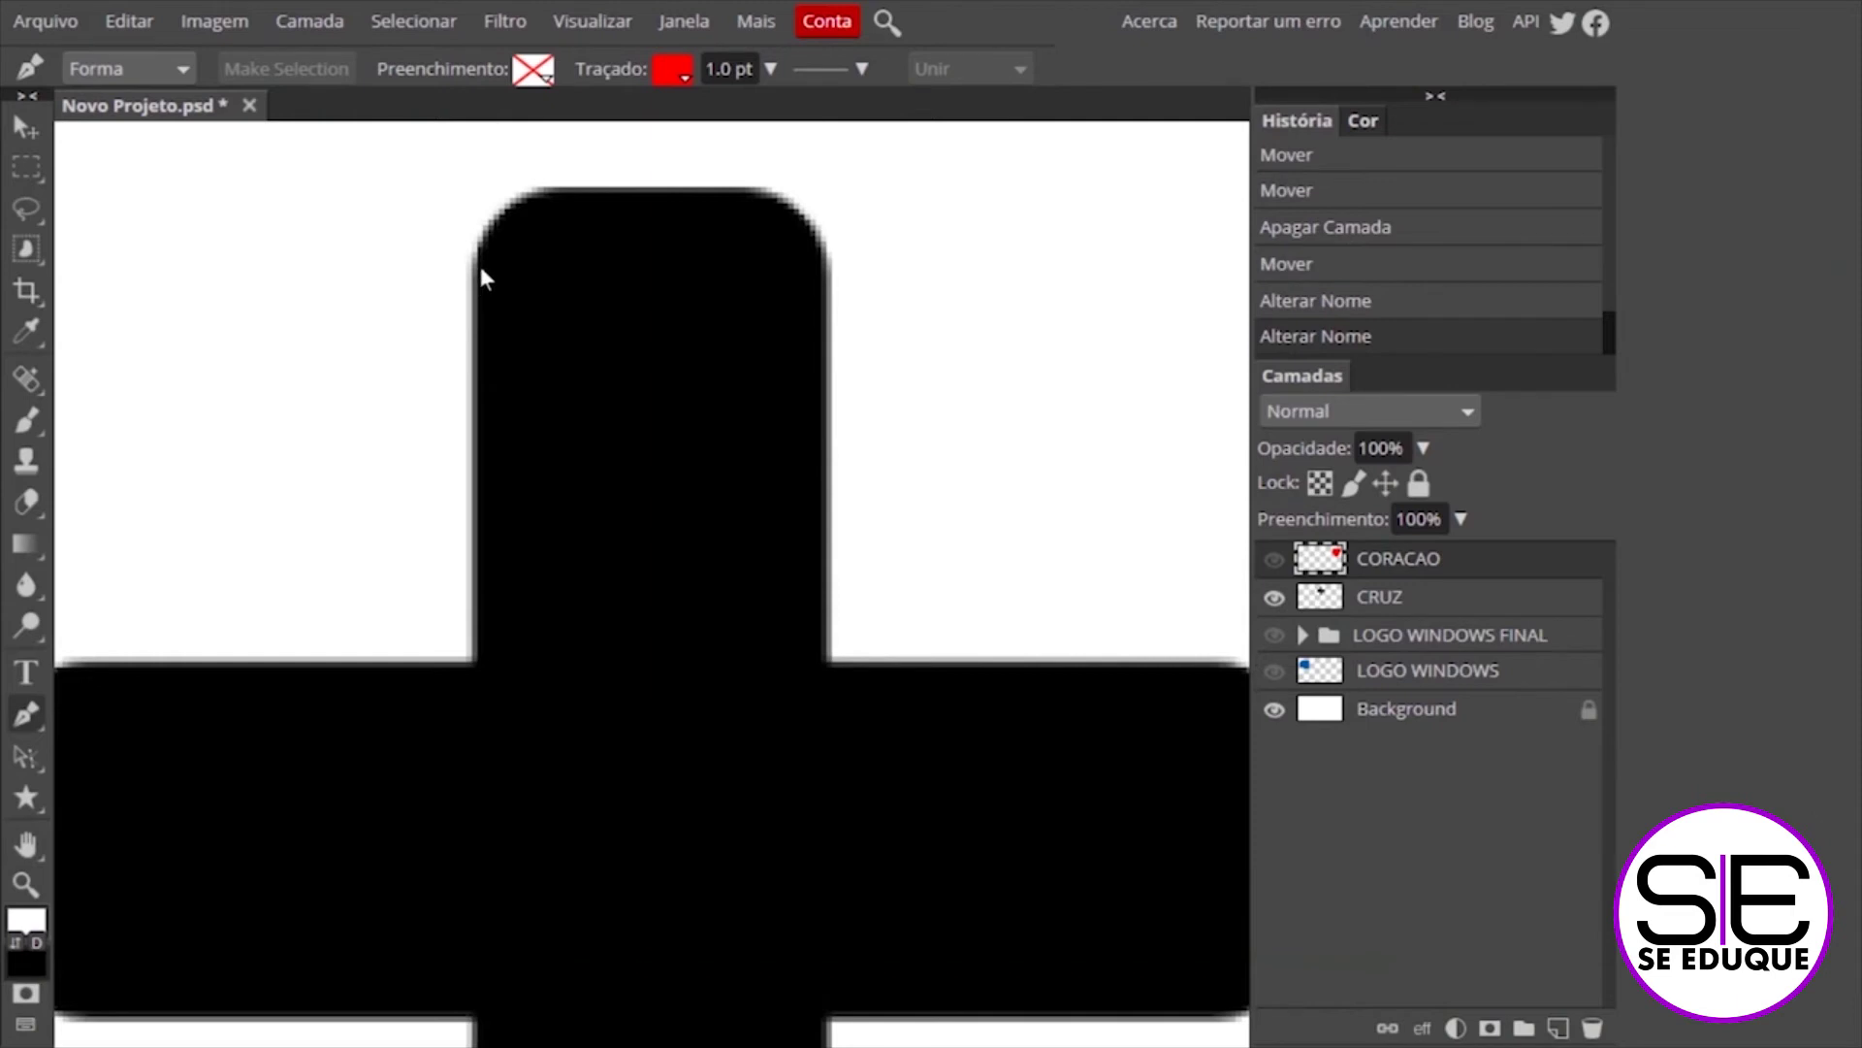
pyautogui.moveTo(511, 292); pyautogui.dragTo(586, 374)
pyautogui.press('x')
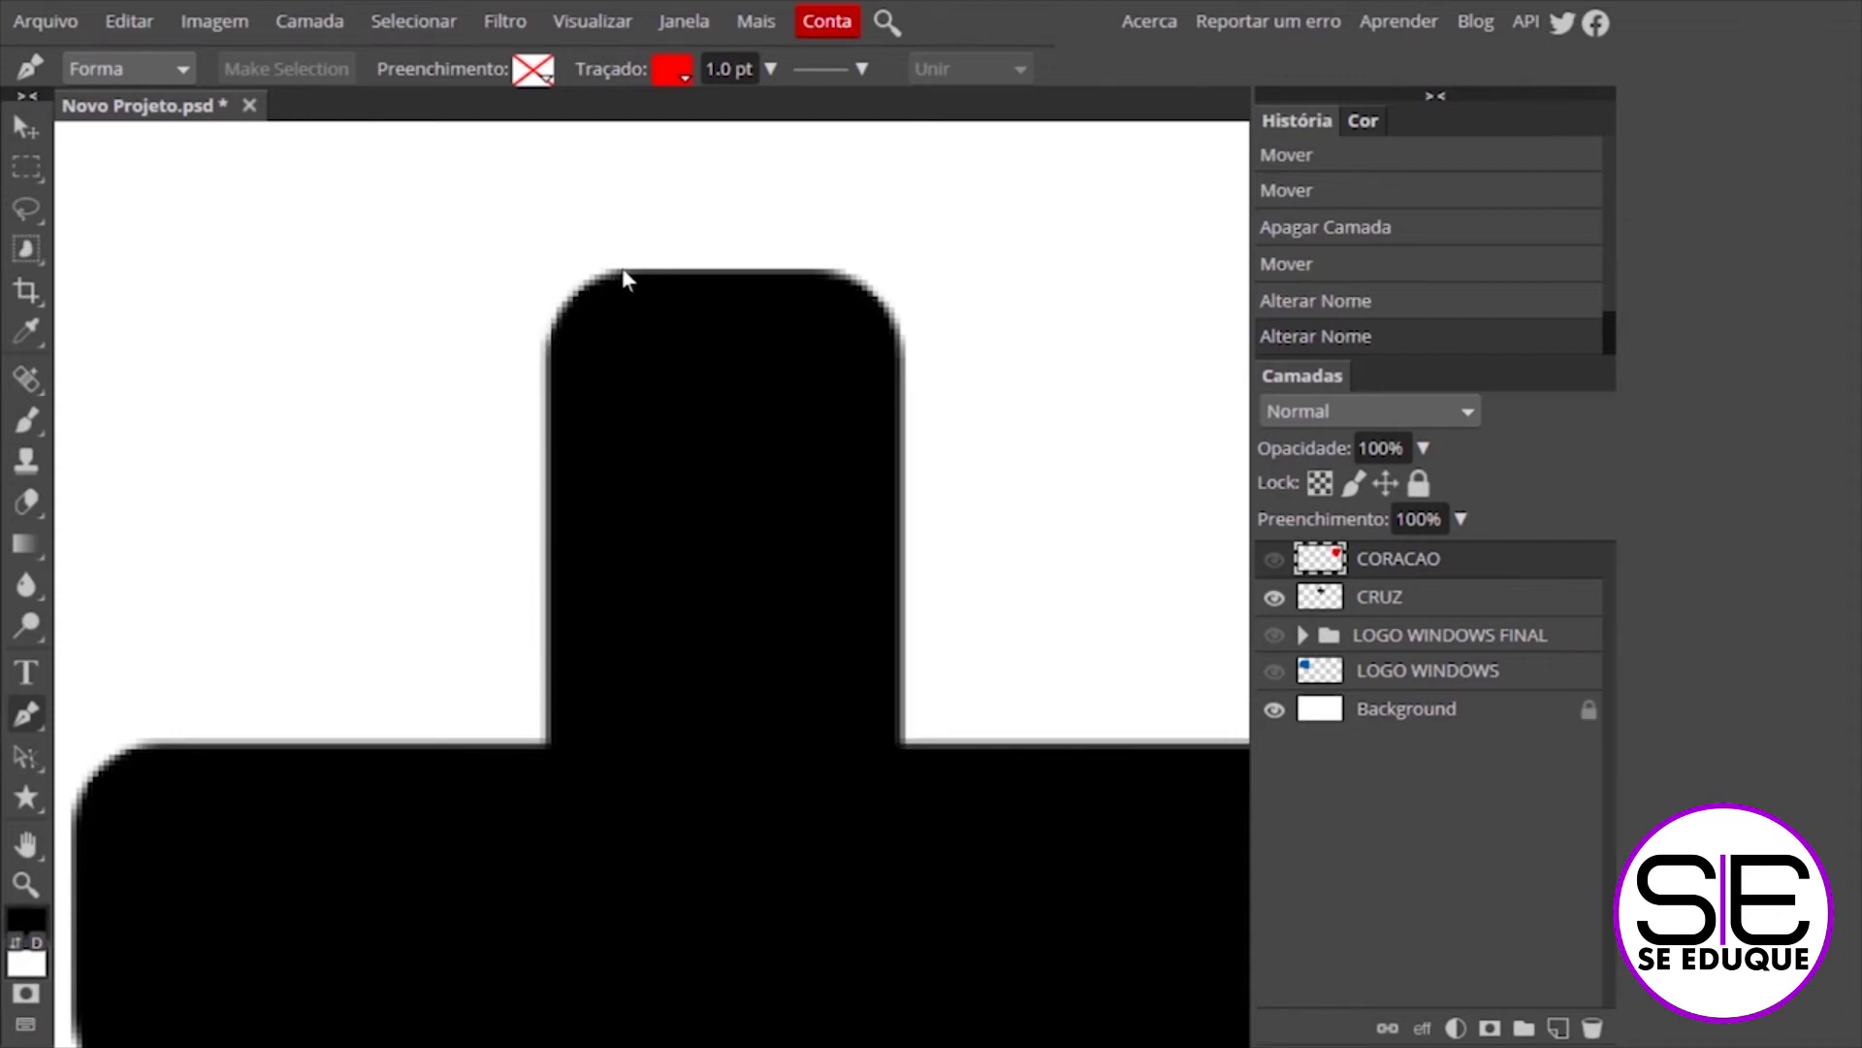
pyautogui.hotkey('ctrl', '+')
pyautogui.hotkey('ctrl', '+')
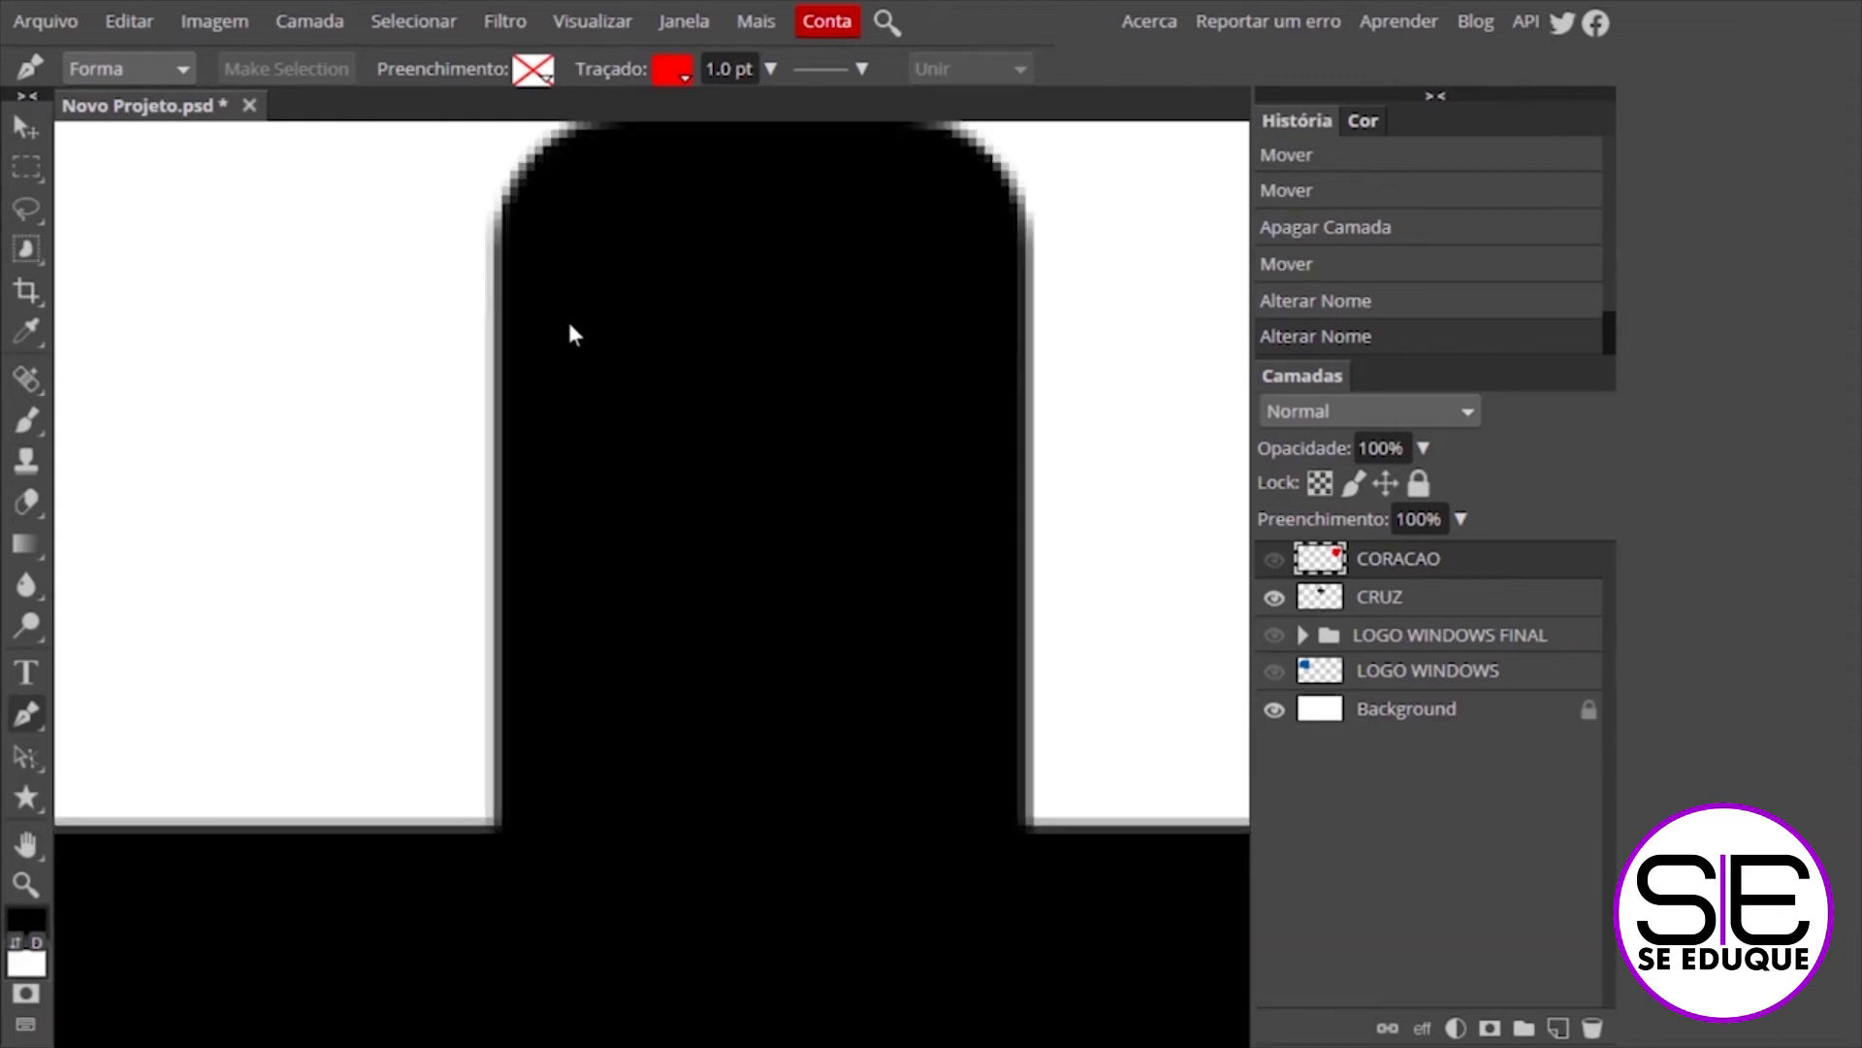
pyautogui.moveTo(762, 227); pyautogui.dragTo(651, 457)
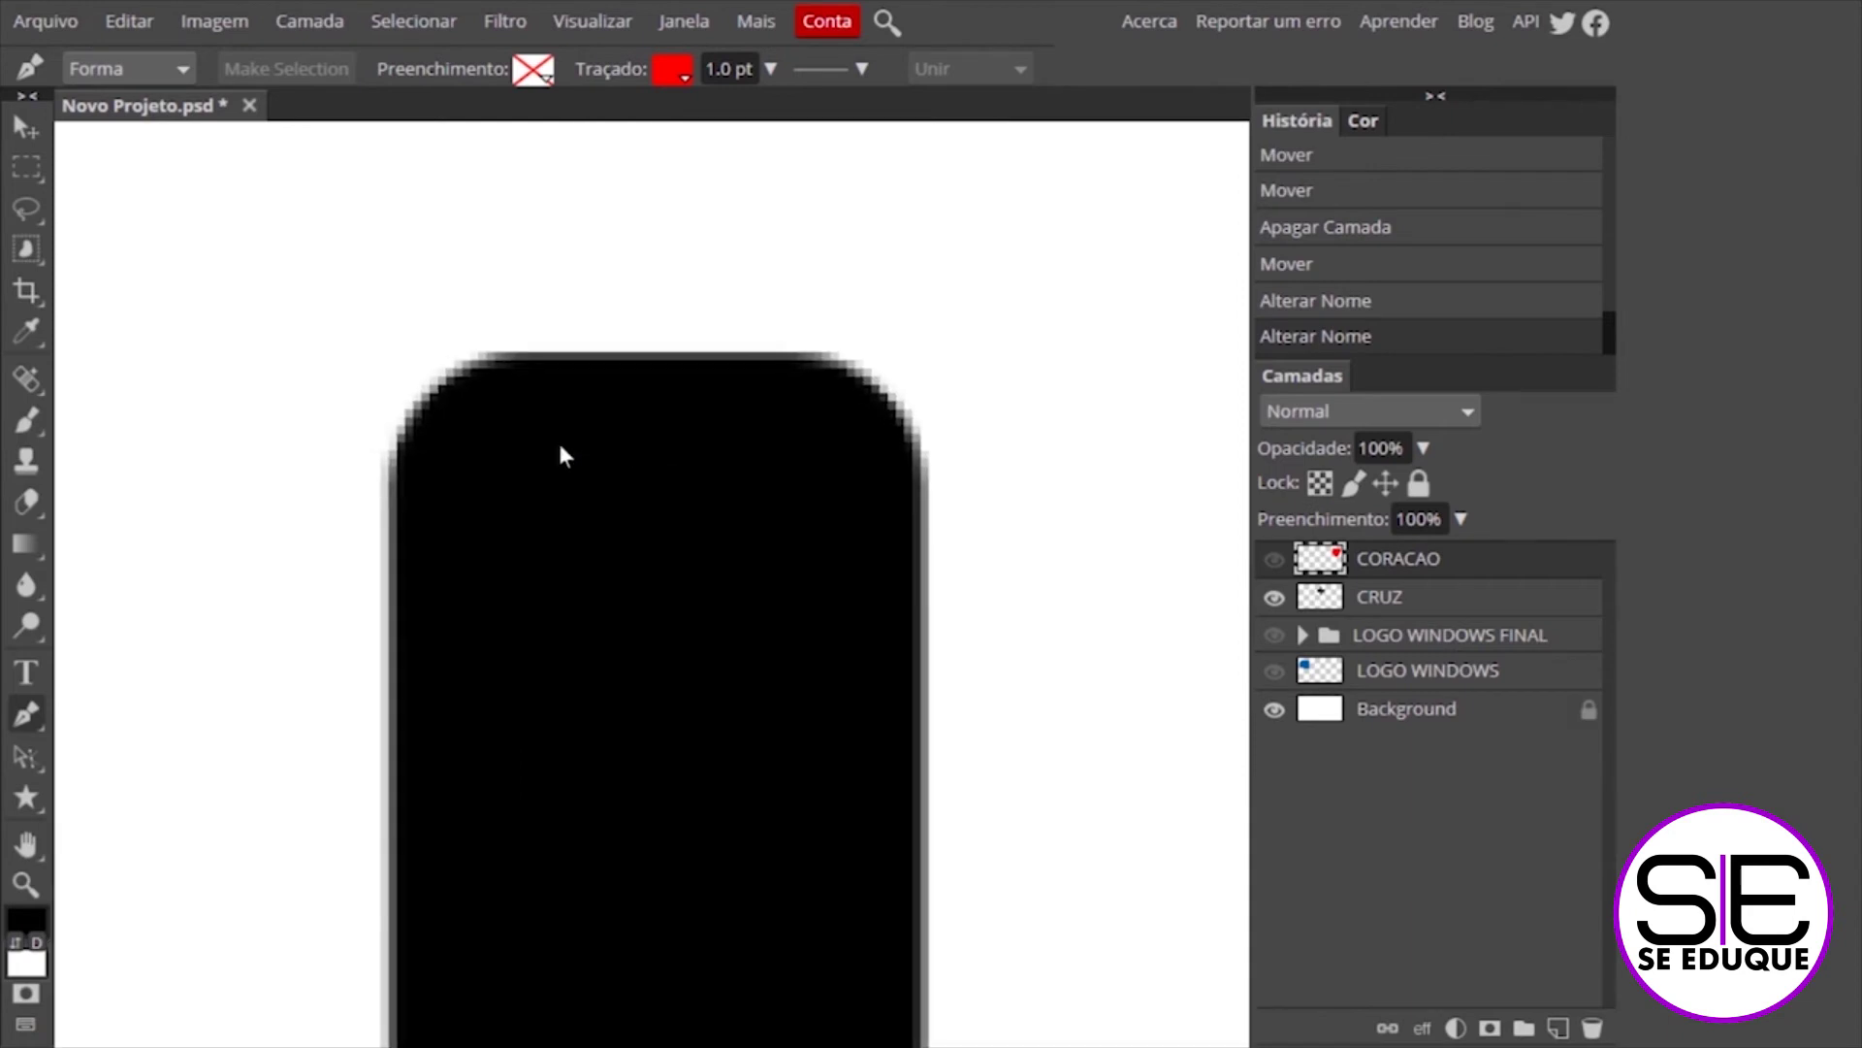
pyautogui.click(388, 453)
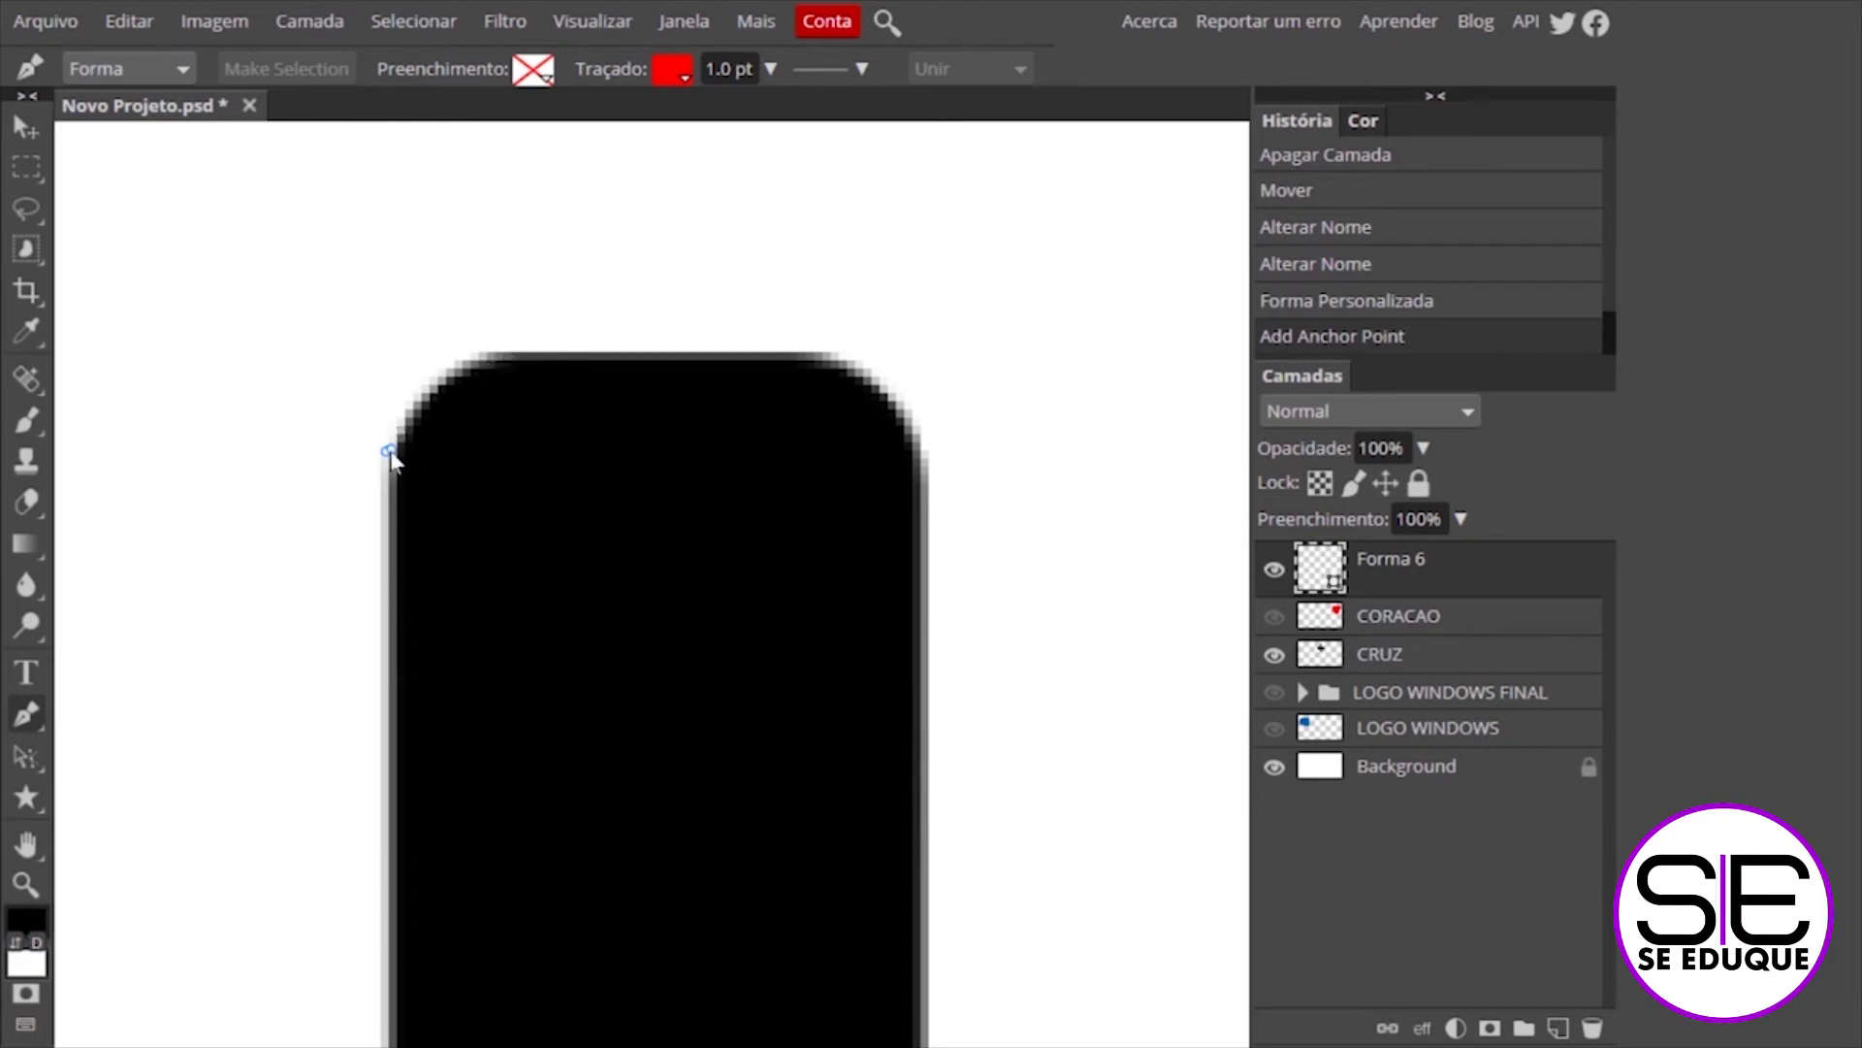
pyautogui.click(413, 400)
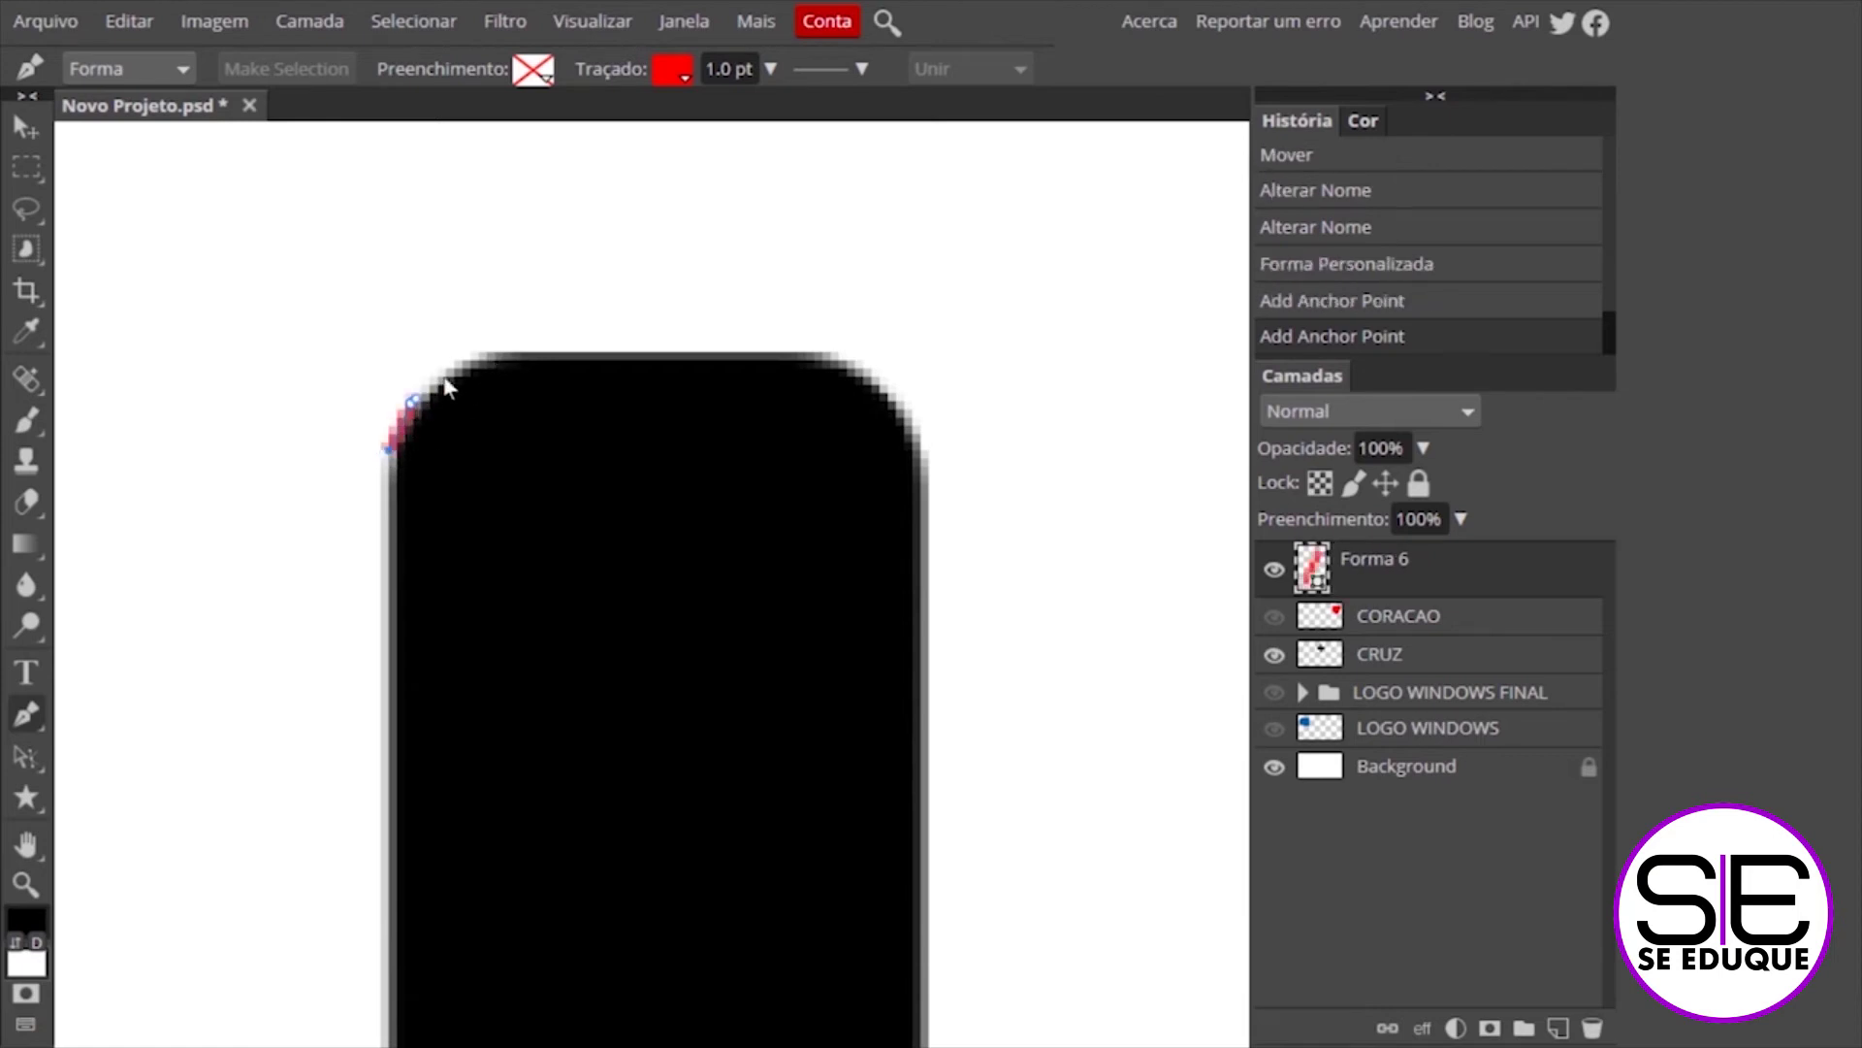
pyautogui.click(445, 379)
pyautogui.click(485, 352)
pyautogui.click(546, 355)
pyautogui.click(651, 353)
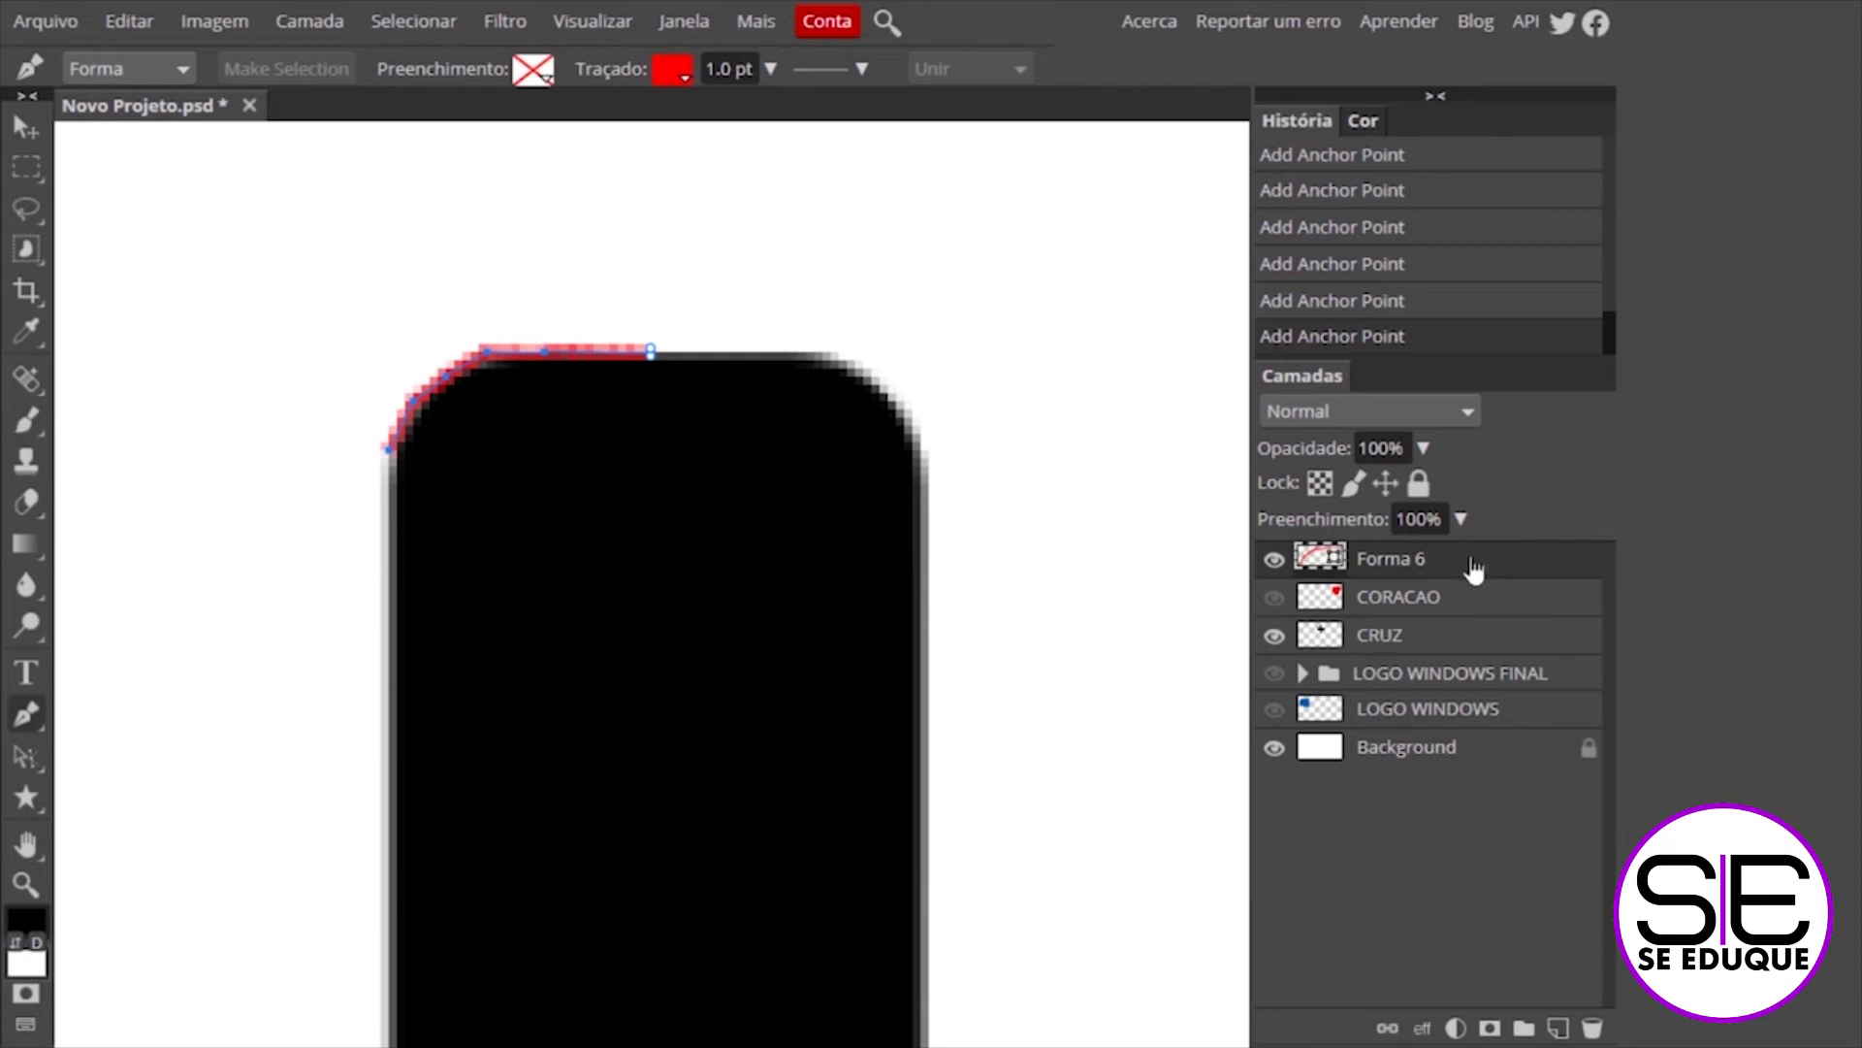
pyautogui.press('Delete')
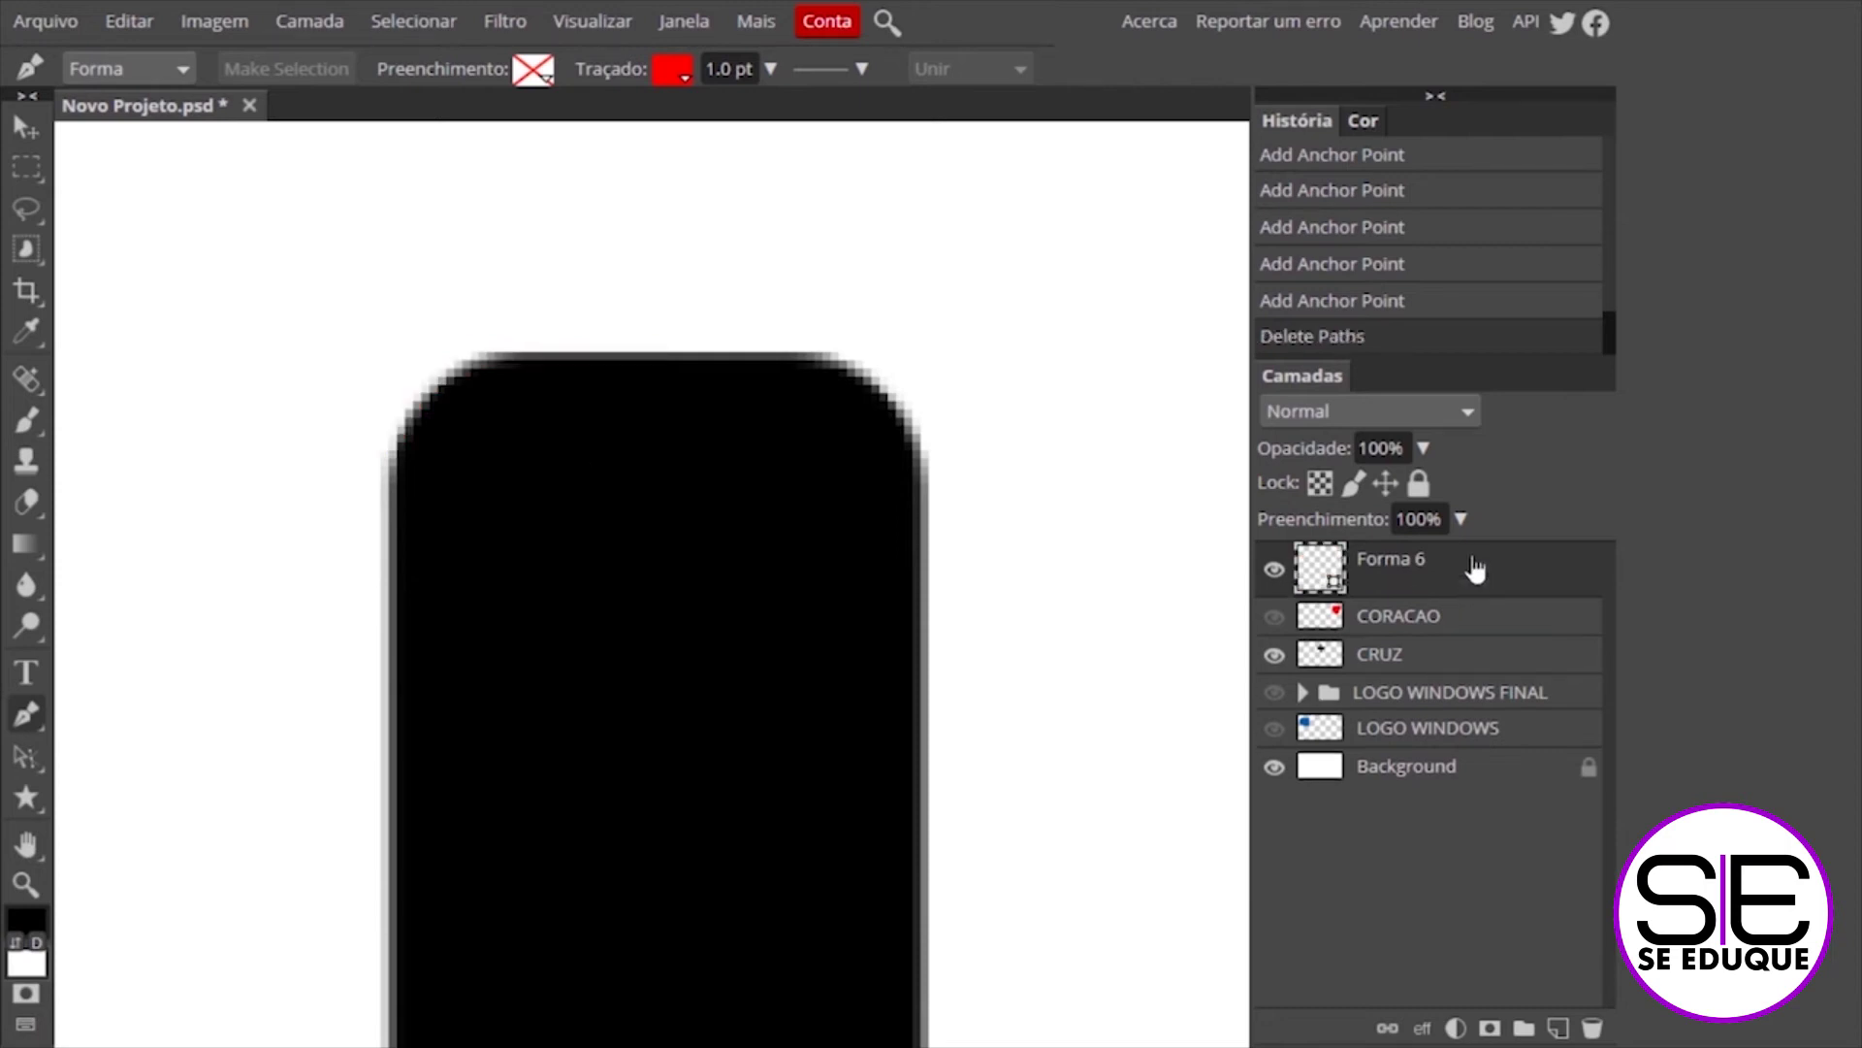
pyautogui.moveTo(1475, 570); pyautogui.dragTo(1592, 1027)
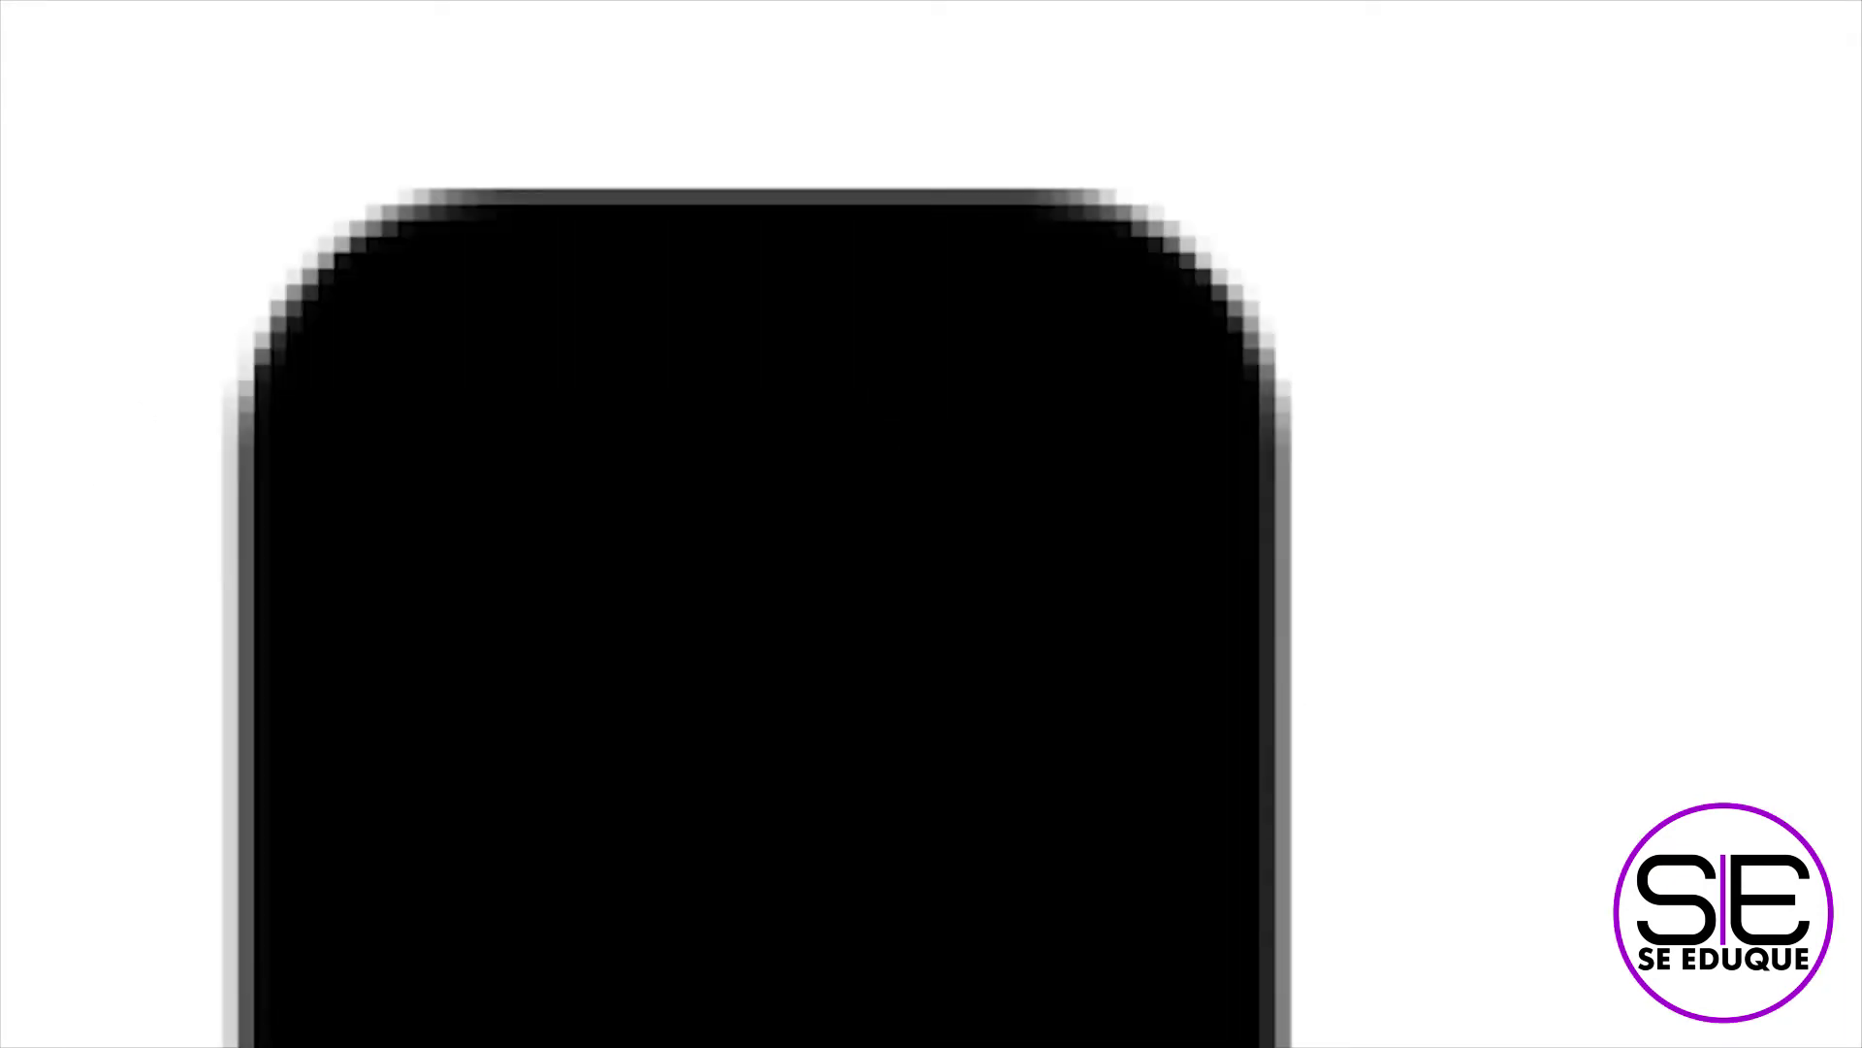
# Trace the cross's upper arm with Pen anchors, curving around its rounded top corners
pyautogui.click(238, 381)
pyautogui.click(424, 183)
pyautogui.moveTo(423, 184); pyautogui.dragTo(517, 177)
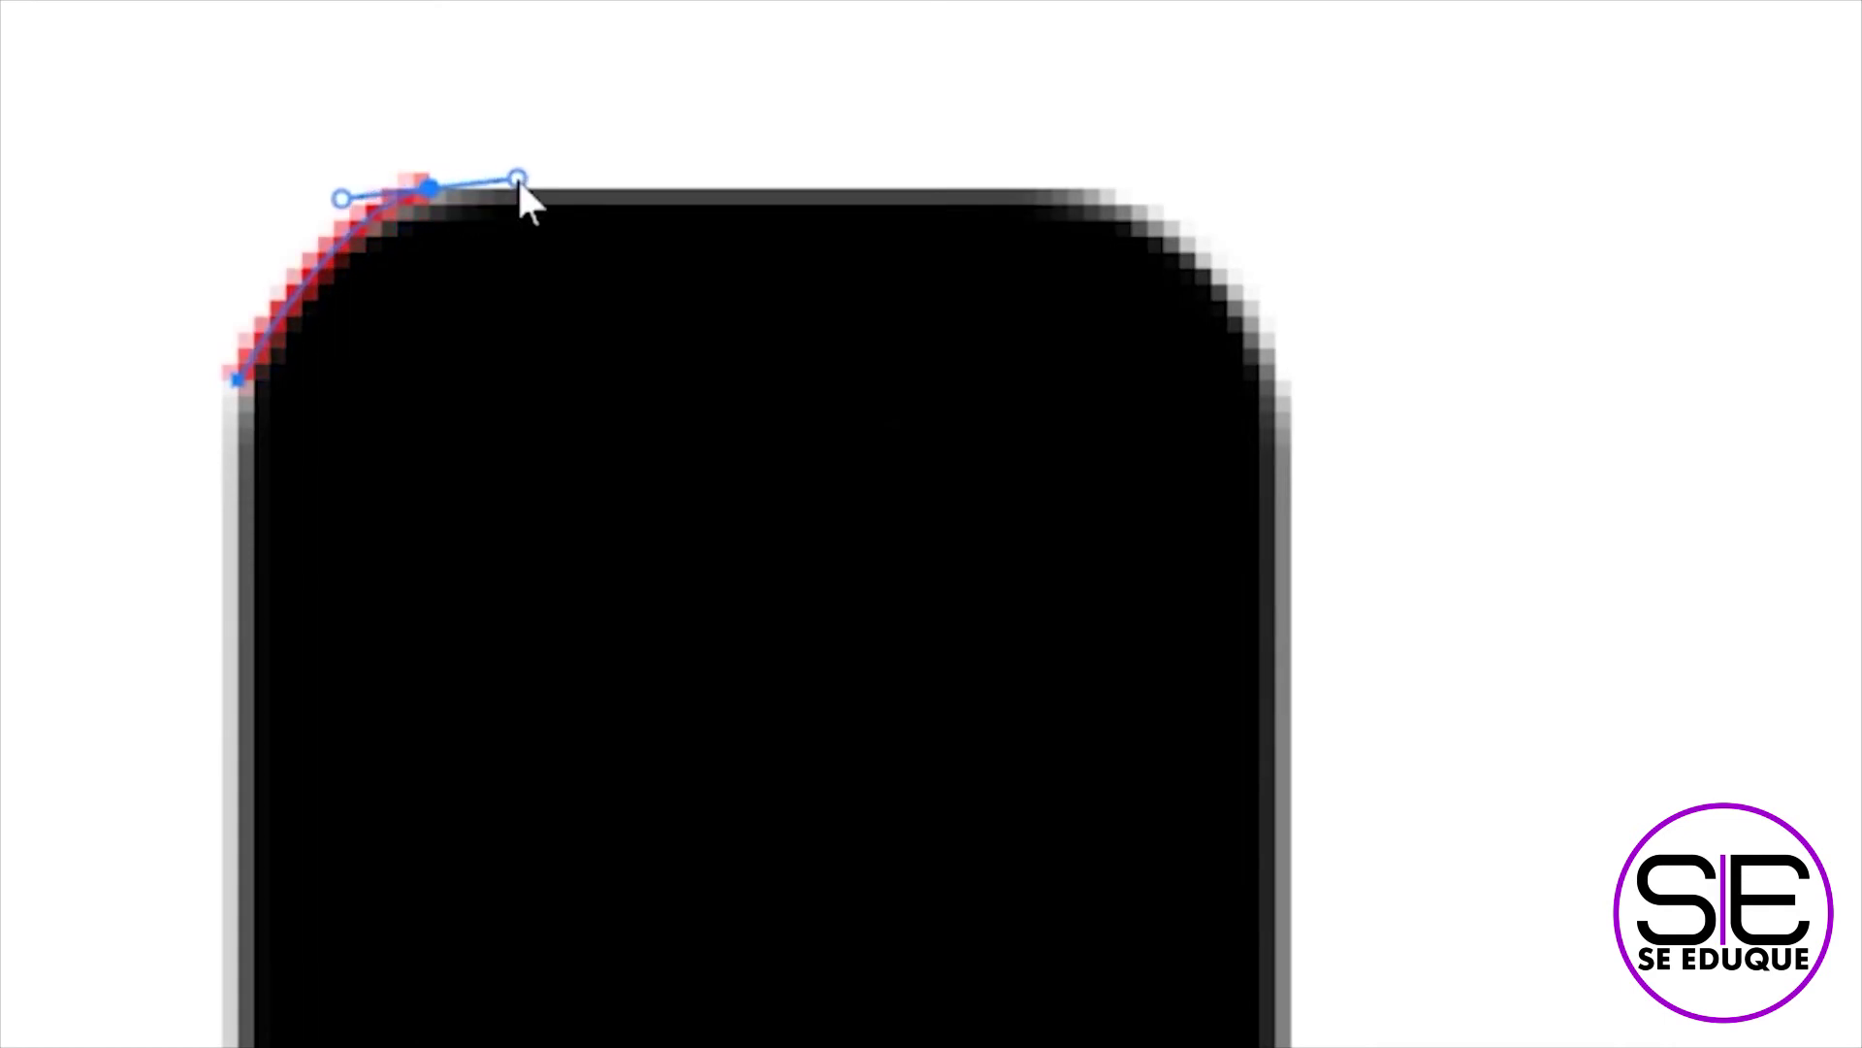
pyautogui.moveTo(519, 180)
pyautogui.mouseDown()
pyautogui.moveTo(534, 166)
pyautogui.moveTo(545, 189)
pyautogui.moveTo(544, 147)
pyautogui.moveTo(553, 188)
pyautogui.mouseUp()
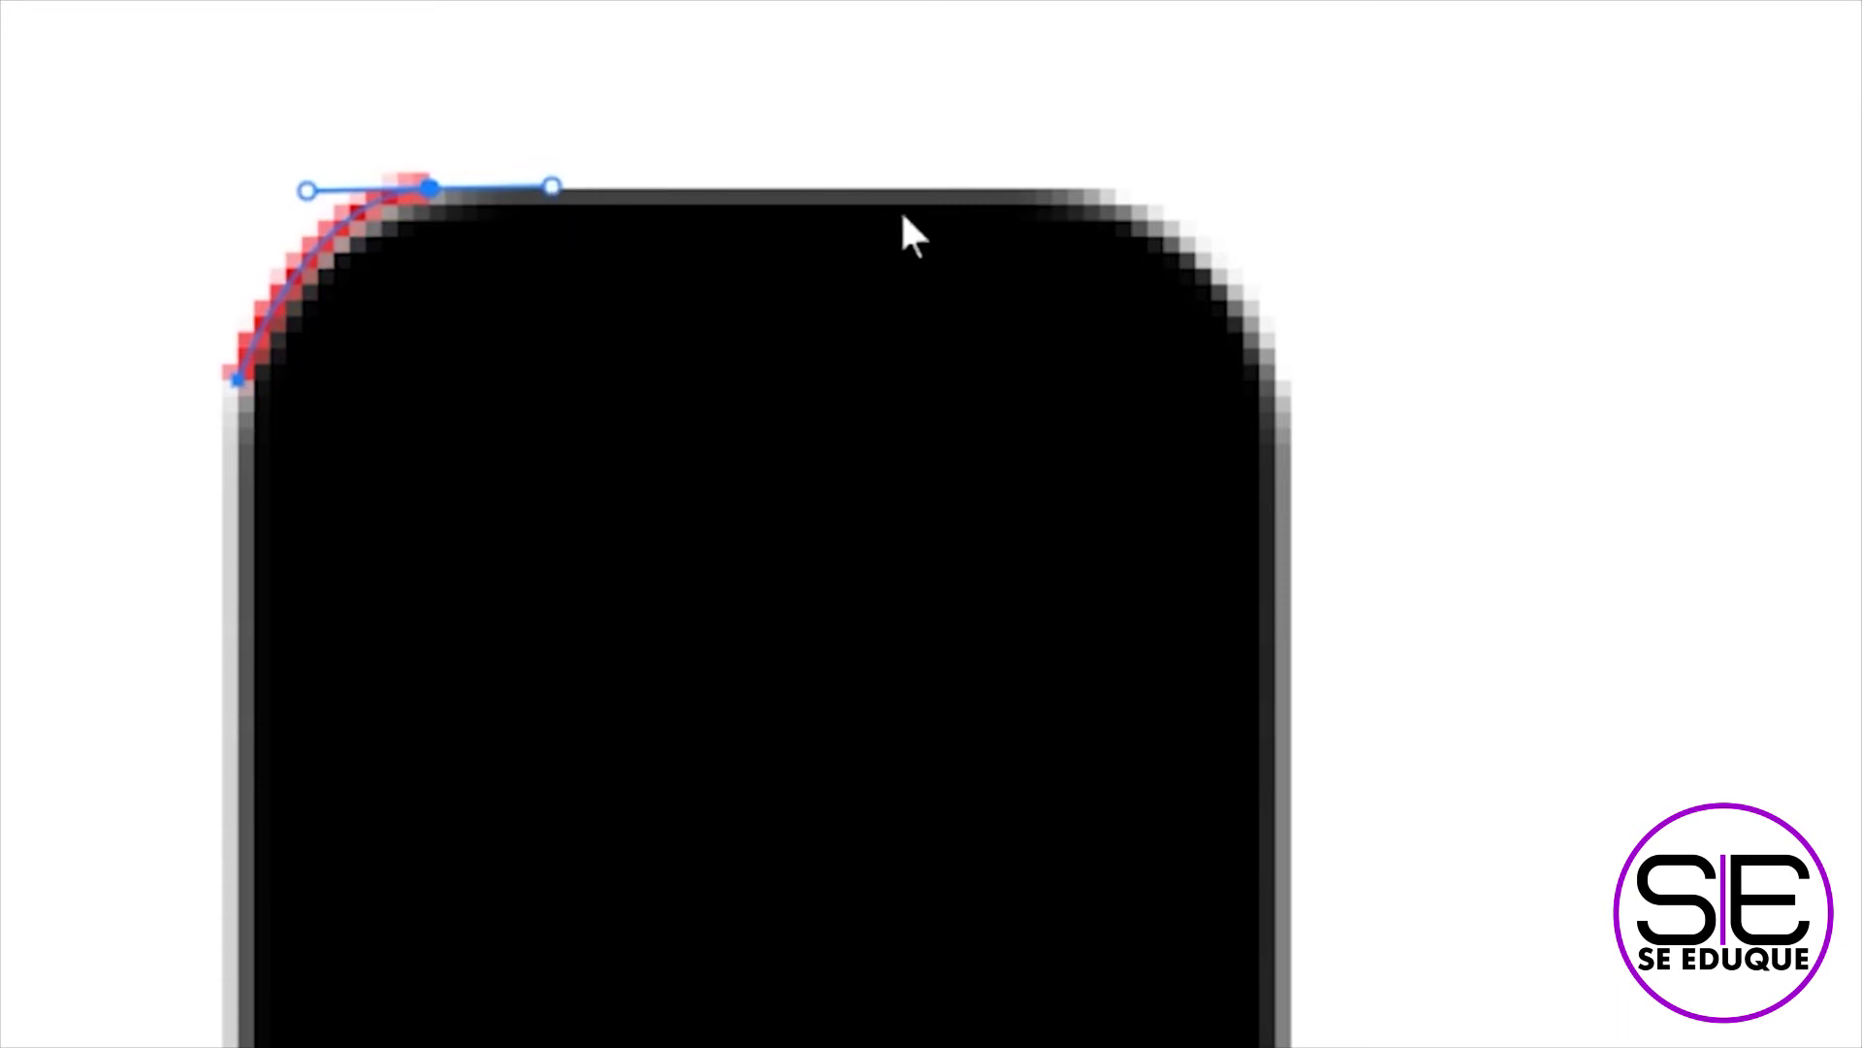
pyautogui.click(1096, 188)
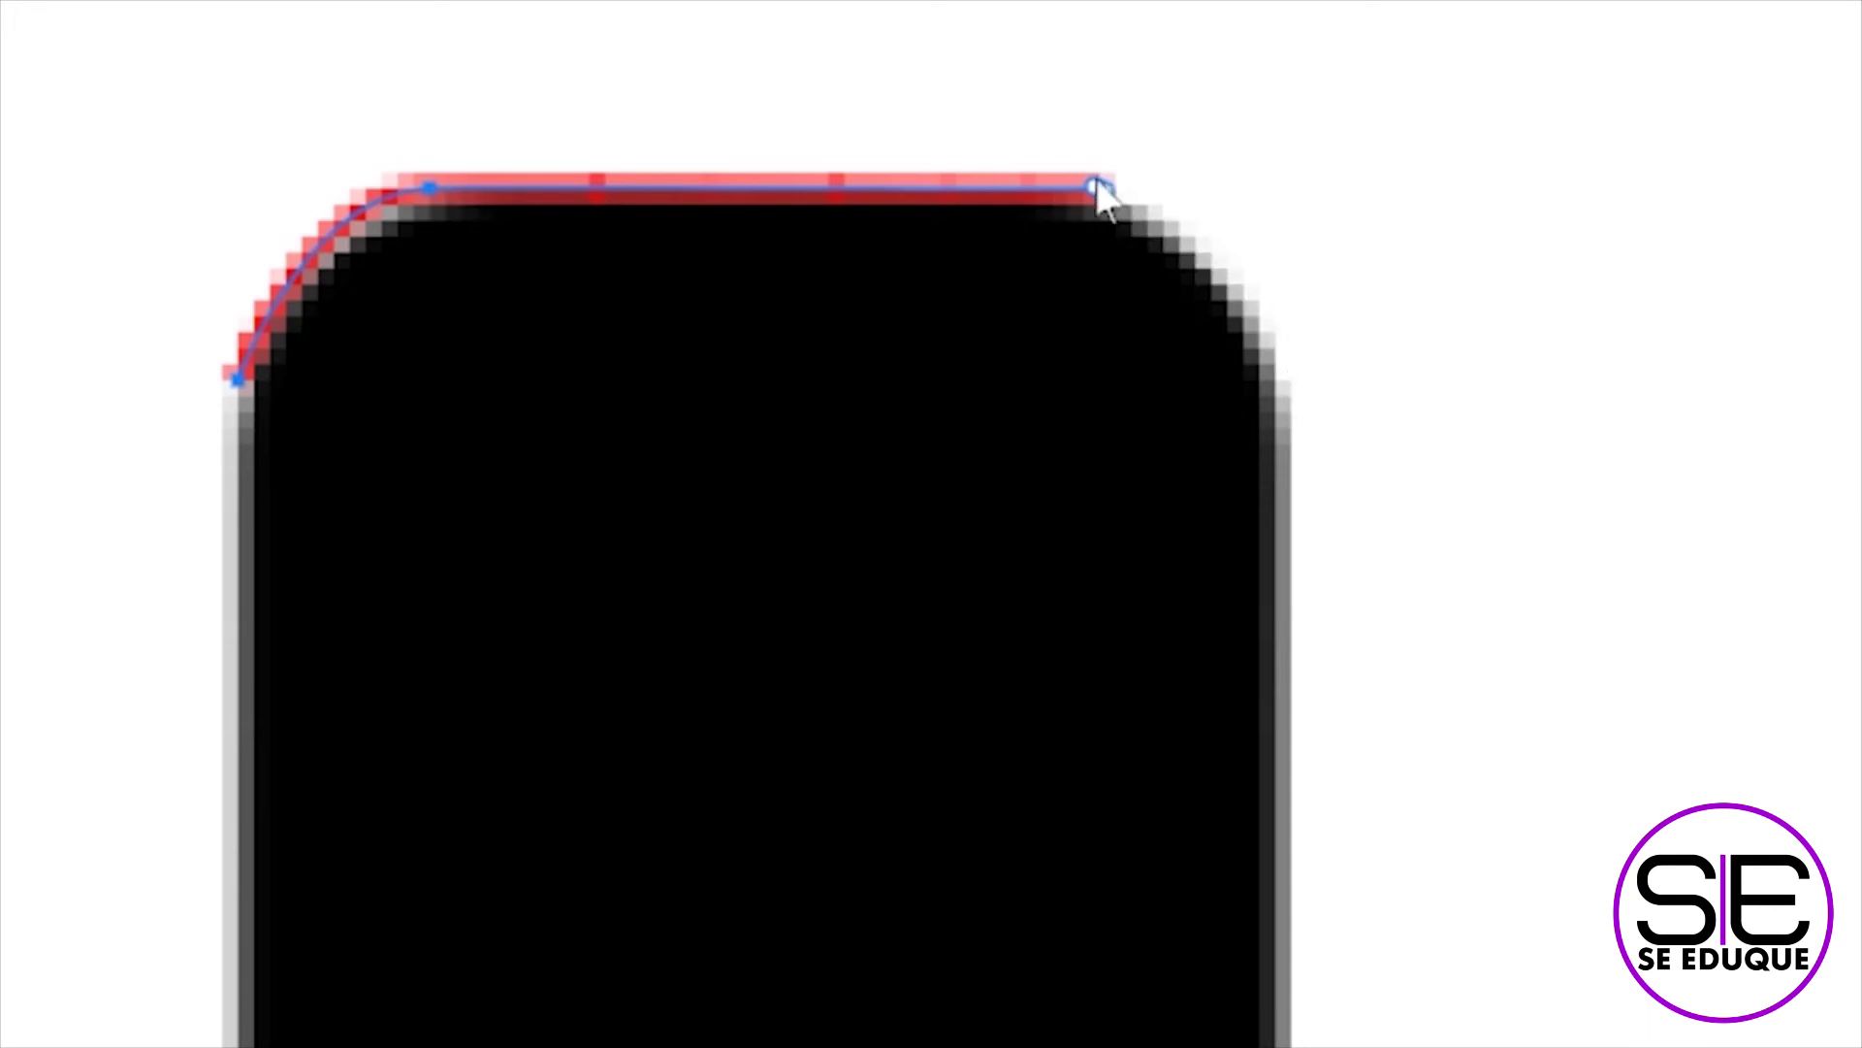
pyautogui.click(1274, 391)
pyautogui.moveTo(1274, 393); pyautogui.dragTo(1277, 528)
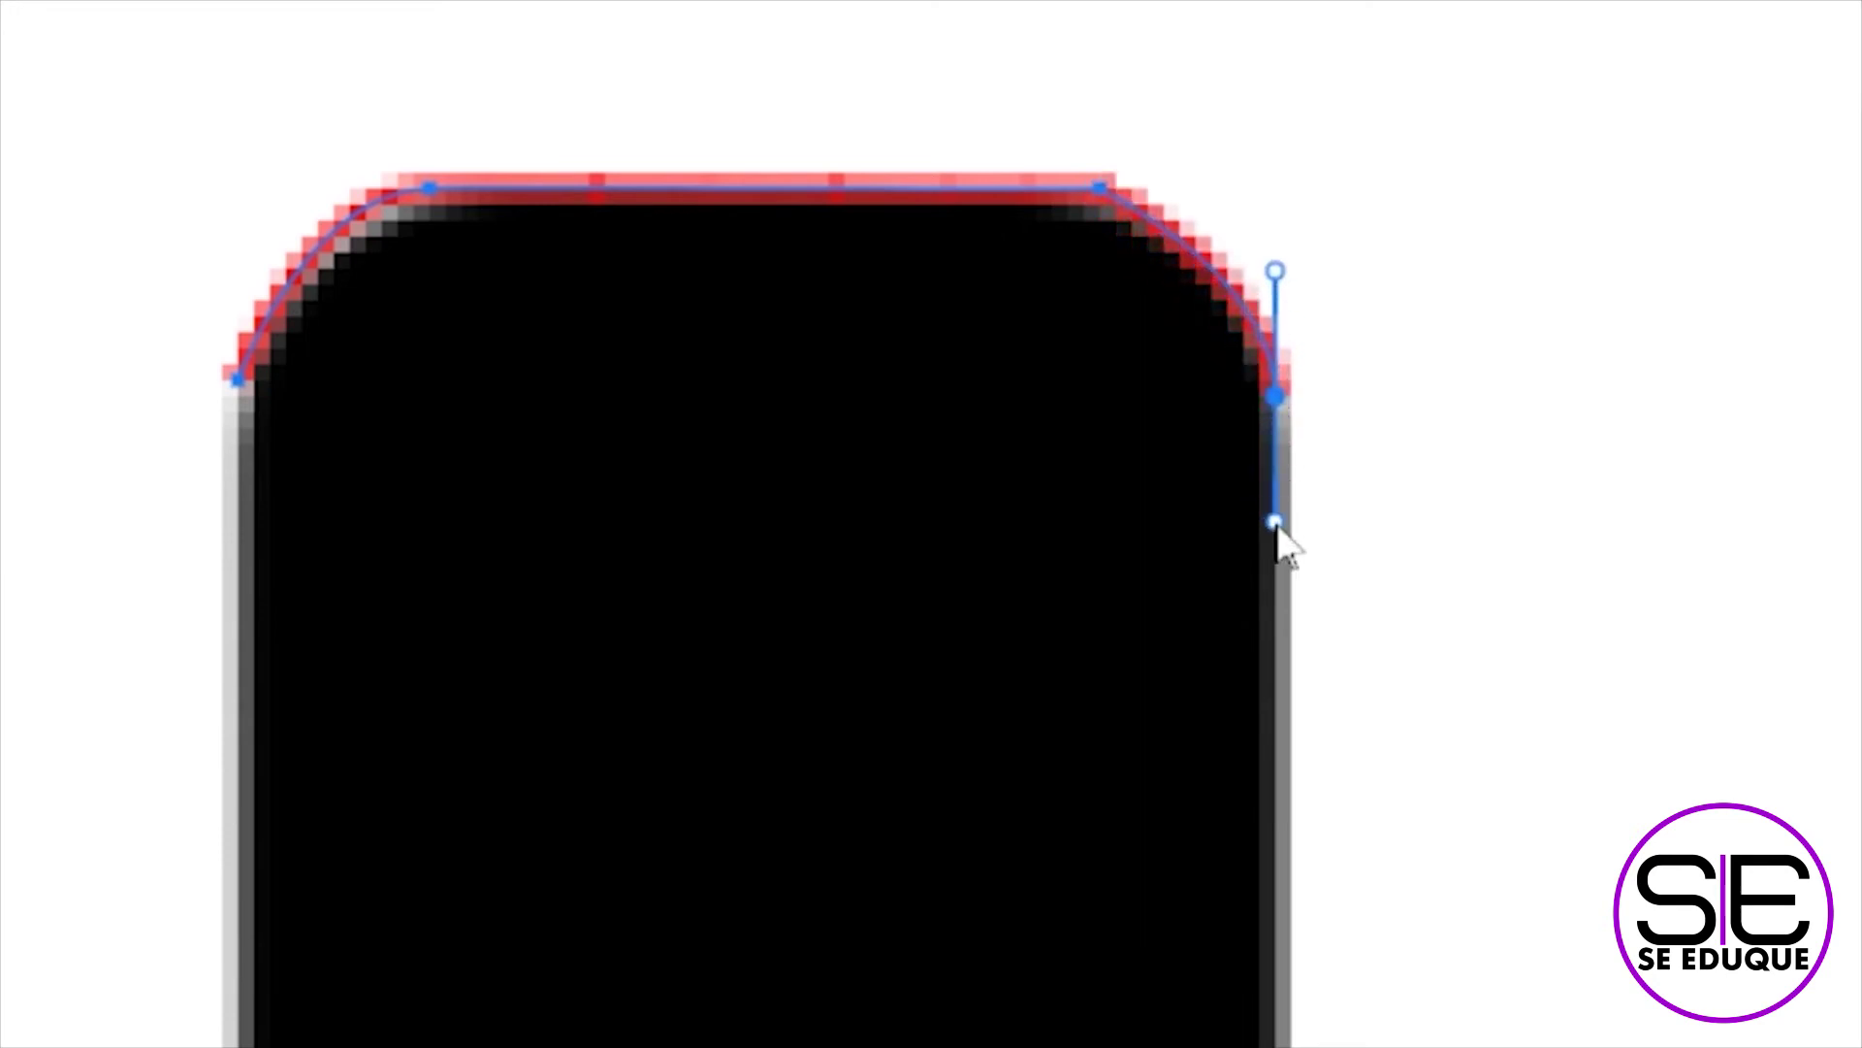
pyautogui.moveTo(1277, 529); pyautogui.dragTo(1278, 521)
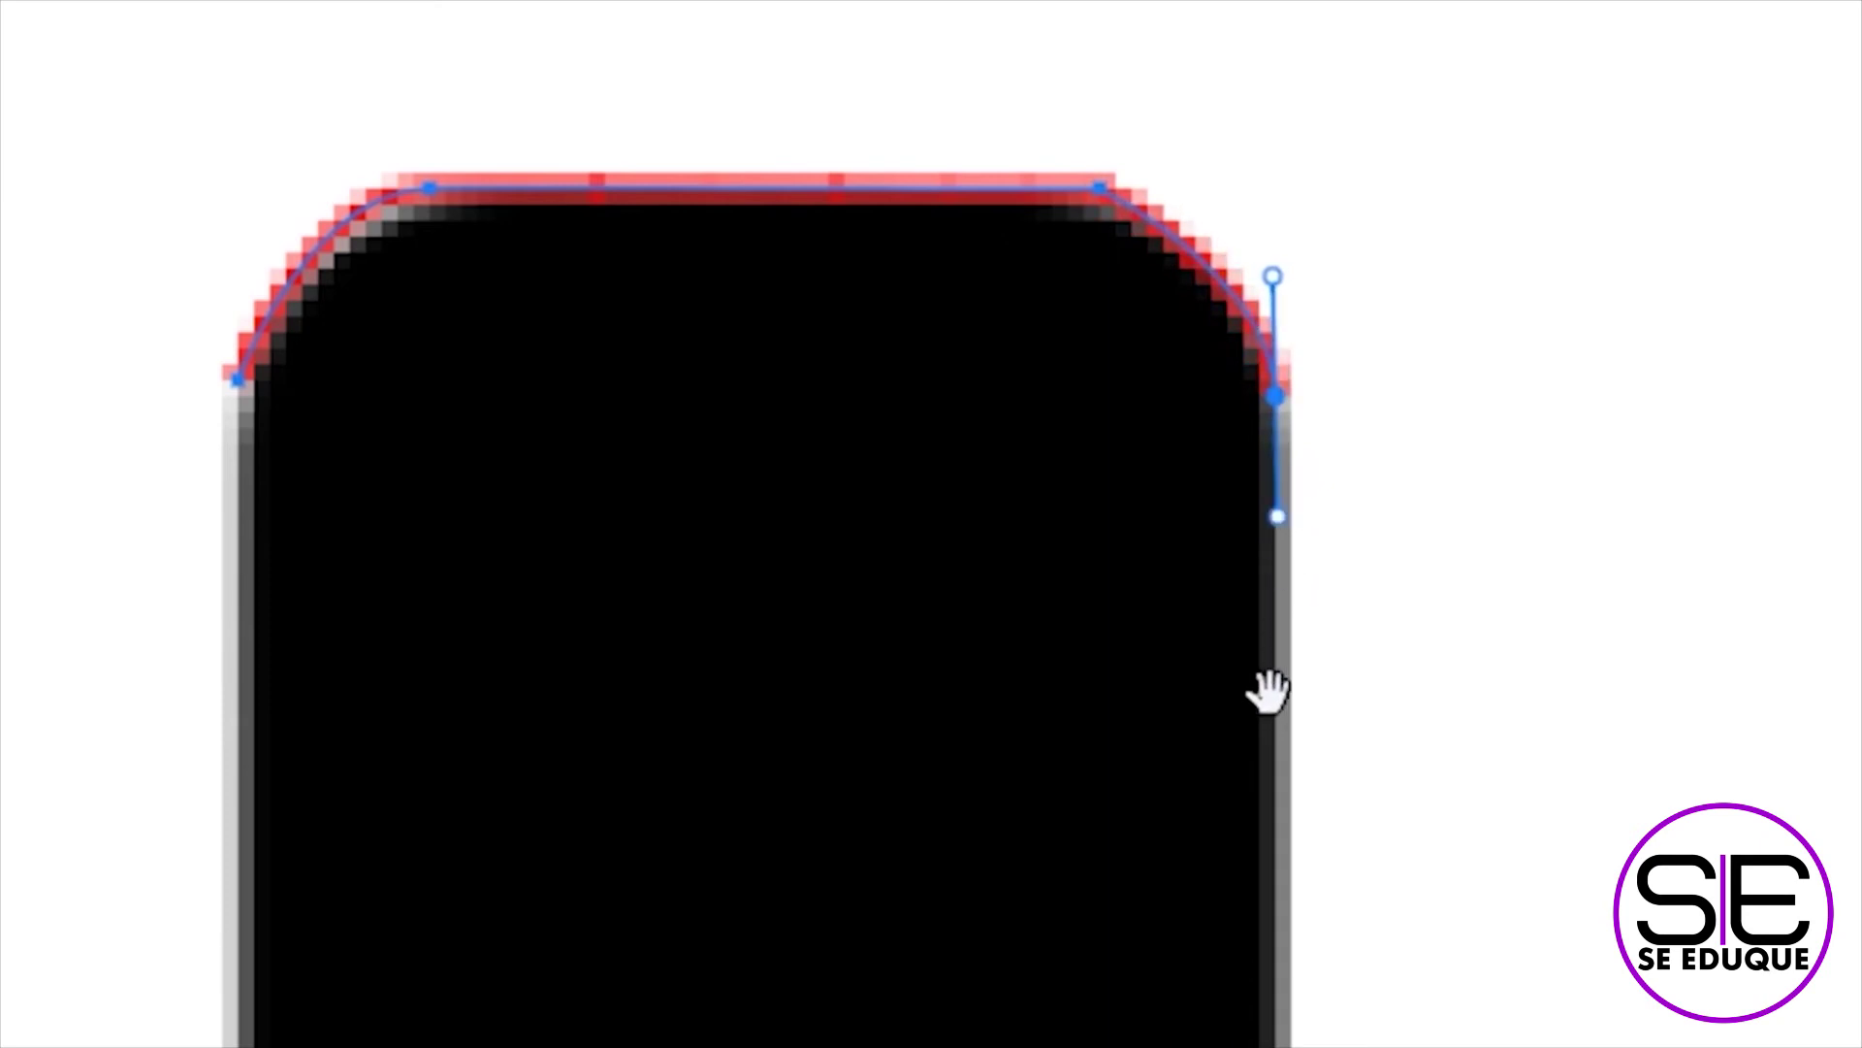
pyautogui.moveTo(1314, 984); pyautogui.dragTo(1191, 514)
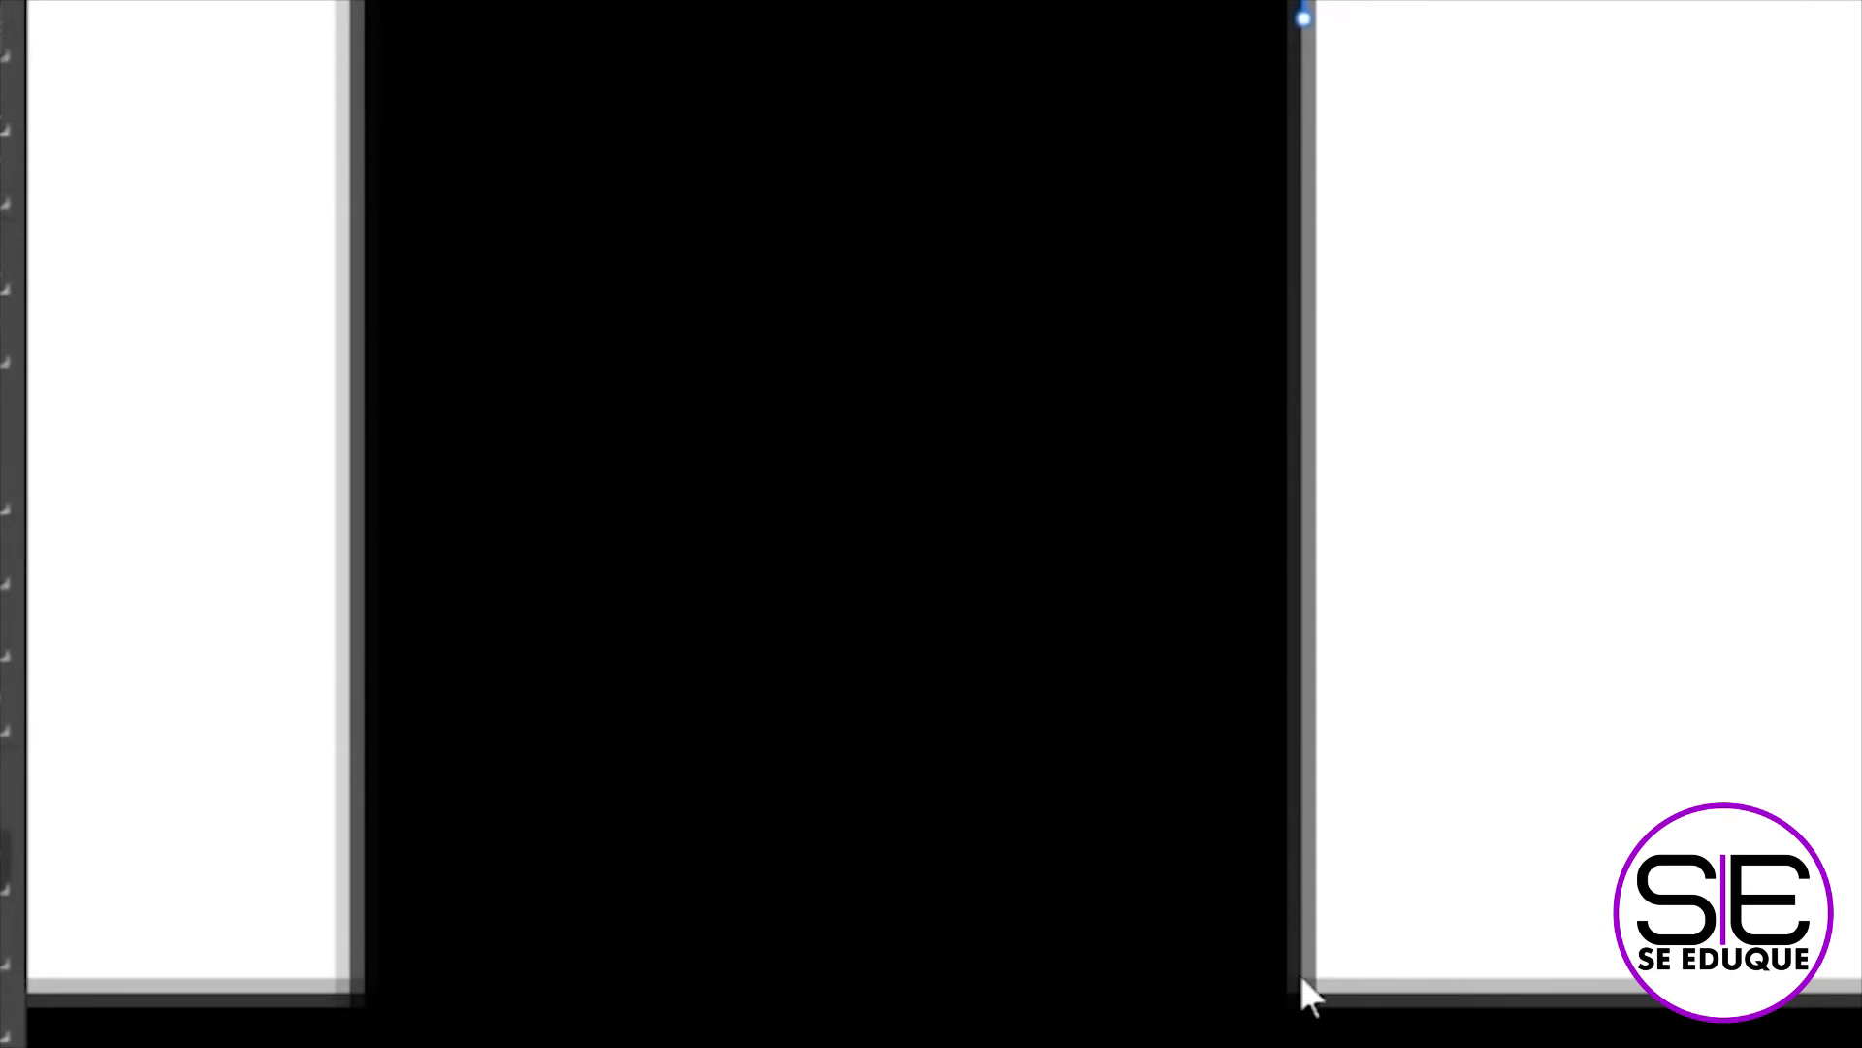
# Extend the pen path down the cross's right arm and around its lower-right rounded corner
pyautogui.click(1304, 981)
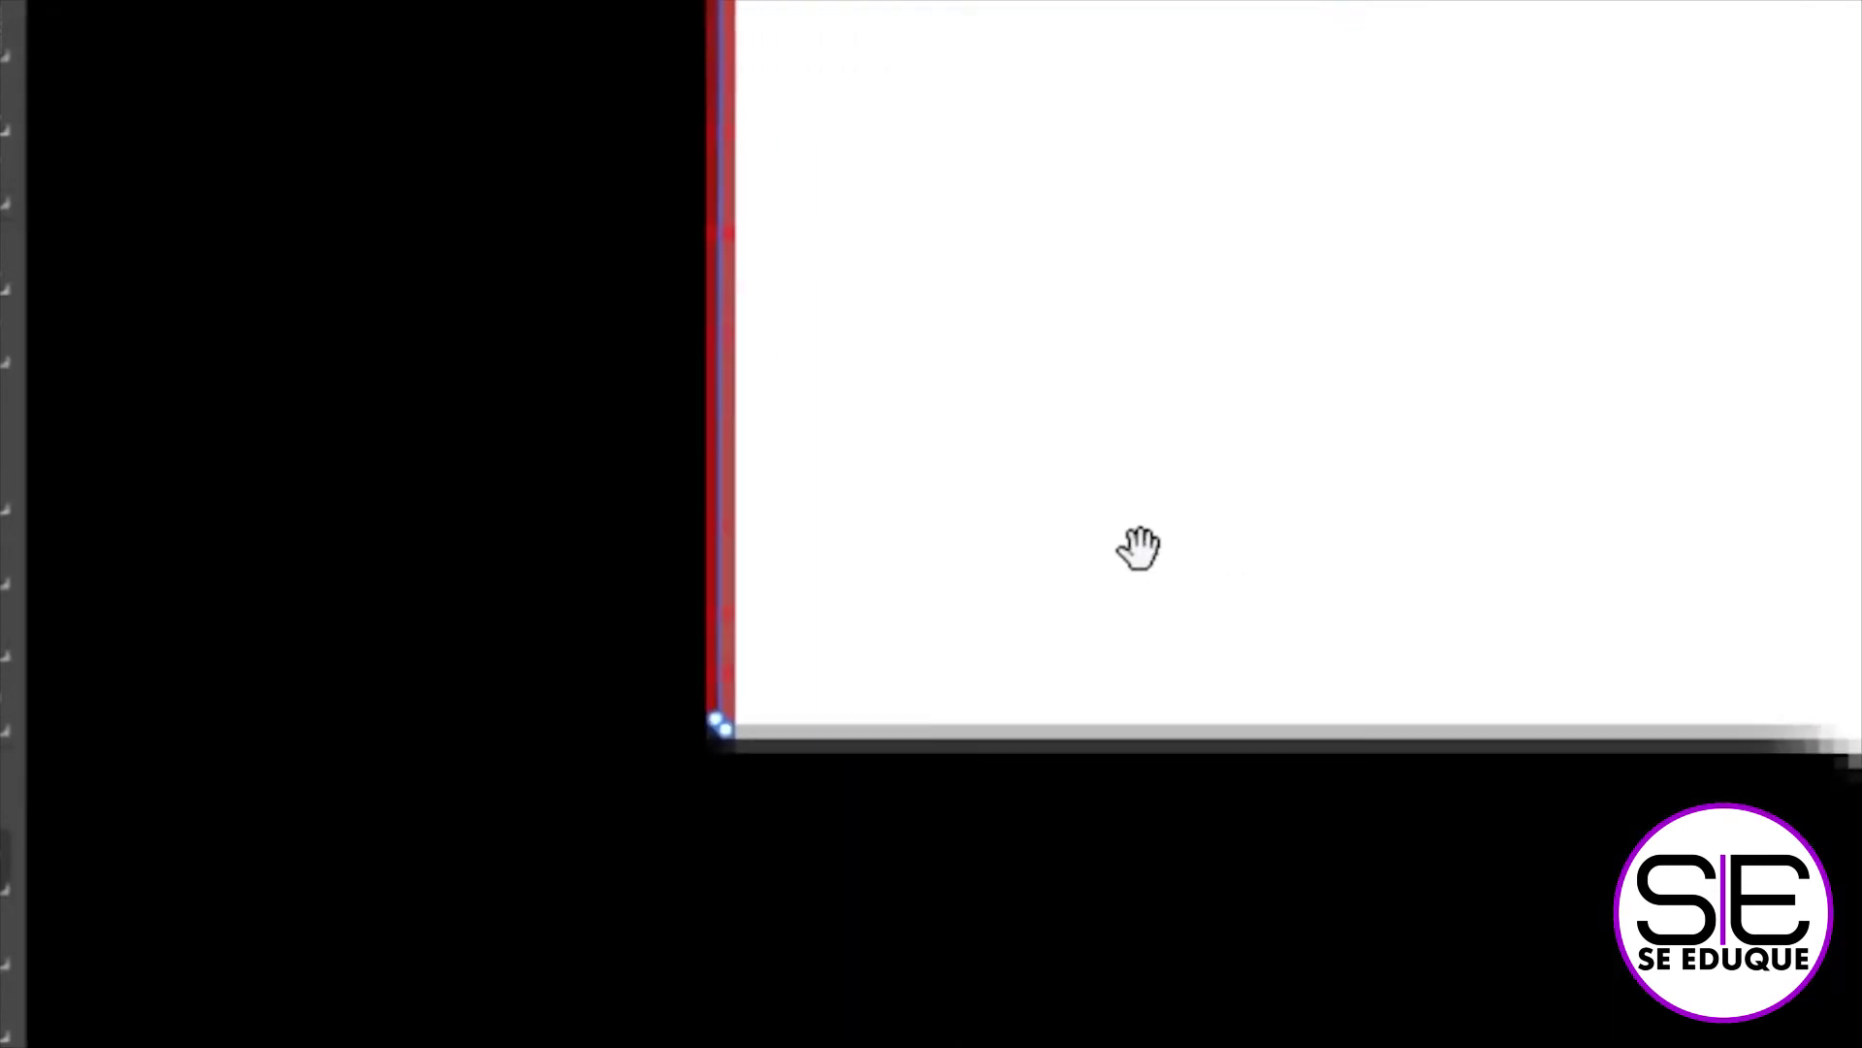
pyautogui.moveTo(1732, 804); pyautogui.dragTo(1056, 507)
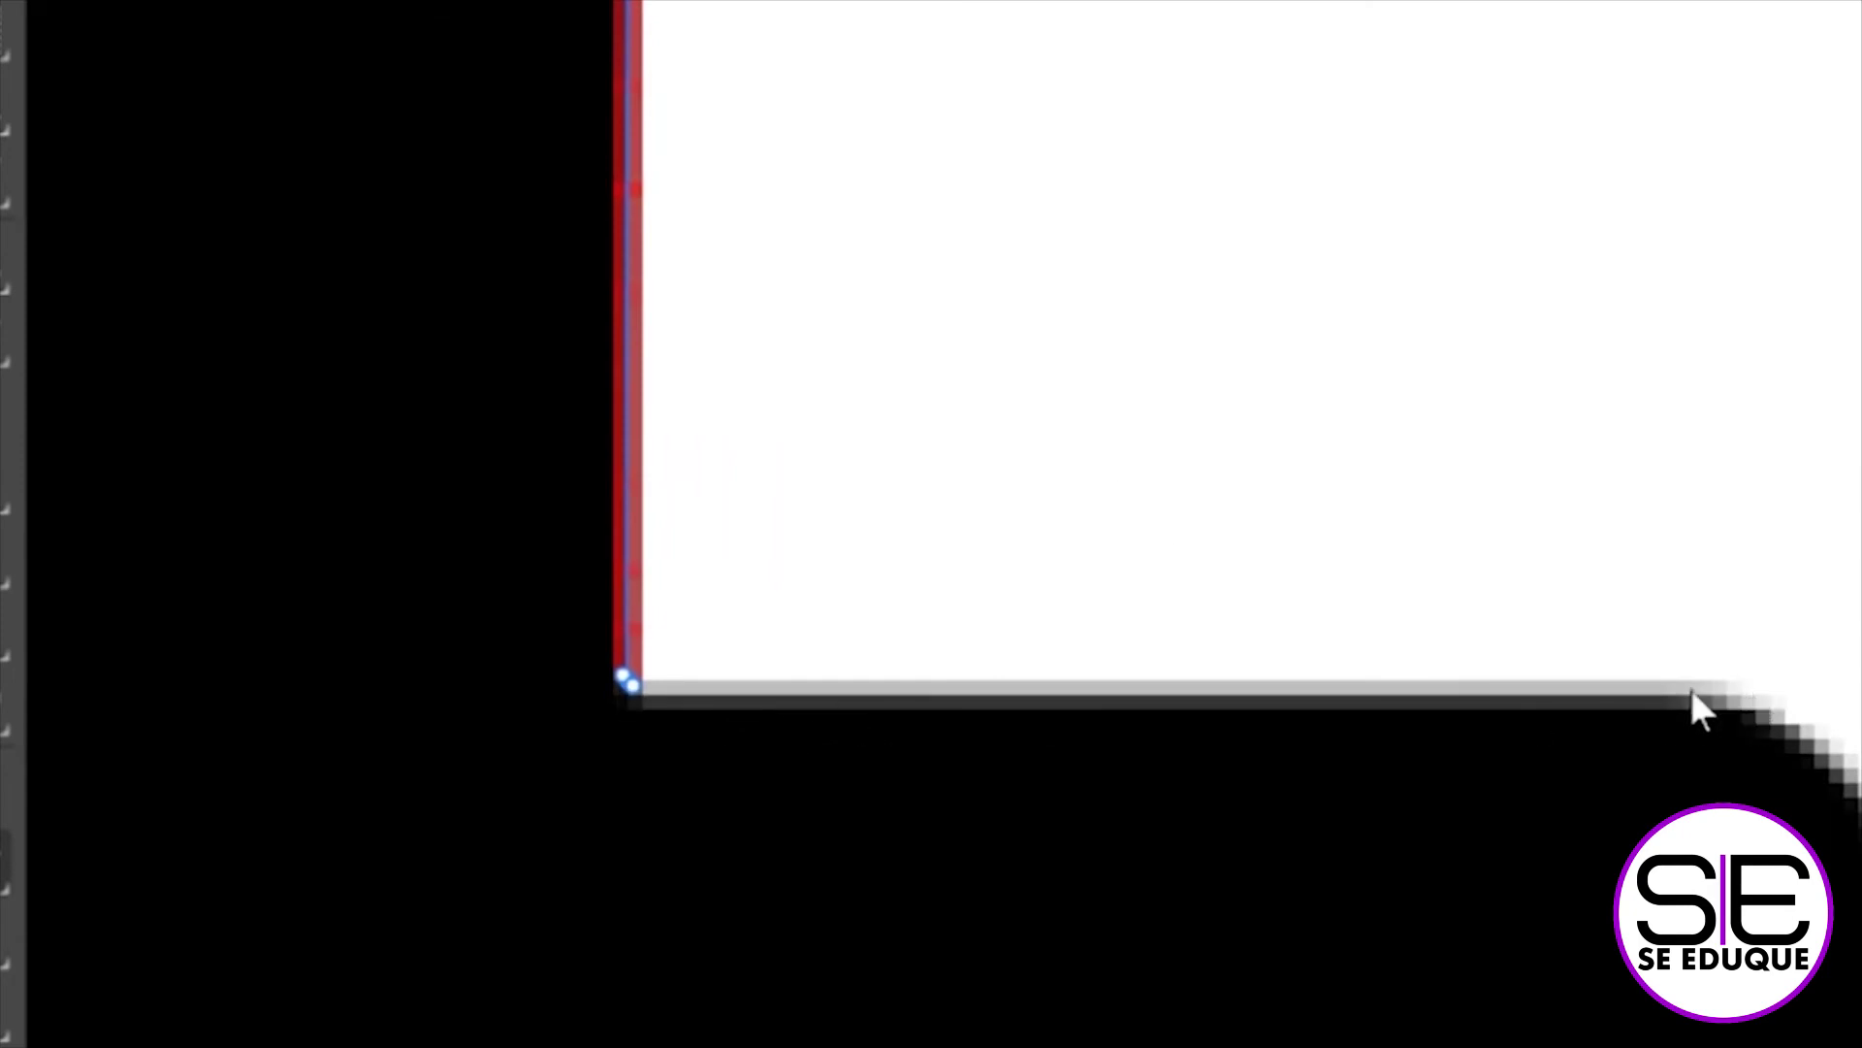
pyautogui.click(1723, 692)
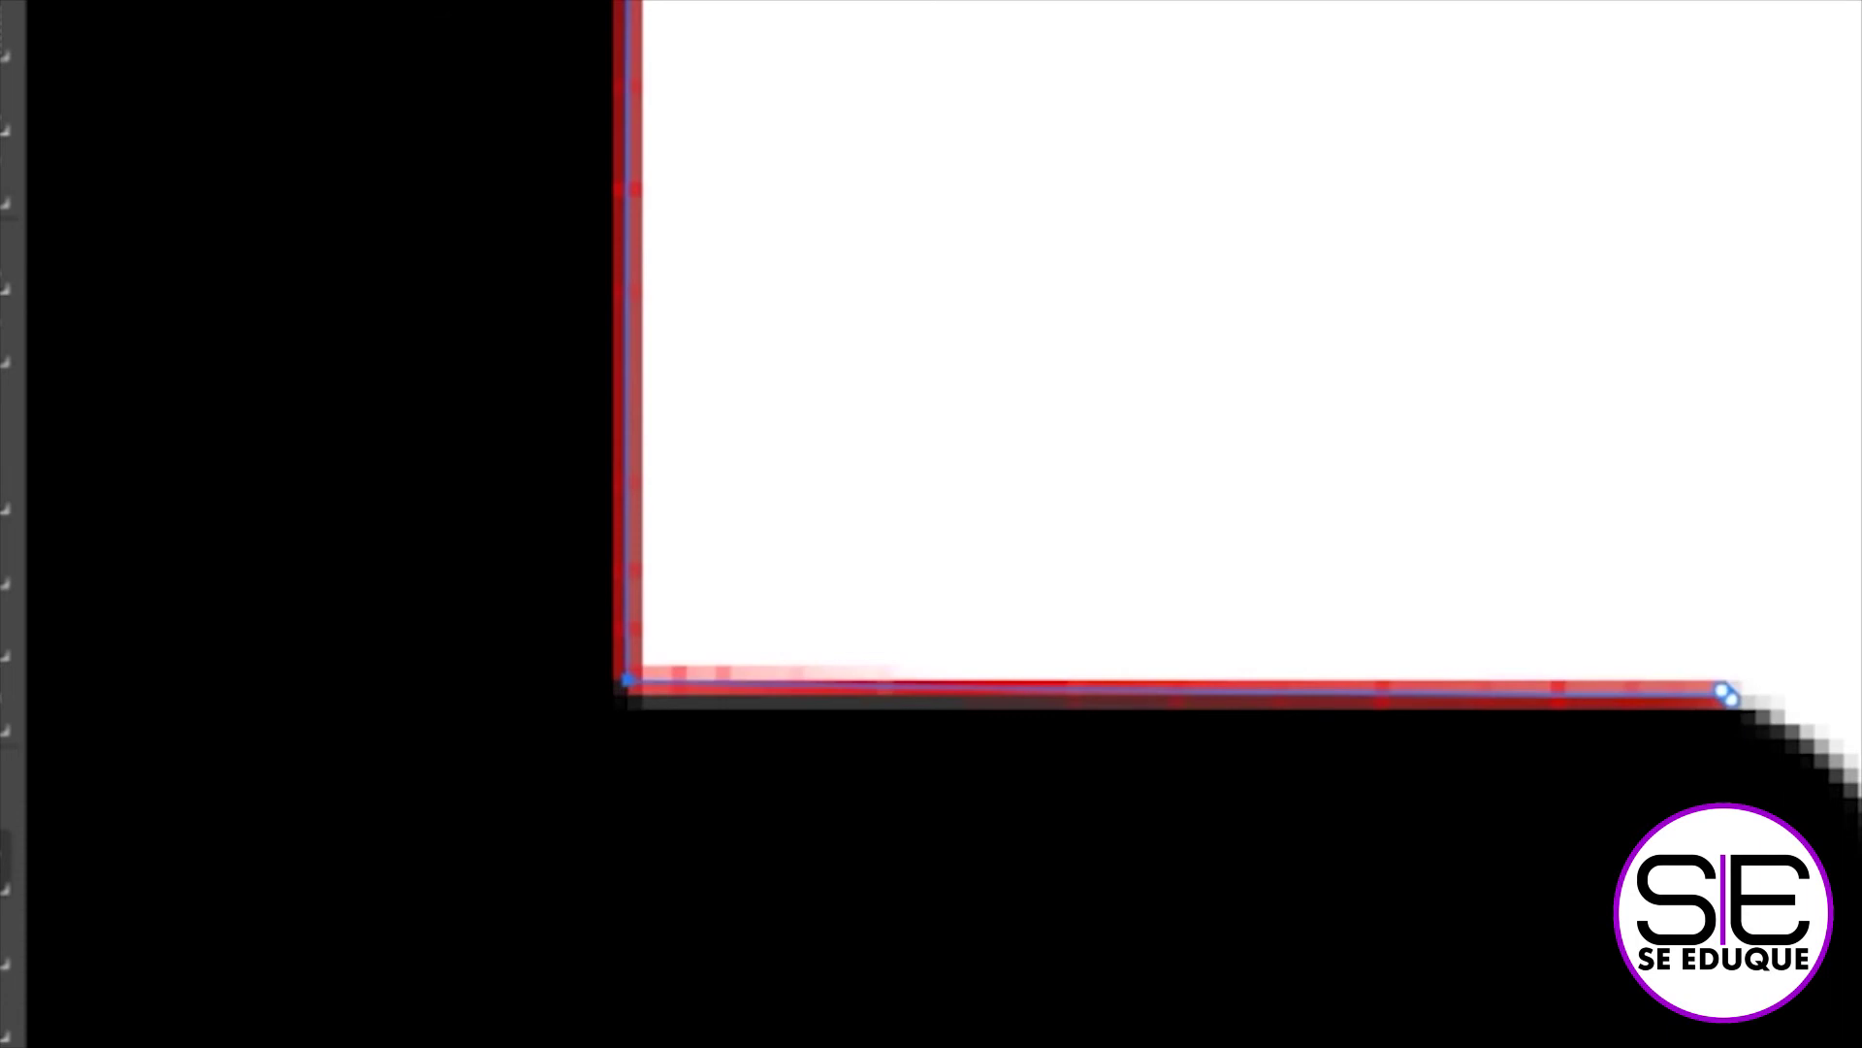
pyautogui.moveTo(1688, 1019); pyautogui.dragTo(1517, 540)
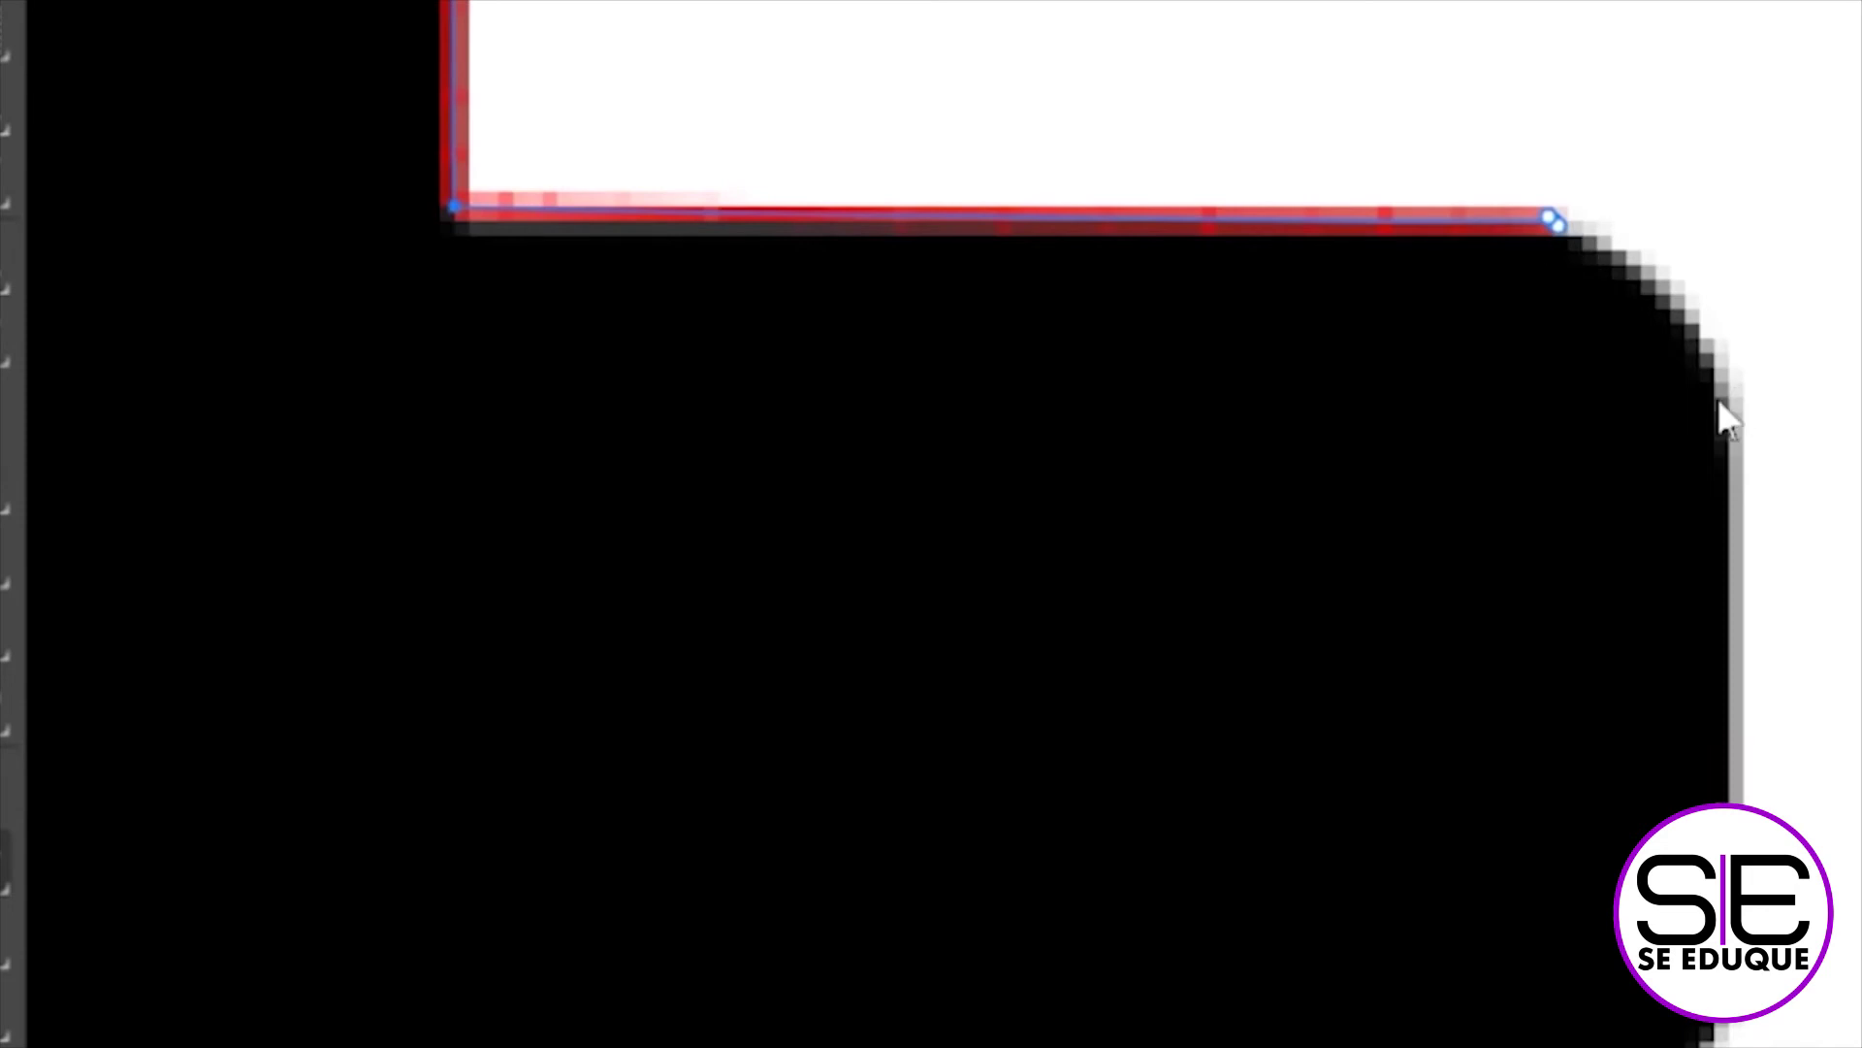
pyautogui.moveTo(1728, 398); pyautogui.dragTo(1736, 499)
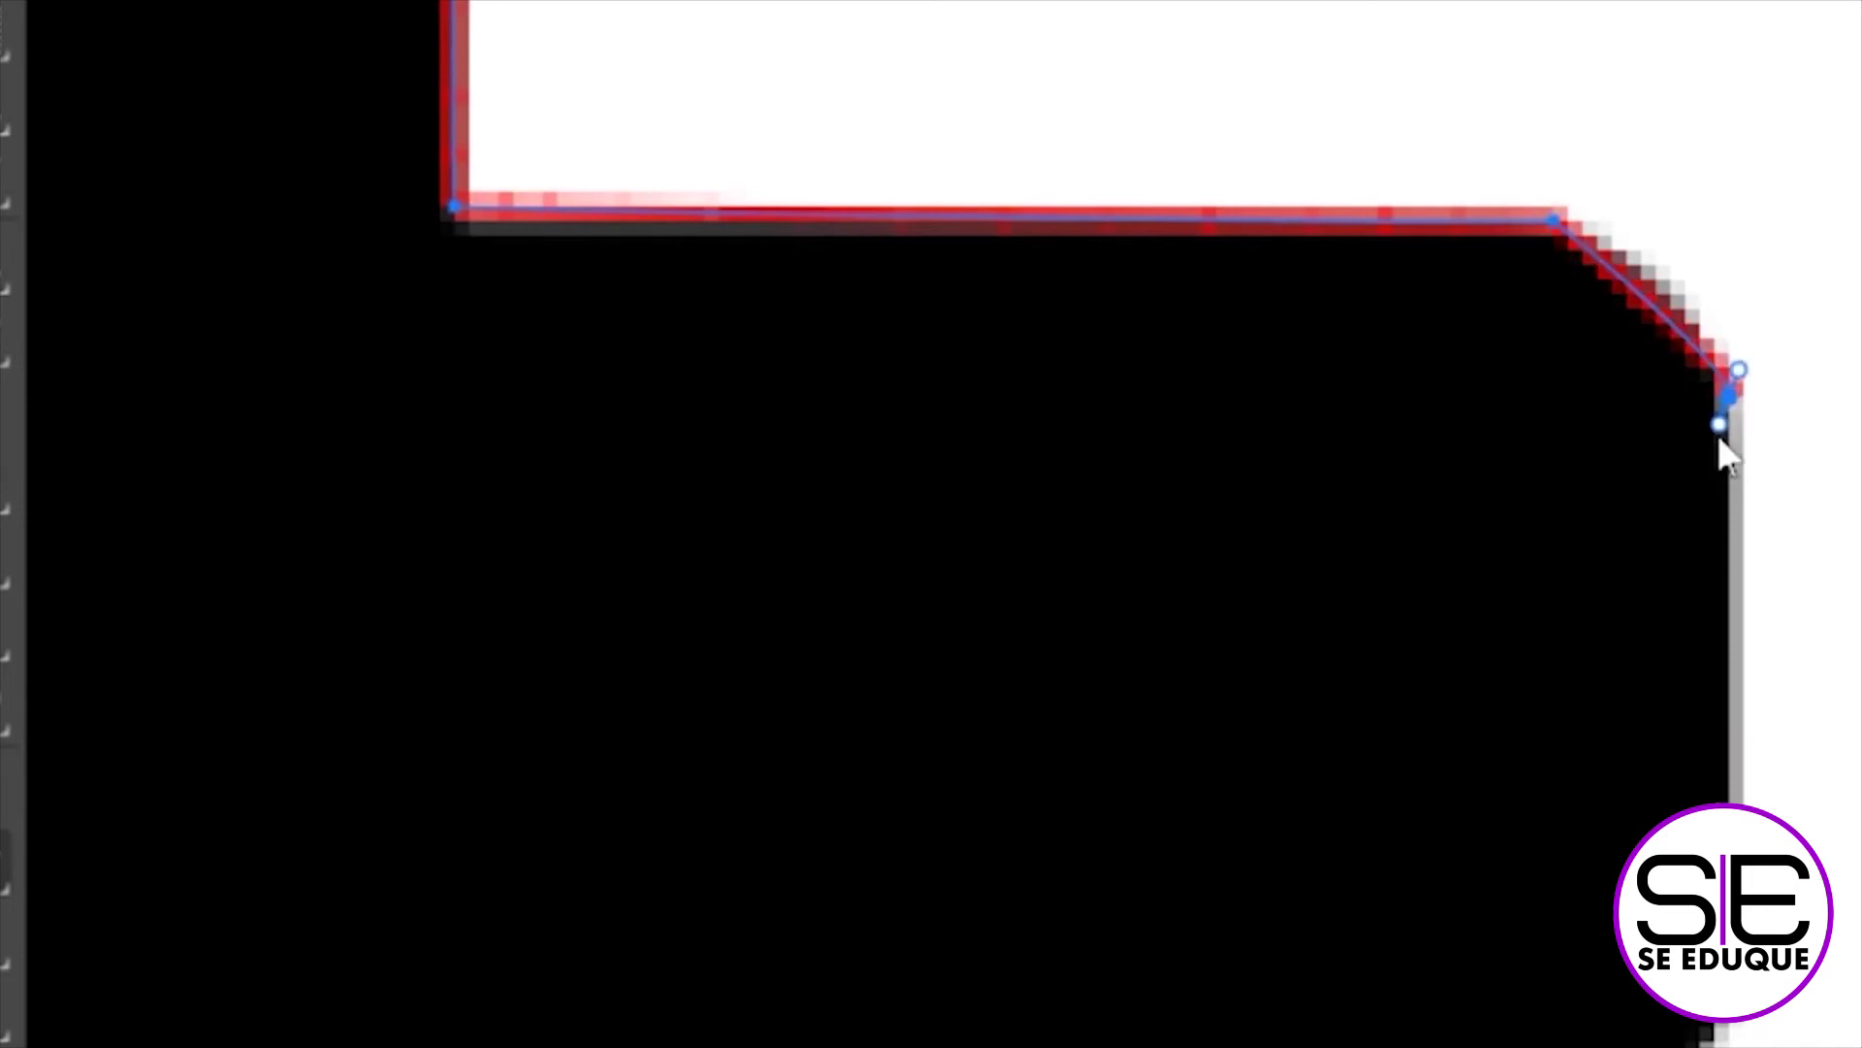
pyautogui.click(1736, 1028)
pyautogui.moveTo(1741, 1026)
pyautogui.mouseDown()
pyautogui.moveTo(1426, 961)
pyautogui.moveTo(1629, 419)
pyautogui.mouseUp()
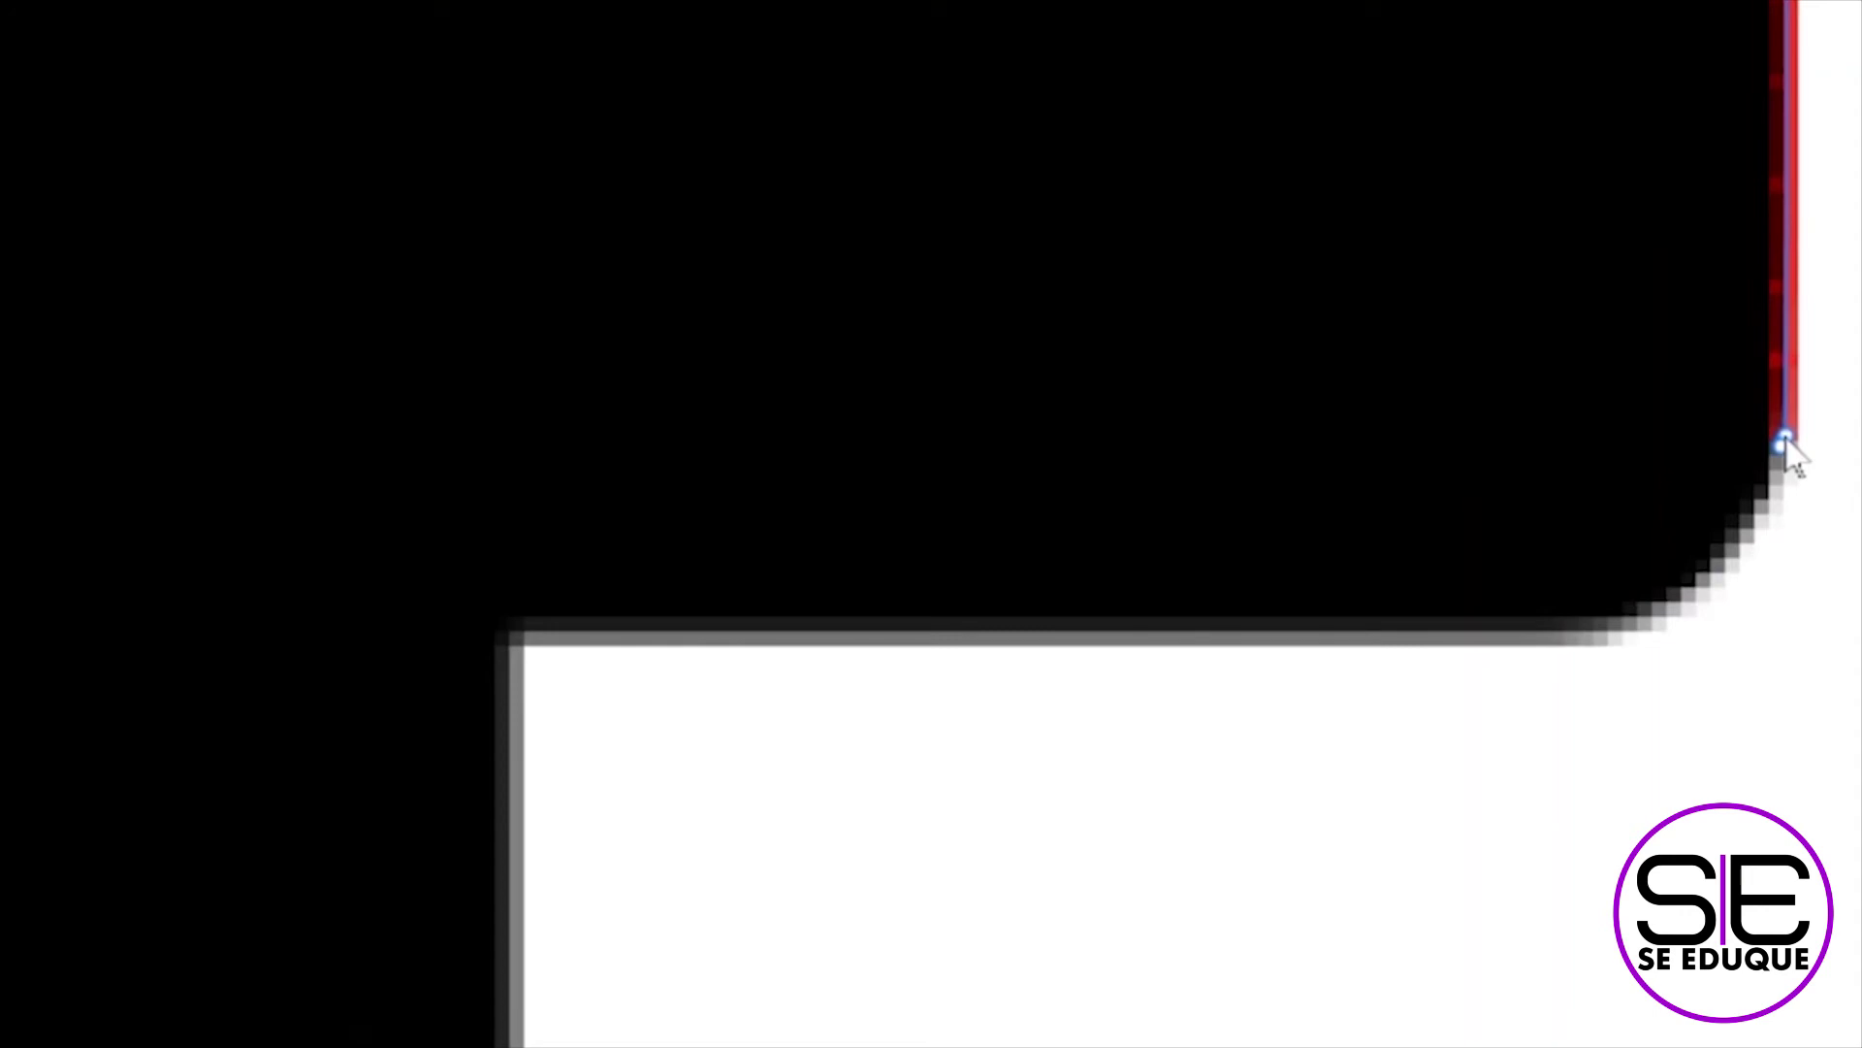
pyautogui.click(1603, 625)
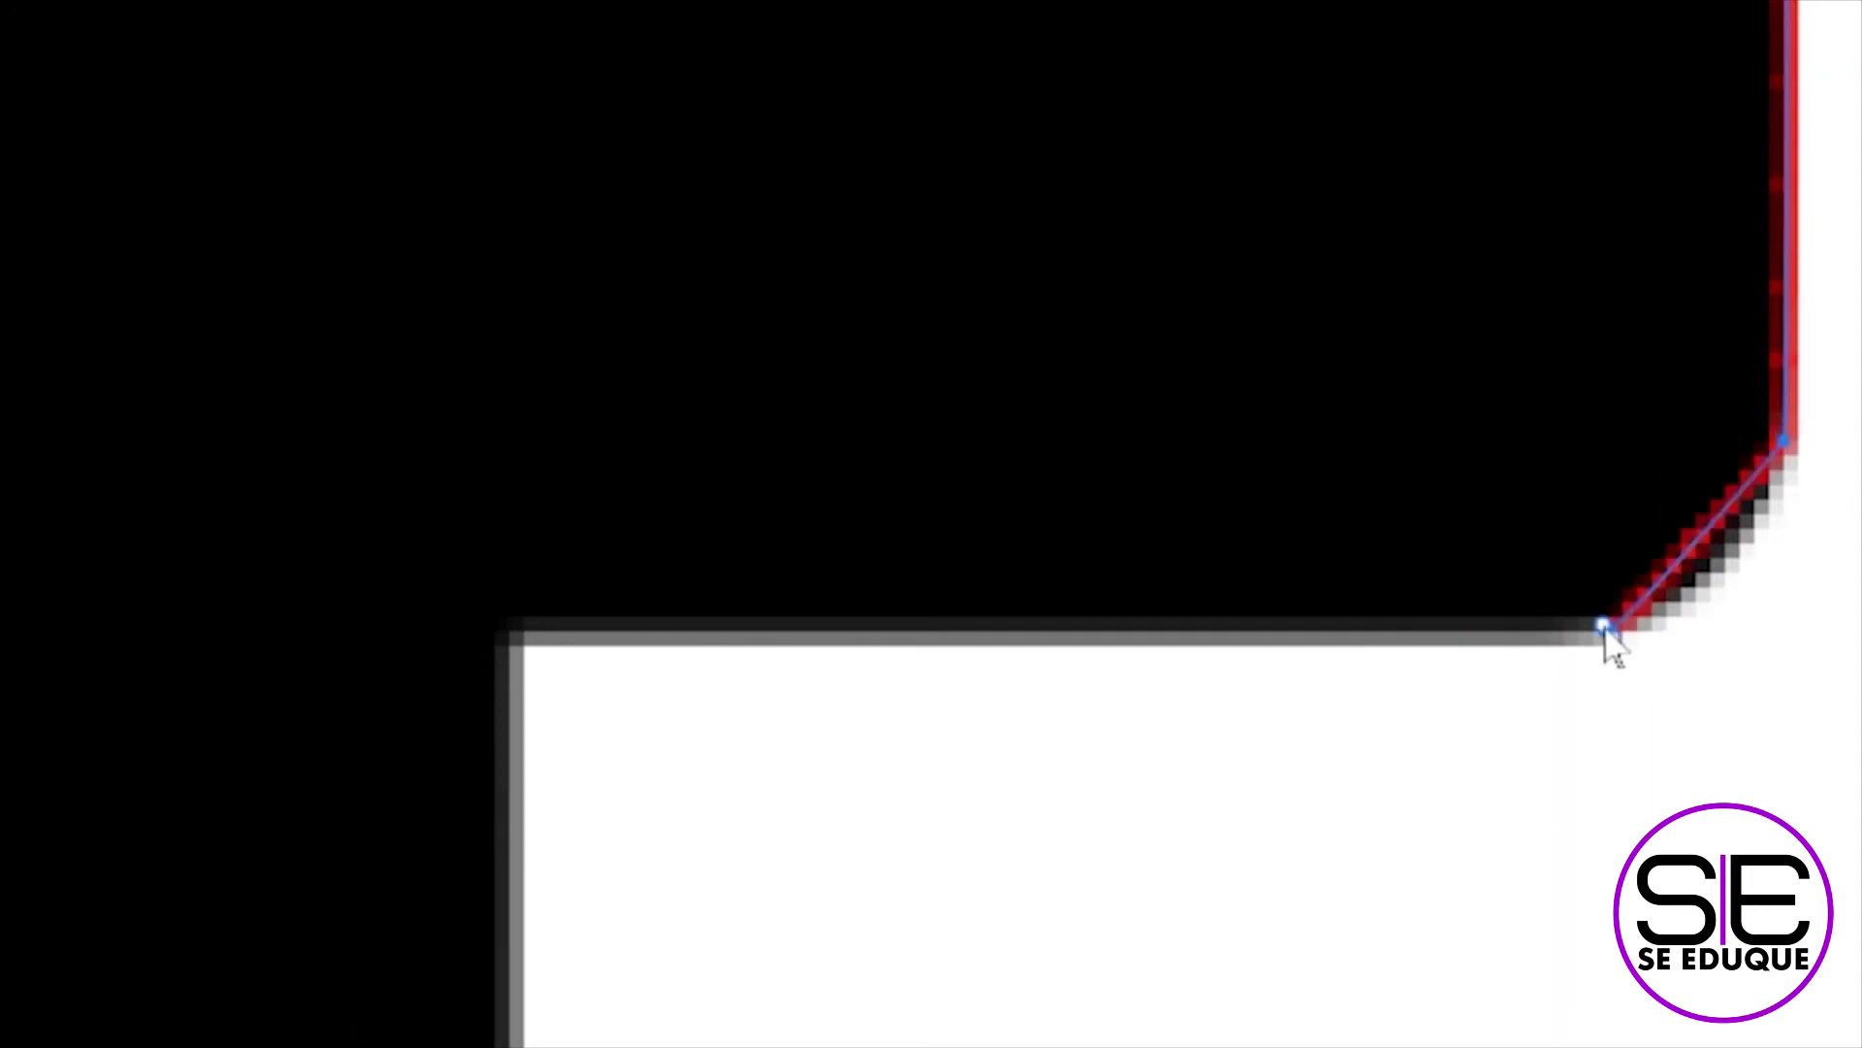
pyautogui.moveTo(1602, 625)
pyautogui.mouseDown()
pyautogui.moveTo(1514, 636)
pyautogui.moveTo(1510, 613)
pyautogui.moveTo(1496, 637)
pyautogui.mouseUp()
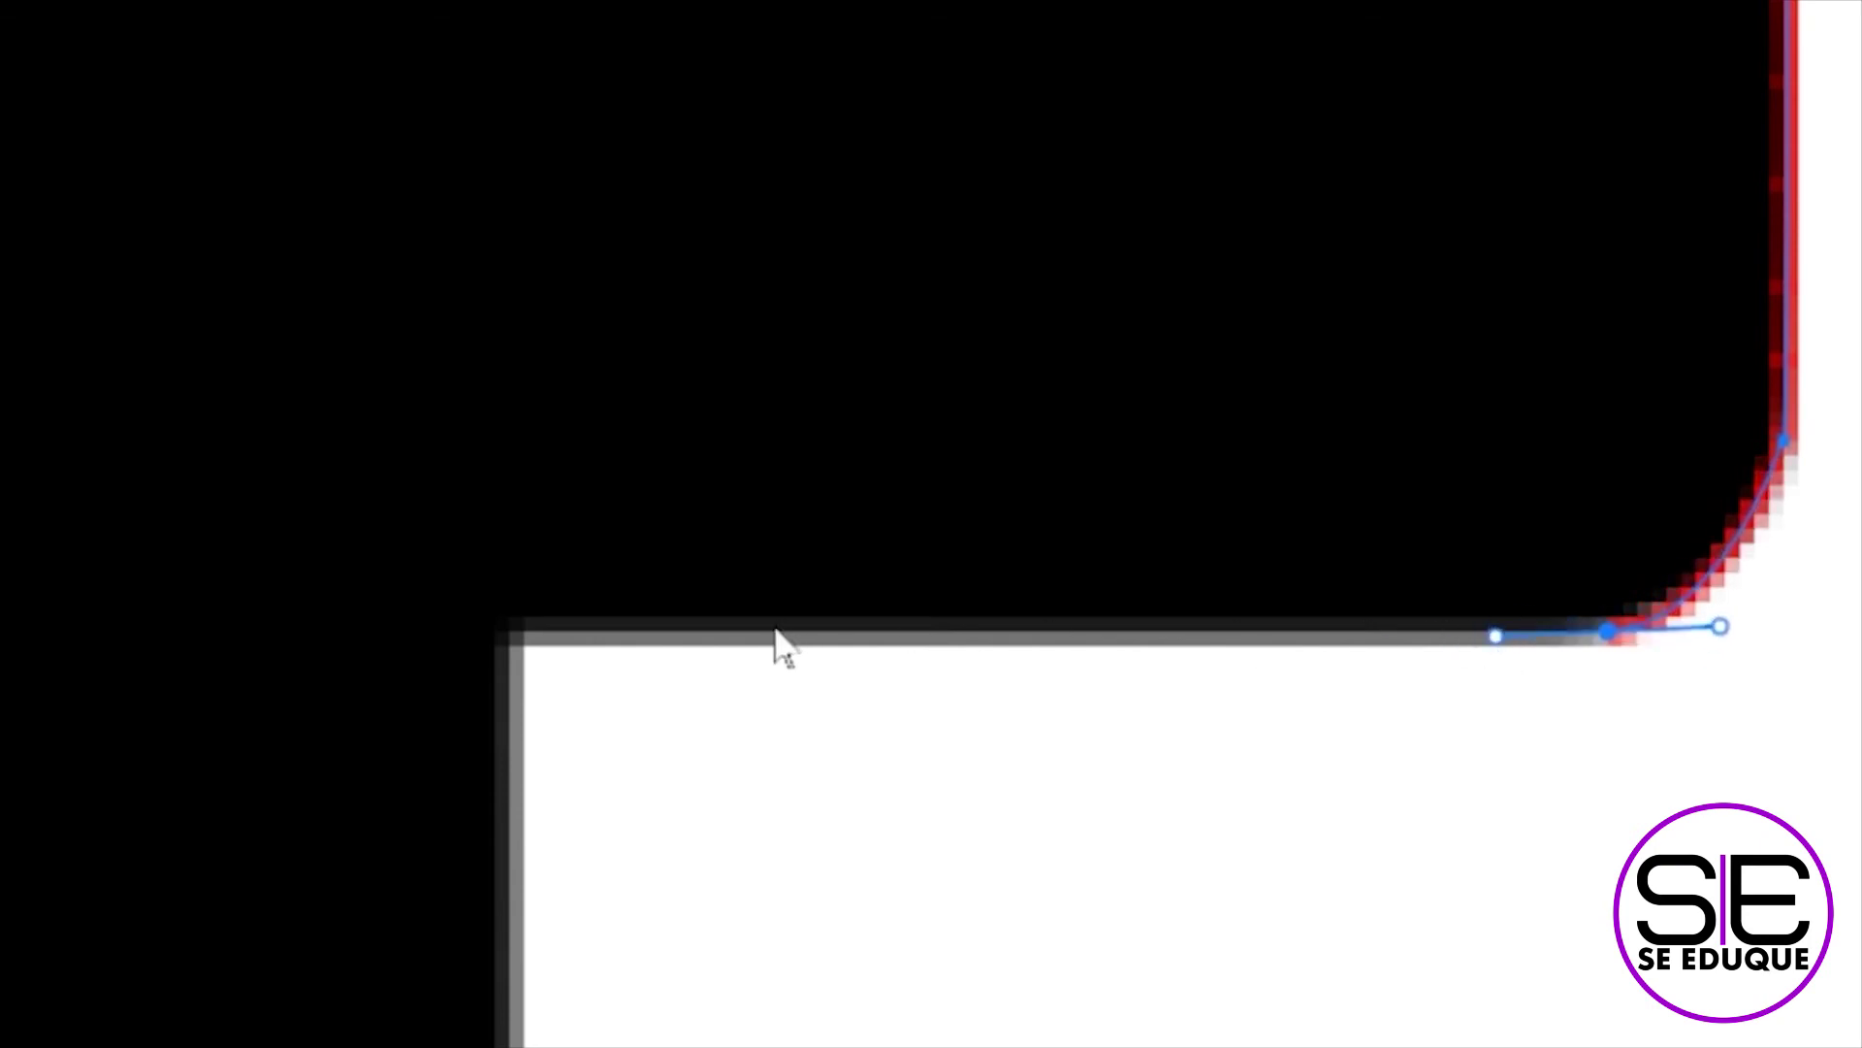
pyautogui.click(512, 636)
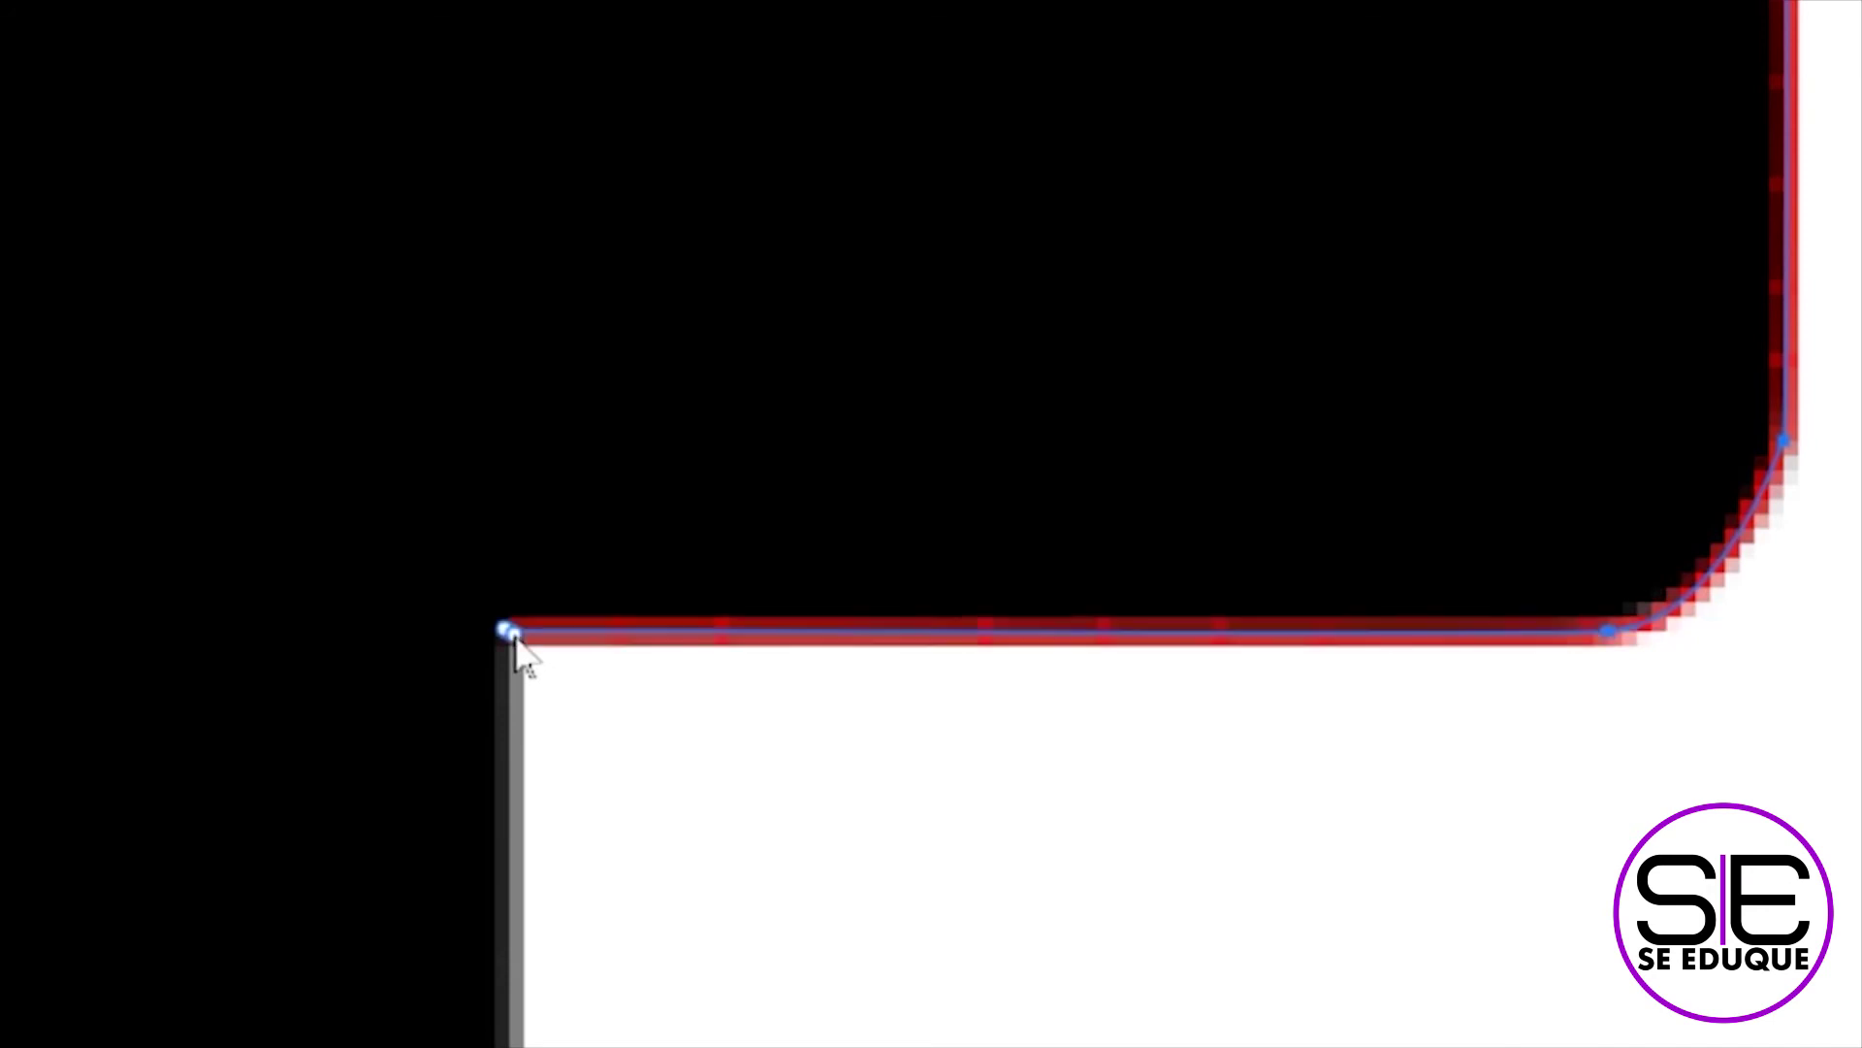
# Trace around the bottom arm and left corners, then close the path at its start point
pyautogui.moveTo(657, 760); pyautogui.dragTo(879, 203)
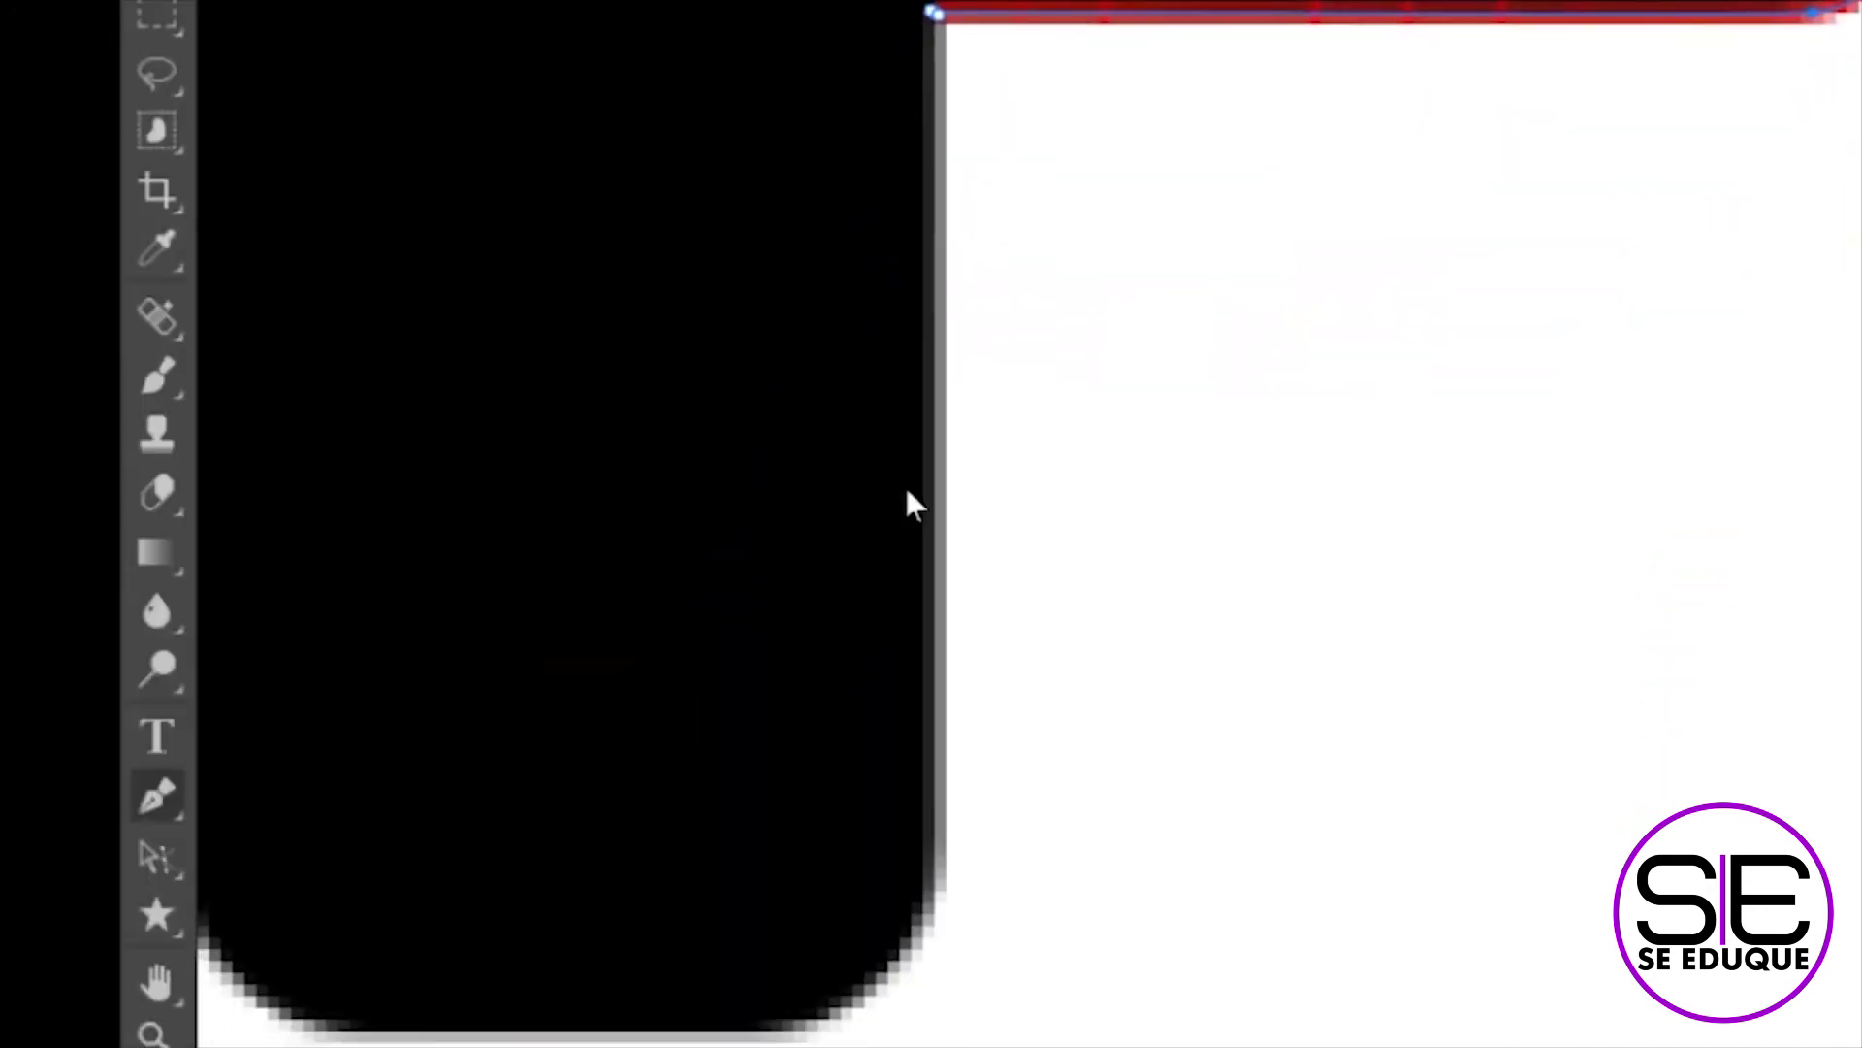
pyautogui.click(934, 878)
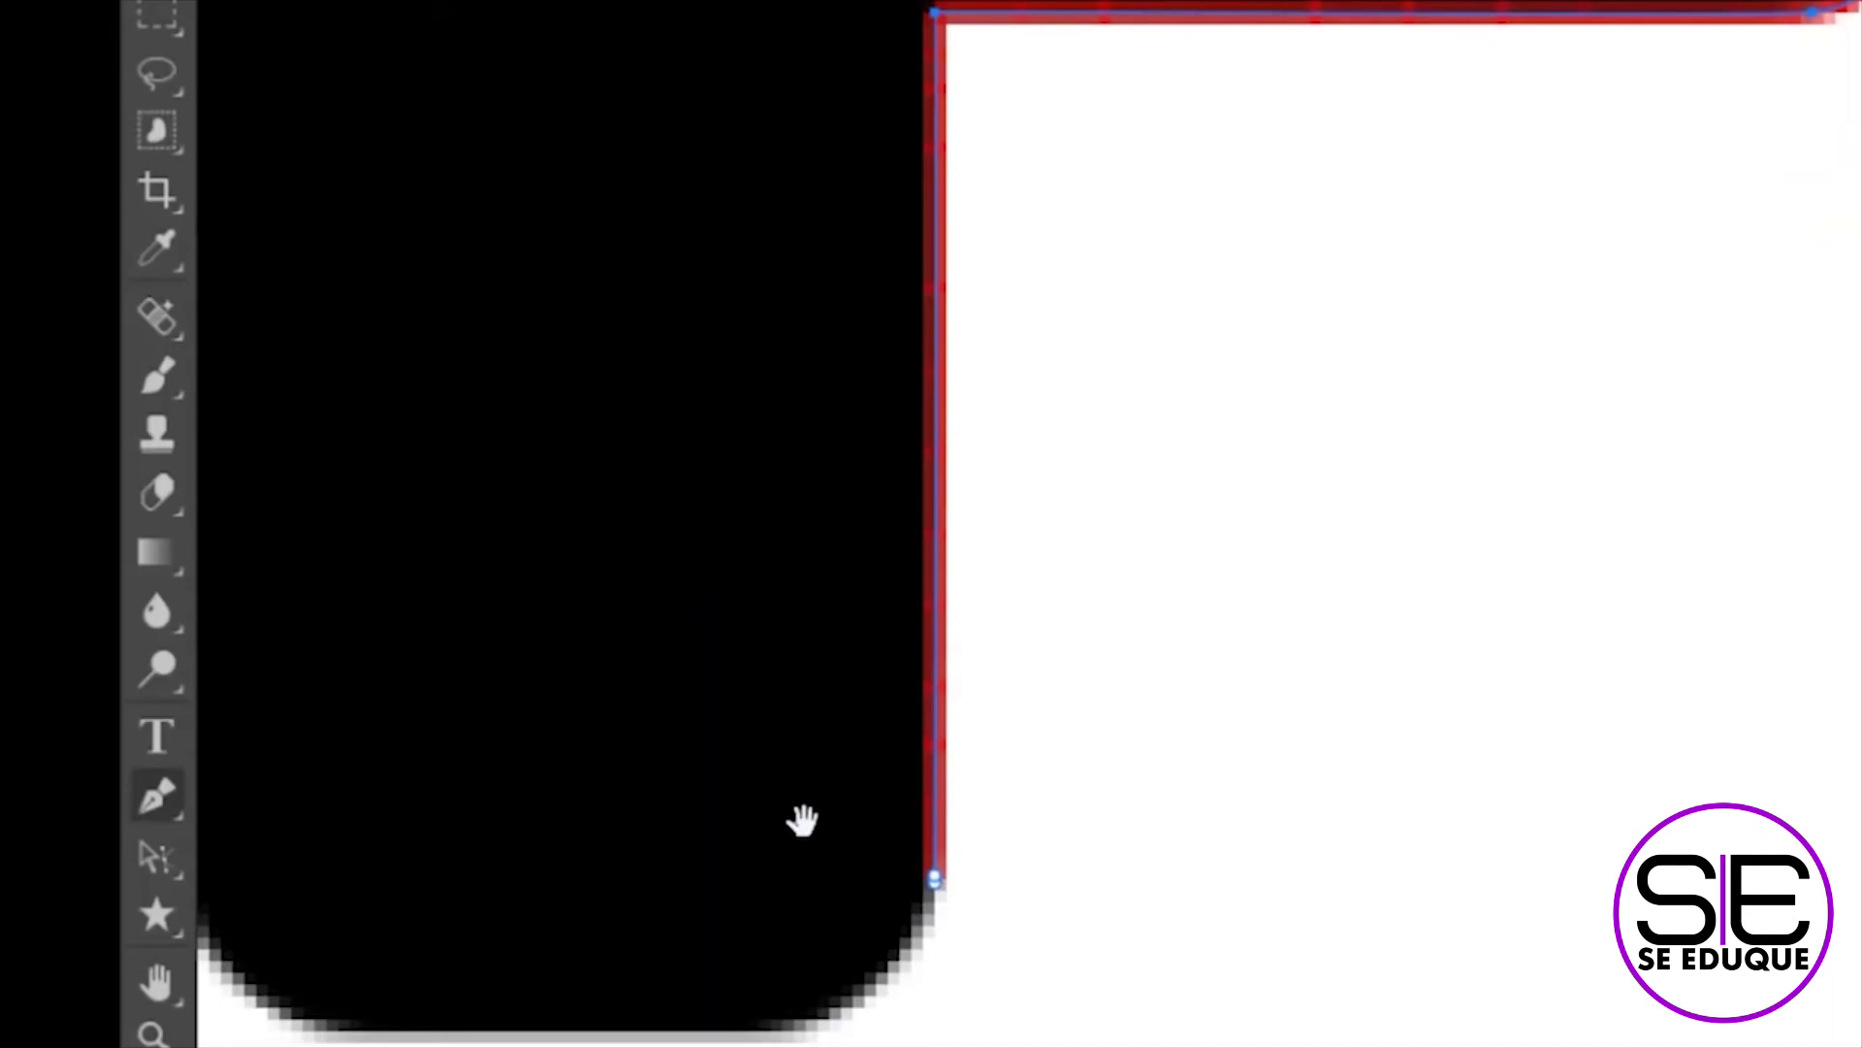
pyautogui.moveTo(802, 815); pyautogui.dragTo(1314, 462)
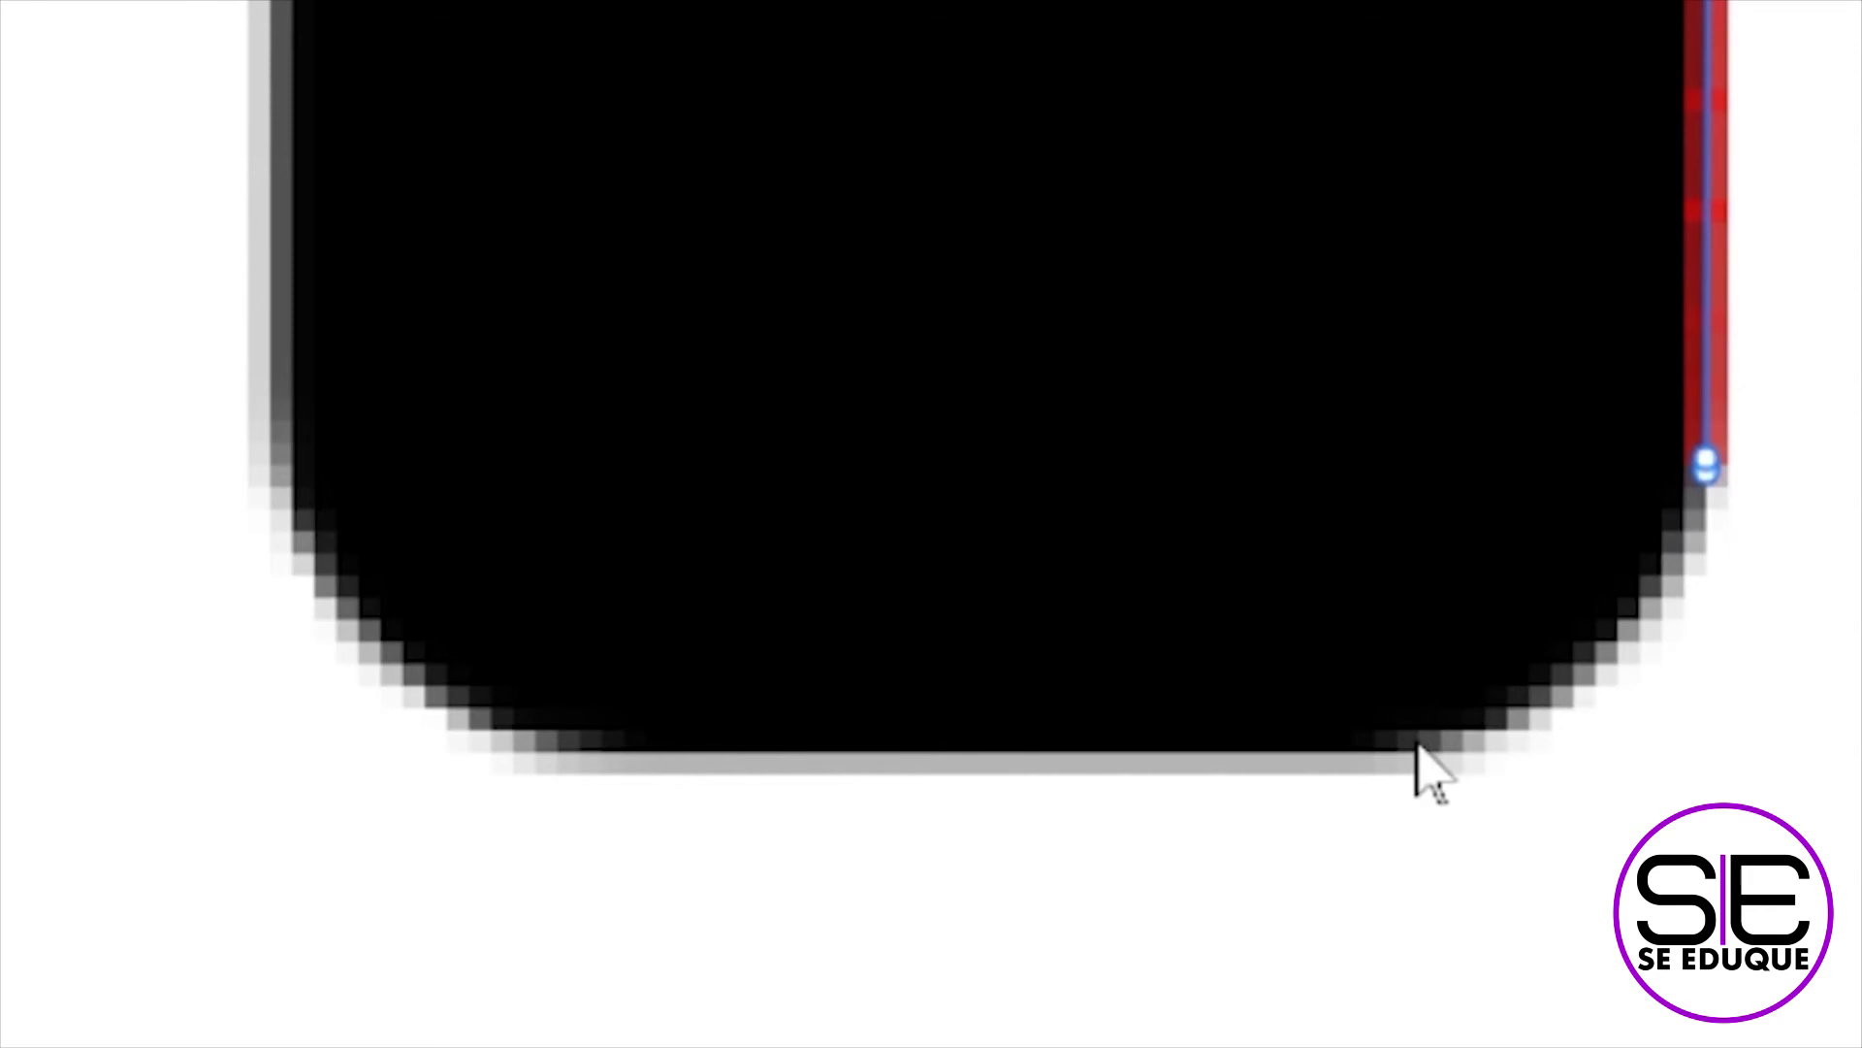
pyautogui.moveTo(1417, 743); pyautogui.dragTo(1128, 737)
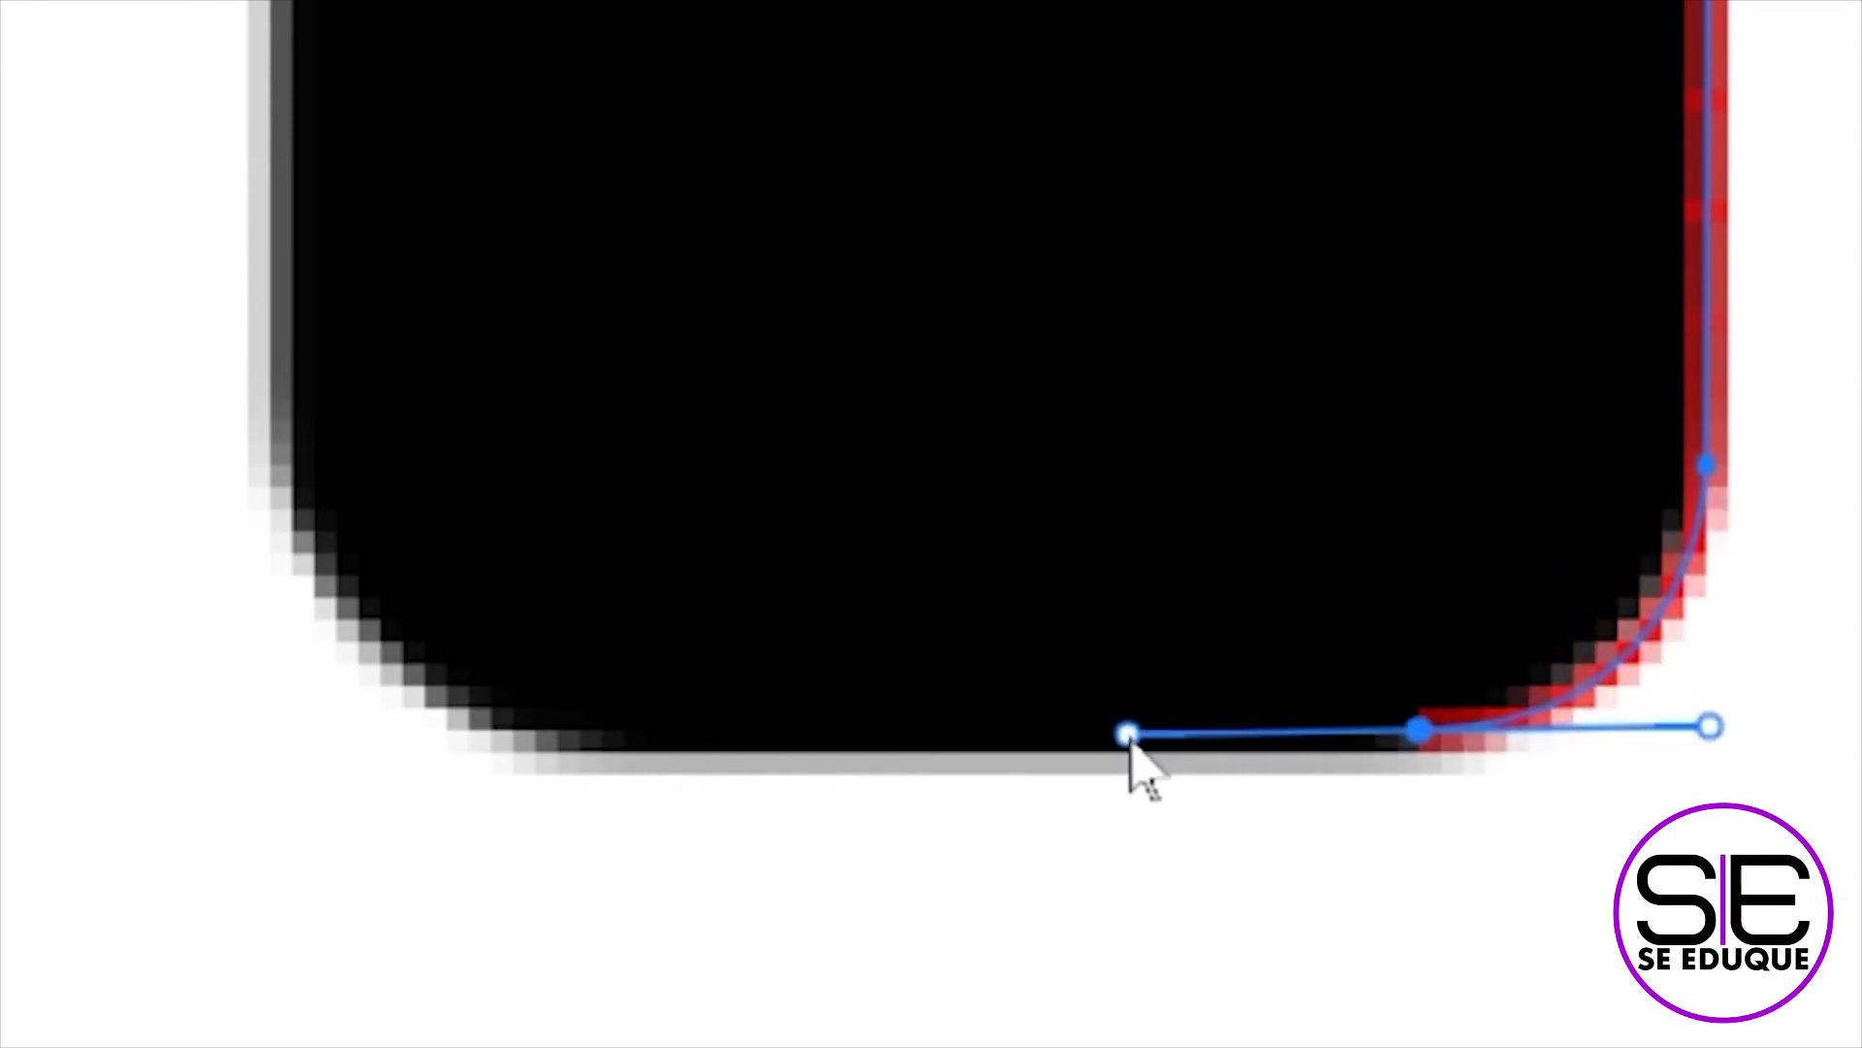
pyautogui.moveTo(524, 729); pyautogui.dragTo(547, 731)
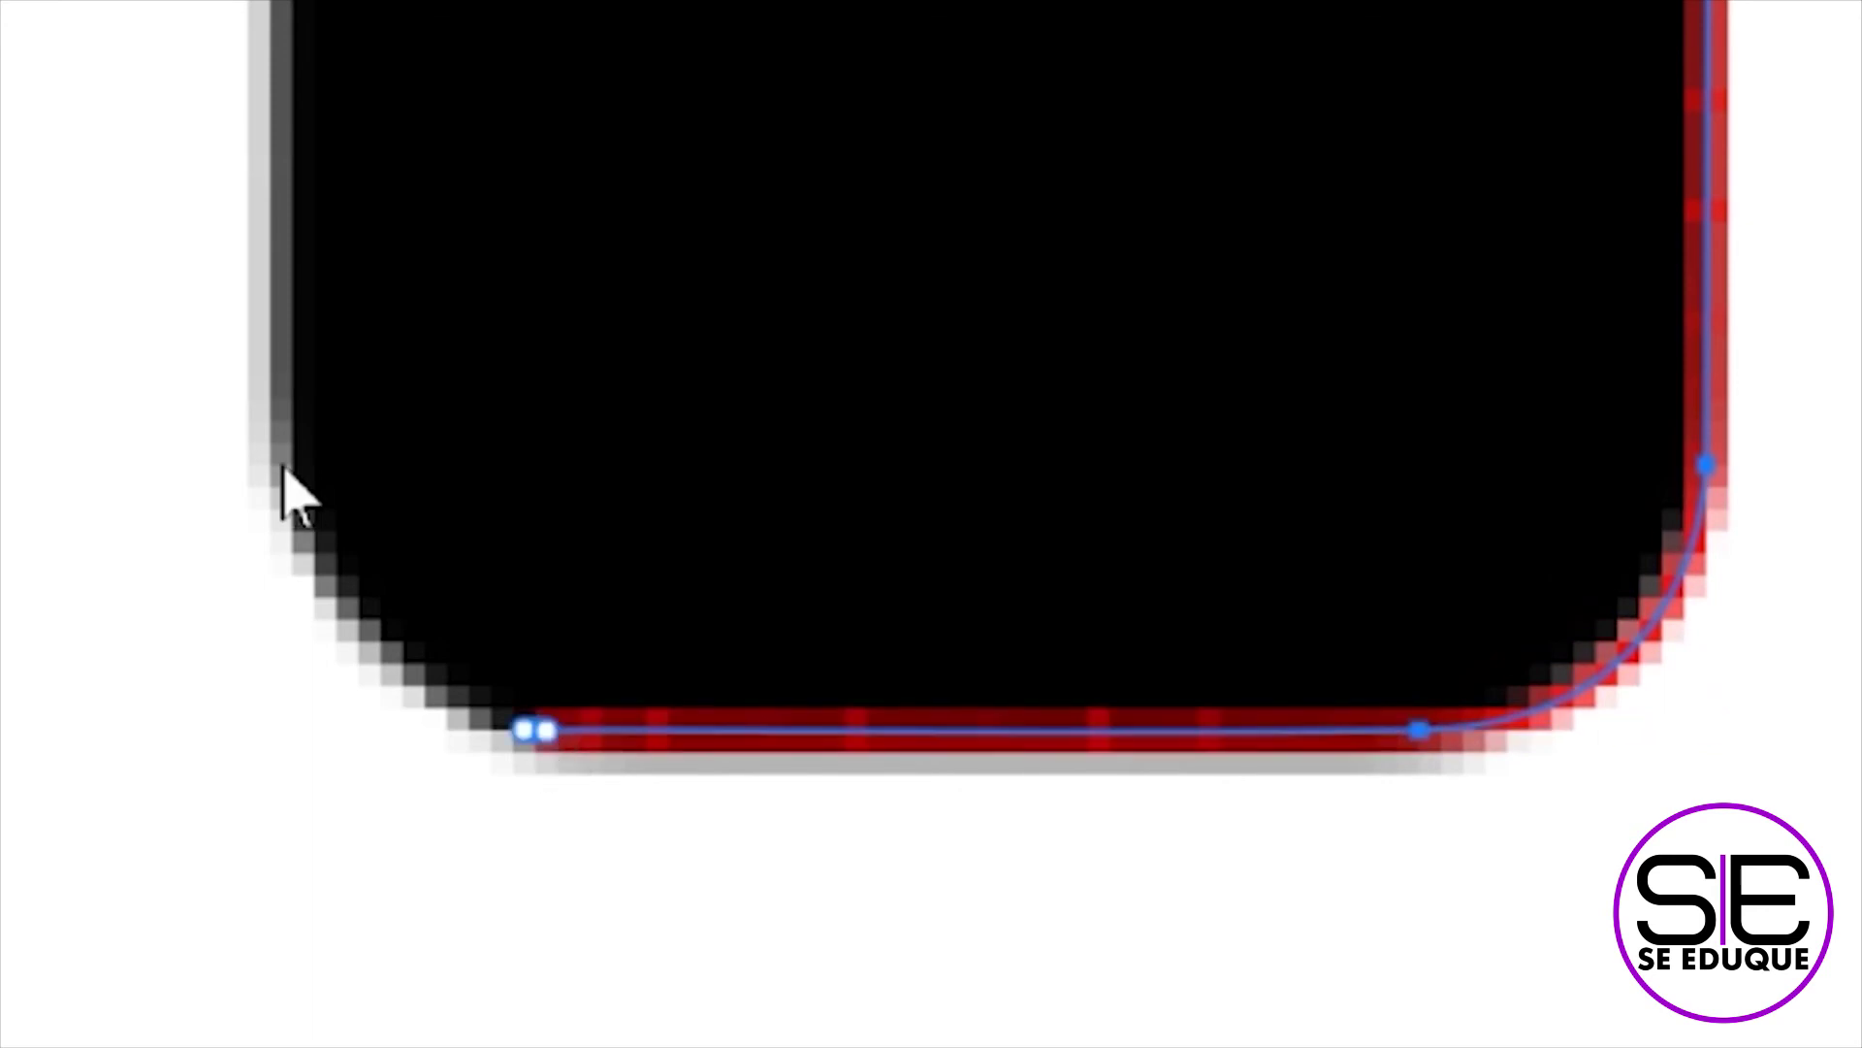
pyautogui.moveTo(269, 465); pyautogui.dragTo(269, 206)
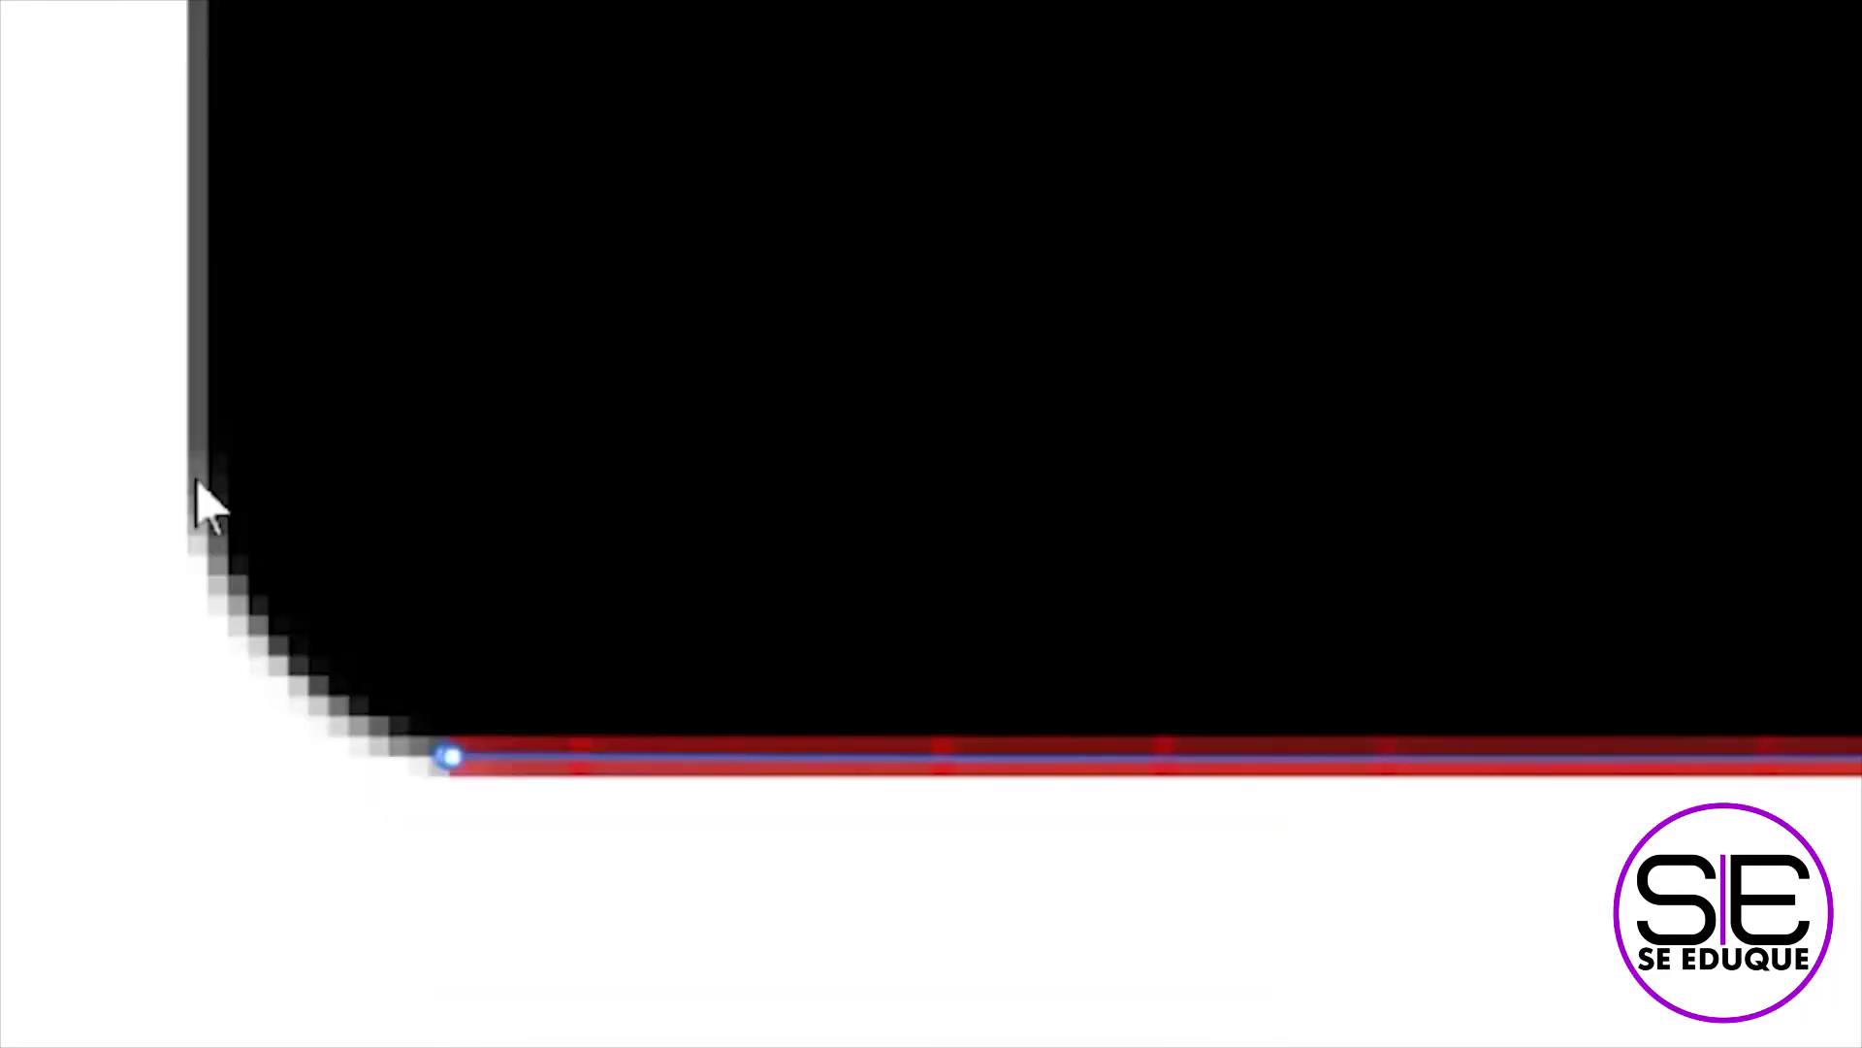
pyautogui.moveTo(187, 475); pyautogui.dragTo(184, 225)
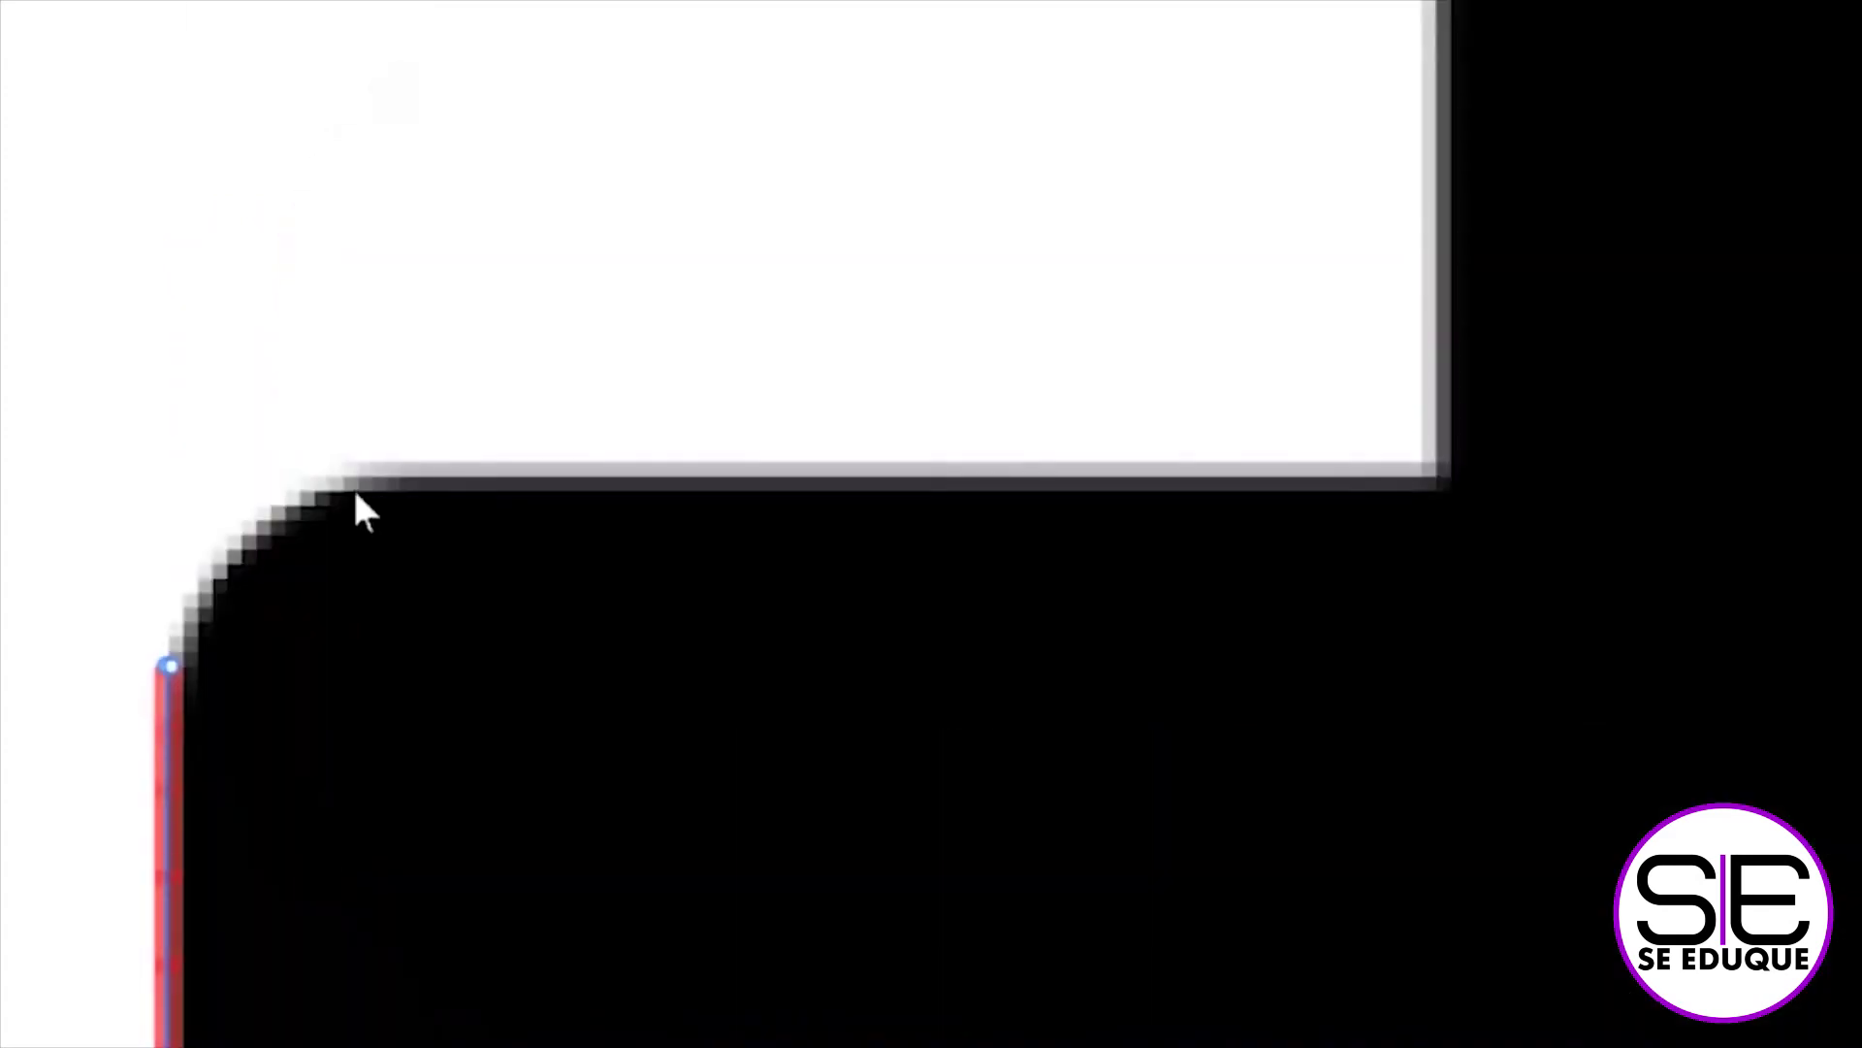
pyautogui.moveTo(359, 475); pyautogui.dragTo(482, 474)
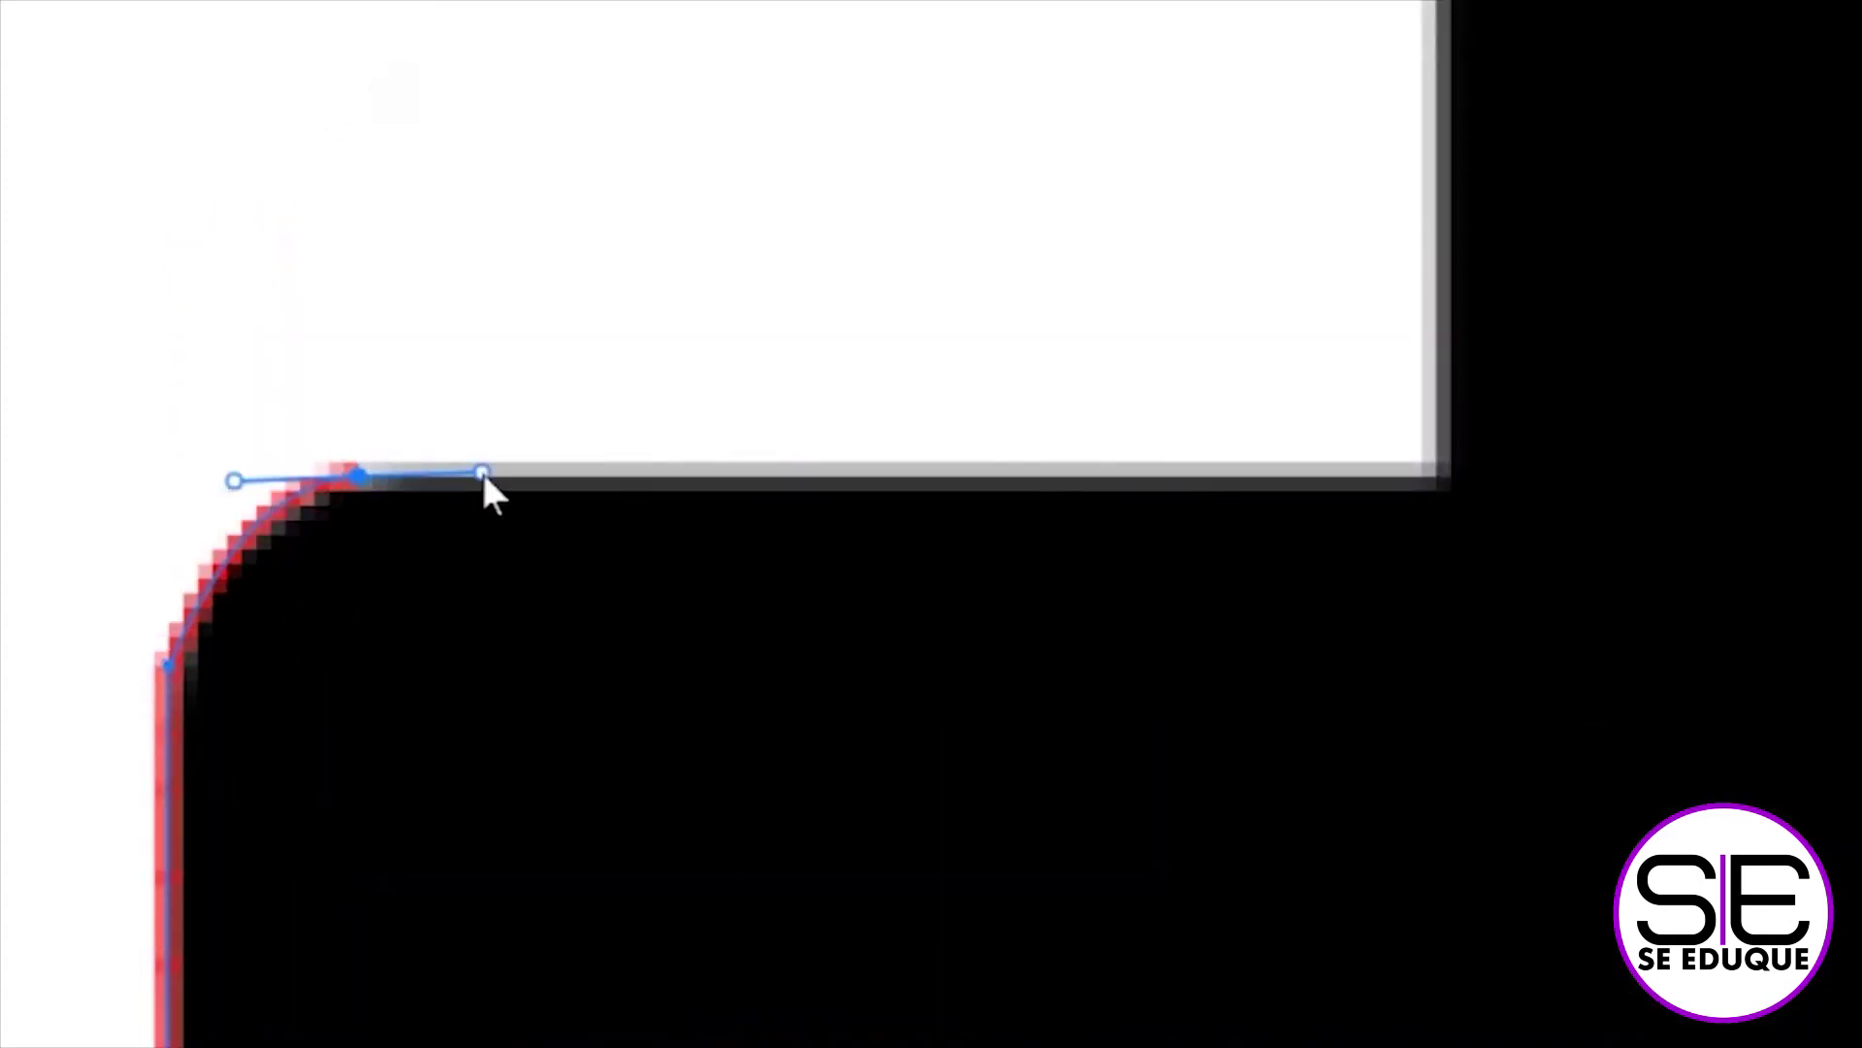
pyautogui.click(1433, 474)
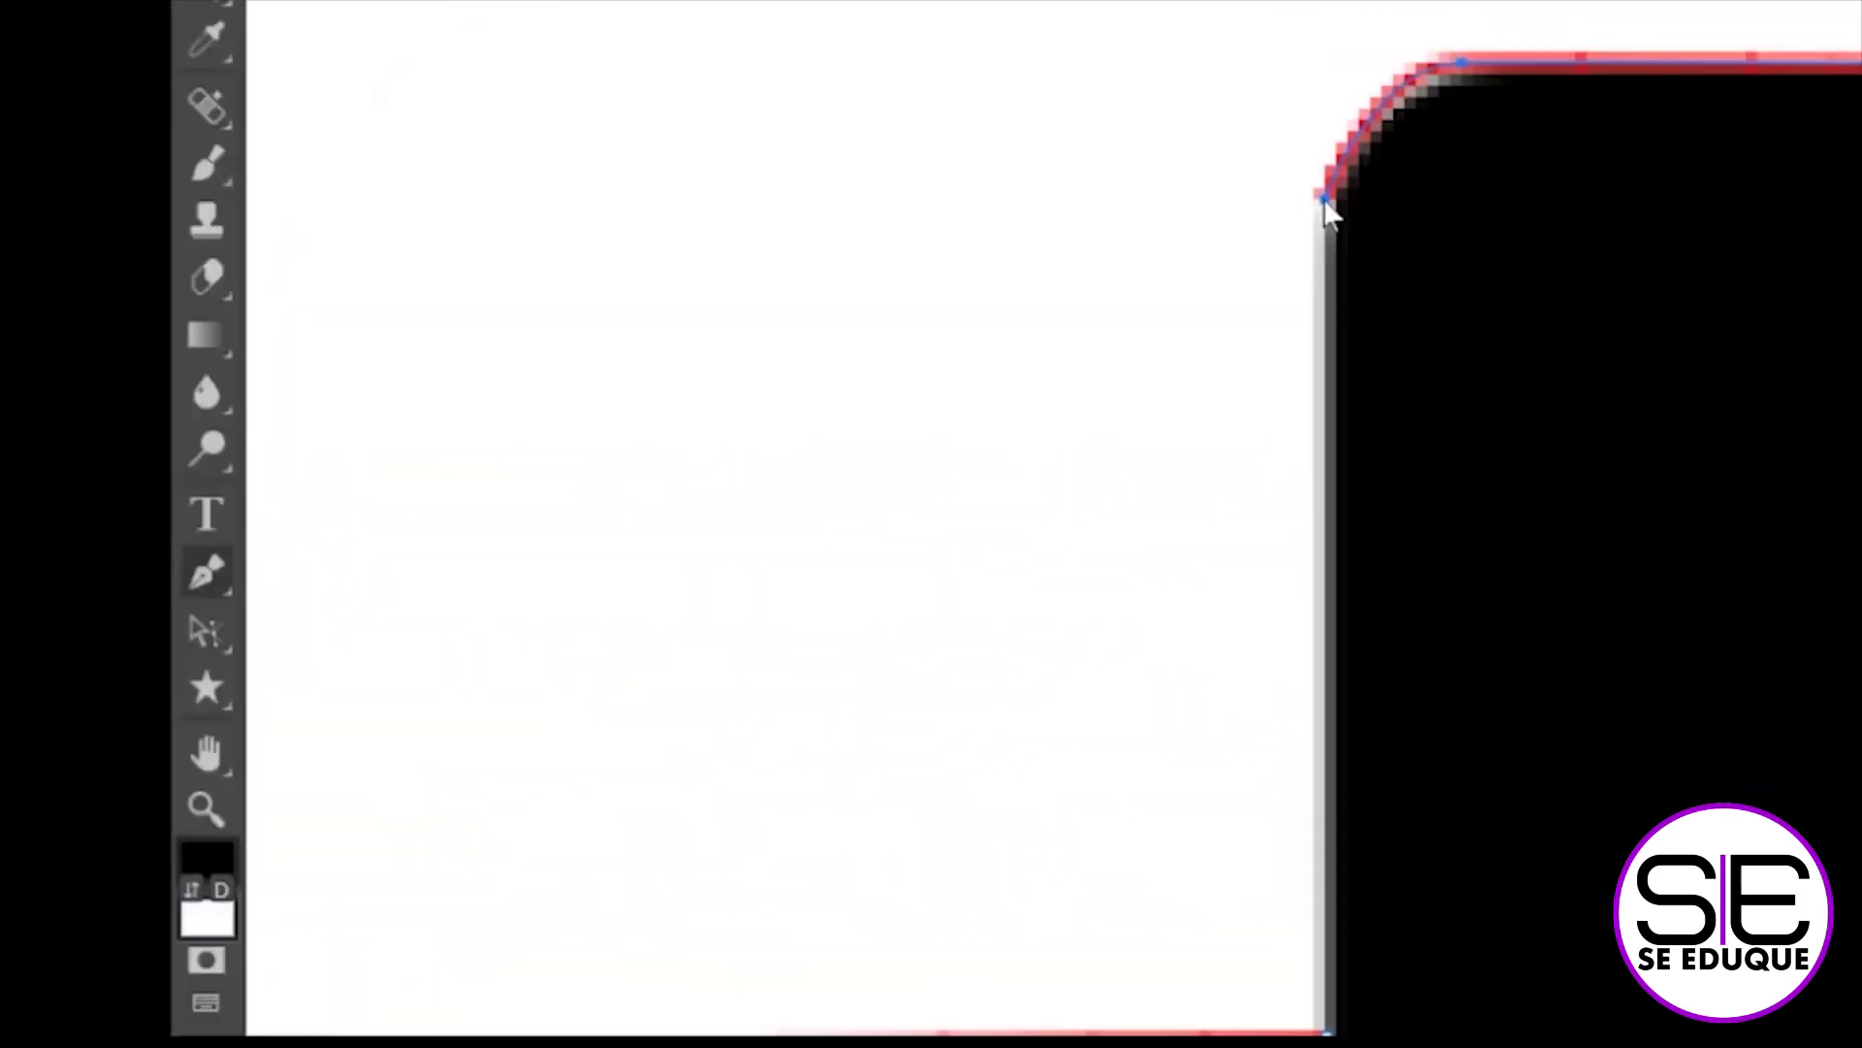
pyautogui.click(1324, 202)
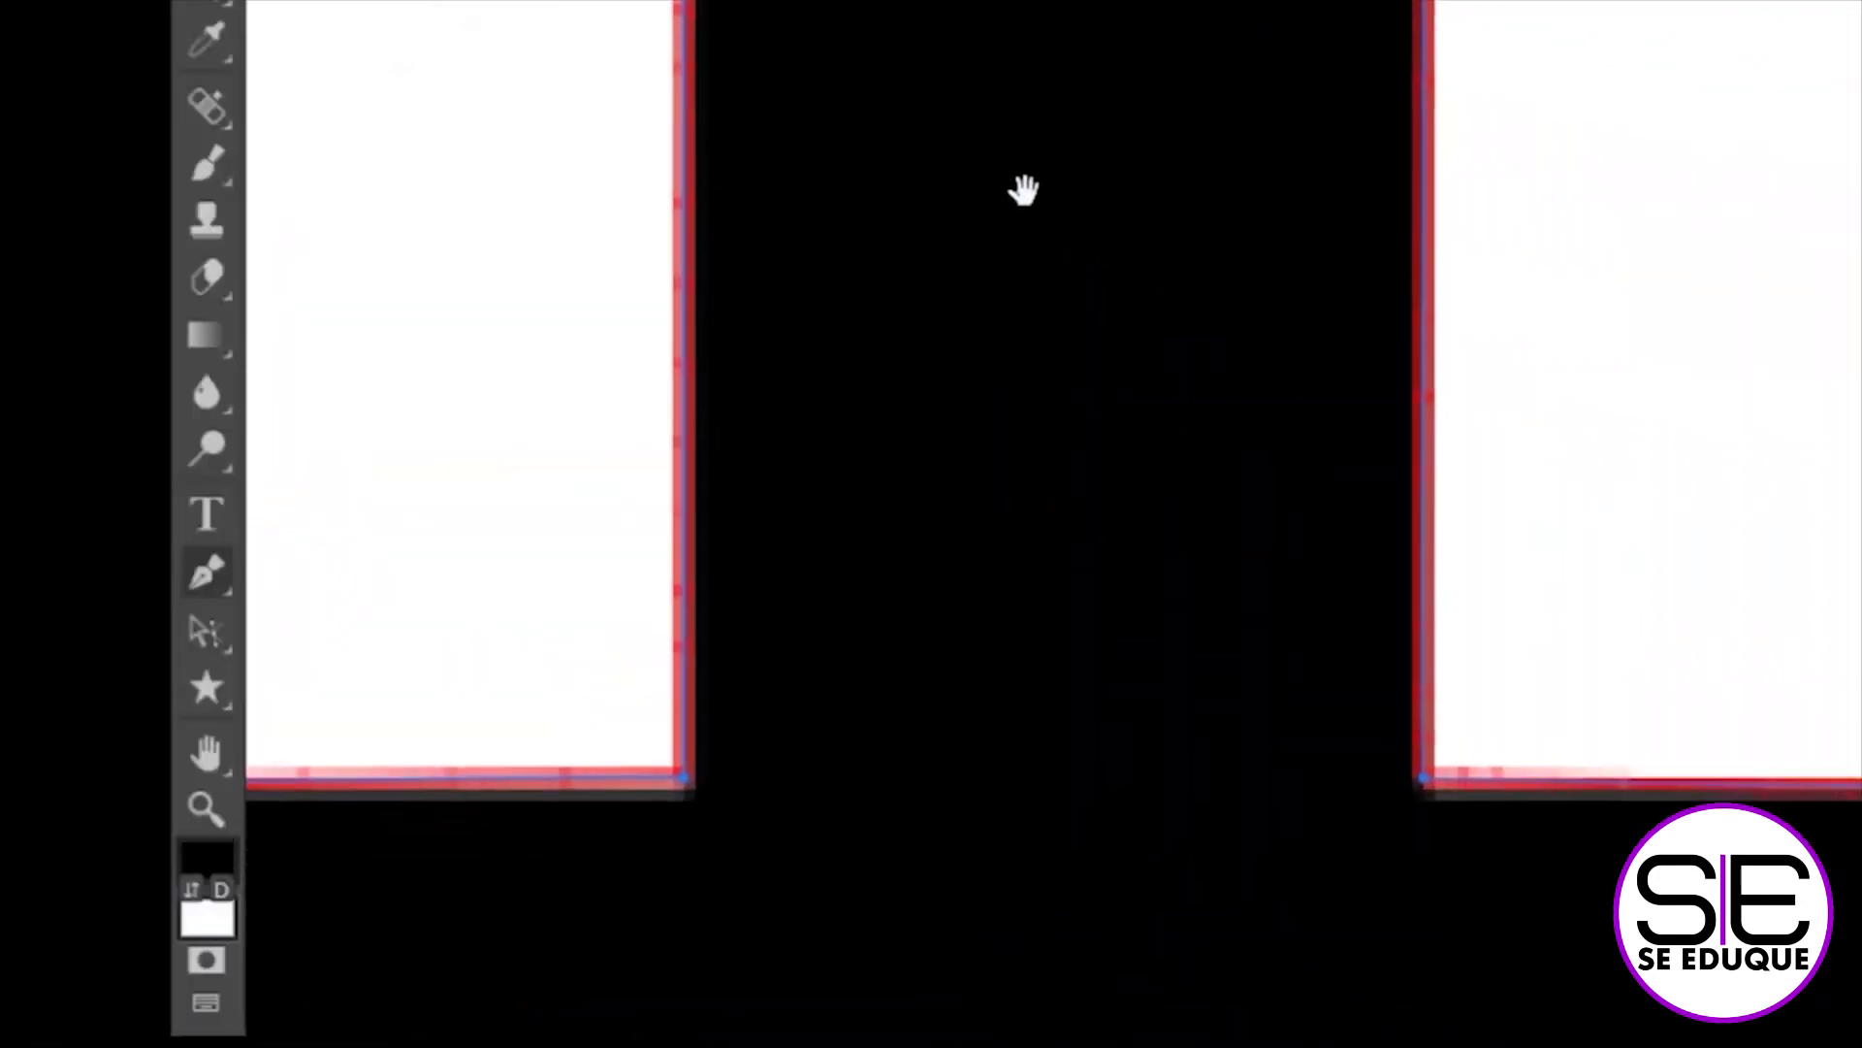
# Zoom out to show the whole traced cross and hide the original CRUZ layer
pyautogui.hotkey('ctrl', '-')
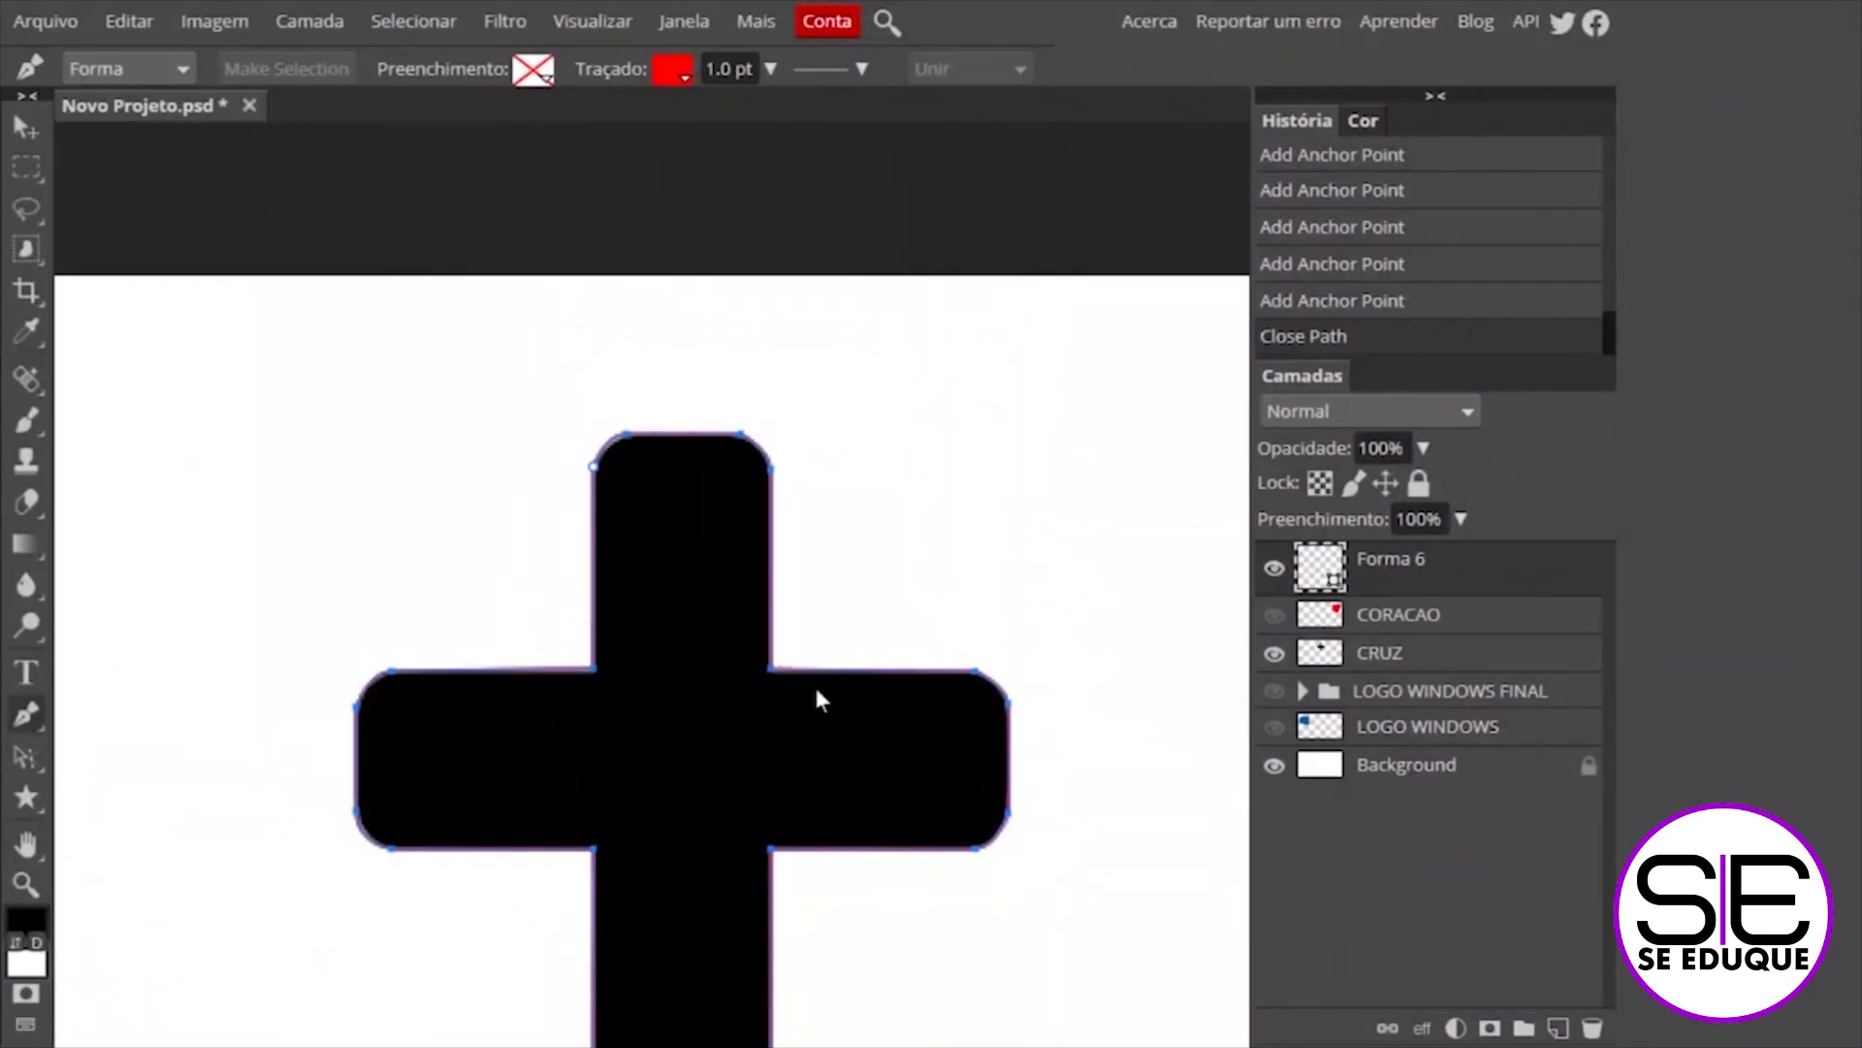
pyautogui.moveTo(716, 766); pyautogui.dragTo(731, 594)
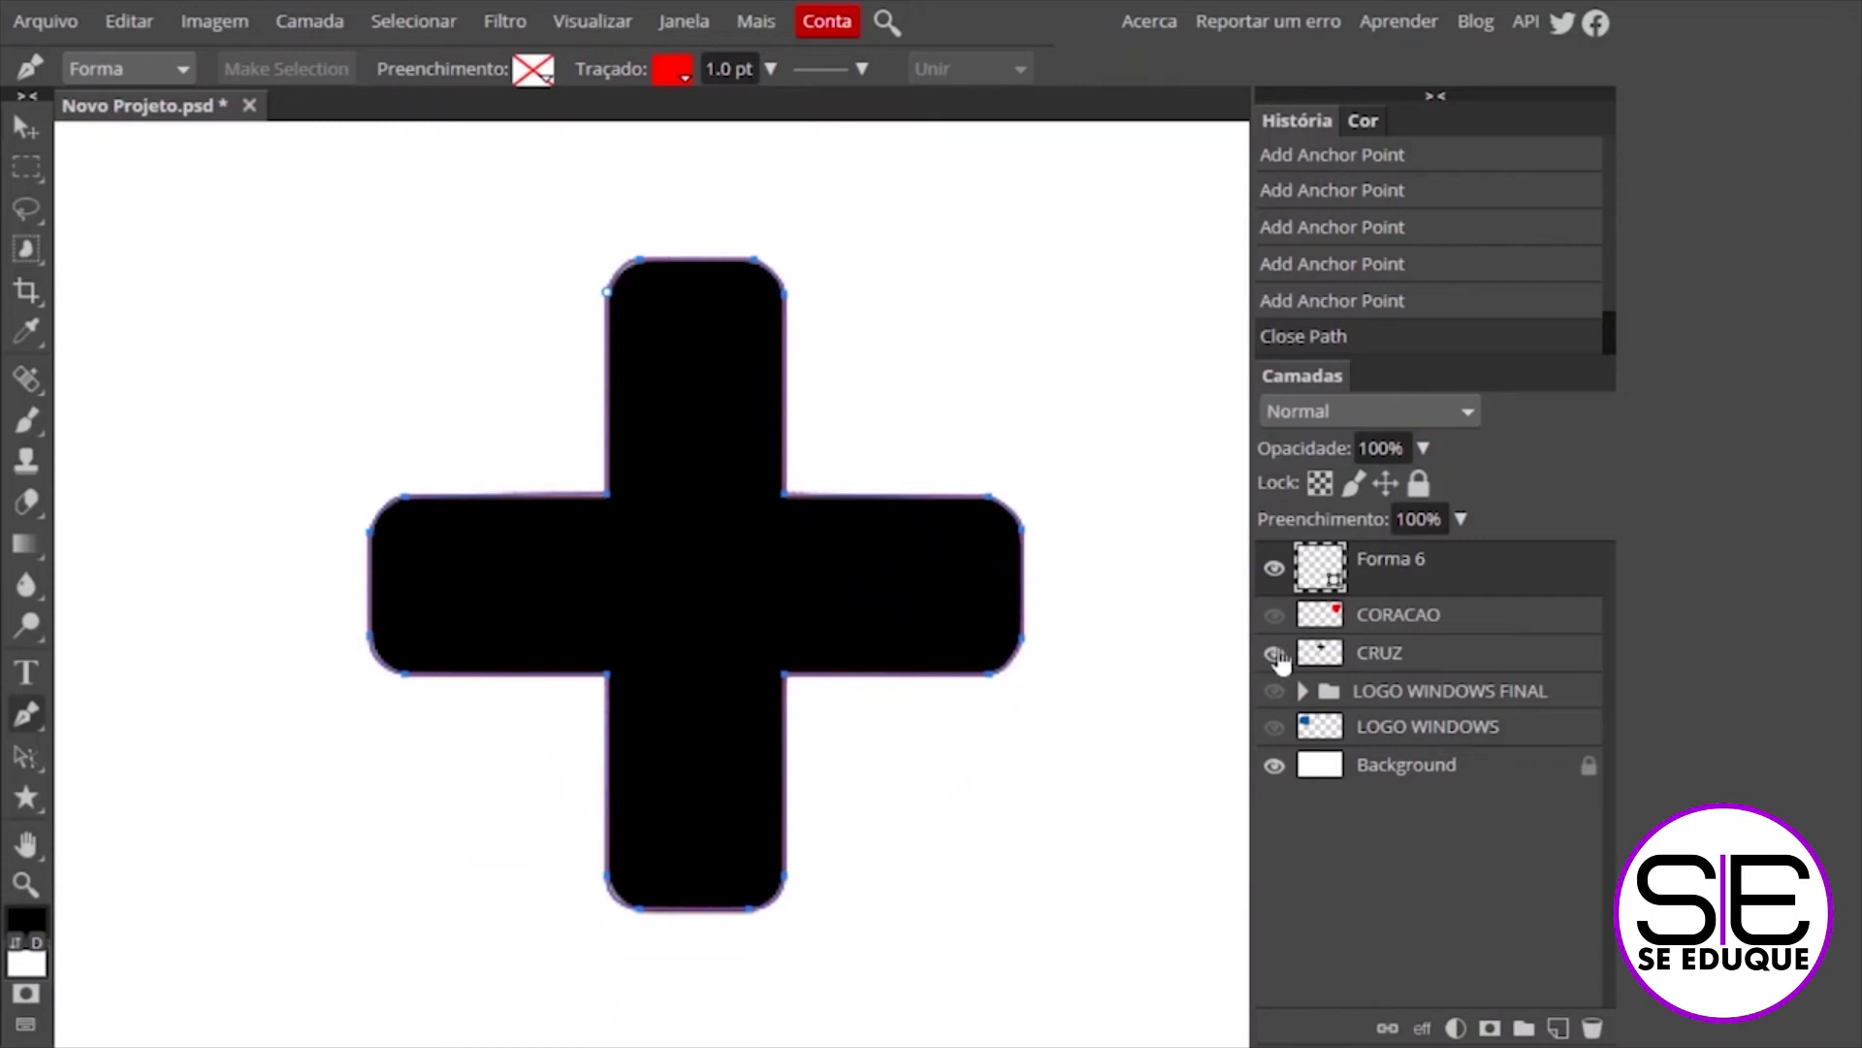
pyautogui.click(1275, 654)
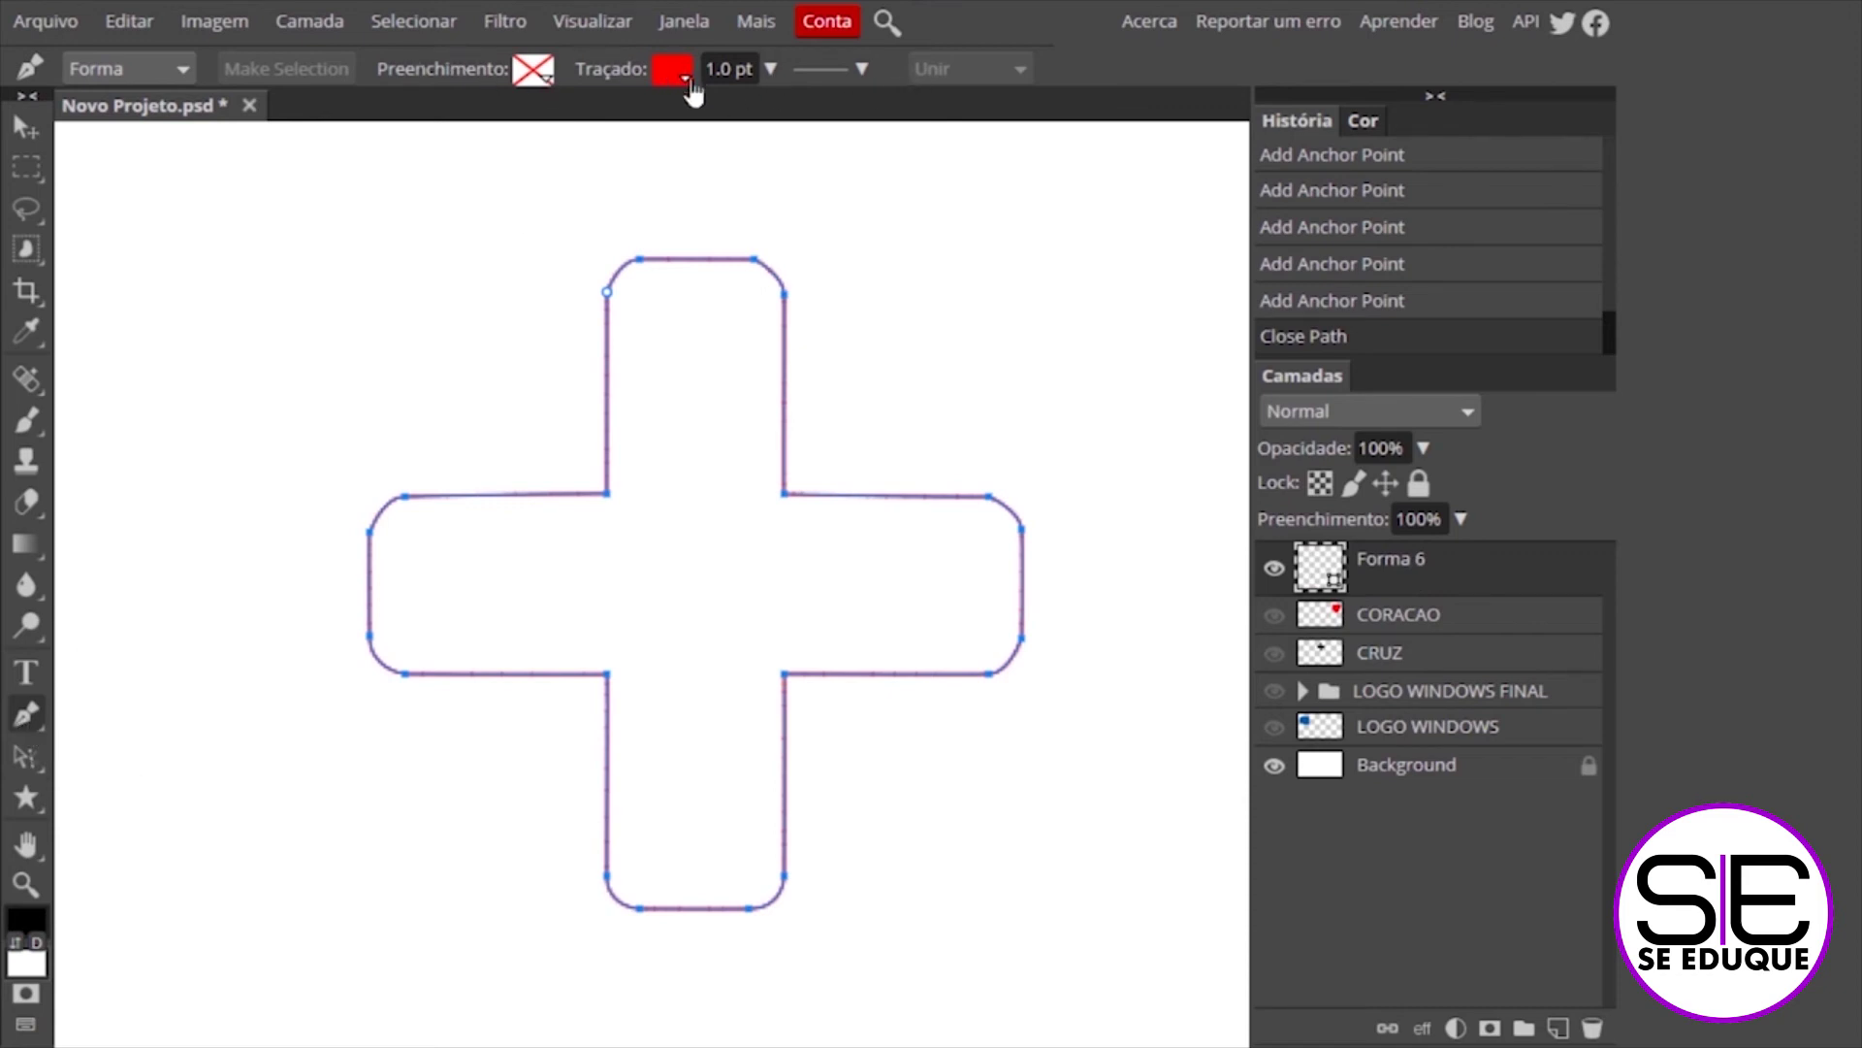
# Give the traced cross a solid black fill and no stroke
pyautogui.click(550, 77)
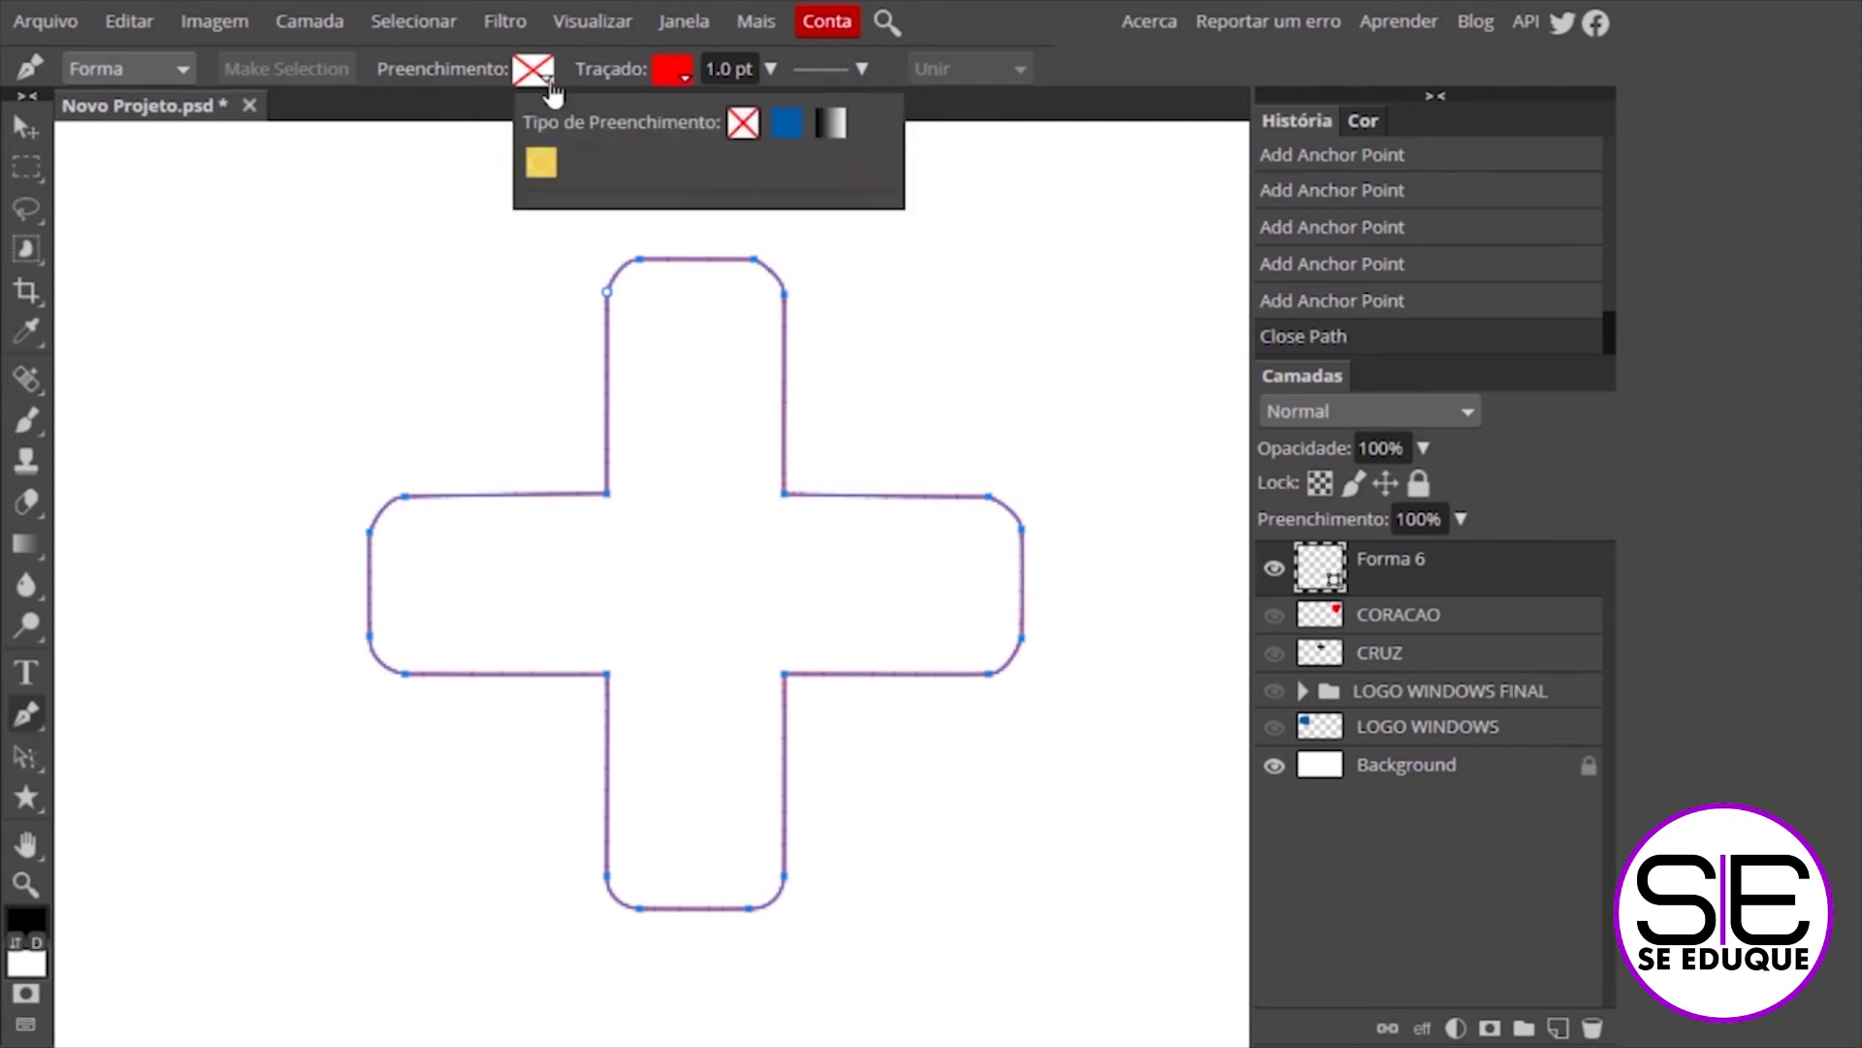
pyautogui.click(784, 128)
pyautogui.click(626, 260)
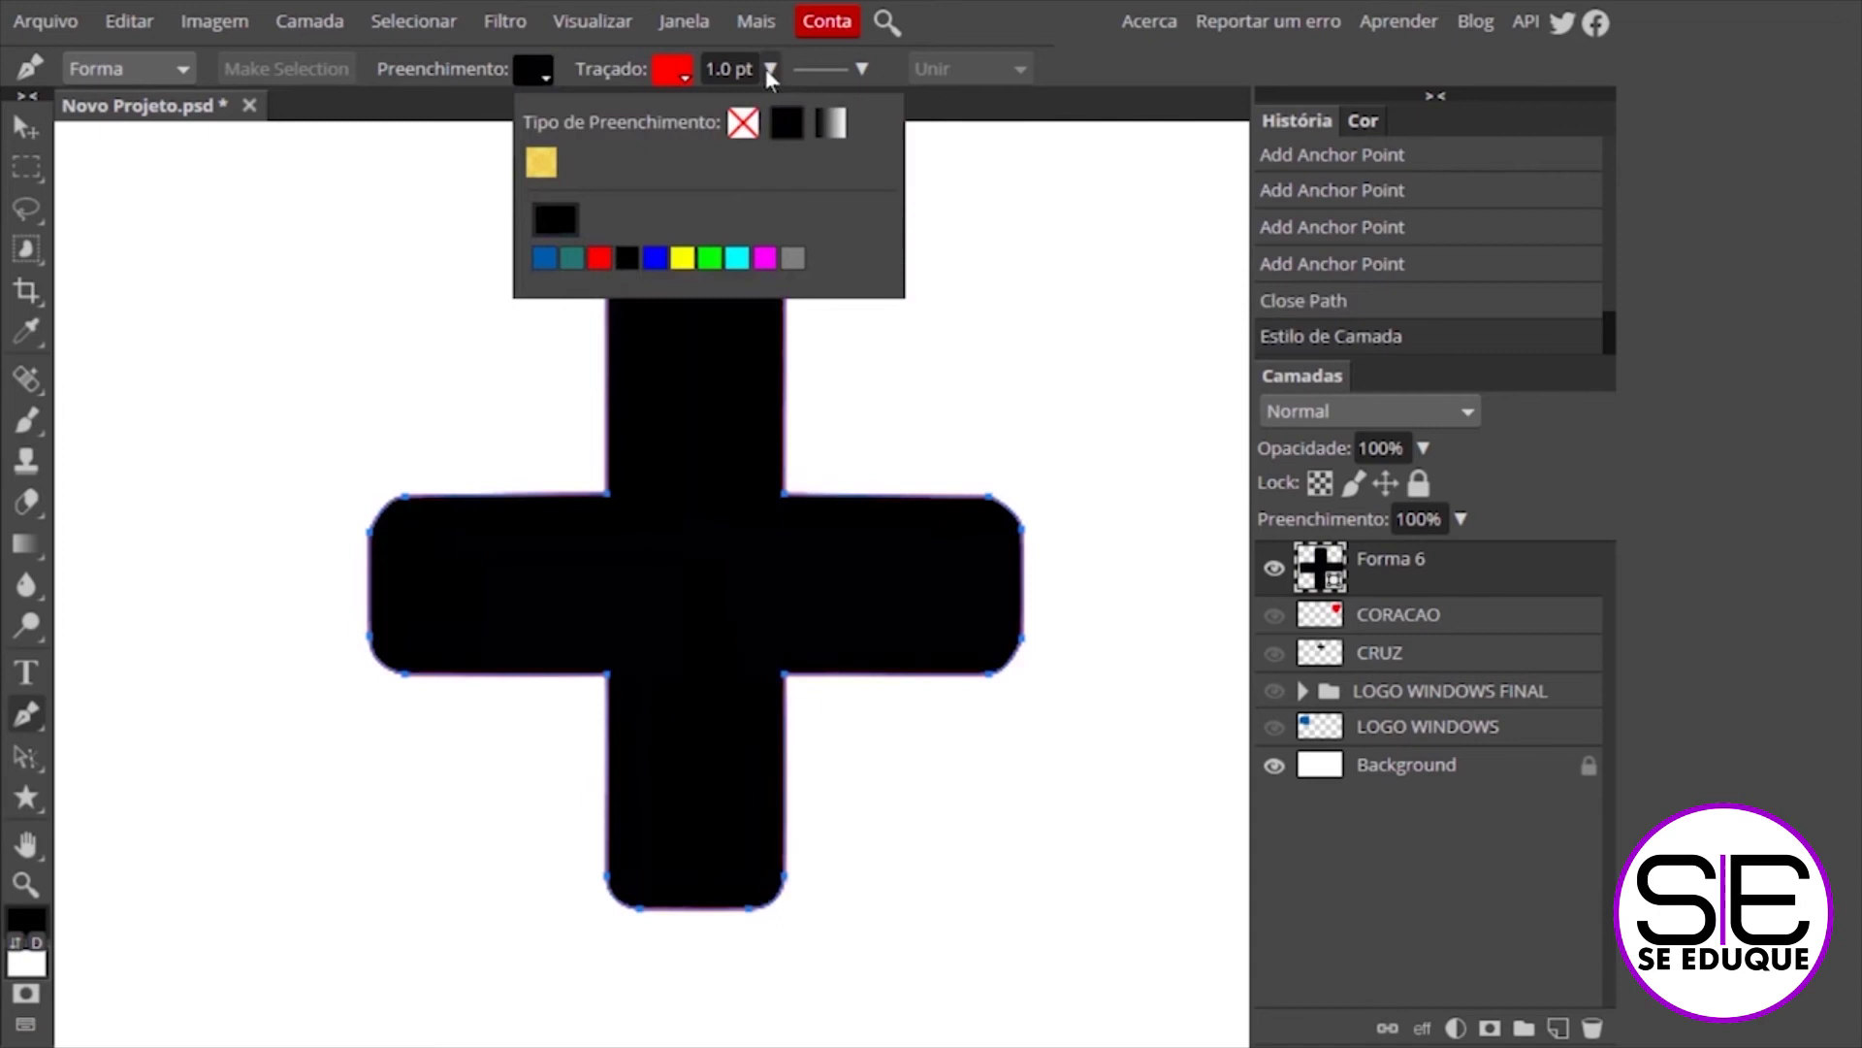
pyautogui.click(685, 79)
pyautogui.click(883, 124)
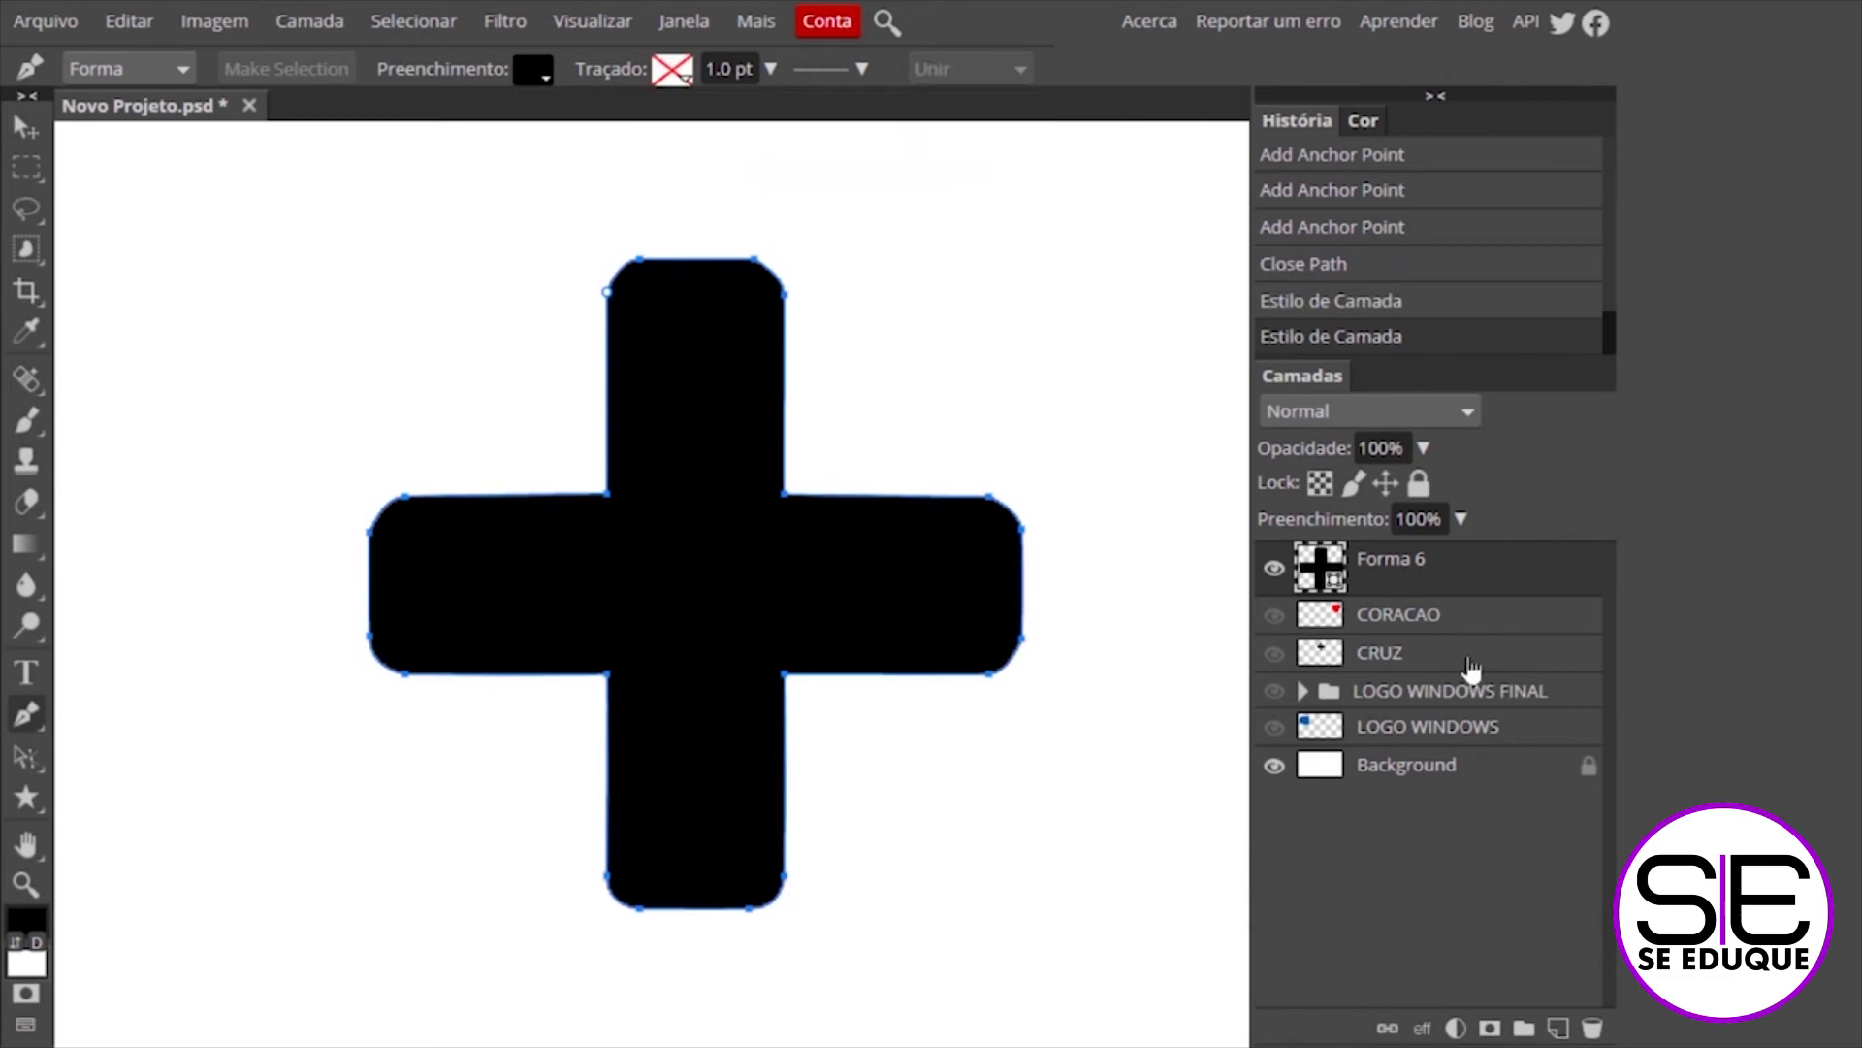
# Rename Forma 6 to CRUX FINAL, move it below CORACAO, show CRUZ and fit the canvas
pyautogui.doubleClick(1407, 573)
pyautogui.write('CRUX FINAL')
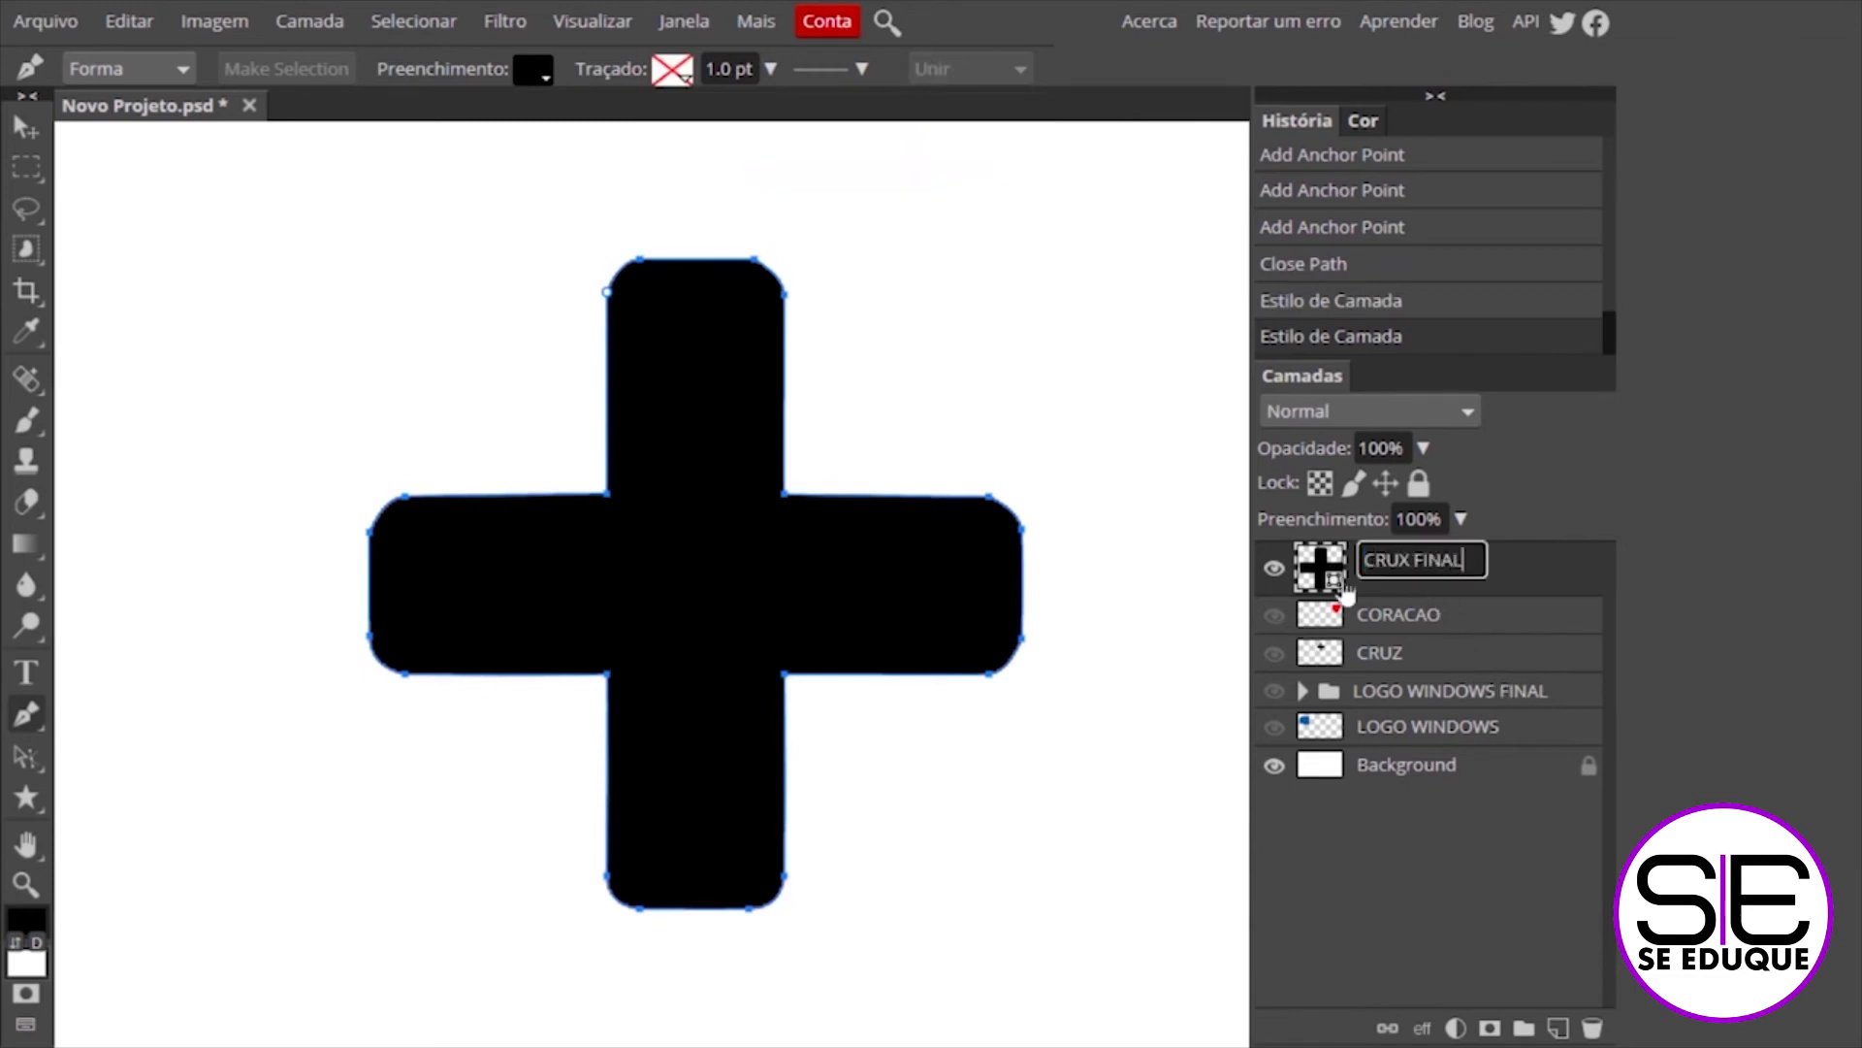
pyautogui.press('Return')
pyautogui.moveTo(1447, 582); pyautogui.dragTo(1448, 645)
pyautogui.click(1274, 653)
pyautogui.click(26, 127)
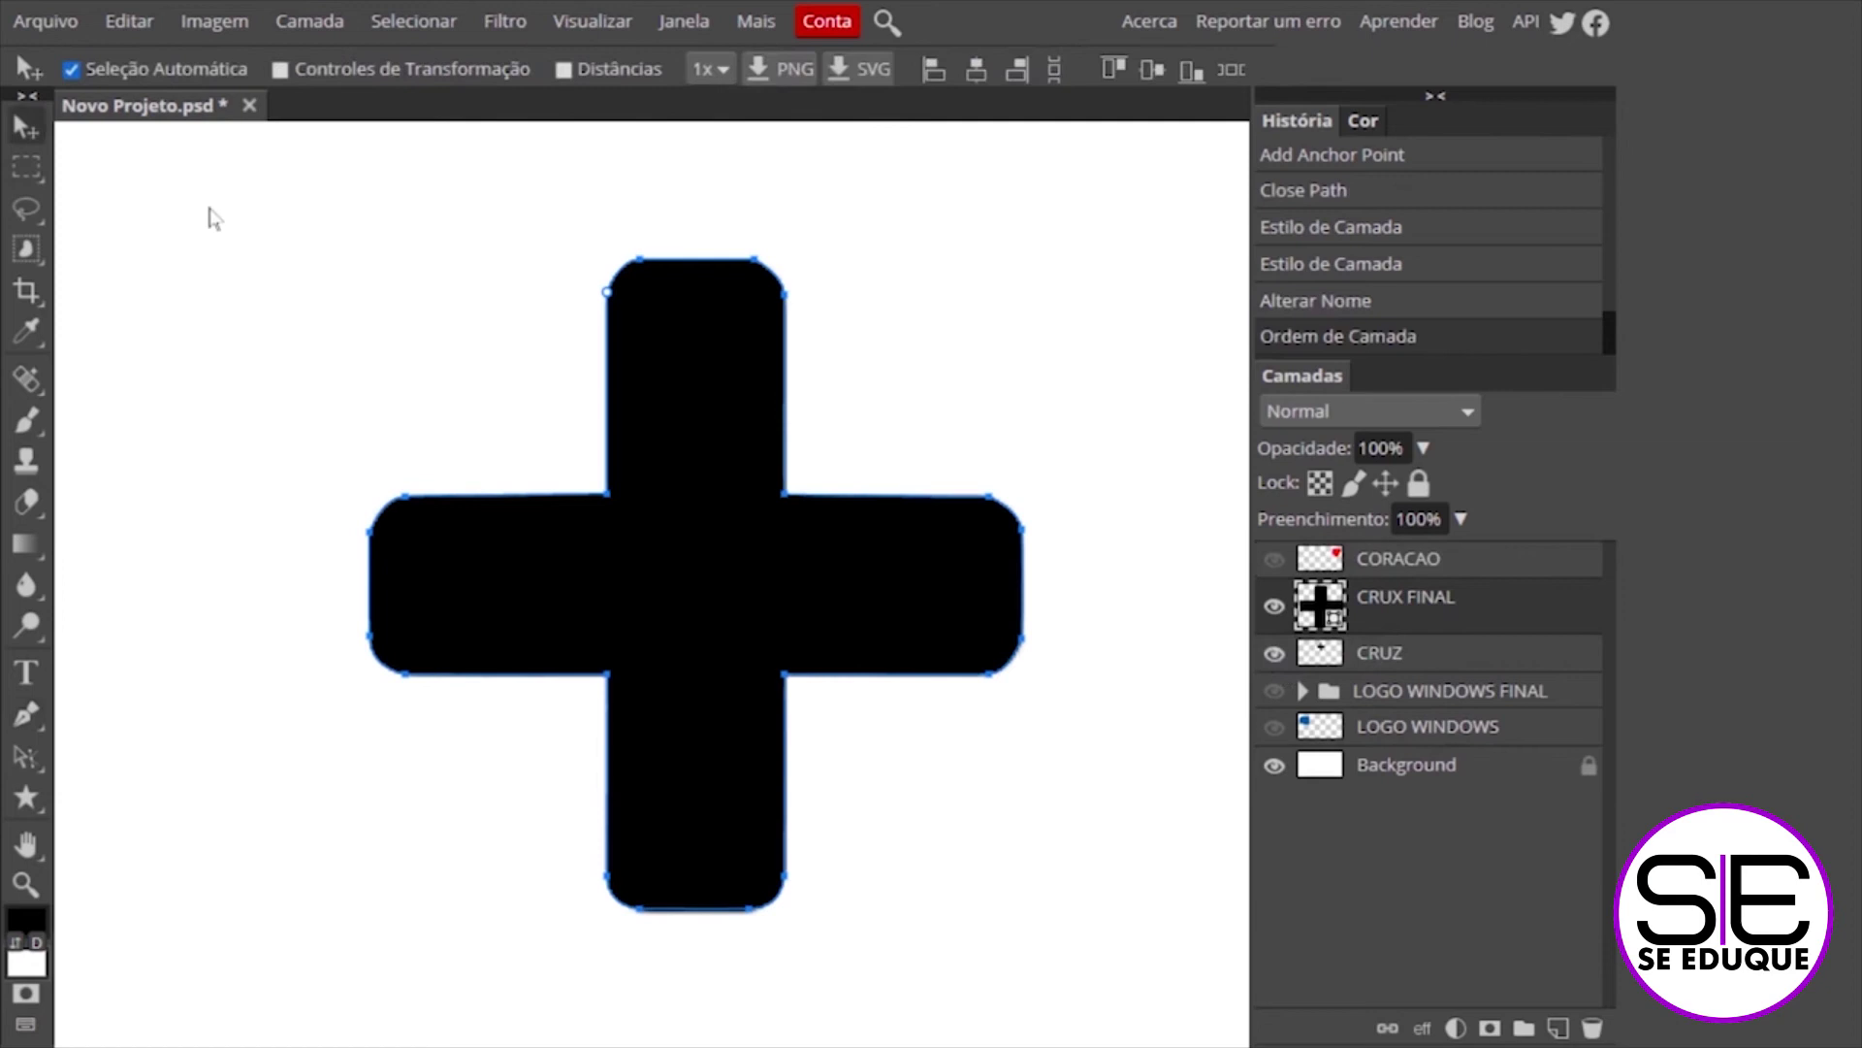
pyautogui.hotkey('ctrl', '0')
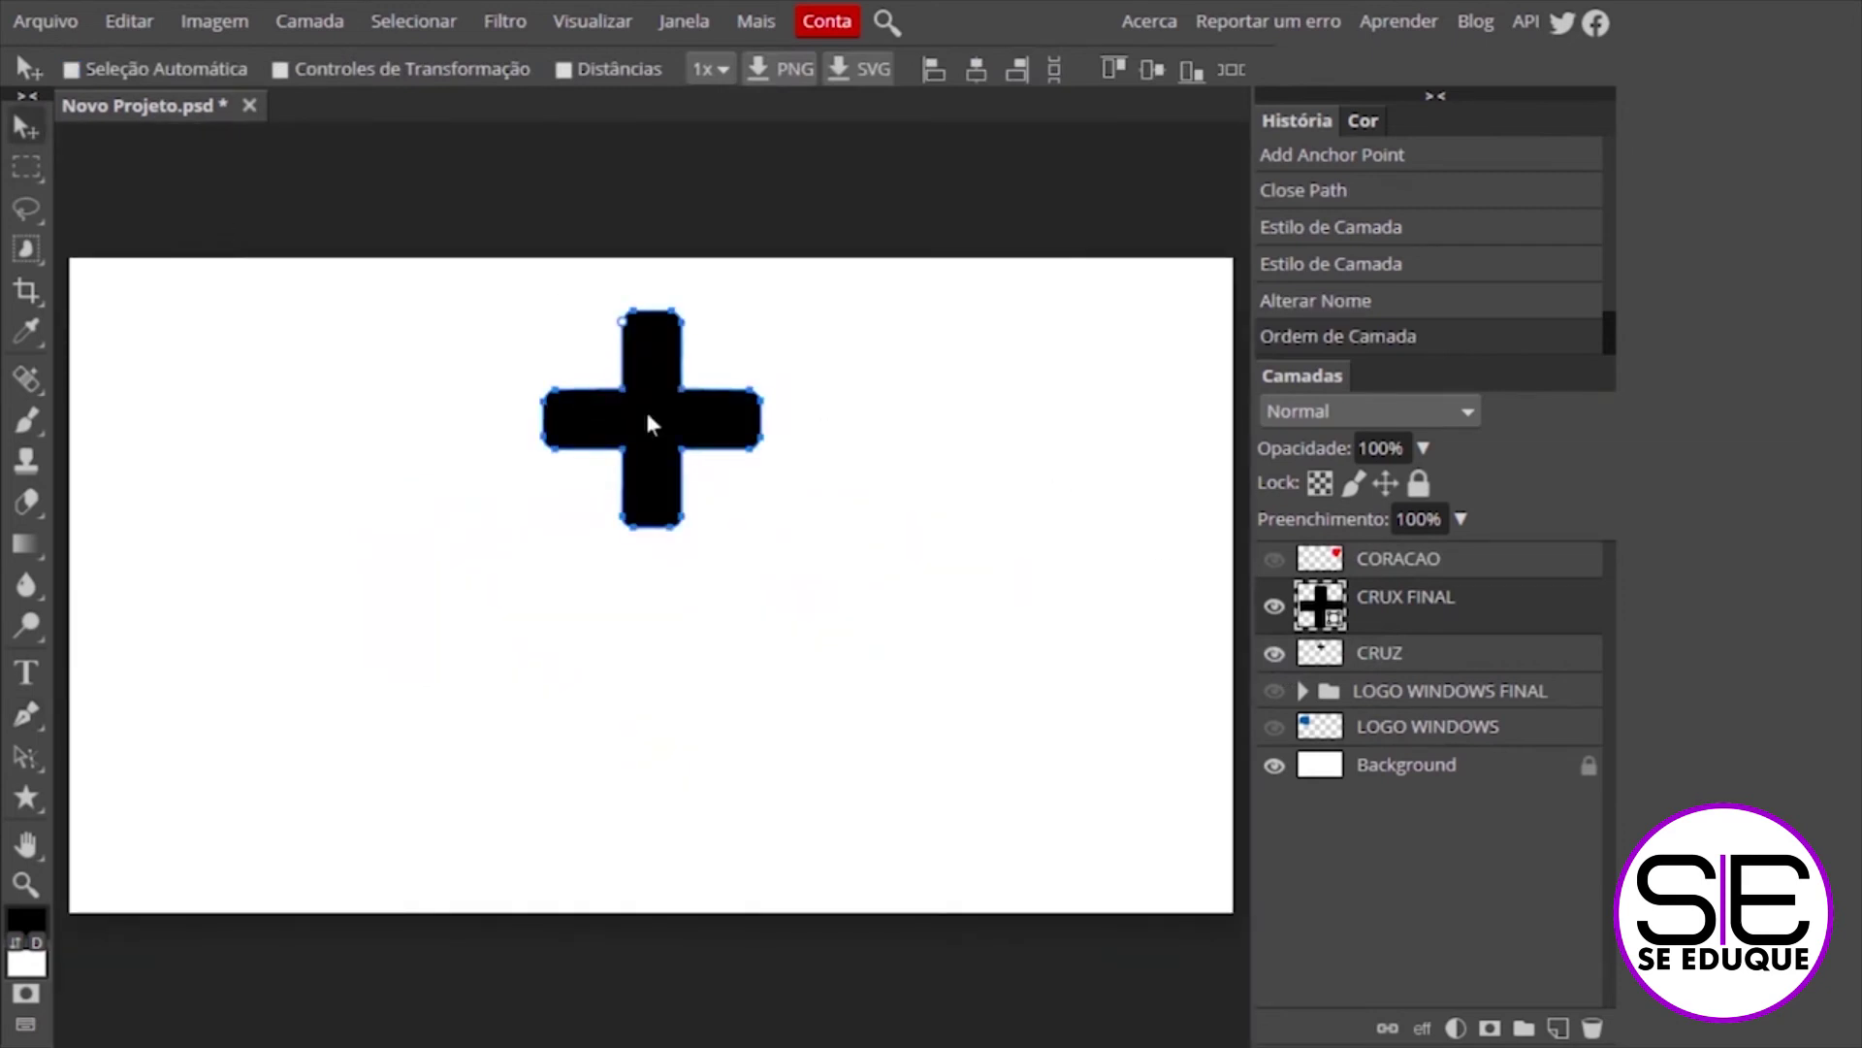
# Move CRUX FINAL lower and align the traced Windows logo directly under the original
pyautogui.moveTo(652, 408); pyautogui.dragTo(656, 695)
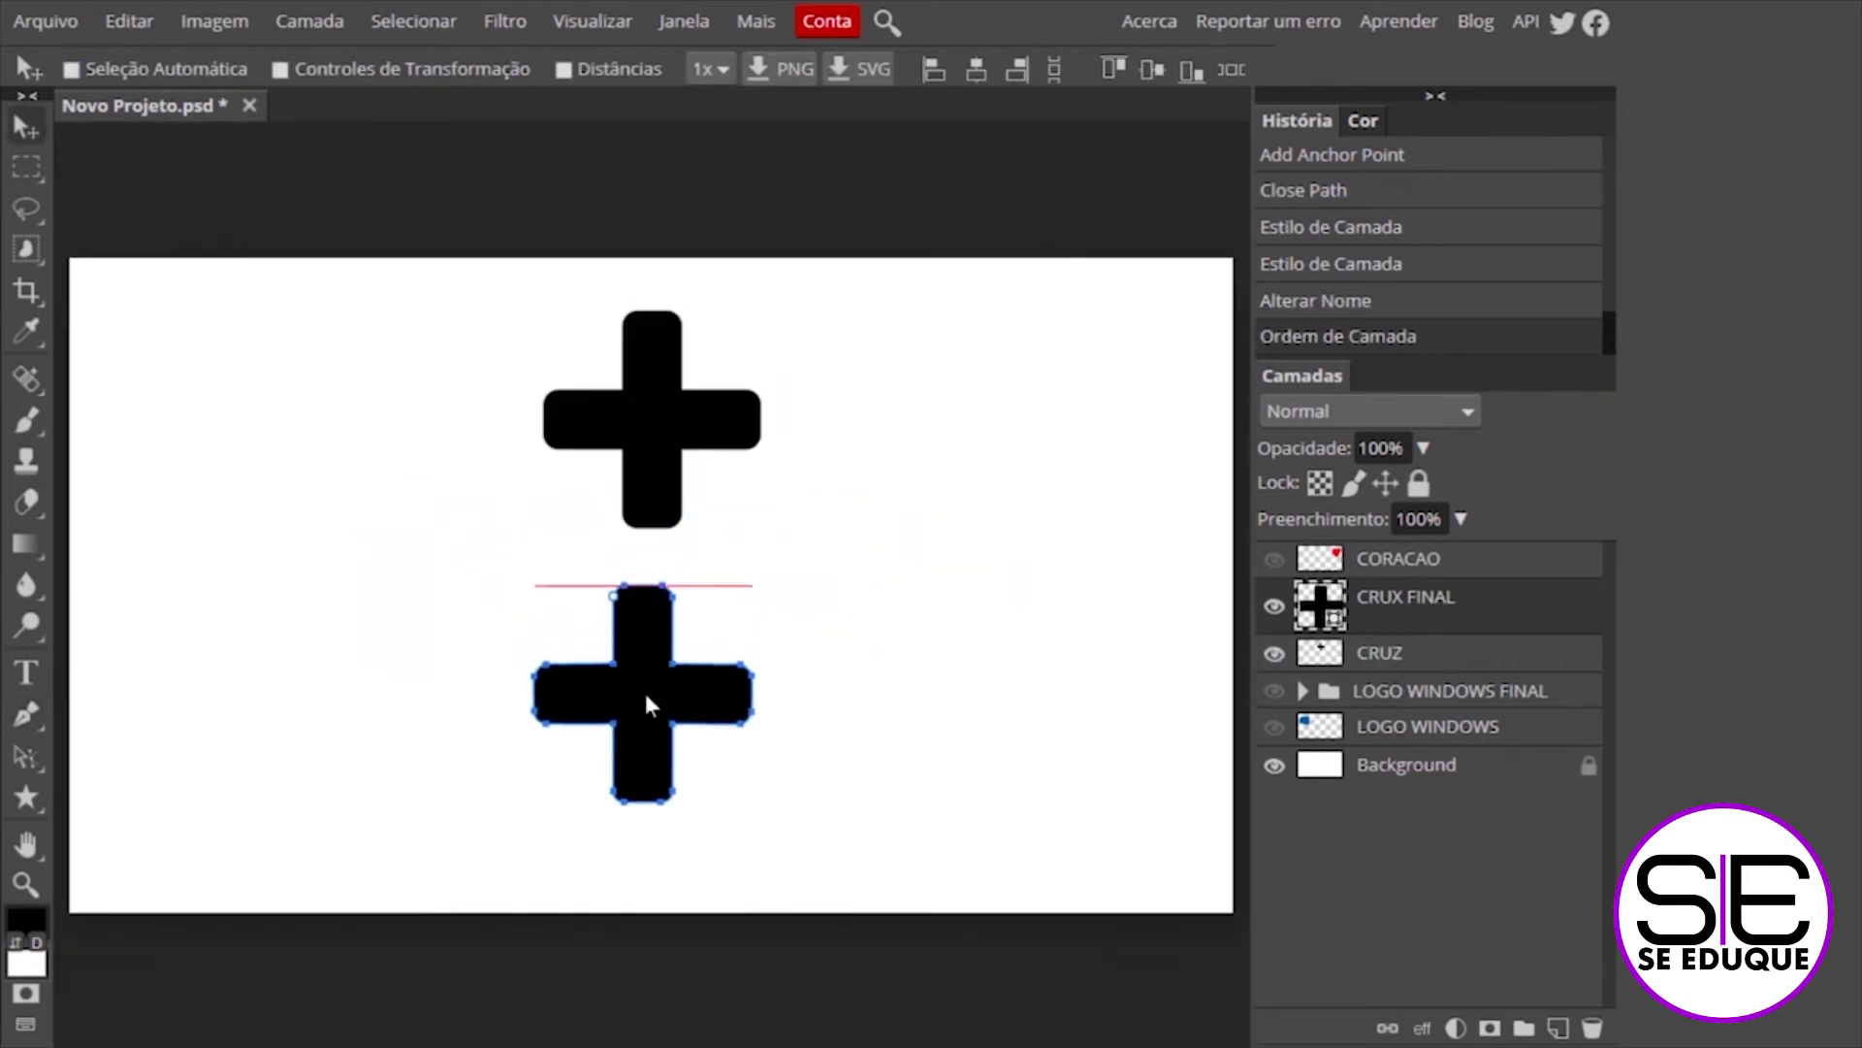
pyautogui.click(1274, 726)
pyautogui.click(1274, 691)
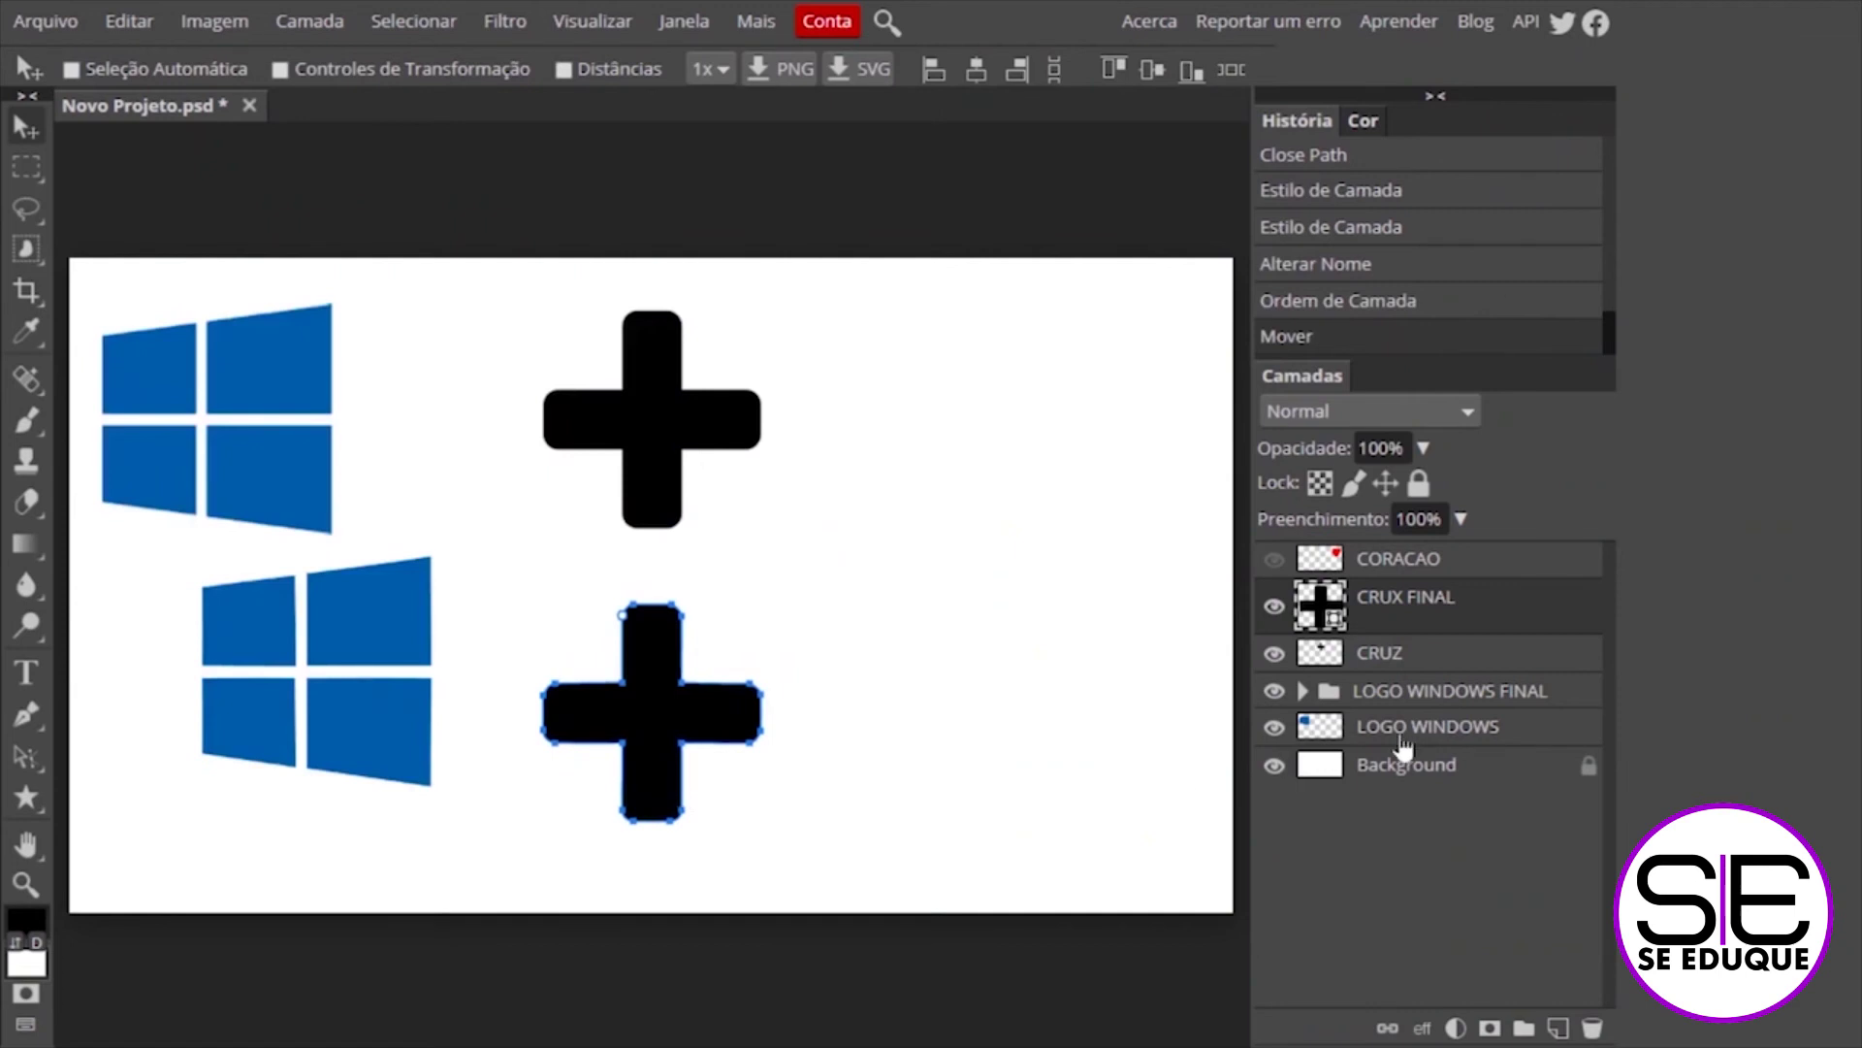
pyautogui.click(1402, 693)
pyautogui.moveTo(381, 632); pyautogui.dragTo(283, 666)
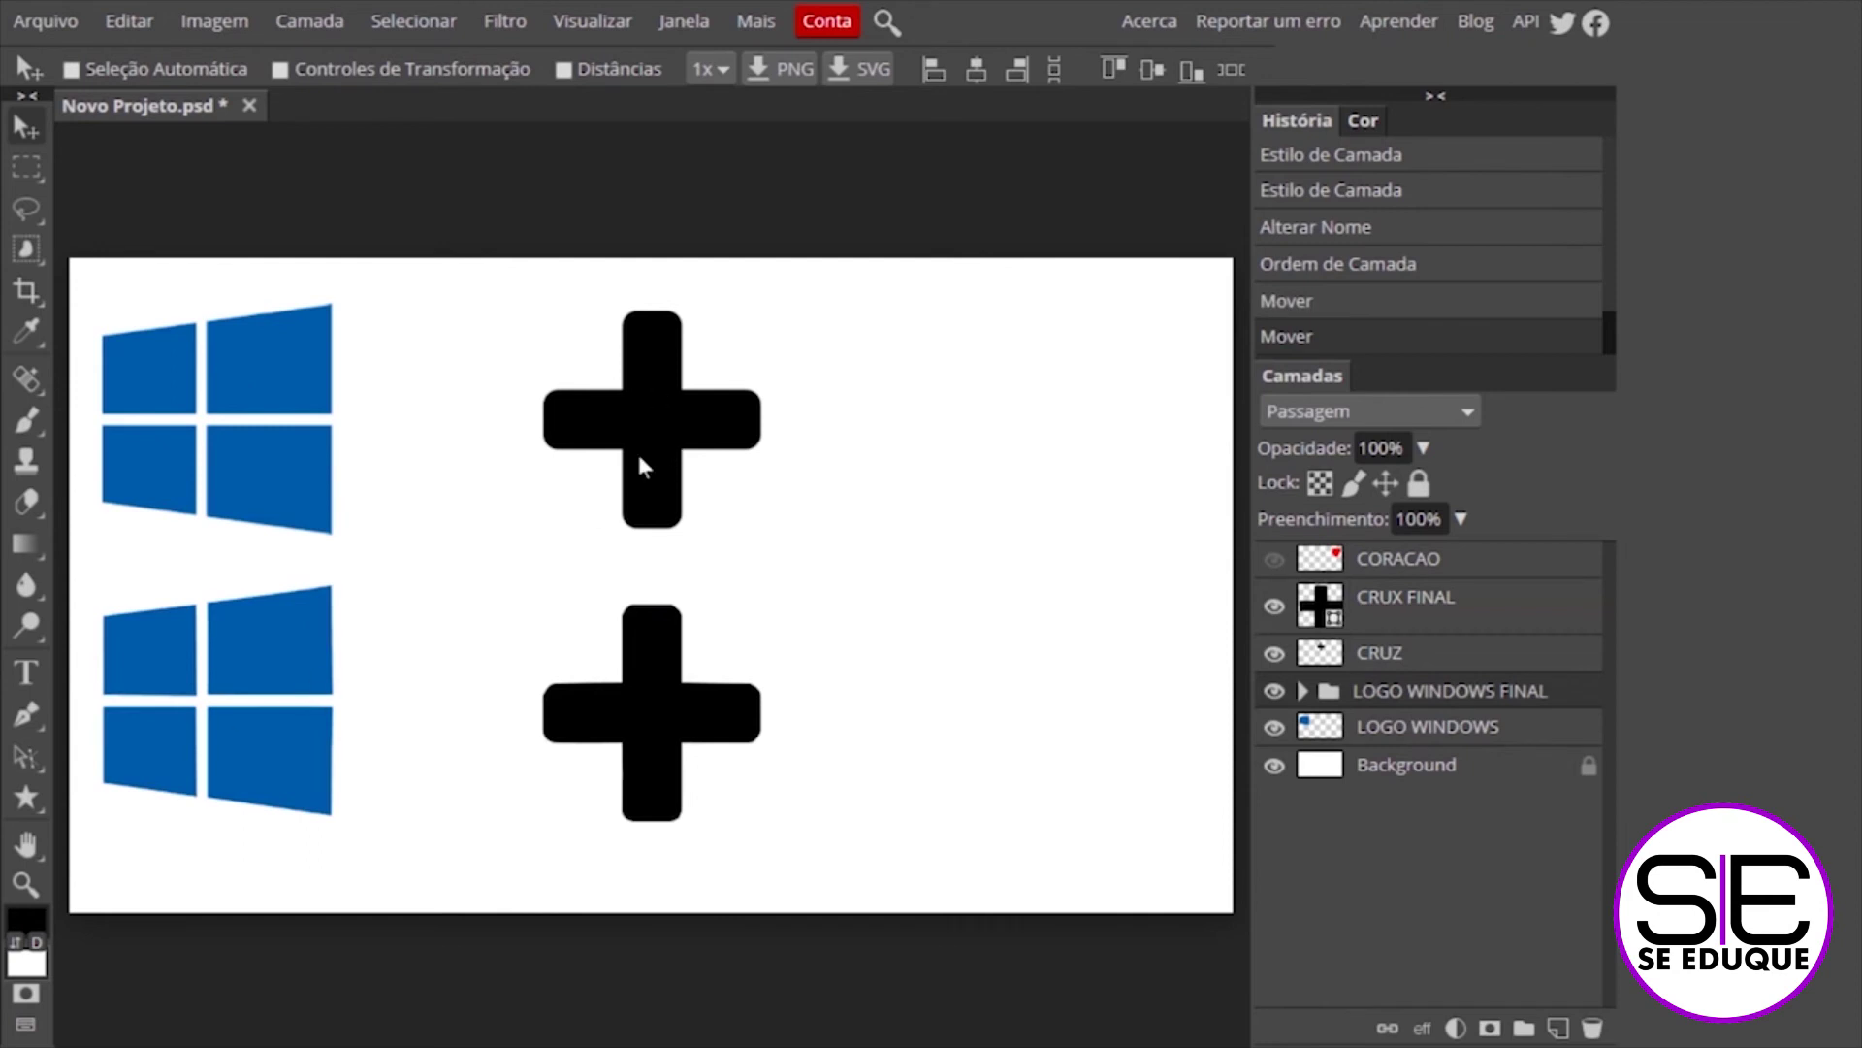
pyautogui.press('p')
pyautogui.click(150, 493)
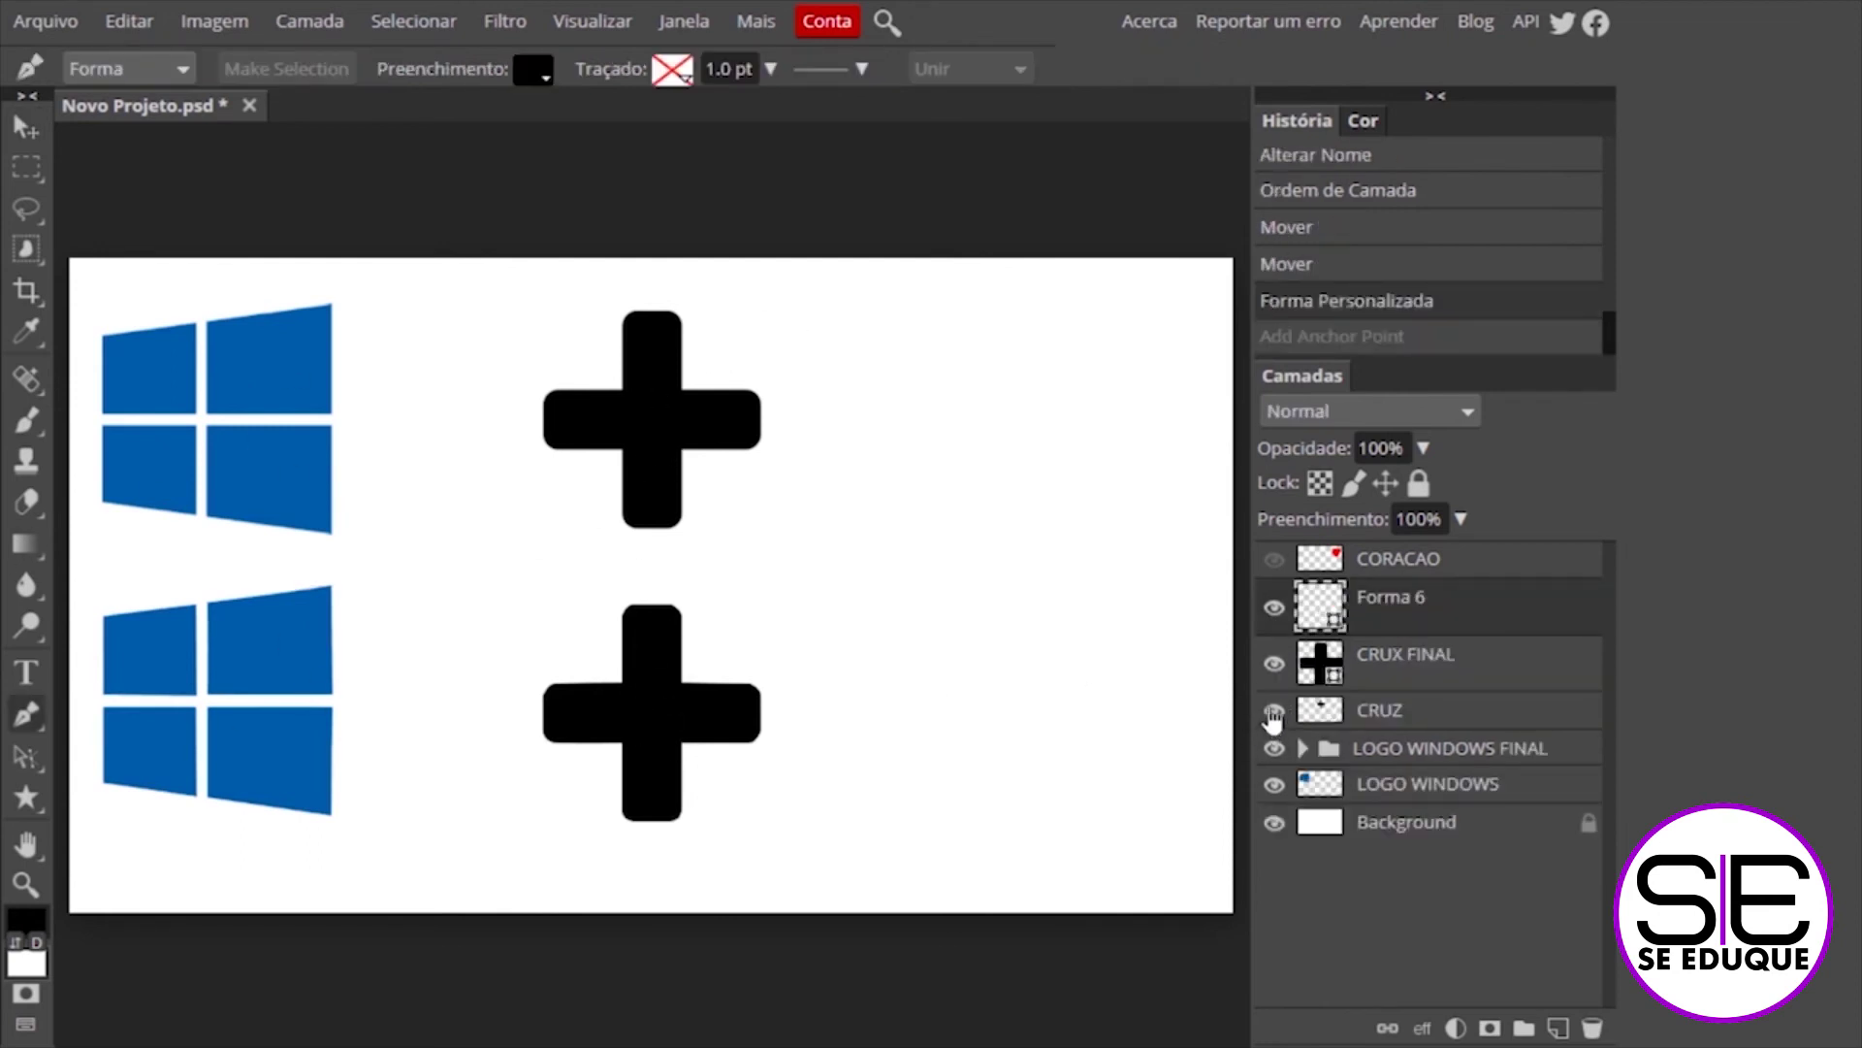
# Hide both crosses and the Windows logos, delete empty Forma 6, and show the CORACAO heart
pyautogui.click(1274, 711)
pyautogui.click(1274, 663)
pyautogui.press('Delete')
pyautogui.click(1274, 726)
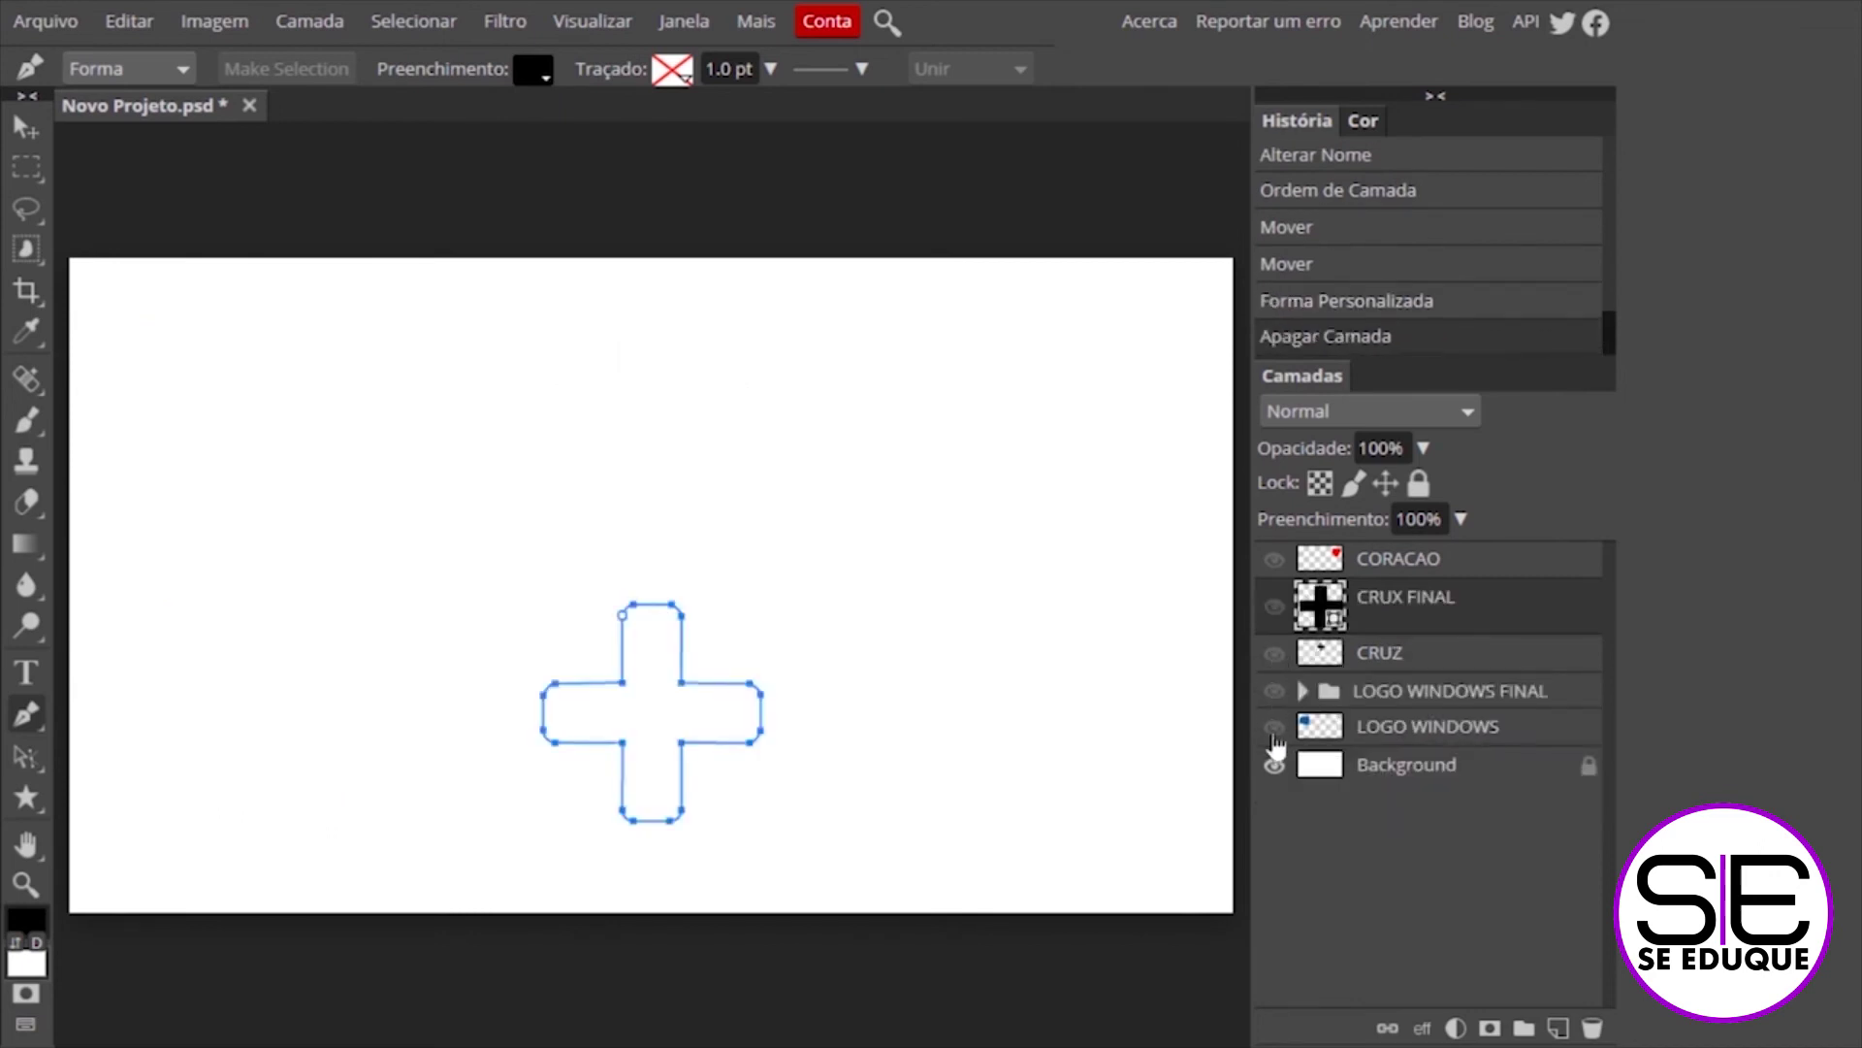
pyautogui.click(1274, 560)
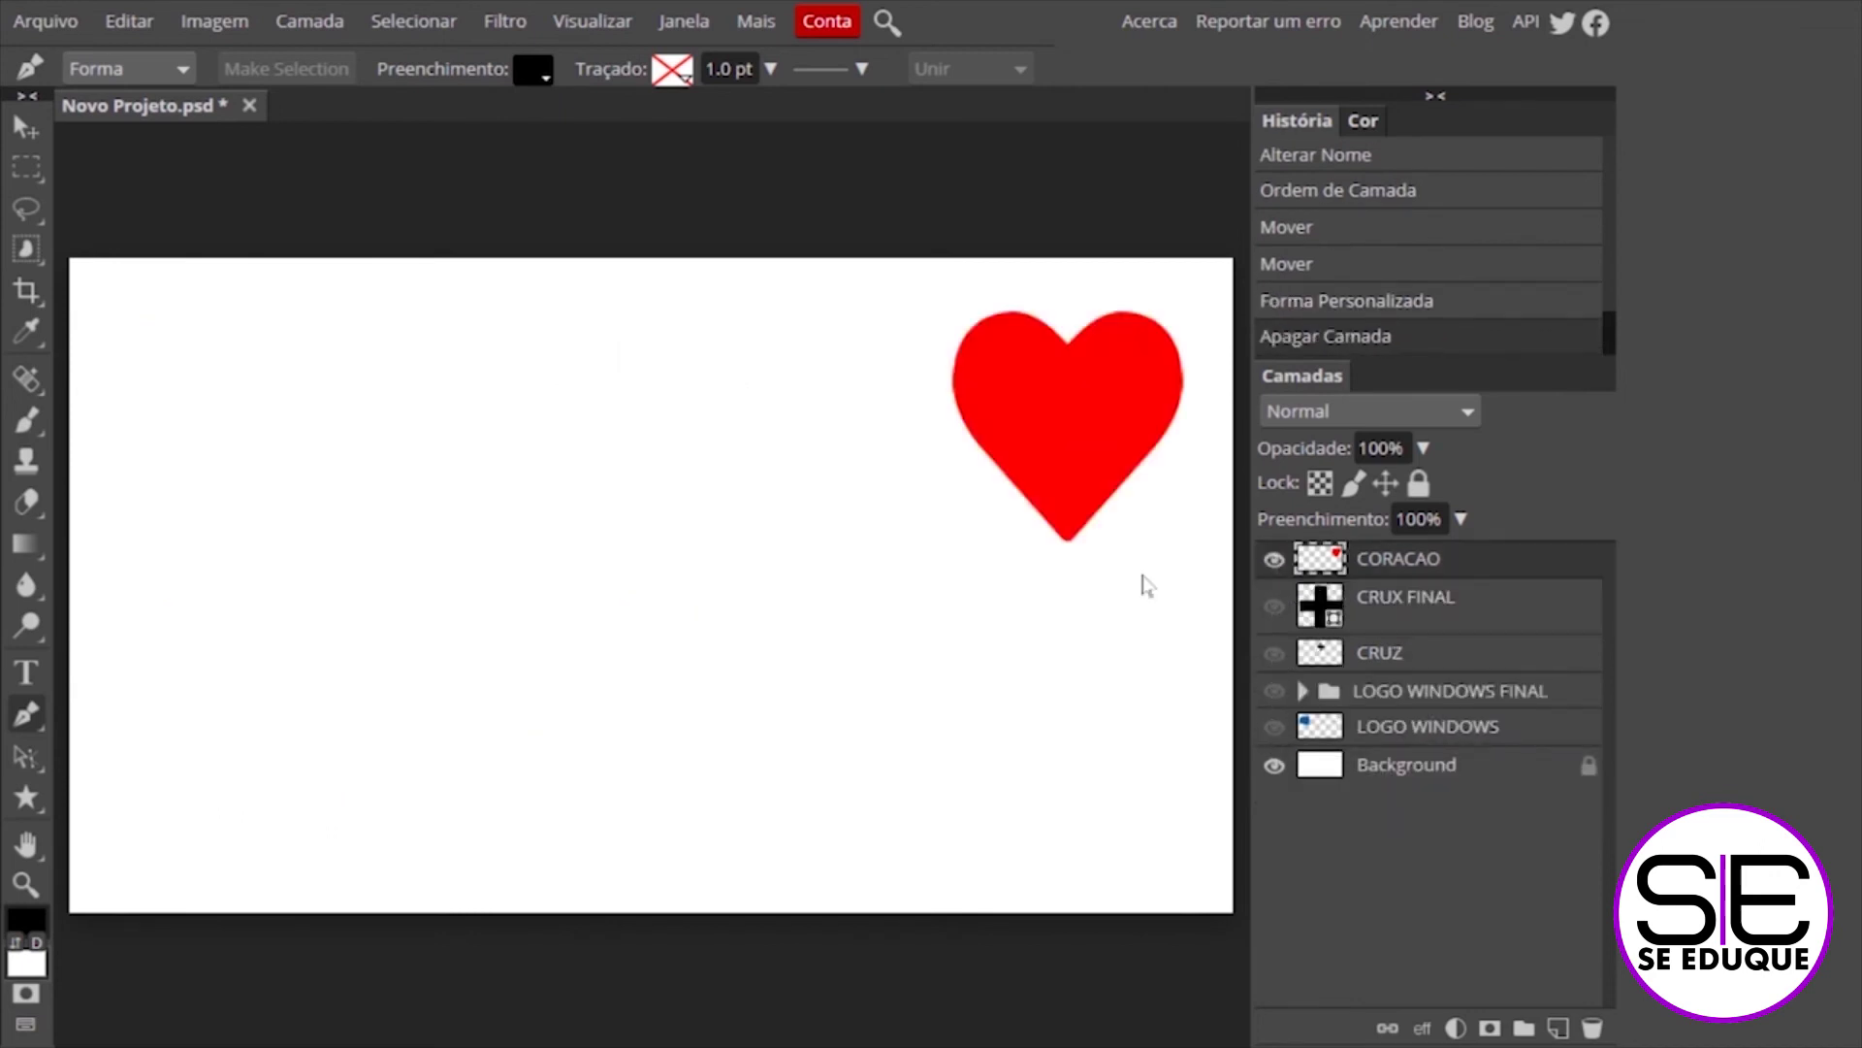
pyautogui.scroll(3, 1147, 585)
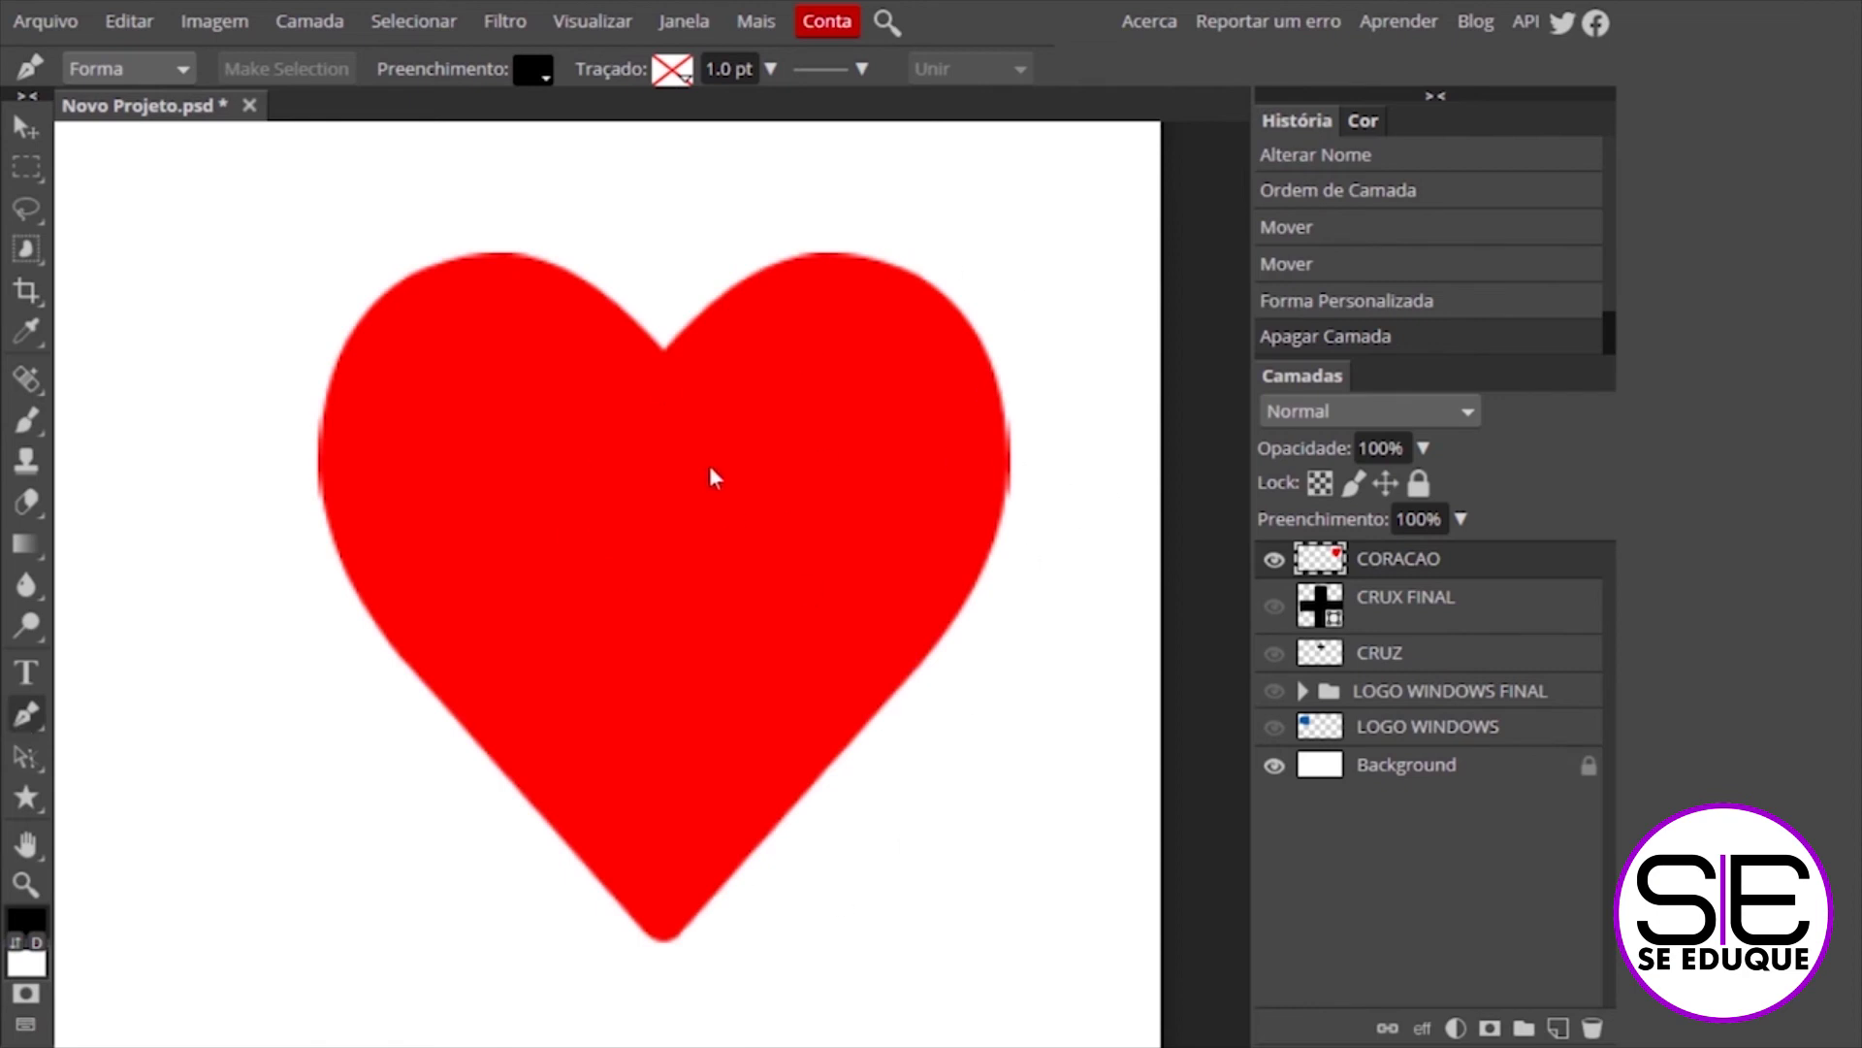
# Set Preenchimento to none and Traçado to solid black, then enlarge the heart in view
pyautogui.click(549, 83)
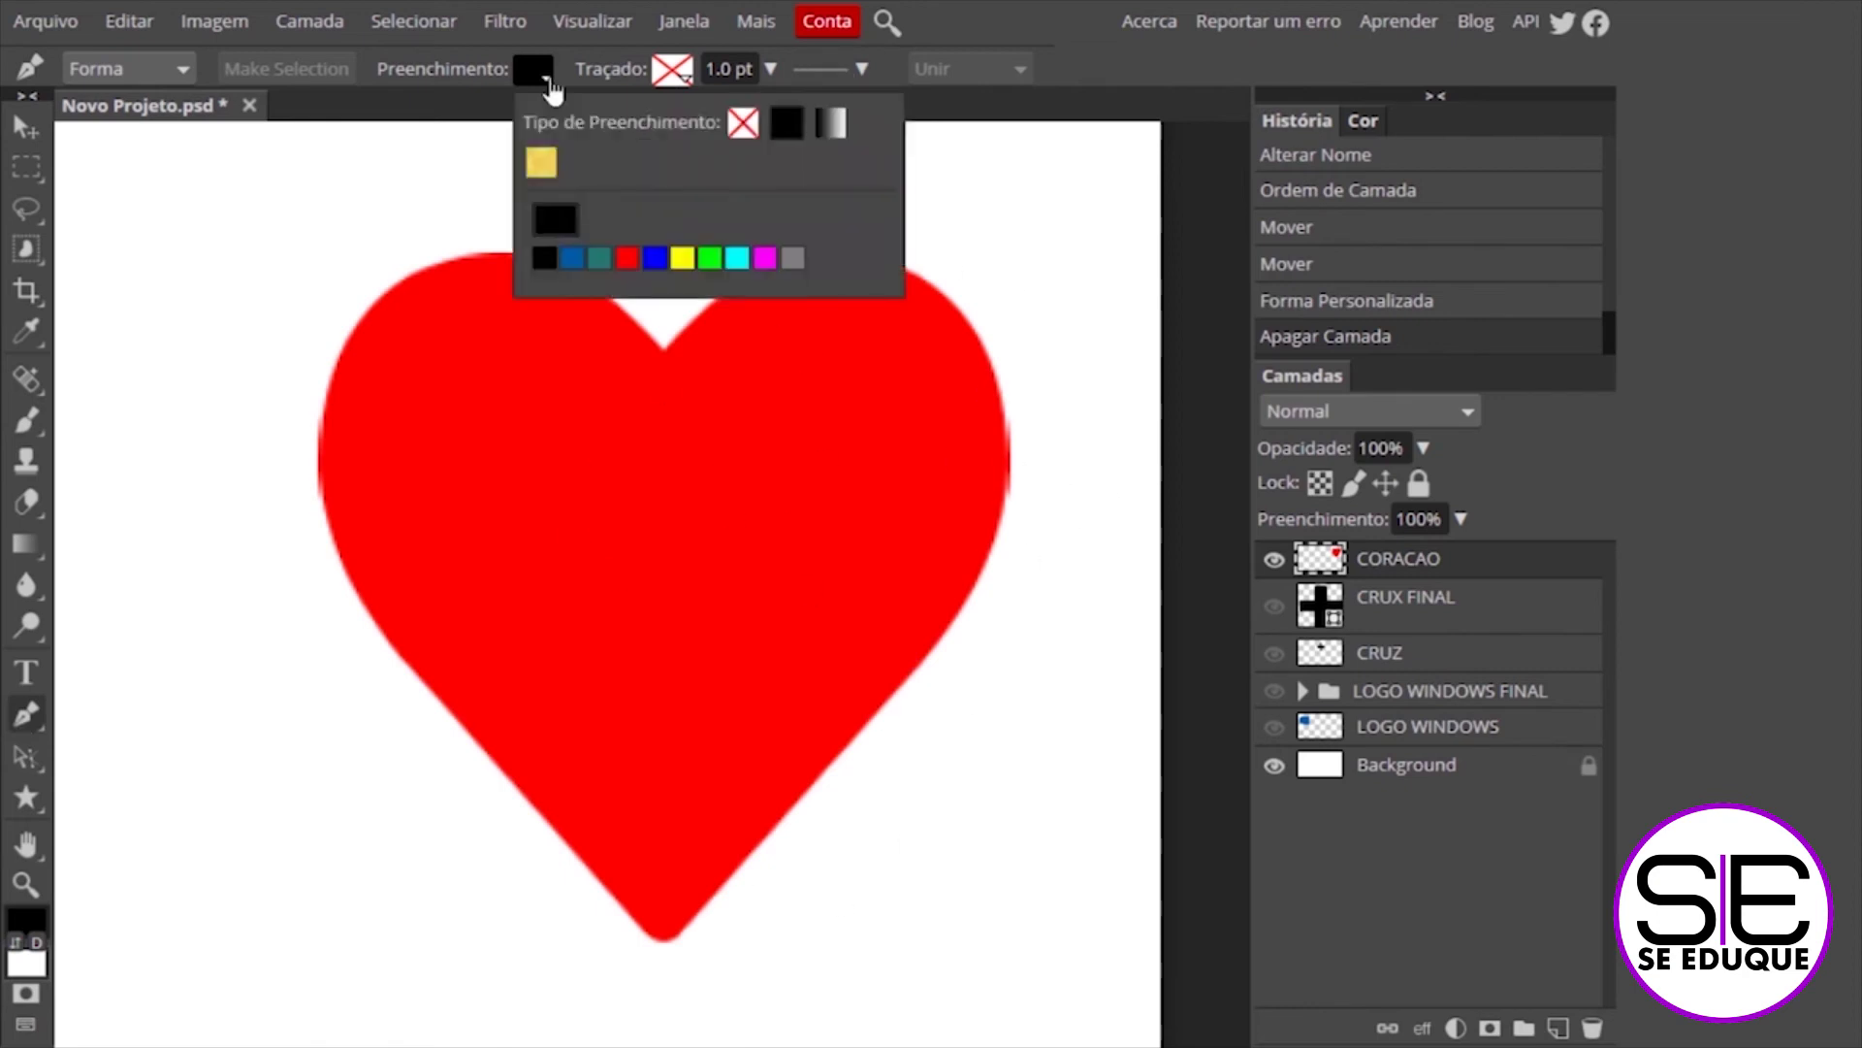
pyautogui.click(744, 125)
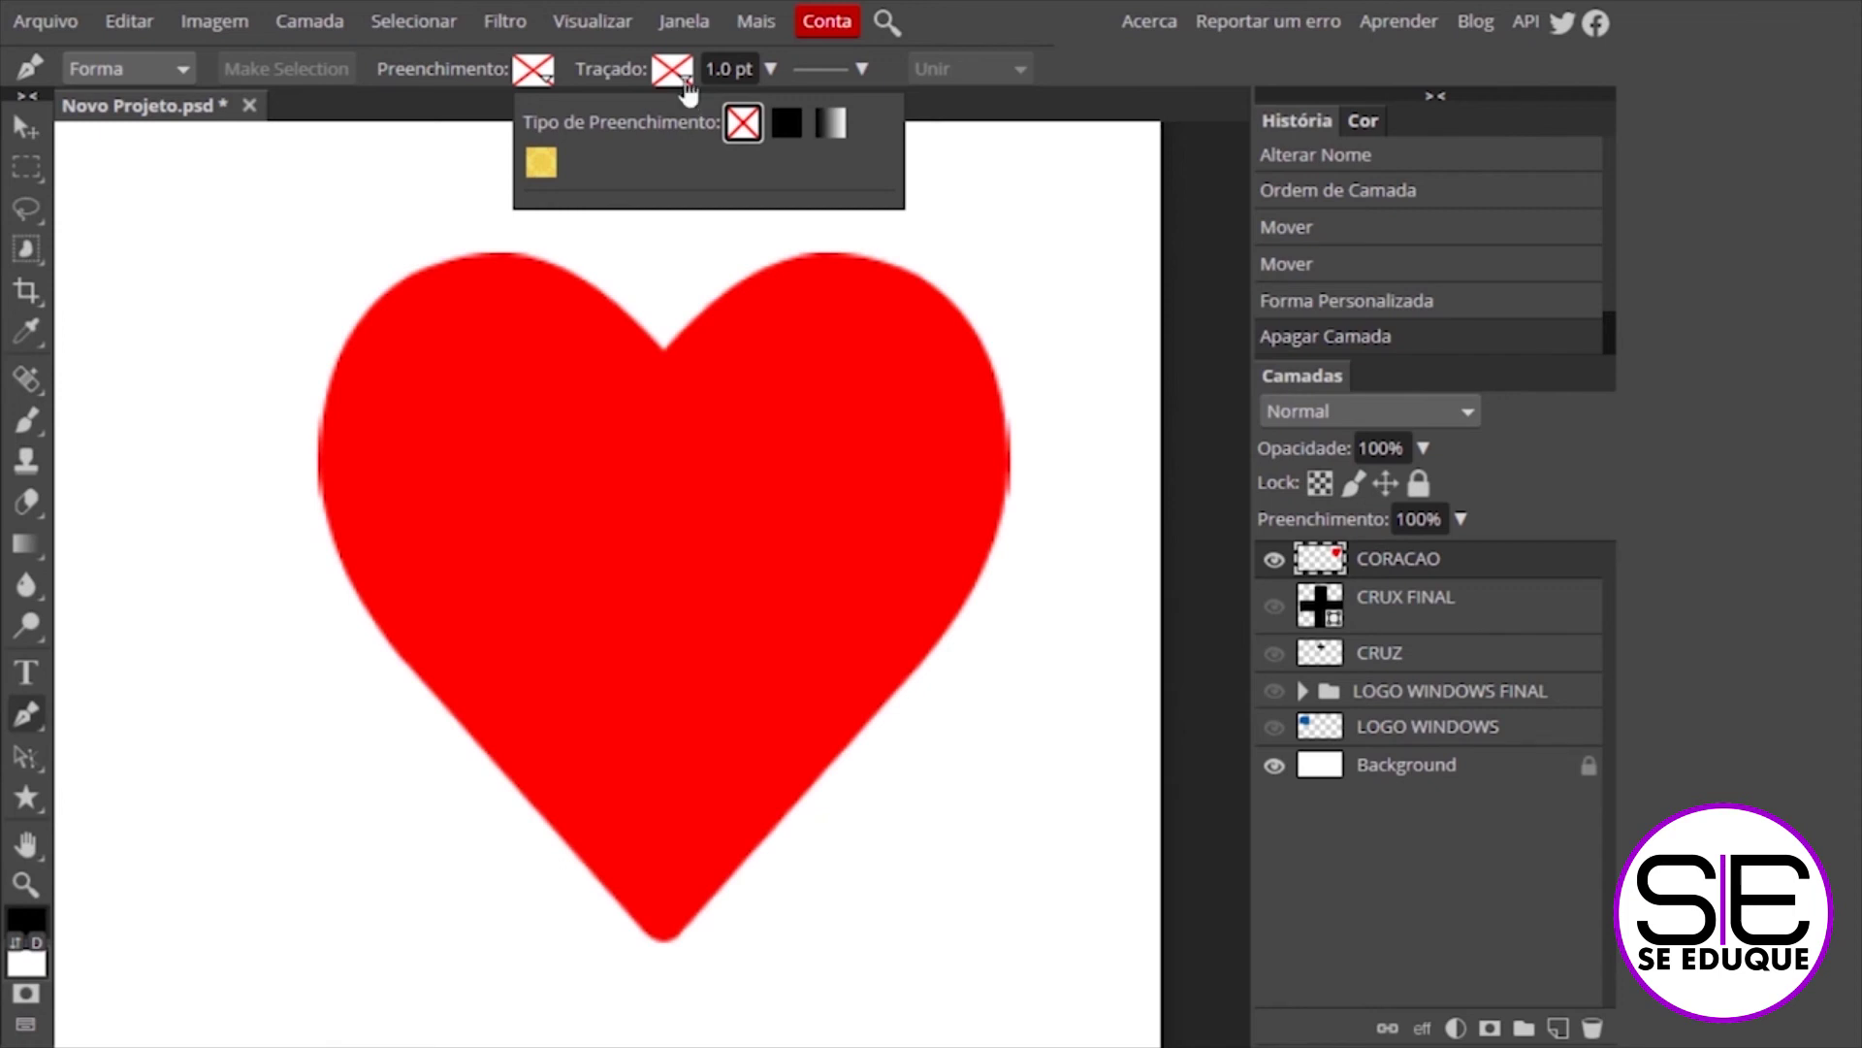
pyautogui.click(691, 86)
pyautogui.click(923, 126)
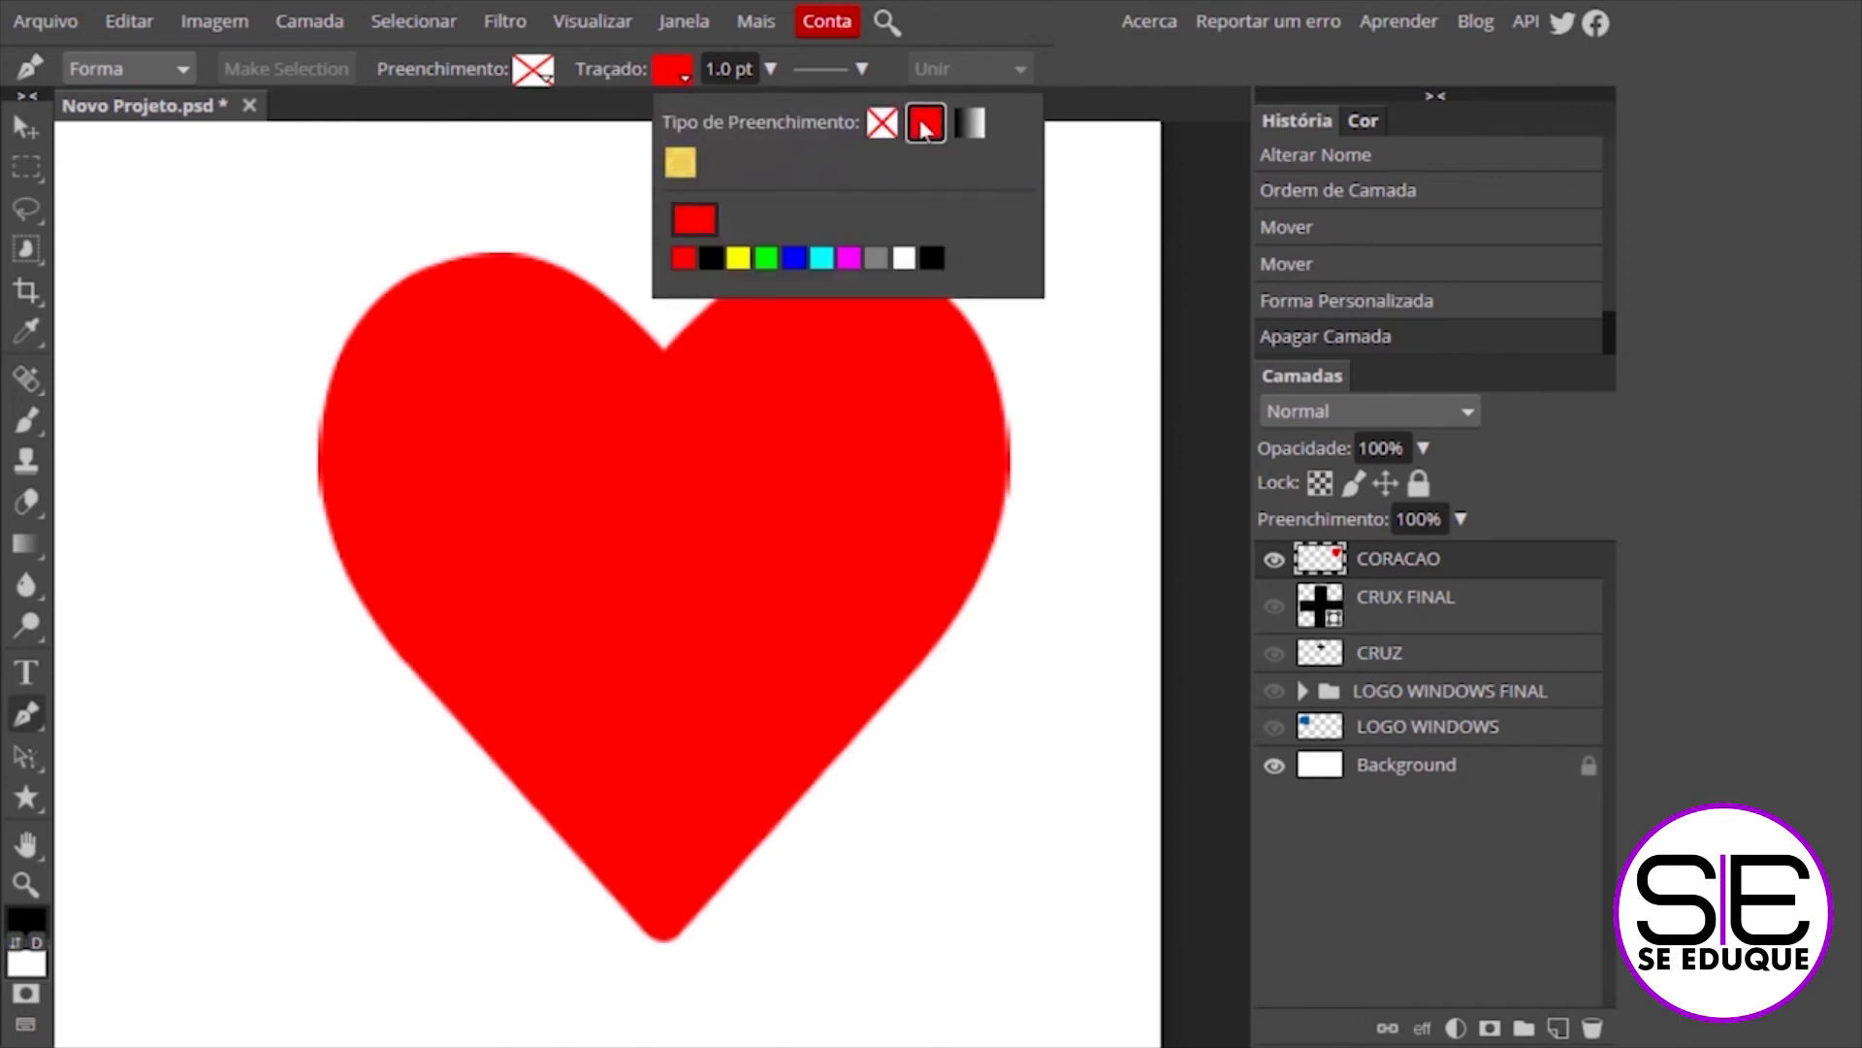
pyautogui.click(711, 257)
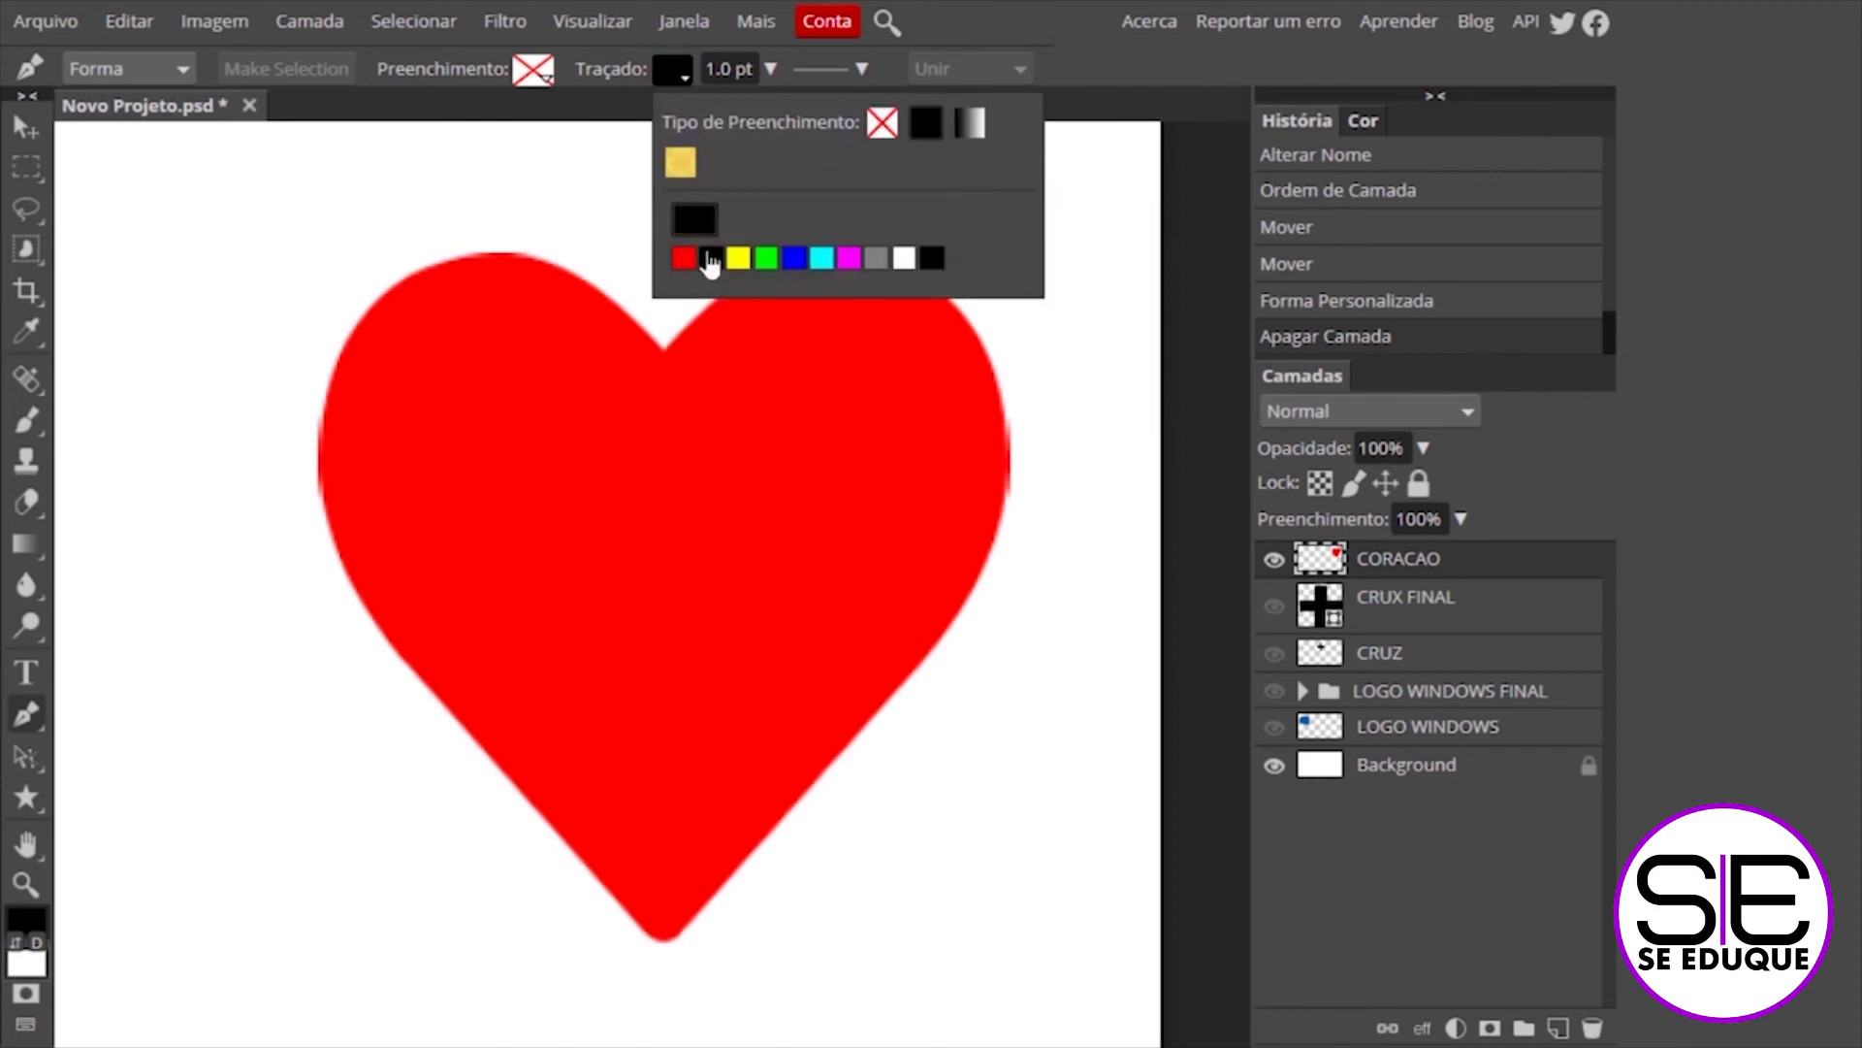
pyautogui.click(973, 17)
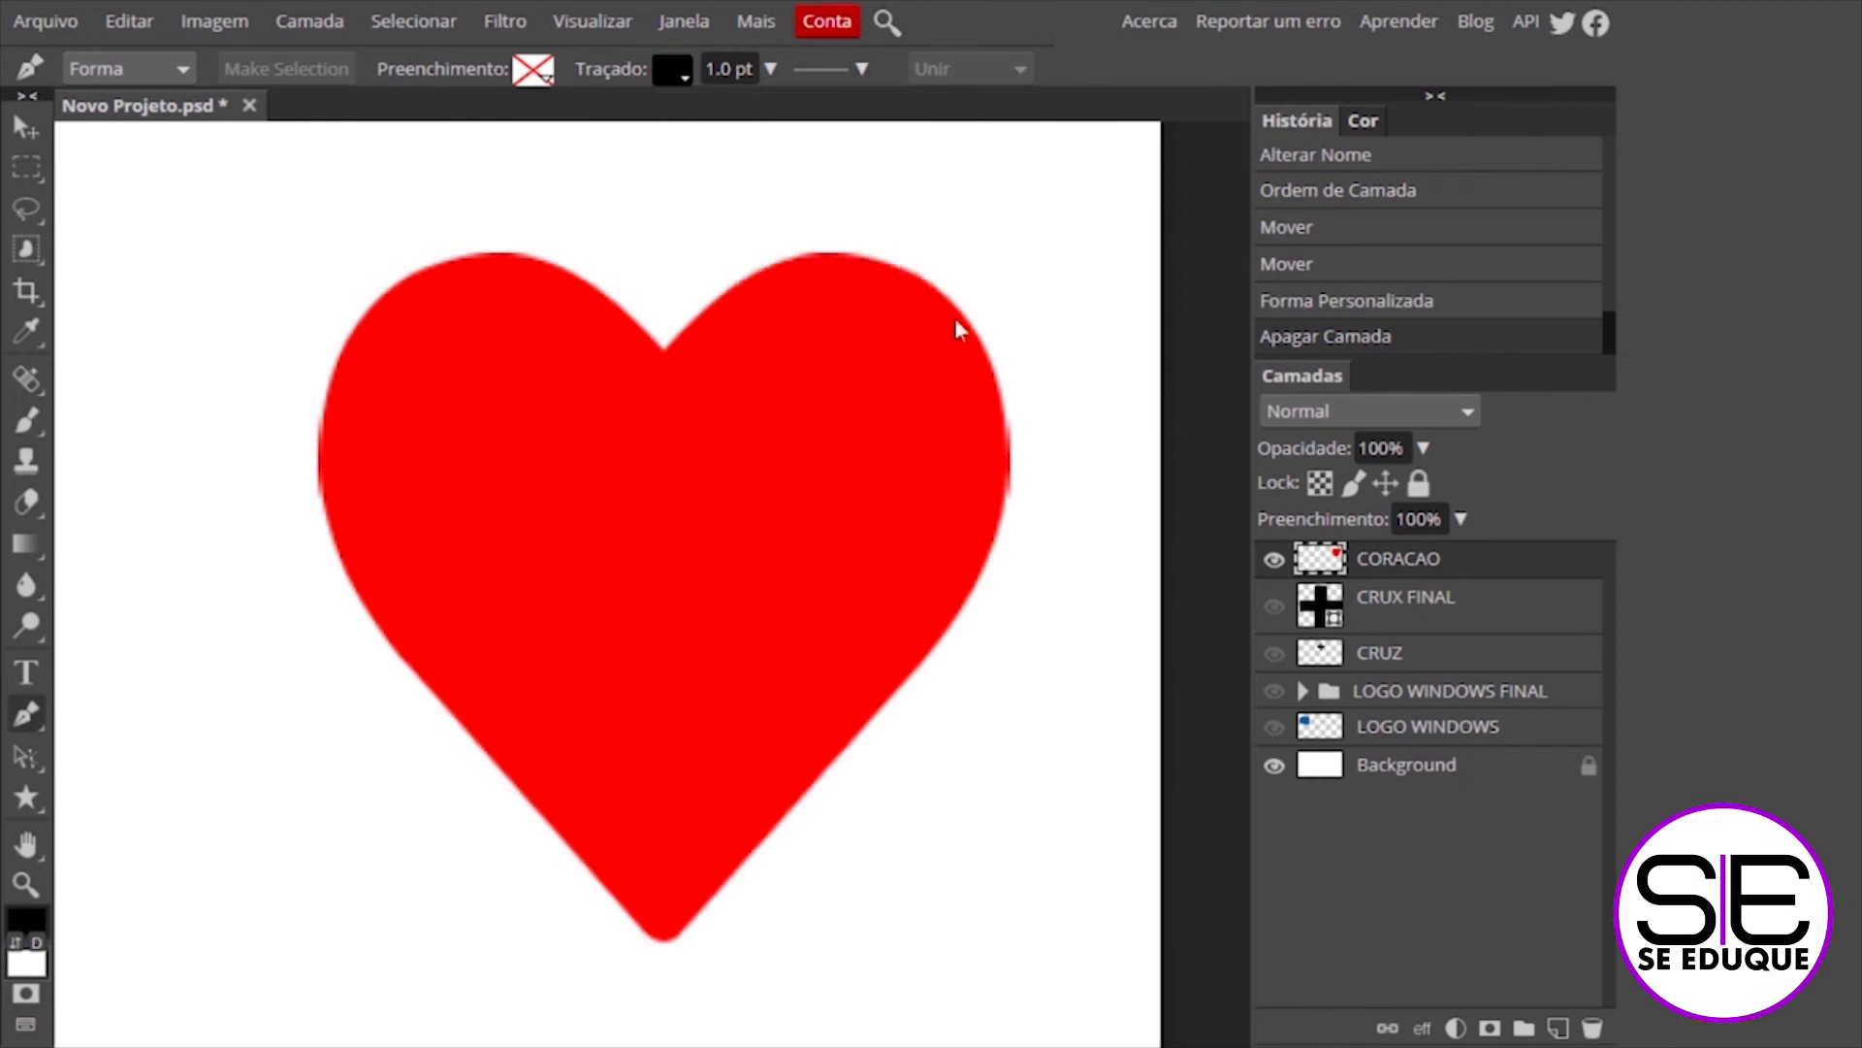
pyautogui.hotkey('ctrl', '+')
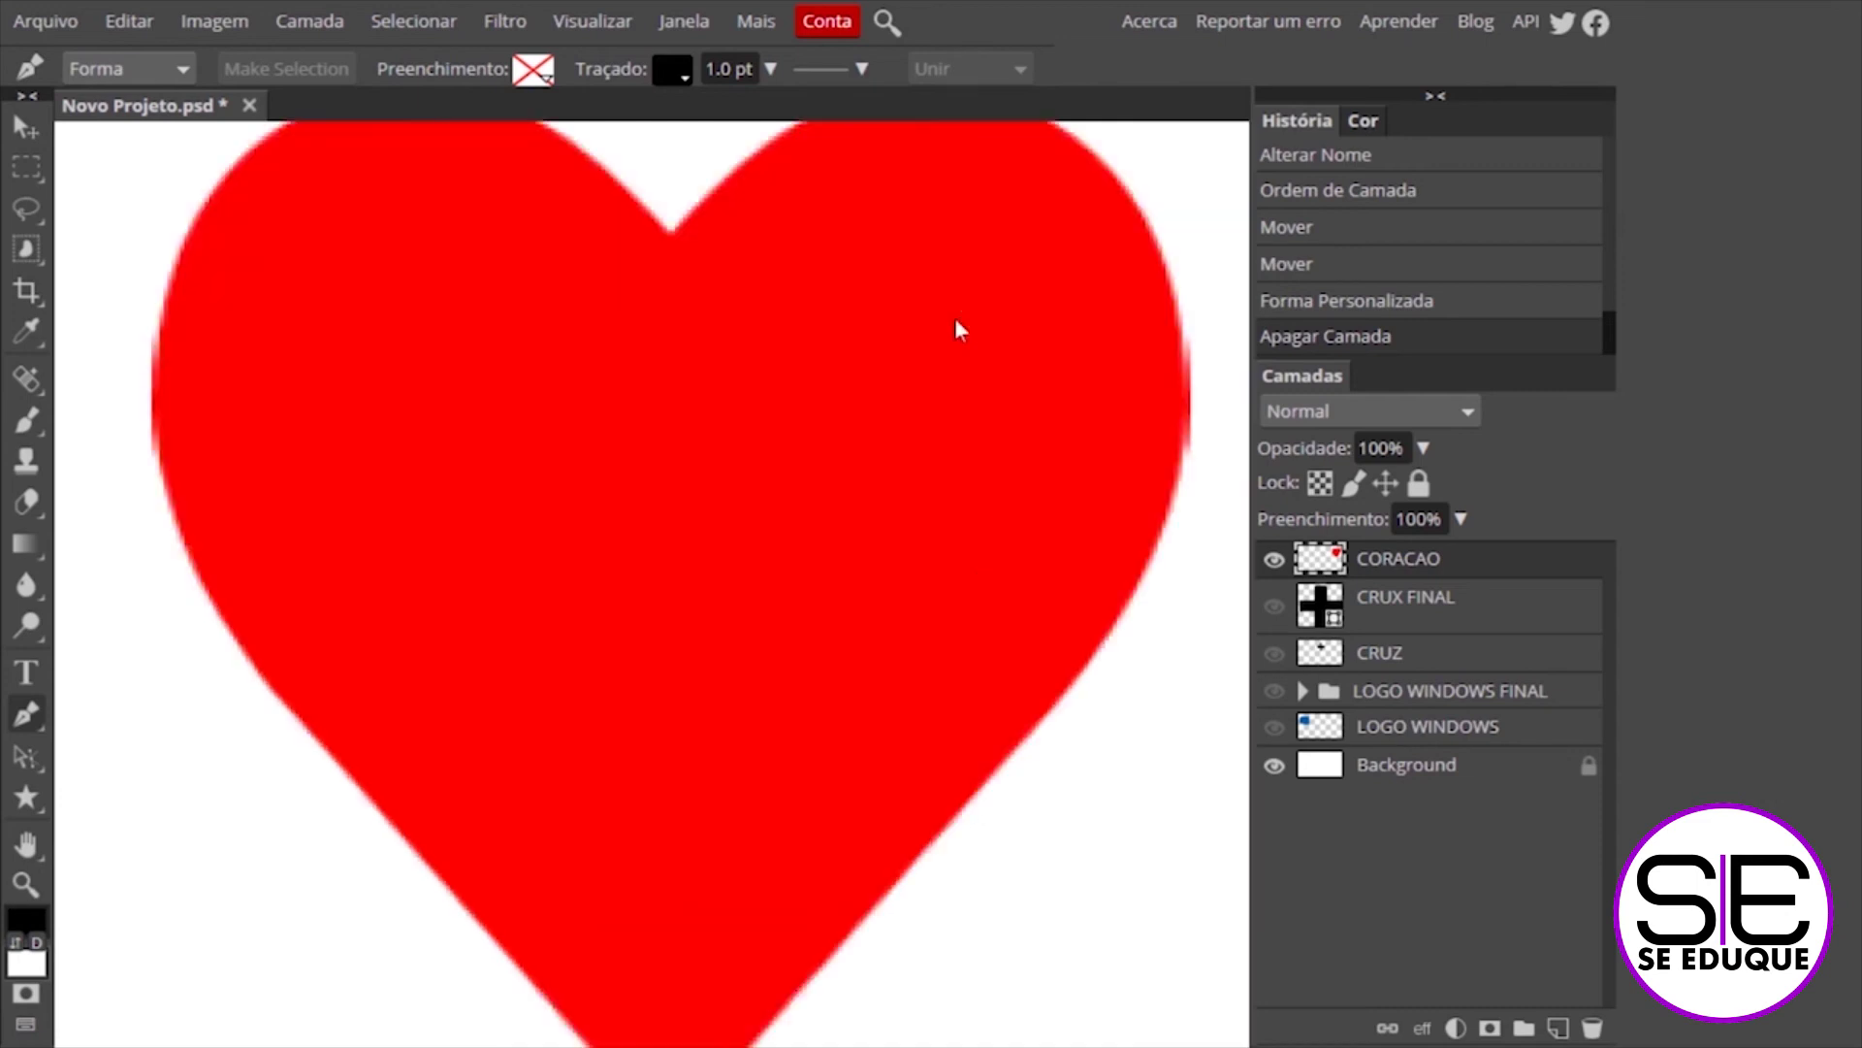
pyautogui.moveTo(970, 303); pyautogui.dragTo(840, 391)
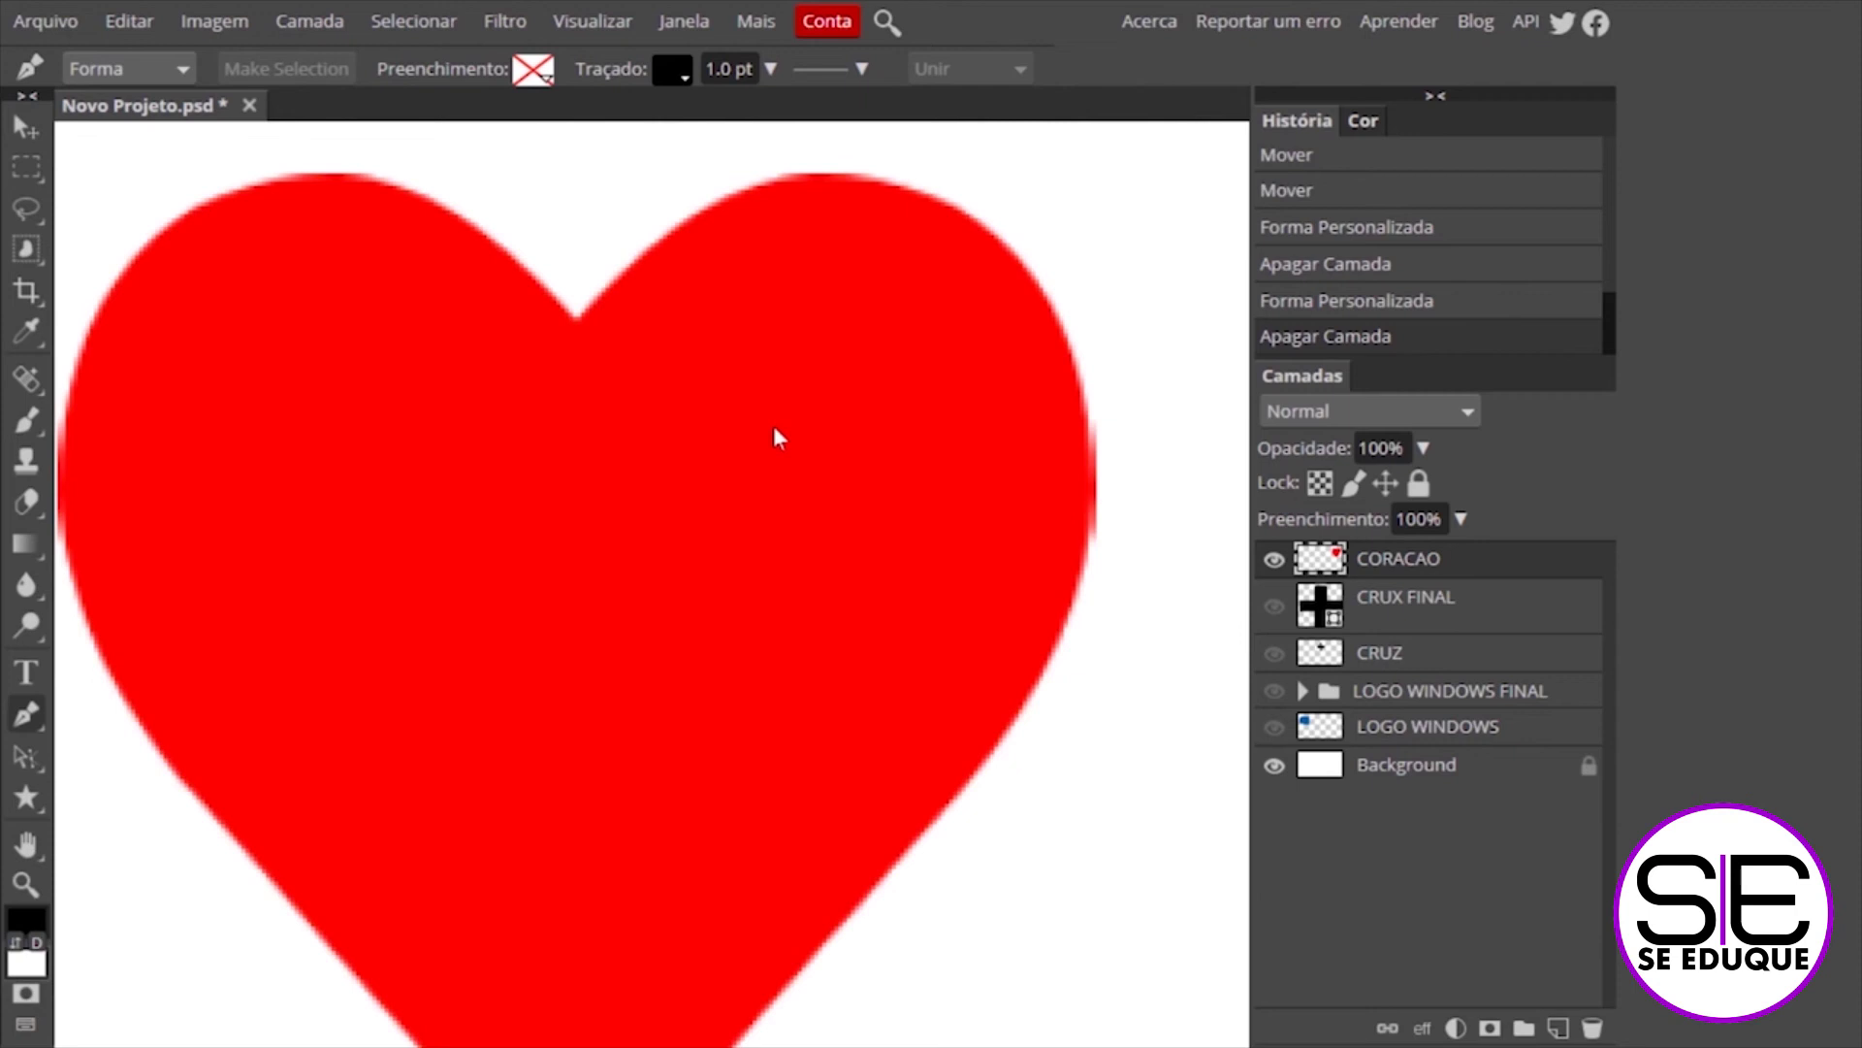
# Start a pen path at the heart's top notch, curving around the right lobe and down its side
pyautogui.click(578, 316)
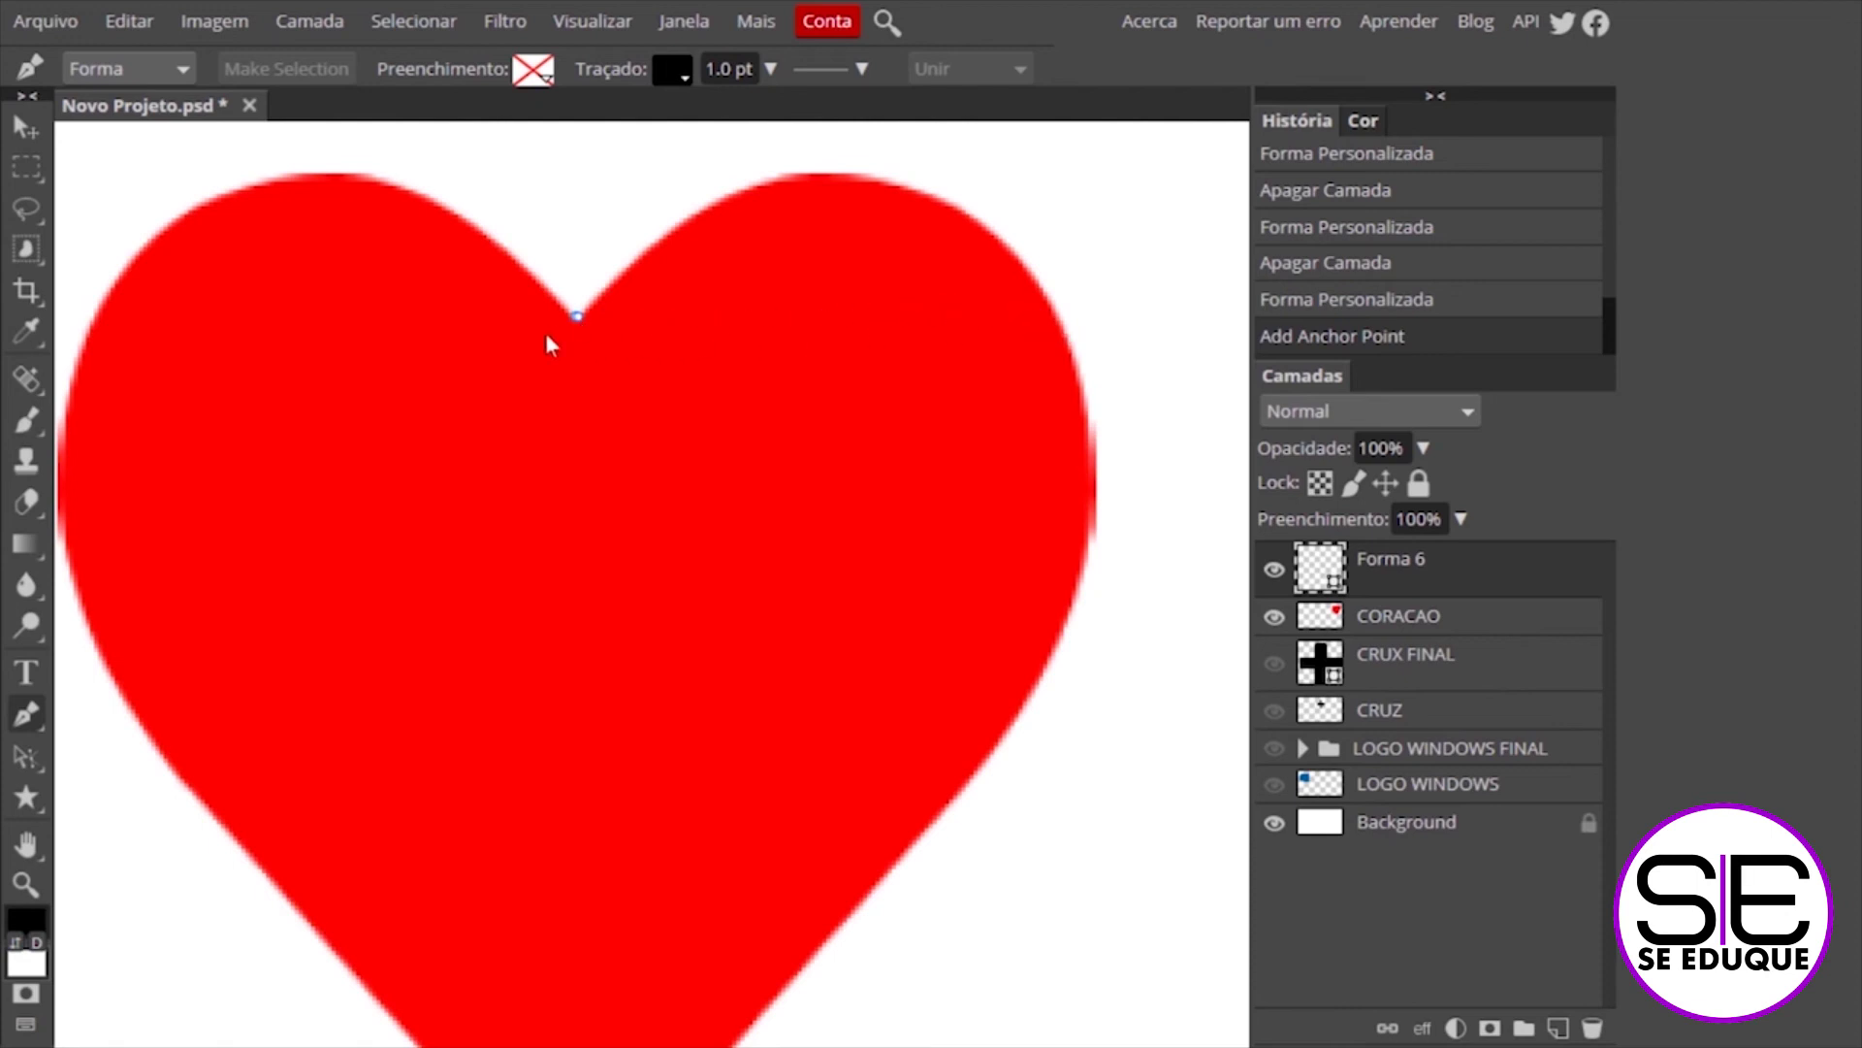
pyautogui.moveTo(1056, 312); pyautogui.dragTo(1212, 624)
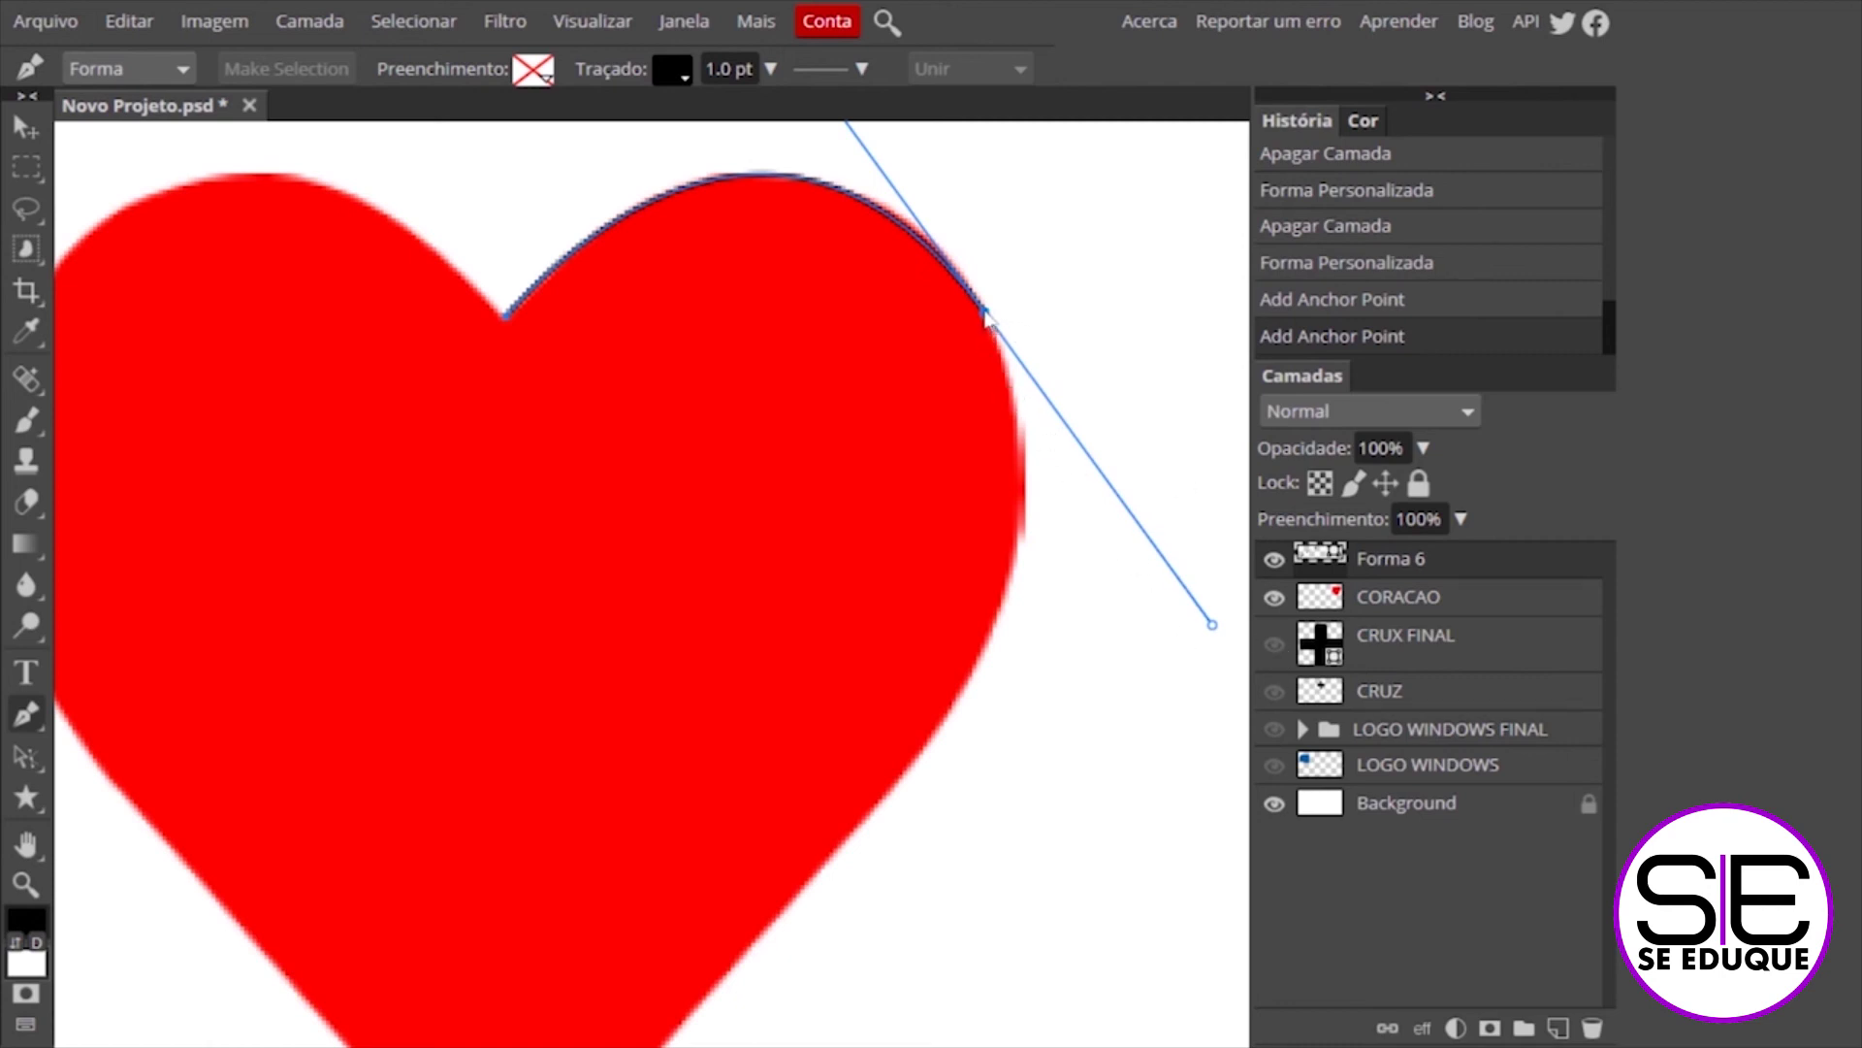
pyautogui.click(985, 311)
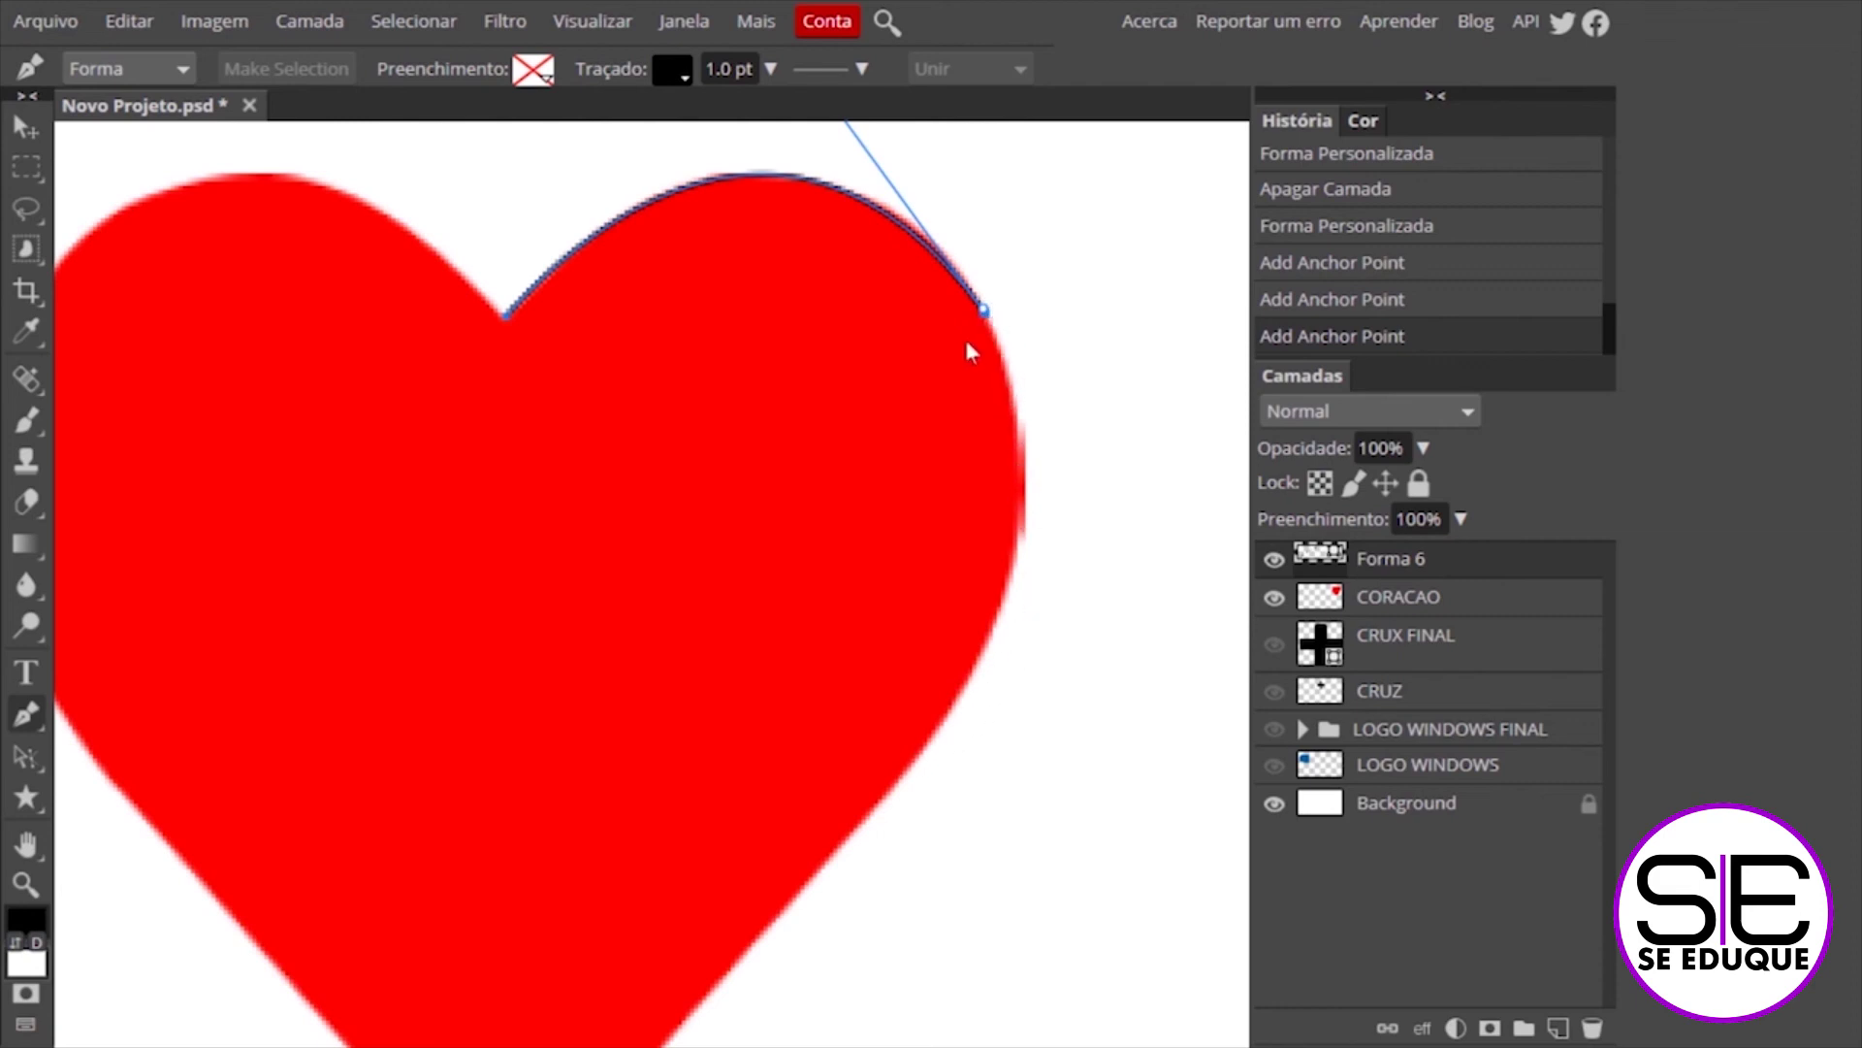
pyautogui.click(939, 718)
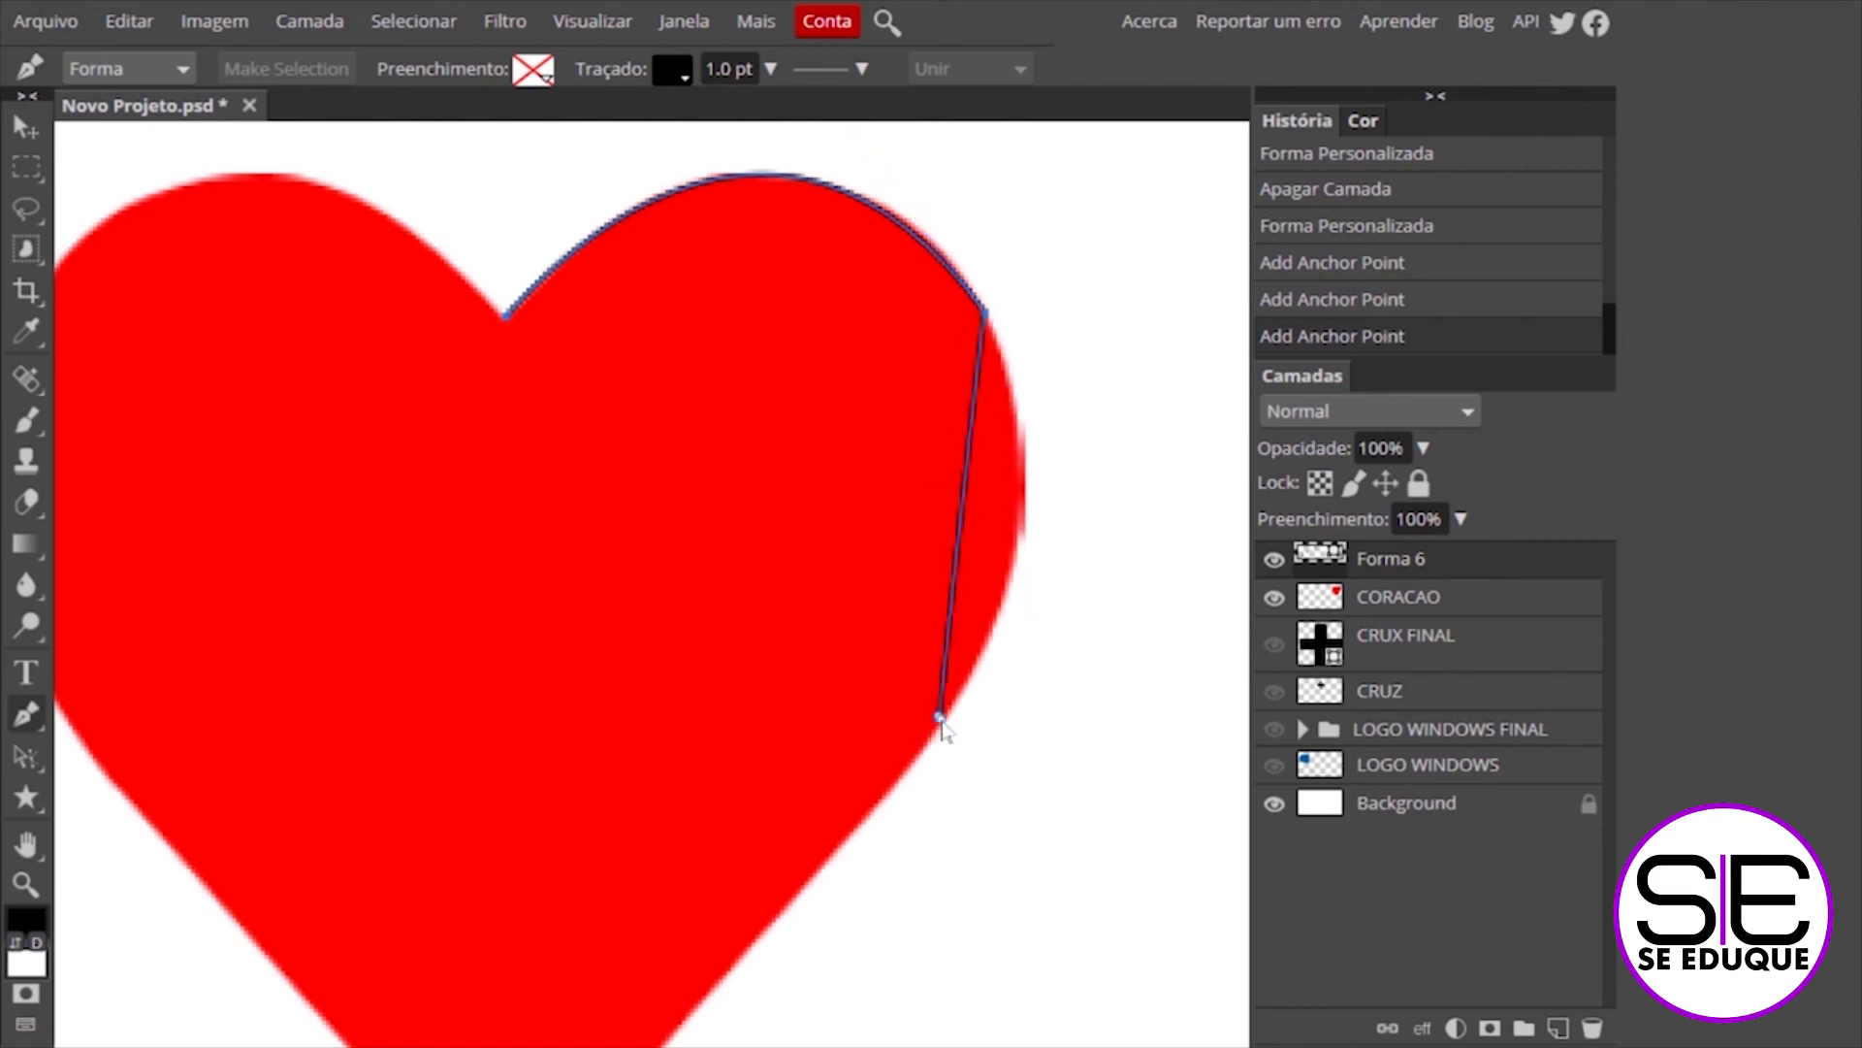
pyautogui.moveTo(940, 719); pyautogui.dragTo(781, 916)
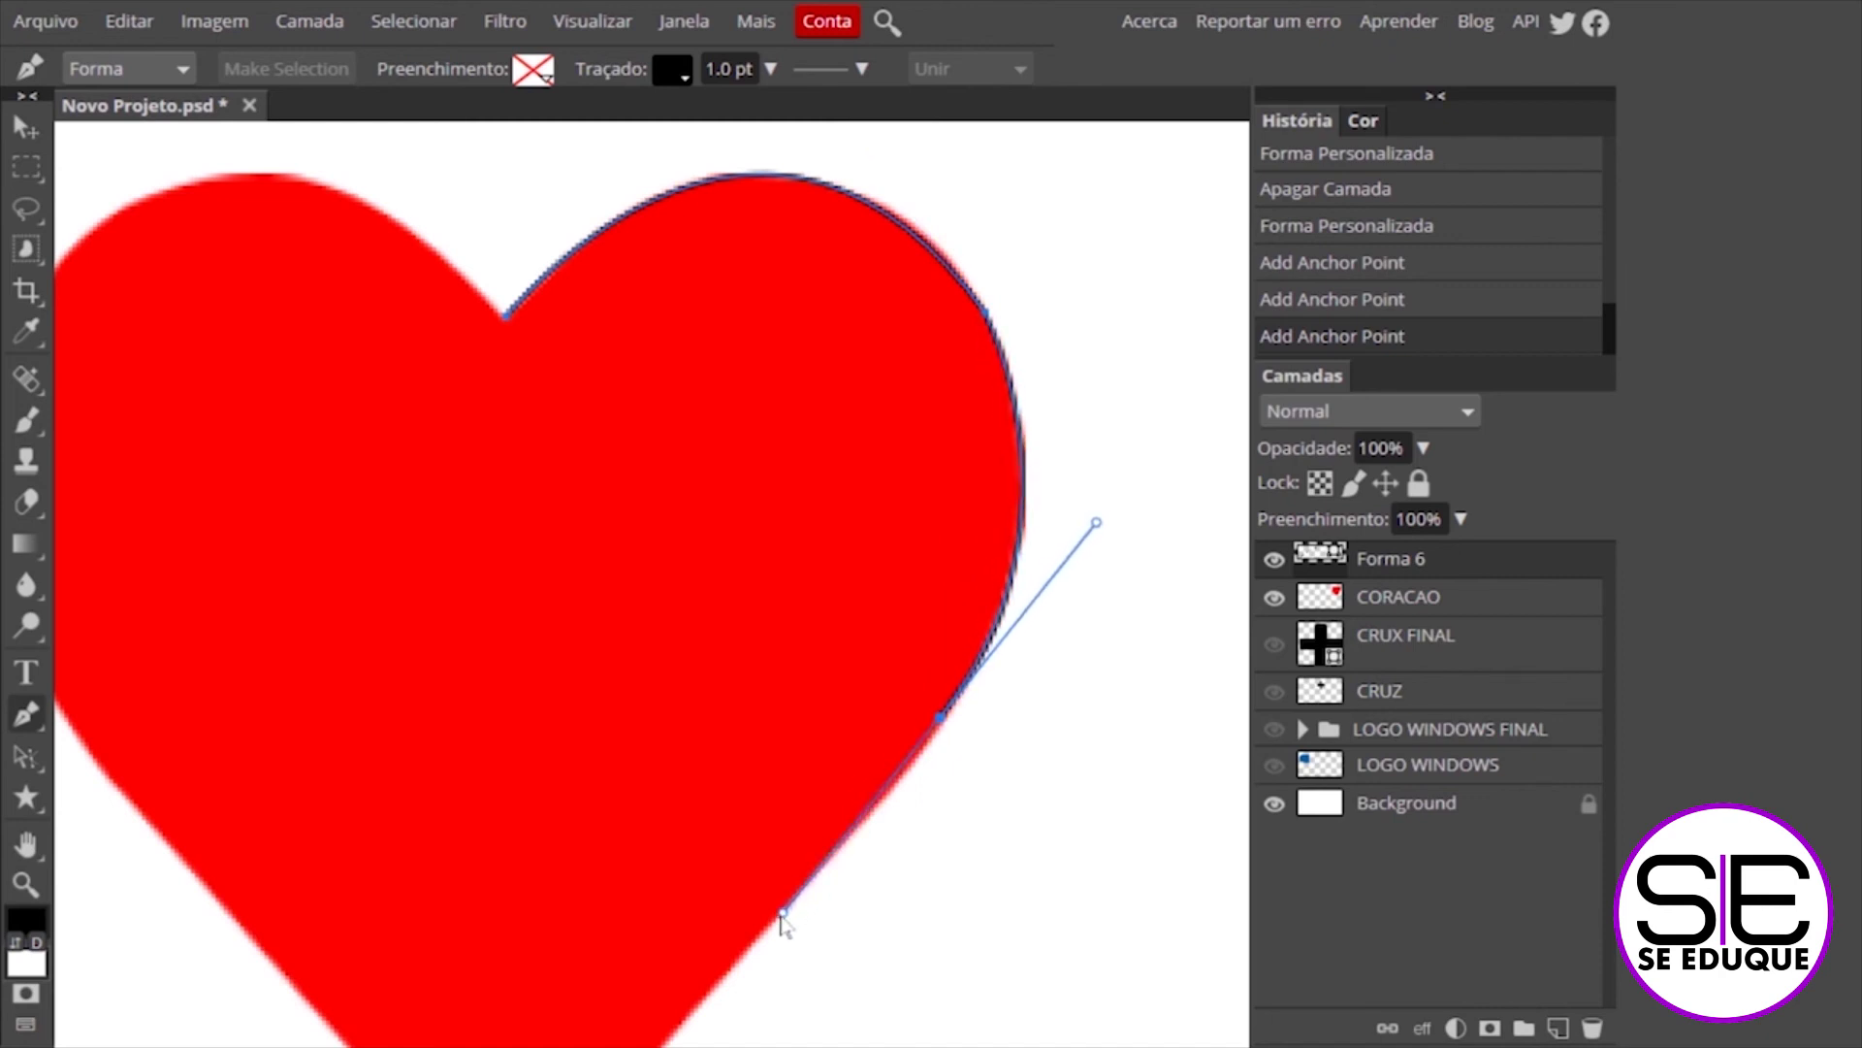
pyautogui.moveTo(781, 916); pyautogui.dragTo(778, 918)
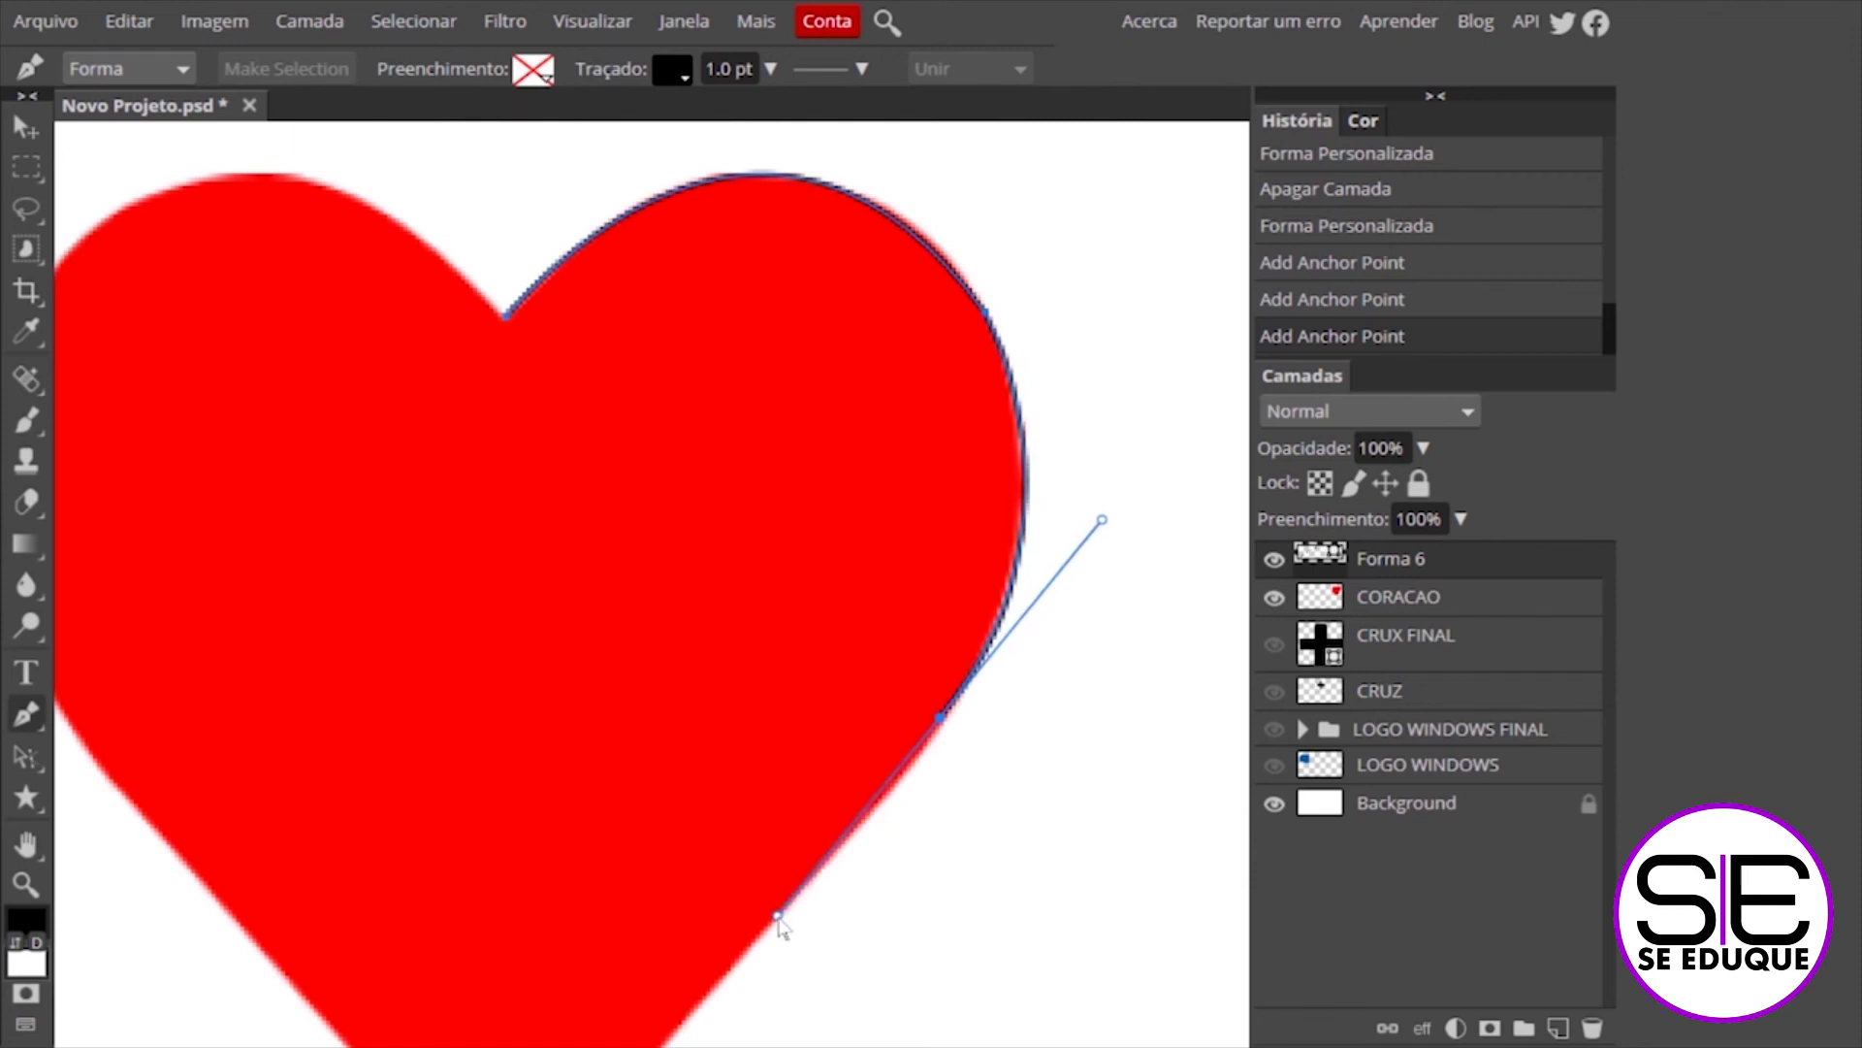
pyautogui.moveTo(882, 911); pyautogui.dragTo(977, 459)
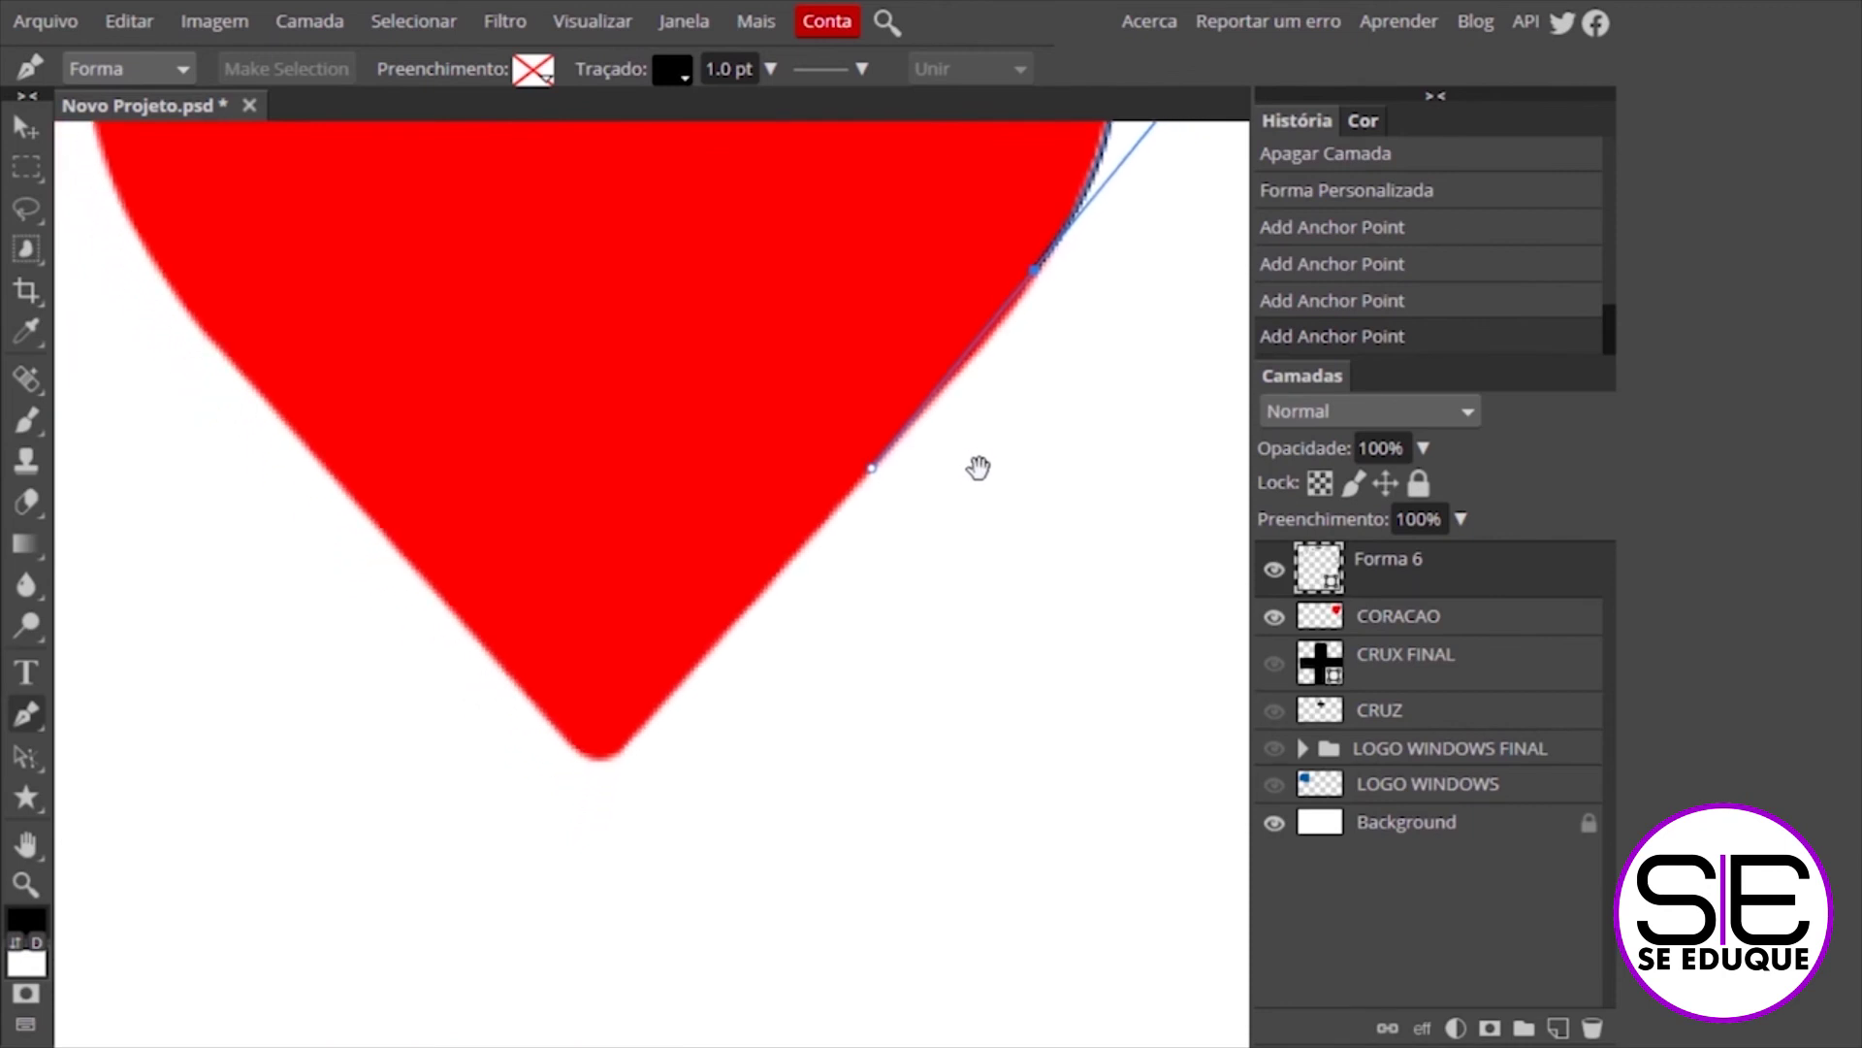
# Add curved pen anchors rounding the heart's bottom tip, then pan up toward its left edge
pyautogui.click(622, 753)
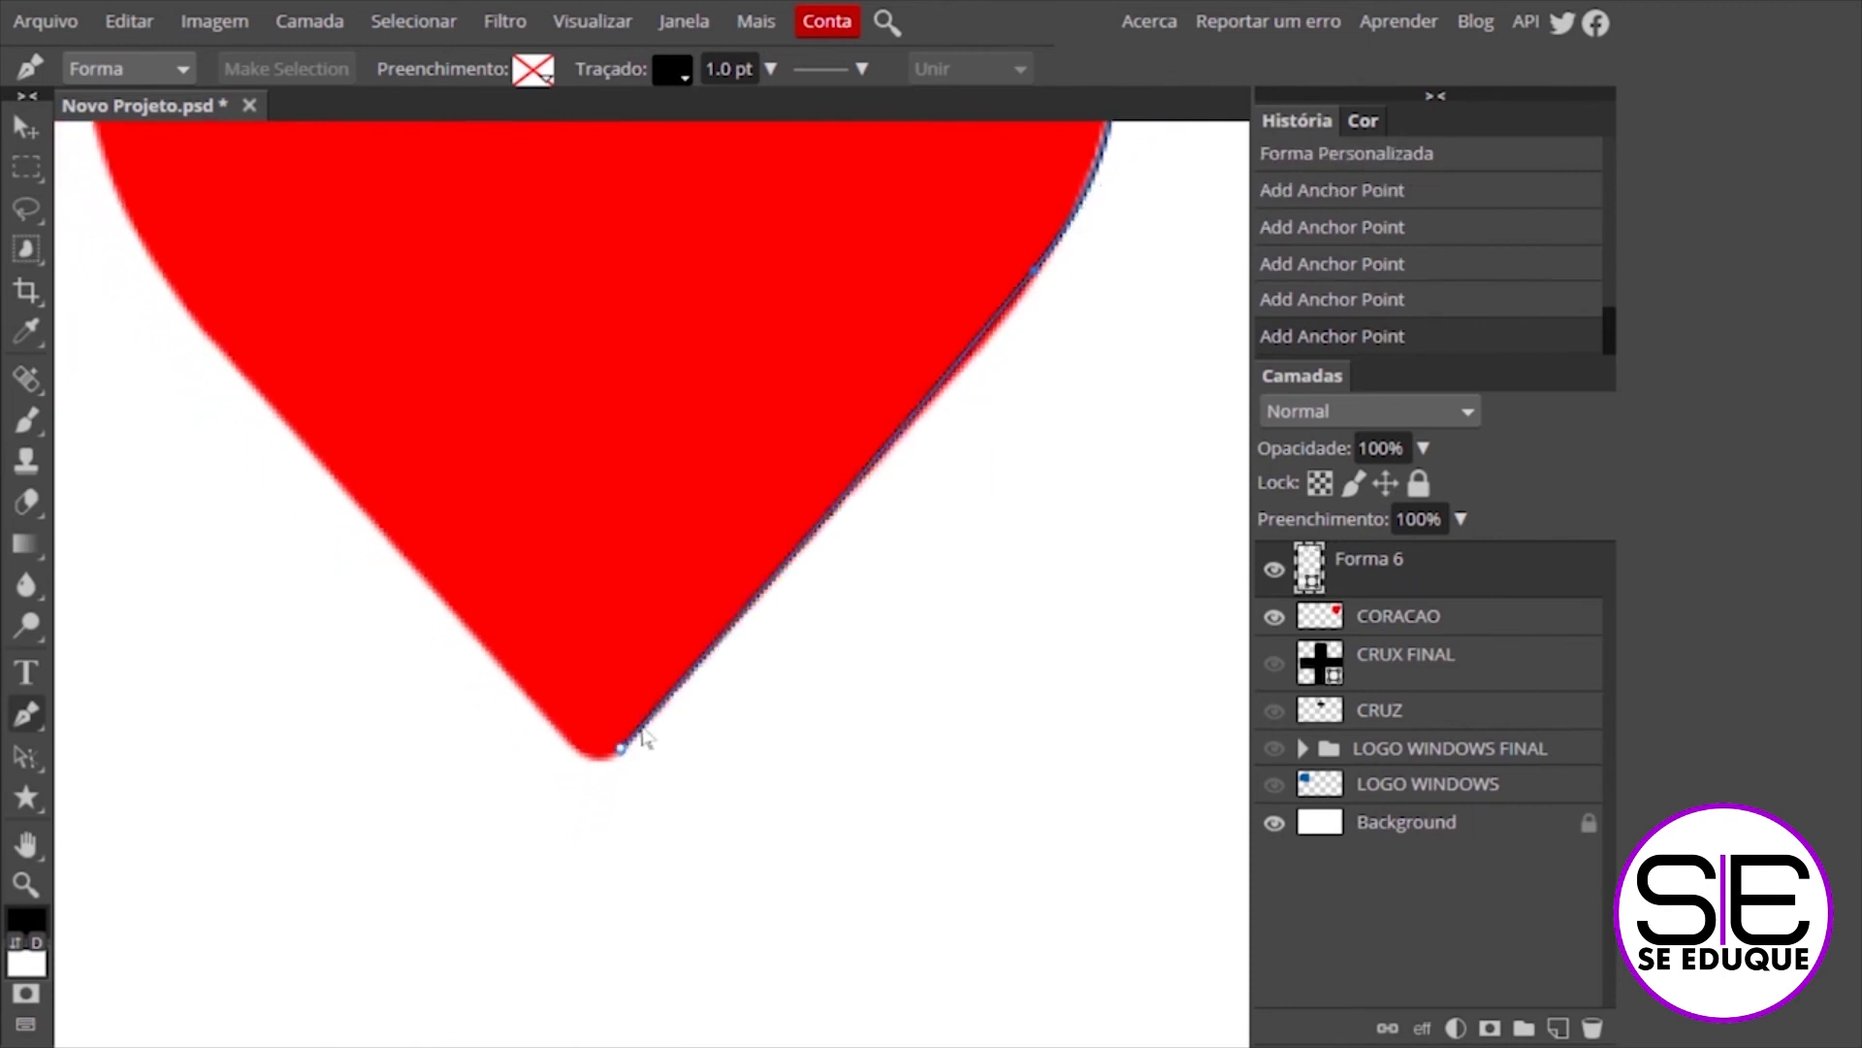
pyautogui.scroll(1, 637, 728)
pyautogui.scroll(1, 636, 727)
pyautogui.scroll(2, 636, 727)
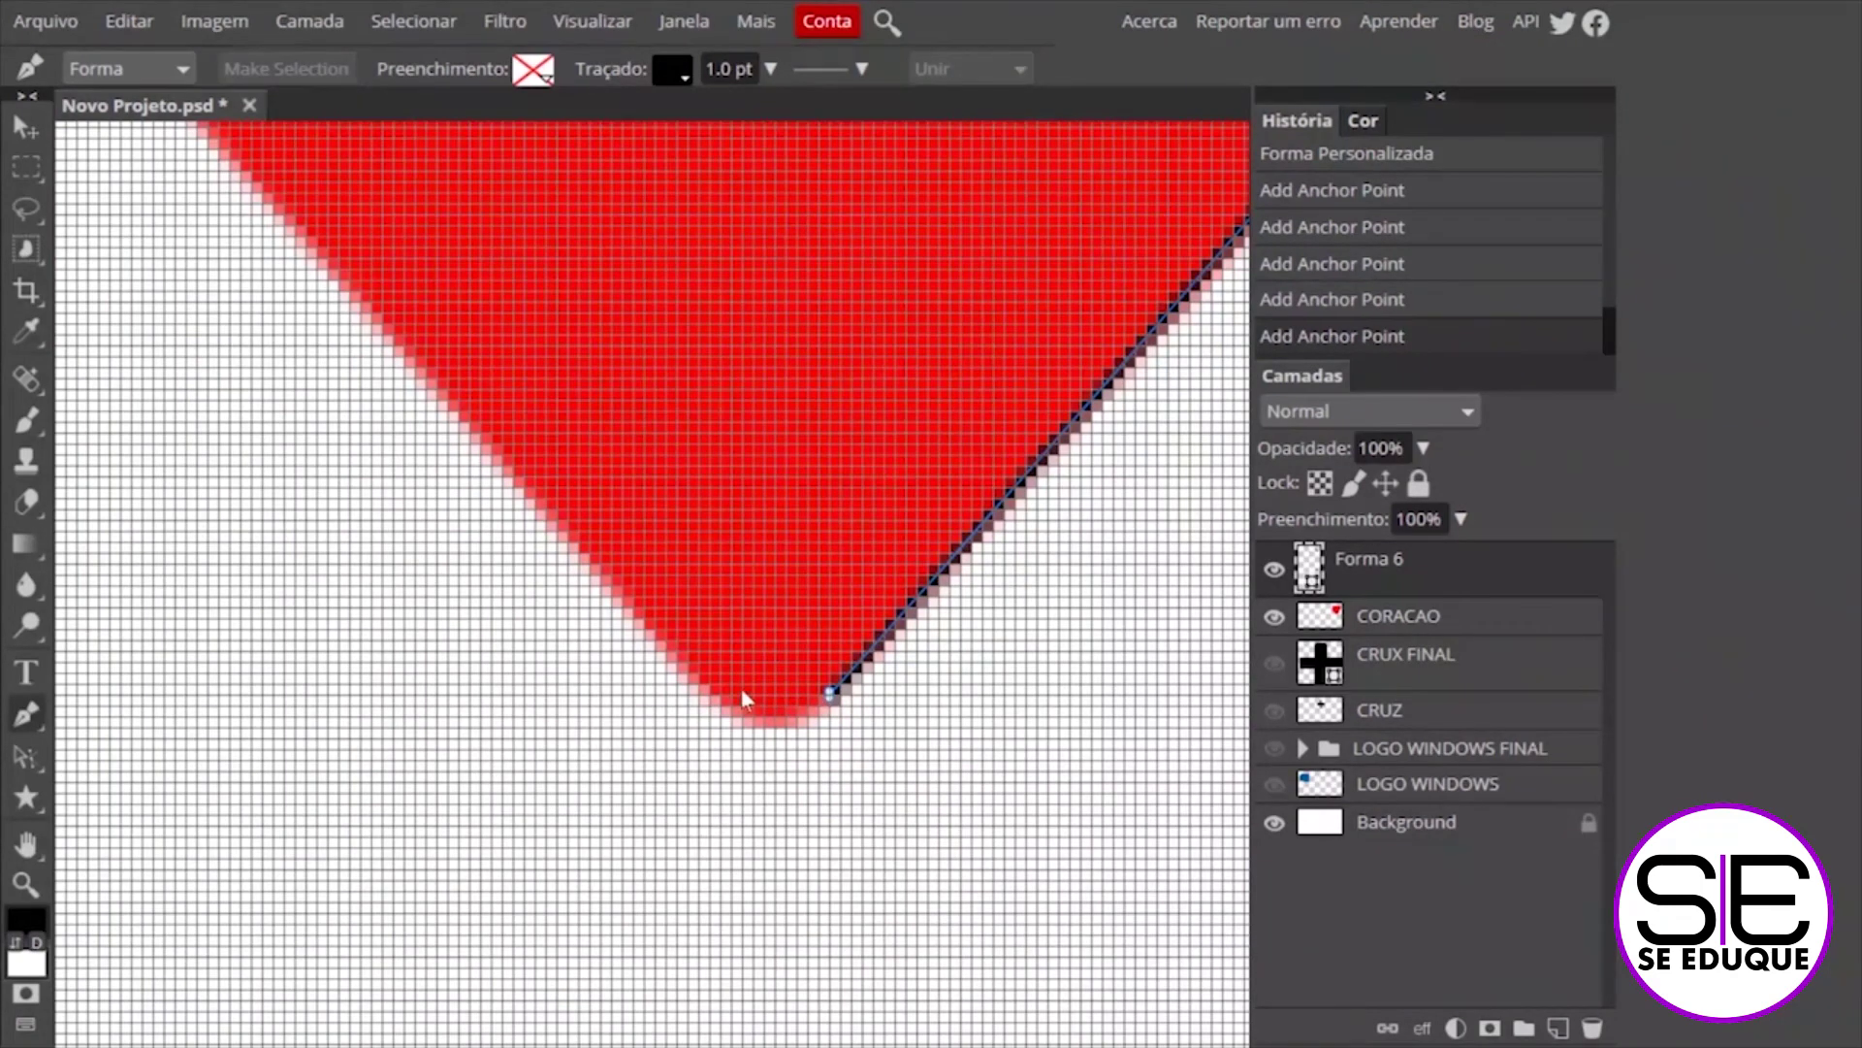
pyautogui.moveTo(736, 703); pyautogui.dragTo(630, 622)
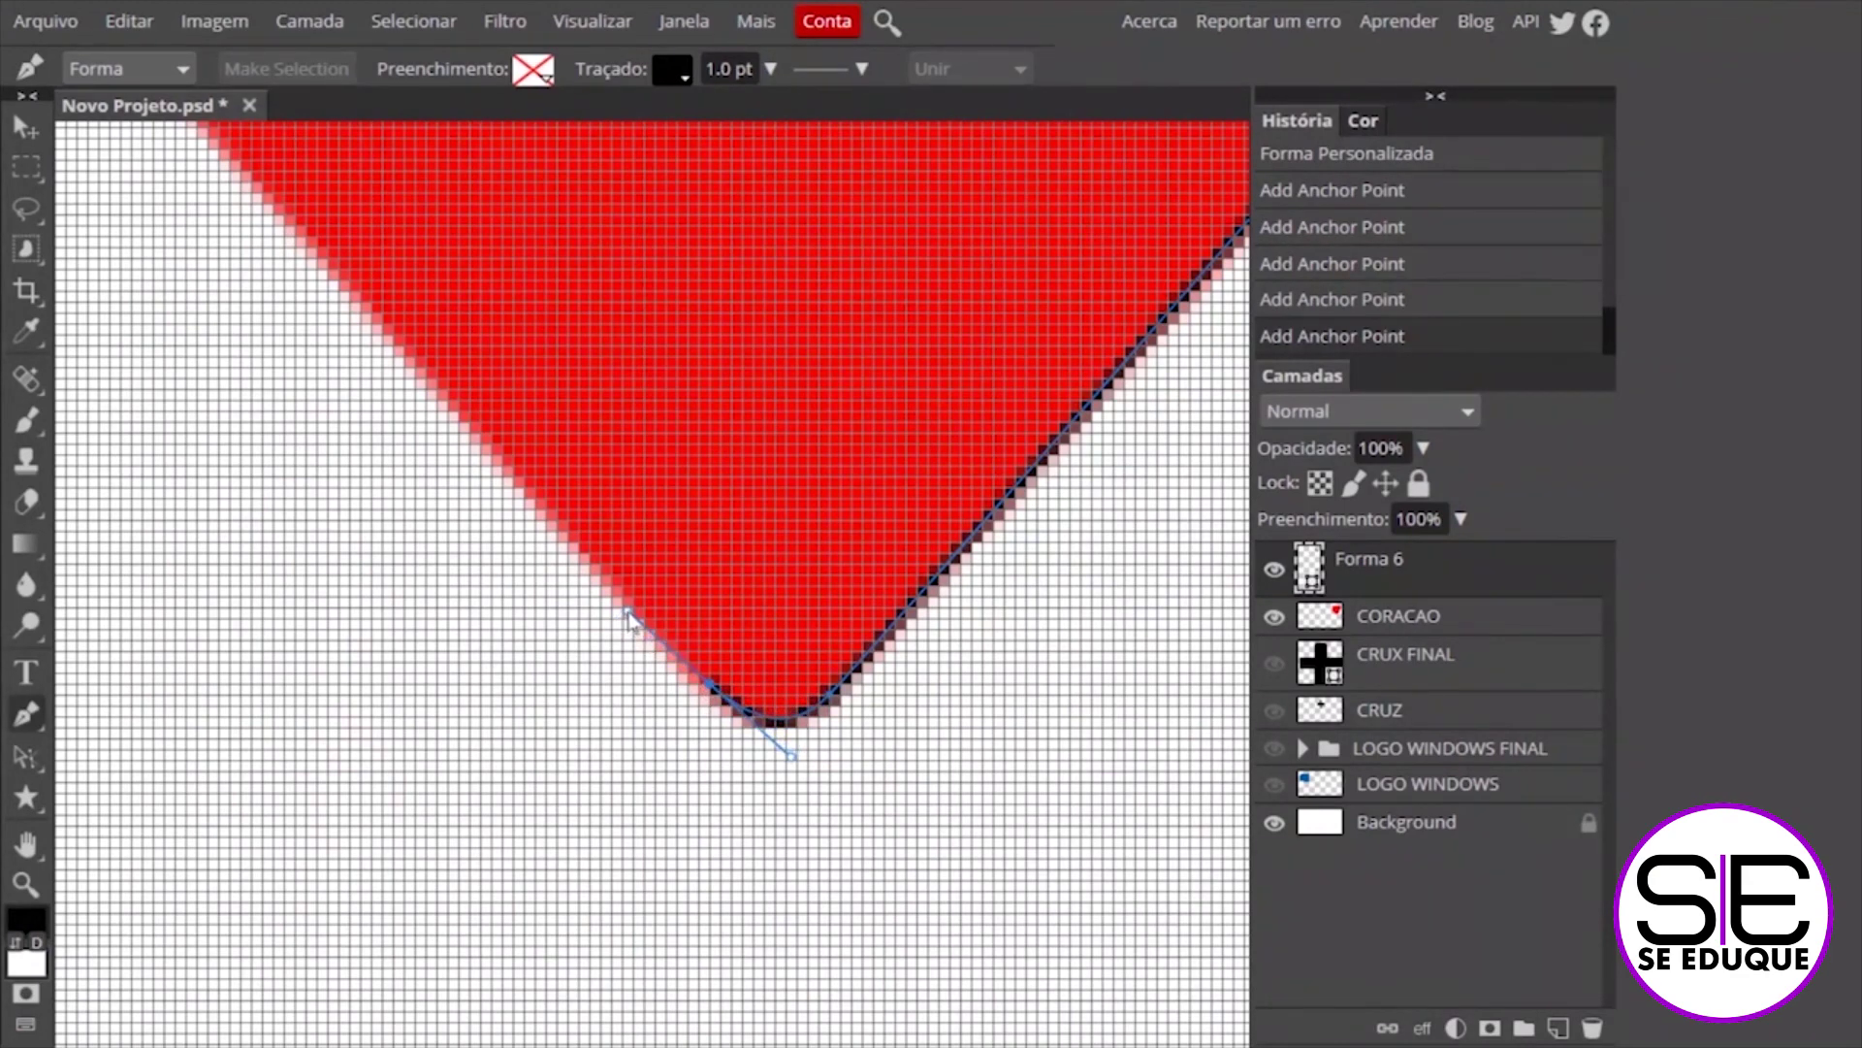
pyautogui.moveTo(629, 618); pyautogui.dragTo(631, 616)
pyautogui.scroll(-1, 632, 621)
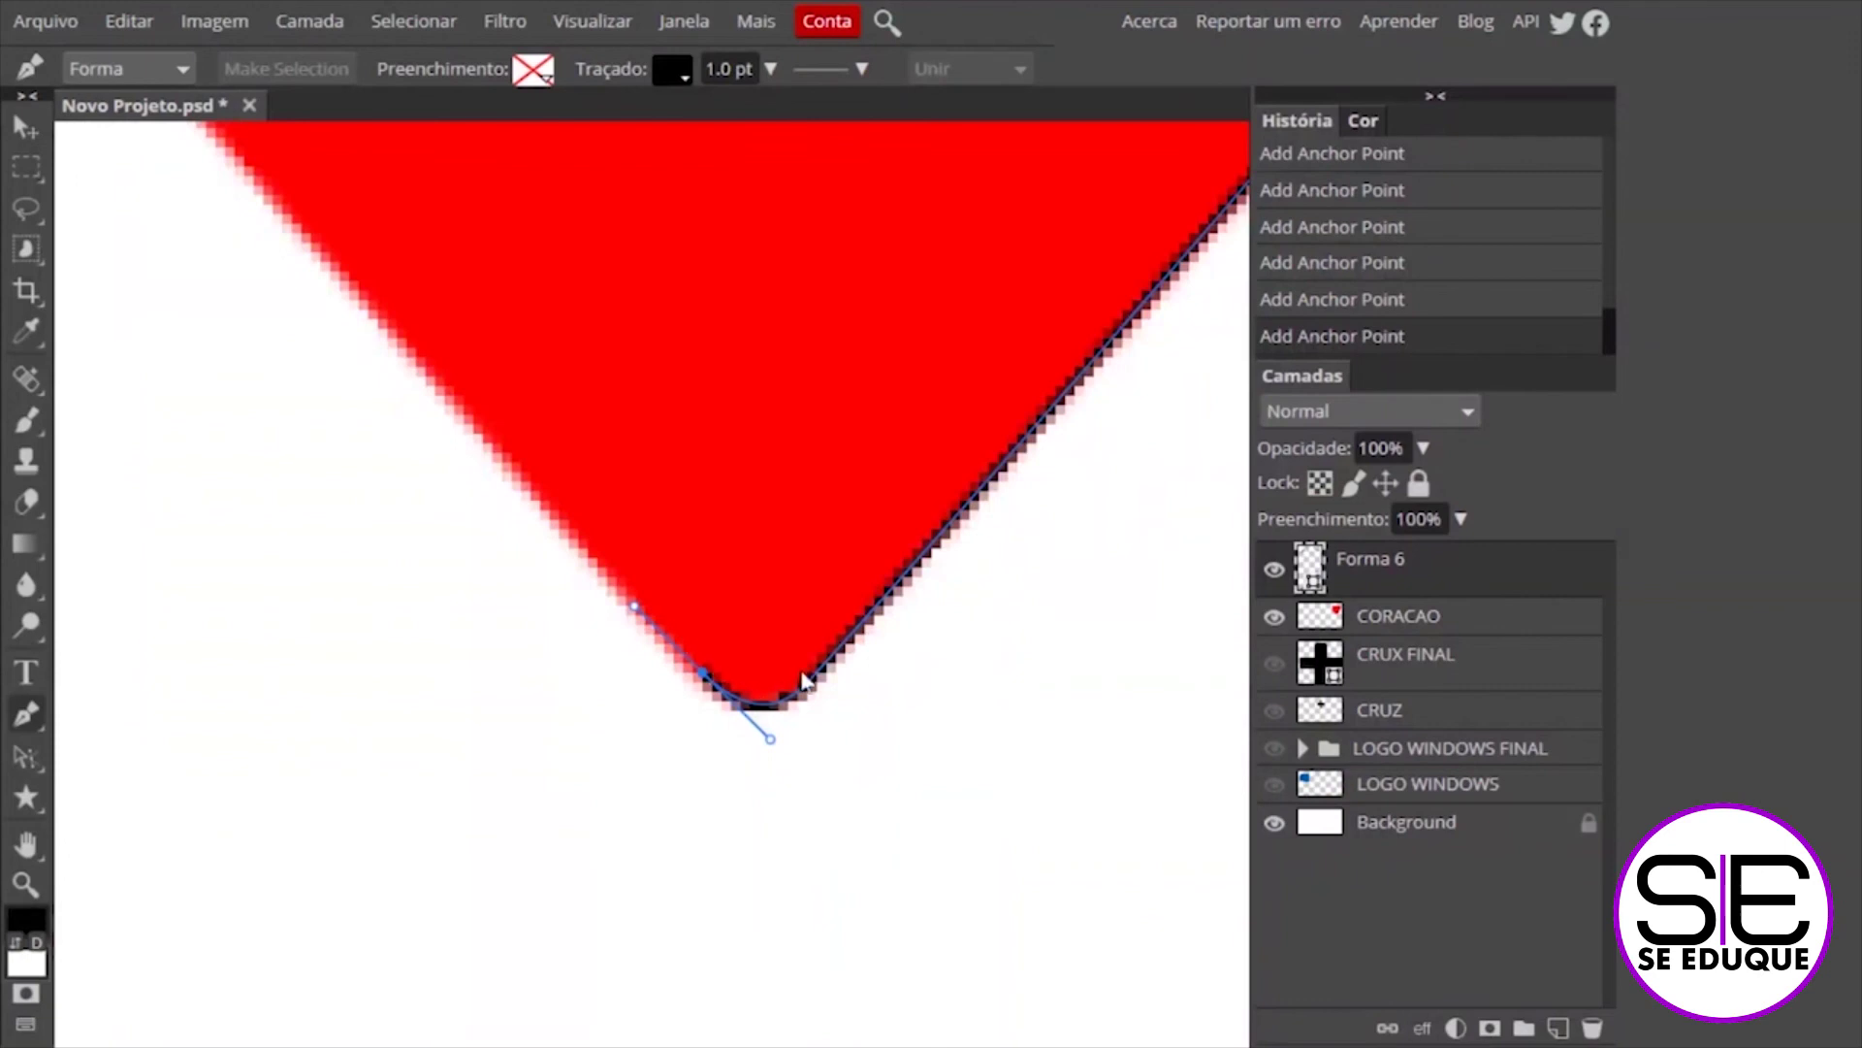
pyautogui.moveTo(638, 385); pyautogui.dragTo(758, 624)
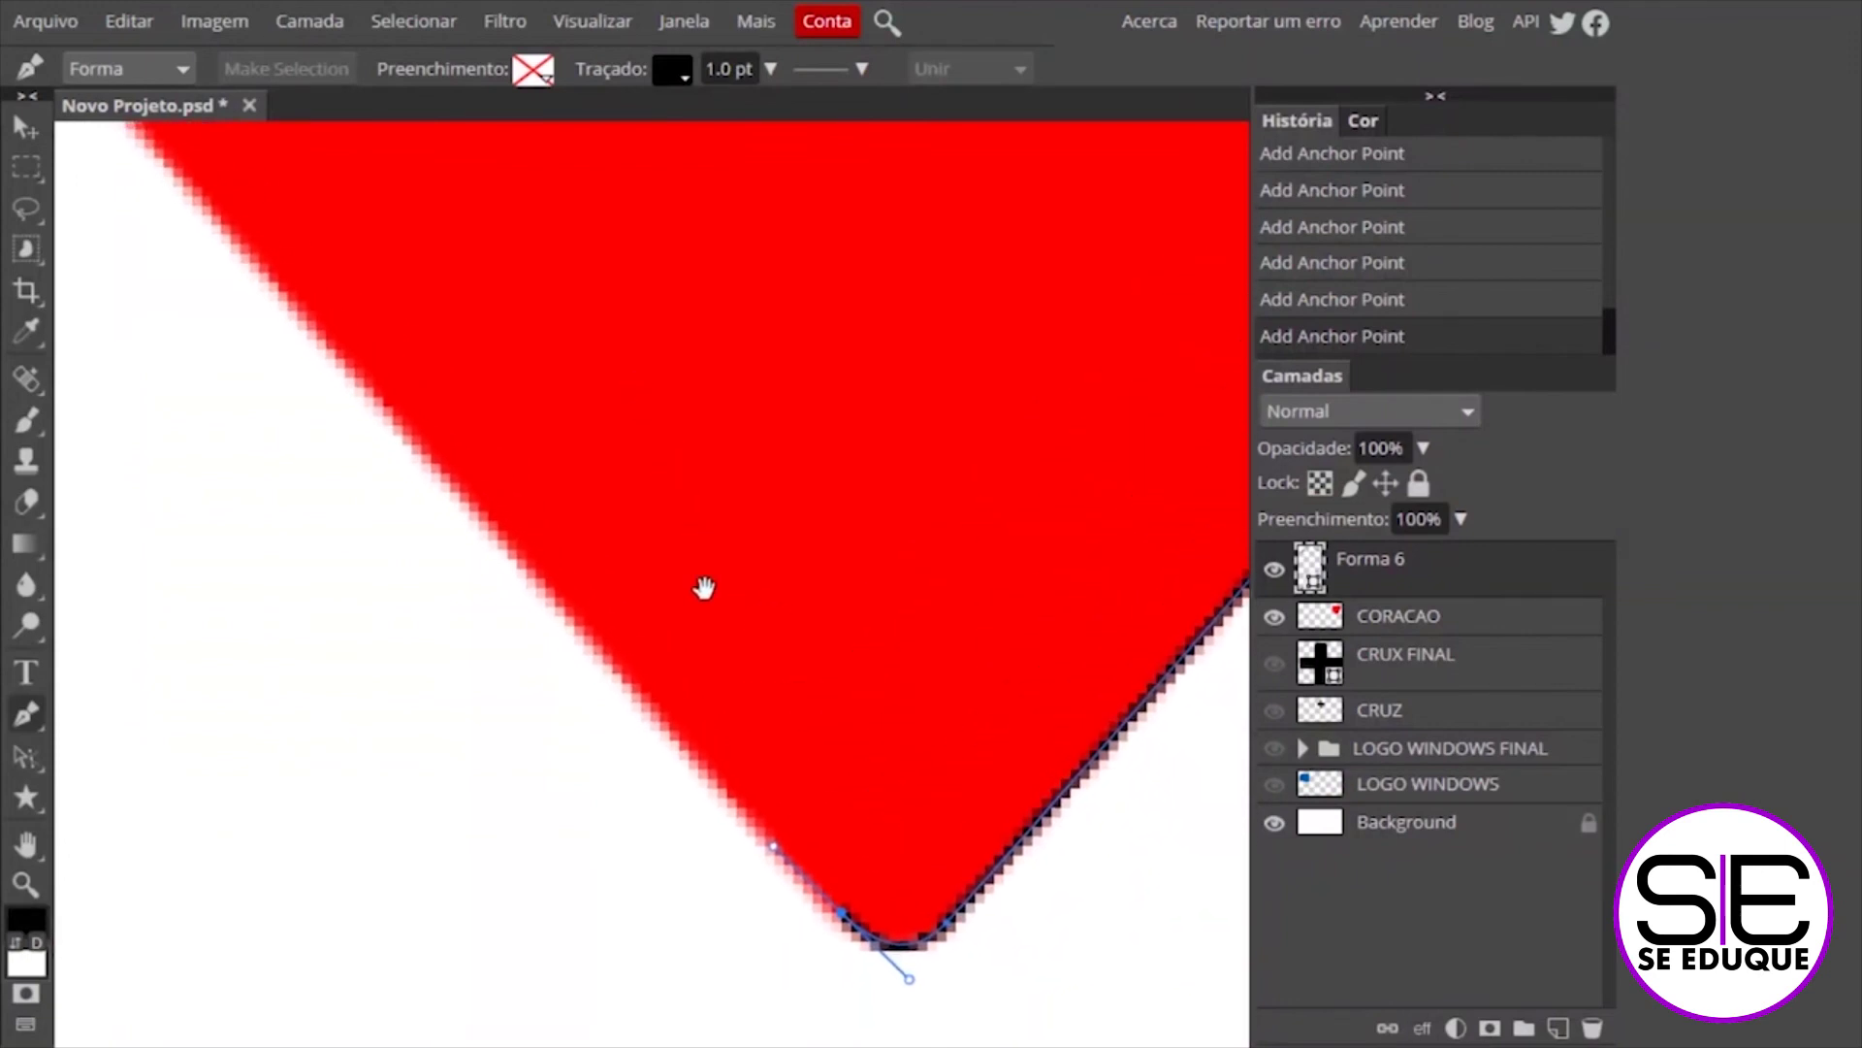
pyautogui.moveTo(499, 300)
pyautogui.mouseDown()
pyautogui.moveTo(656, 536)
pyautogui.moveTo(586, 515)
pyautogui.mouseUp()
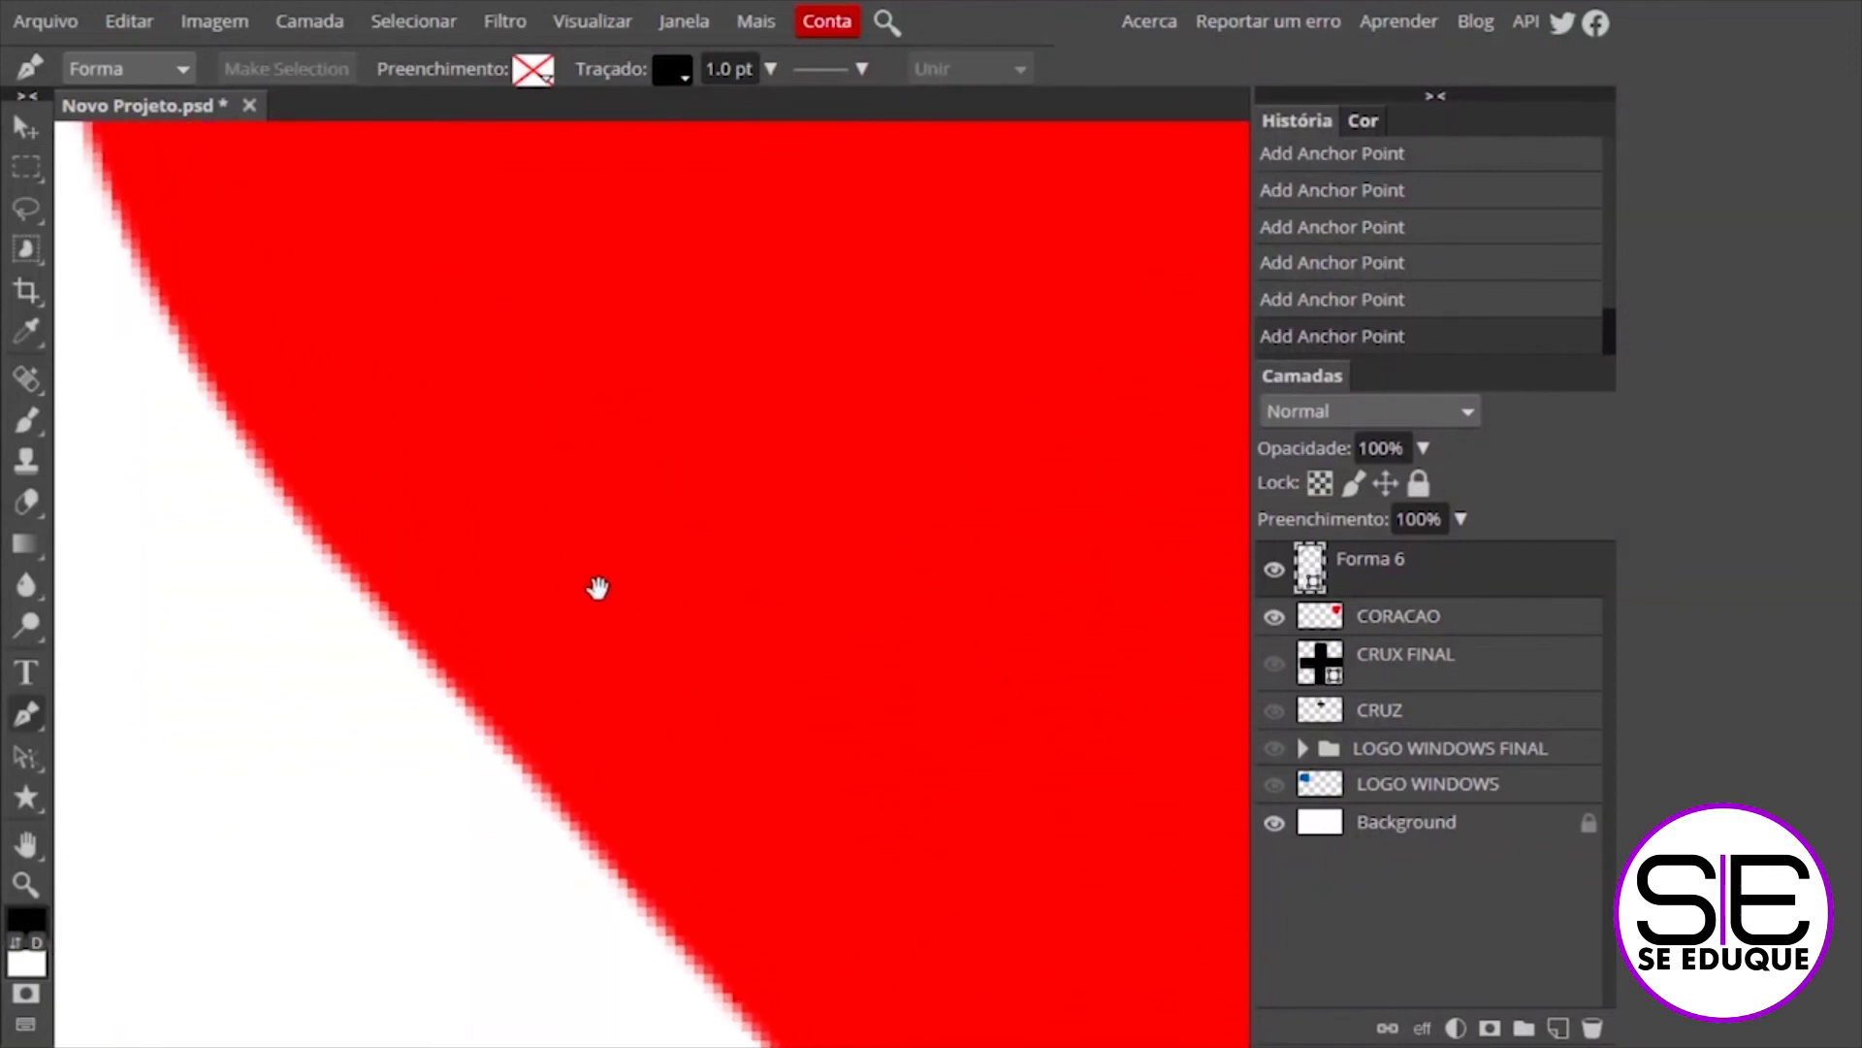
pyautogui.moveTo(428, 504)
pyautogui.mouseDown()
pyautogui.moveTo(463, 541)
pyautogui.moveTo(417, 757)
pyautogui.mouseUp()
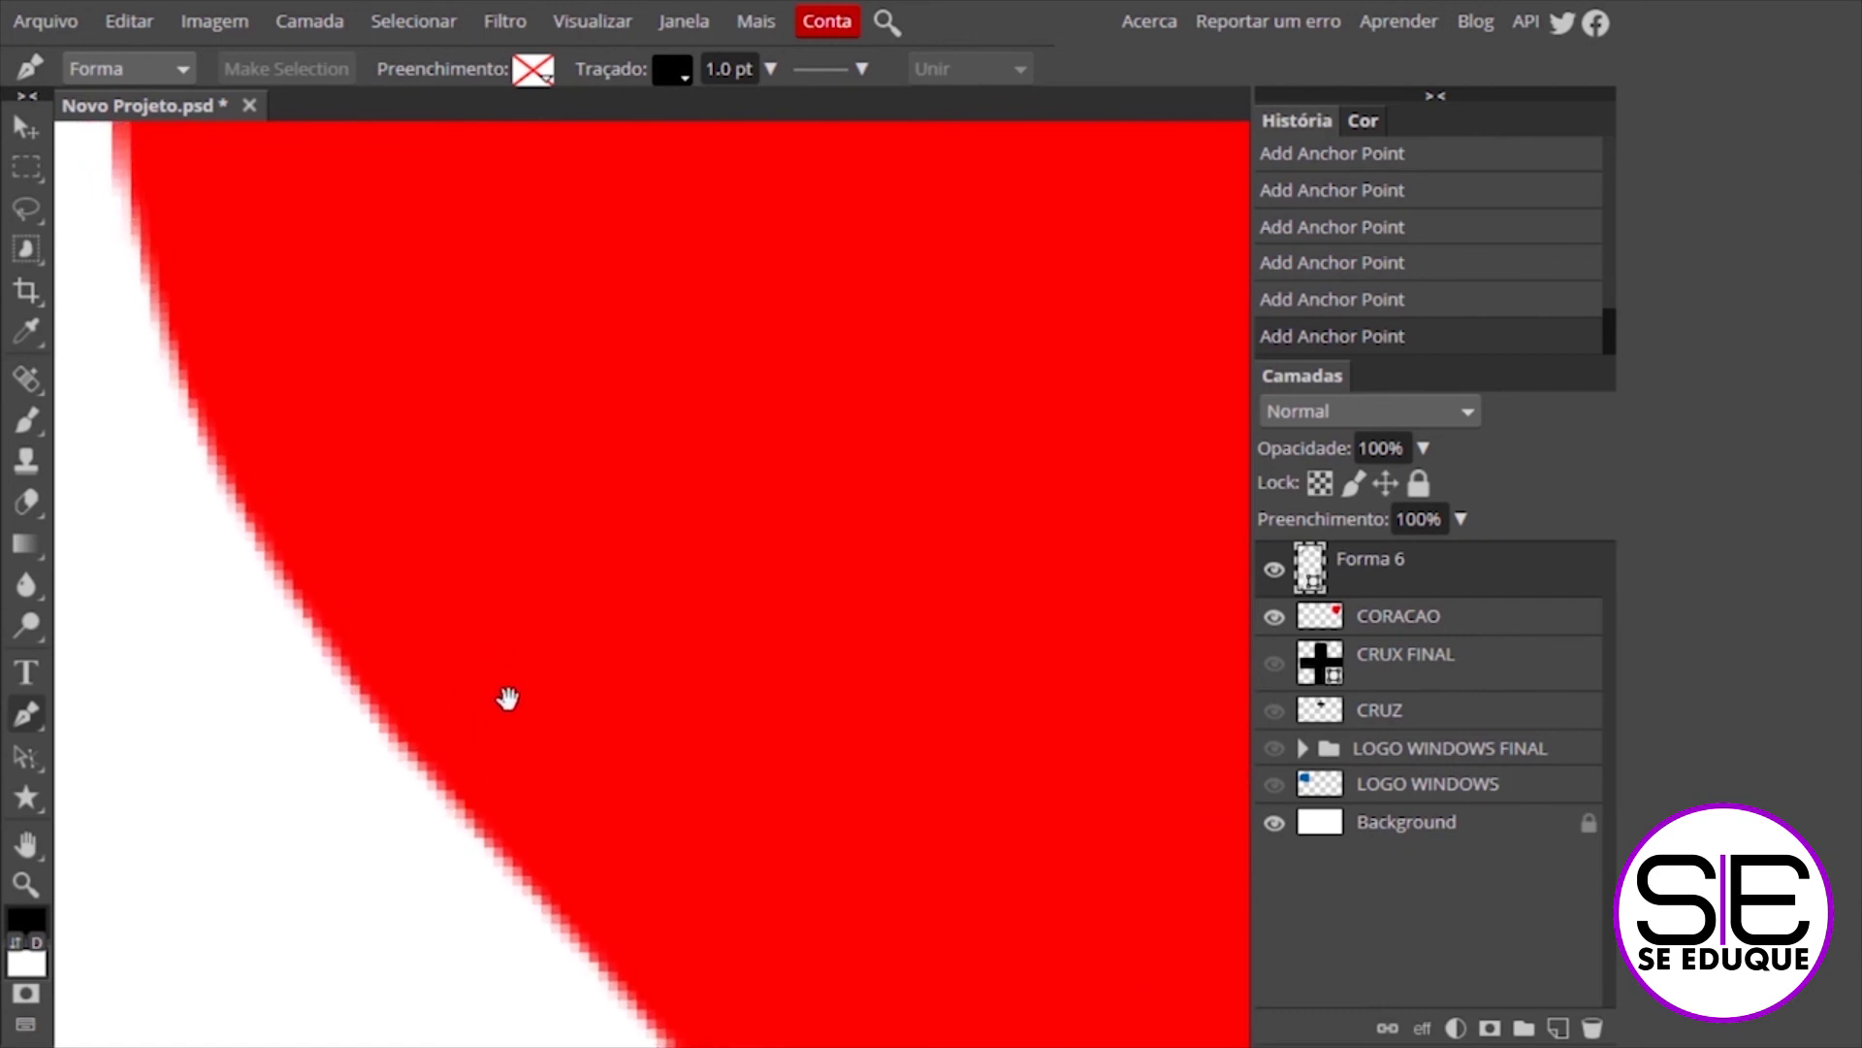
# Place curved anchors up the heart's lower-left edge, then undo the last anchor
pyautogui.click(378, 728)
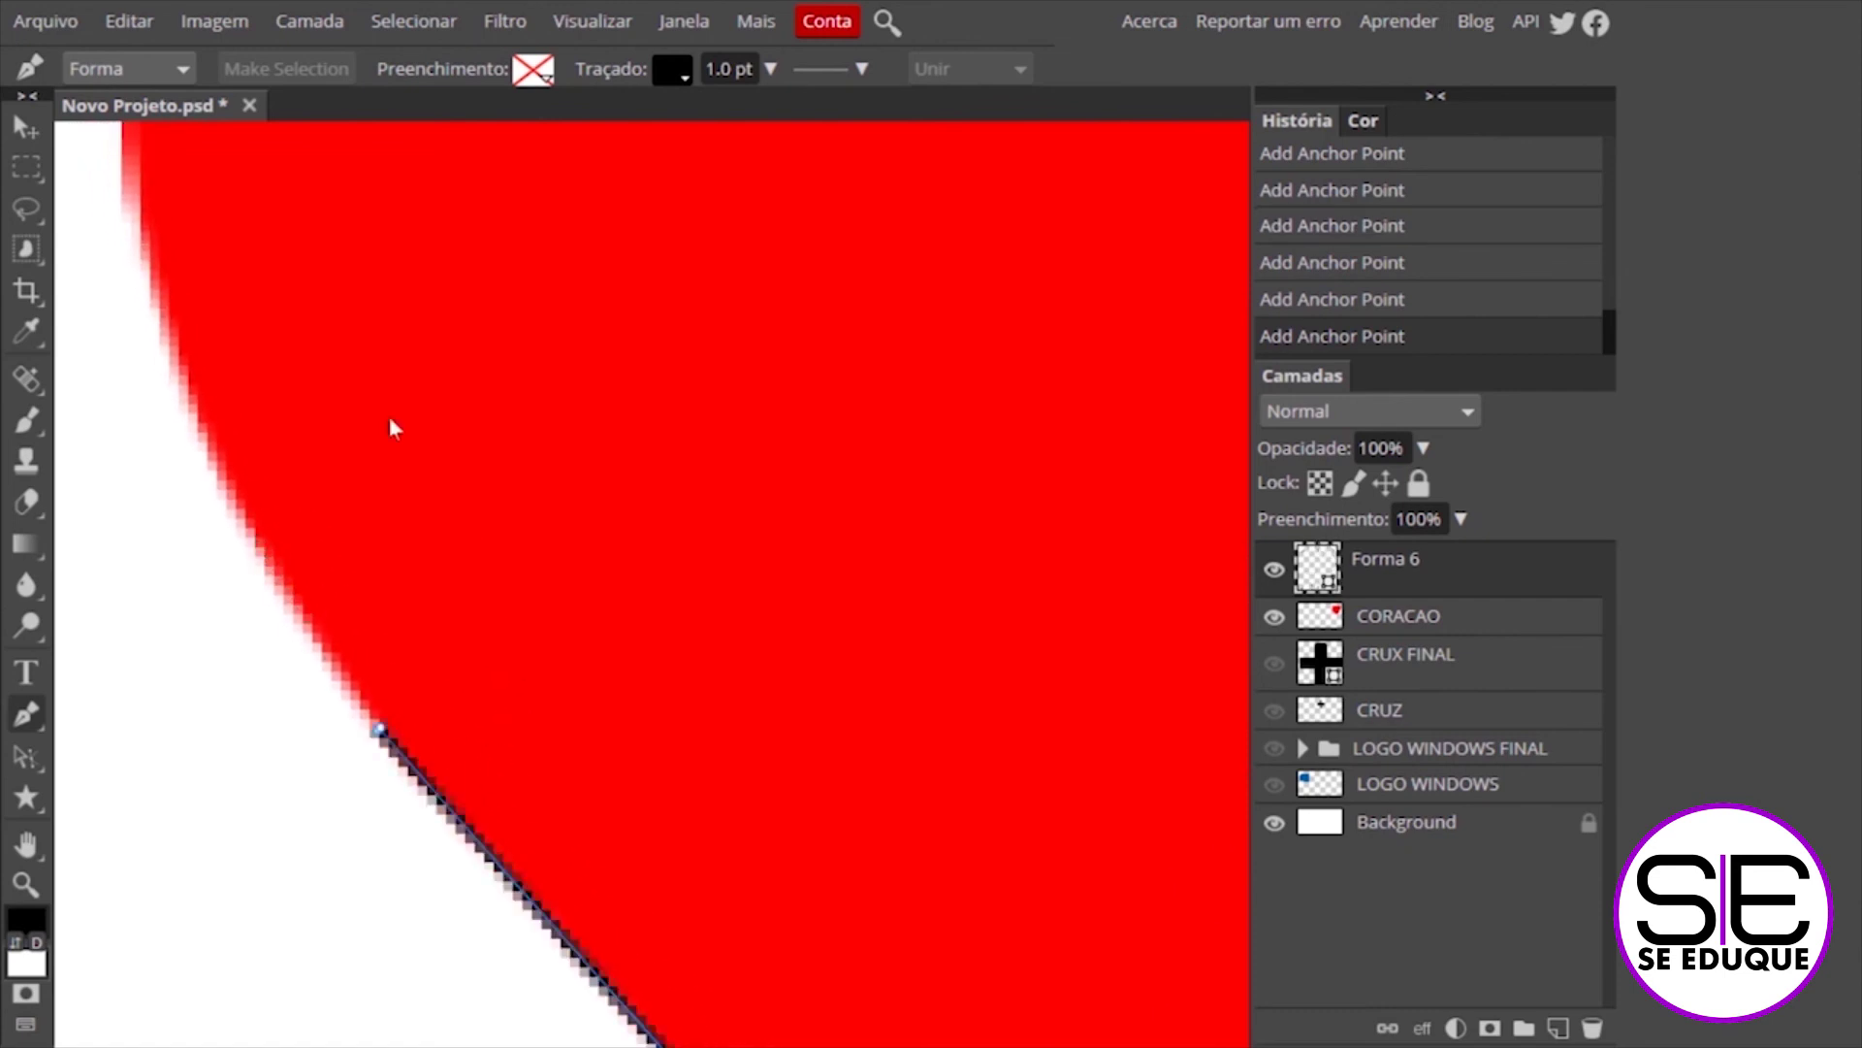
pyautogui.scroll(-1, 388, 416)
pyautogui.scroll(-1, 555, 498)
pyautogui.scroll(-1, 555, 498)
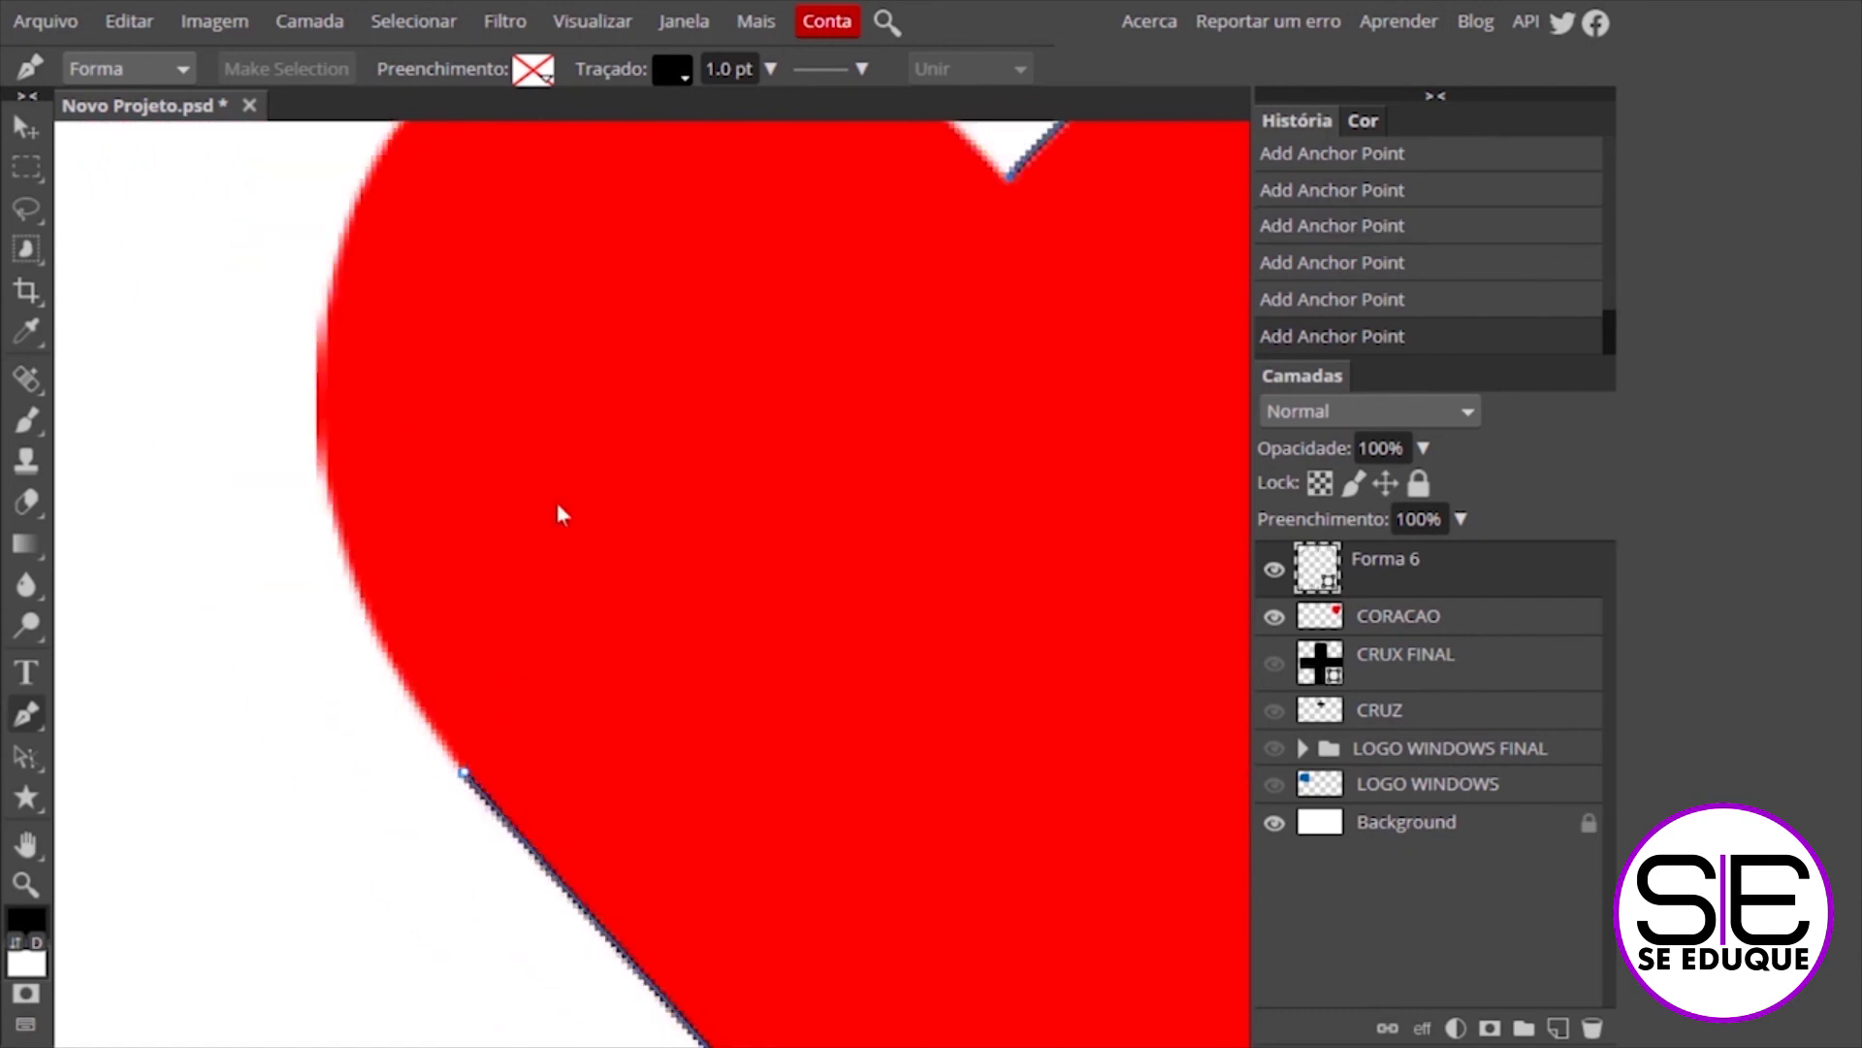
pyautogui.scroll(-1, 554, 498)
pyautogui.scroll(-1, 554, 498)
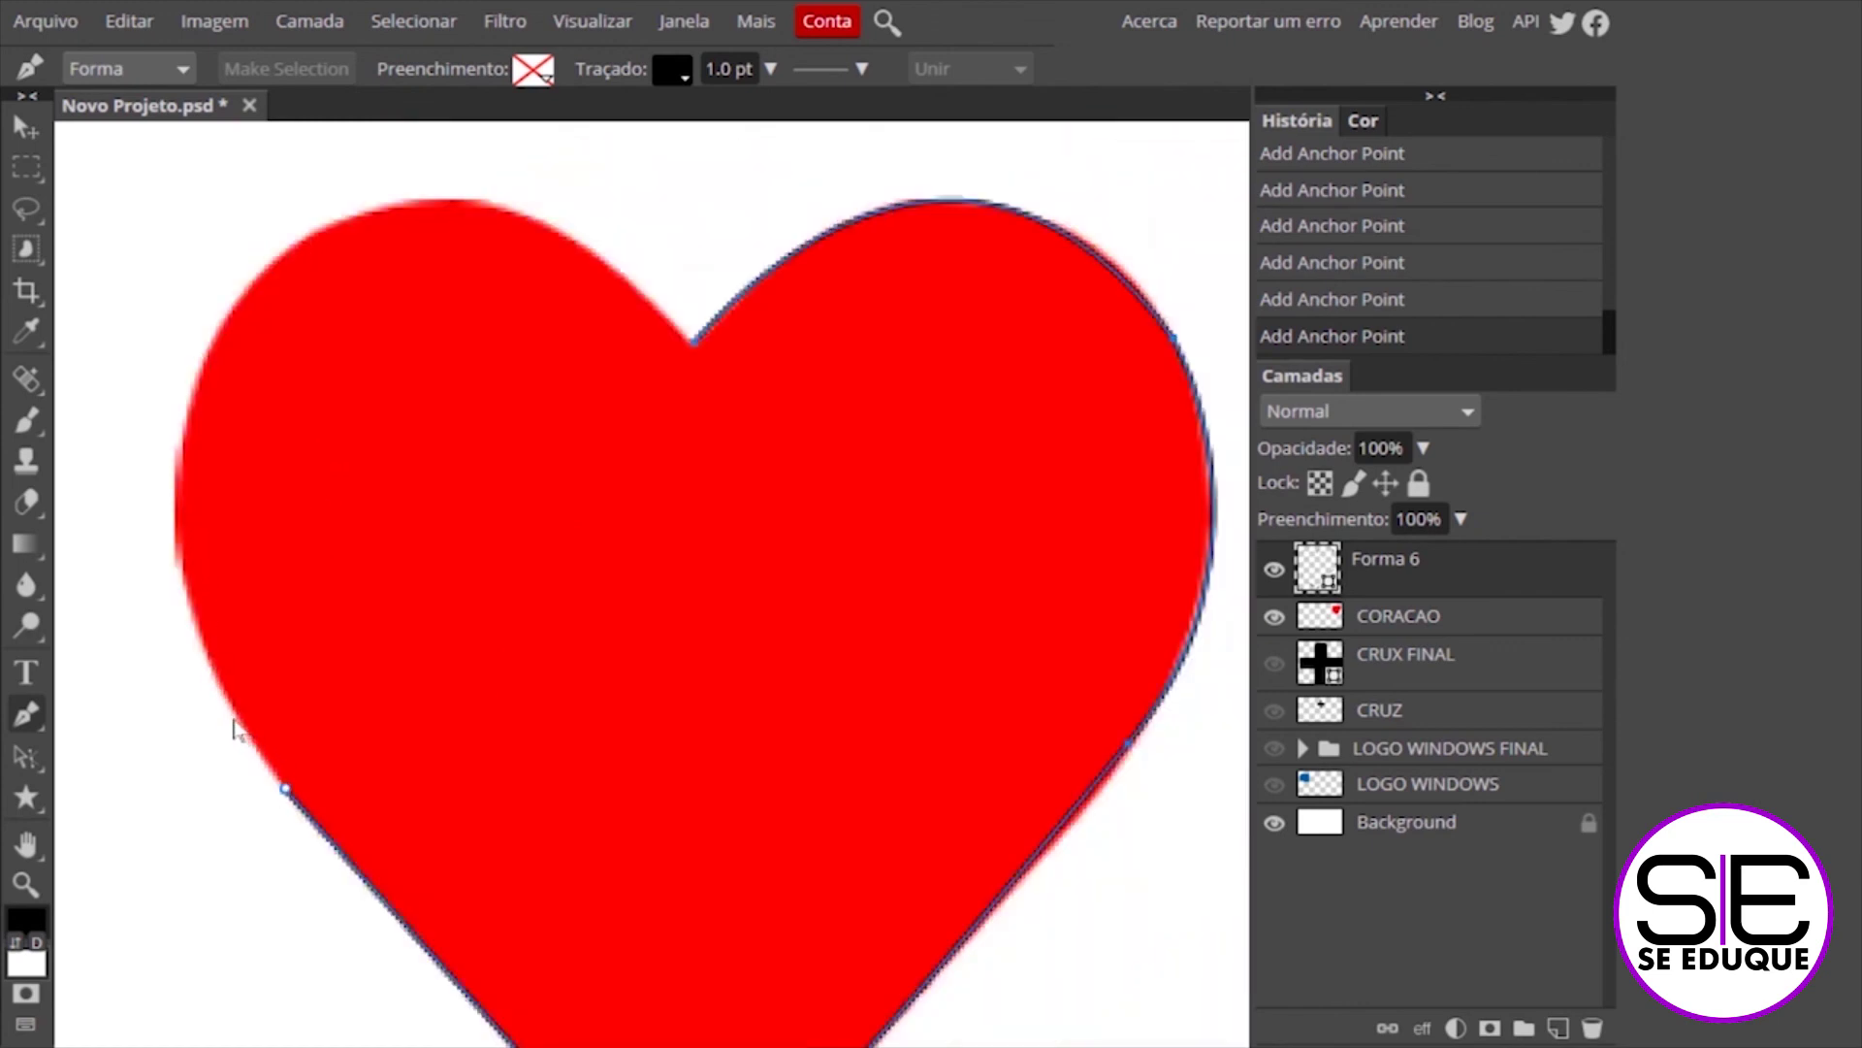
pyautogui.moveTo(237, 723); pyautogui.dragTo(178, 599)
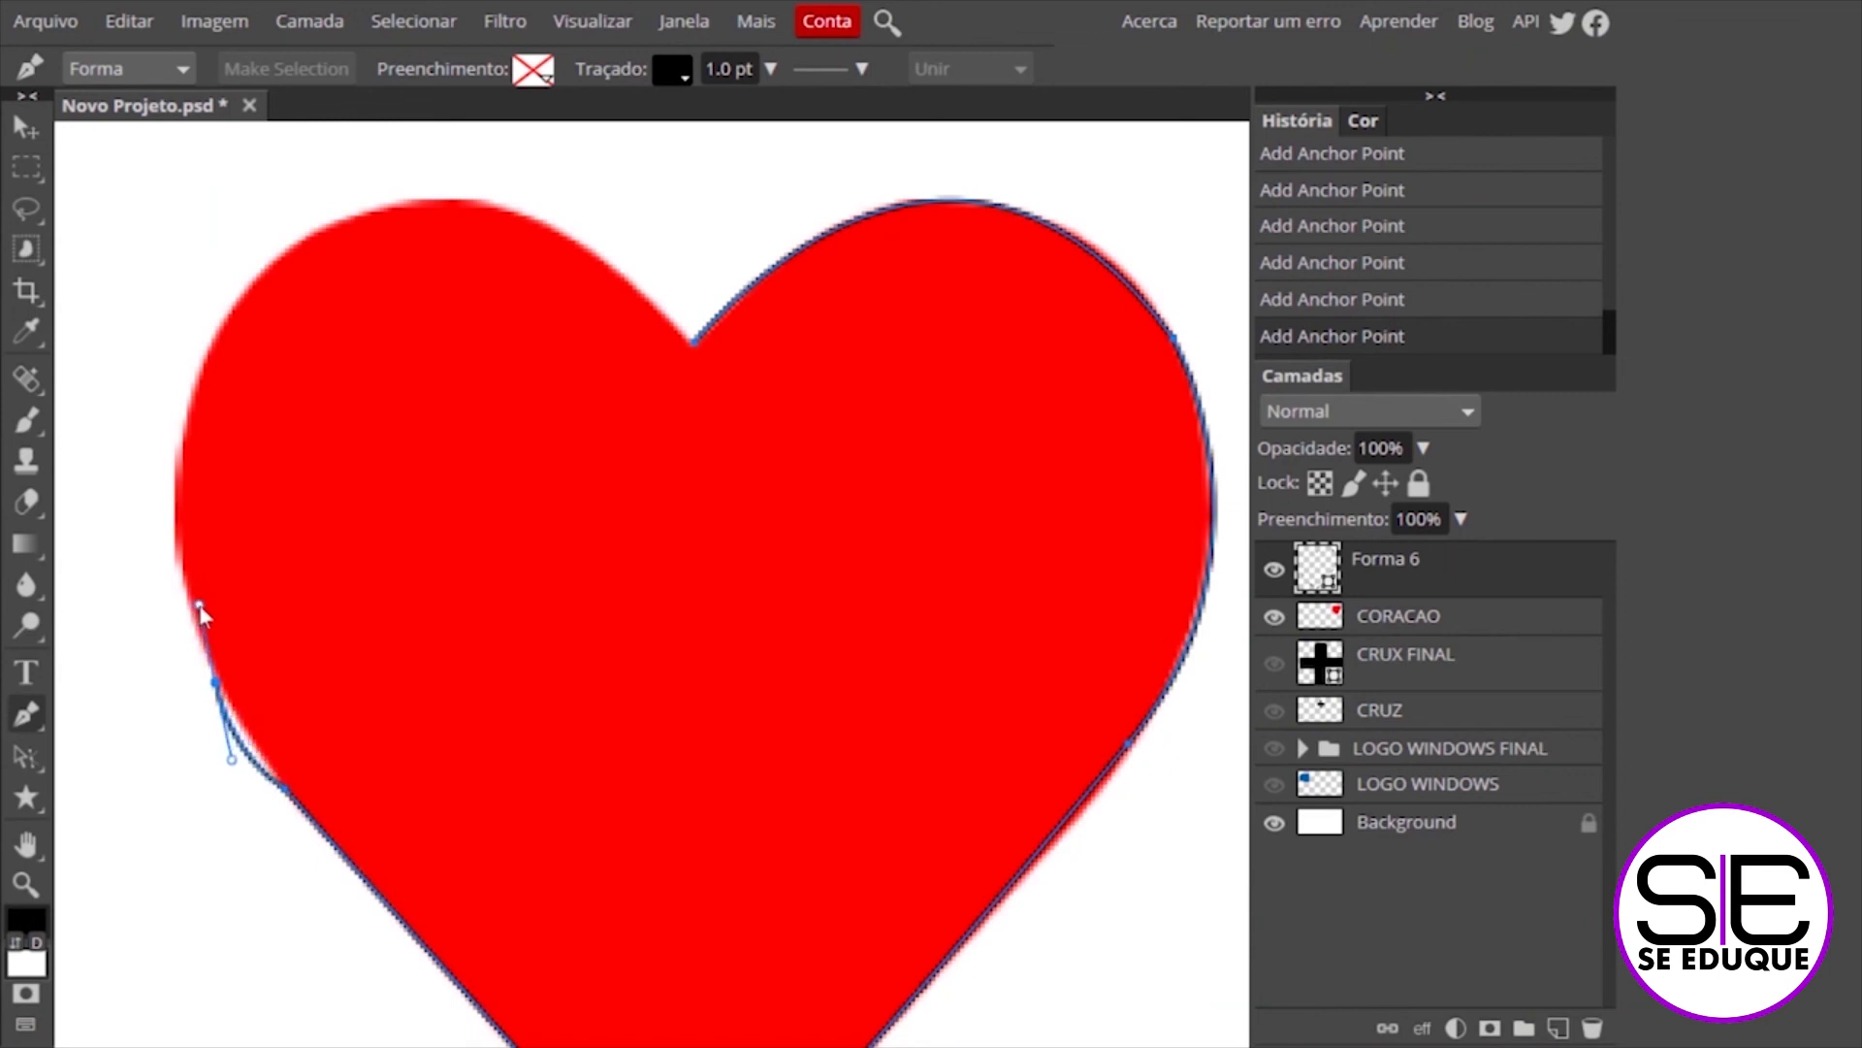
pyautogui.moveTo(179, 603); pyautogui.dragTo(173, 601)
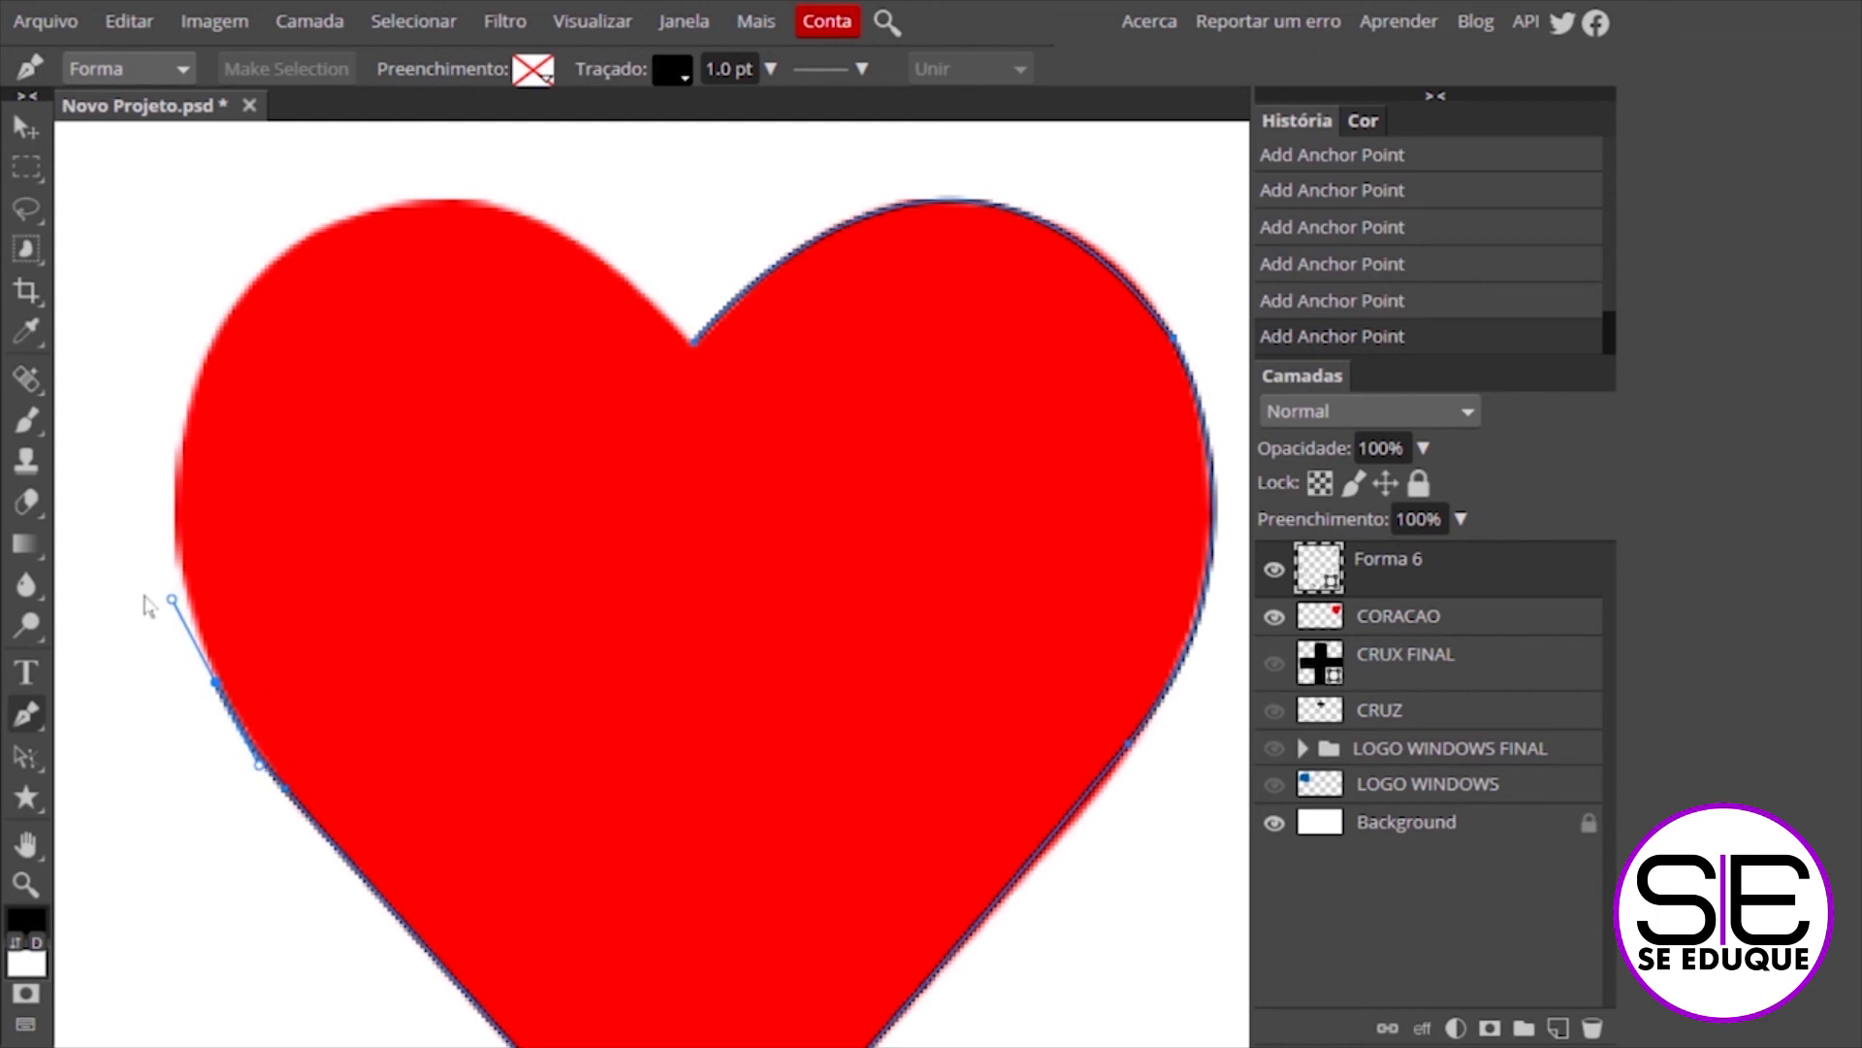
pyautogui.click(214, 681)
pyautogui.moveTo(801, 720); pyautogui.dragTo(762, 405)
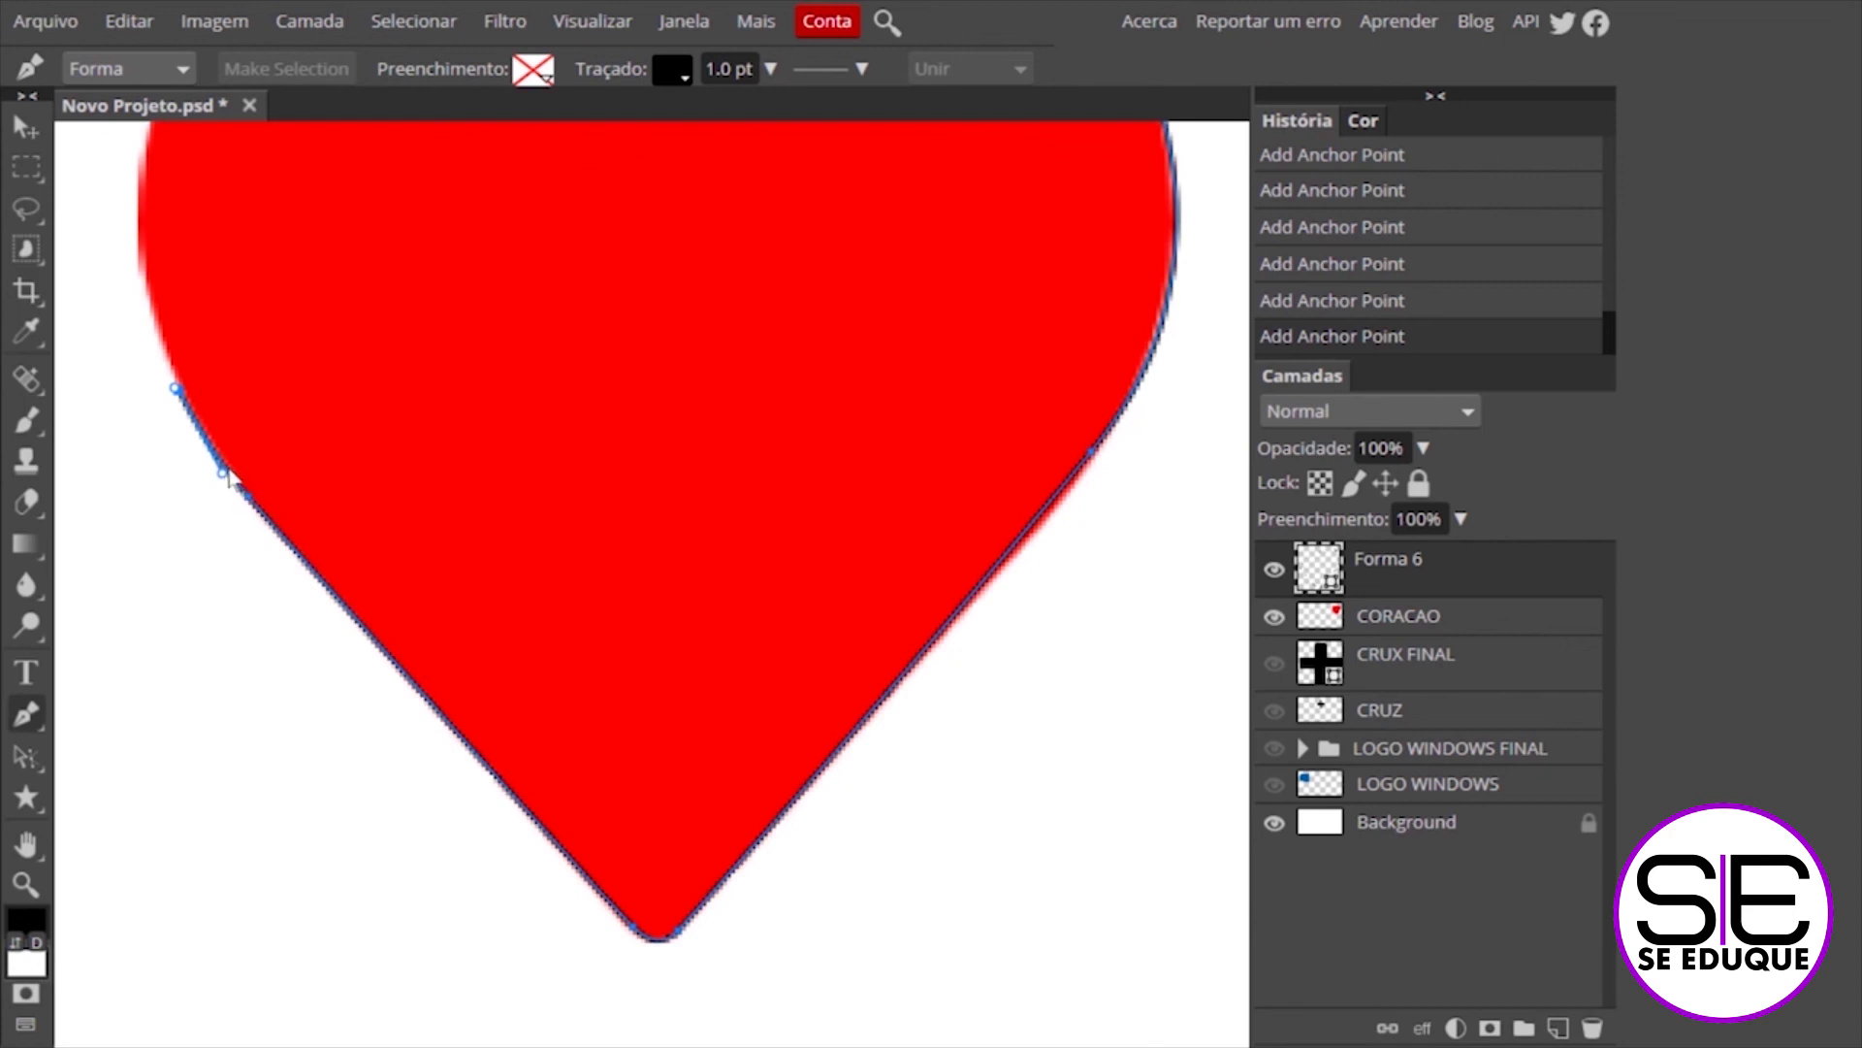
pyautogui.hotkey('ctrl', 'z')
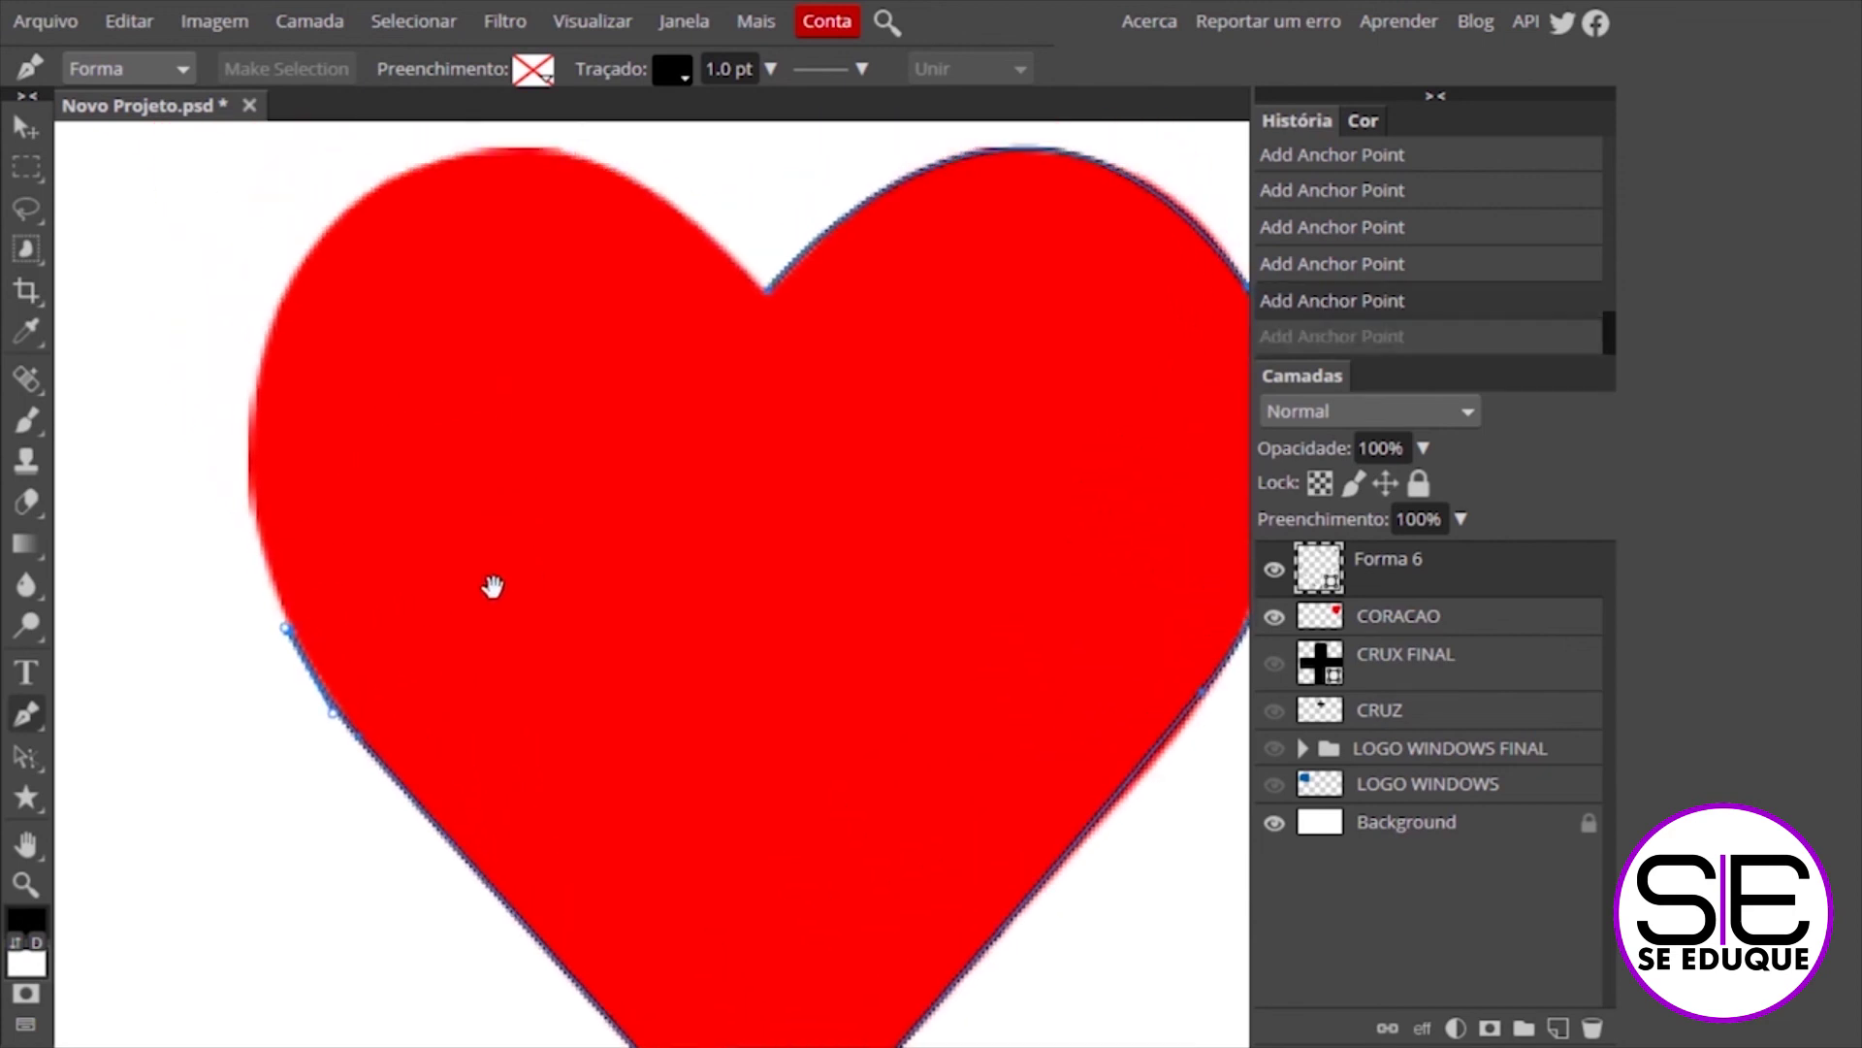
# Add a curved anchor along the heart's left lobe and close the Forma 6 path at the top notch
pyautogui.moveTo(383, 346); pyautogui.dragTo(445, 478)
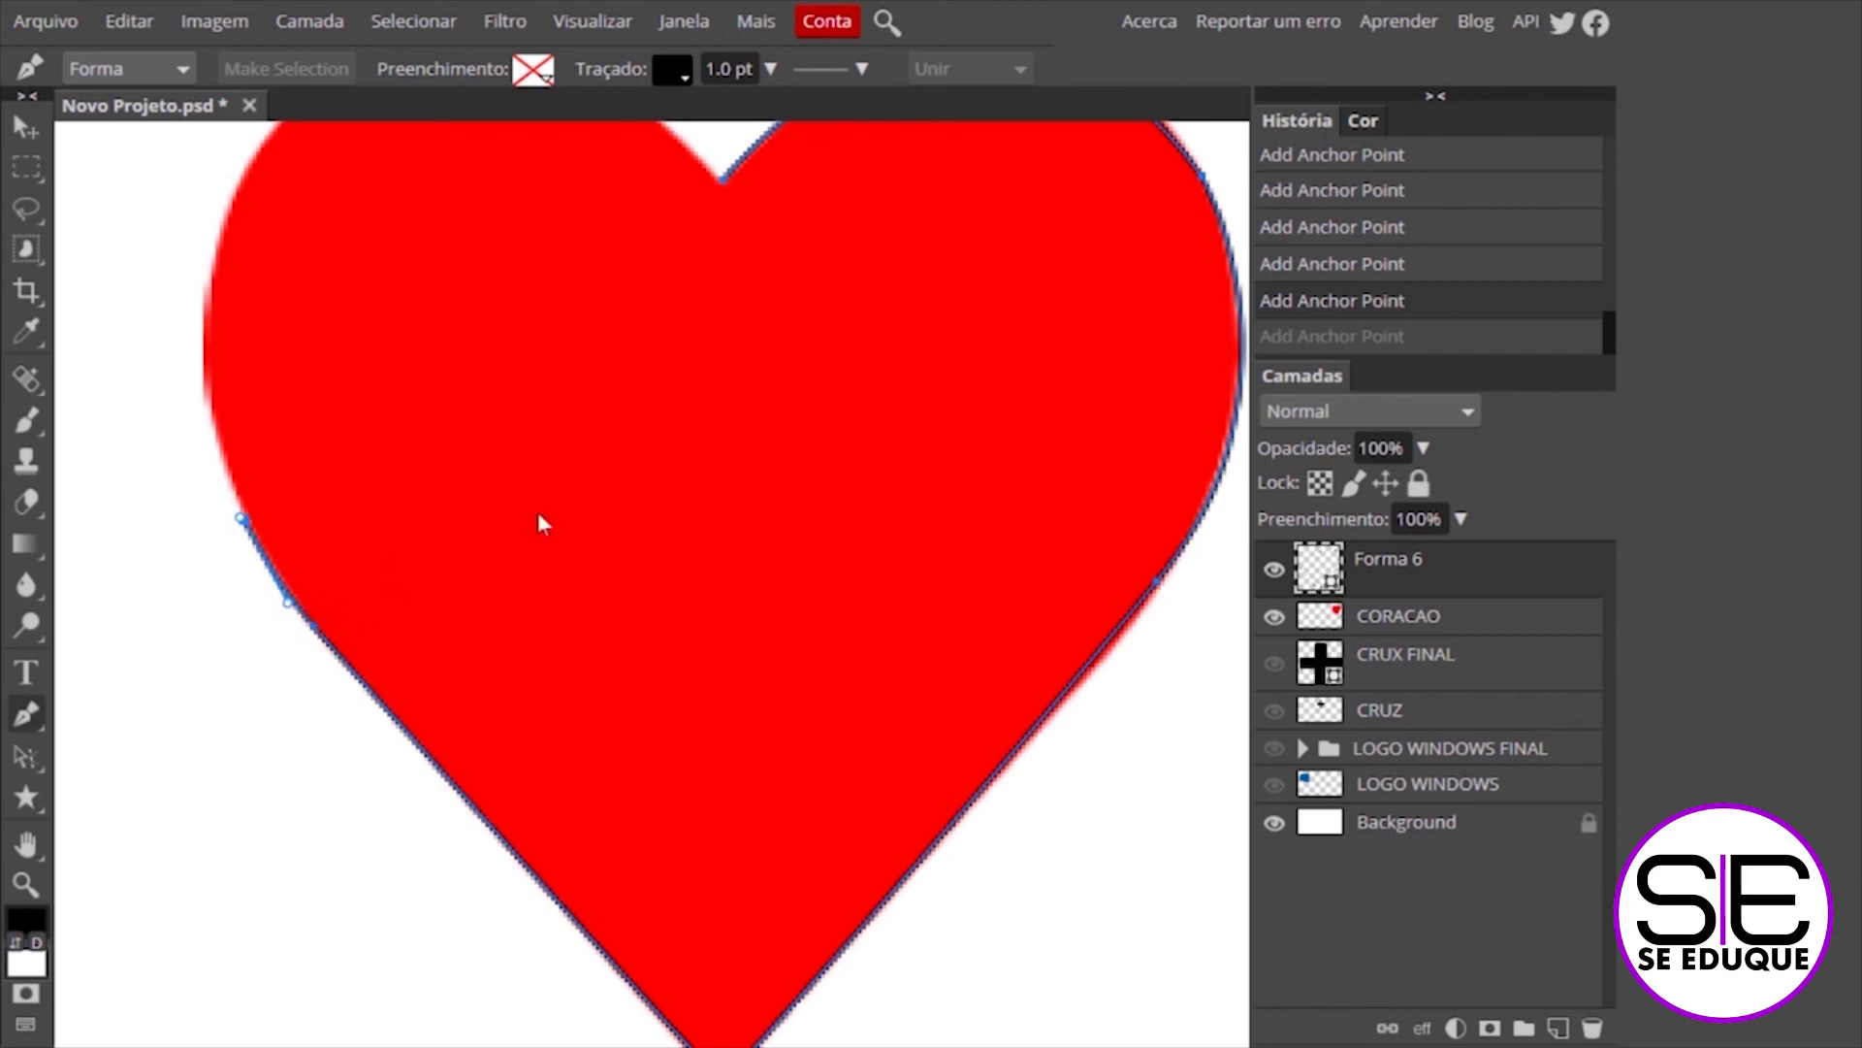
pyautogui.scroll(2, 528, 582)
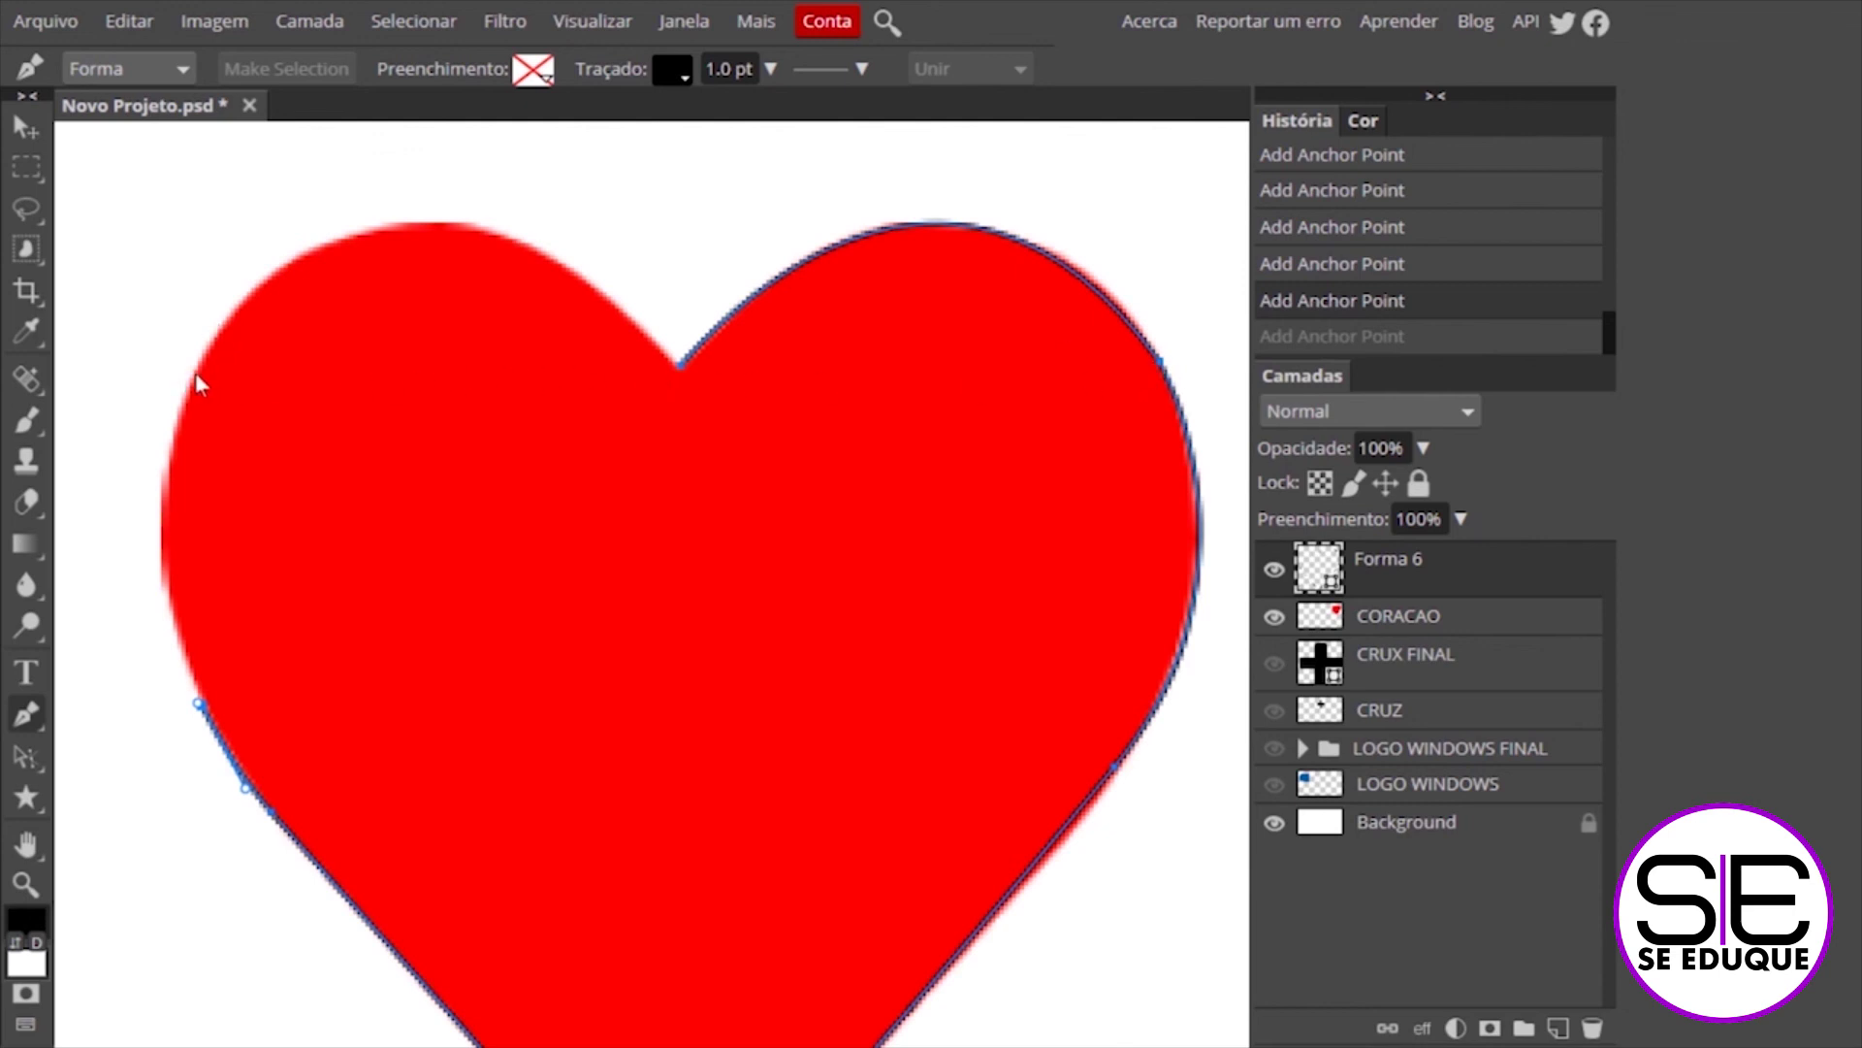
pyautogui.moveTo(194, 373); pyautogui.dragTo(266, 264)
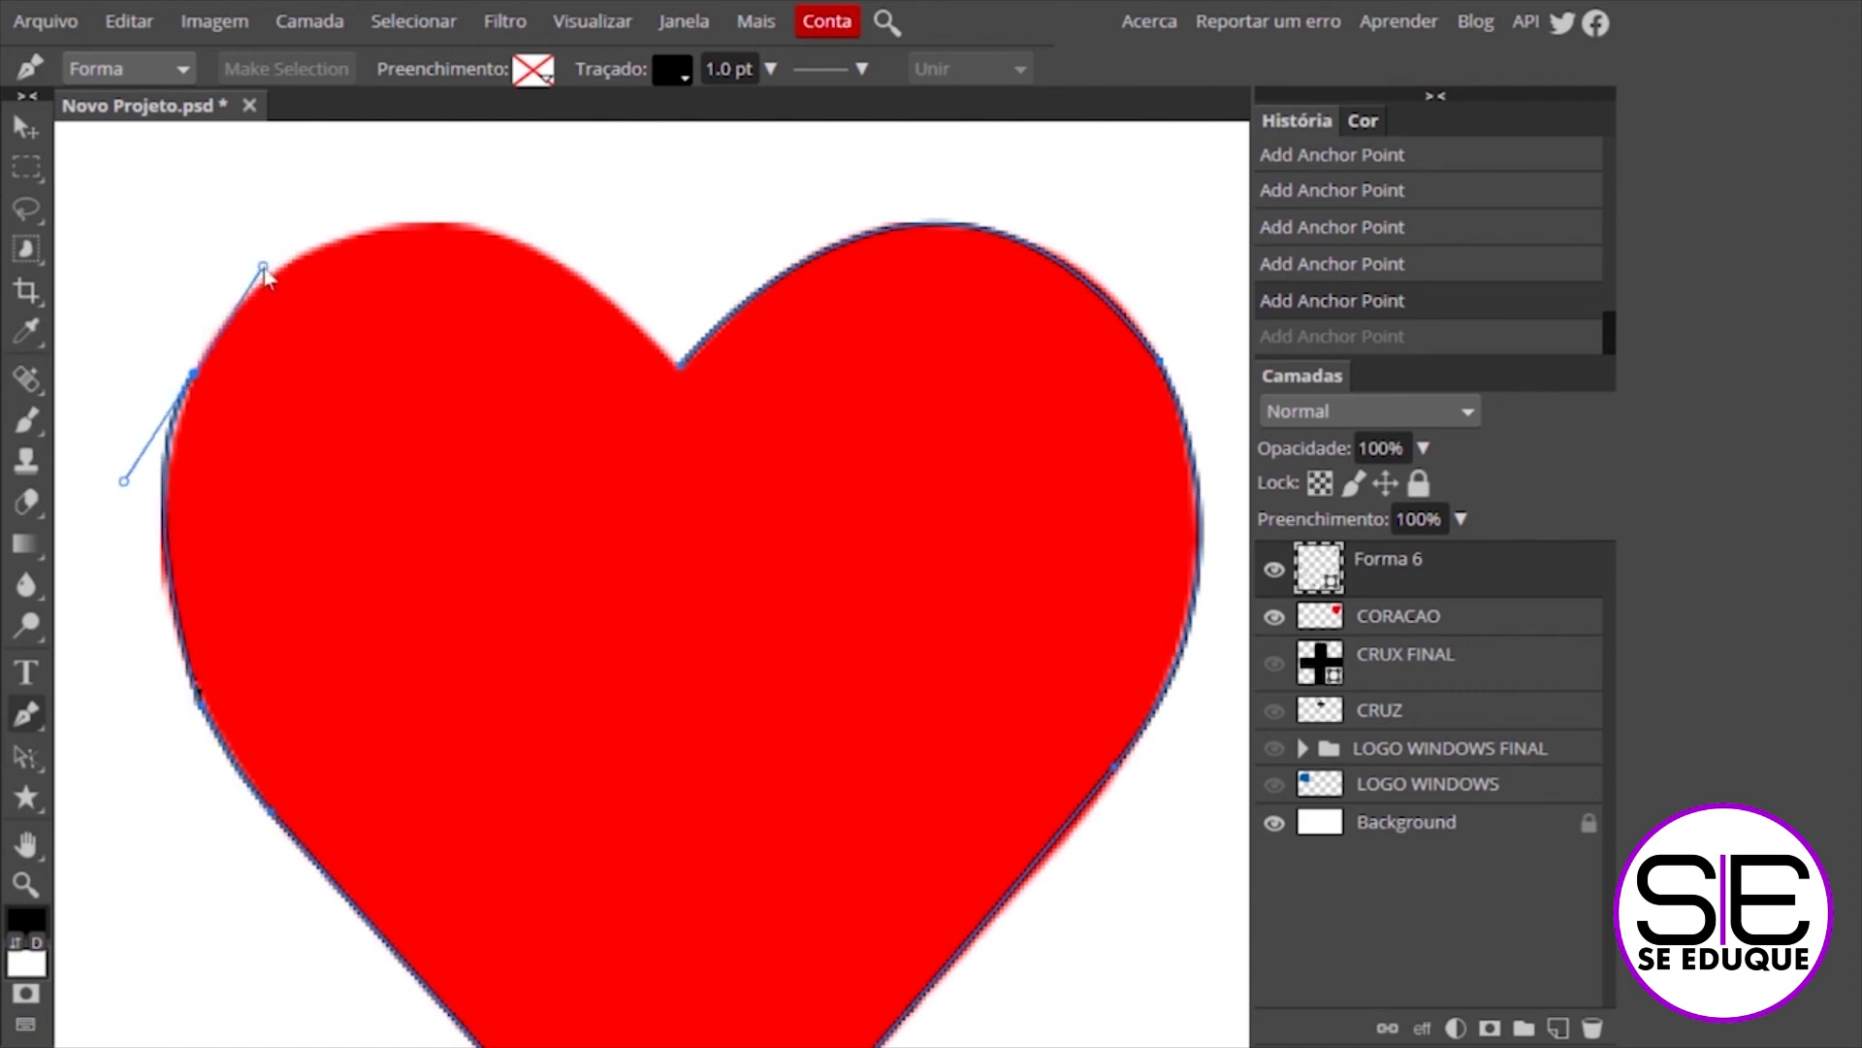
pyautogui.moveTo(267, 268); pyautogui.dragTo(263, 253)
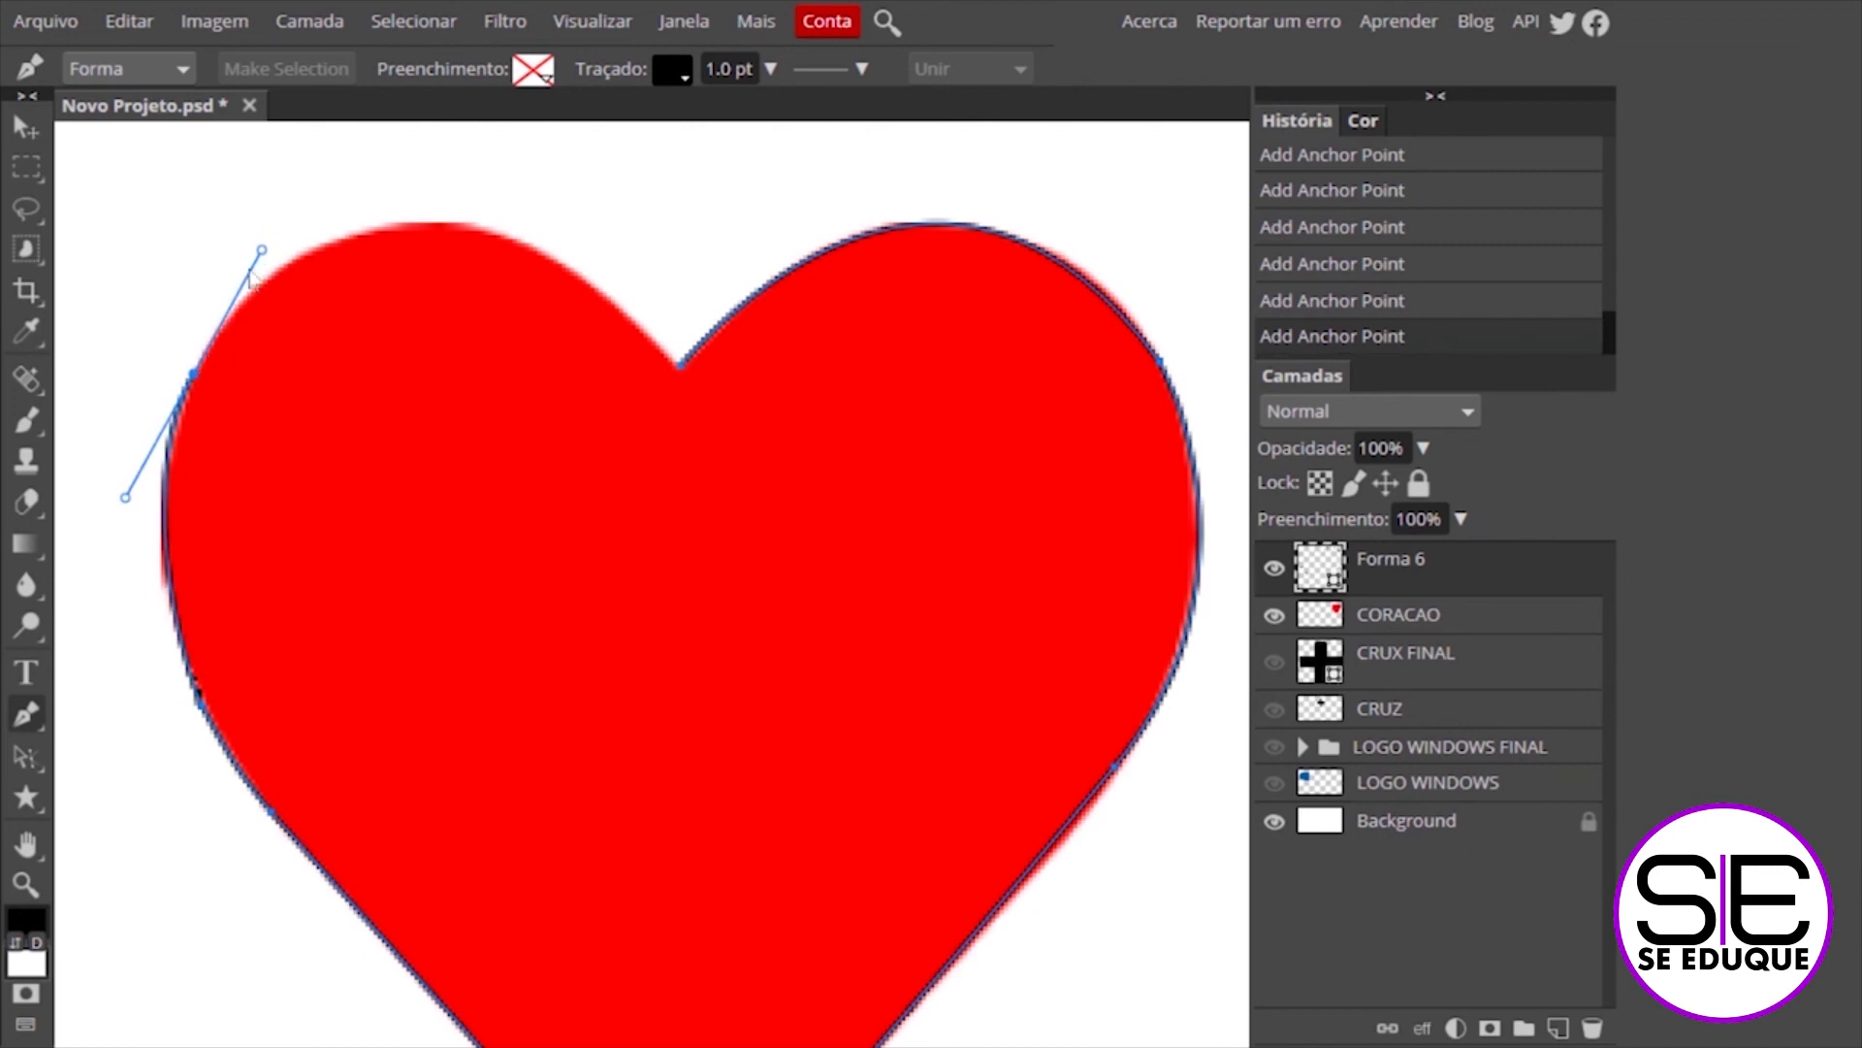
pyautogui.click(192, 371)
pyautogui.moveTo(679, 369); pyautogui.dragTo(989, 677)
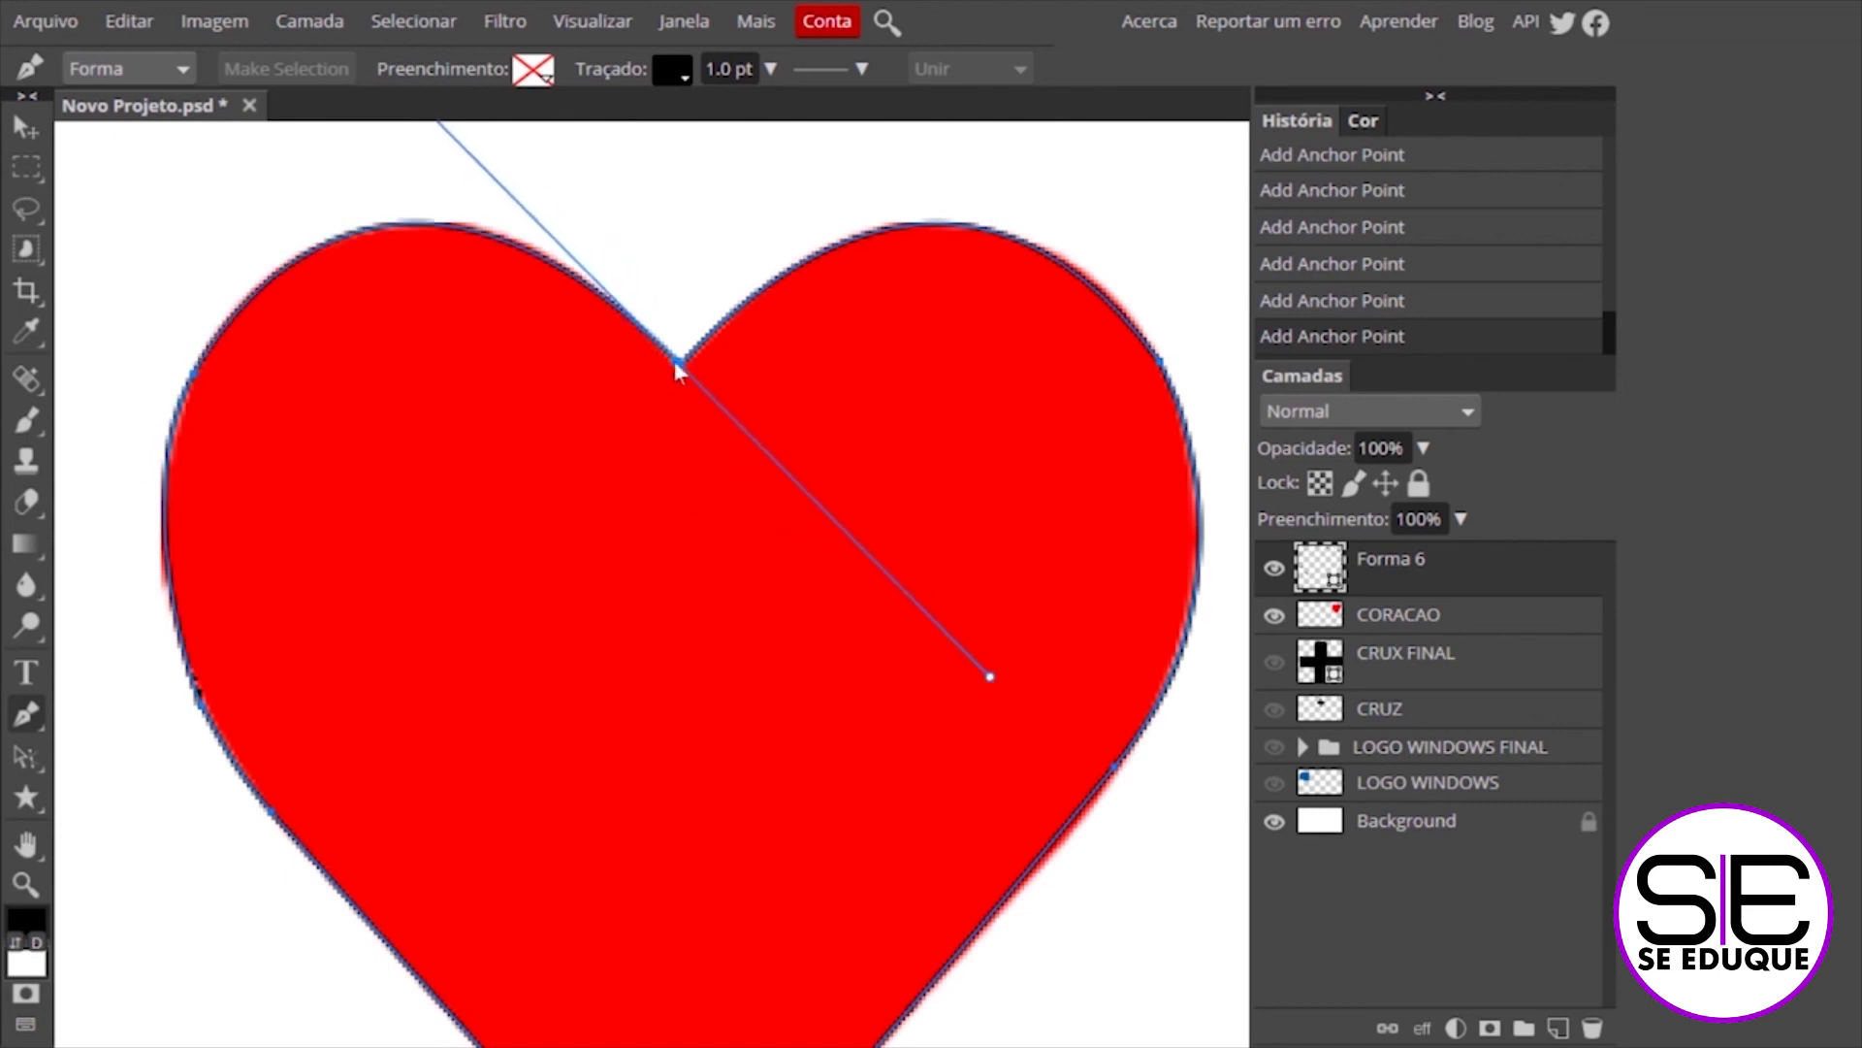
pyautogui.moveTo(1031, 666); pyautogui.dragTo(781, 640)
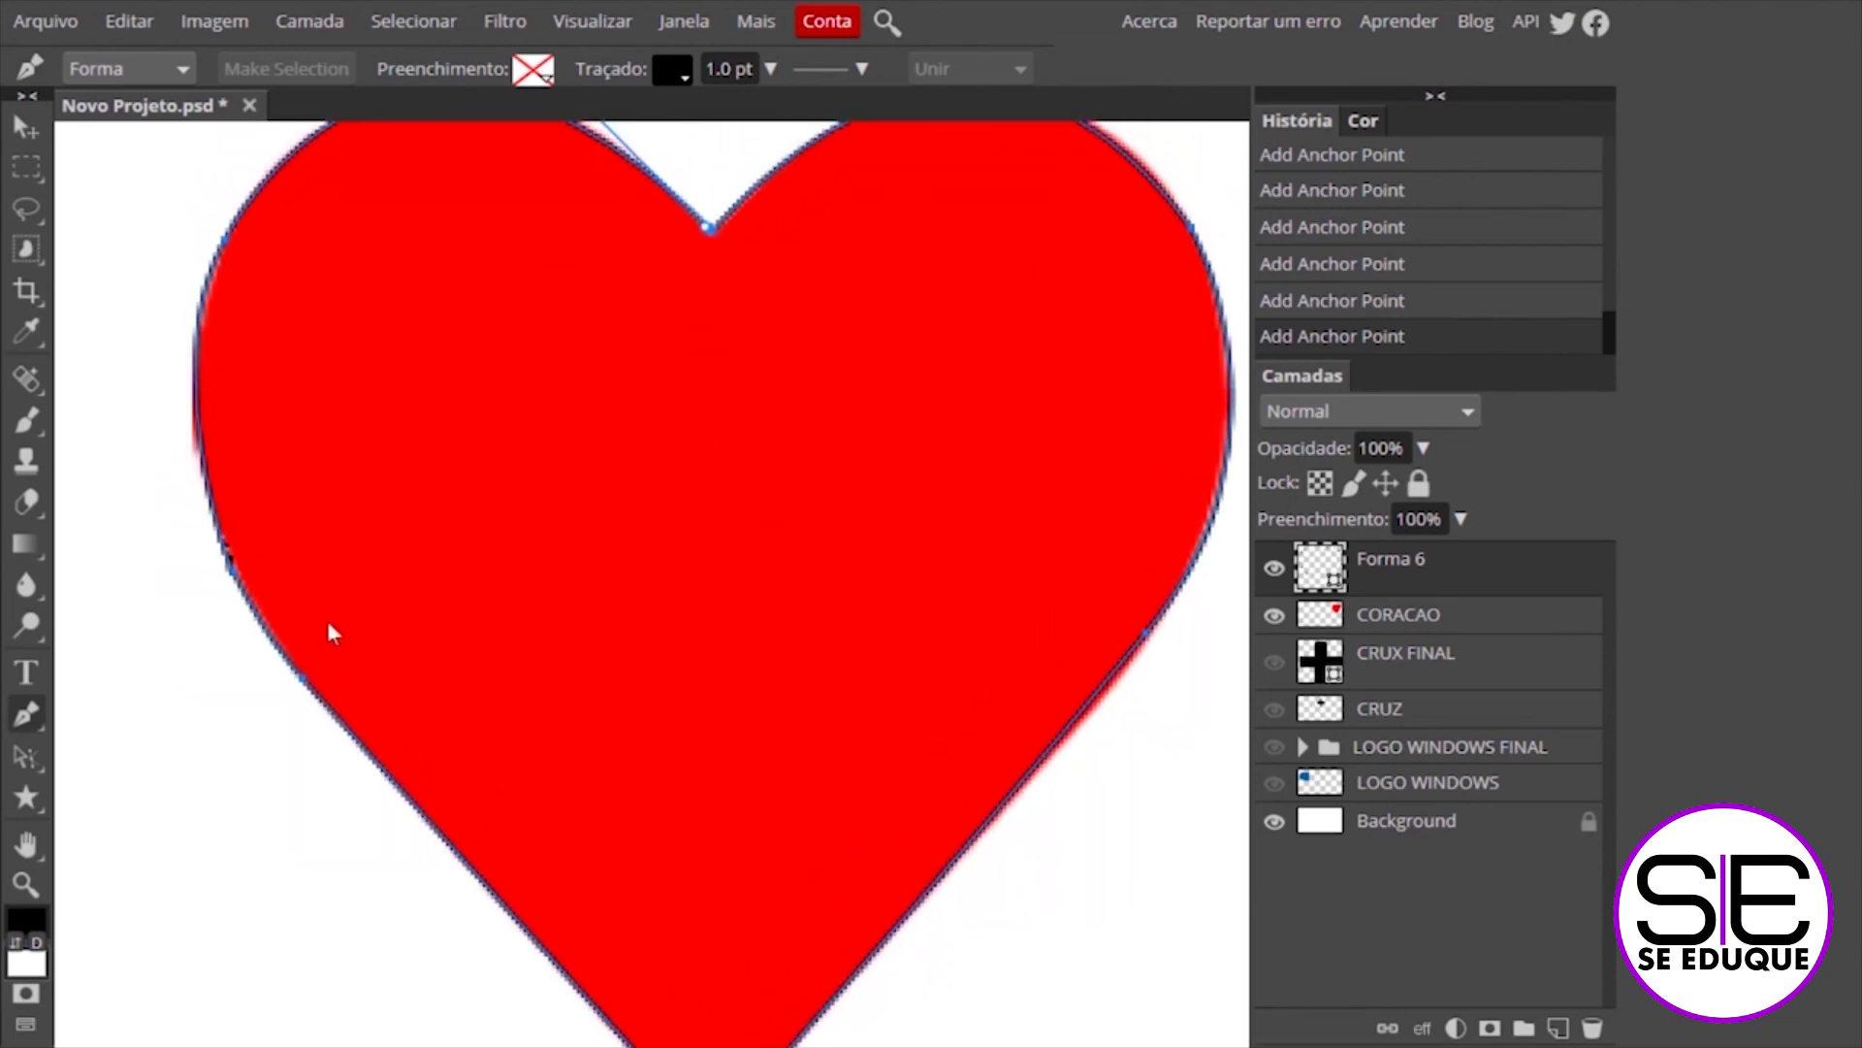
# Zoom in with Direct Selection, delete the stray left-edge anchor, and refit the left curve
pyautogui.click(32, 762)
pyautogui.click(133, 802)
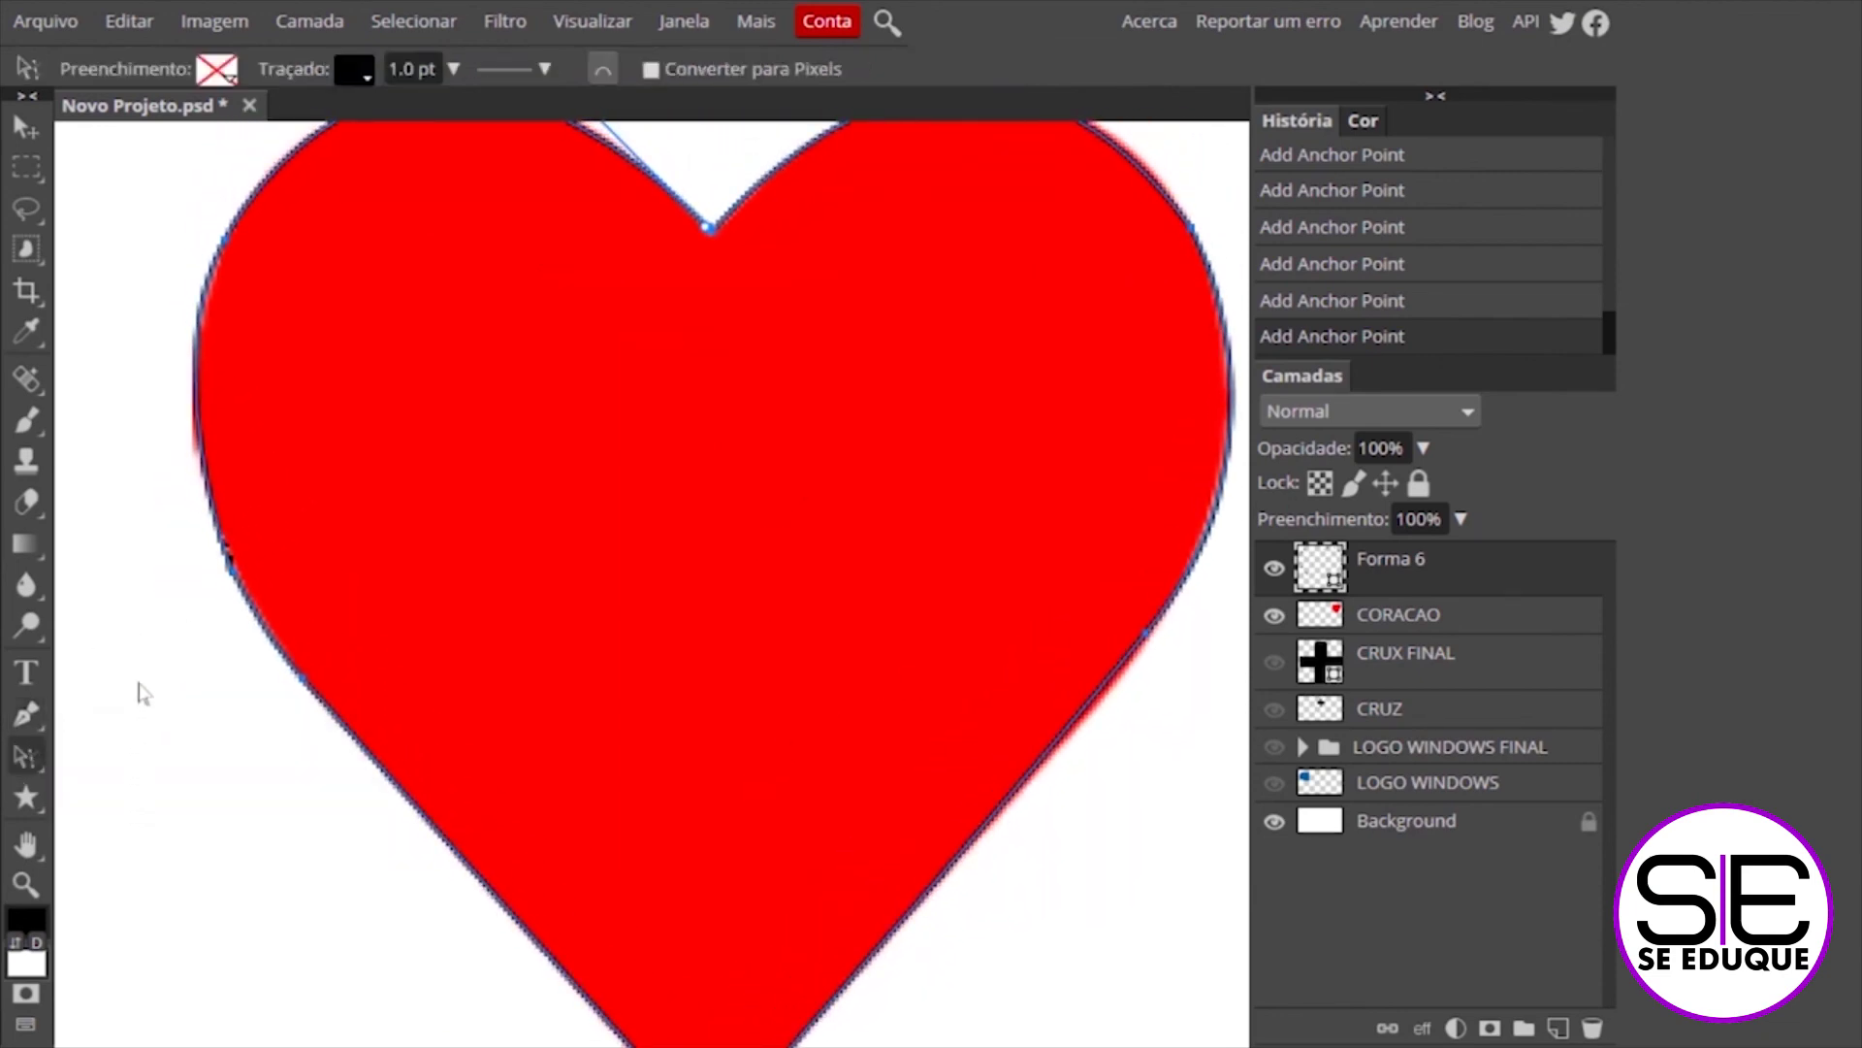
pyautogui.hotkey('ctrl', '+')
pyautogui.moveTo(262, 607)
pyautogui.mouseDown()
pyautogui.moveTo(1009, 514)
pyautogui.moveTo(621, 260)
pyautogui.mouseUp()
pyautogui.click(26, 757)
pyautogui.click(146, 757)
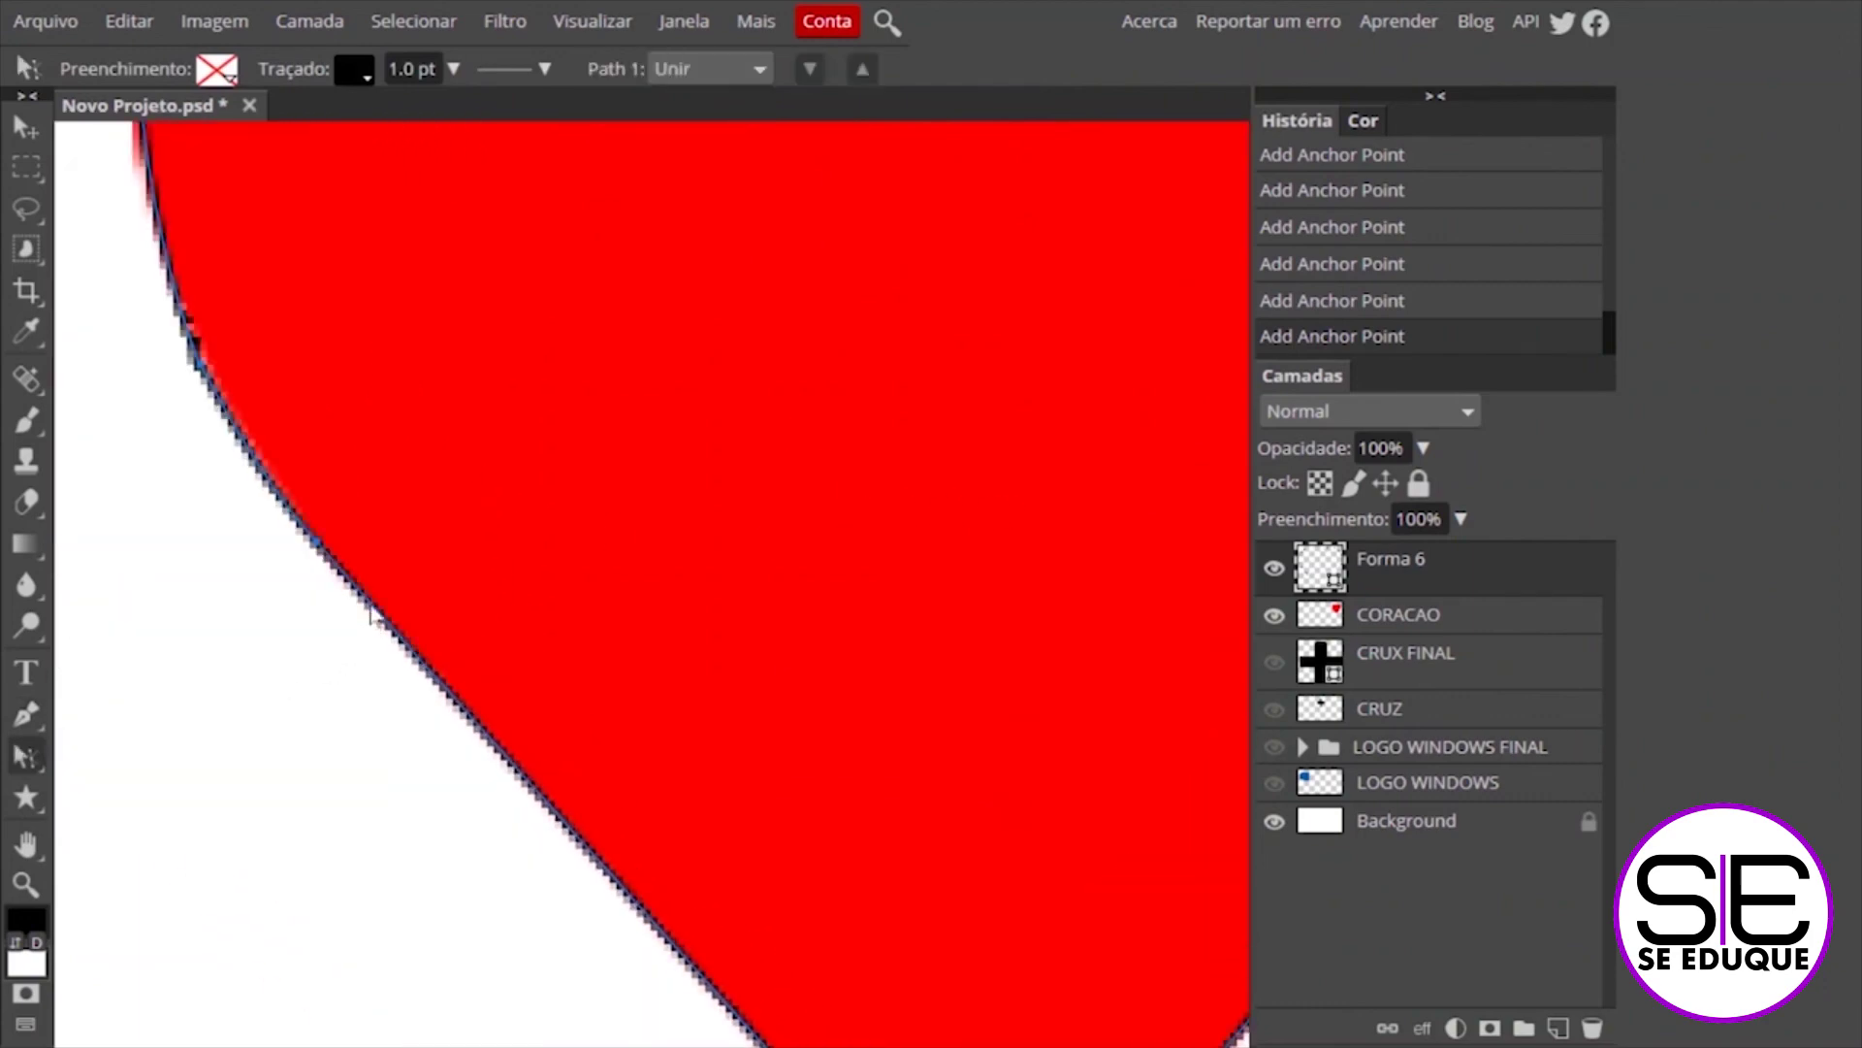
pyautogui.moveTo(632, 579)
pyautogui.mouseDown()
pyautogui.moveTo(649, 760)
pyautogui.moveTo(404, 317)
pyautogui.mouseUp()
pyautogui.moveTo(657, 540)
pyautogui.mouseDown()
pyautogui.moveTo(699, 690)
pyautogui.moveTo(984, 1036)
pyautogui.mouseUp()
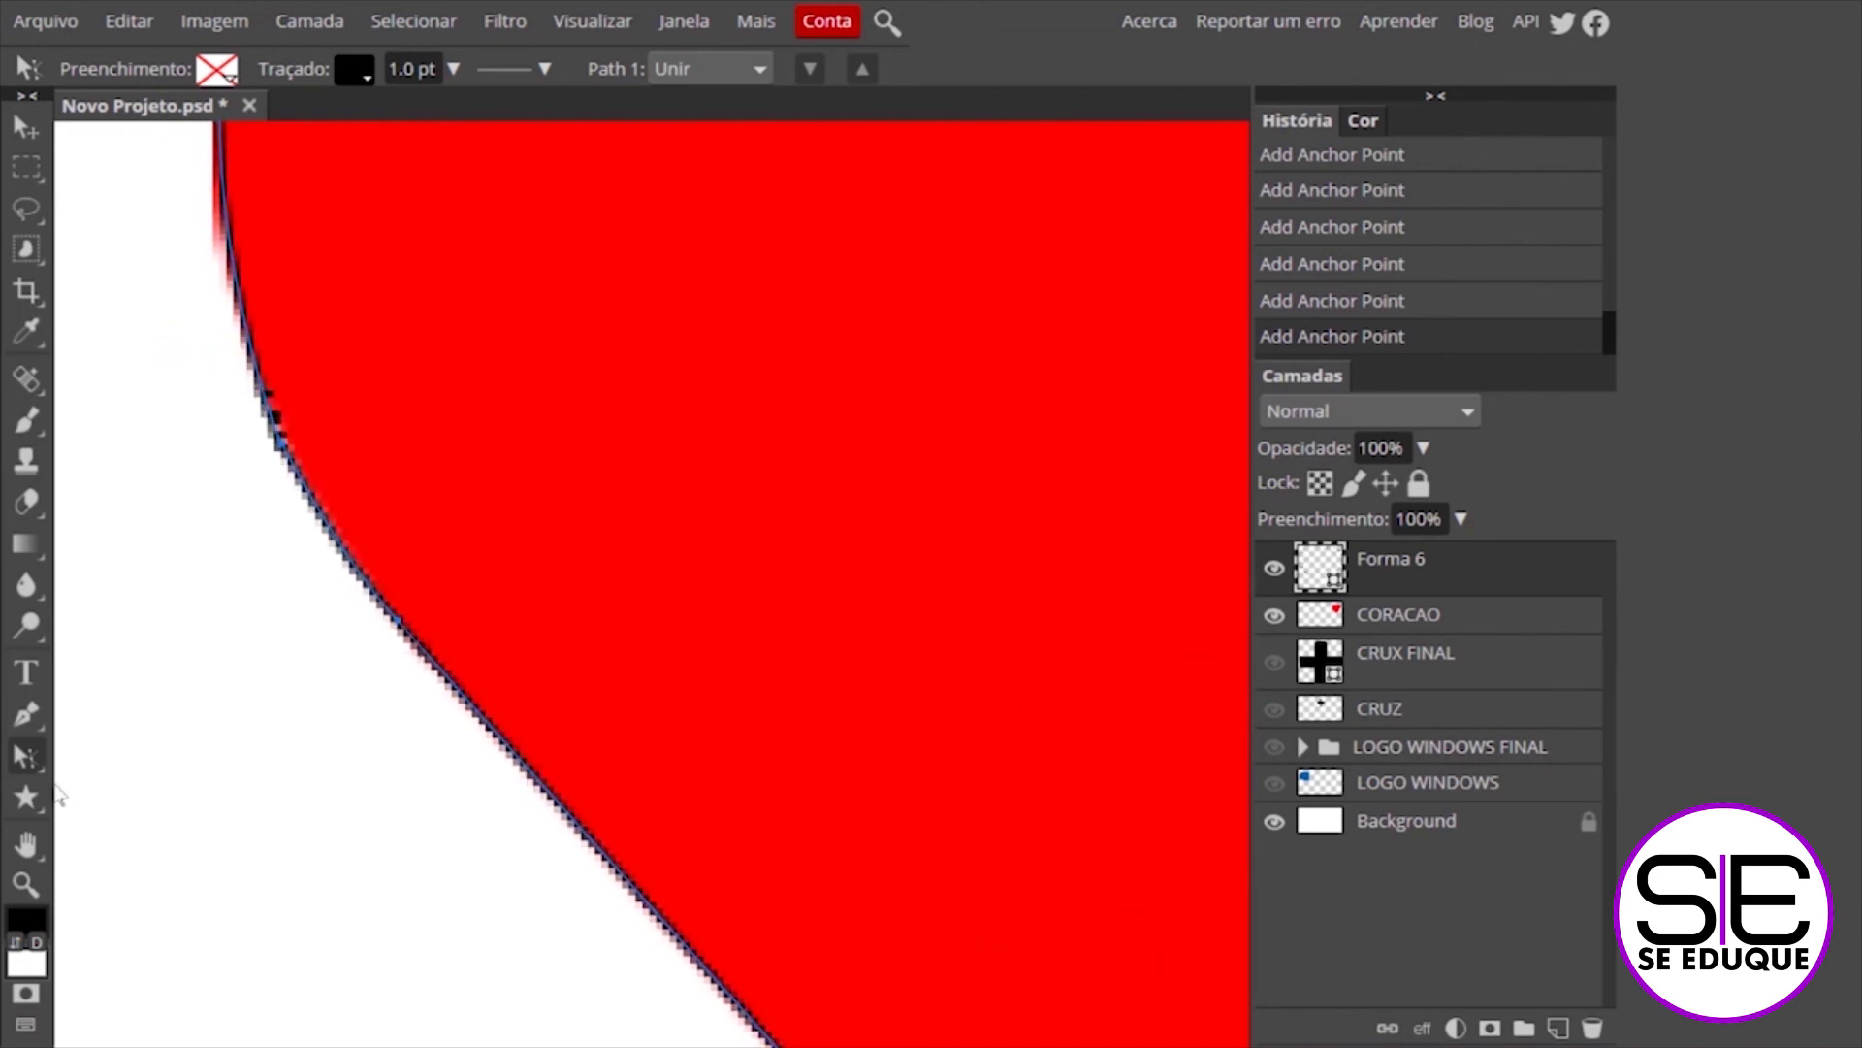
pyautogui.rightClick(26, 757)
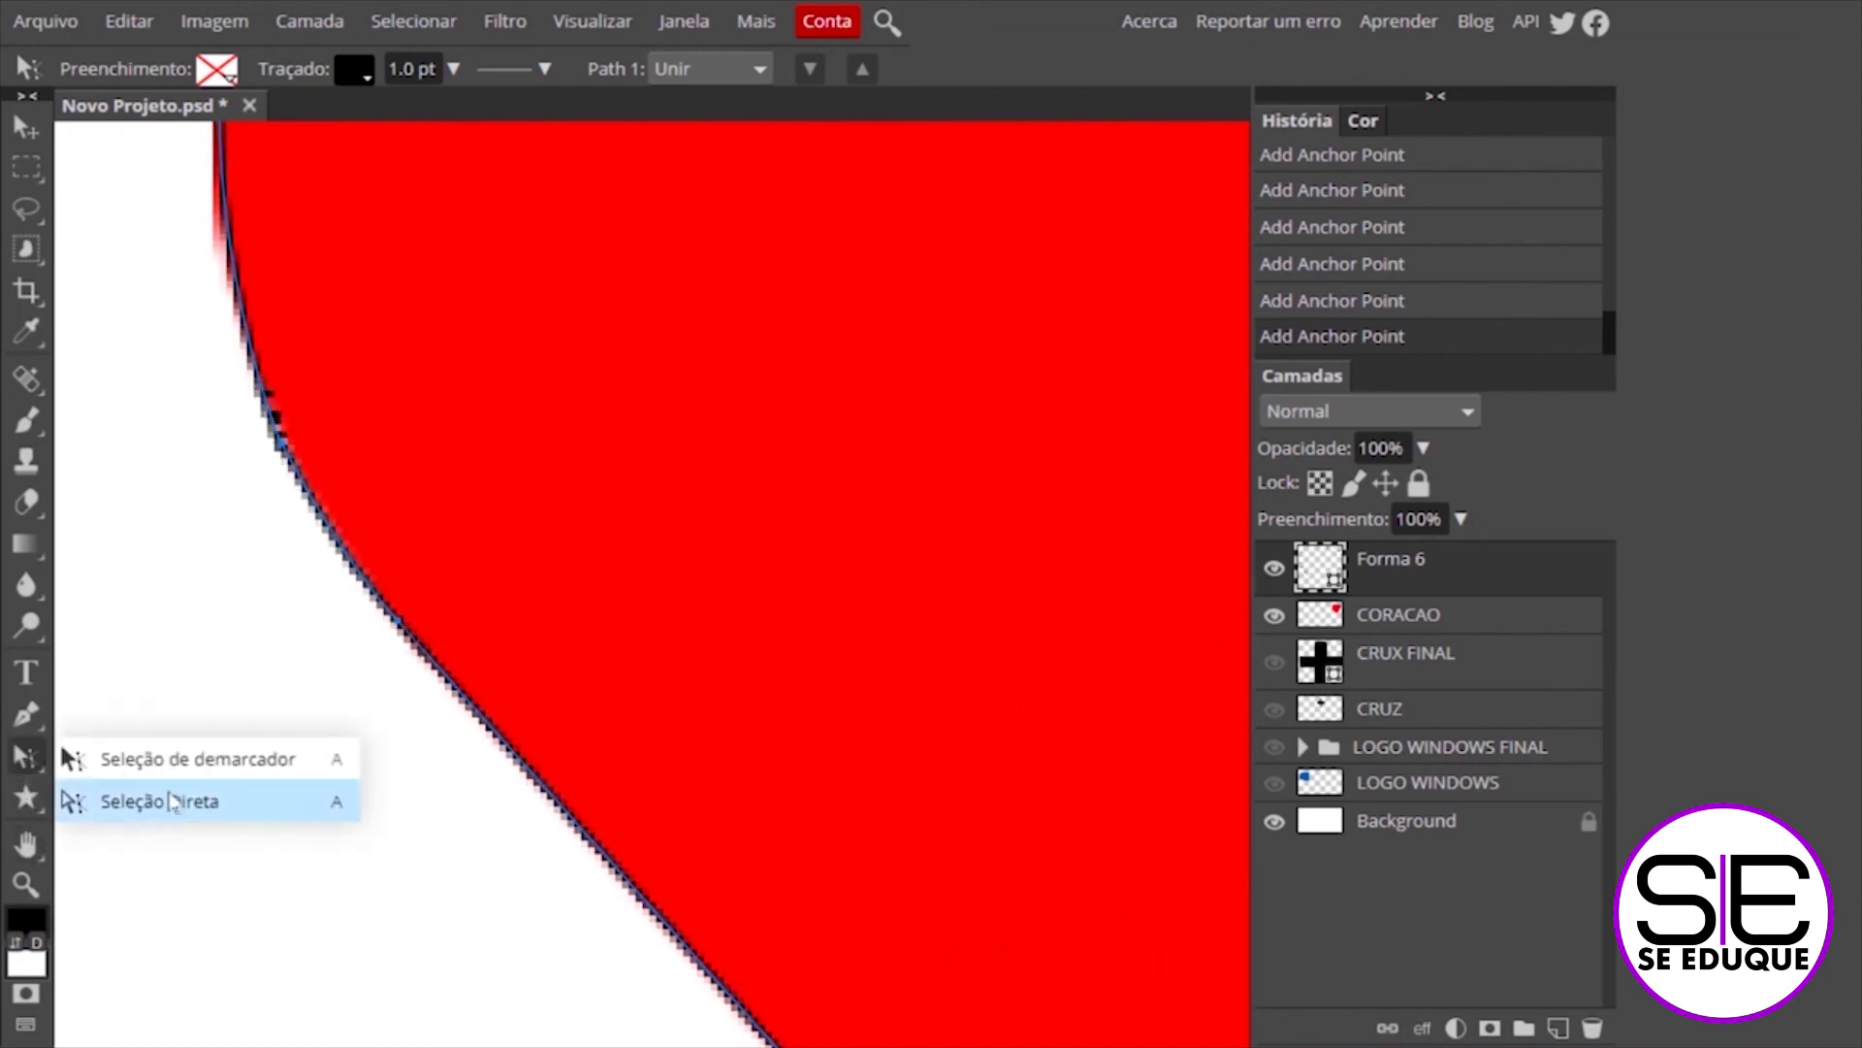
pyautogui.click(170, 800)
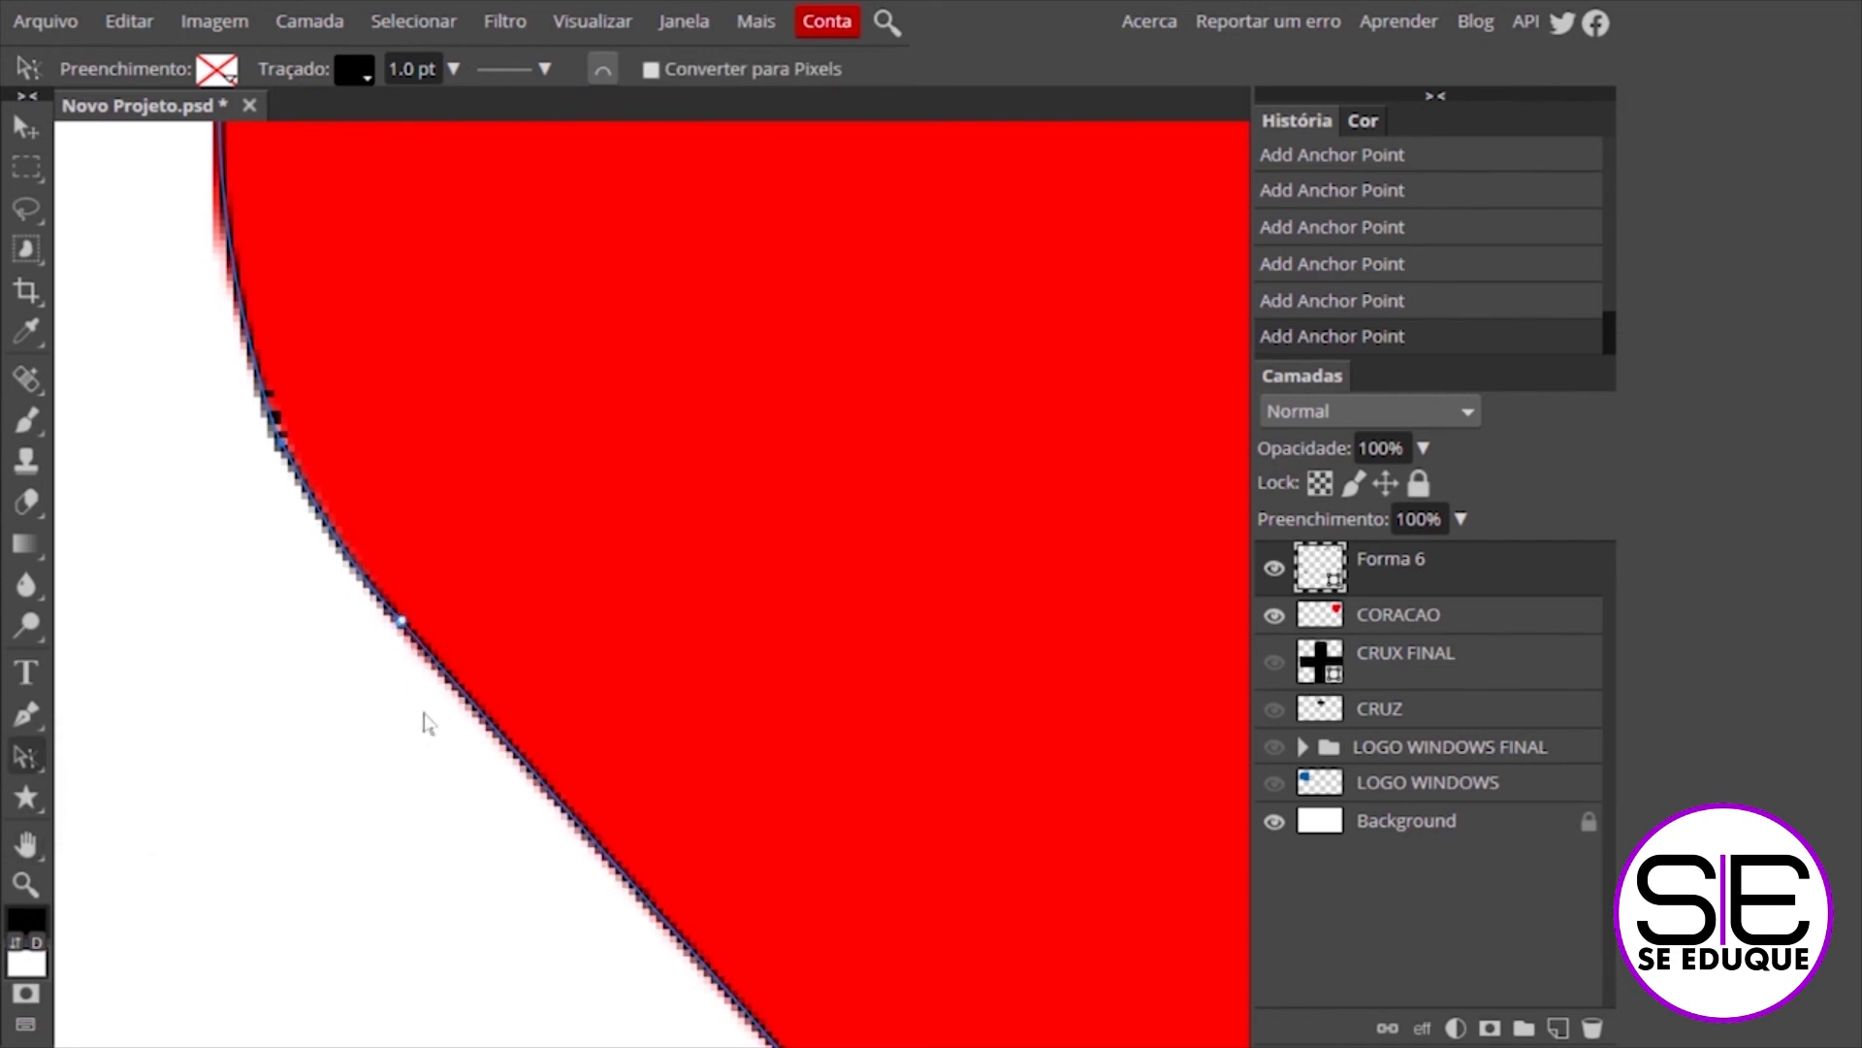
pyautogui.press('Delete')
pyautogui.click(281, 442)
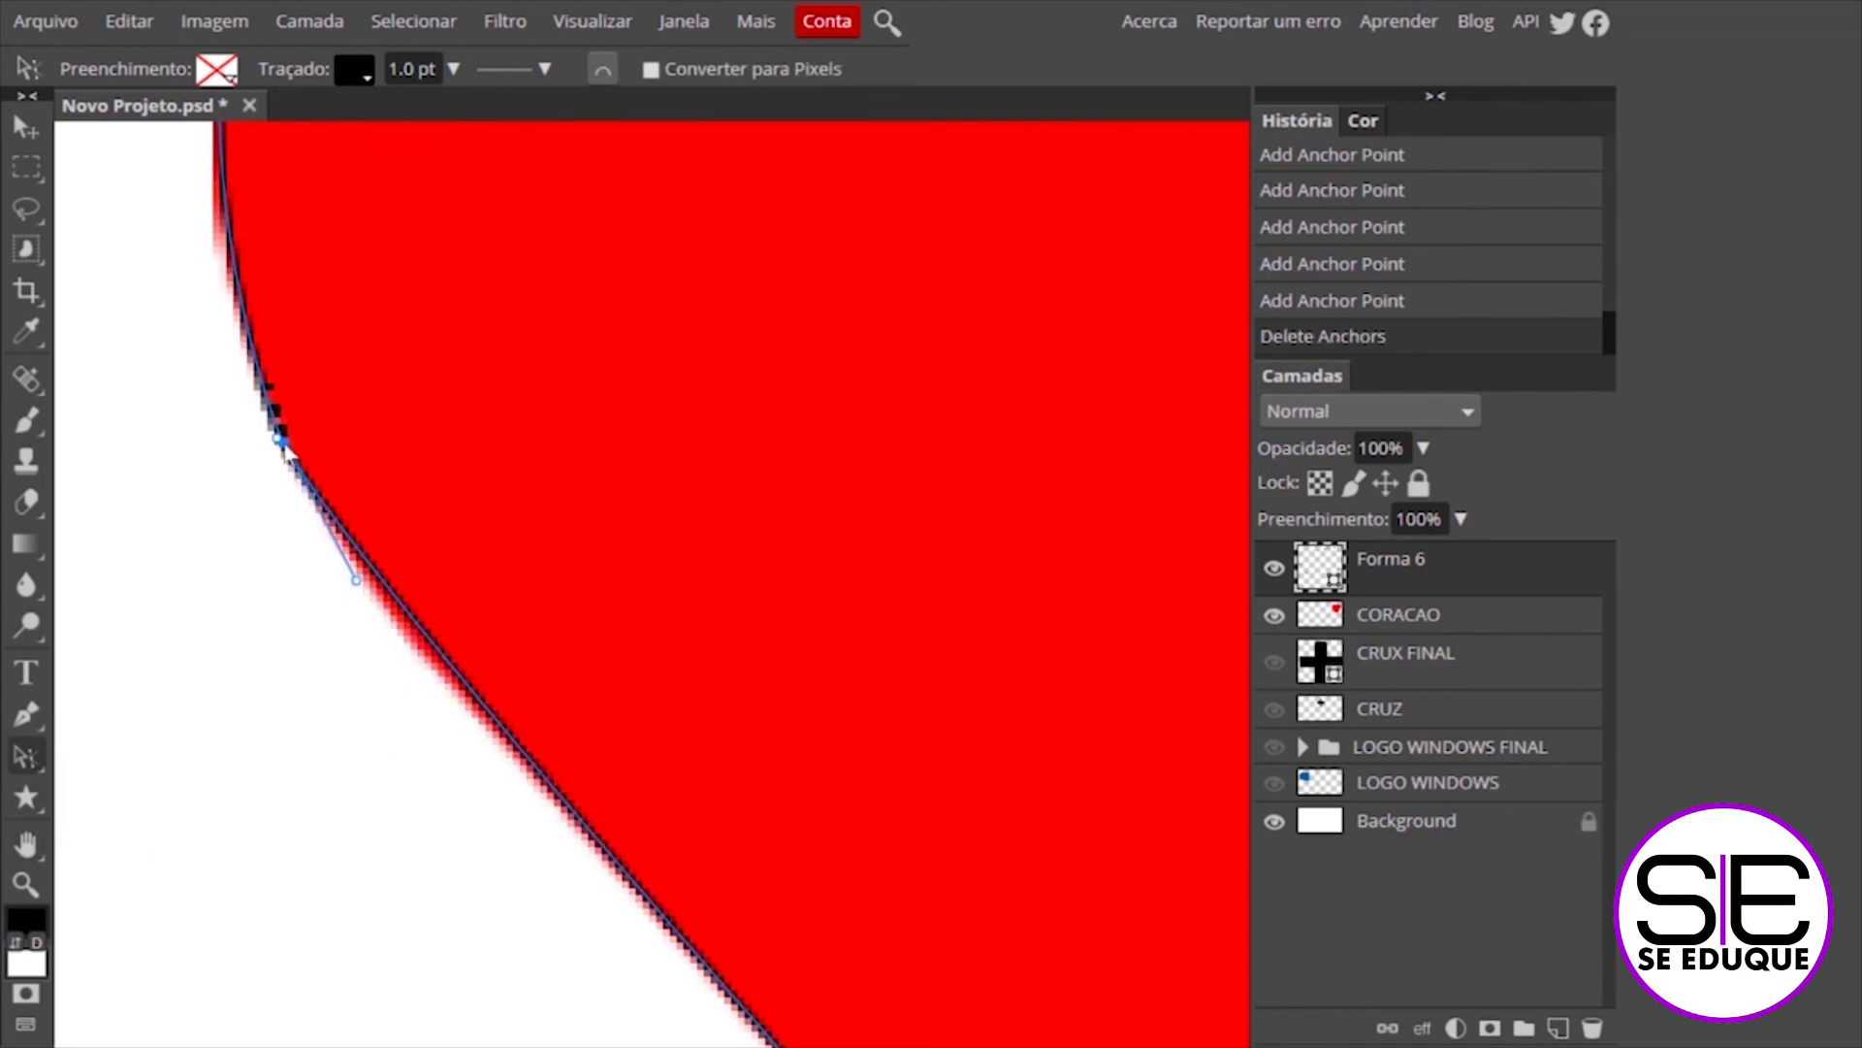
pyautogui.moveTo(356, 580); pyautogui.dragTo(346, 609)
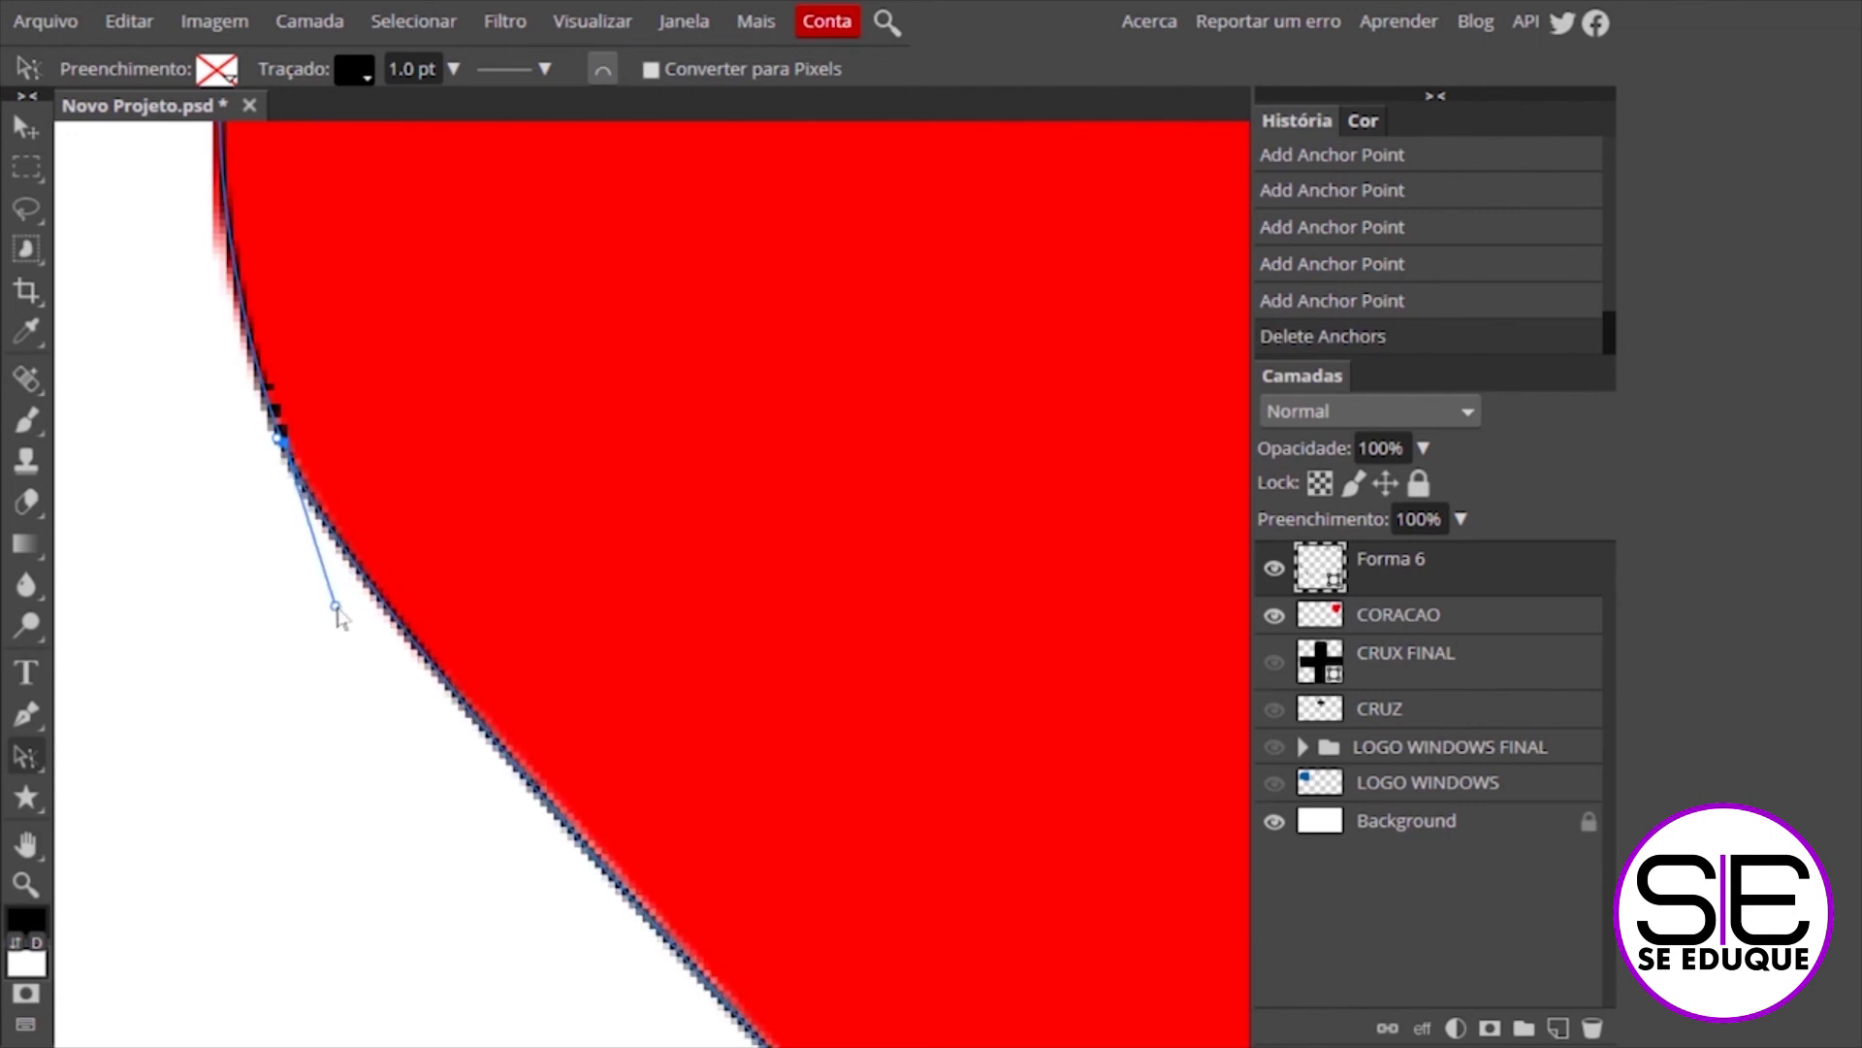
# Adjust the right-edge anchor's curve to follow the heart, then bring the whole heart back into view
pyautogui.hscroll(10, 208, 603)
pyautogui.hscroll(3, 728, 523)
pyautogui.hscroll(2, 736, 538)
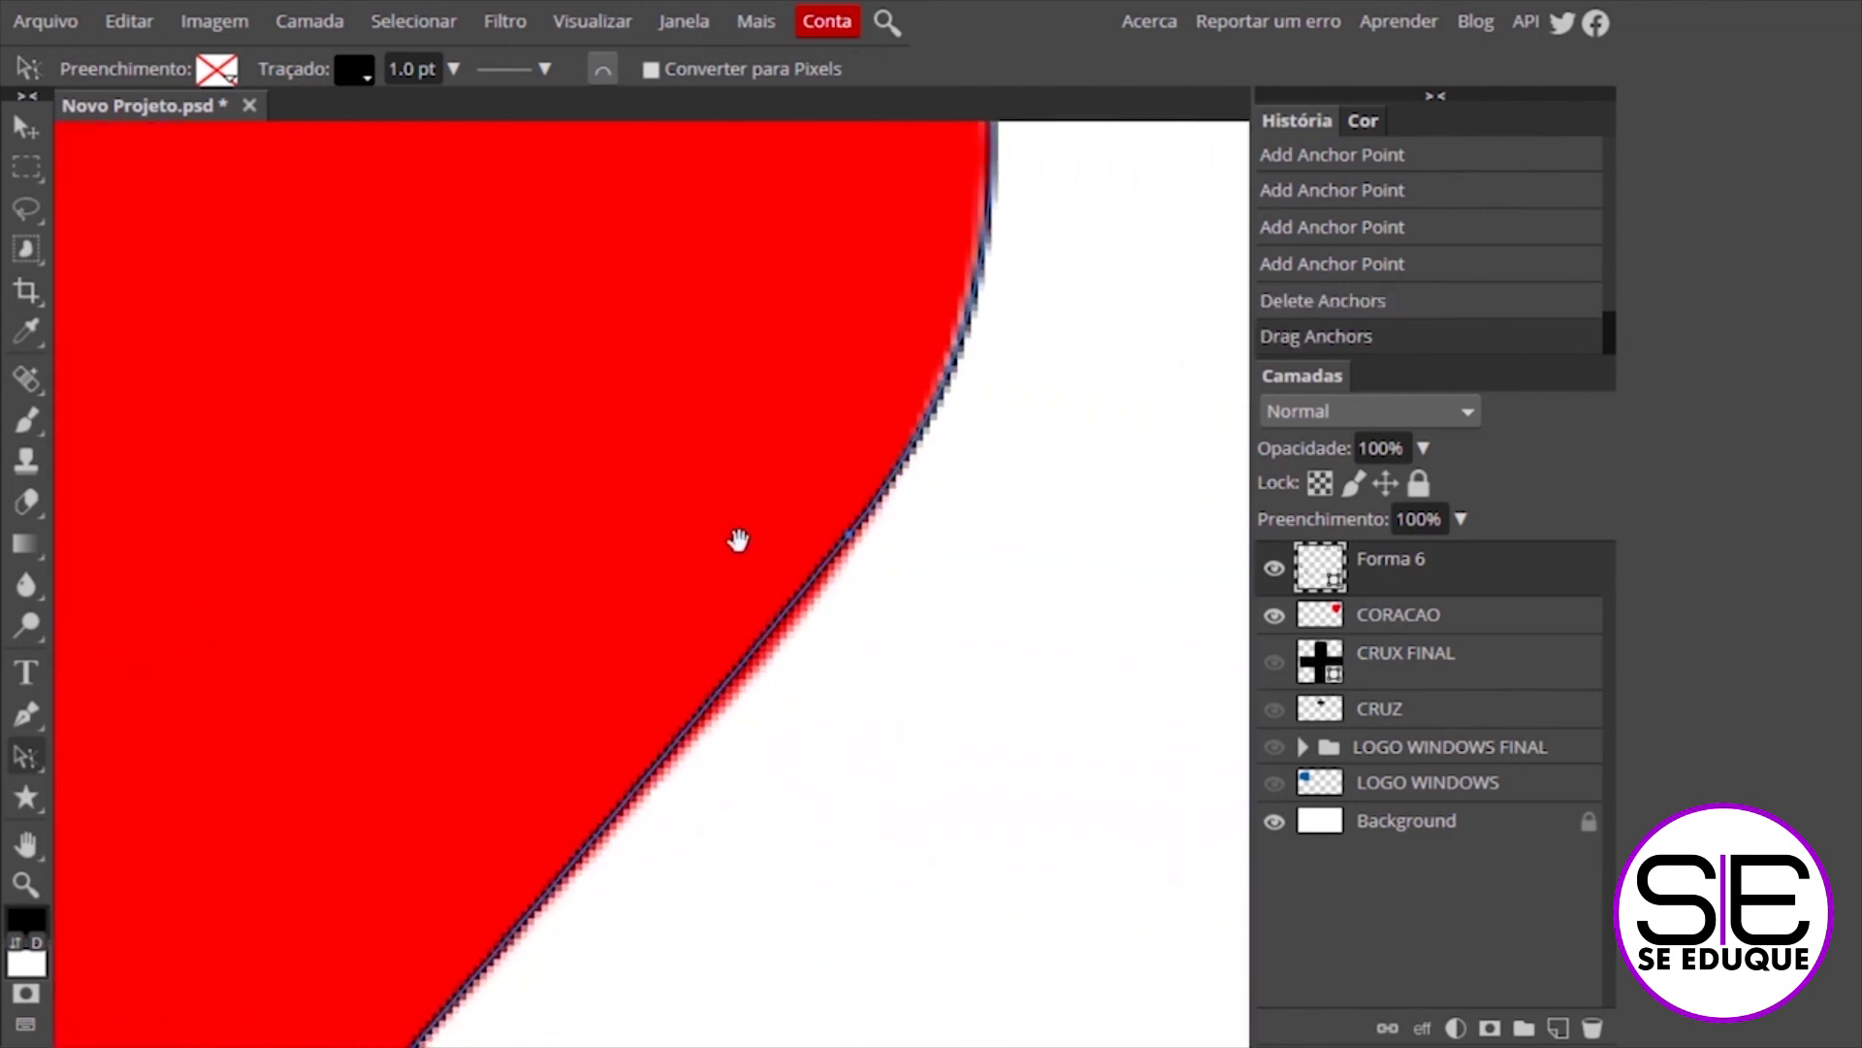
pyautogui.click(850, 534)
pyautogui.moveTo(1123, 195); pyautogui.dragTo(1114, 213)
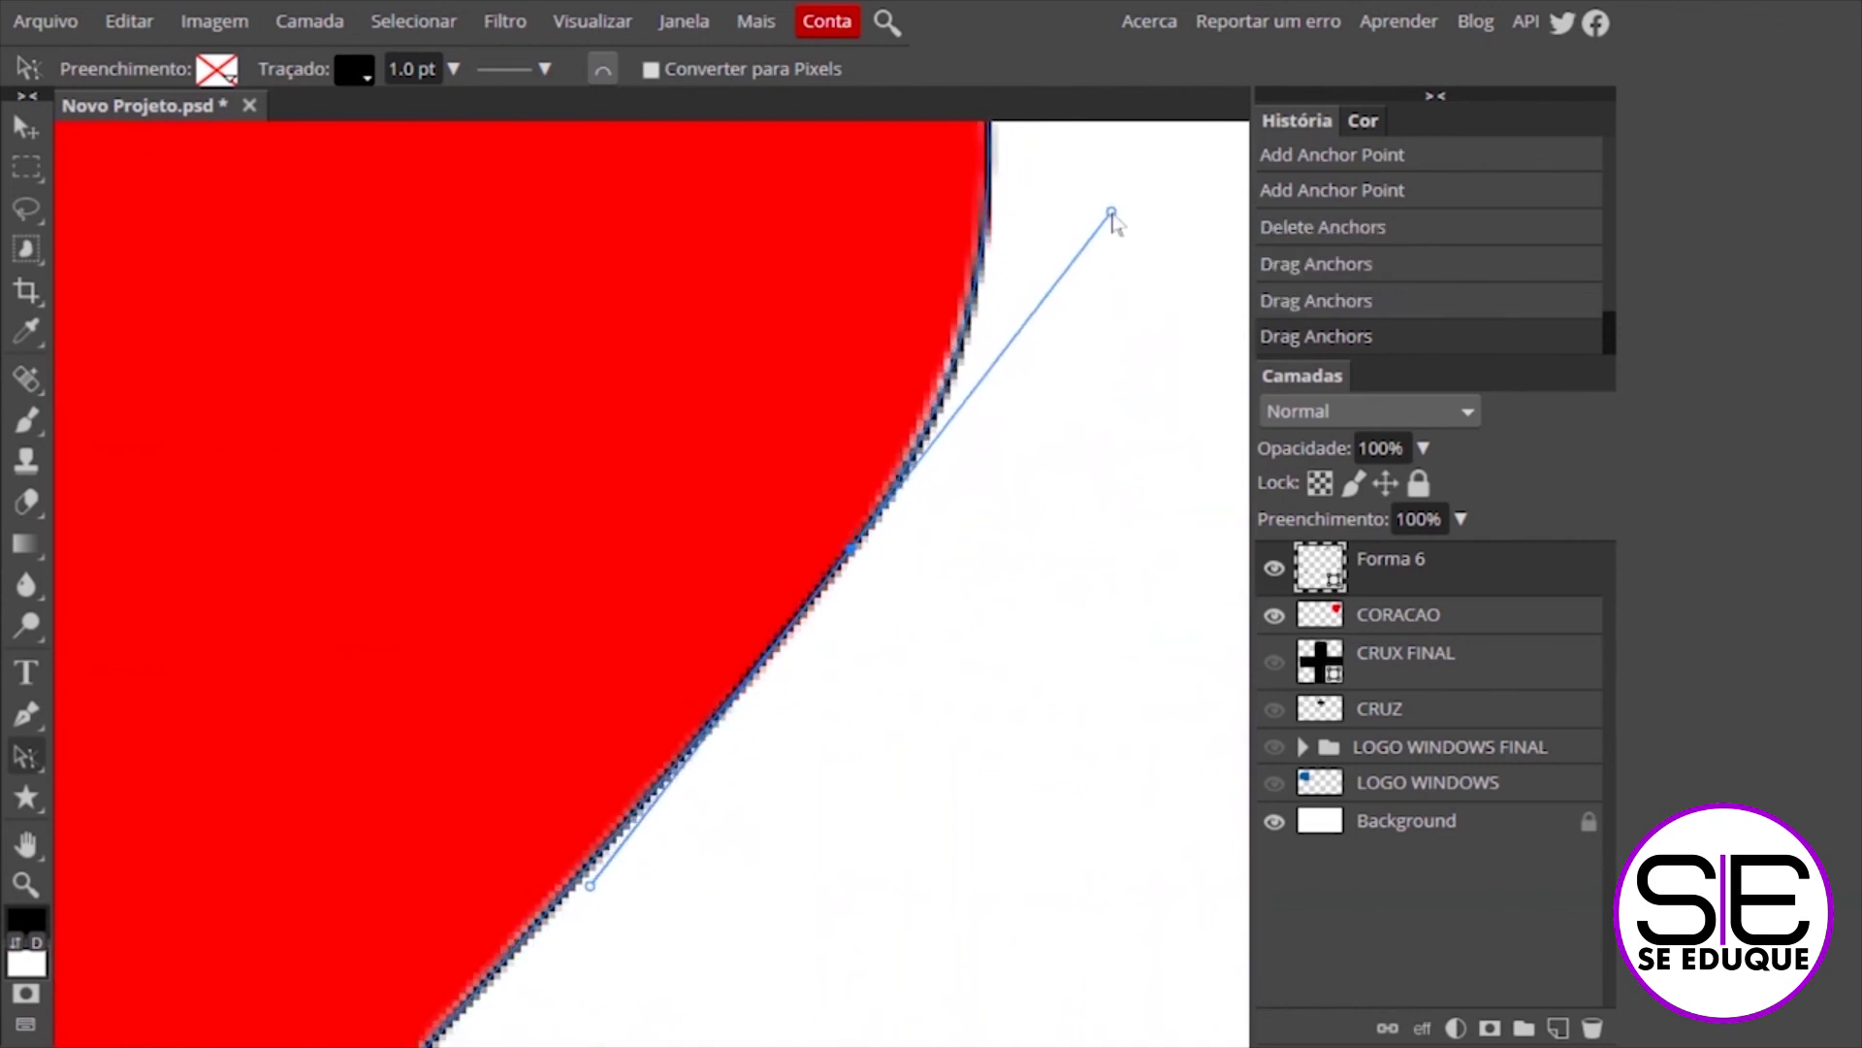
pyautogui.hscroll(-5, 1193, 520)
pyautogui.hscroll(-5, 953, 491)
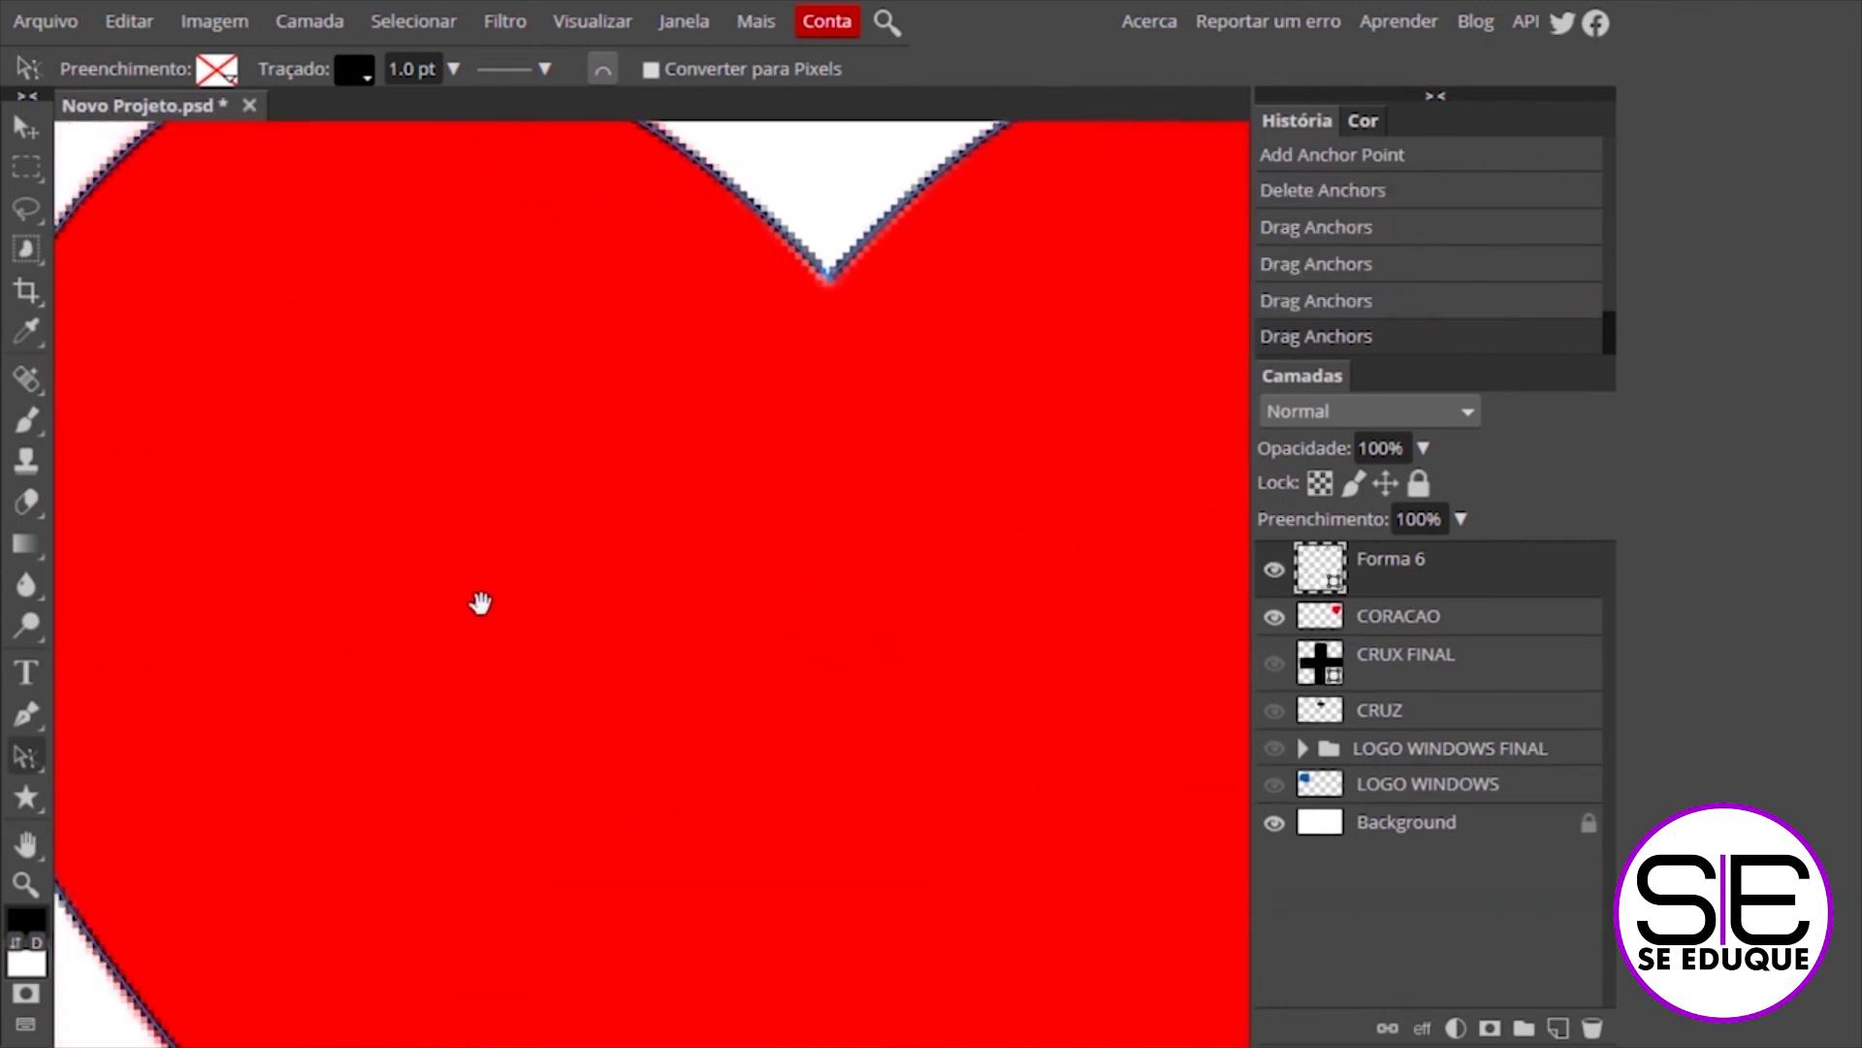
pyautogui.scroll(-3, 478, 603)
pyautogui.moveTo(668, 495); pyautogui.dragTo(336, 477)
pyautogui.scroll(-3, 336, 477)
pyautogui.scroll(-2, 335, 478)
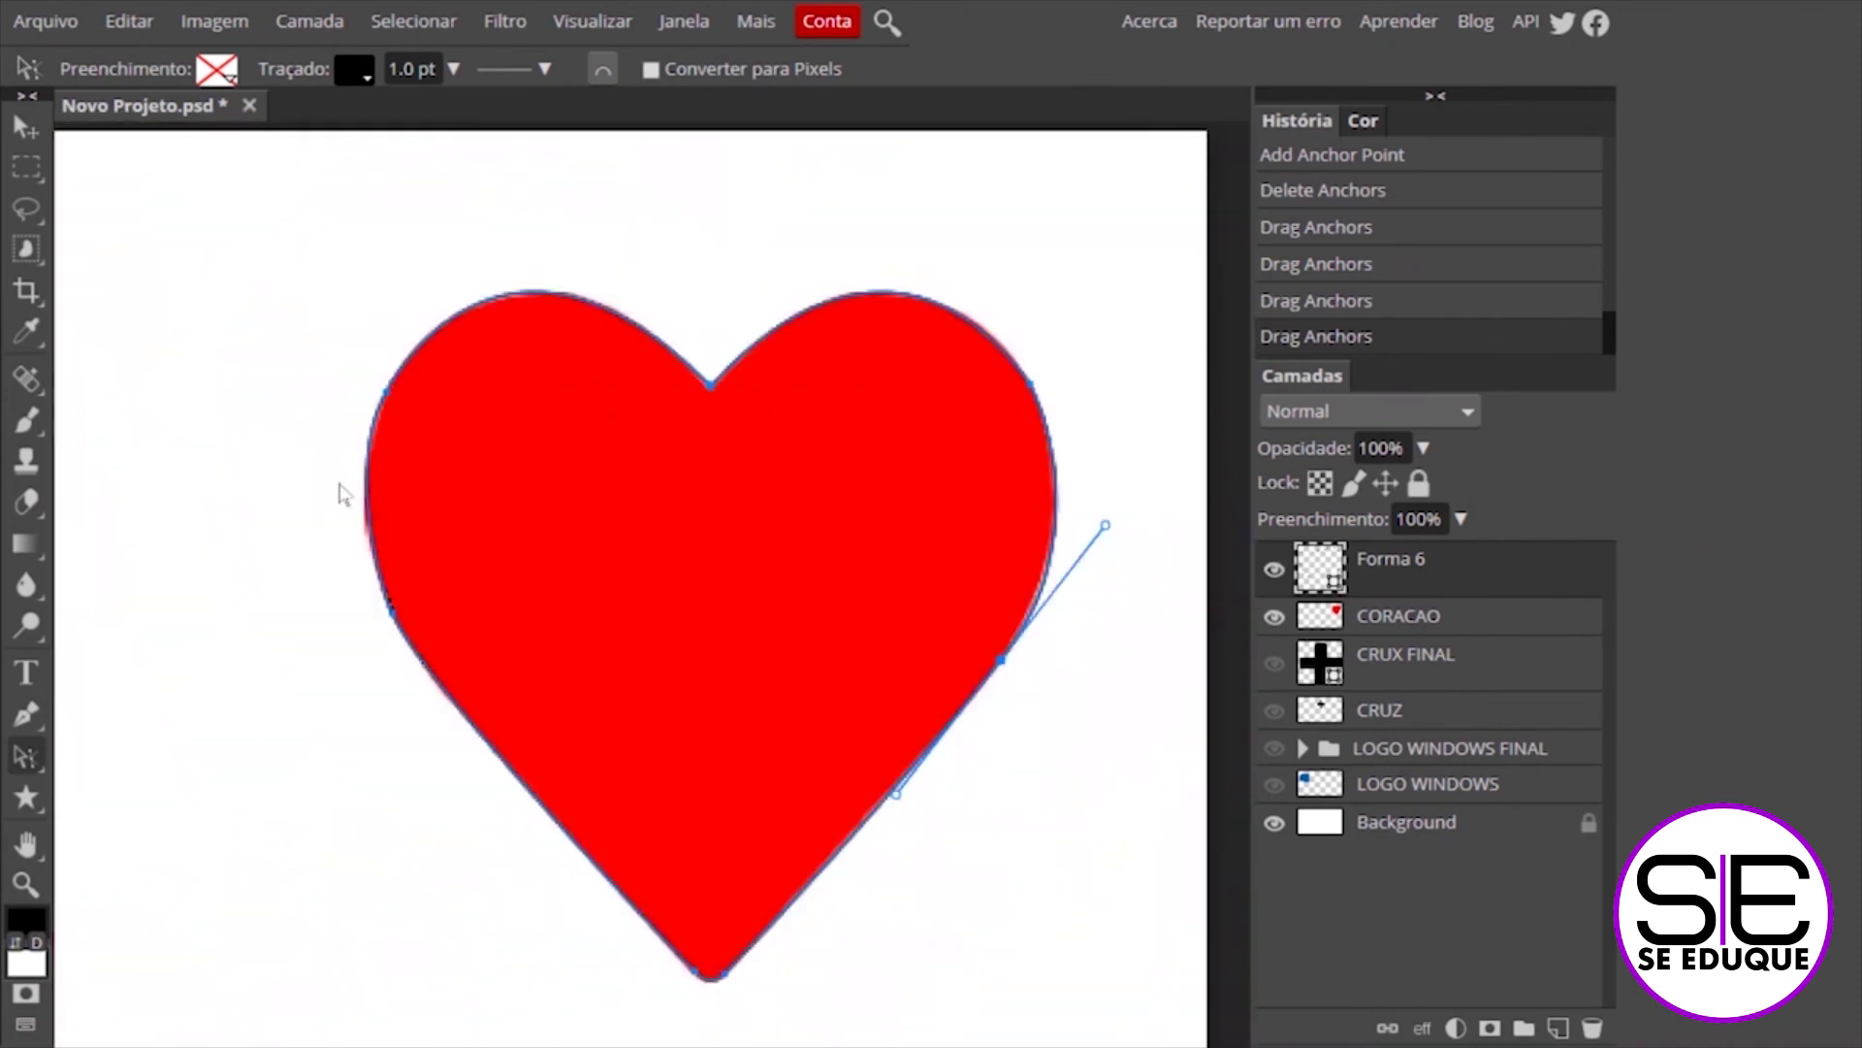
pyautogui.click(29, 715)
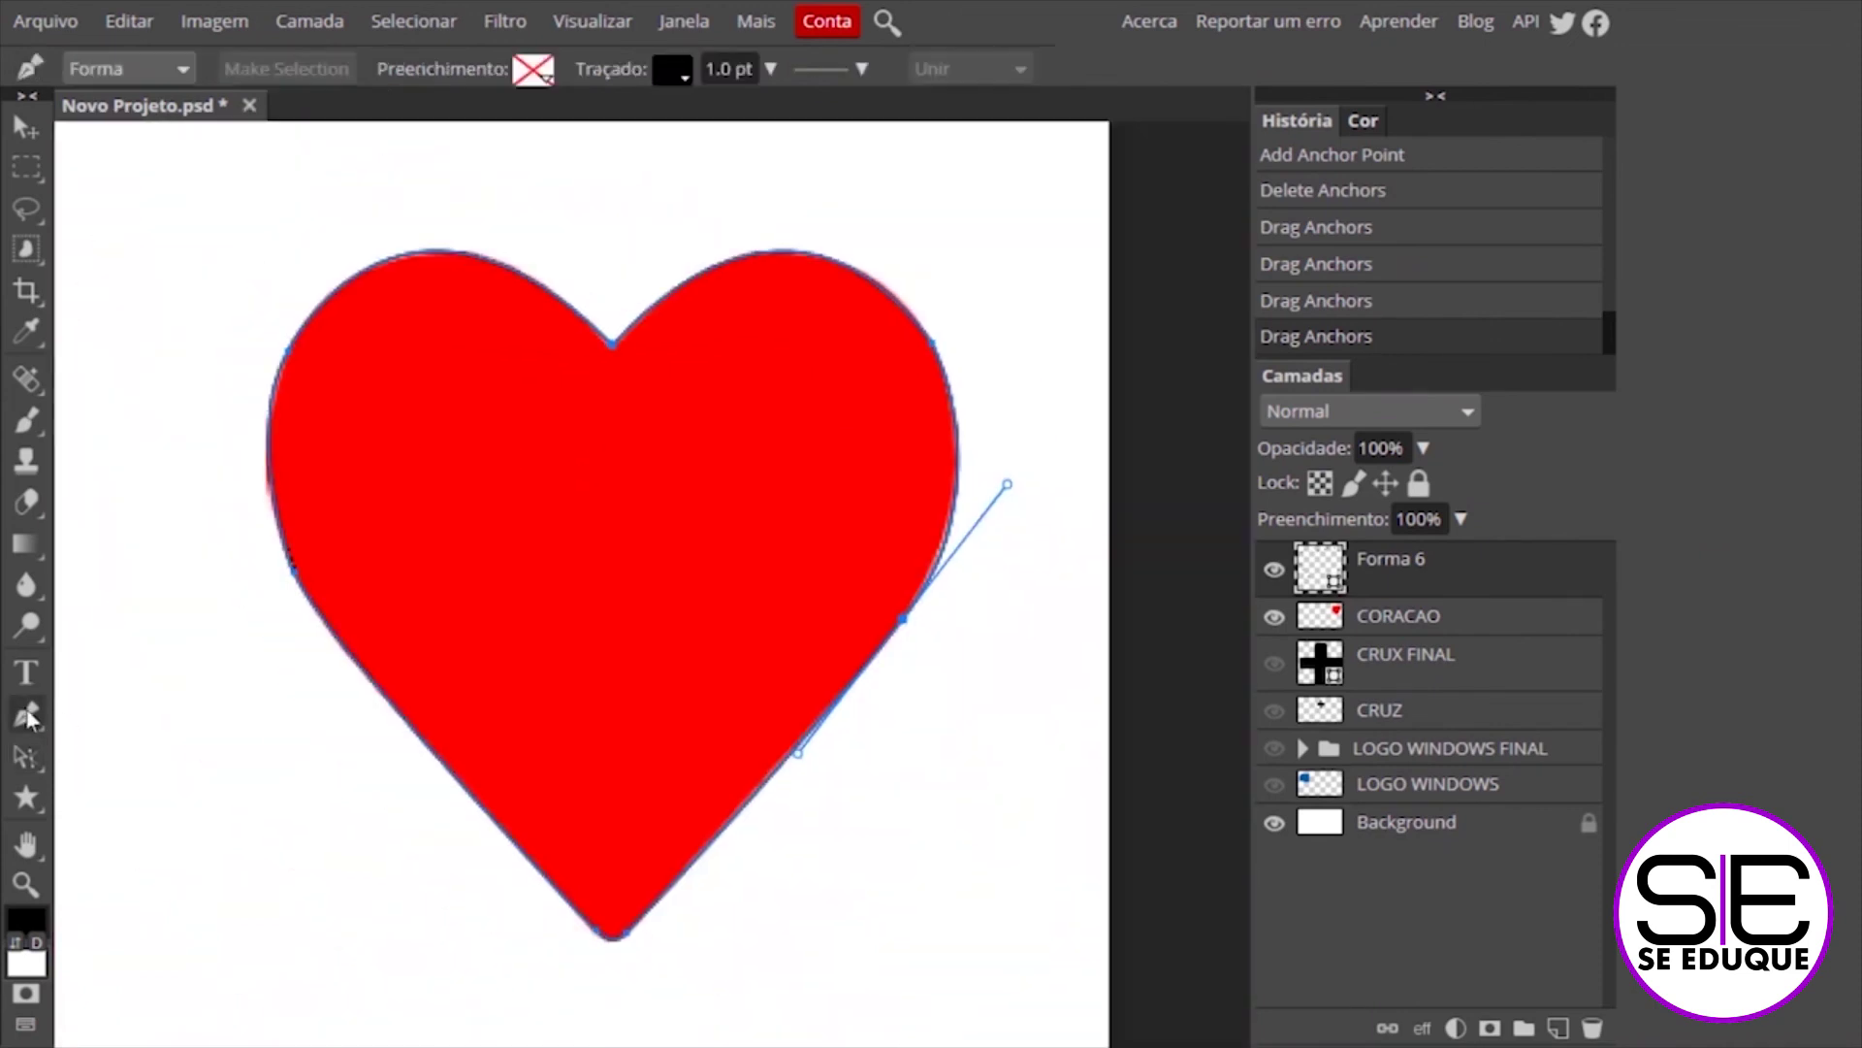
# Give the traced Forma 6 heart a solid red fill
pyautogui.click(543, 85)
pyautogui.click(786, 123)
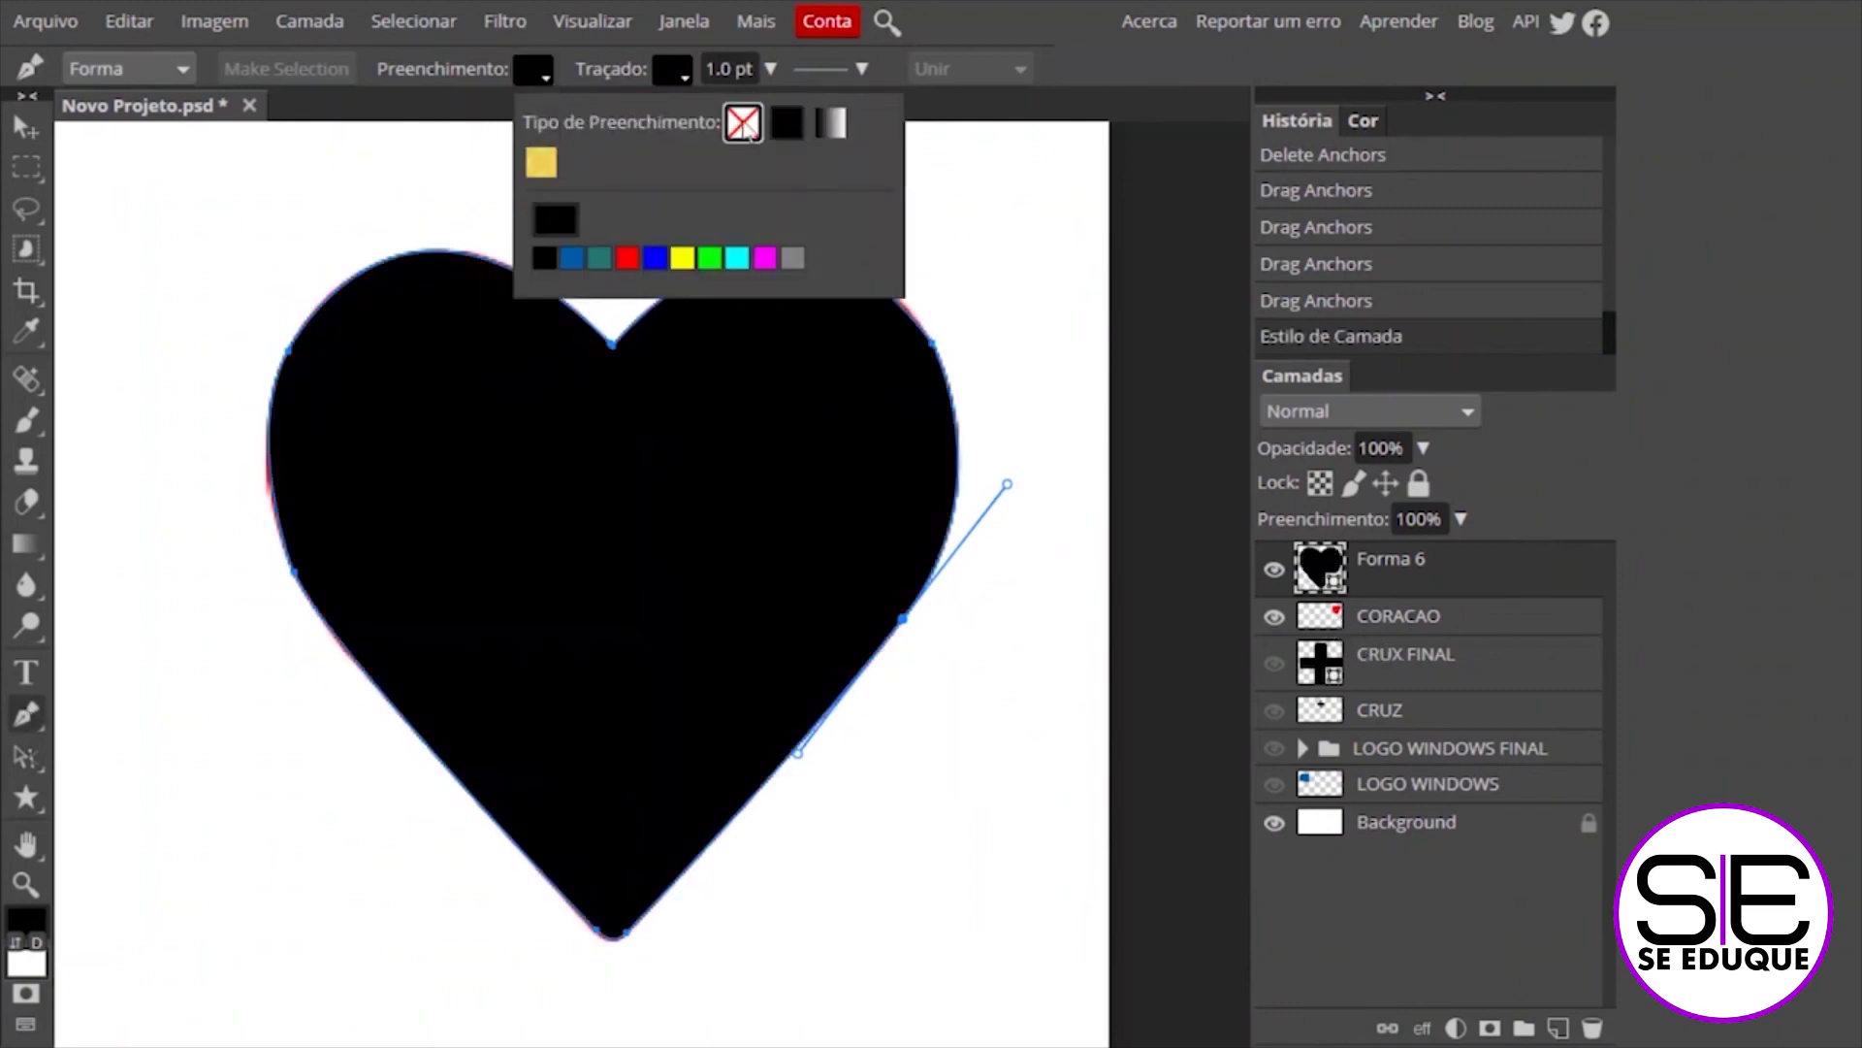
pyautogui.click(743, 123)
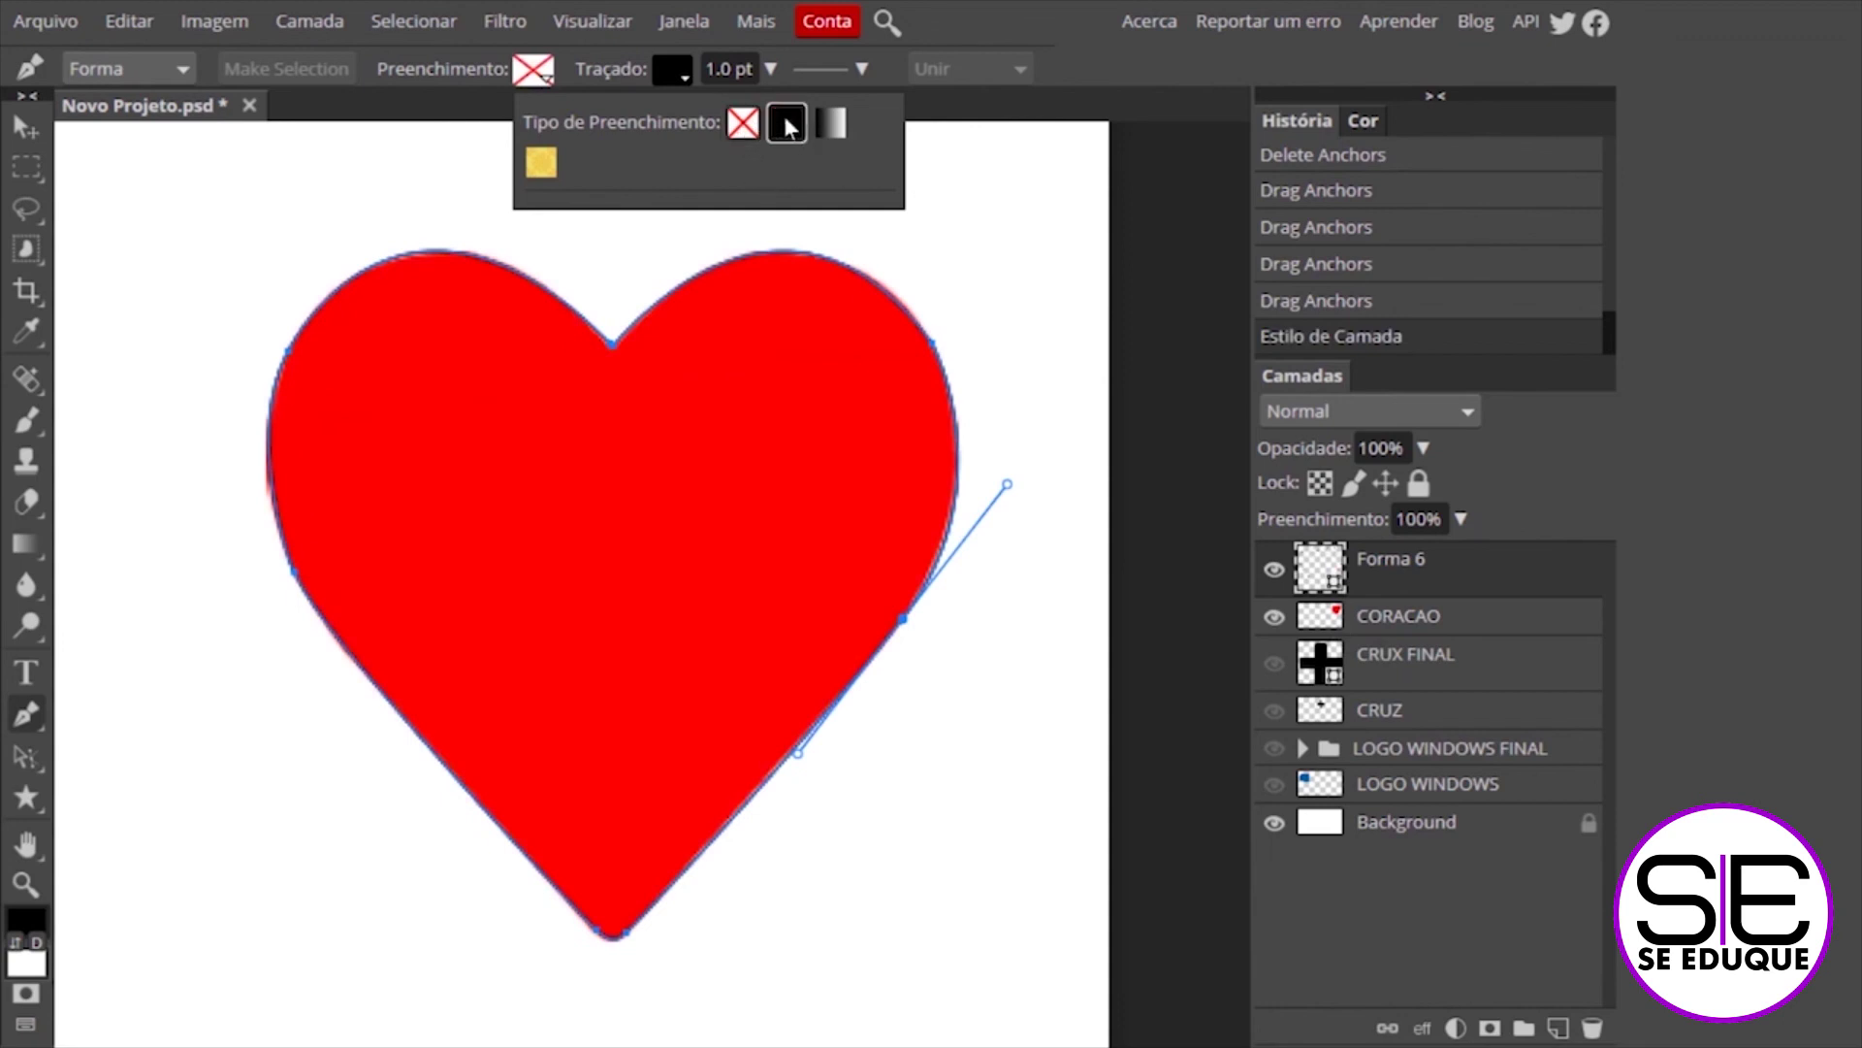
pyautogui.click(785, 122)
pyautogui.click(628, 258)
pyautogui.click(677, 70)
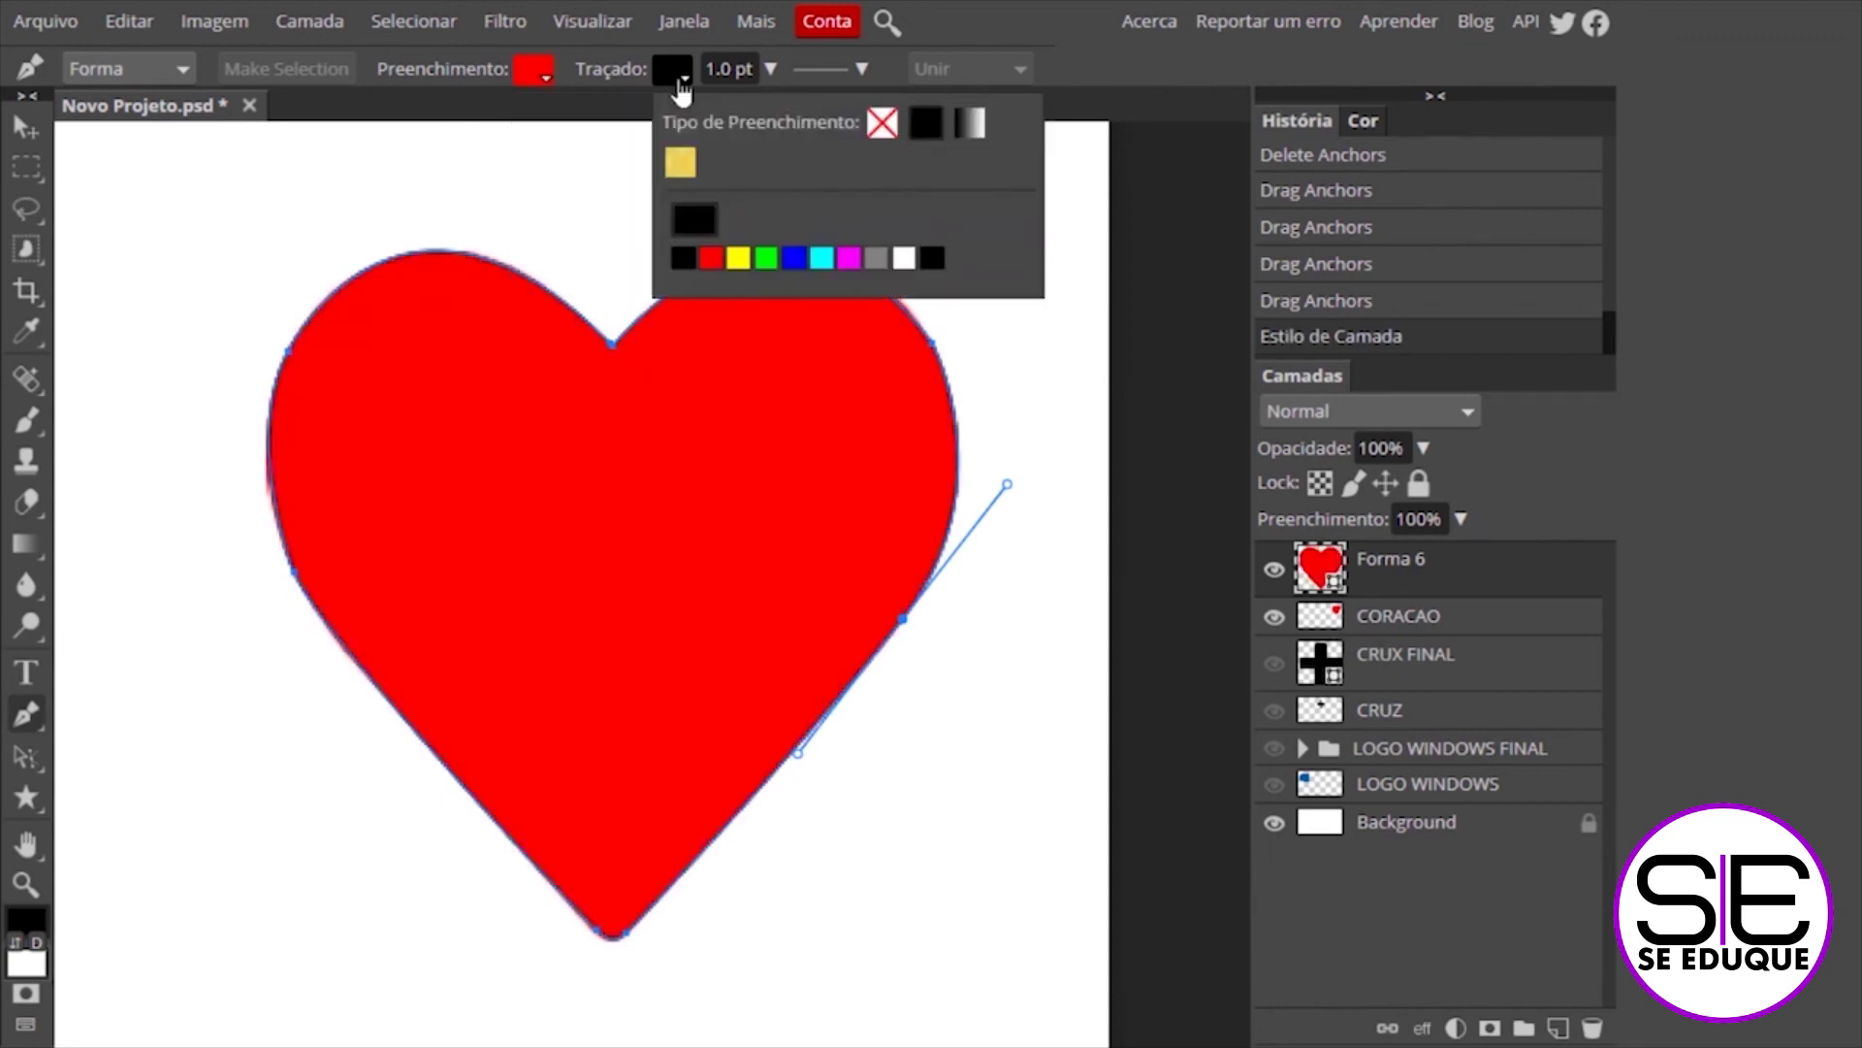
pyautogui.click(921, 124)
# Move the traced heart directly below the original heart and fit the document in view
pyautogui.press('v')
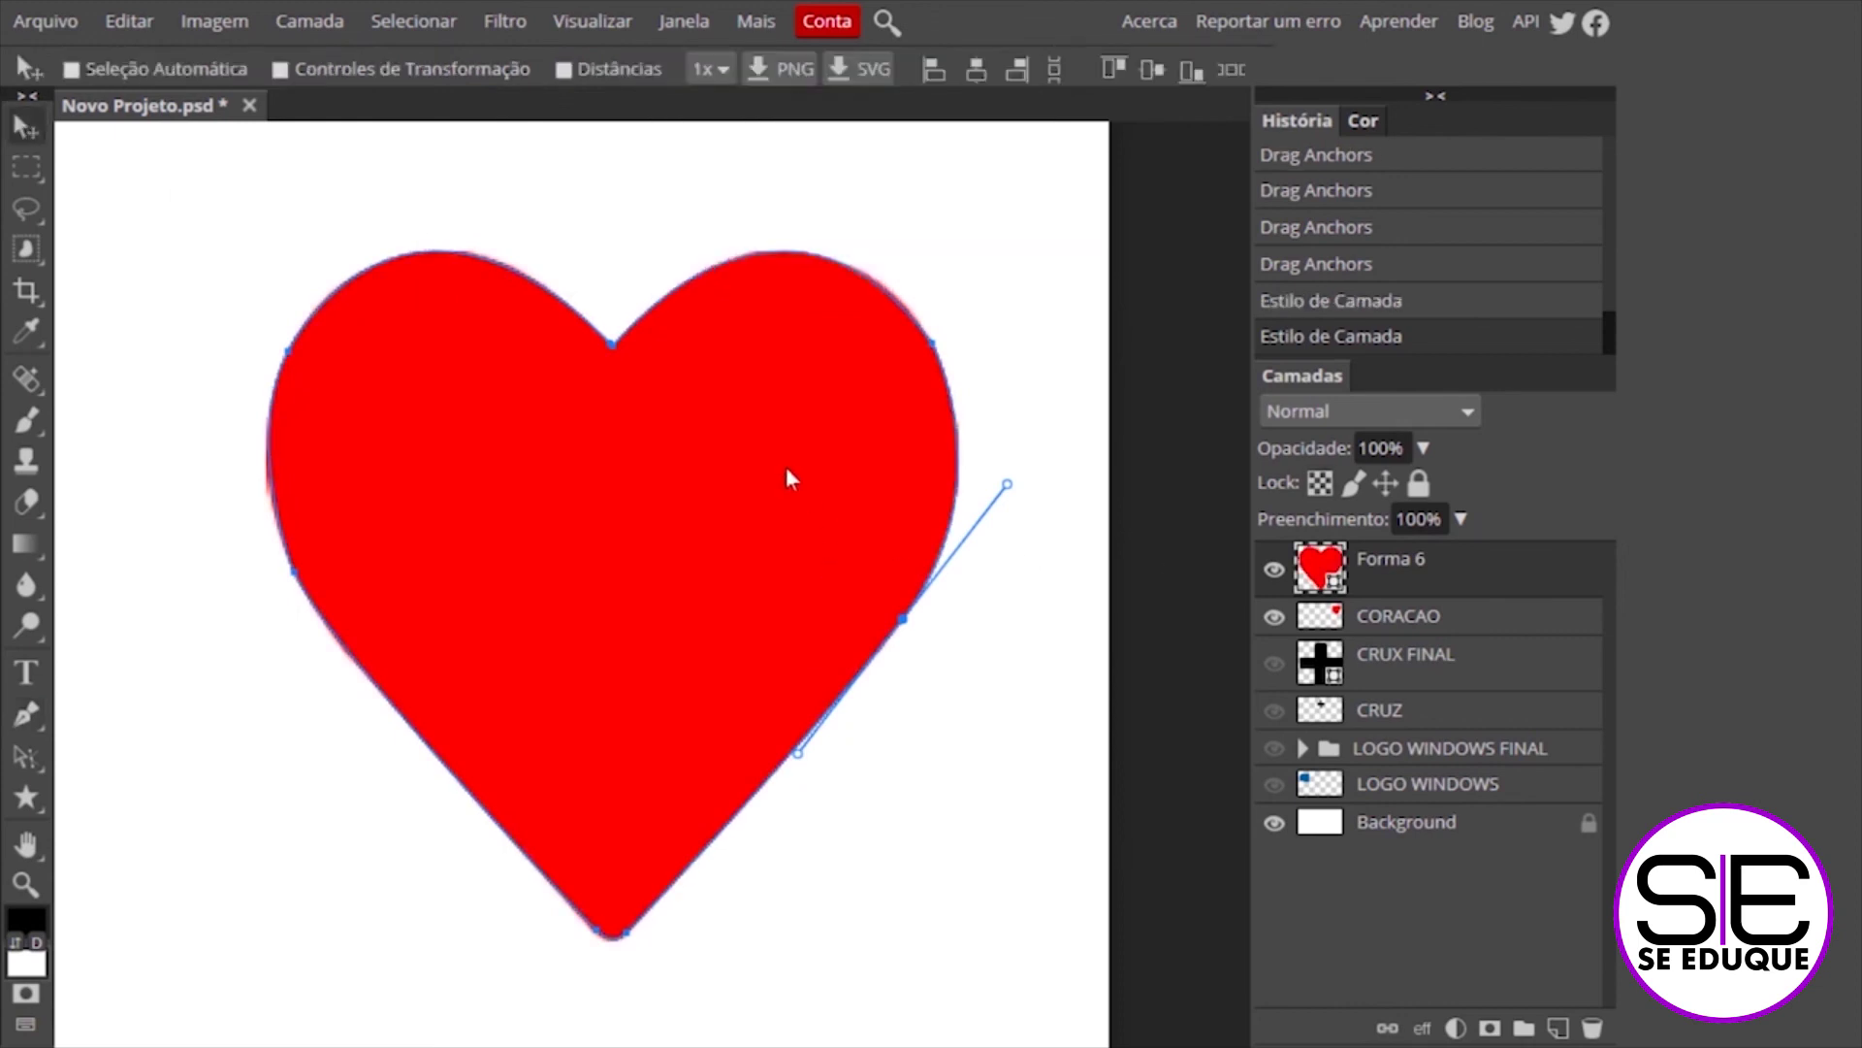
pyautogui.moveTo(660, 490); pyautogui.dragTo(665, 795)
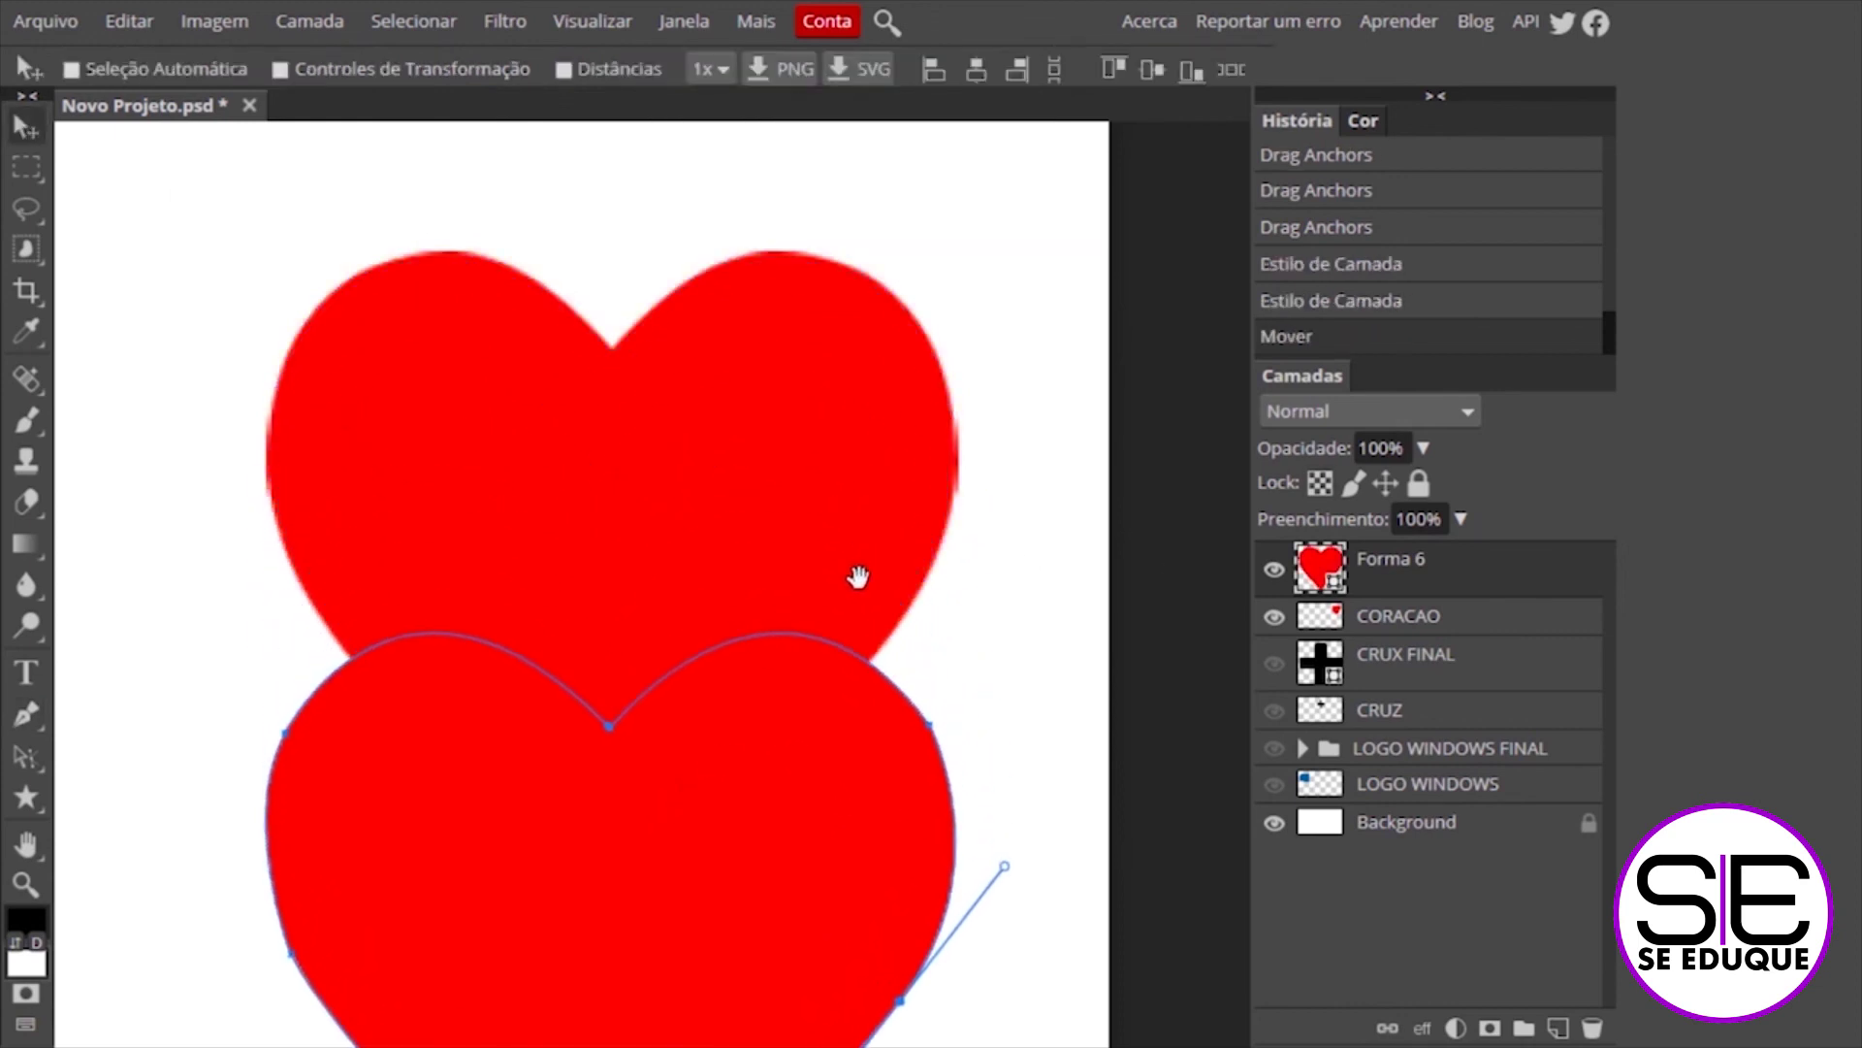
pyautogui.scroll(-3, 828, 578)
pyautogui.moveTo(811, 530); pyautogui.dragTo(815, 844)
pyautogui.hotkey('ctrl', '0')
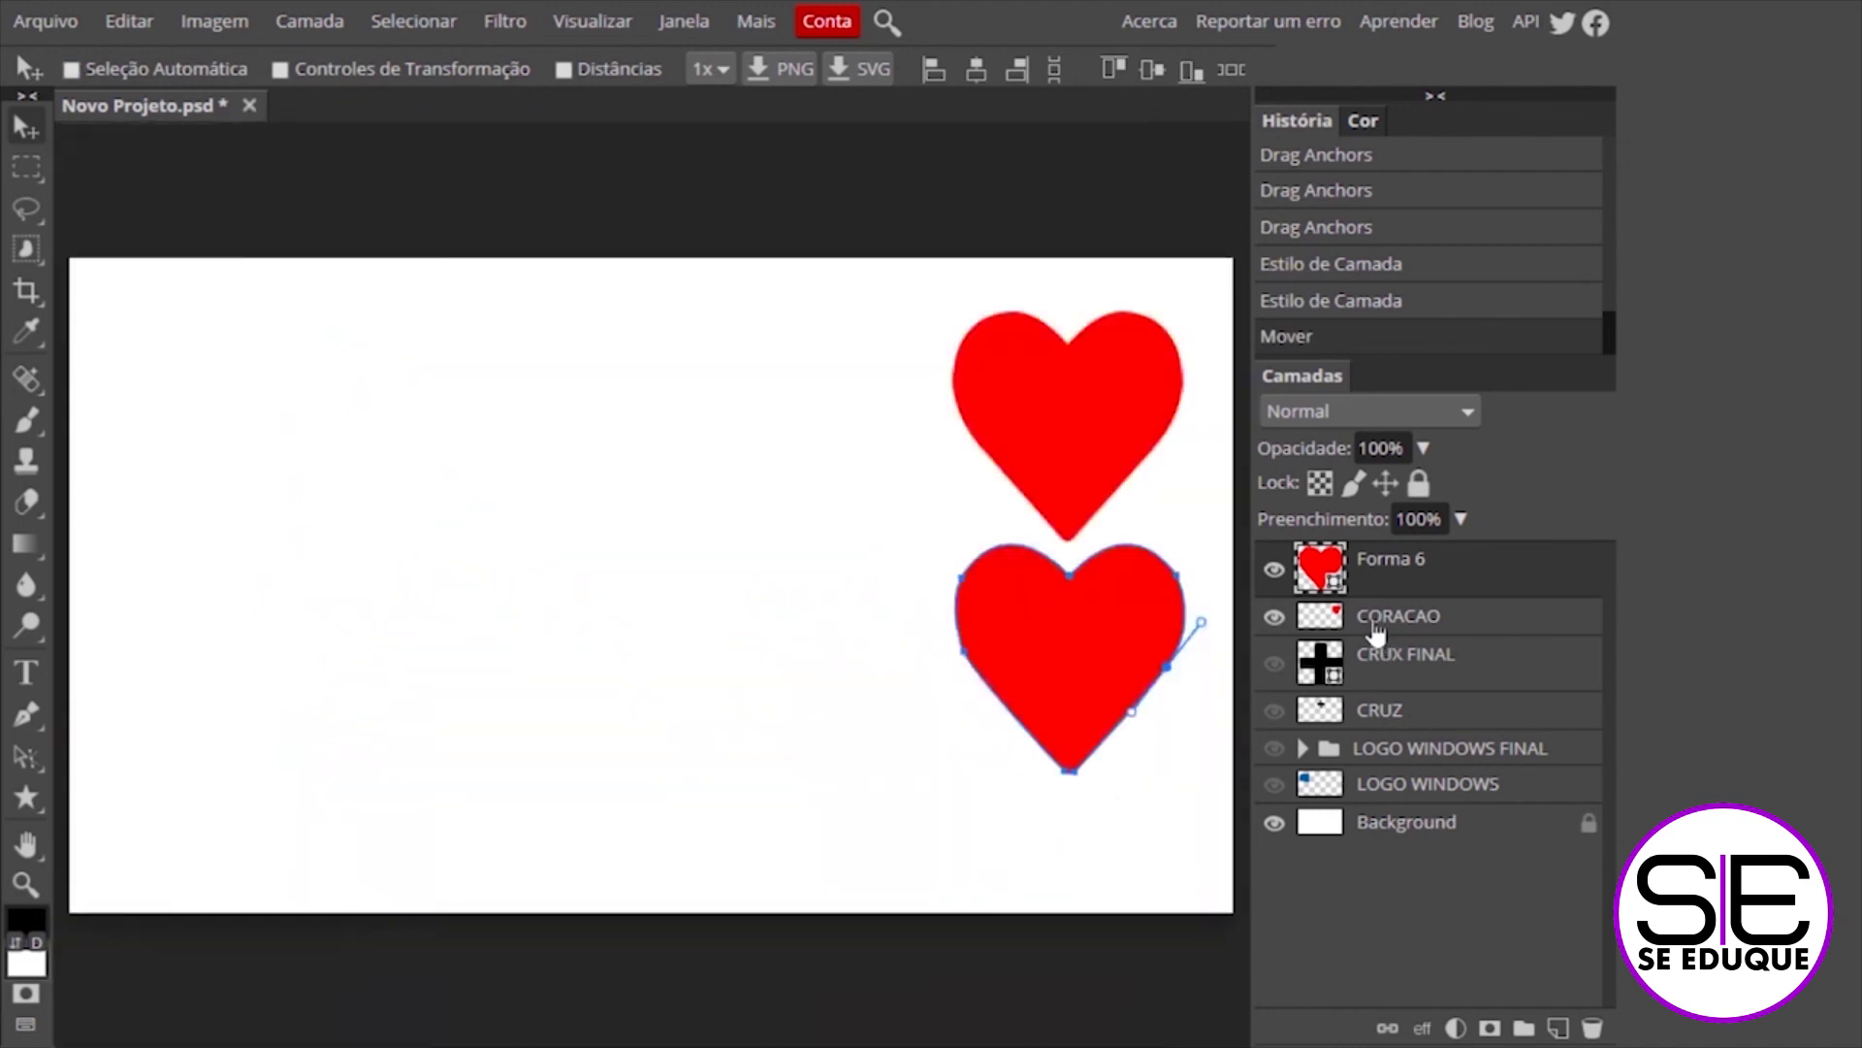
pyautogui.moveTo(1073, 660); pyautogui.dragTo(1078, 726)
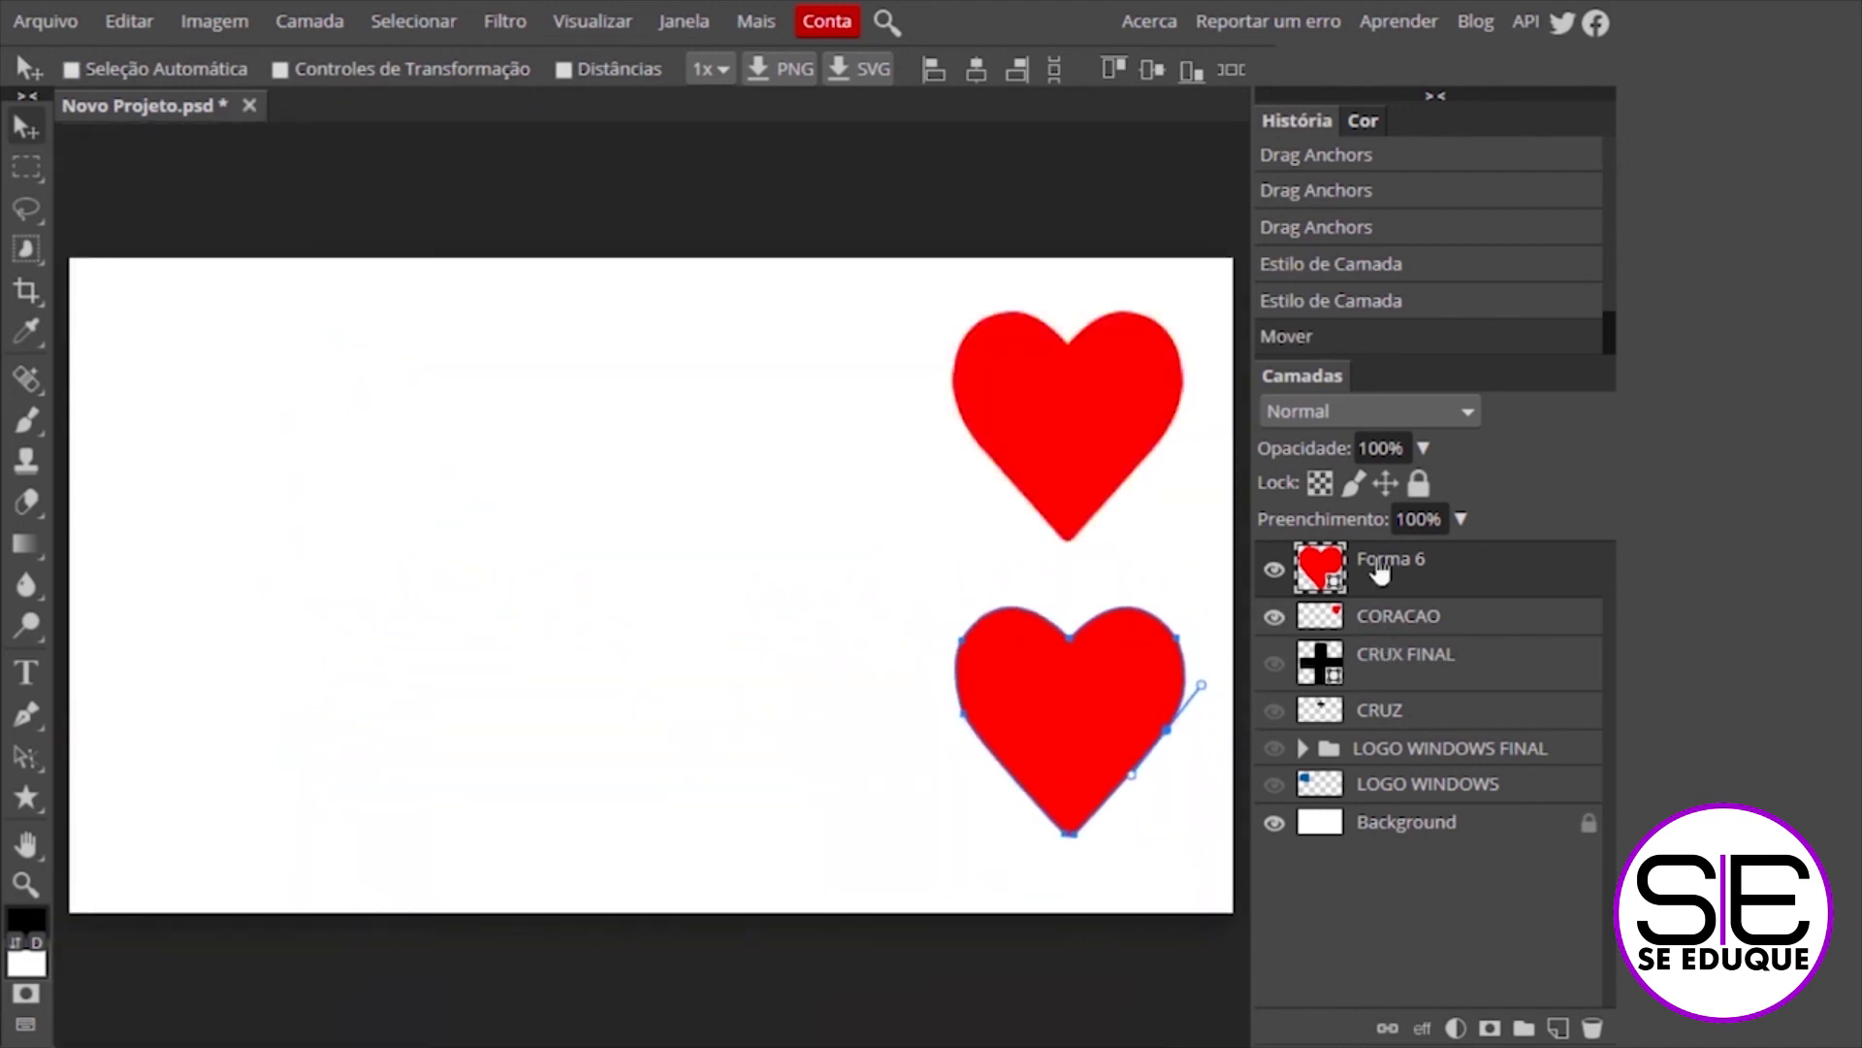
# Open the traced heart's fill colour picker to confirm red ff0000
pyautogui.click(27, 715)
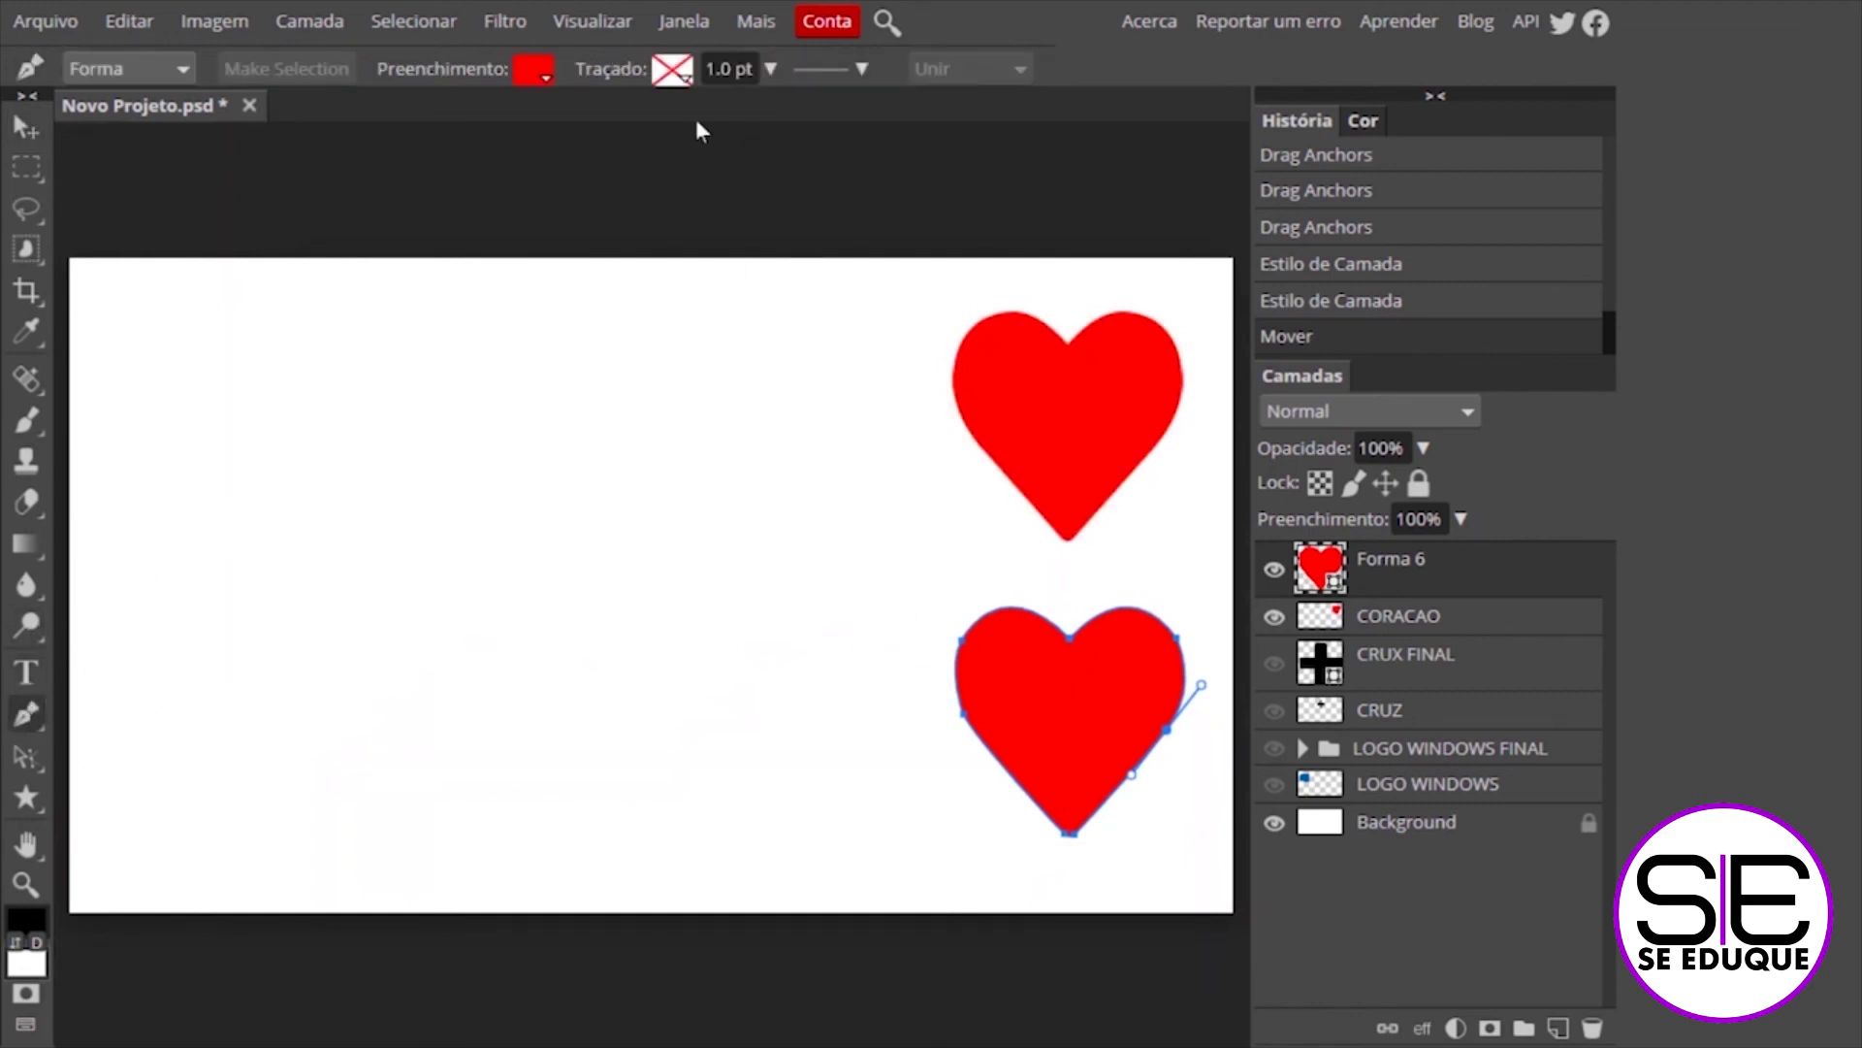
pyautogui.click(535, 69)
pyautogui.click(555, 221)
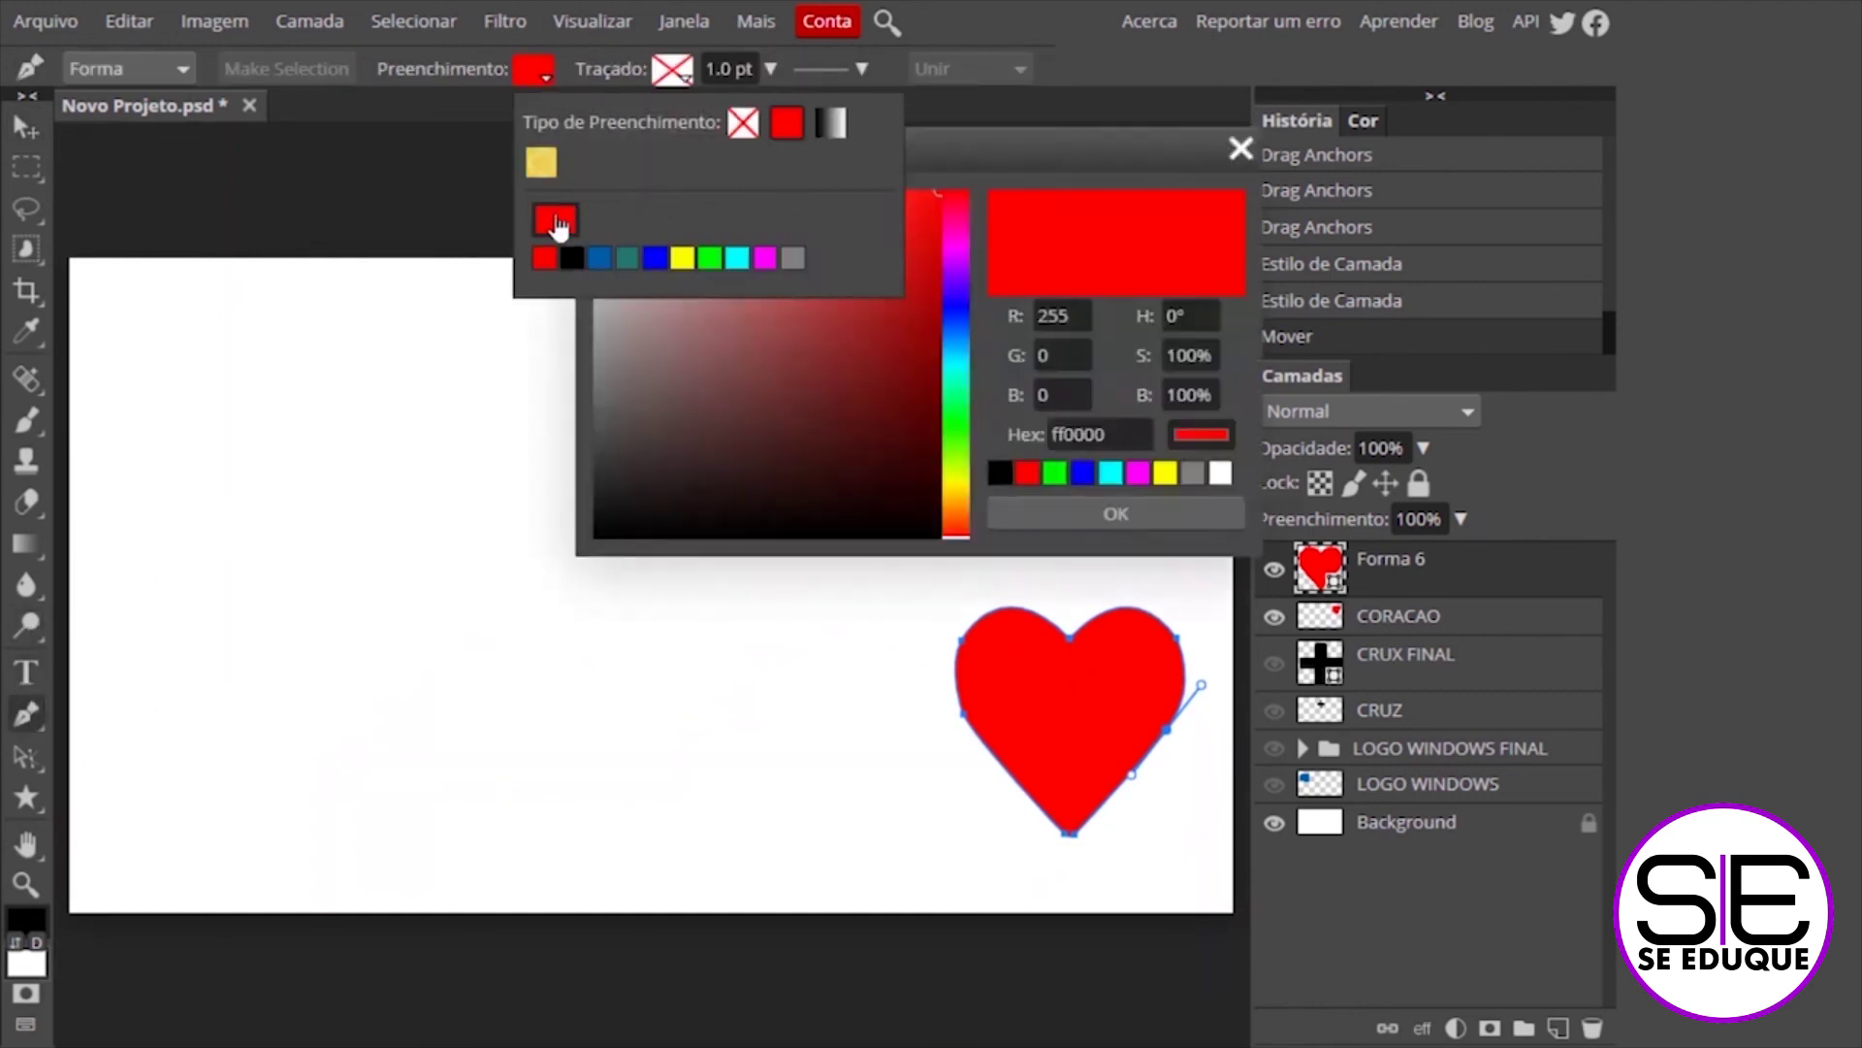
pyautogui.click(1052, 155)
pyautogui.moveTo(1051, 155); pyautogui.dragTo(647, 237)
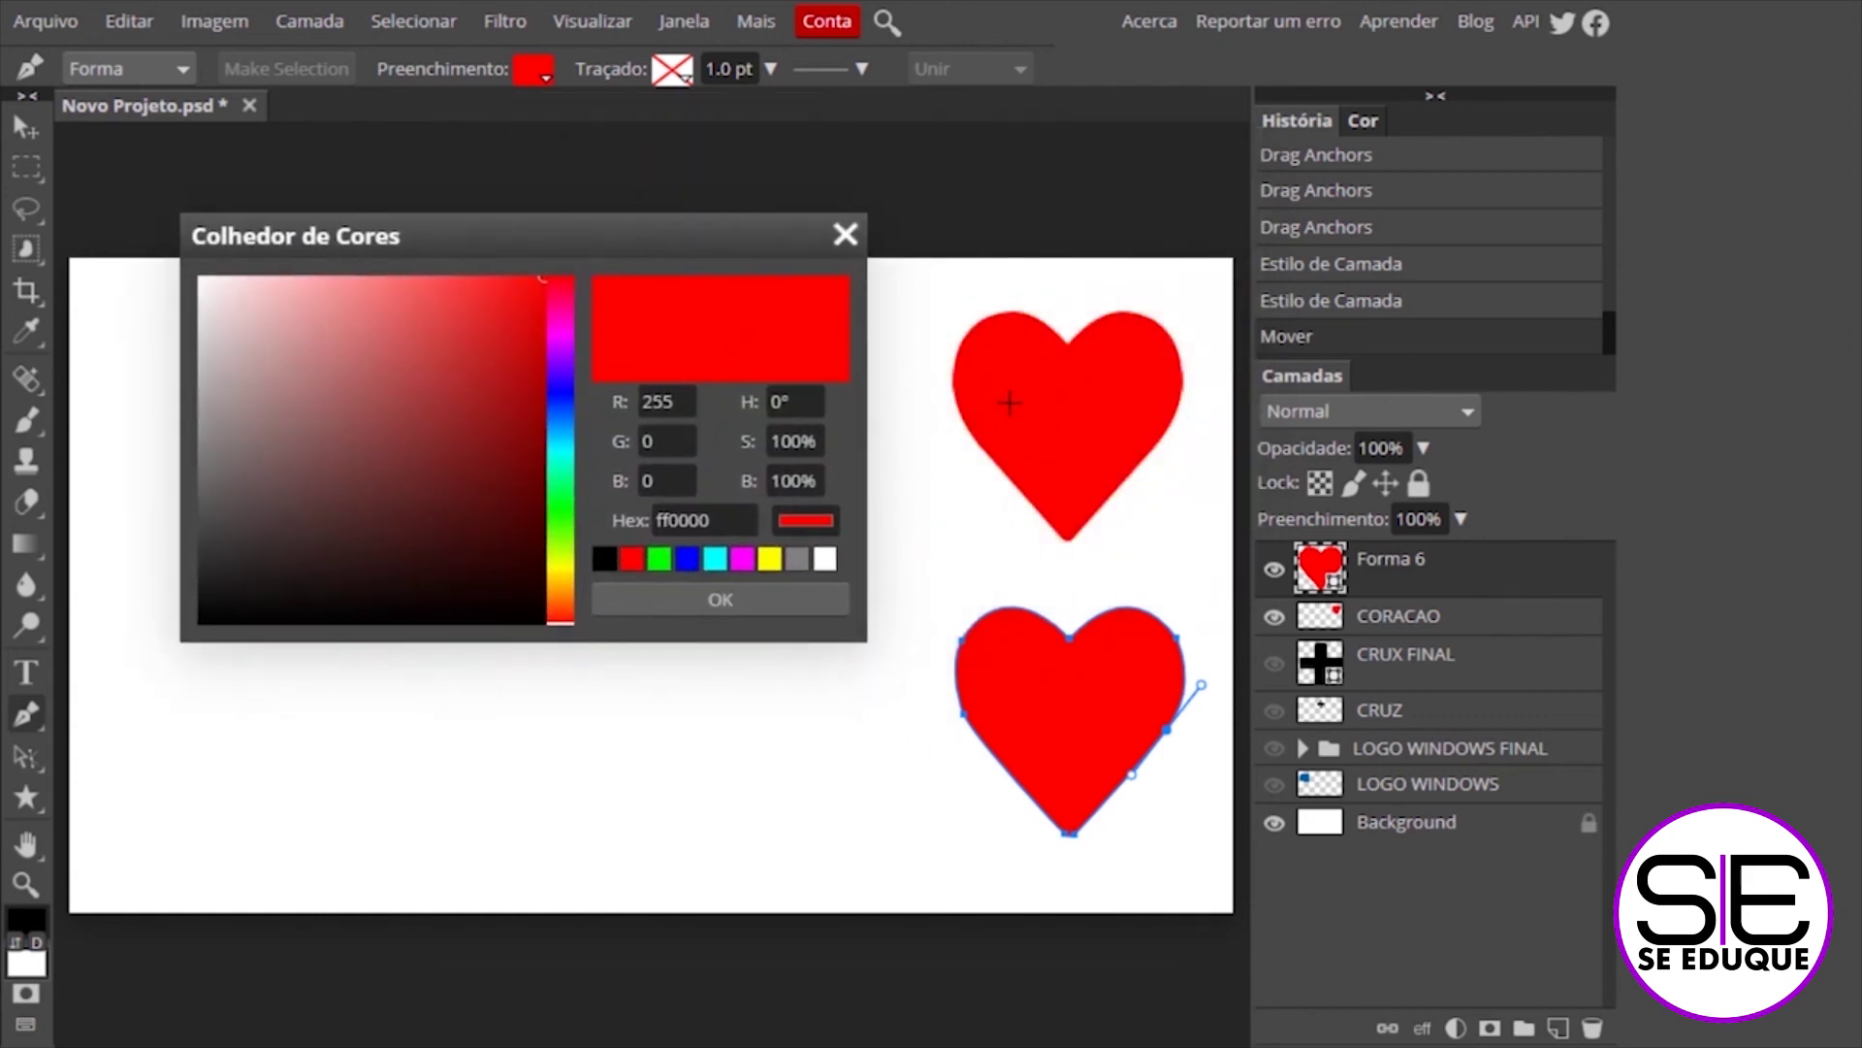